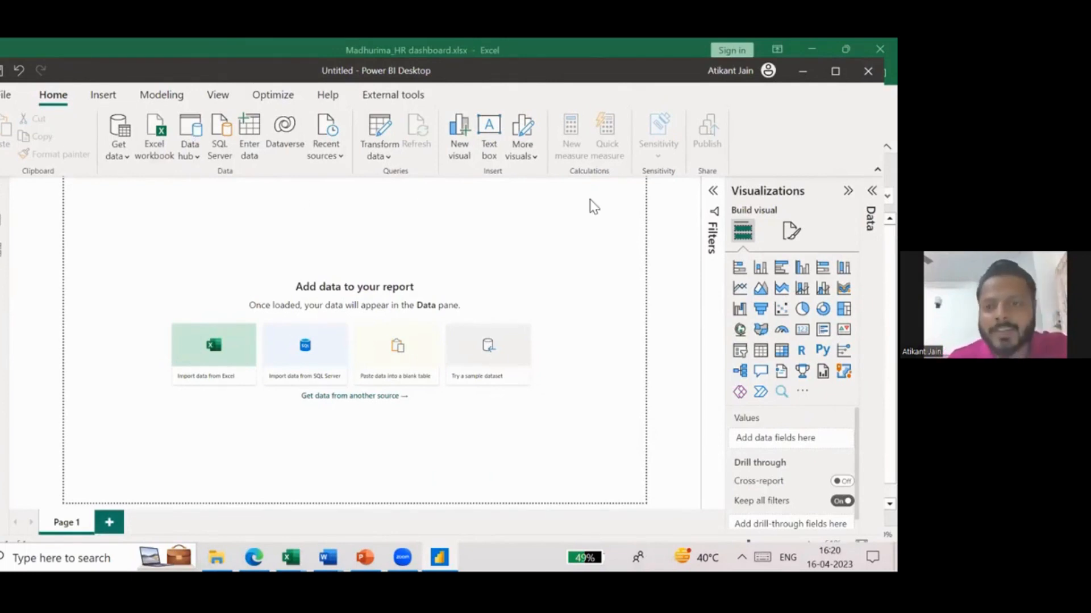
# - Look through the list of recently opened reports
pyautogui.click(5, 98)
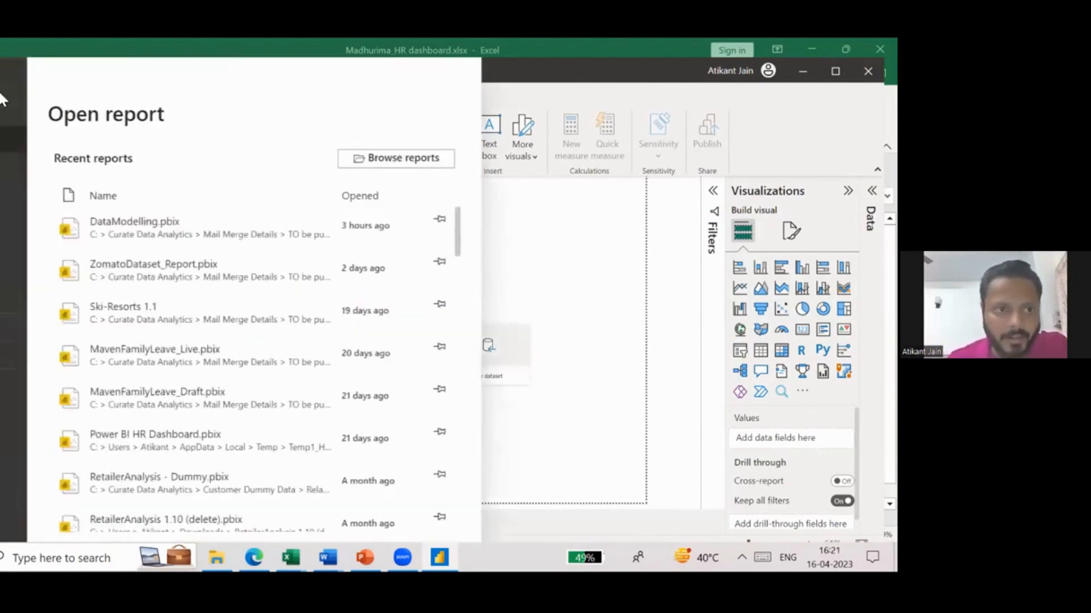
pyautogui.scroll(-10, 277, 417)
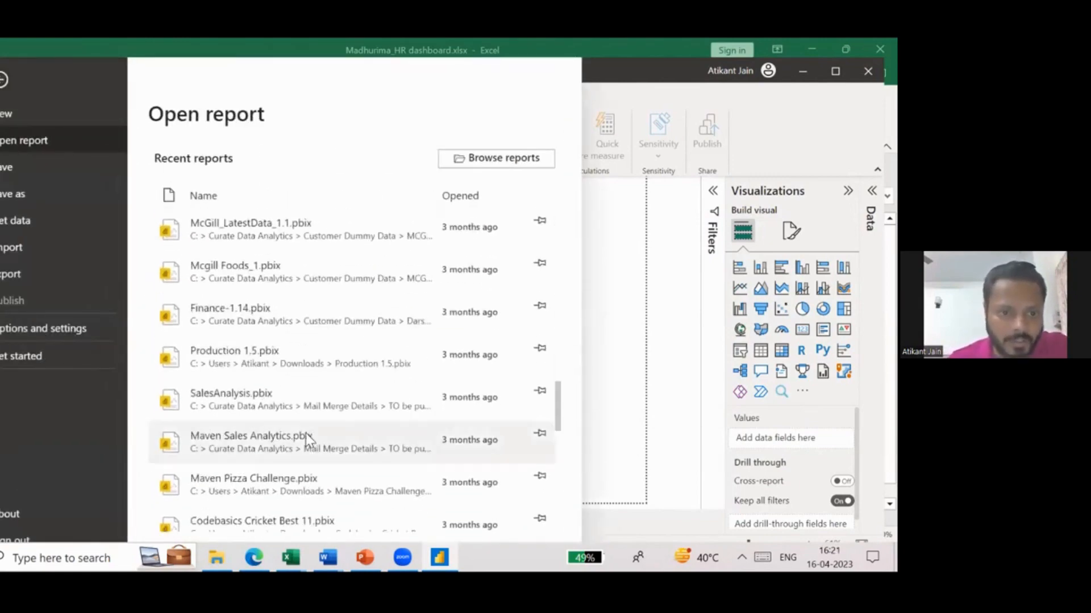
pyautogui.scroll(10, 305, 440)
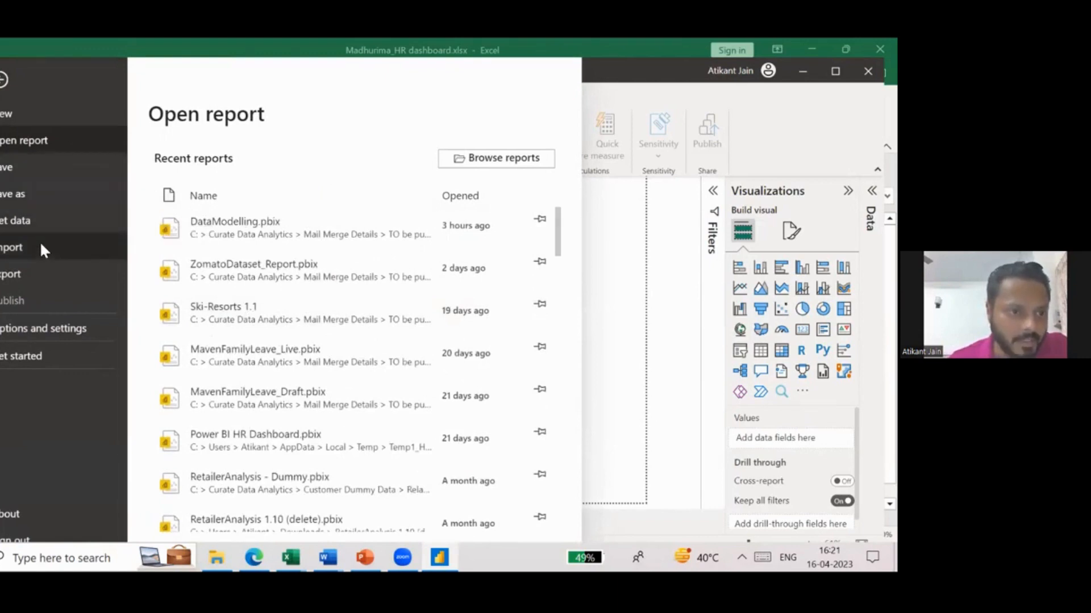
# - Review the global data load settings and the current file categories in the Options dialog, leaving them unsaved
pyautogui.click(40, 329)
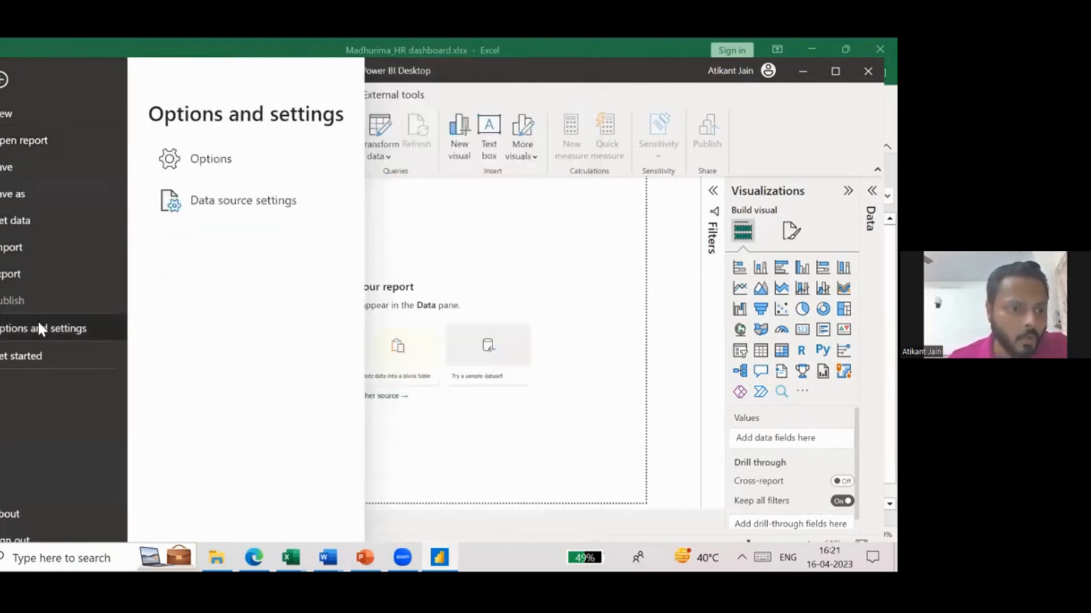
pyautogui.click(214, 165)
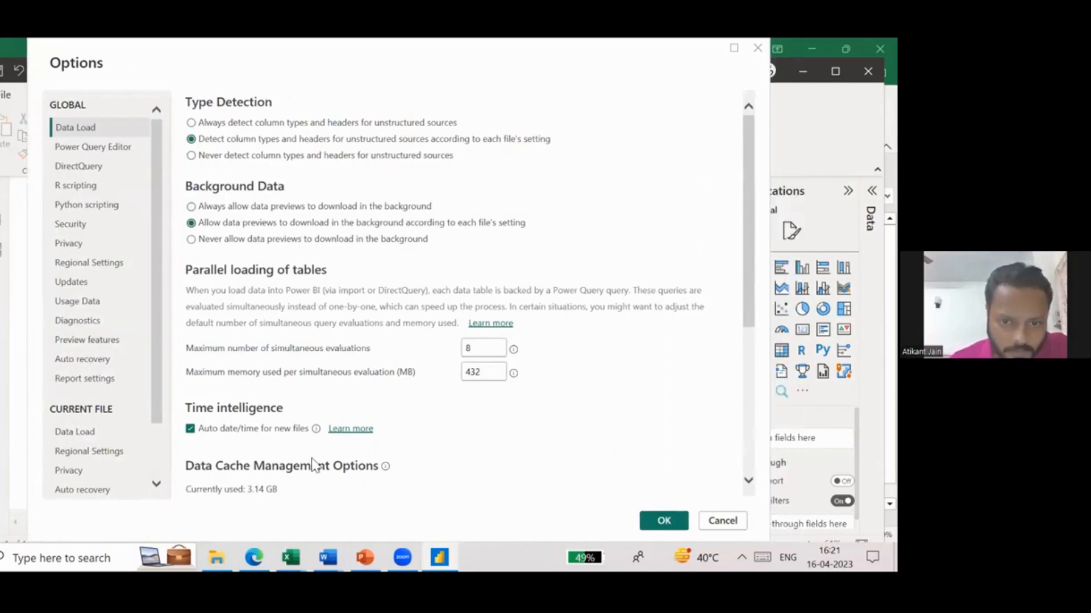
pyautogui.scroll(-5, 311, 457)
pyautogui.scroll(5, 311, 390)
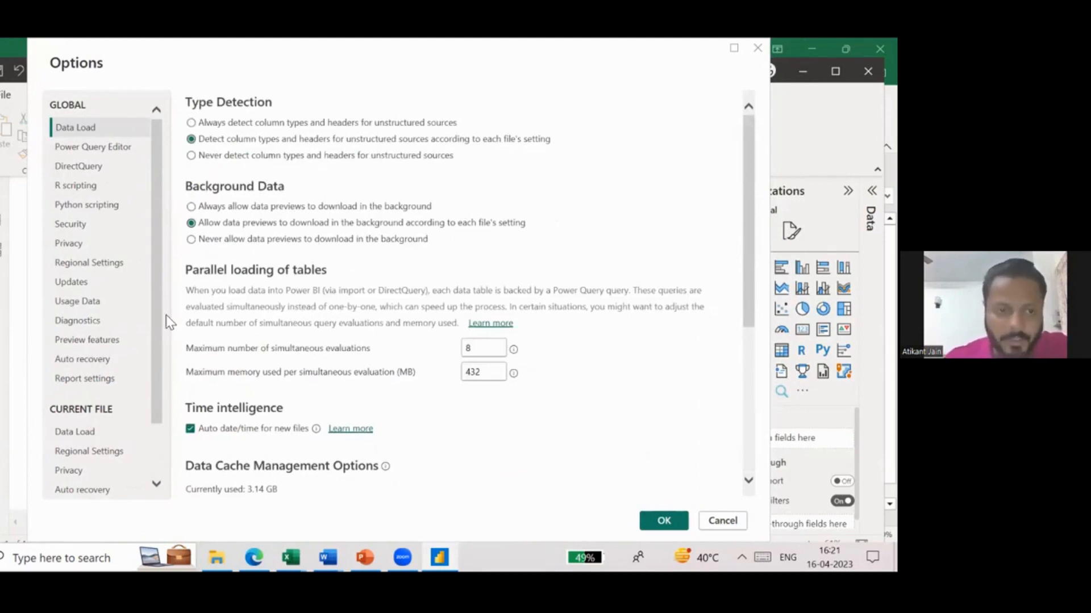
pyautogui.scroll(-3, 158, 435)
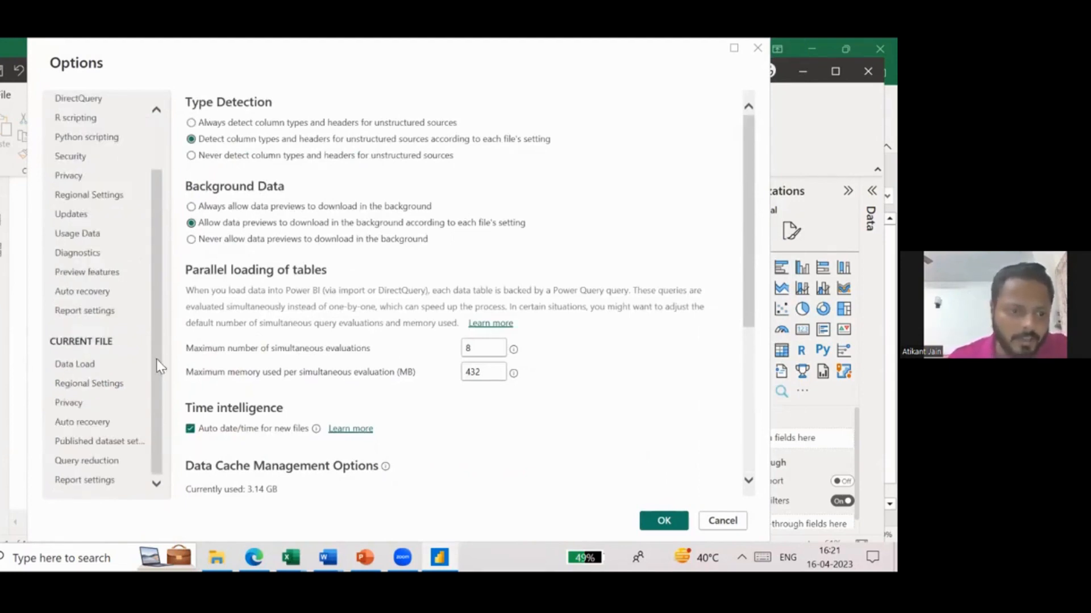
pyautogui.click(708, 523)
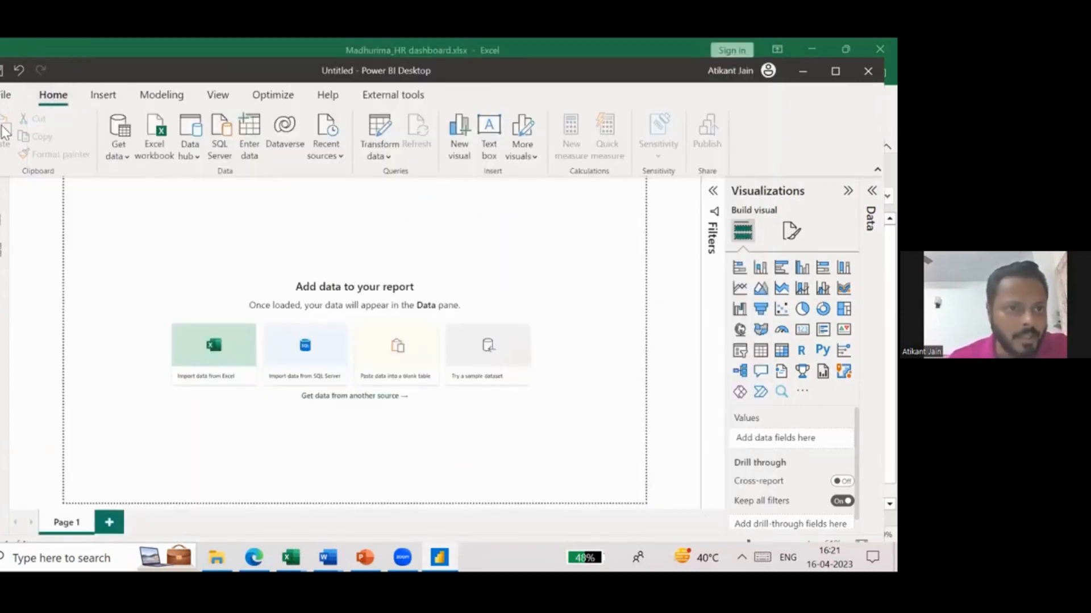
# - Examine the full list of Get Data connectors, including SAP HANA database, and close it without connecting
pyautogui.click(124, 150)
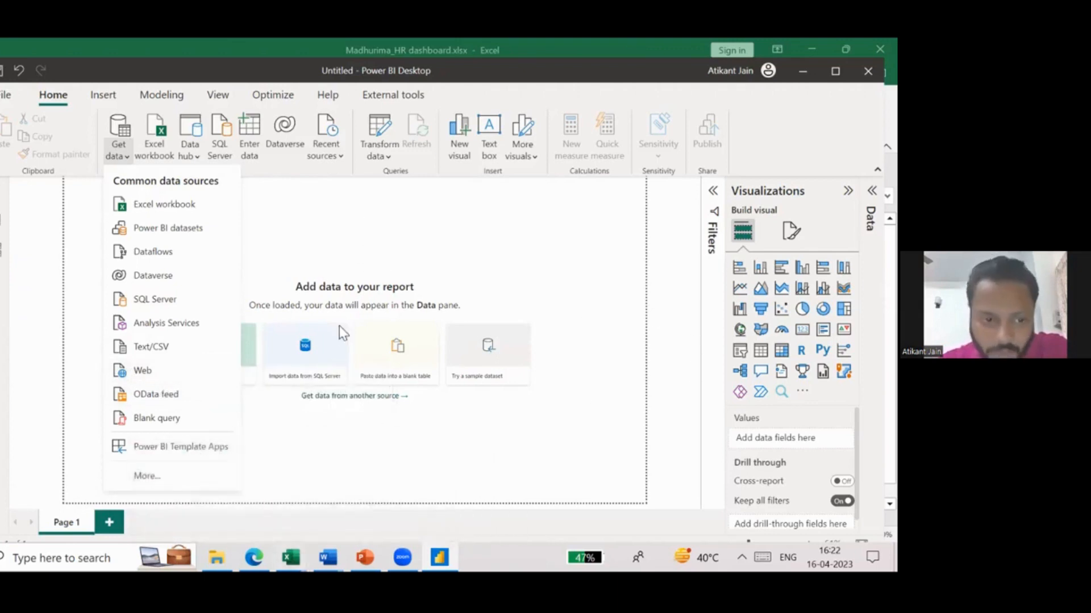
pyautogui.click(164, 481)
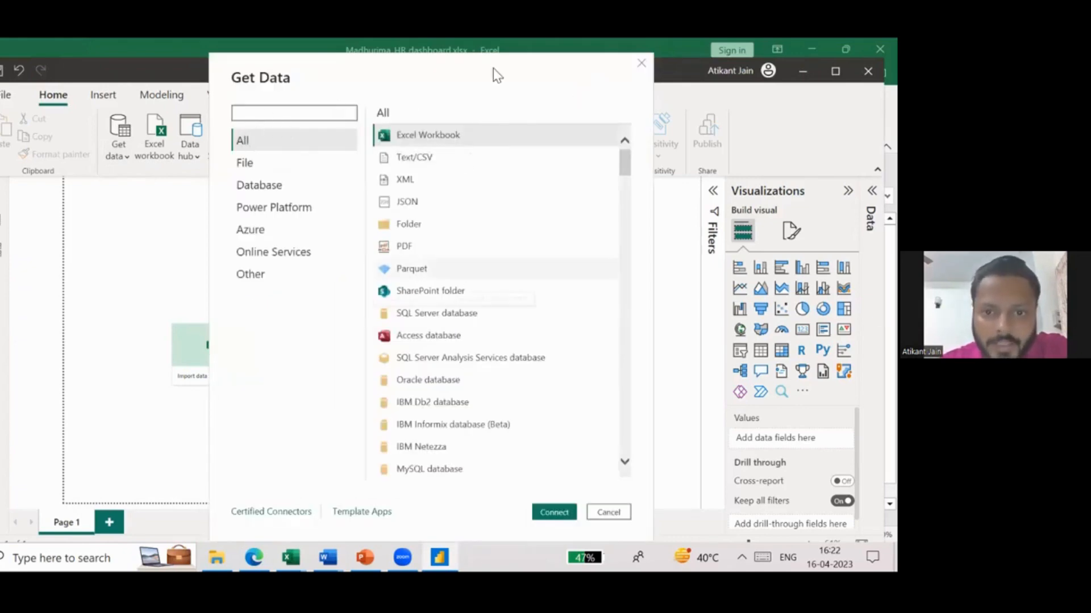
pyautogui.moveTo(625, 172); pyautogui.dragTo(625, 199)
pyautogui.scroll(2, 476, 210)
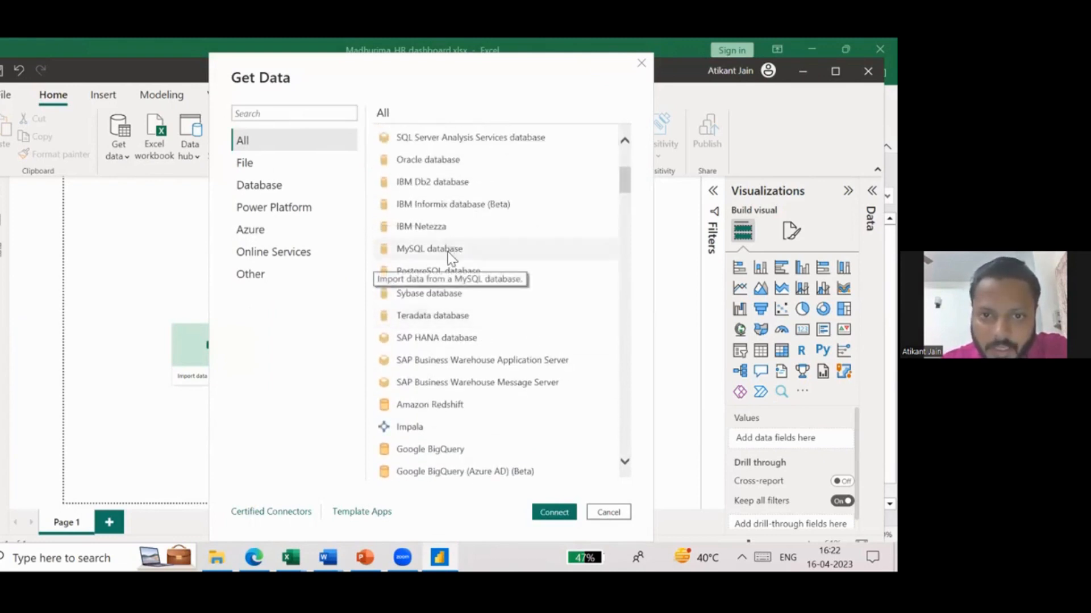
pyautogui.scroll(-3, 462, 265)
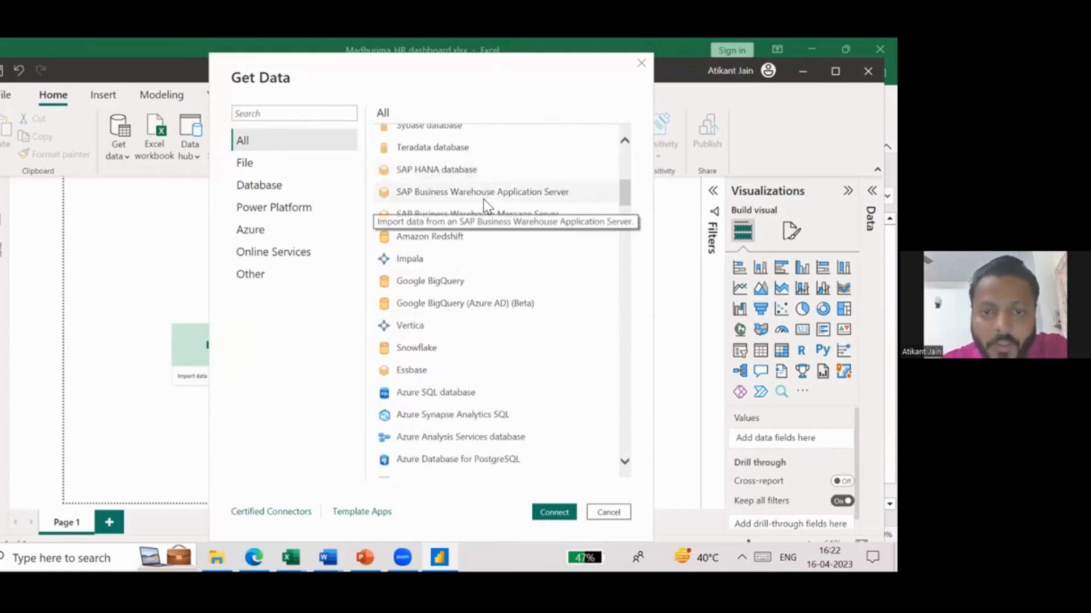
pyautogui.click(429, 175)
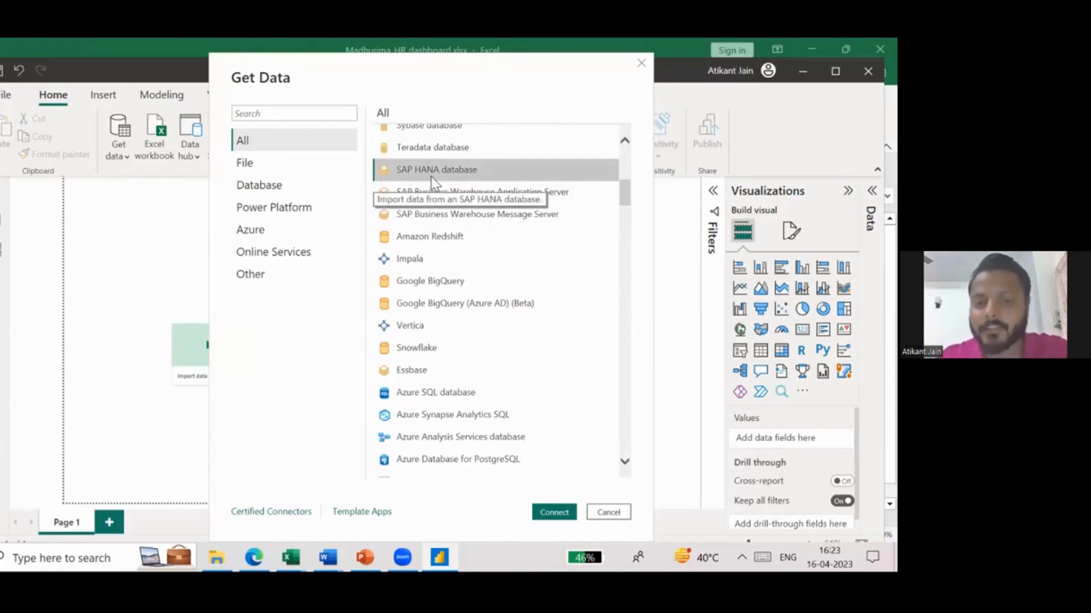
pyautogui.scroll(-2, 501, 341)
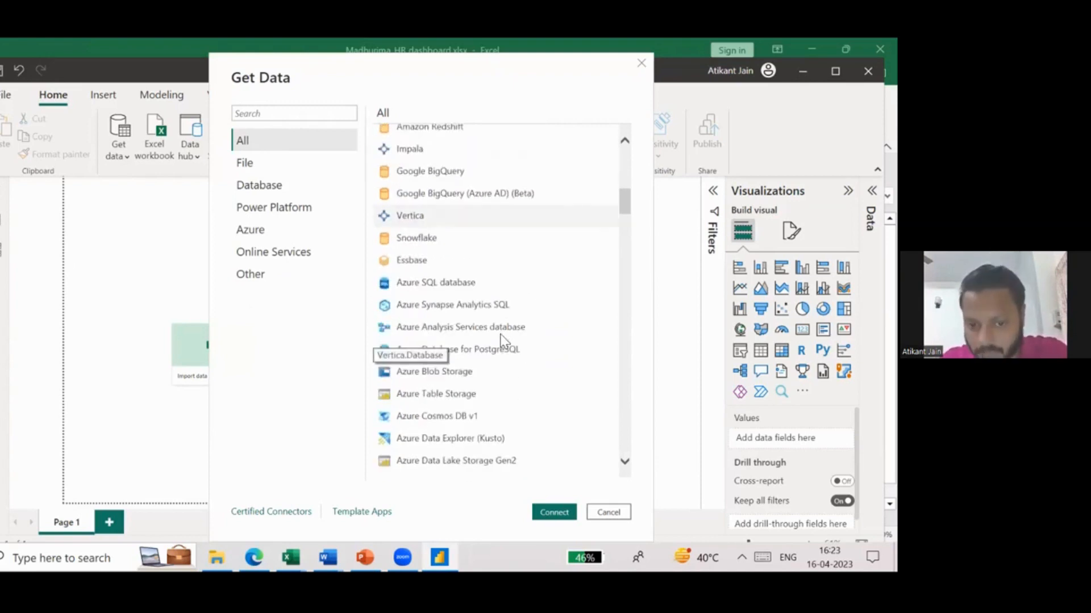
pyautogui.scroll(-4, 501, 340)
pyautogui.scroll(3, 504, 339)
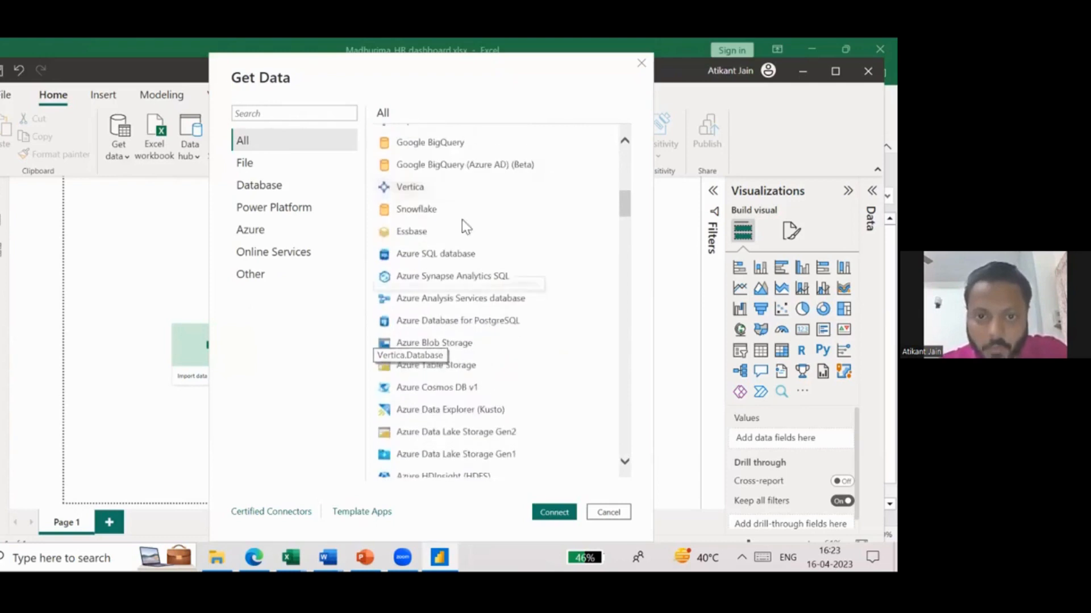
pyautogui.scroll(-20, 435, 471)
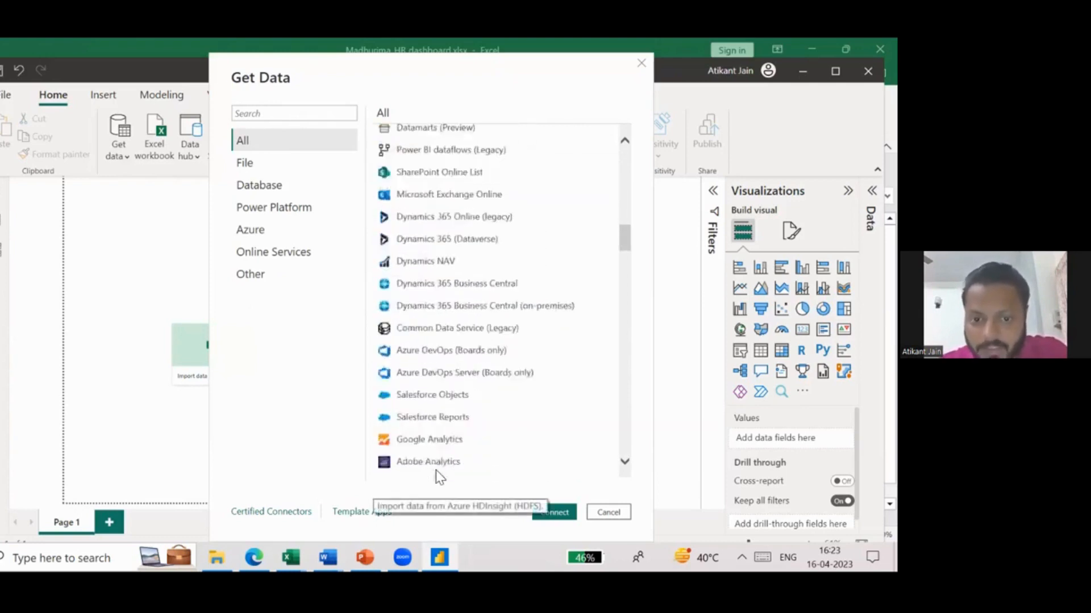
pyautogui.scroll(-20, 435, 470)
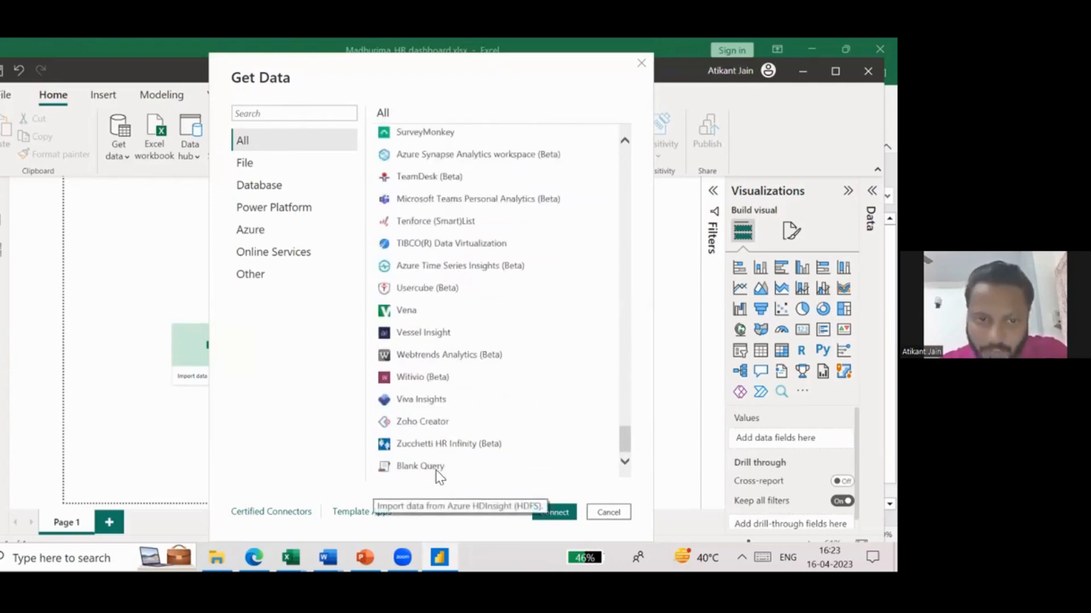
pyautogui.click(609, 513)
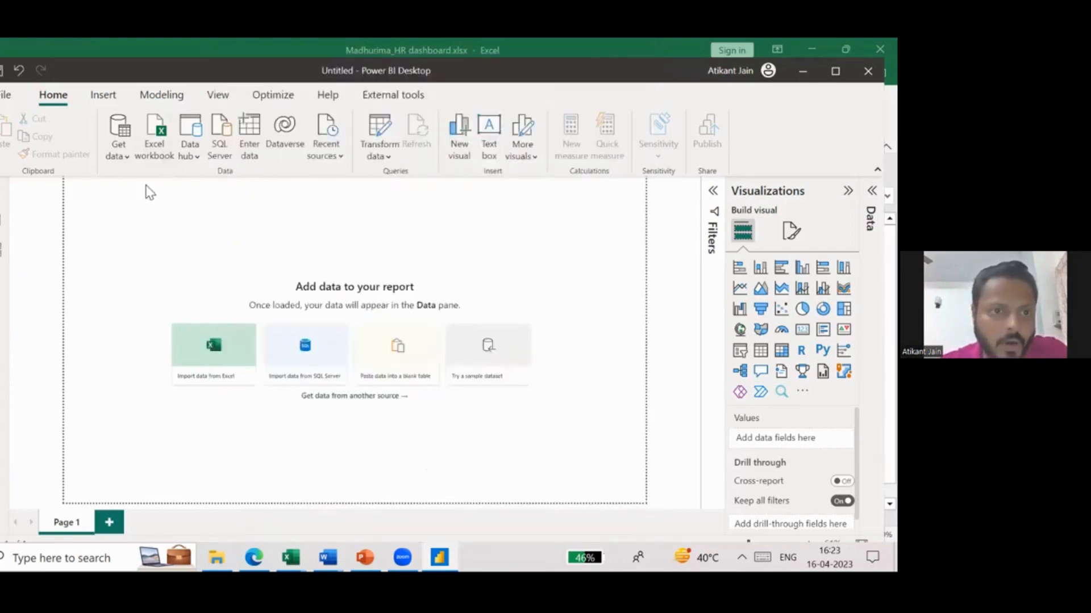
# - Connect to the Excel workbook Excel_Session_Merrit.xlsx as the data source
pyautogui.click(151, 162)
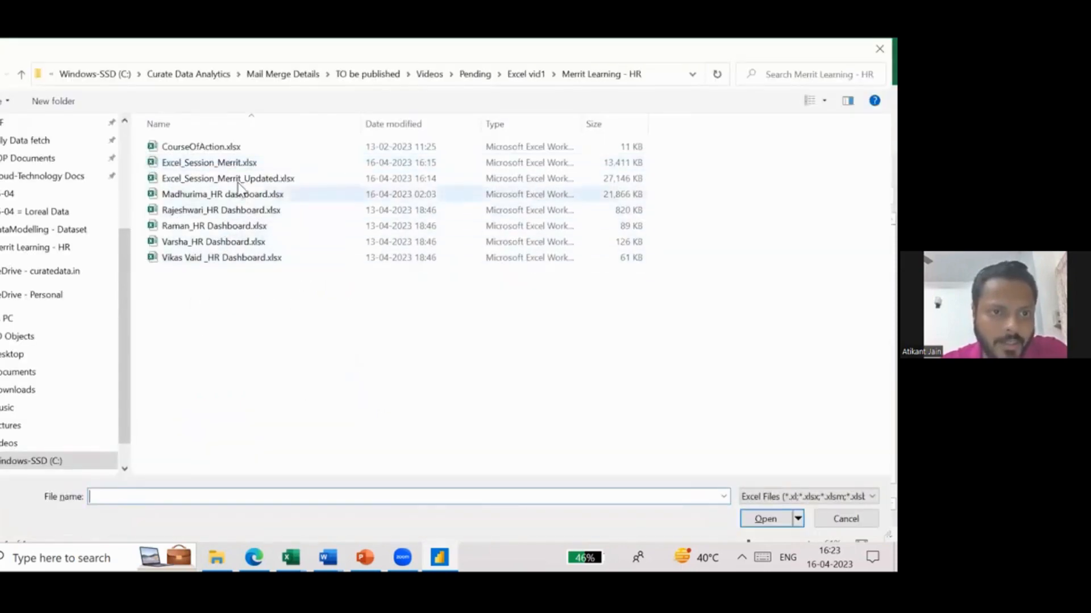
pyautogui.click(249, 164)
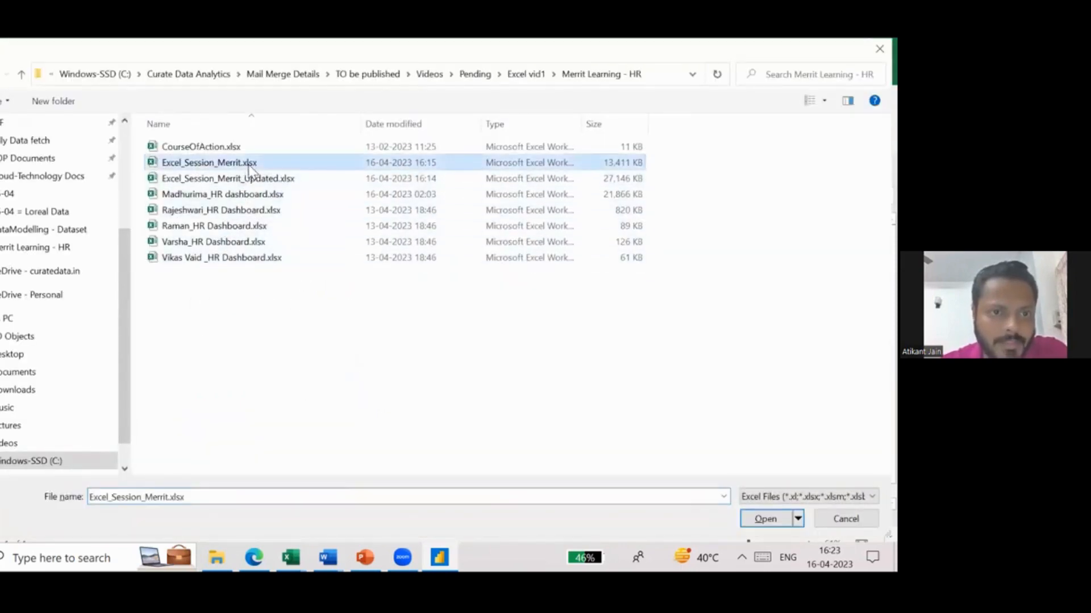
pyautogui.doubleClick(249, 164)
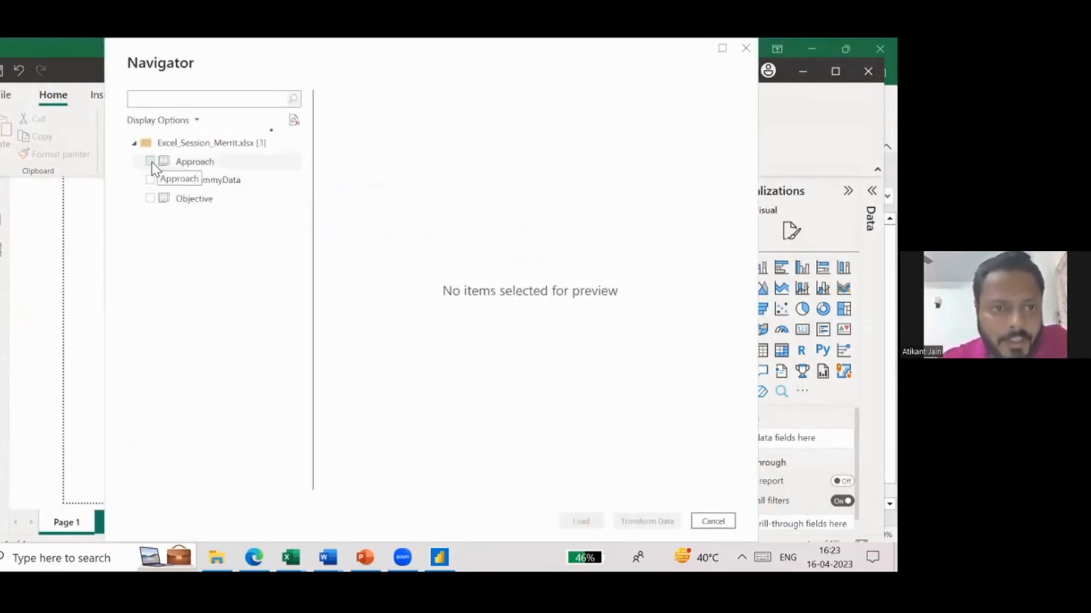
# - Preview the Approach and Objective sheets, and load only the HR_DummyData sheet into the report
pyautogui.click(151, 162)
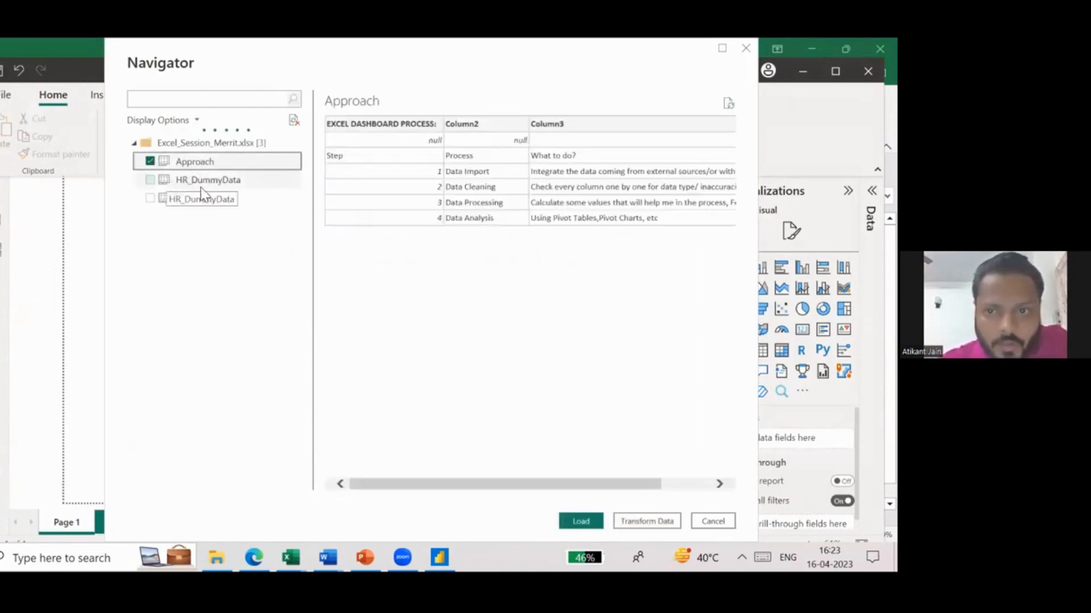
pyautogui.click(170, 199)
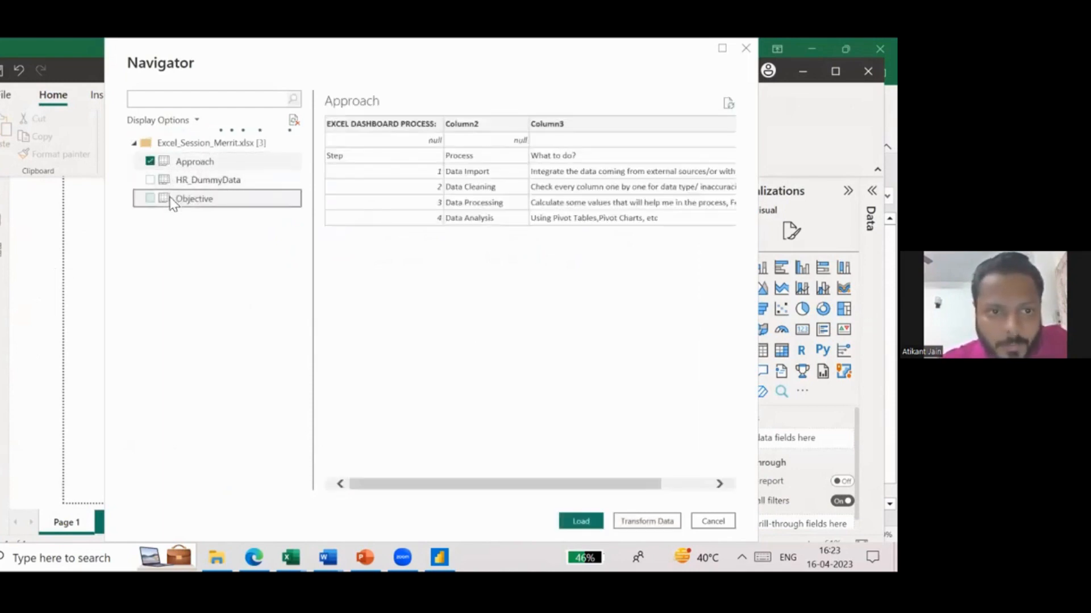
pyautogui.click(150, 161)
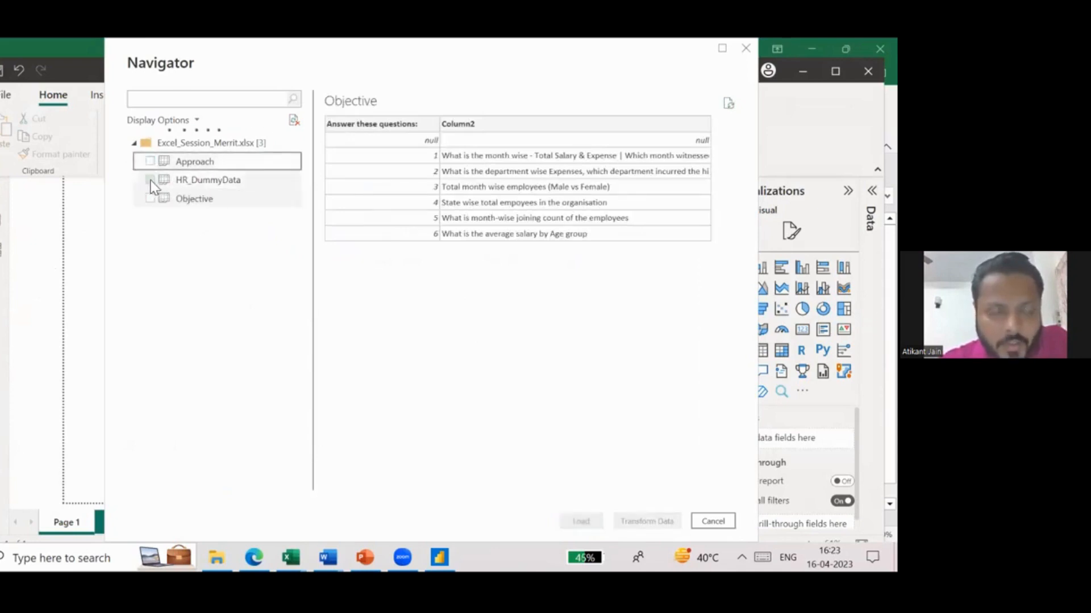
pyautogui.click(150, 180)
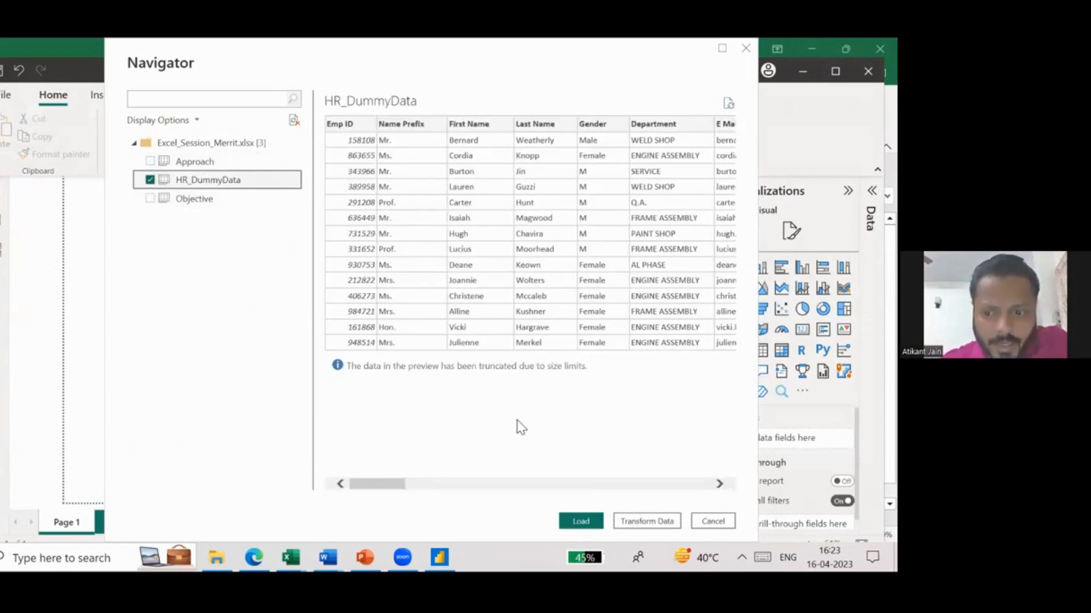
pyautogui.click(575, 521)
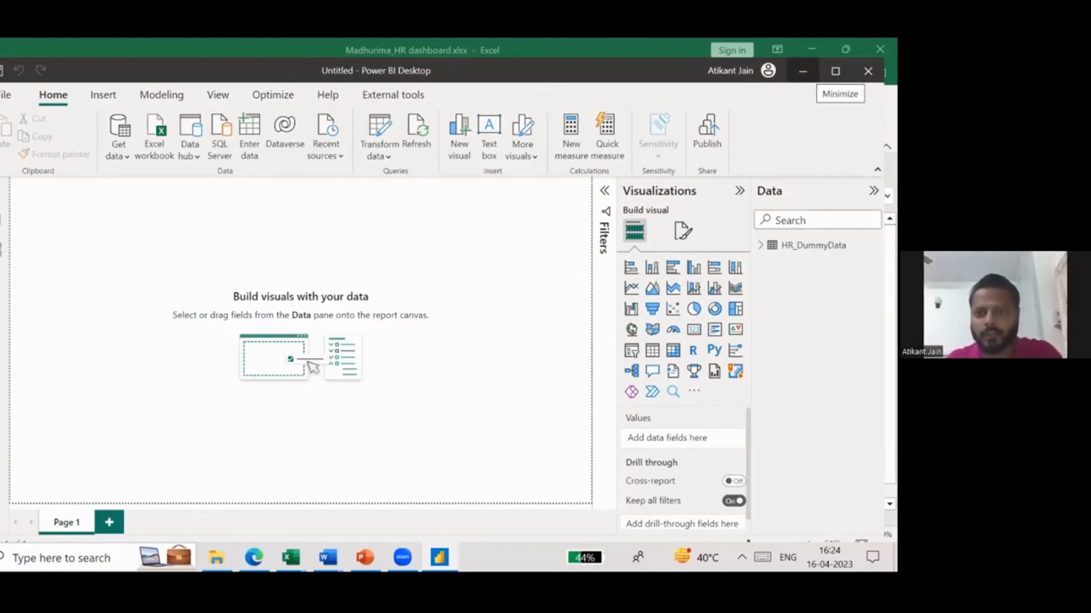
# - Show the HR_DummyData table in the data view and select the Age in Company (Years) column
pyautogui.click(1, 220)
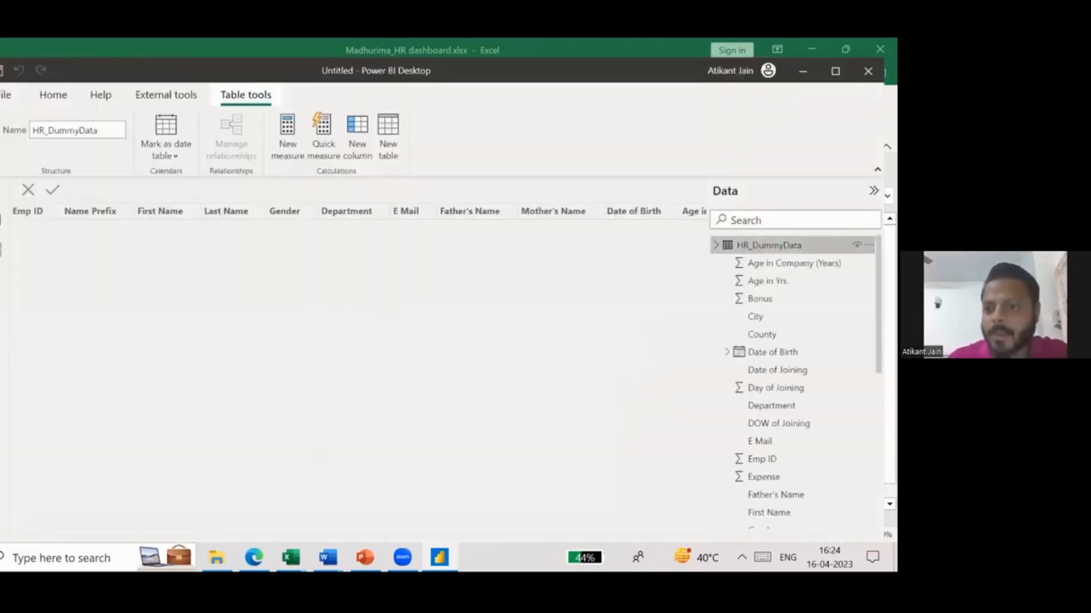
pyautogui.click(794, 263)
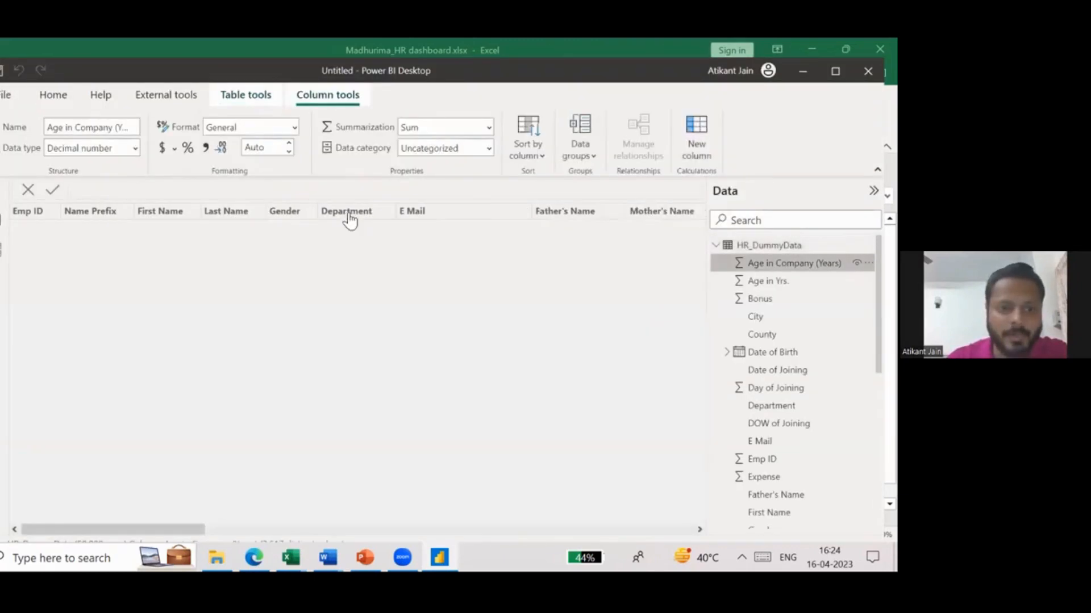
pyautogui.hscroll(-8, 196, 243)
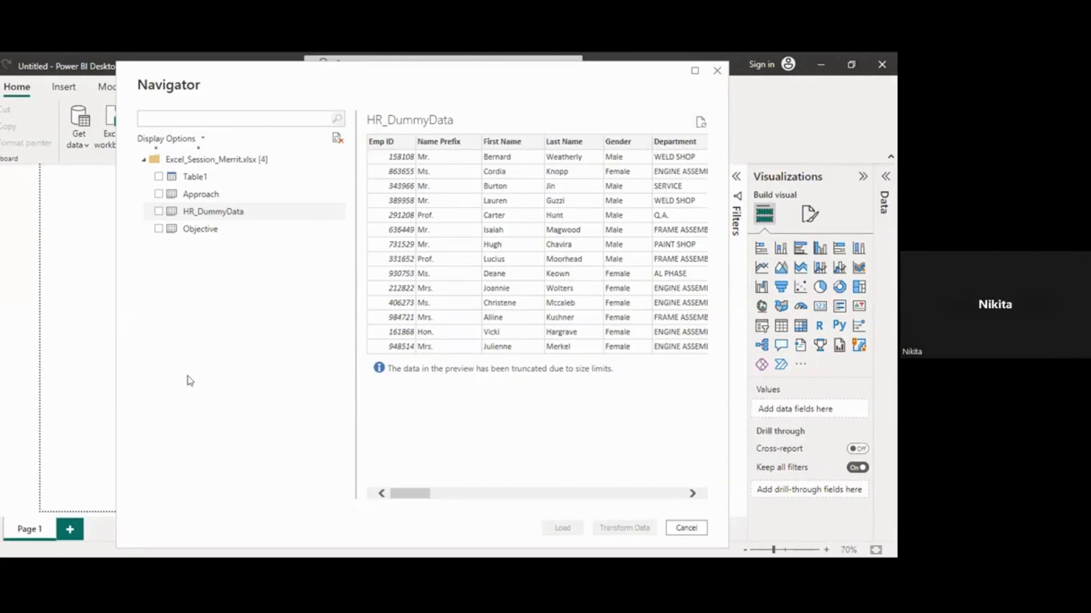
# - Select only the HR_DummyData sheet of Excel_Session_Merrit.xlsx and load it into the other untitled report
pyautogui.click(220, 215)
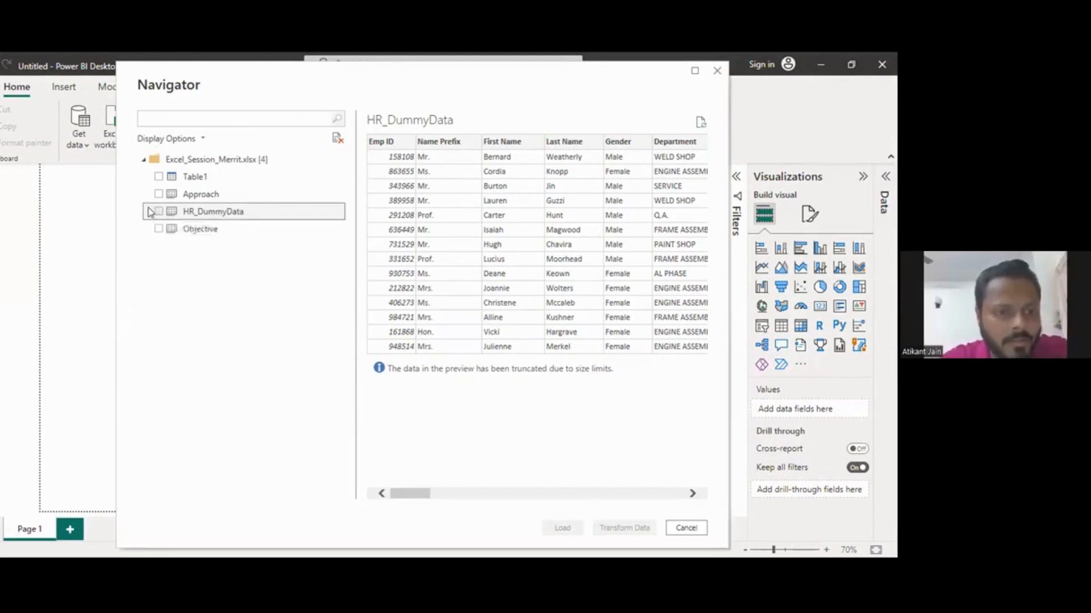
pyautogui.click(157, 211)
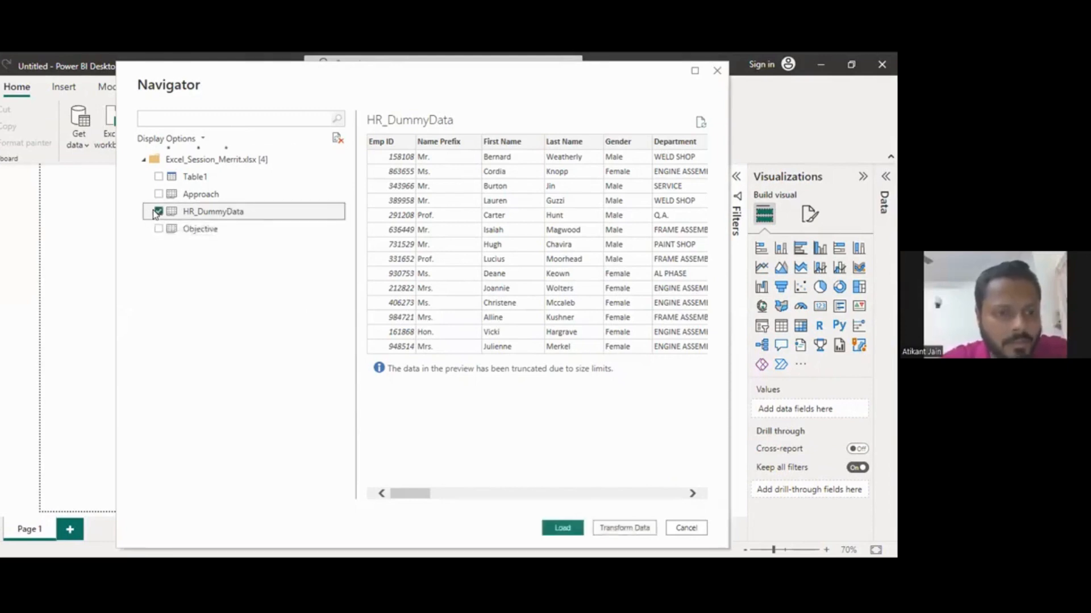
pyautogui.click(567, 531)
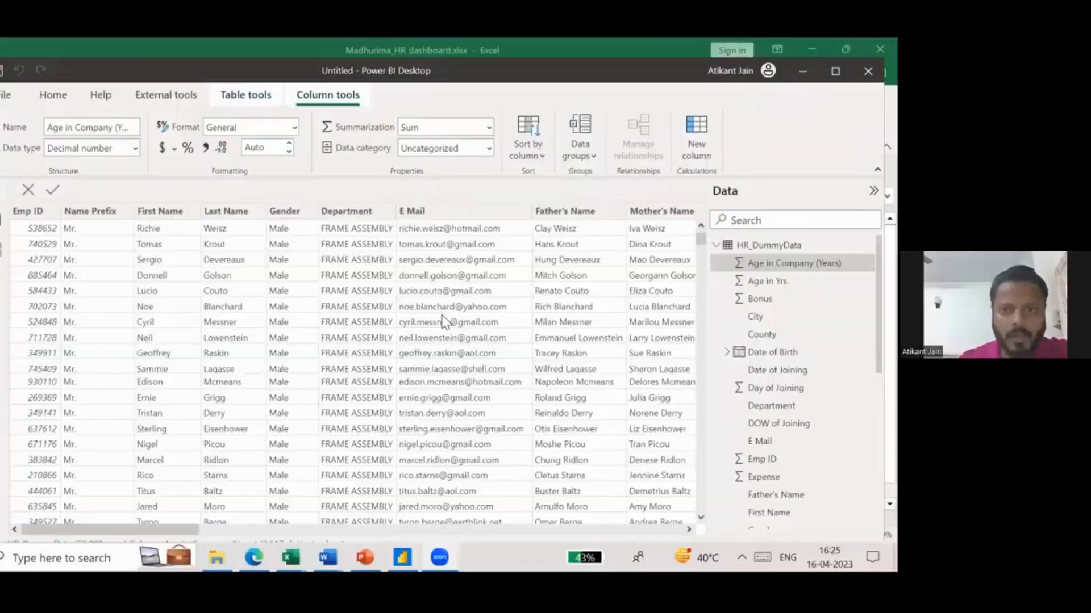
# - Inspect the First Name column of HR_DummyData in the maximized window and return to the report view
pyautogui.click(835, 71)
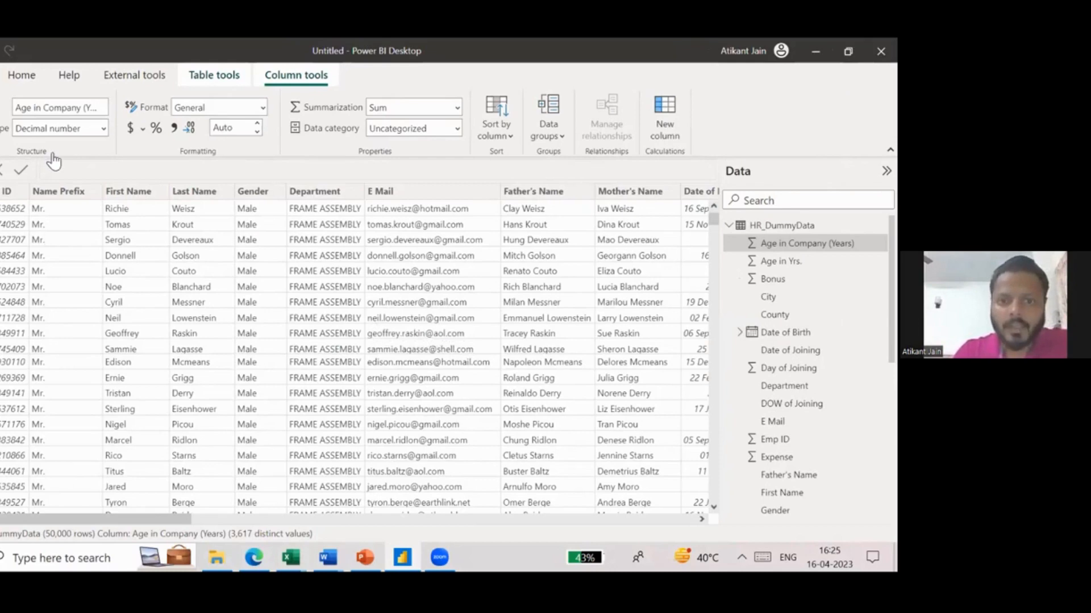
pyautogui.click(155, 251)
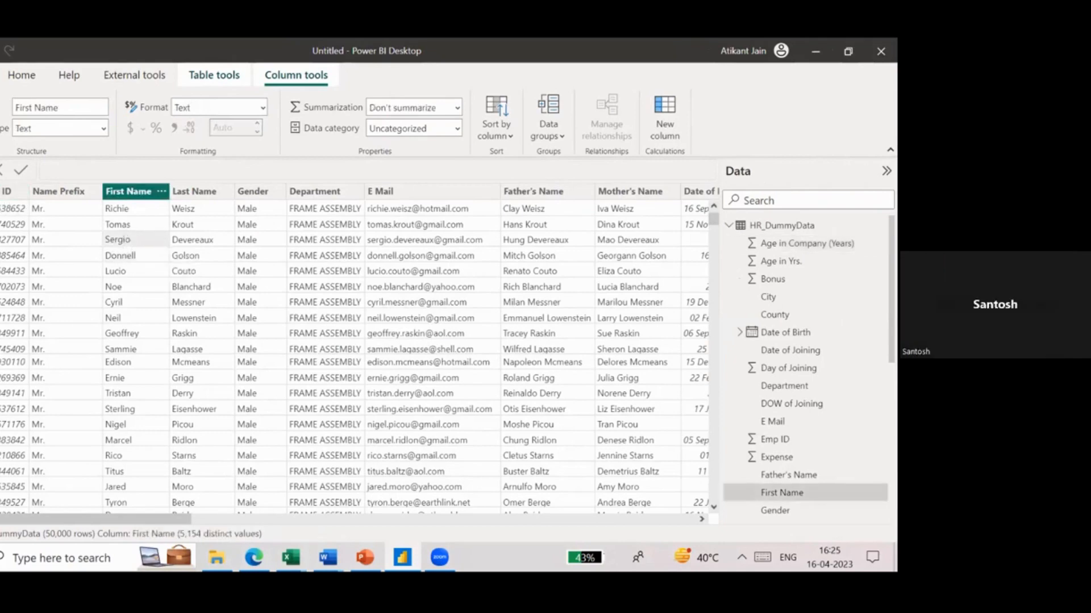
pyautogui.click(0, 172)
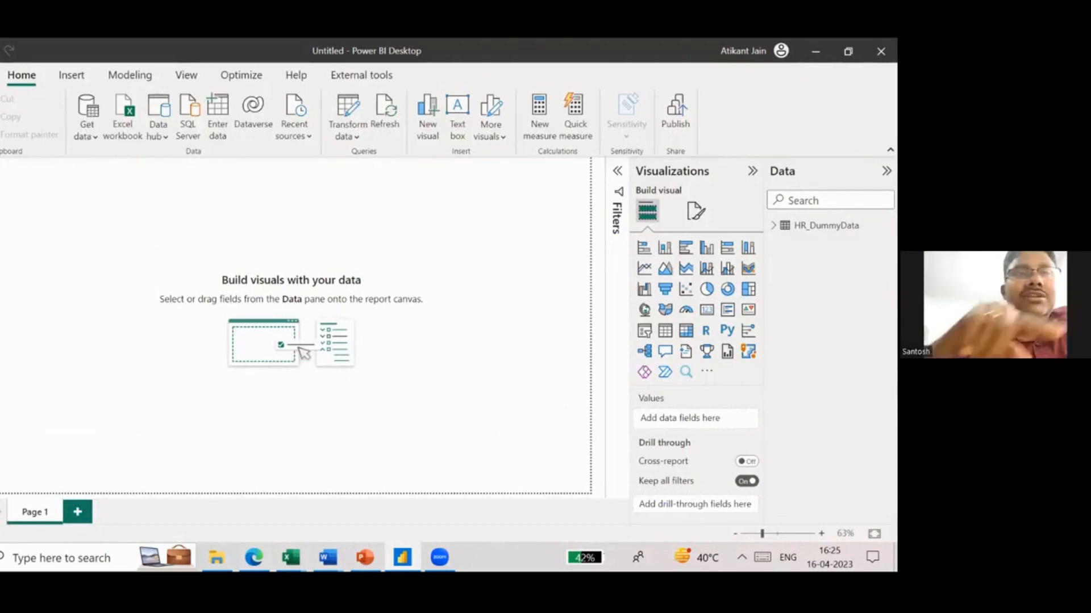
# - Look through the HR_DummyData table in the data and model views and return to the report view
pyautogui.click(2, 200)
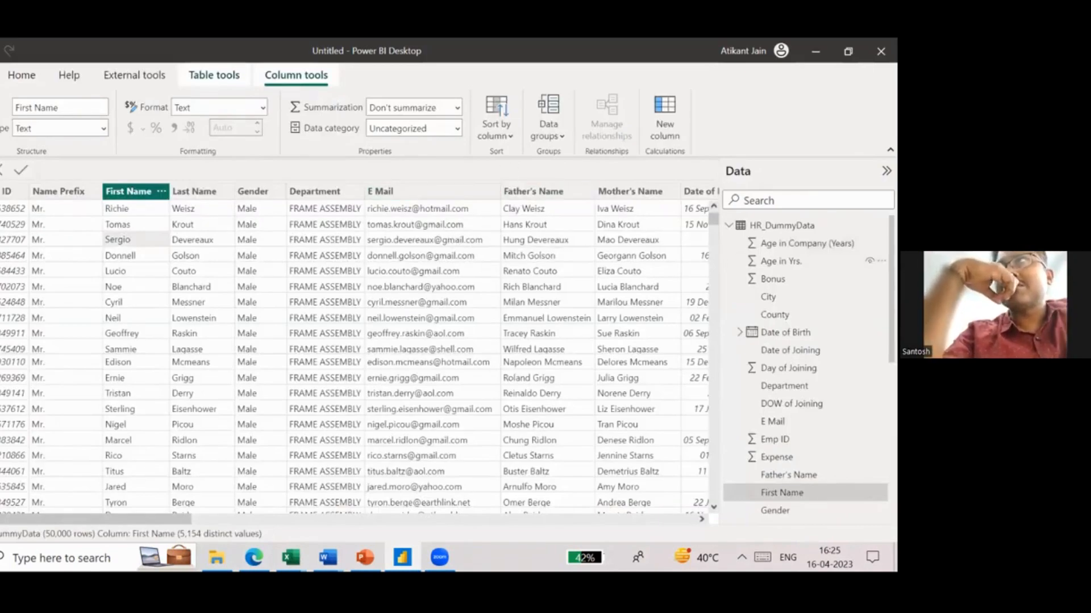
pyautogui.click(782, 226)
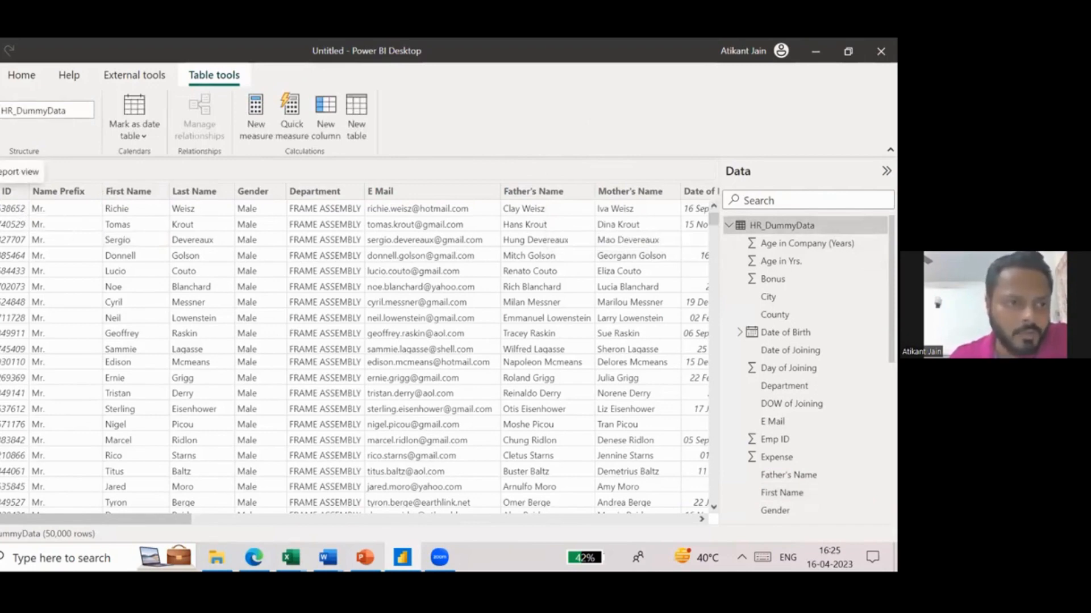
pyautogui.click(0, 171)
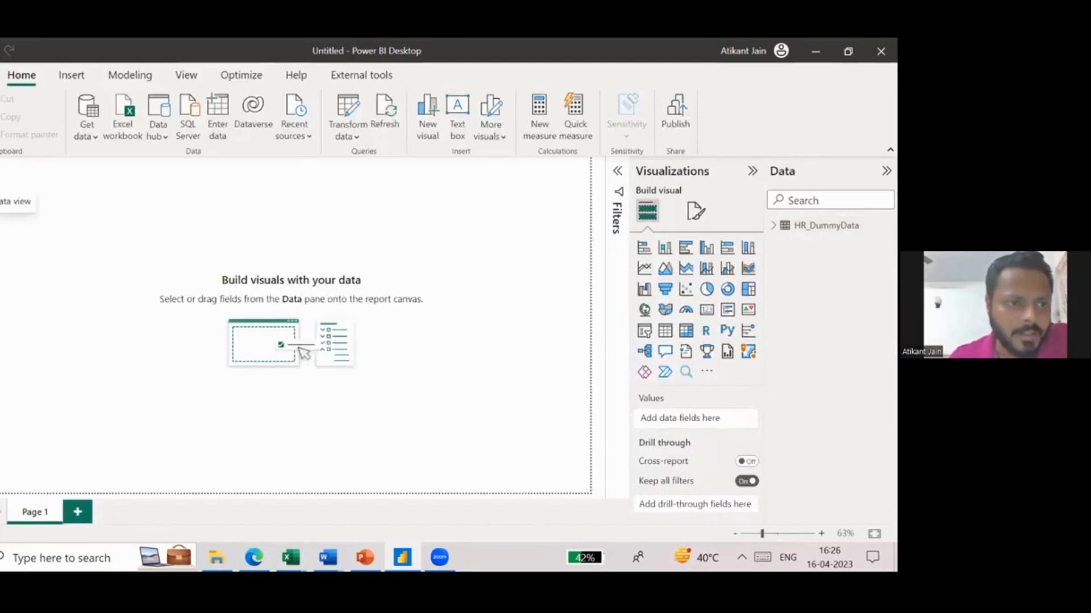
pyautogui.click(3, 202)
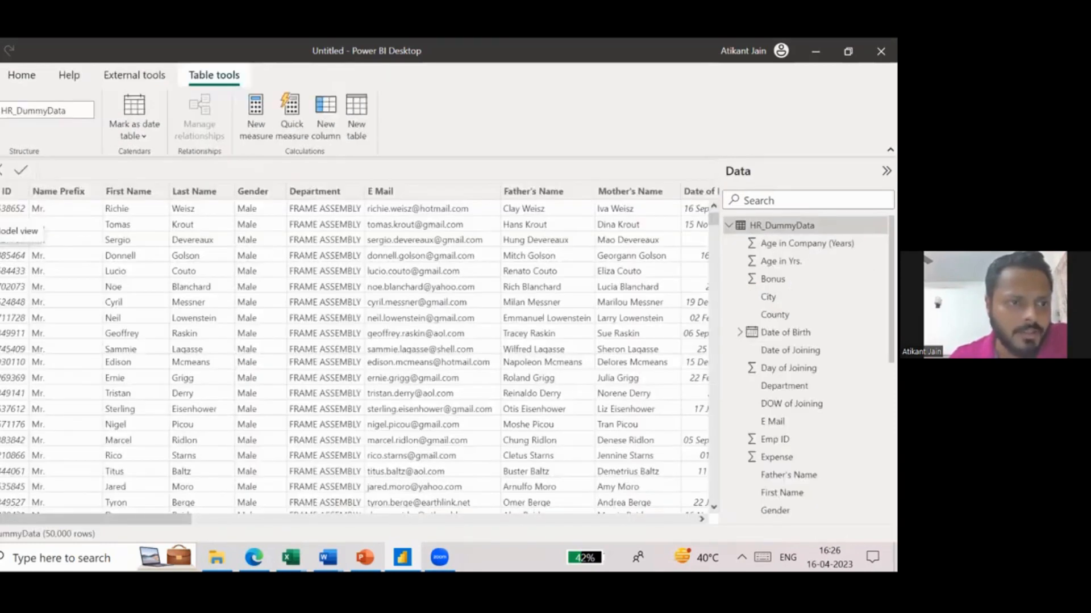
pyautogui.click(2, 227)
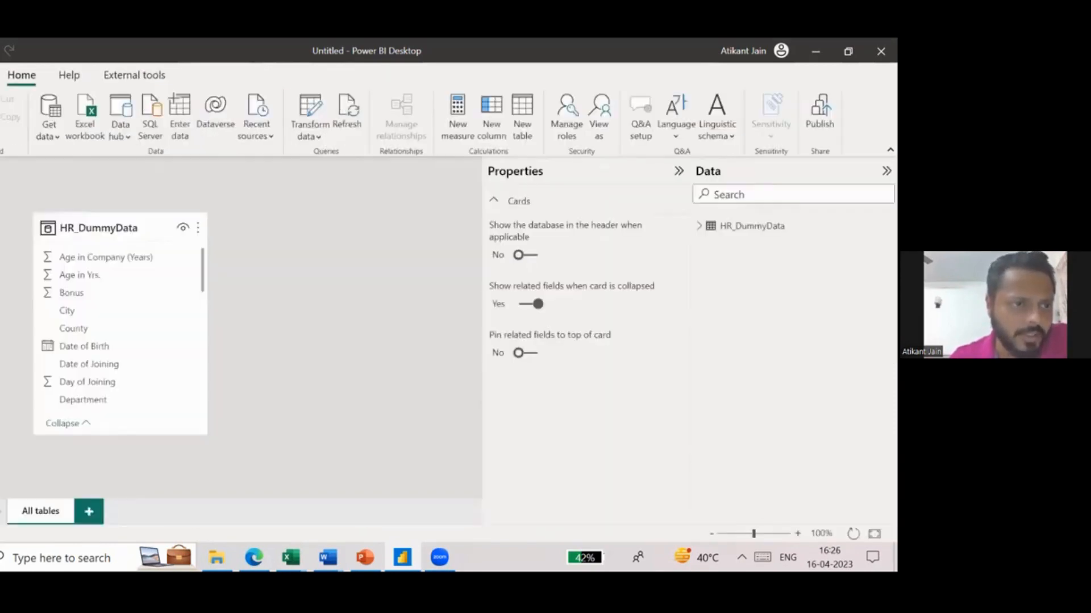
pyautogui.click(3, 173)
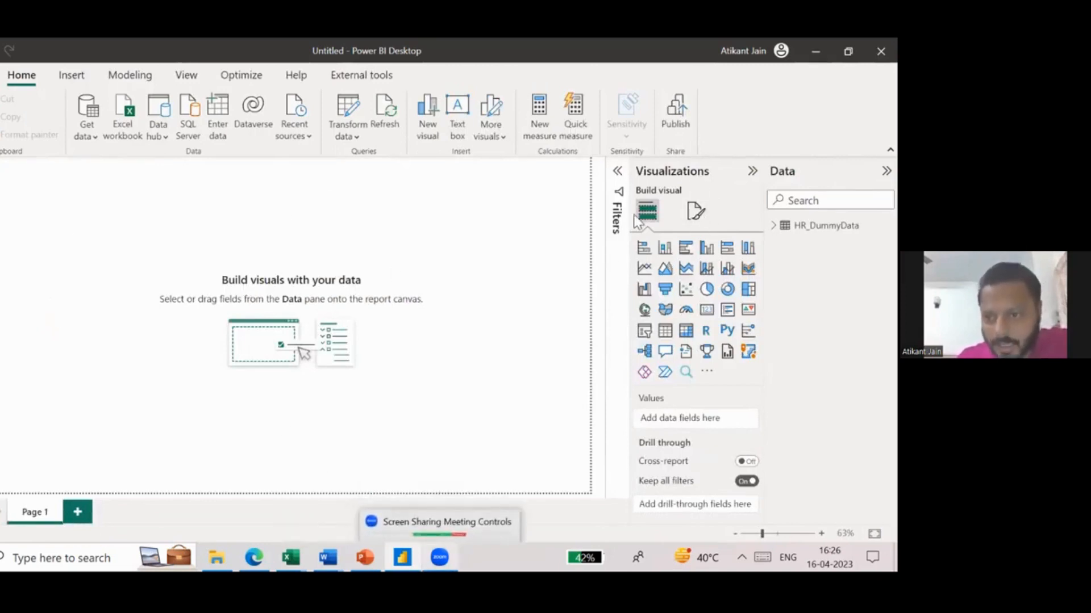
# - Place blank pie, donut and stacked bar charts on Page 1 and expand the HR_DummyData field list
pyautogui.click(707, 289)
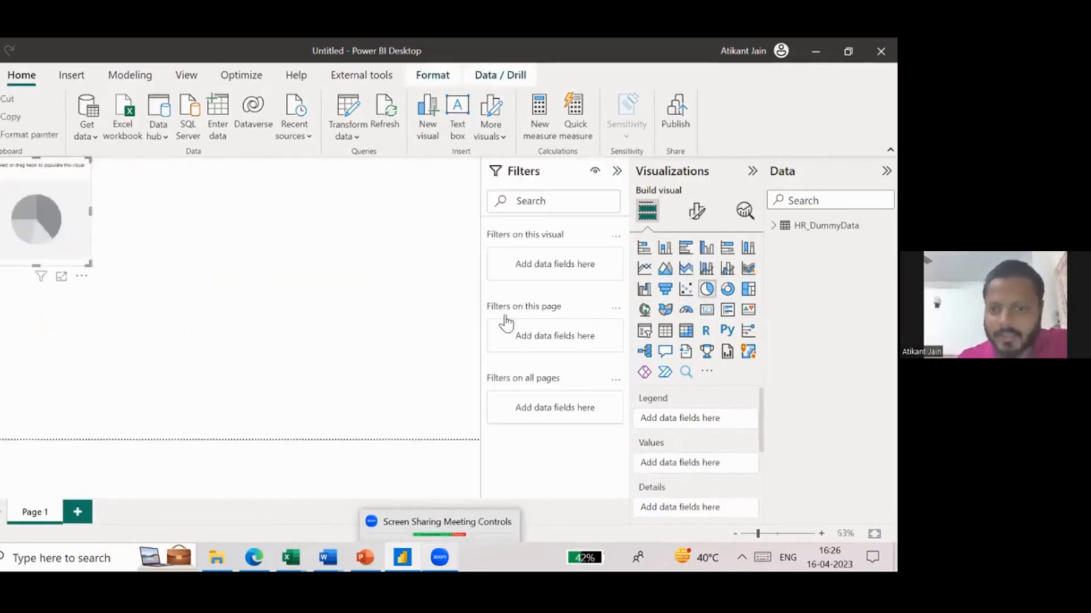
pyautogui.moveTo(65, 252); pyautogui.dragTo(81, 275)
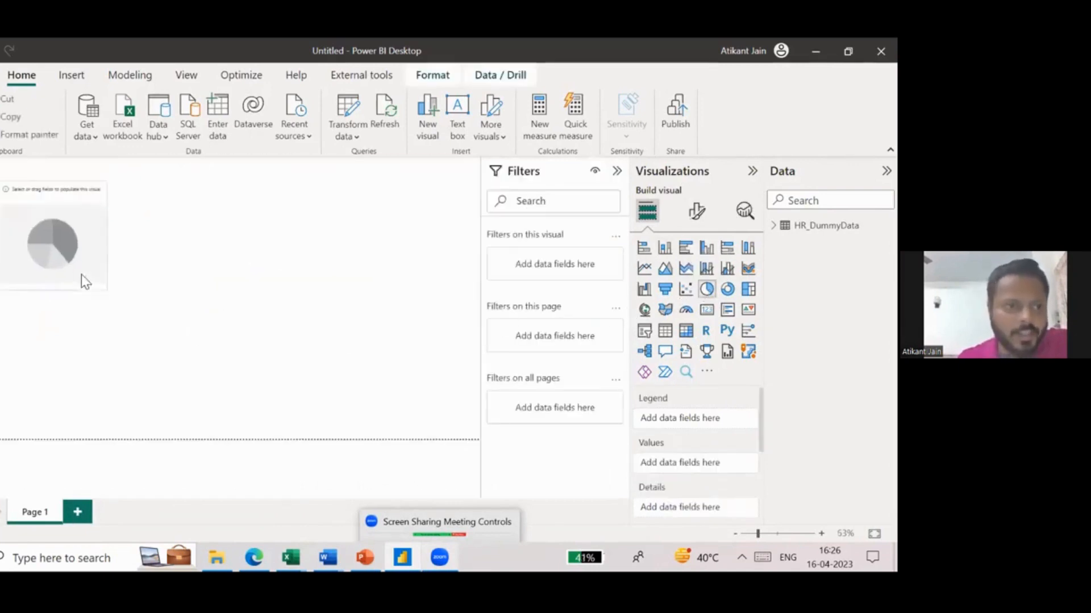
pyautogui.click(179, 265)
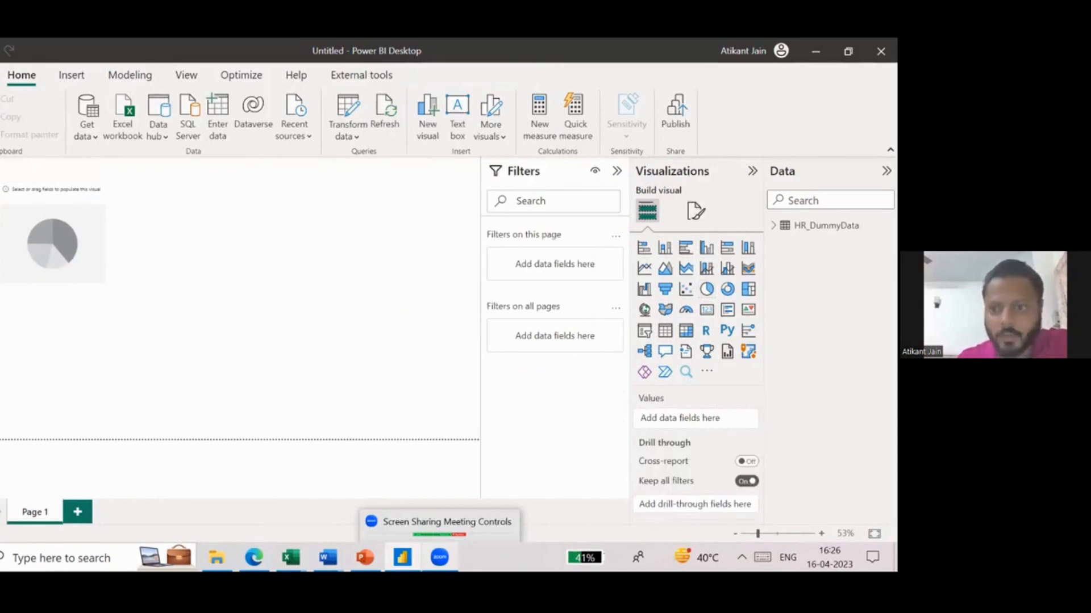
pyautogui.click(727, 289)
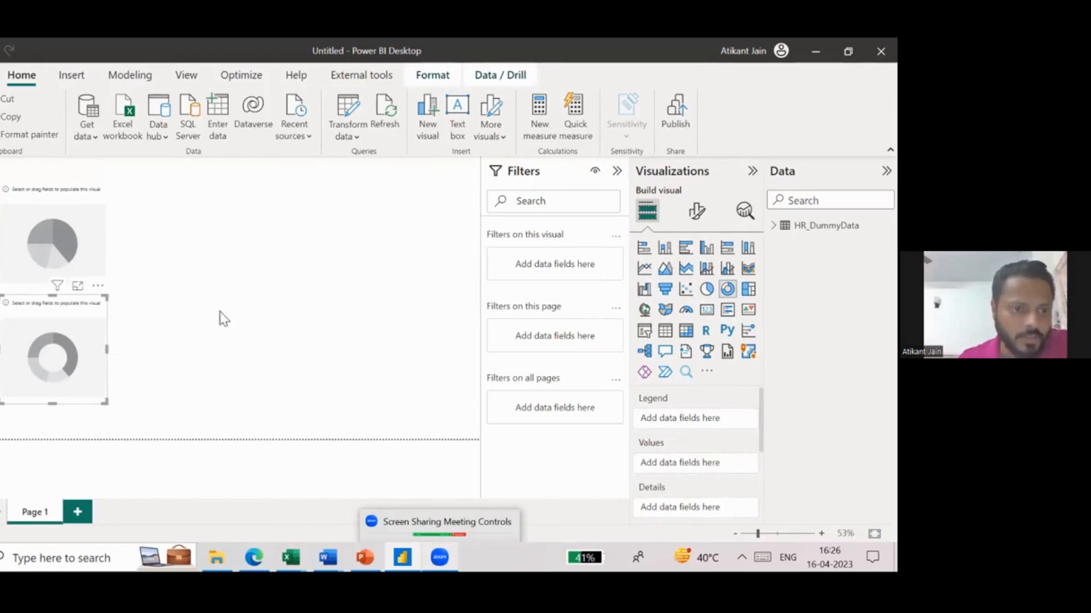
pyautogui.click(256, 300)
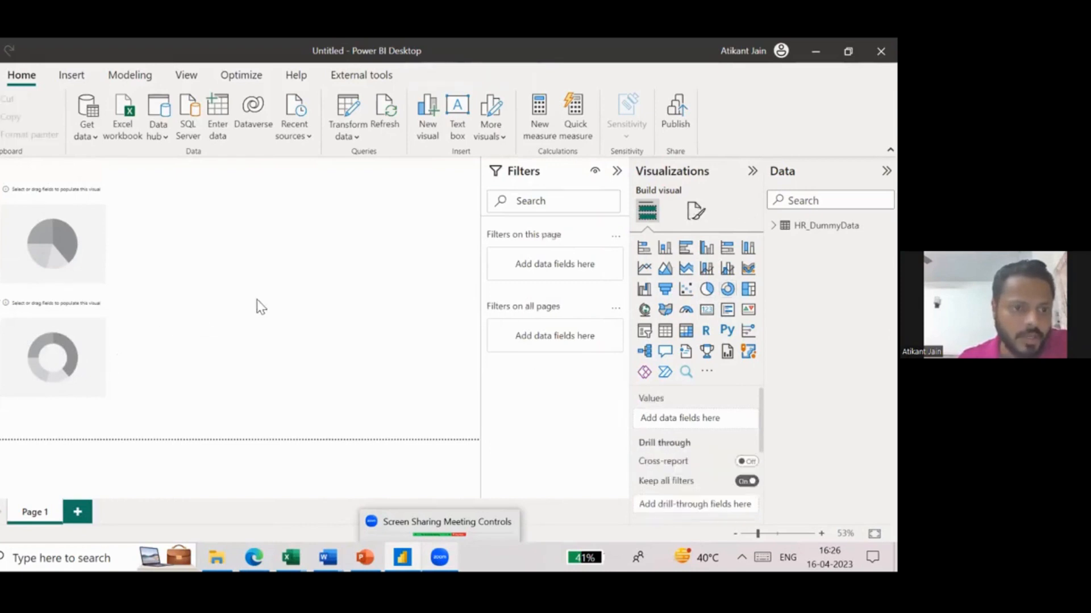
pyautogui.click(648, 251)
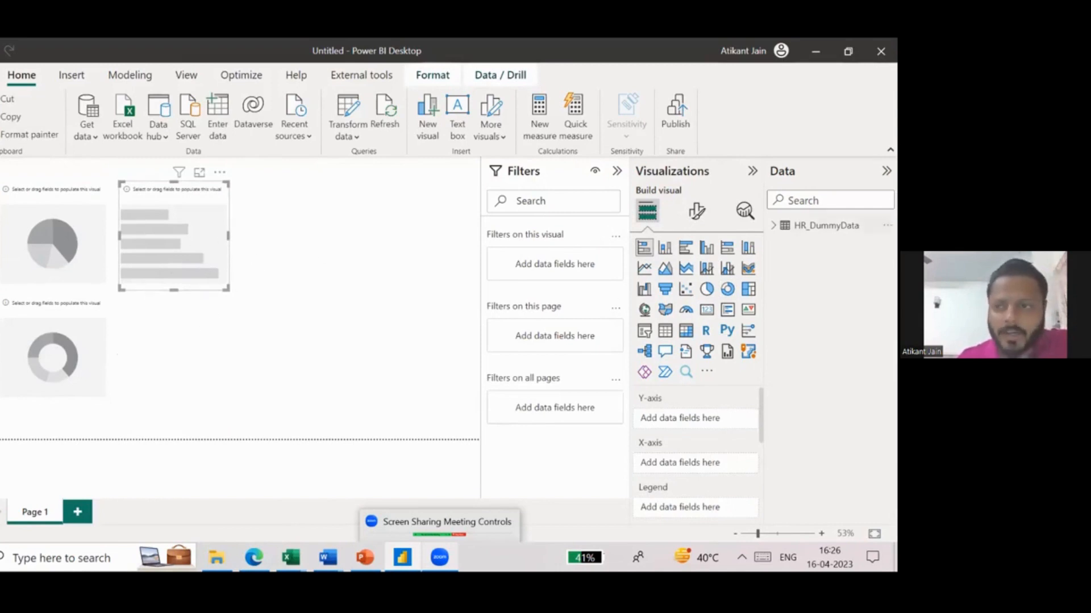
pyautogui.click(773, 226)
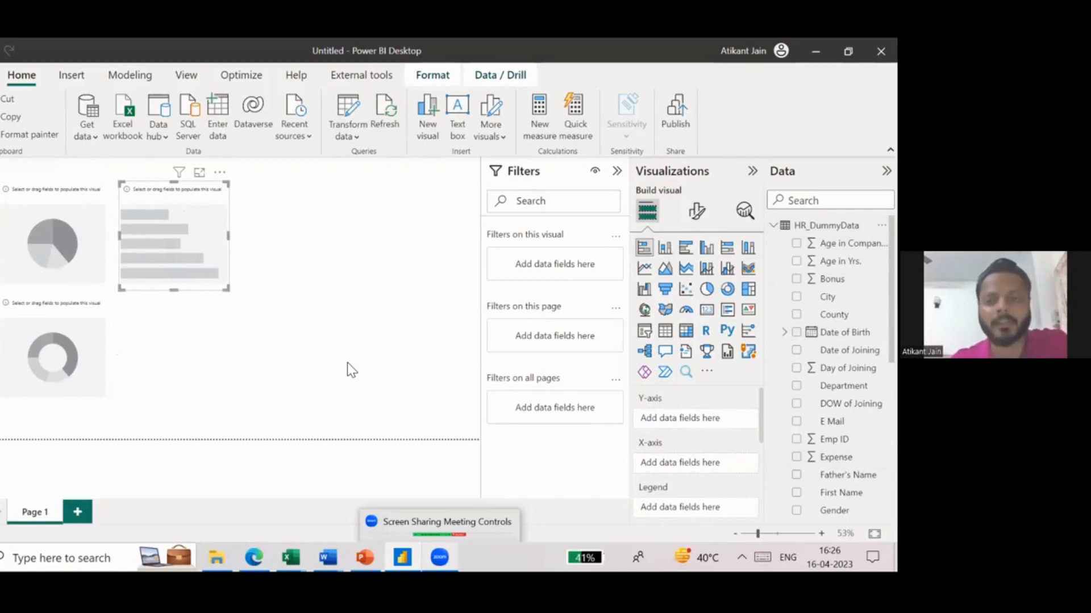
# - Add two blank report pages, Page 2 and Page 3, and return to Page 1
pyautogui.click(77, 514)
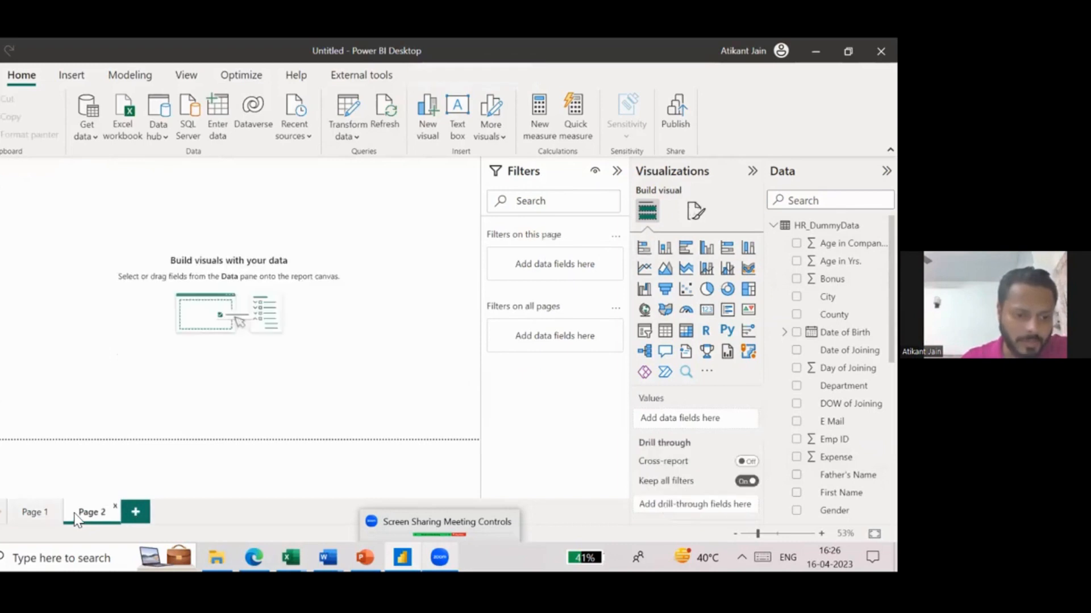
pyautogui.click(134, 514)
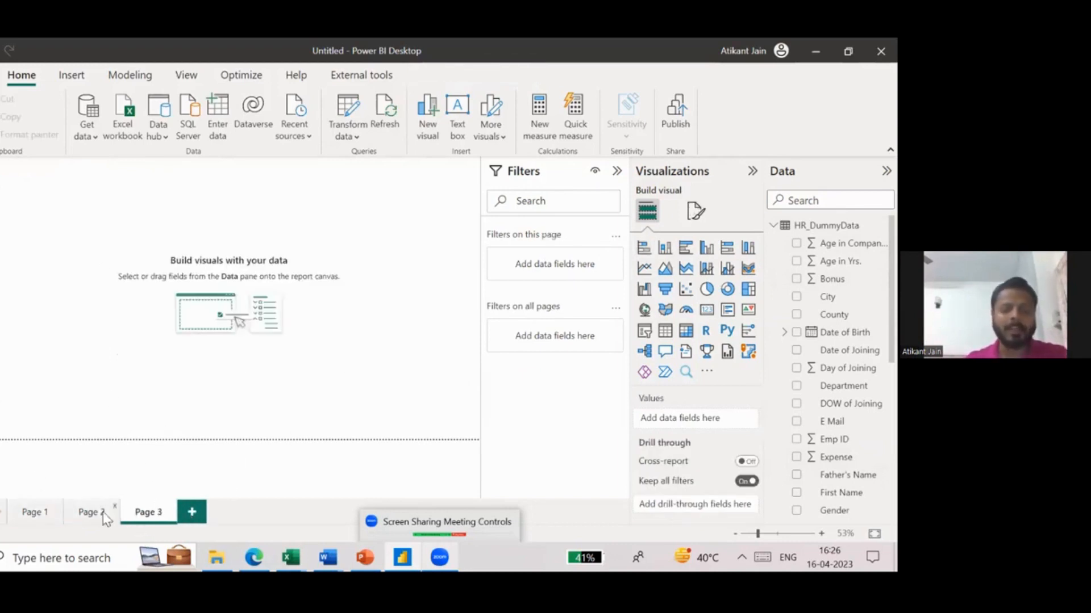
pyautogui.click(31, 514)
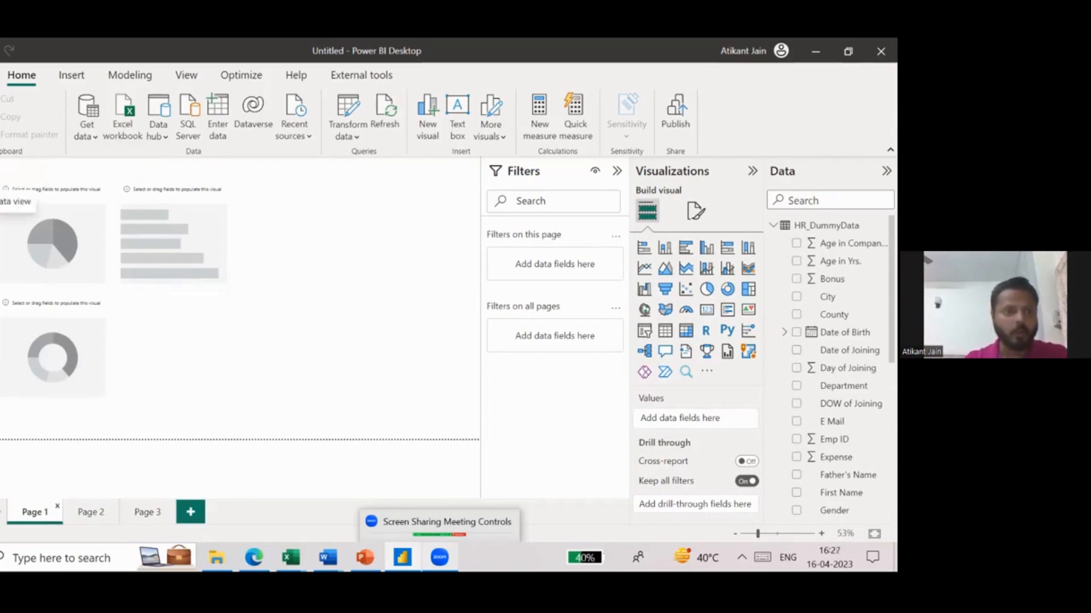
# - Examine the HR_DummyData columns in the data view, including the Emp ID column's filter list and data type
pyautogui.click(1, 199)
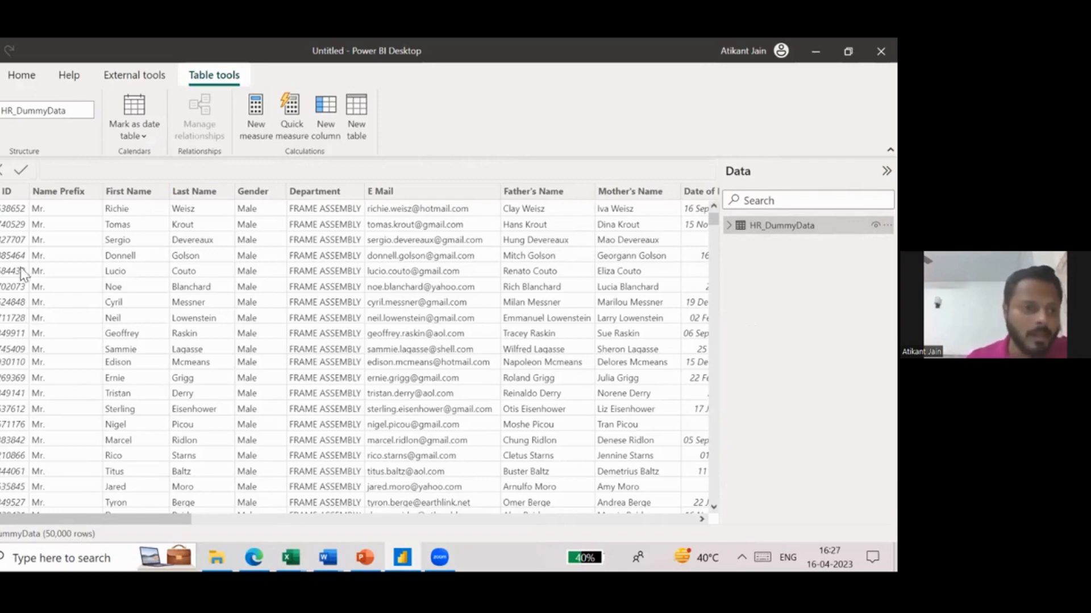
pyautogui.click(6, 195)
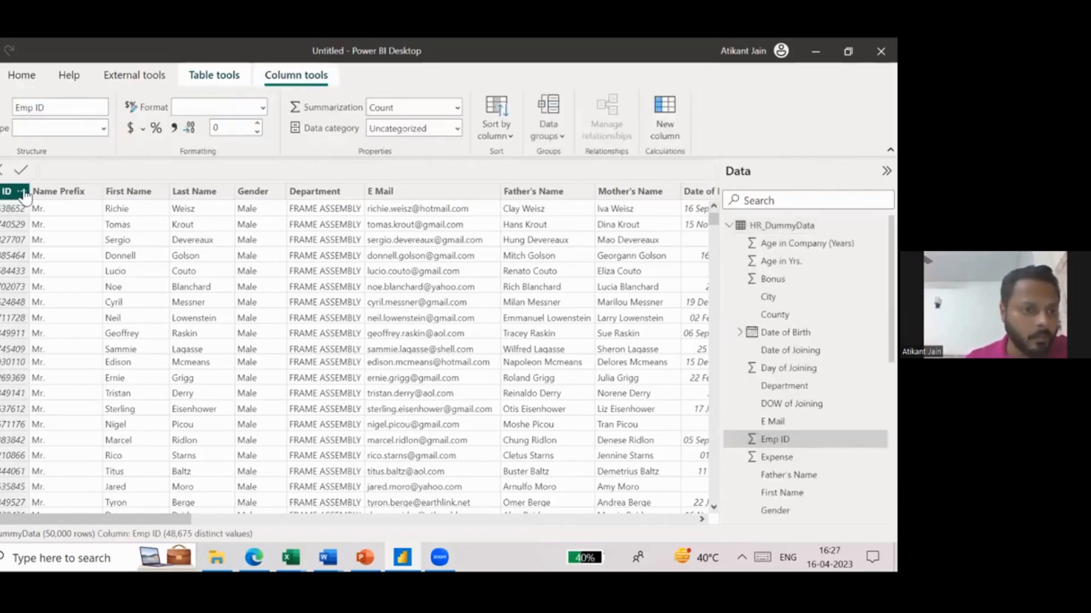
pyautogui.click(21, 191)
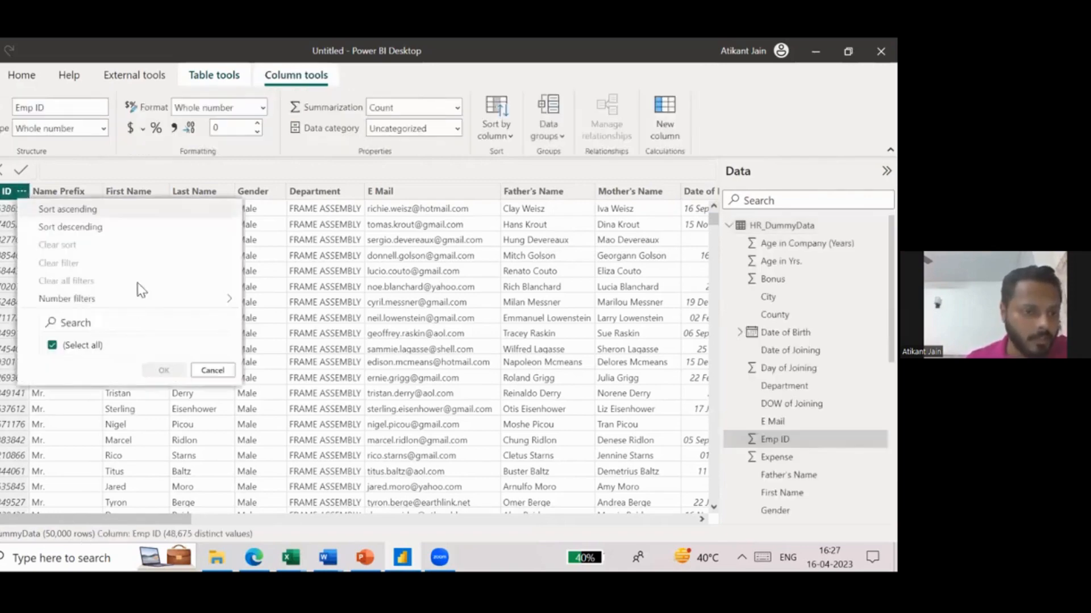
pyautogui.scroll(-10, 148, 321)
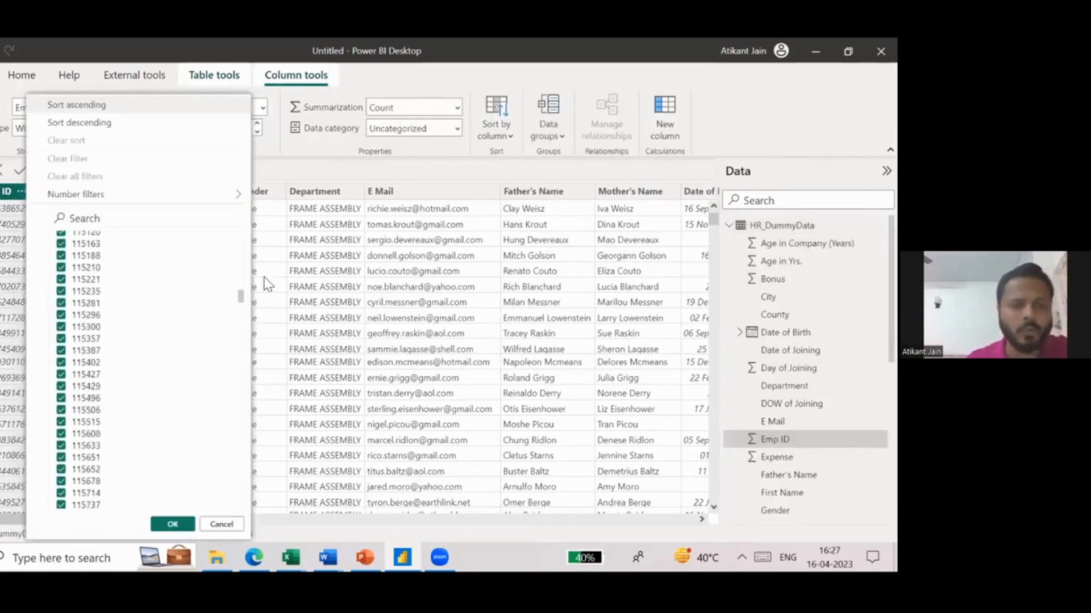
pyautogui.click(278, 273)
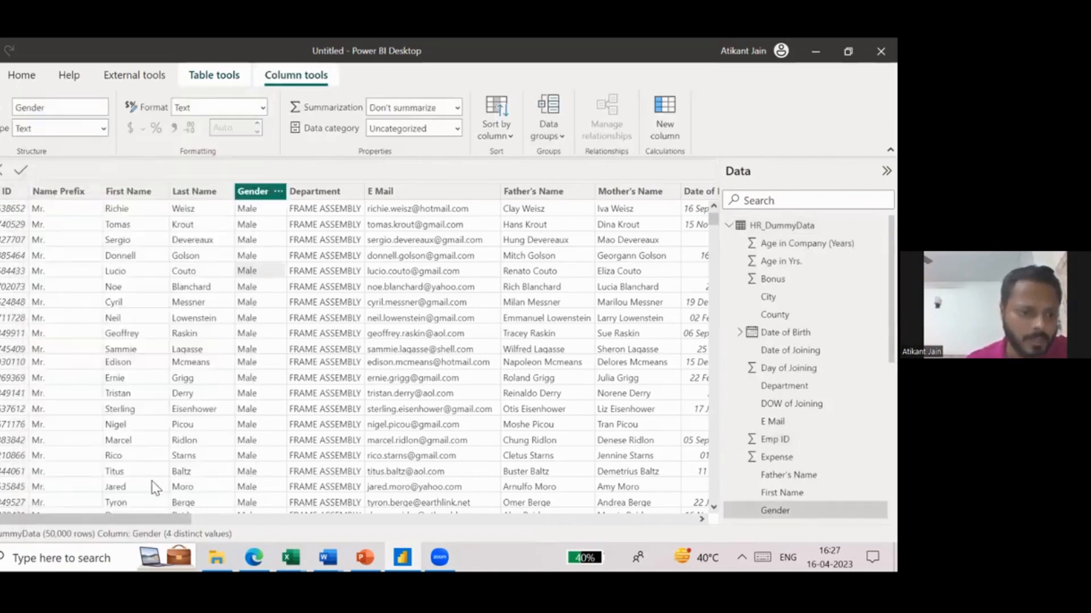
pyautogui.hscroll(15, 554, 536)
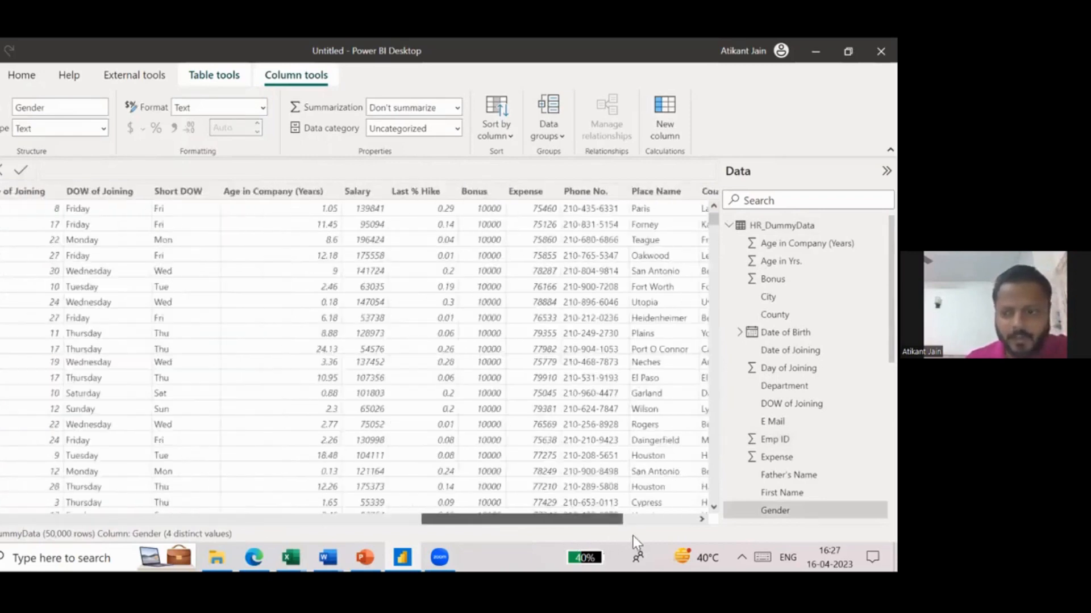
pyautogui.hscroll(-15, 199, 280)
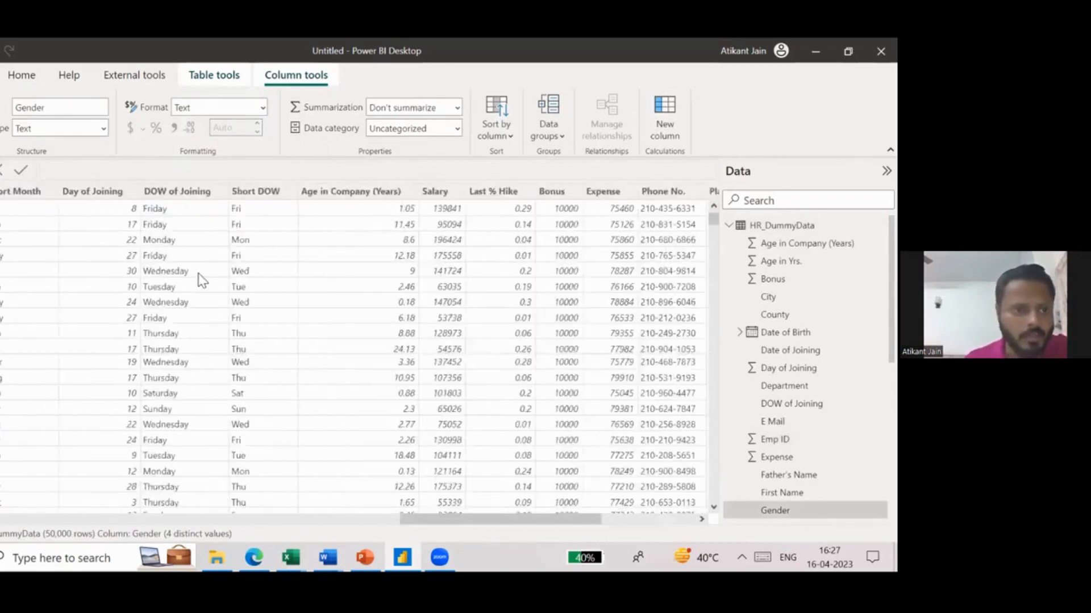
pyautogui.click(17, 194)
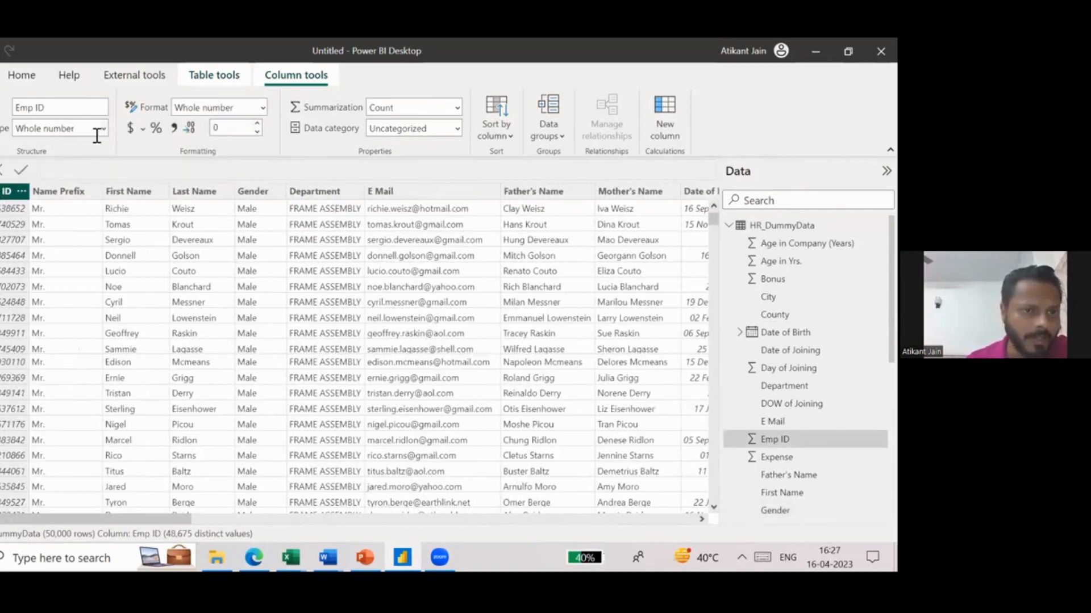
# - Review the Date of Birth column's data type options and set its display format to *14-03-2001 (Short Date)
pyautogui.hscroll(10, 343, 230)
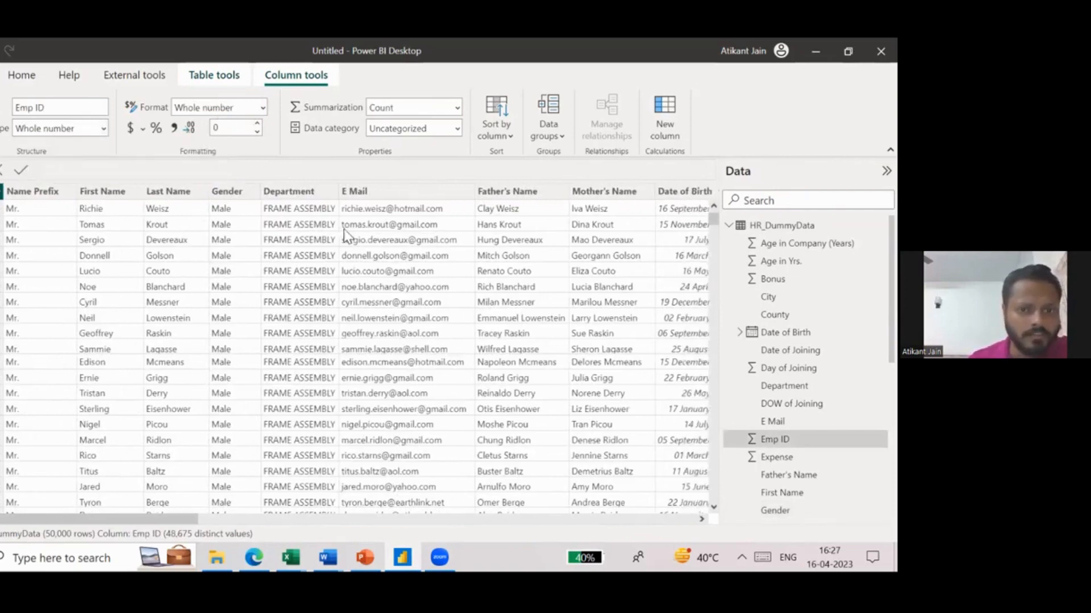
pyautogui.hscroll(3, 343, 229)
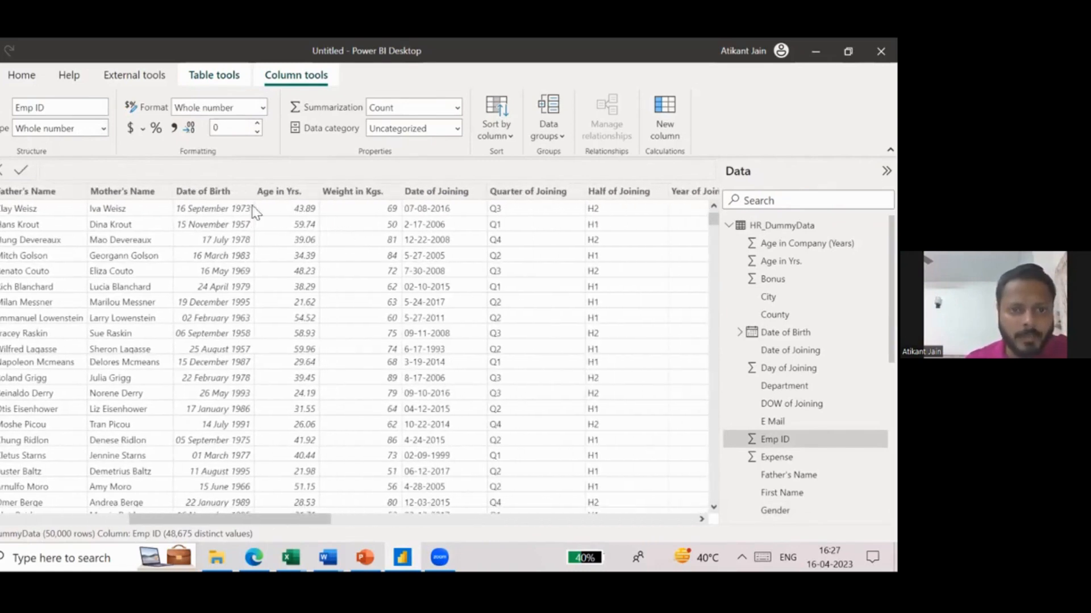
pyautogui.click(210, 193)
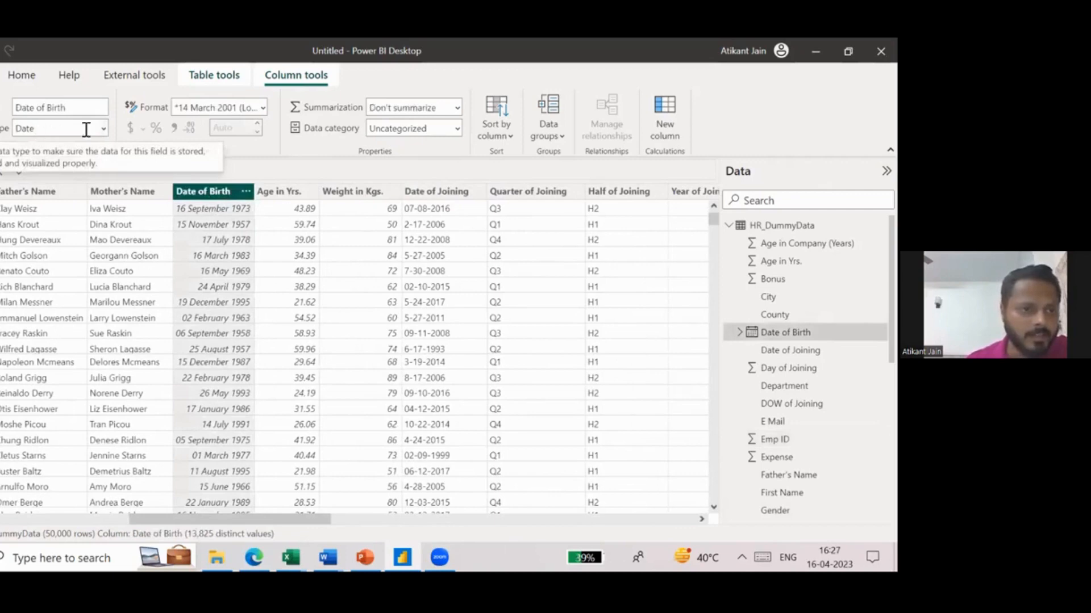
pyautogui.click(105, 129)
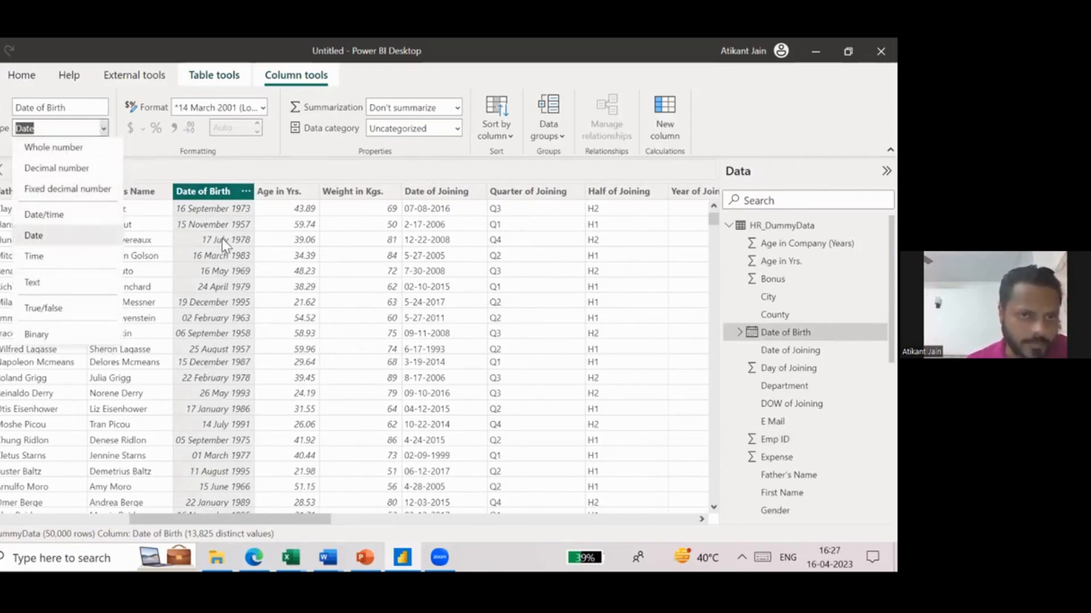
pyautogui.click(261, 108)
pyautogui.click(260, 107)
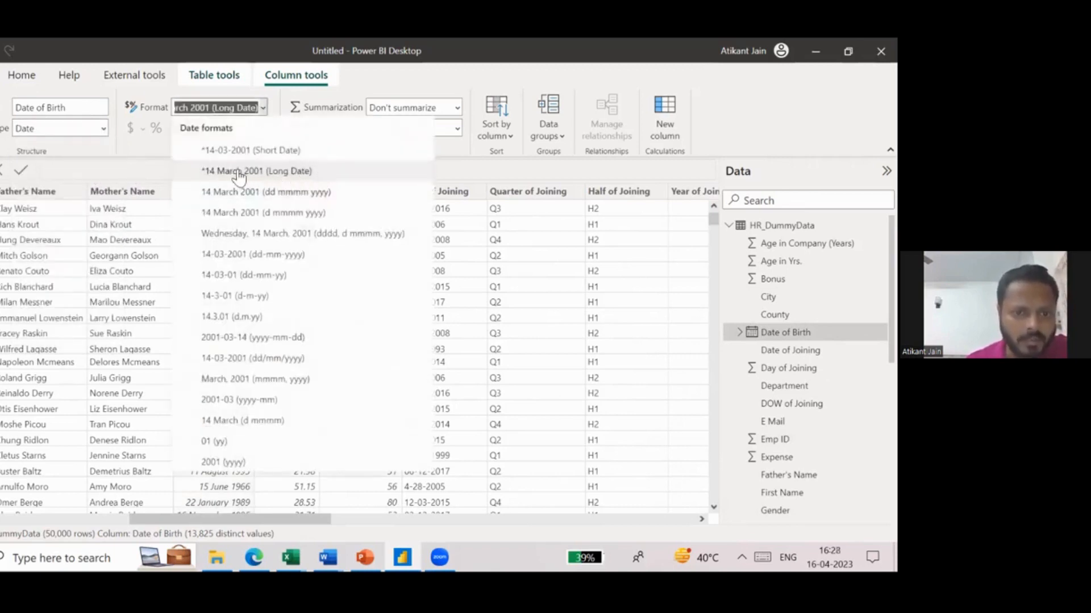
pyautogui.click(217, 152)
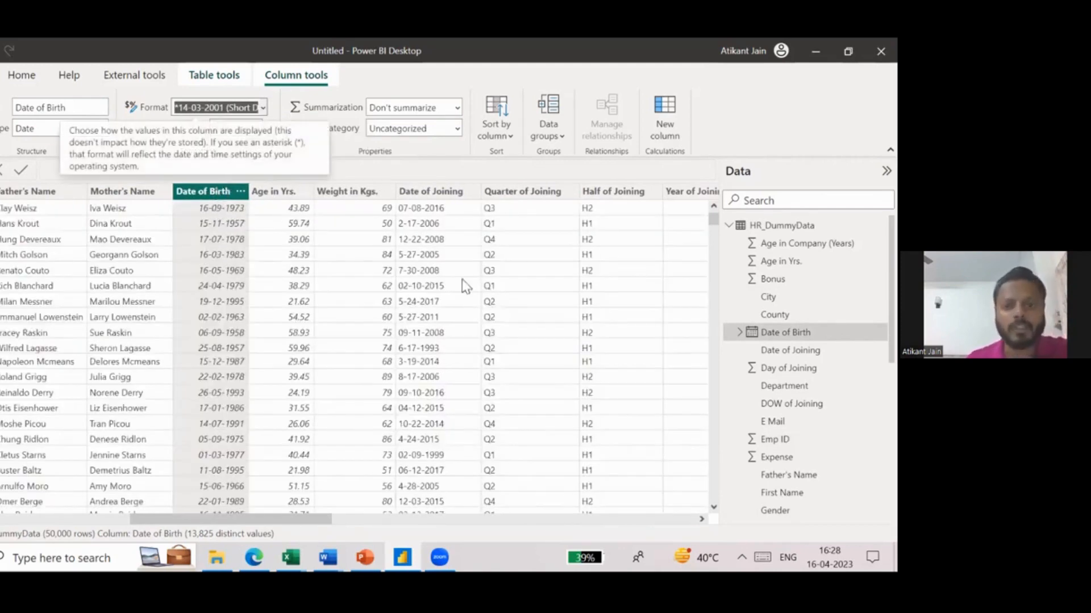
pyautogui.hscroll(-5, 343, 274)
pyautogui.hscroll(10, 343, 274)
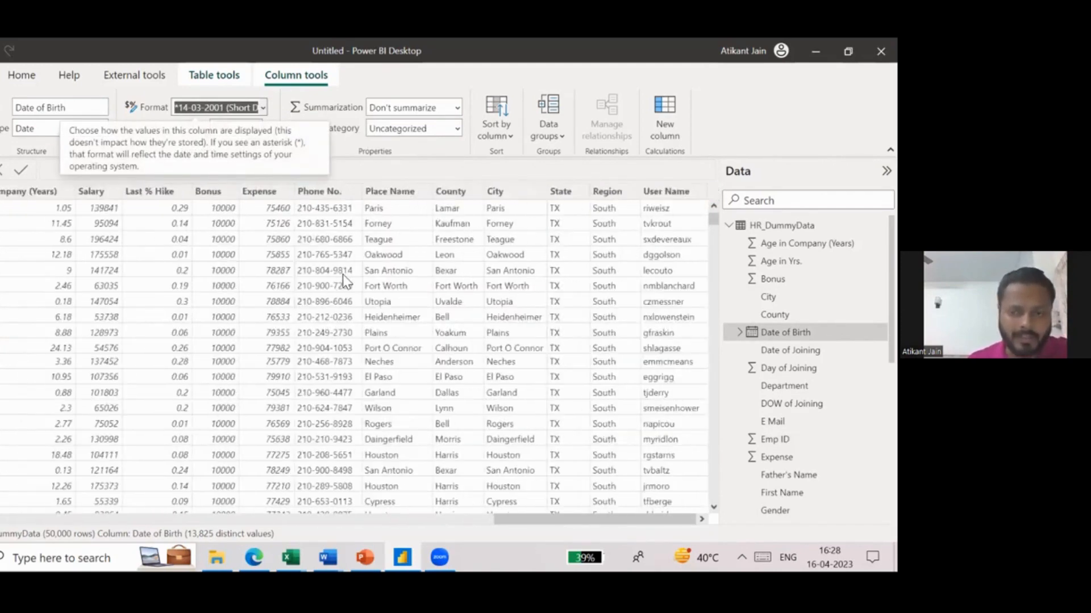
pyautogui.hscroll(-10, 343, 275)
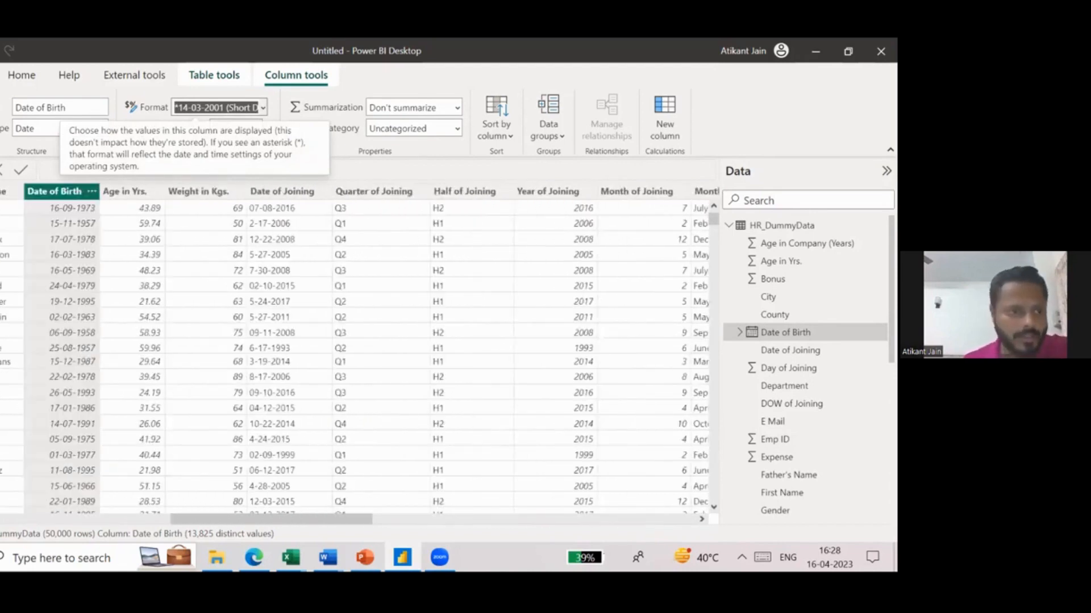
# - Switch to the model view and move the HR_DummyData table card slightly further right on the diagram
pyautogui.click(1, 226)
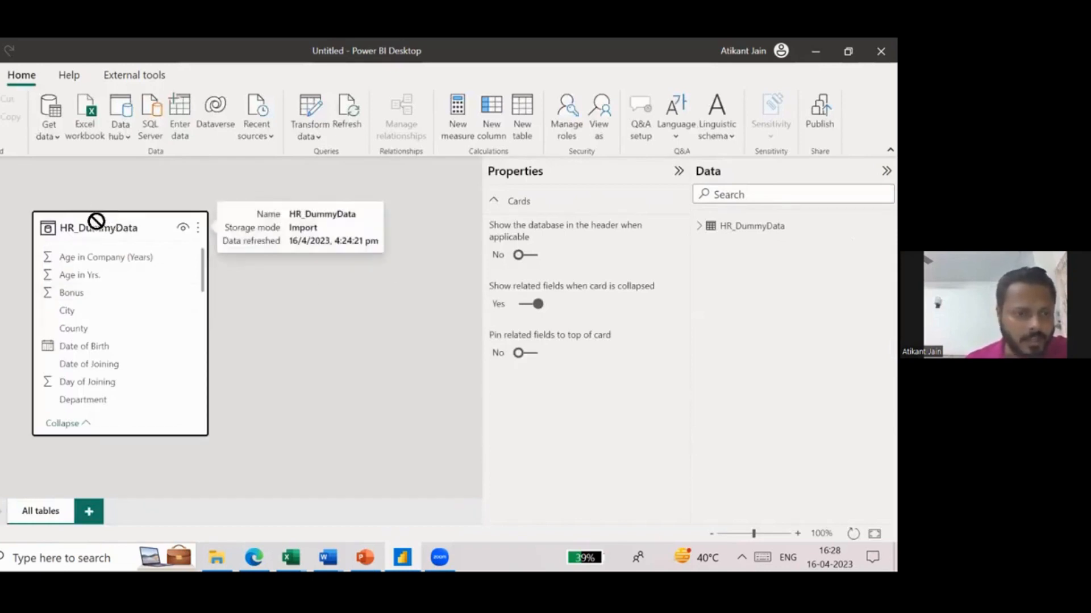
pyautogui.moveTo(97, 220); pyautogui.dragTo(97, 223)
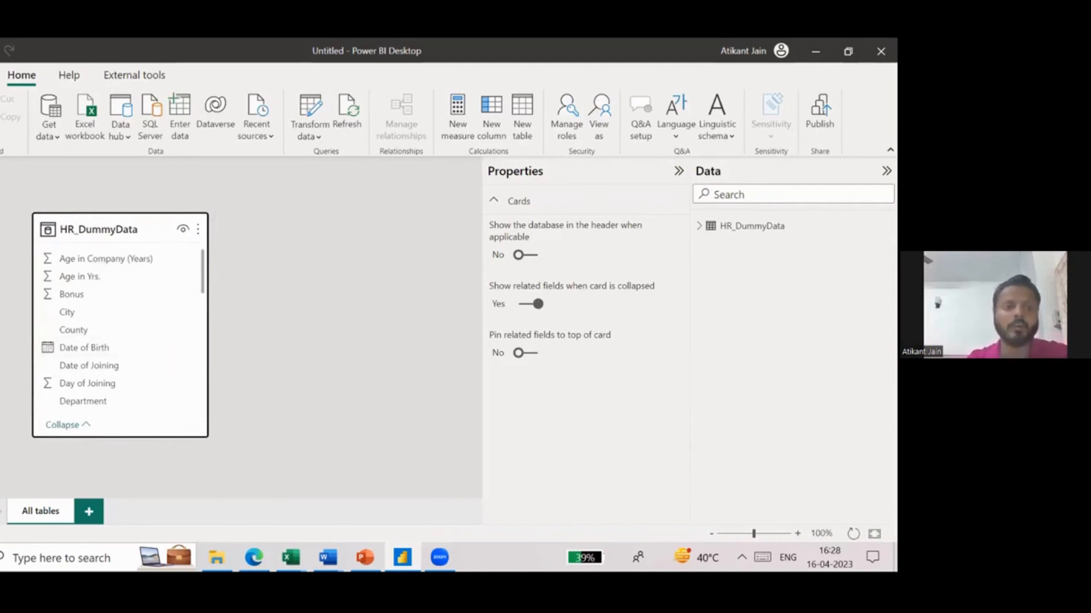
pyautogui.moveTo(130, 228); pyautogui.dragTo(170, 218)
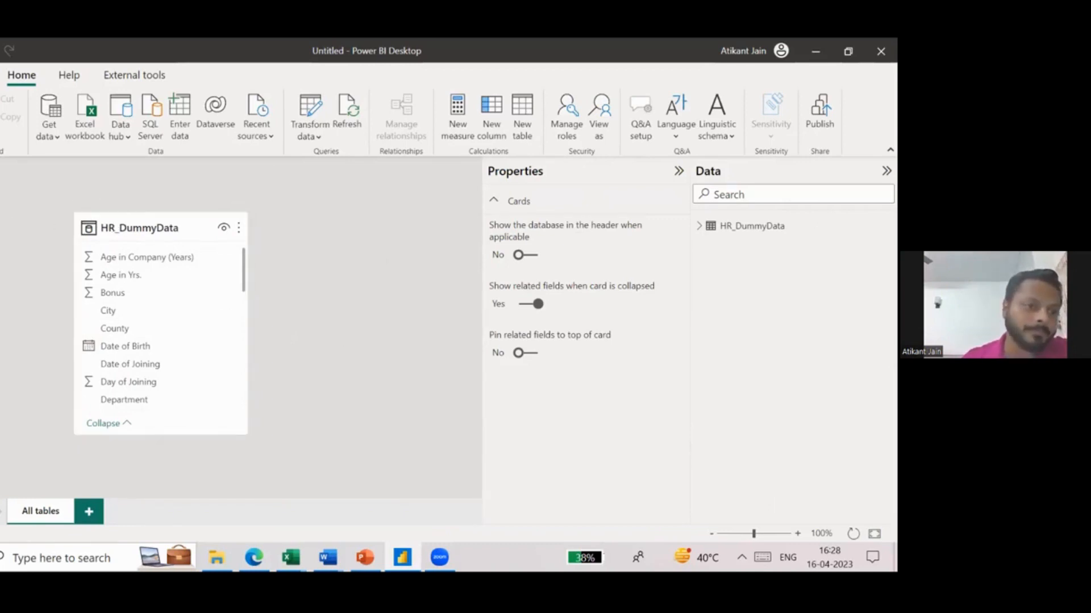
# - Compare the report view with HR_DummyData's model view in a restored-down window, ending in the report view
pyautogui.click(11, 204)
pyautogui.click(5, 172)
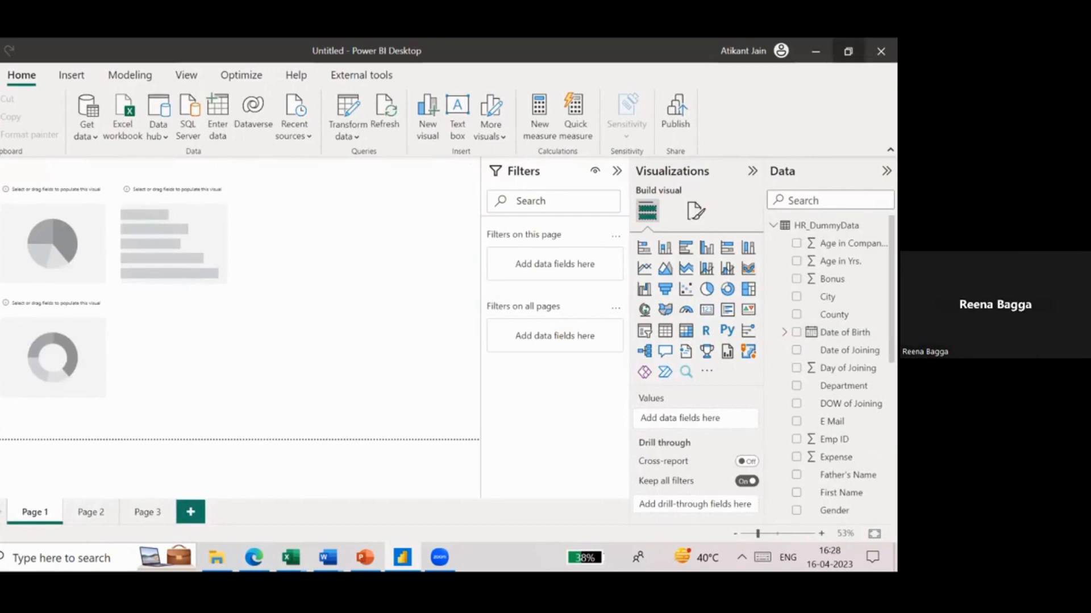
pyautogui.click(848, 52)
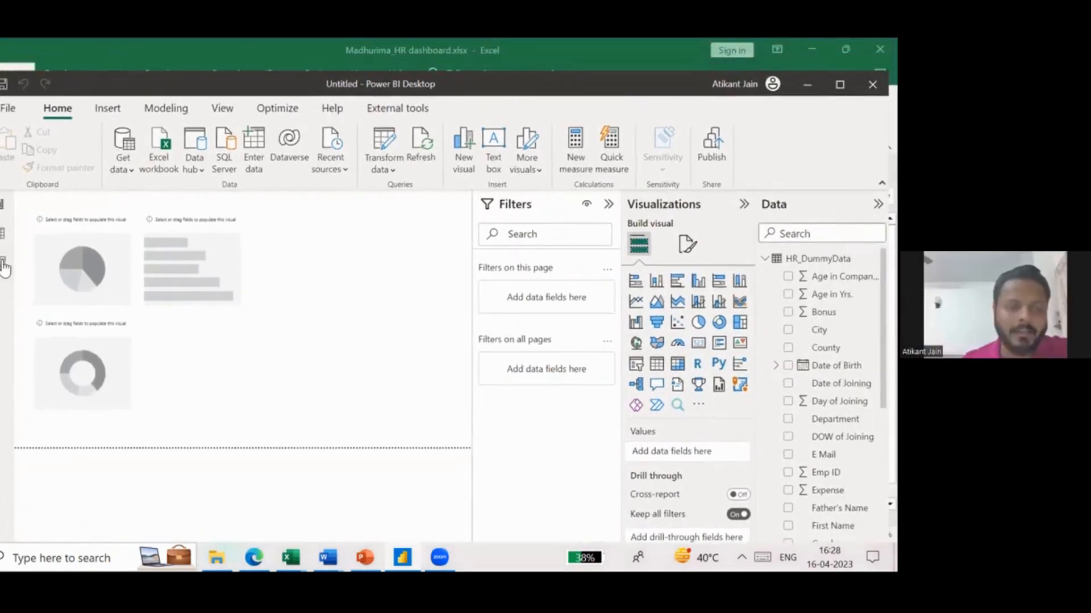
pyautogui.click(4, 263)
pyautogui.moveTo(205, 258); pyautogui.dragTo(111, 217)
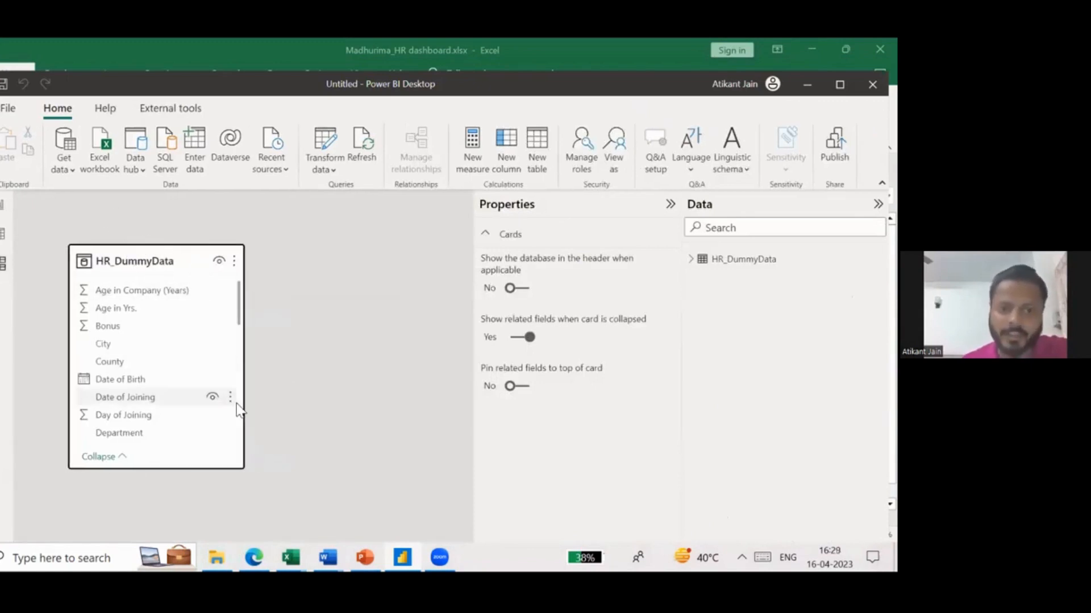
pyautogui.click(7, 208)
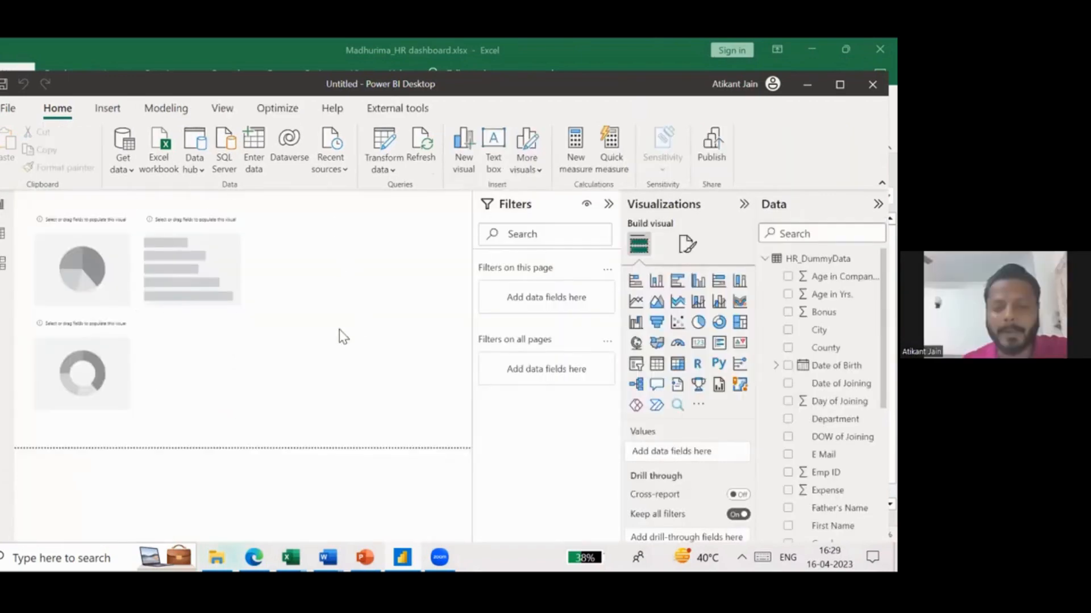
pyautogui.click(2, 264)
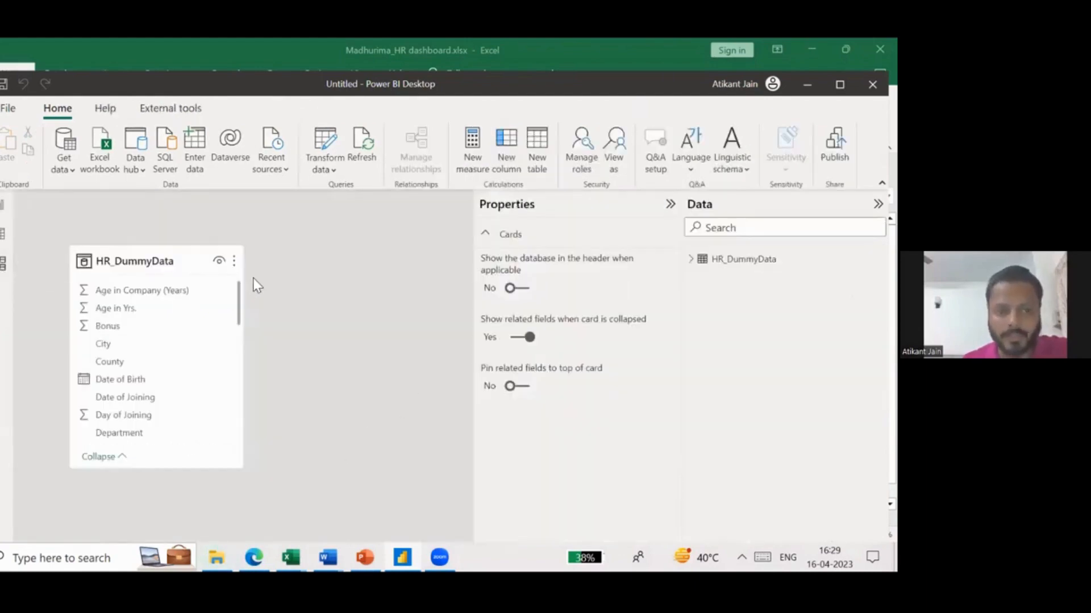
pyautogui.click(3, 208)
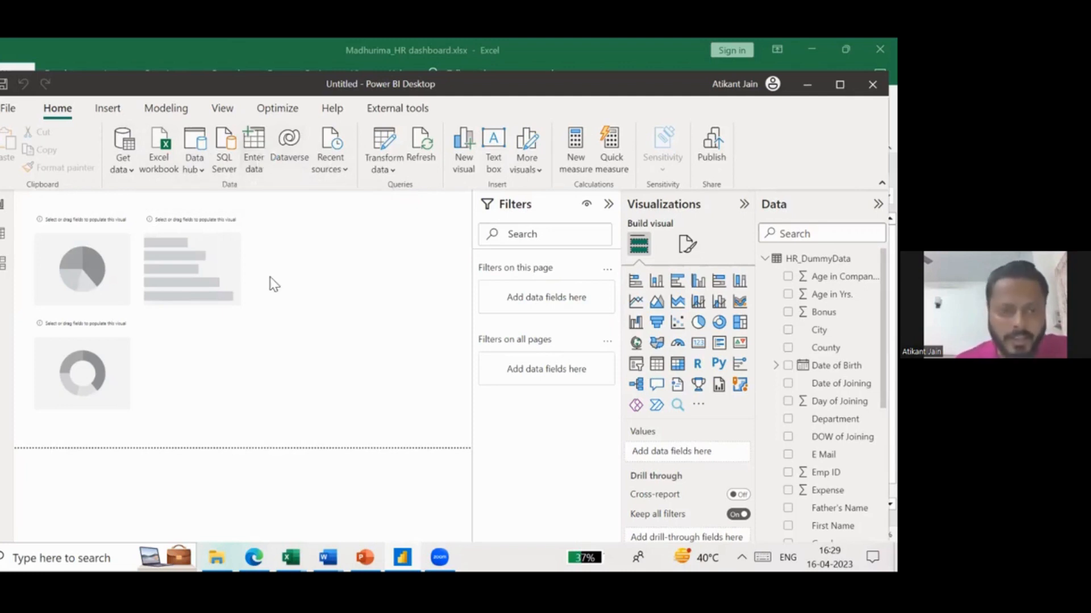
# - Start a manually entered table, name its first column EmpNo and fill in an employee number in row 1
pyautogui.click(260, 167)
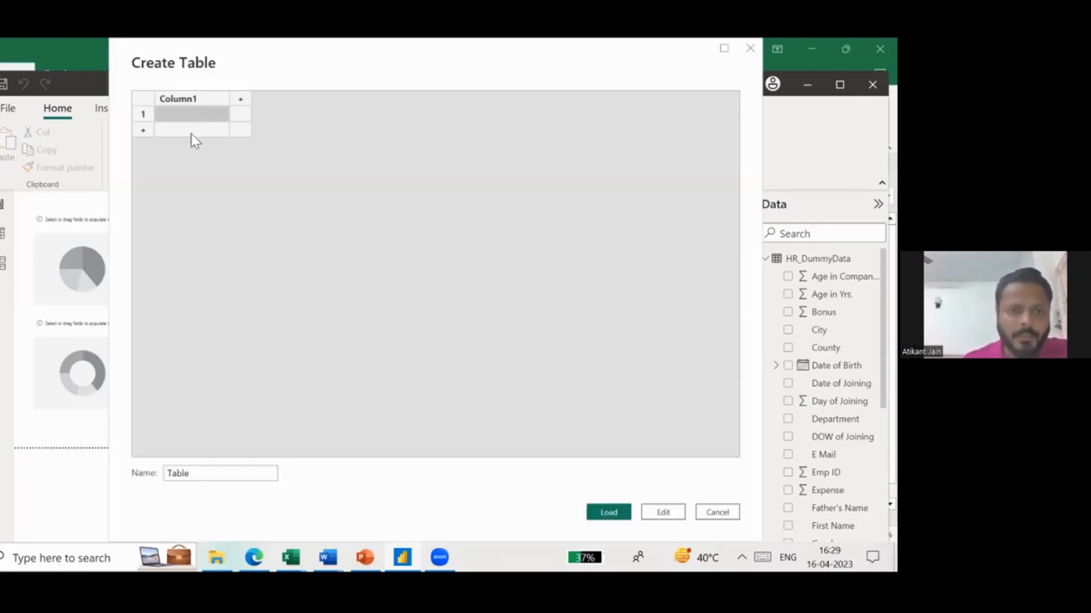
pyautogui.click(182, 113)
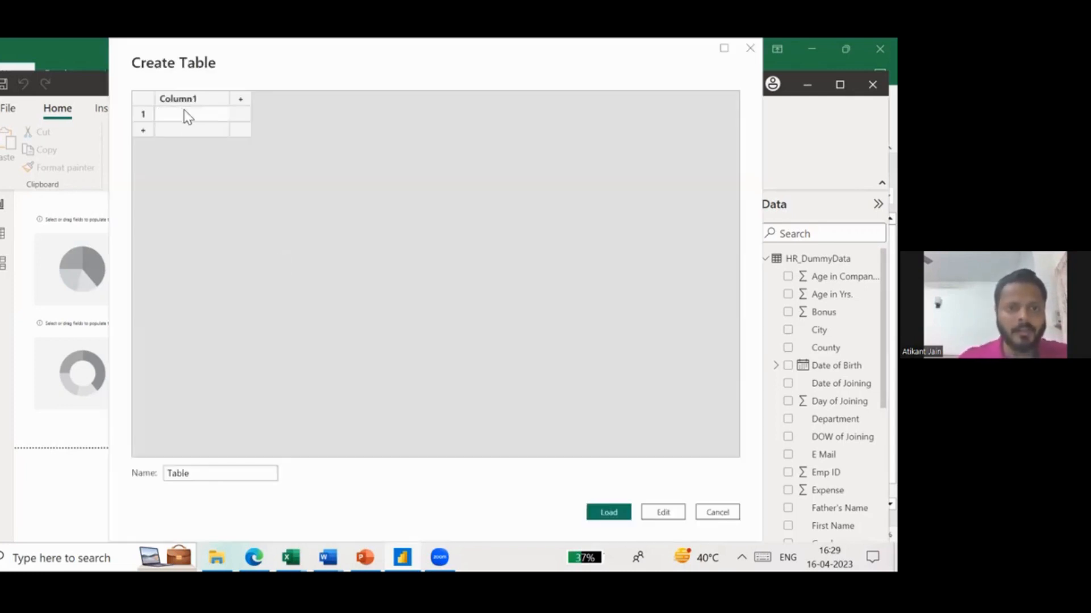
pyautogui.doubleClick(185, 101)
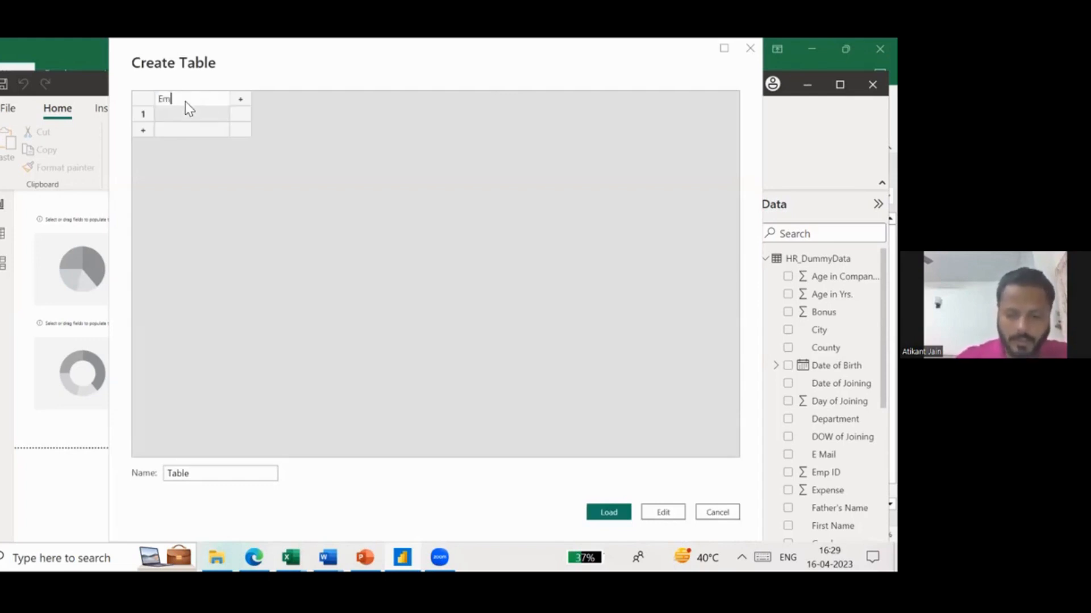
pyautogui.write('EmpNo')
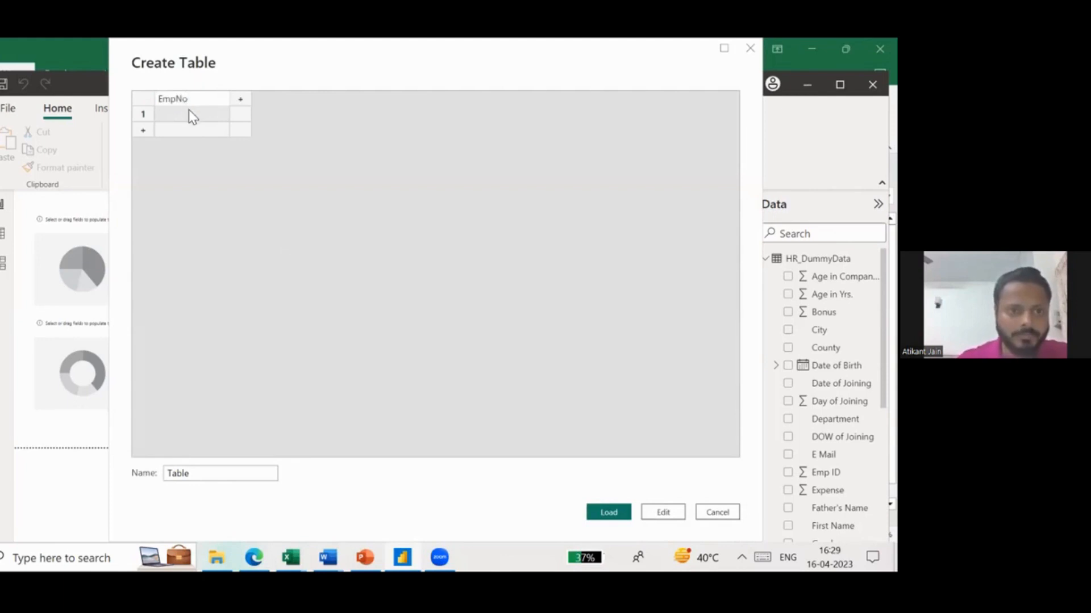
pyautogui.click(191, 114)
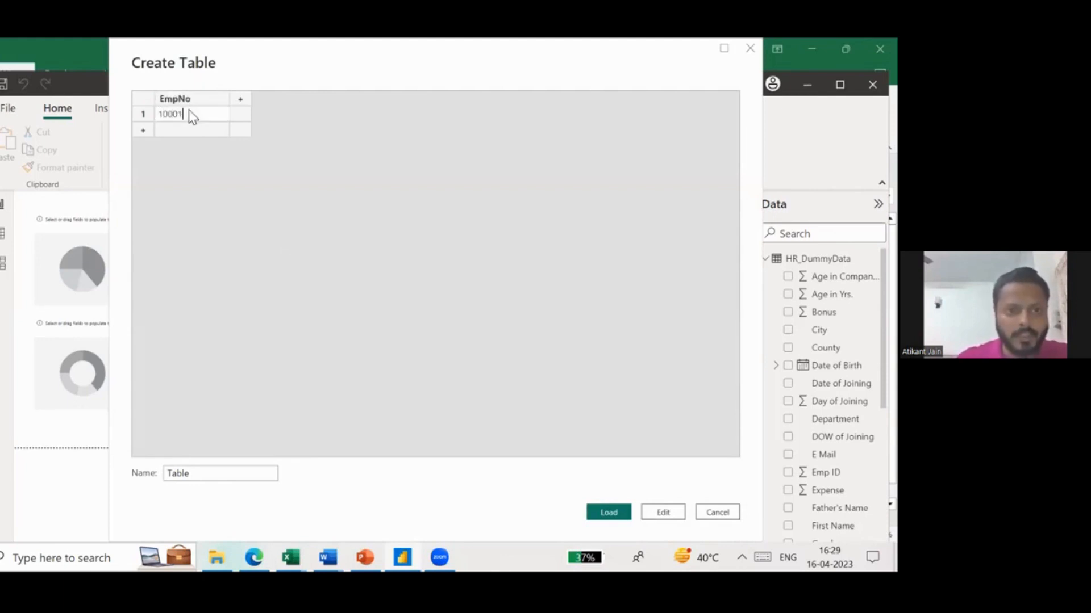
# - Add a second column named EmpName to the new table and enter the employee's name in row 1
pyautogui.click(236, 101)
pyautogui.click(242, 101)
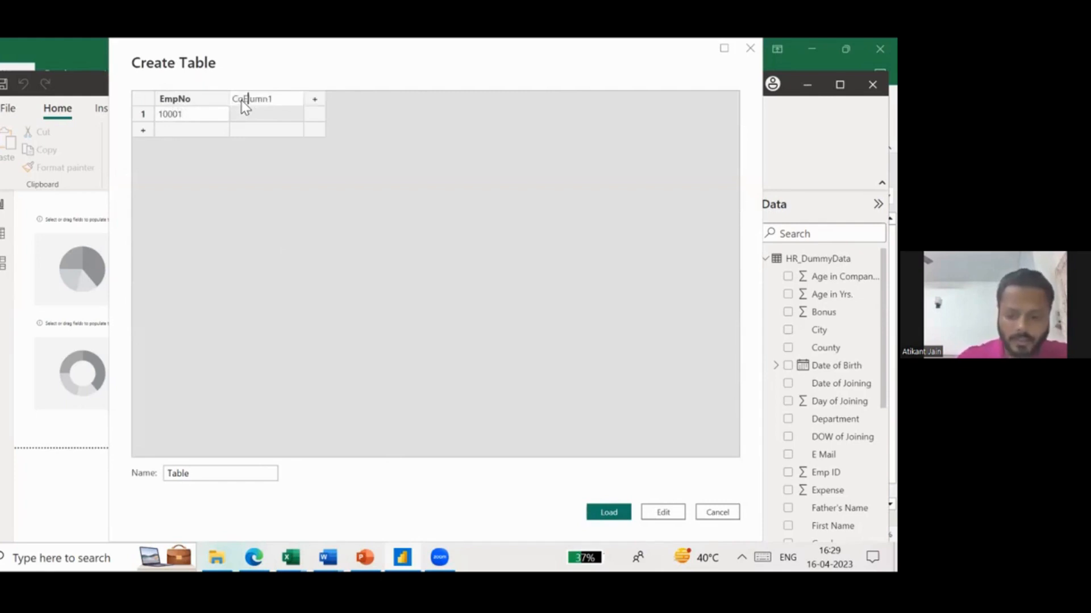
pyautogui.doubleClick(242, 102)
pyautogui.write('Emp')
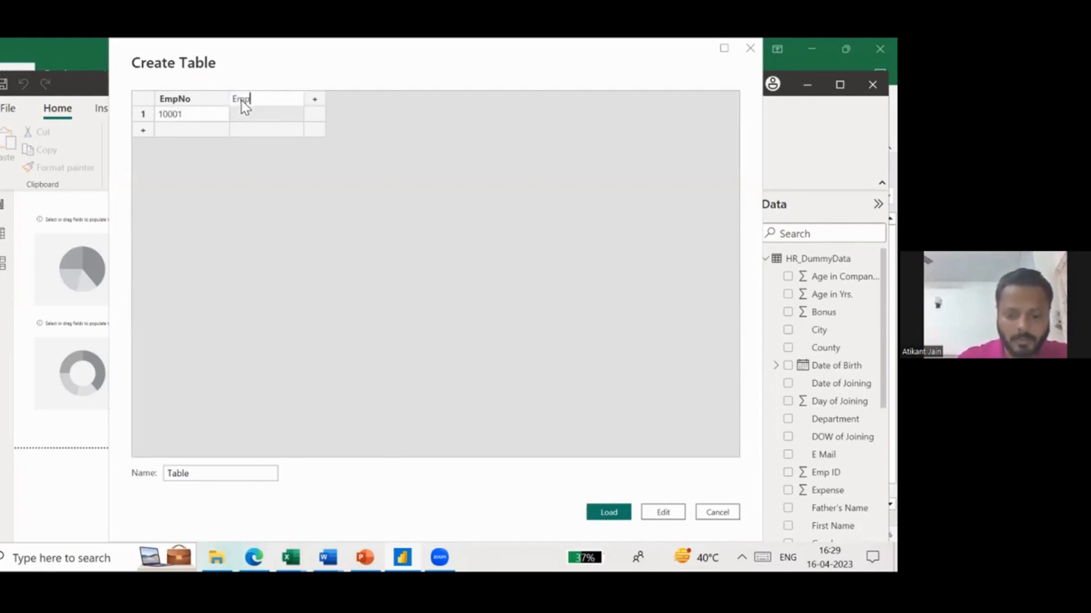
pyautogui.write('Name')
pyautogui.click(247, 110)
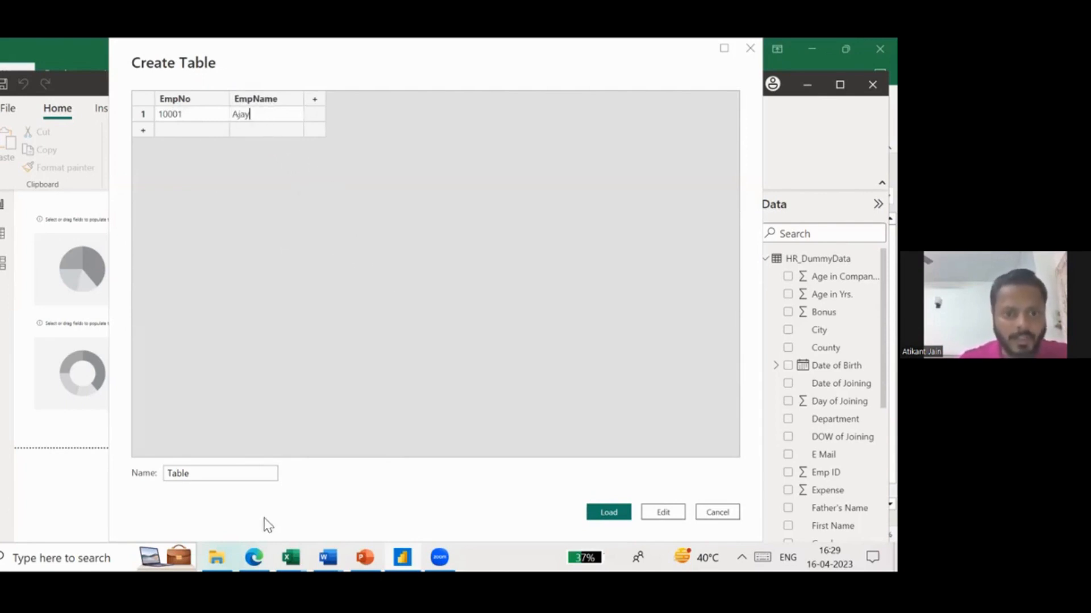
# - Name the new table Emp_Test_List and load it into the model
pyautogui.doubleClick(194, 476)
pyautogui.write('Emp')
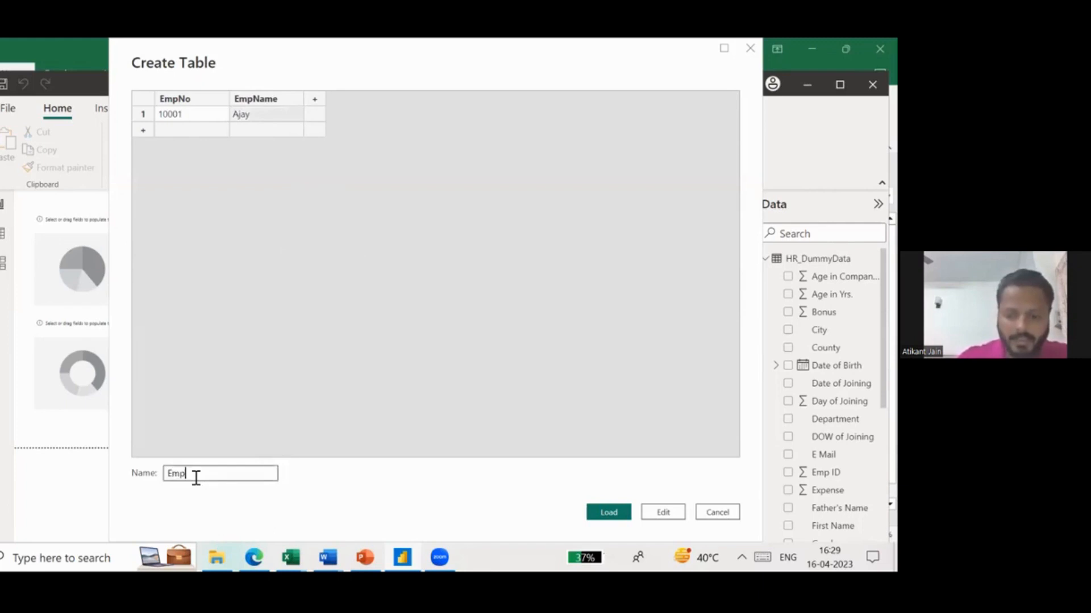
pyautogui.write('_Dummy')
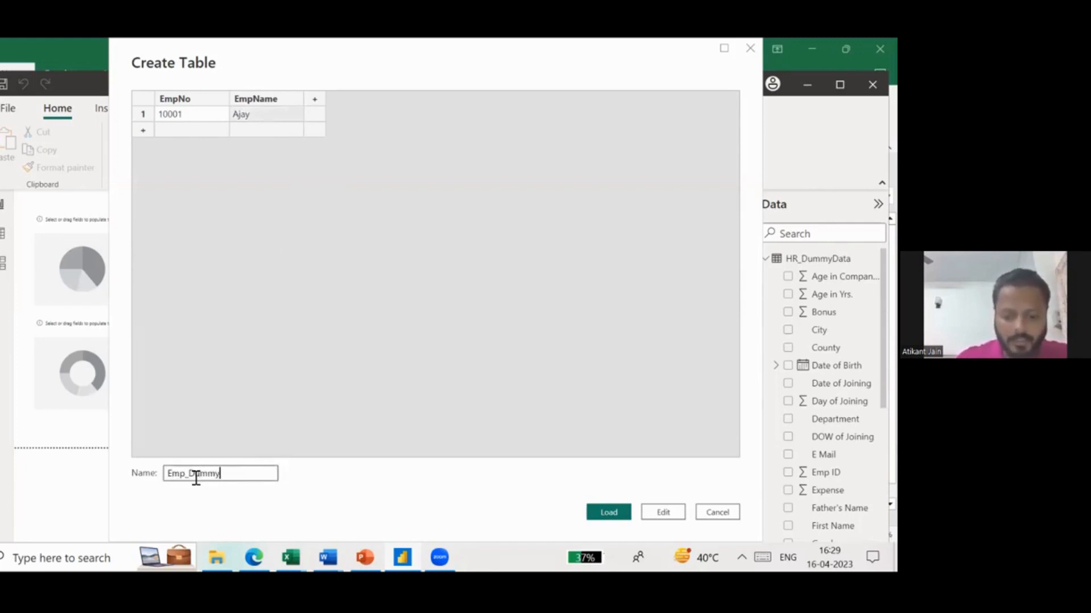
pyautogui.press('BackSpace')
pyautogui.press('BackSpace')
pyautogui.press('BackSpace')
pyautogui.press('BackSpace')
pyautogui.press('BackSpace')
pyautogui.write('_')
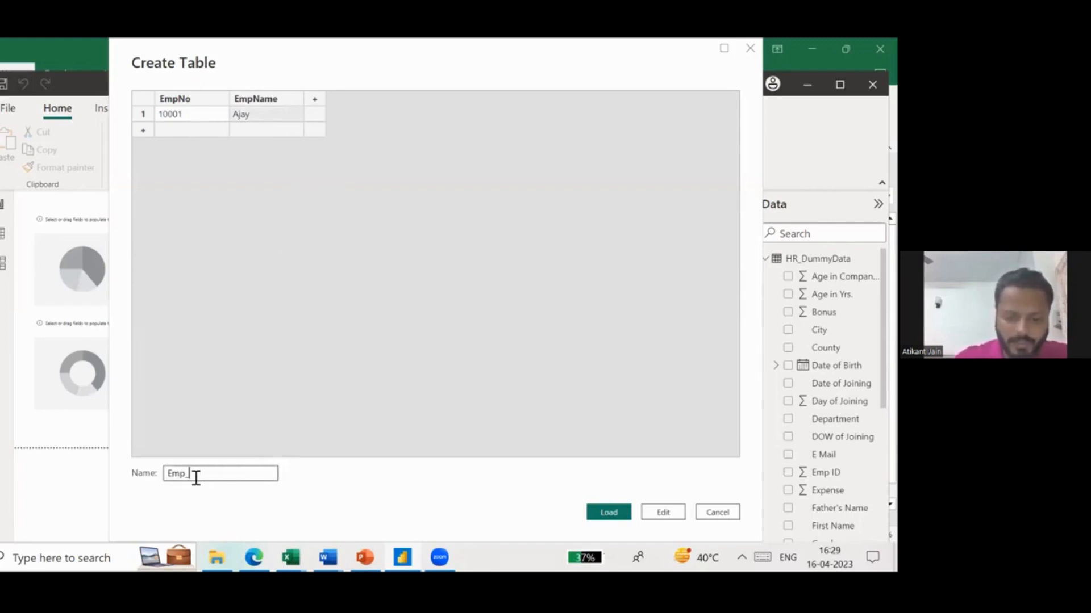
pyautogui.write('Test_List')
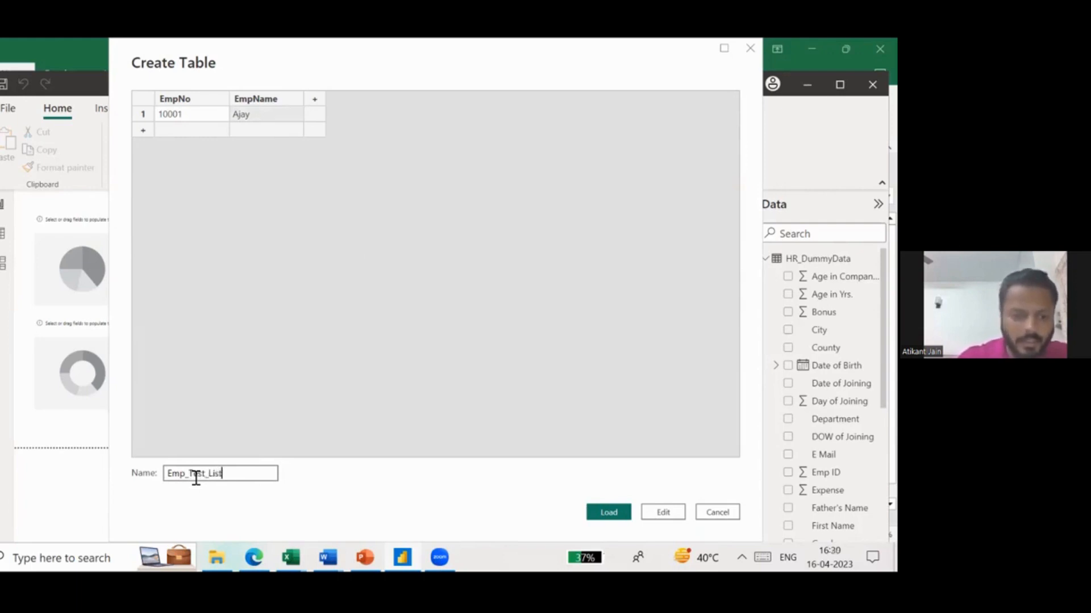
pyautogui.click(603, 513)
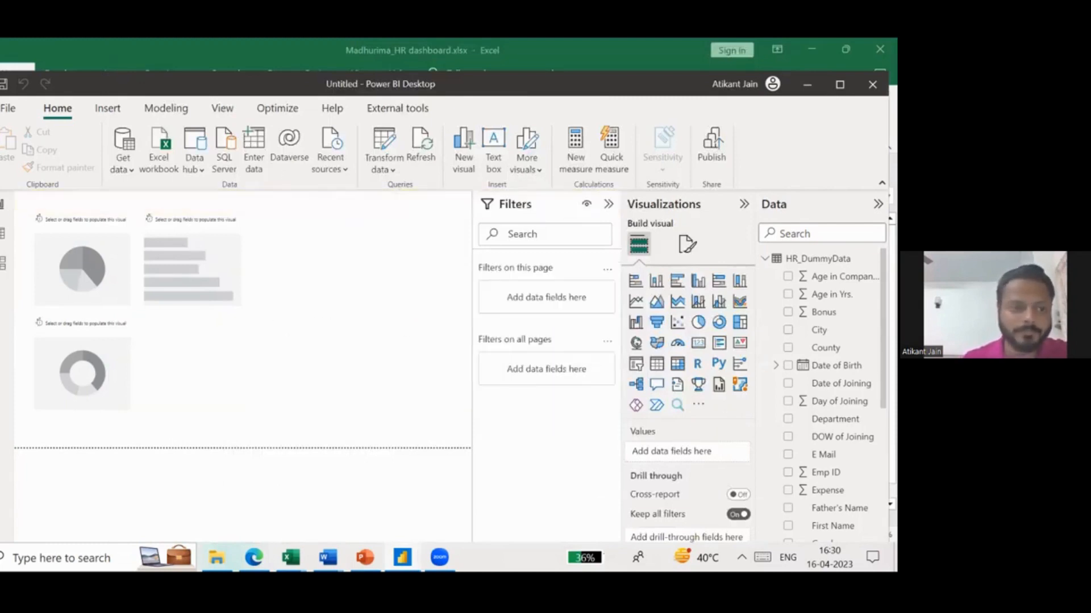
# - Inspect the Emp_Test_List table and its fields in the data view, and return to the report view
pyautogui.click(2, 239)
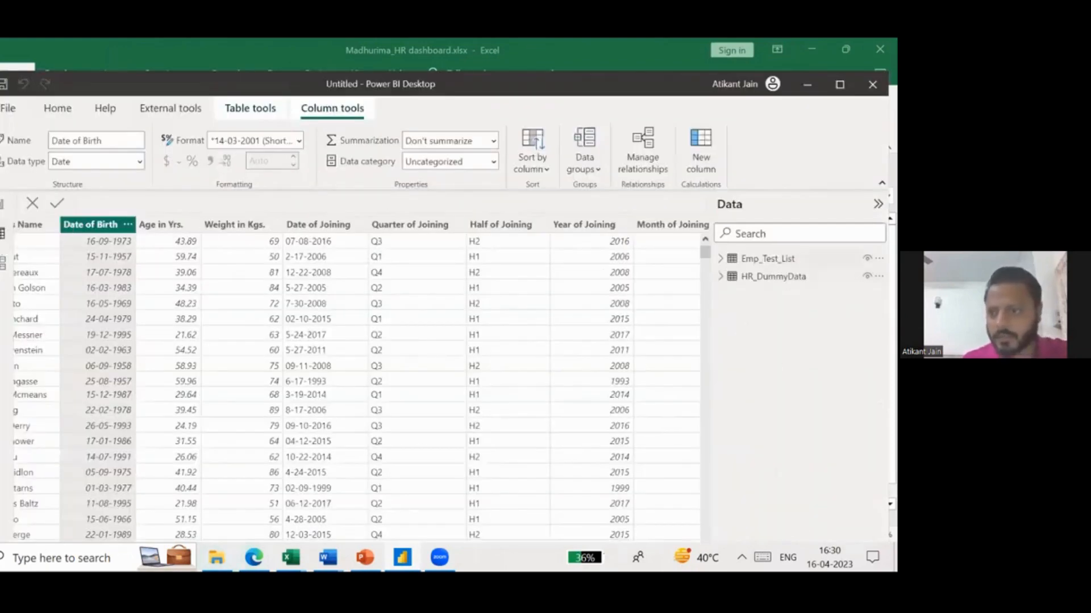
pyautogui.click(767, 258)
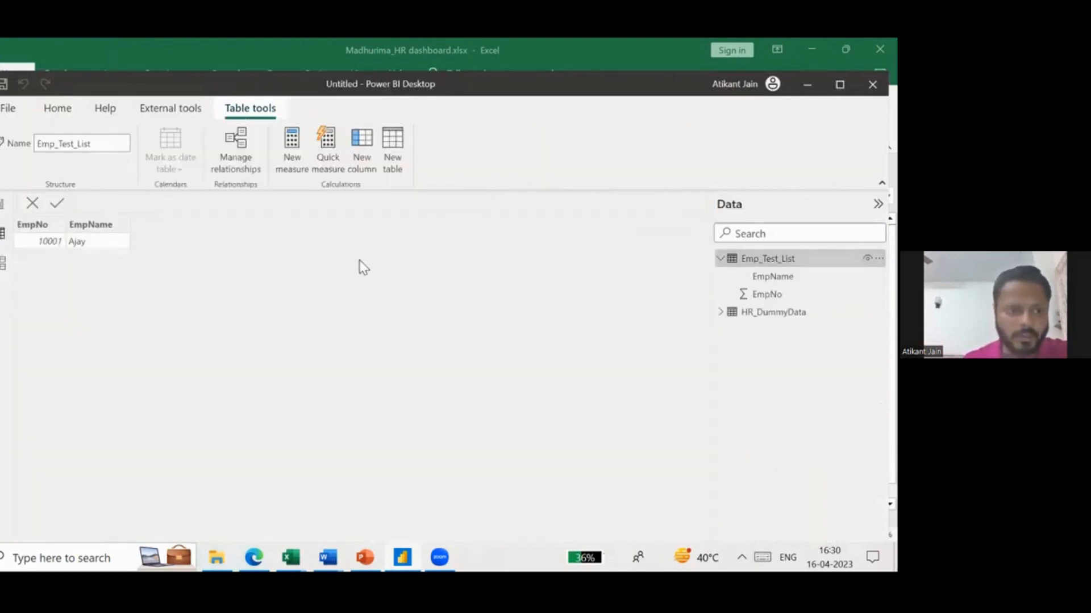
pyautogui.click(721, 259)
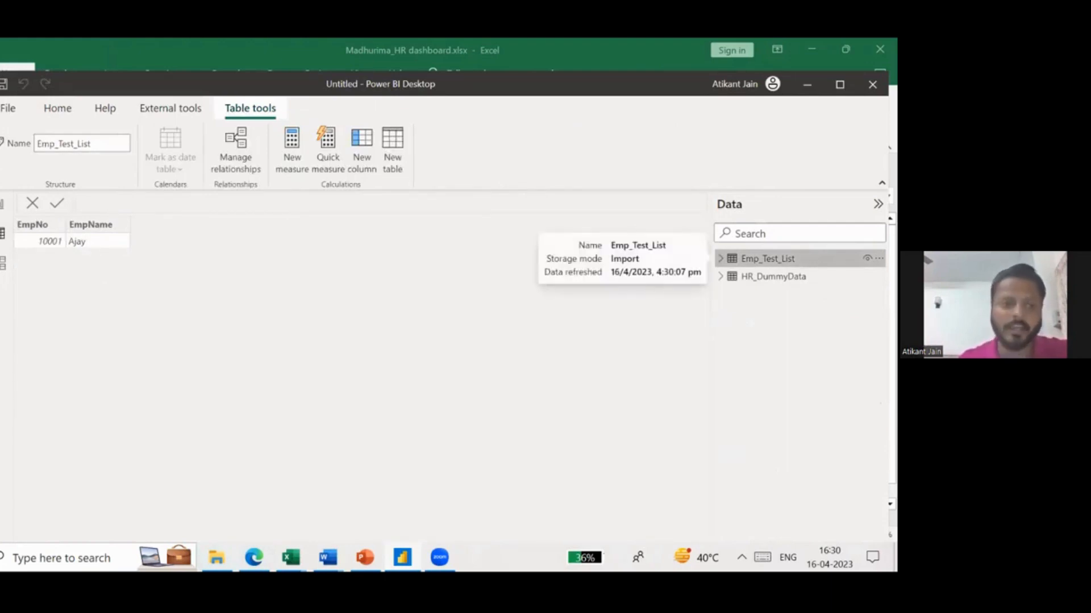
pyautogui.click(3, 206)
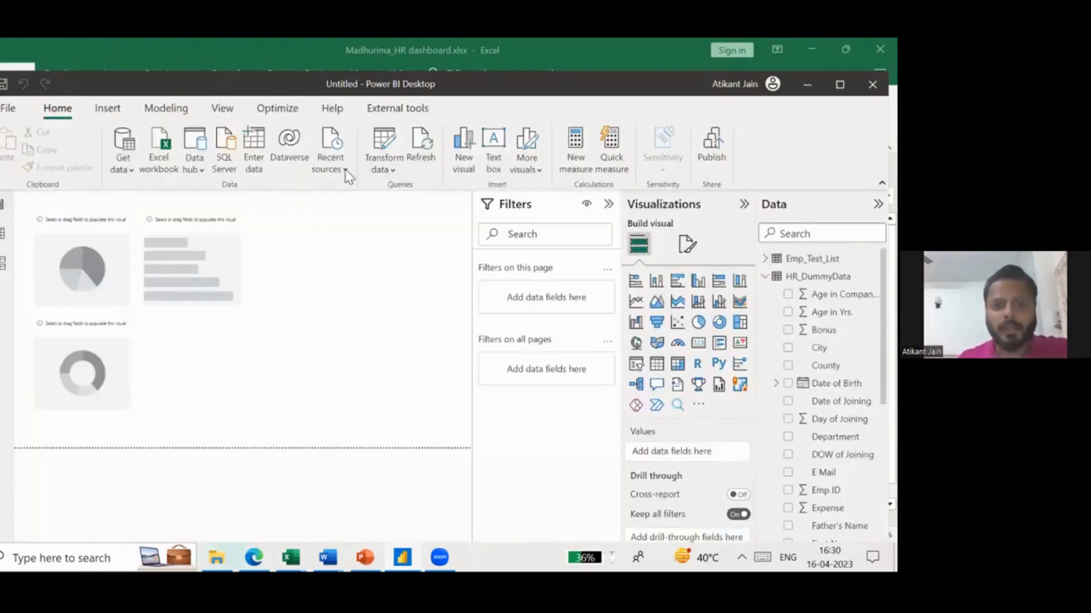
# - Open the queries for transformation in a maximized Power Query Editor and look across the HR_DummyData columns
pyautogui.click(381, 173)
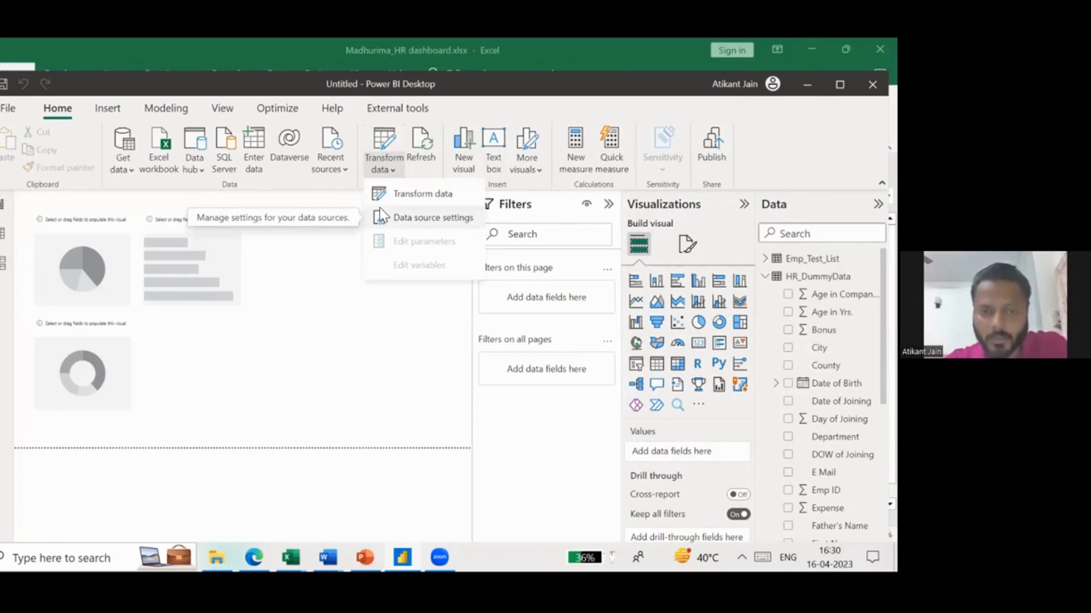
pyautogui.click(421, 194)
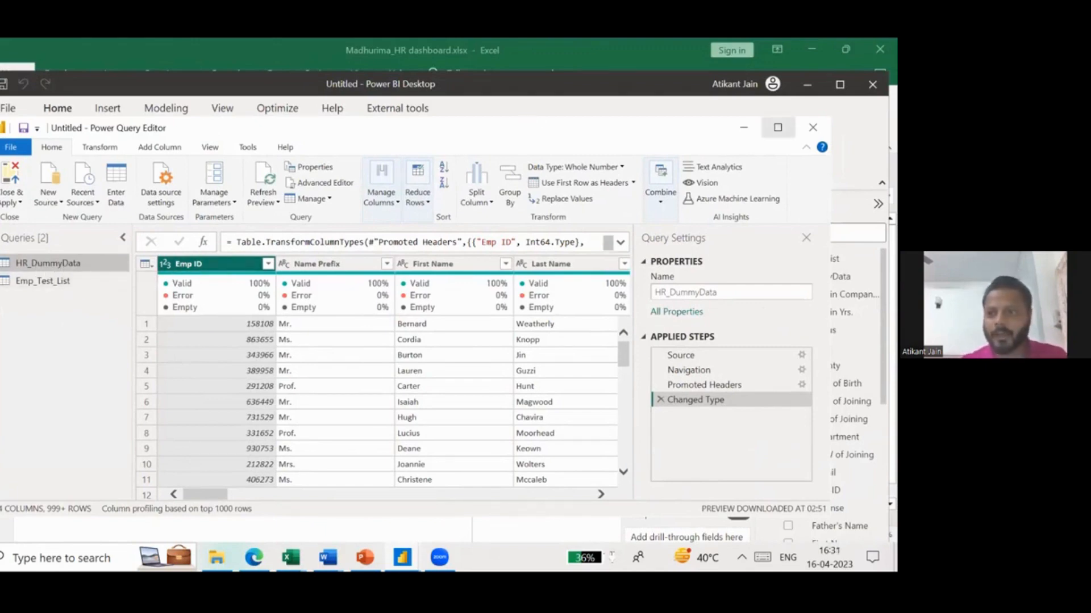
pyautogui.click(777, 127)
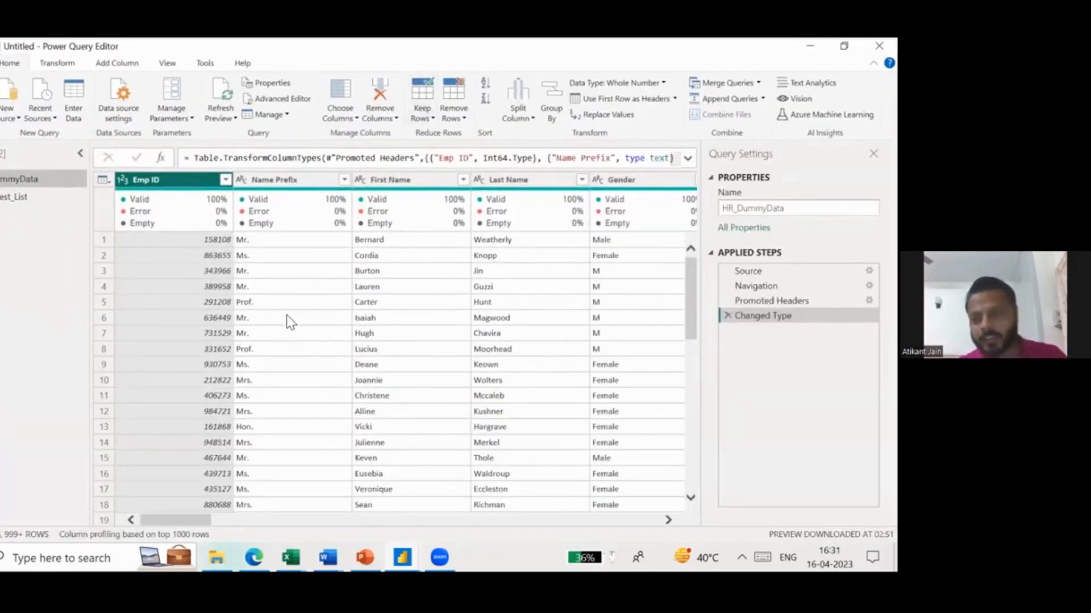
pyautogui.hscroll(10, 463, 268)
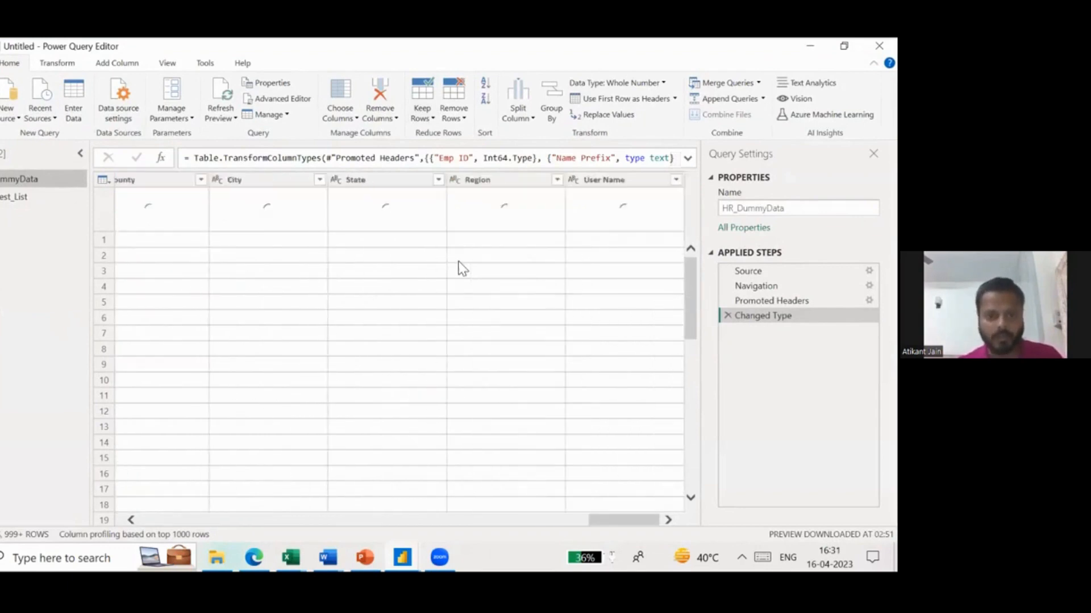
pyautogui.hscroll(-10, 463, 268)
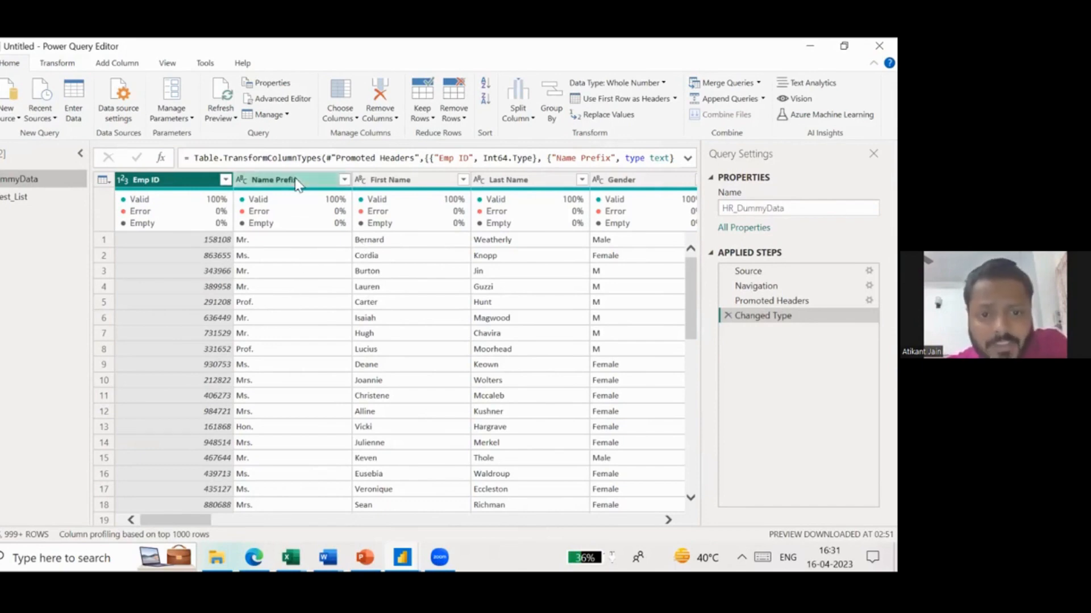
# - Filter the Name Prefix column of the HR_DummyData query to keep only Prof. rows
pyautogui.click(345, 179)
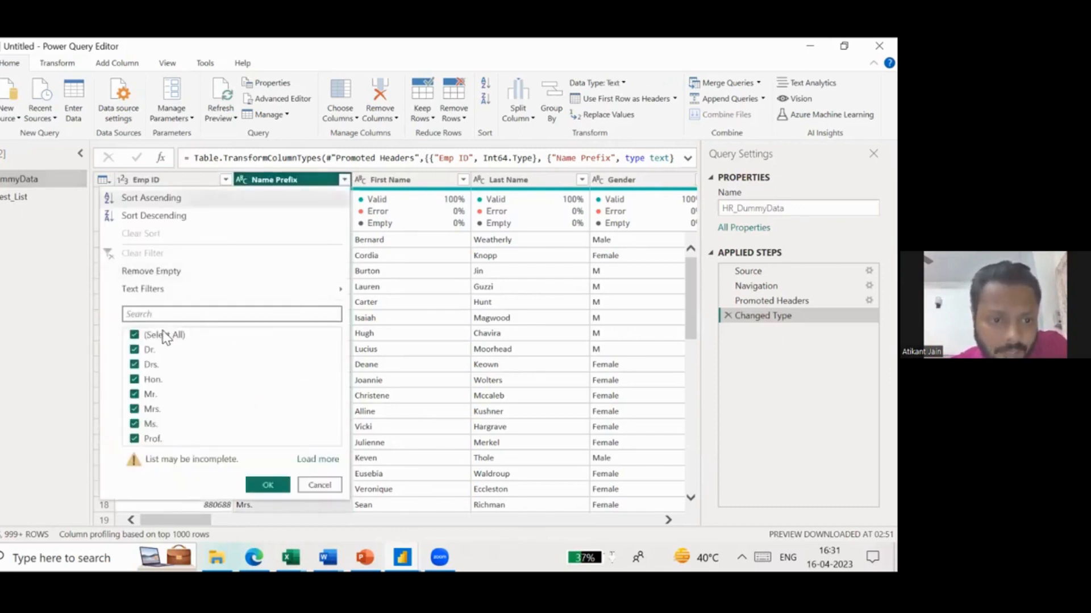
pyautogui.click(162, 335)
pyautogui.click(149, 439)
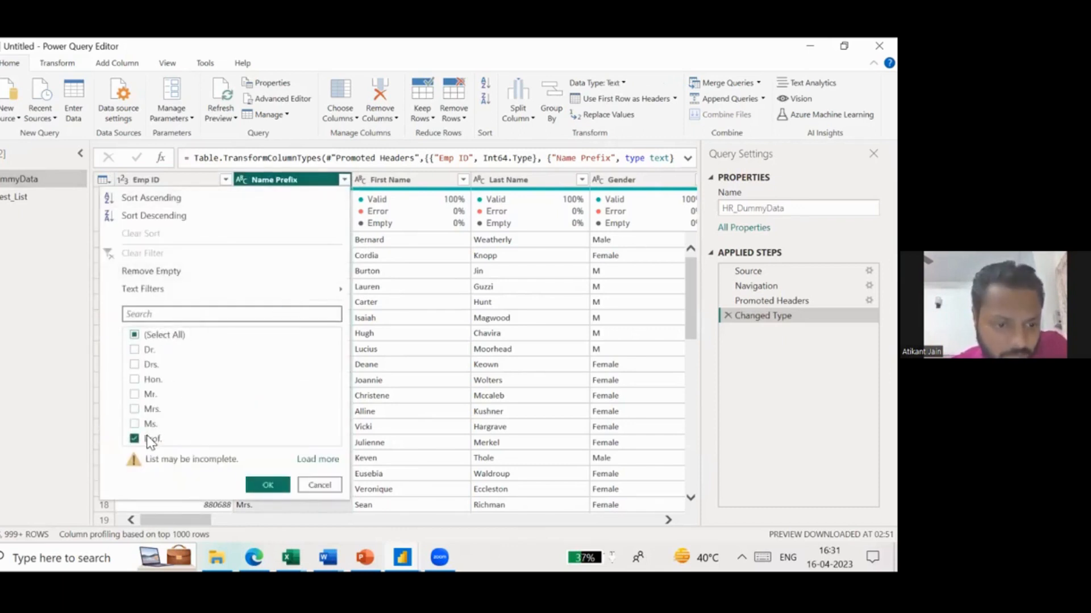
pyautogui.click(267, 484)
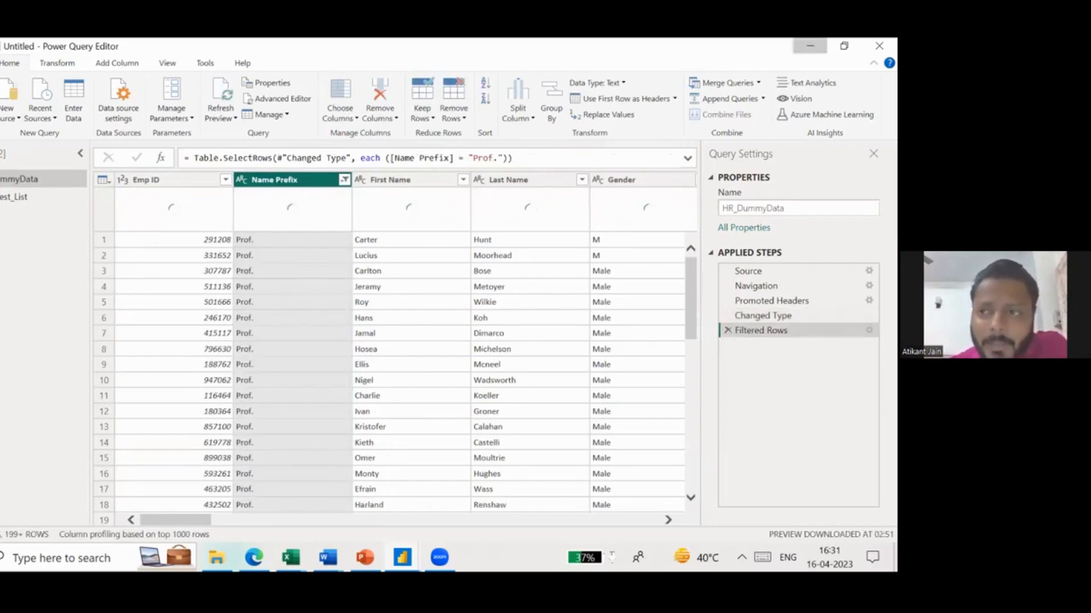
# - Minimize the Power Query Editor, maximize the report window and check HR_DummyData's rows in the data view
pyautogui.click(810, 45)
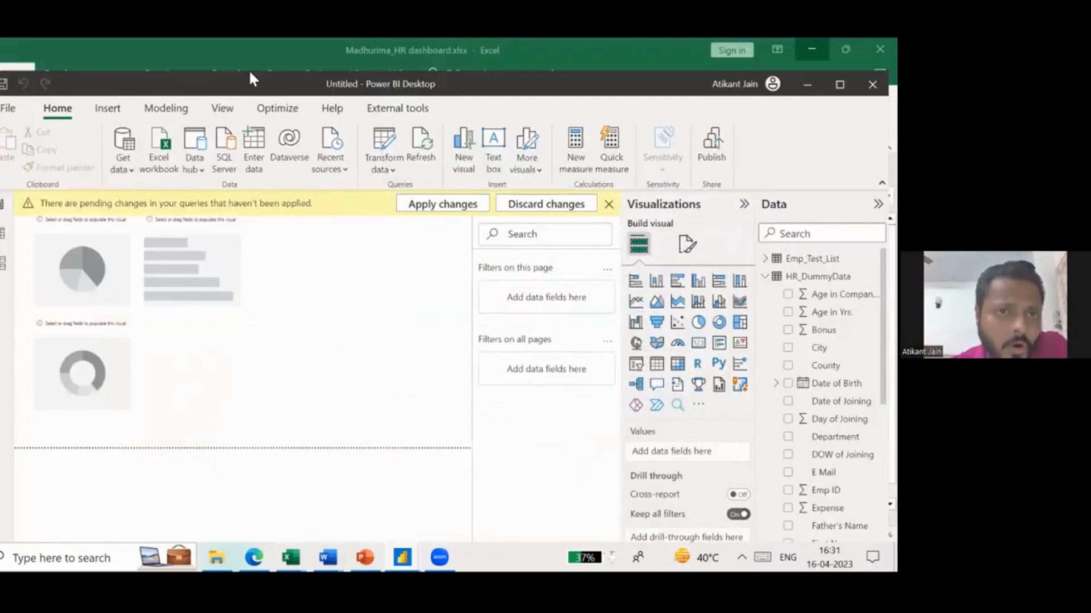
pyautogui.doubleClick(250, 74)
pyautogui.click(1, 200)
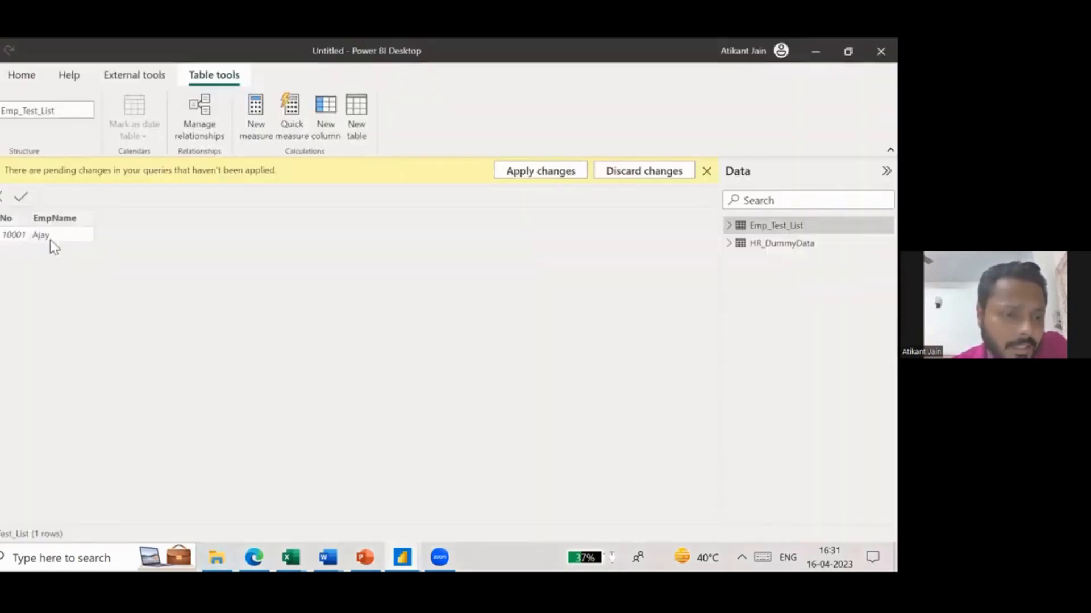
pyautogui.click(782, 243)
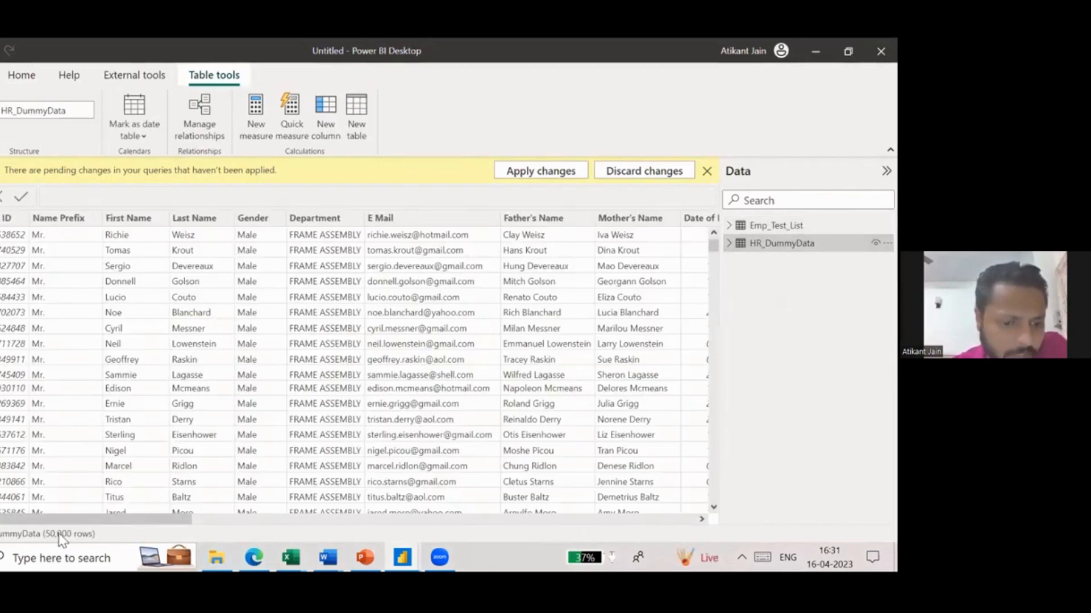
# - Switch back to the Power Query Editor, then close it and apply the pending query changes to the data model
pyautogui.moveTo(402, 558)
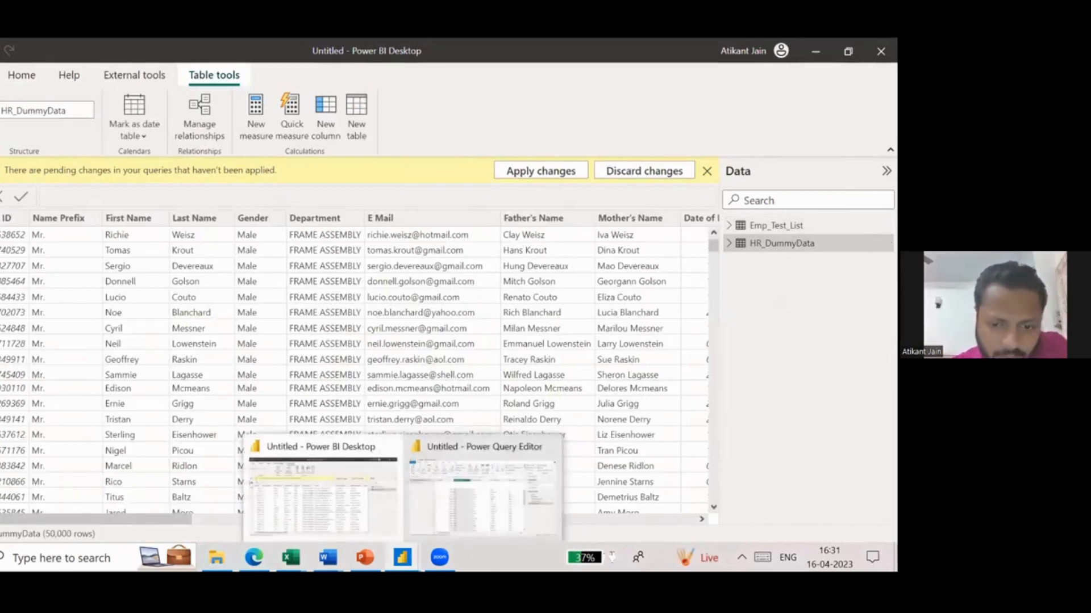
pyautogui.click(473, 514)
pyautogui.click(0, 118)
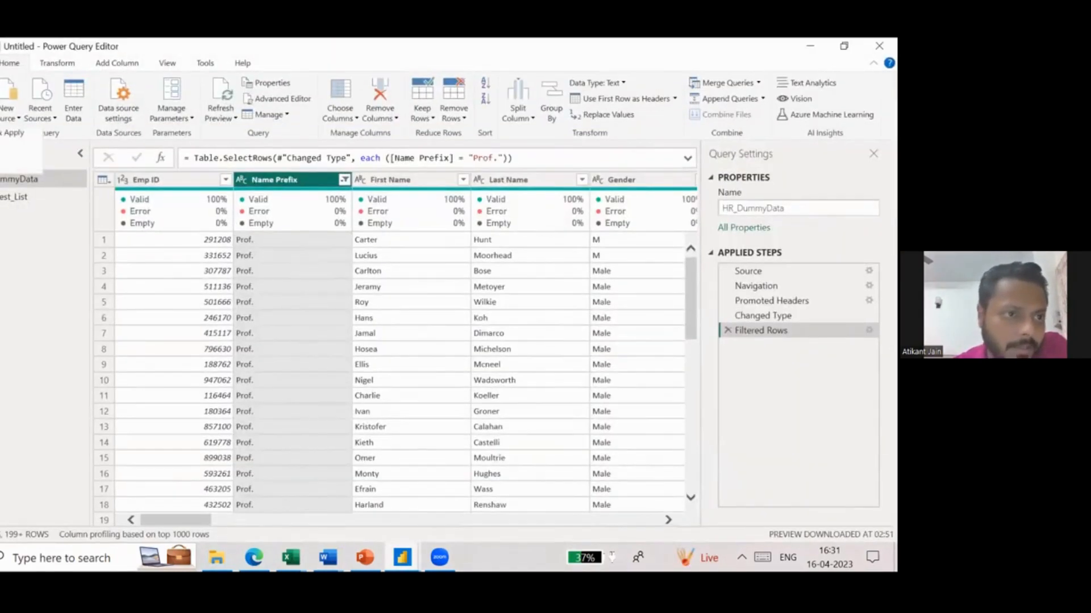
pyautogui.click(5, 135)
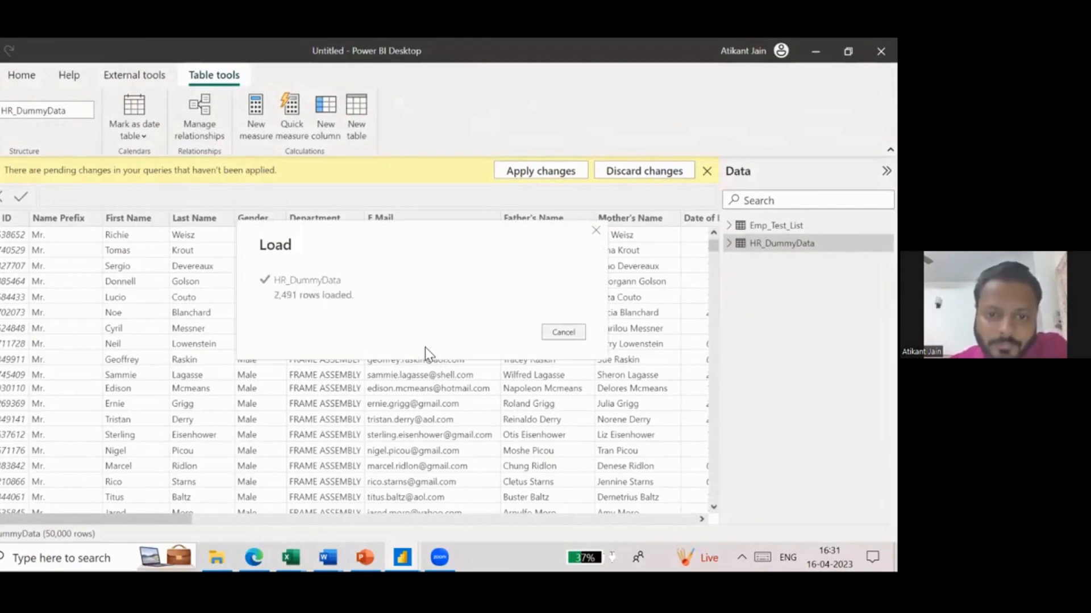
# - Check the Name Prefix column and its filter options for HR_DummyData in the data view
pyautogui.click(85, 191)
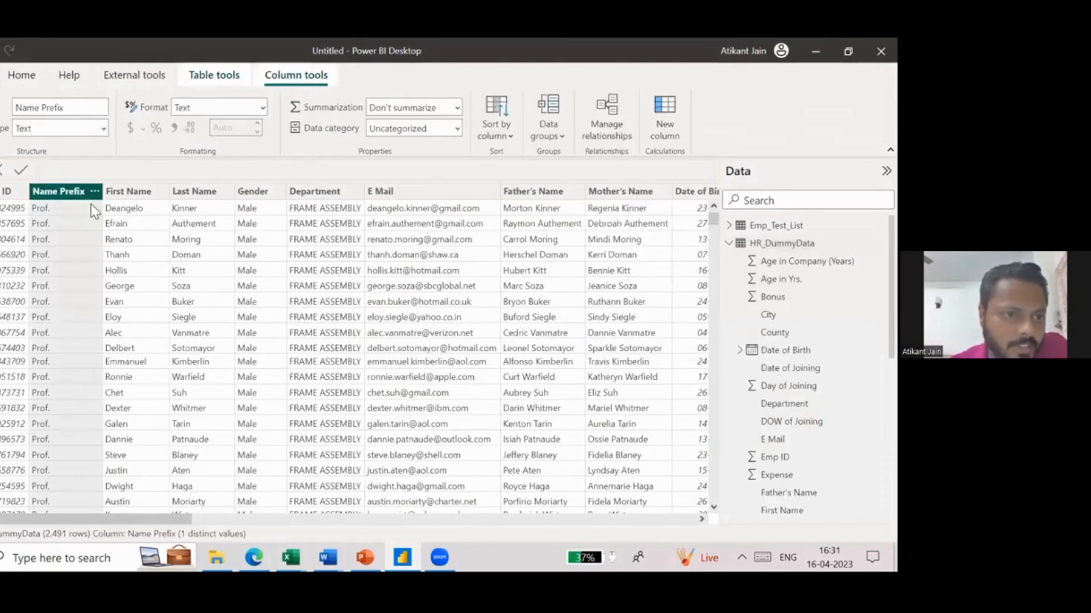
pyautogui.click(94, 192)
pyautogui.click(83, 369)
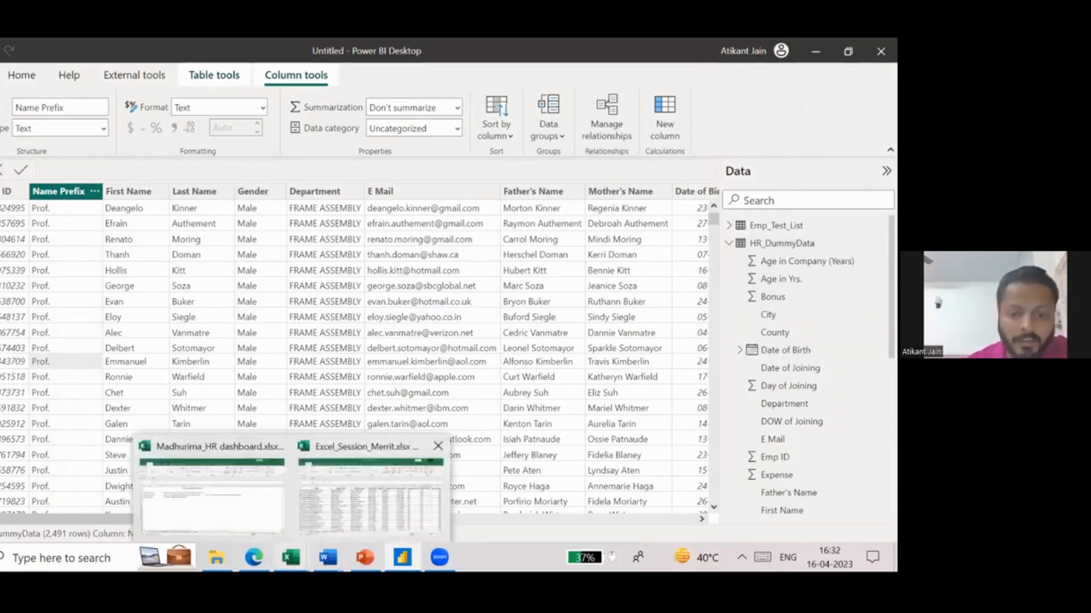
pyautogui.click(402, 557)
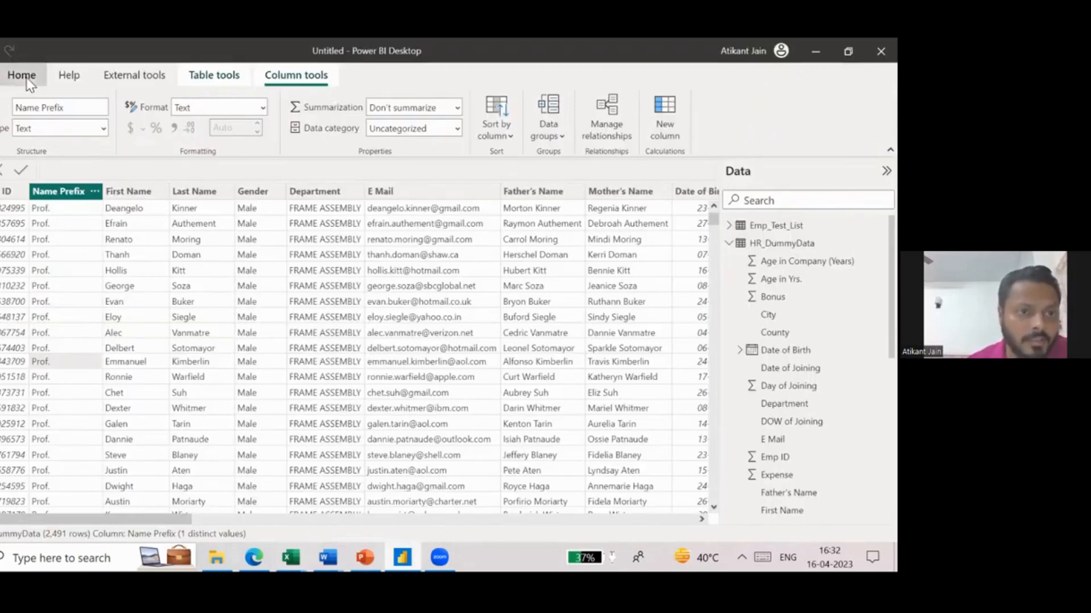
# - Reopen the Power Query Editor and review the Filtered Rows step's condition on Name Prefix, cancelling without changes
pyautogui.click(27, 81)
pyautogui.click(311, 113)
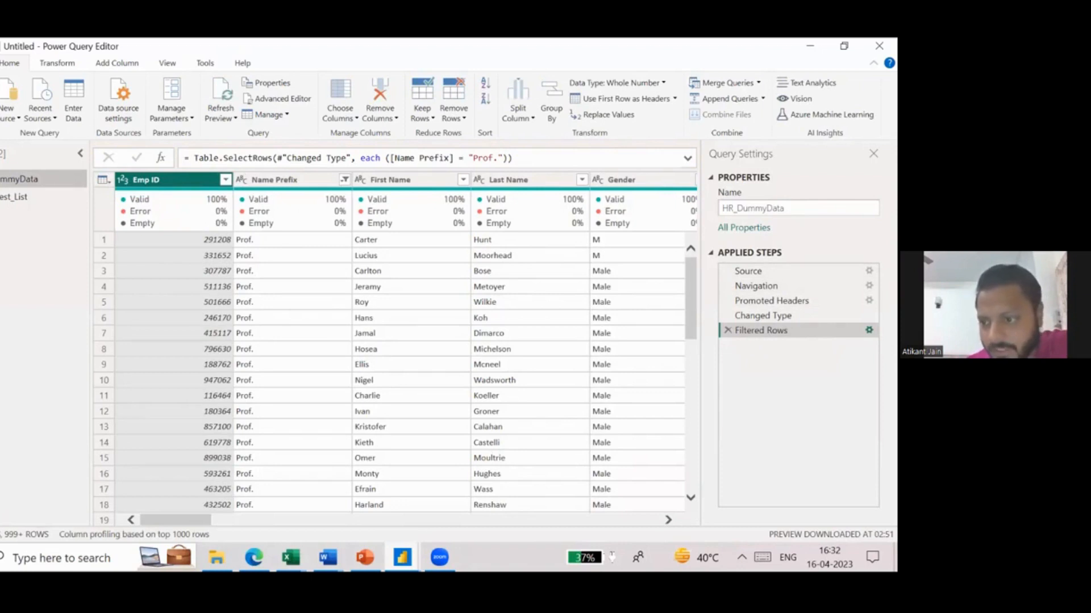
pyautogui.click(869, 330)
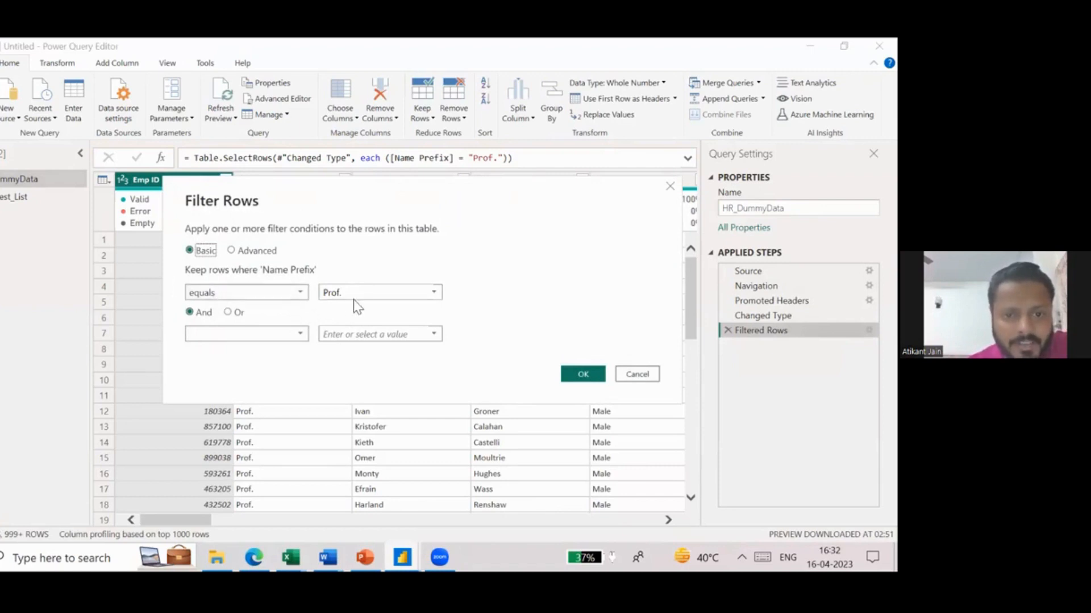
pyautogui.moveTo(361, 298); pyautogui.dragTo(328, 300)
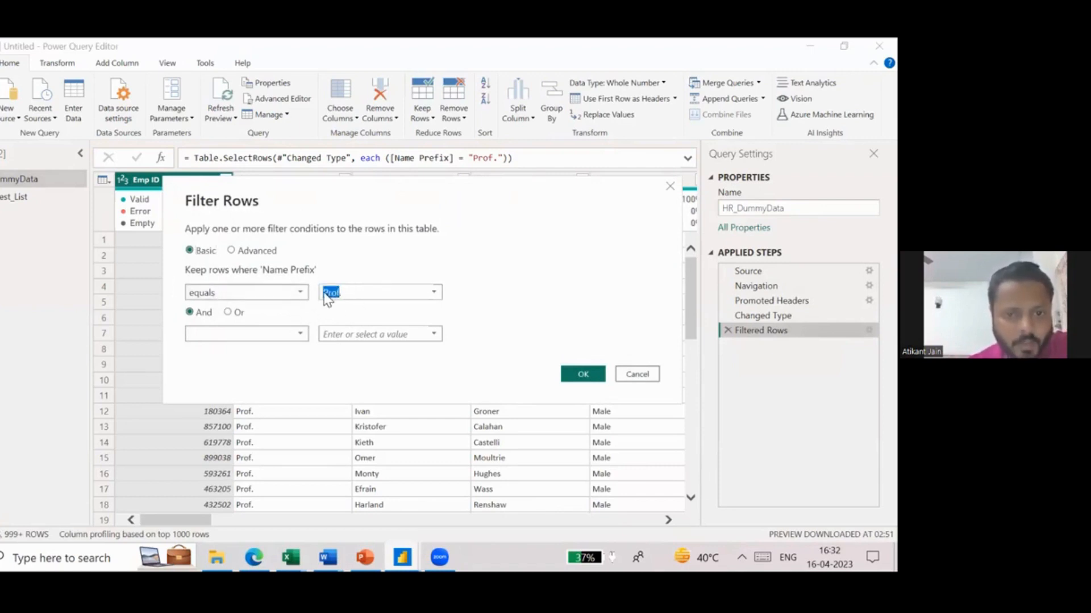
pyautogui.click(399, 300)
pyautogui.click(642, 380)
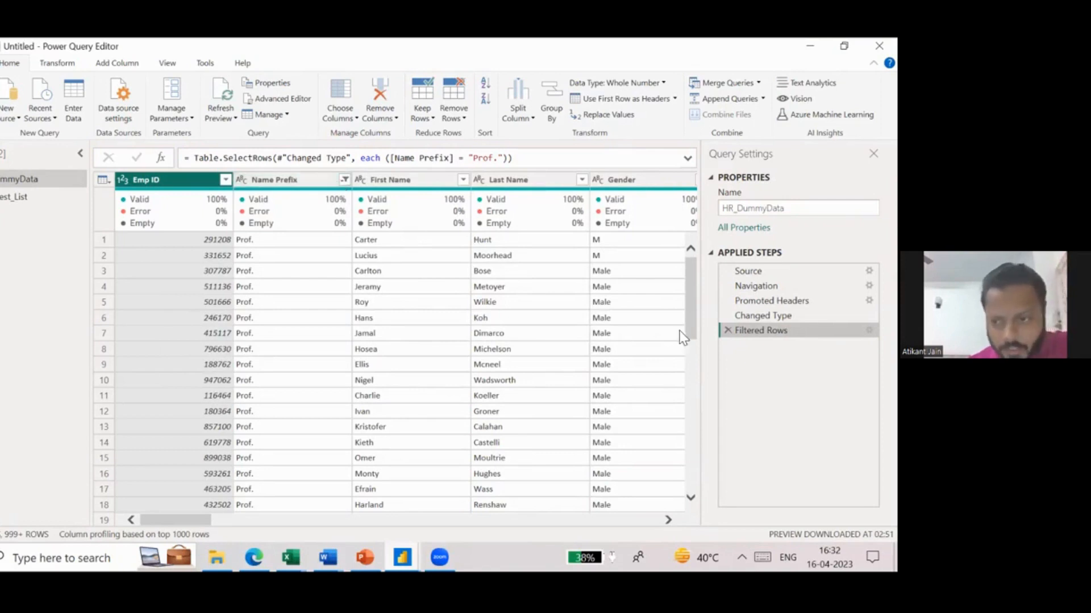
# - Remove the Filtered Rows step from the HR_DummyData query and check the Name Prefix filter list
pyautogui.click(727, 330)
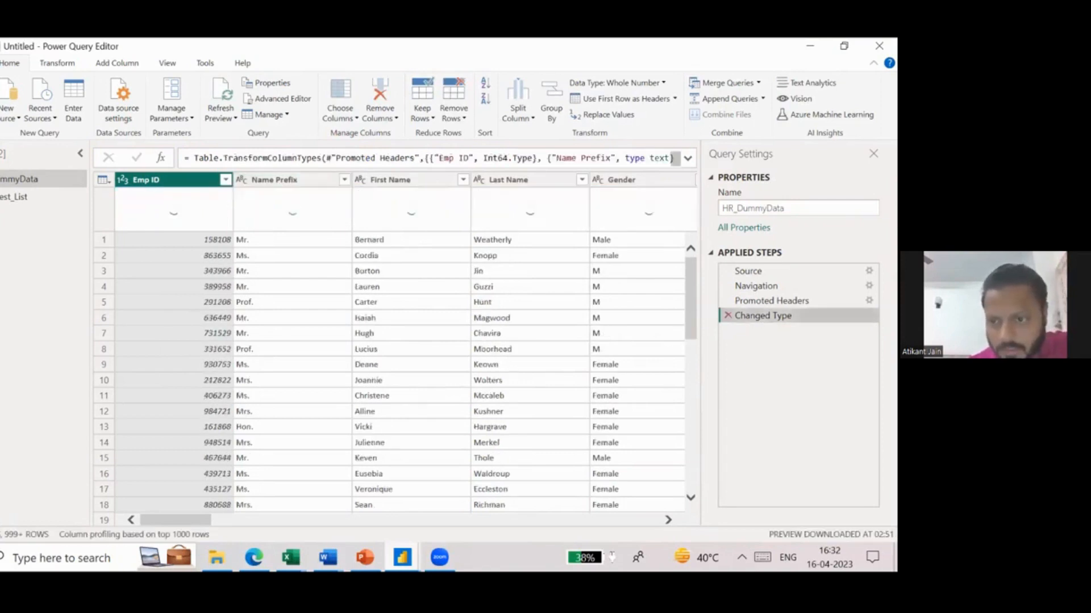
pyautogui.click(341, 182)
pyautogui.click(345, 180)
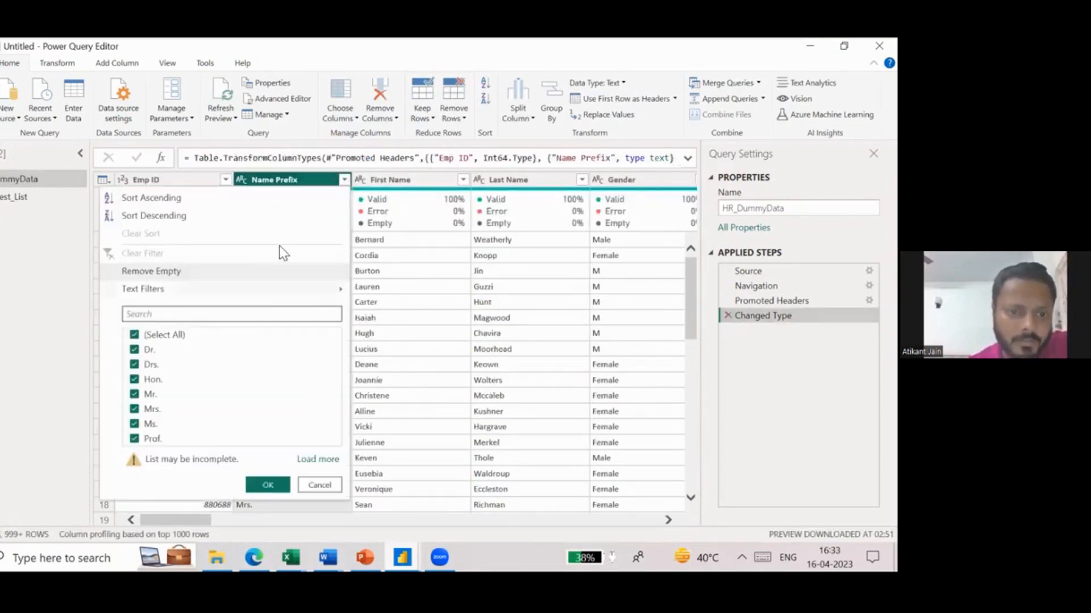
pyautogui.click(412, 325)
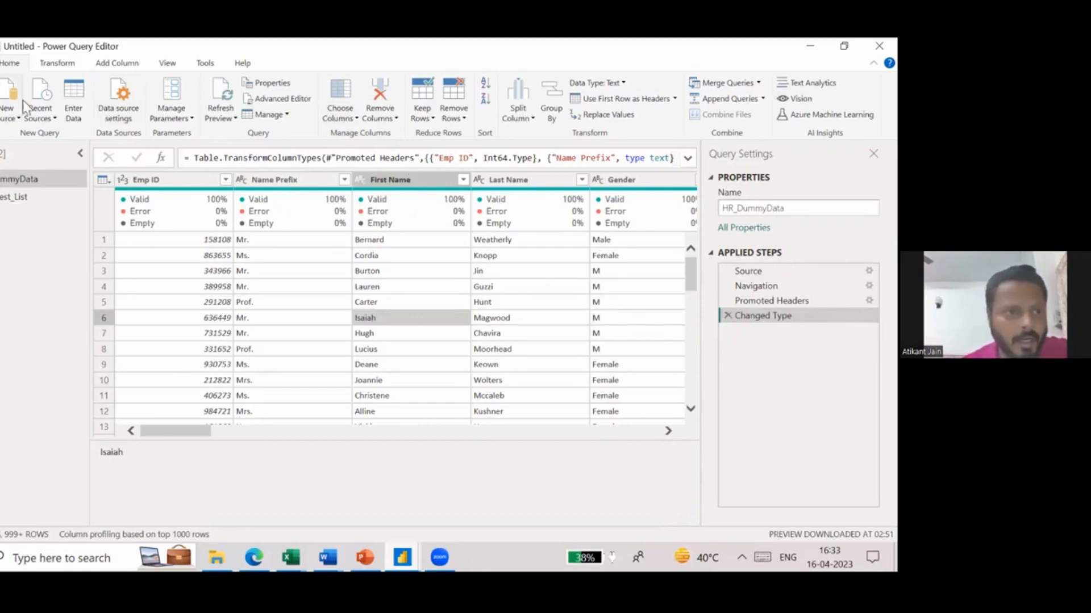
# - Review the new and recent source options, the Emp_Test_List query and the data source settings of the current file
pyautogui.click(8, 113)
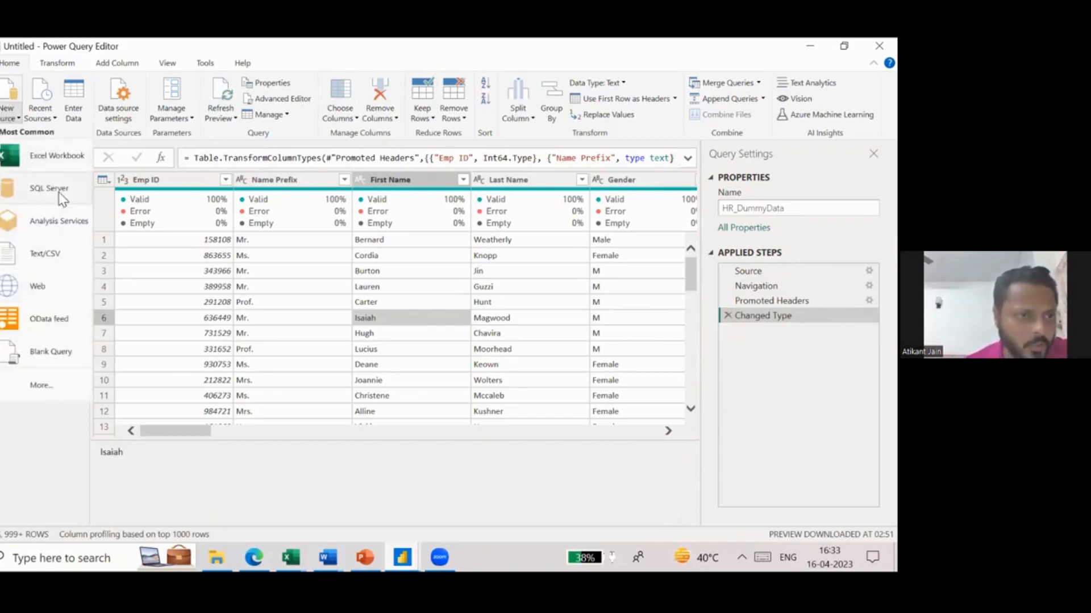
pyautogui.click(54, 118)
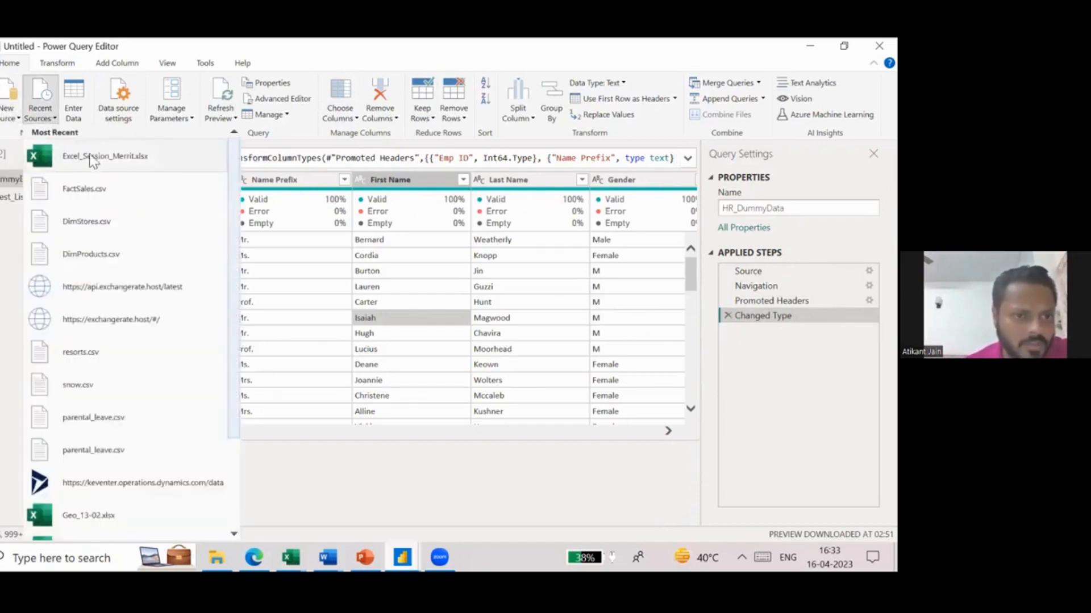
pyautogui.click(75, 99)
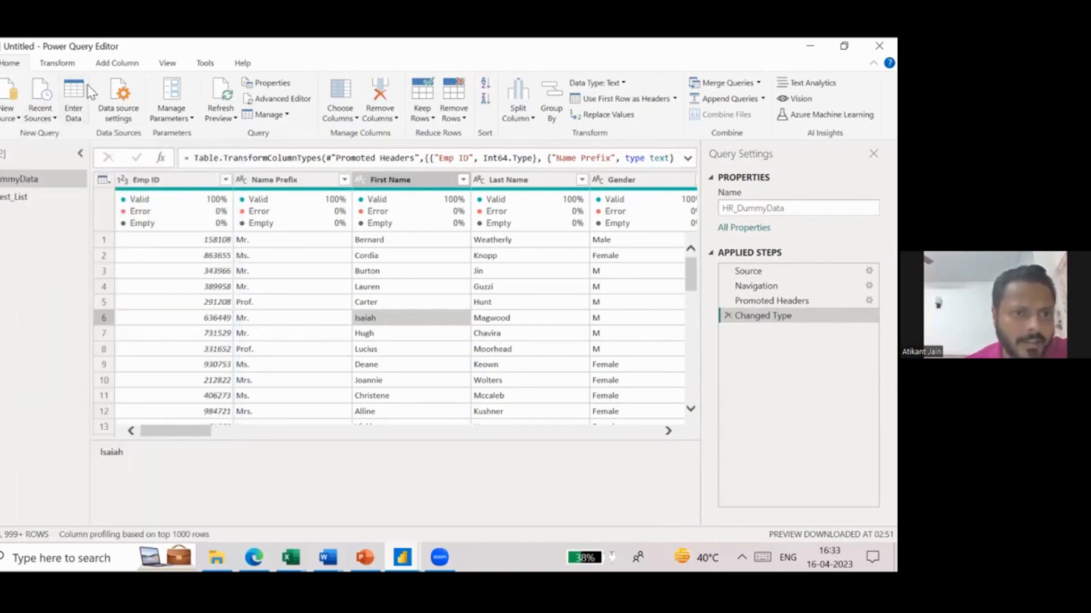
pyautogui.click(20, 196)
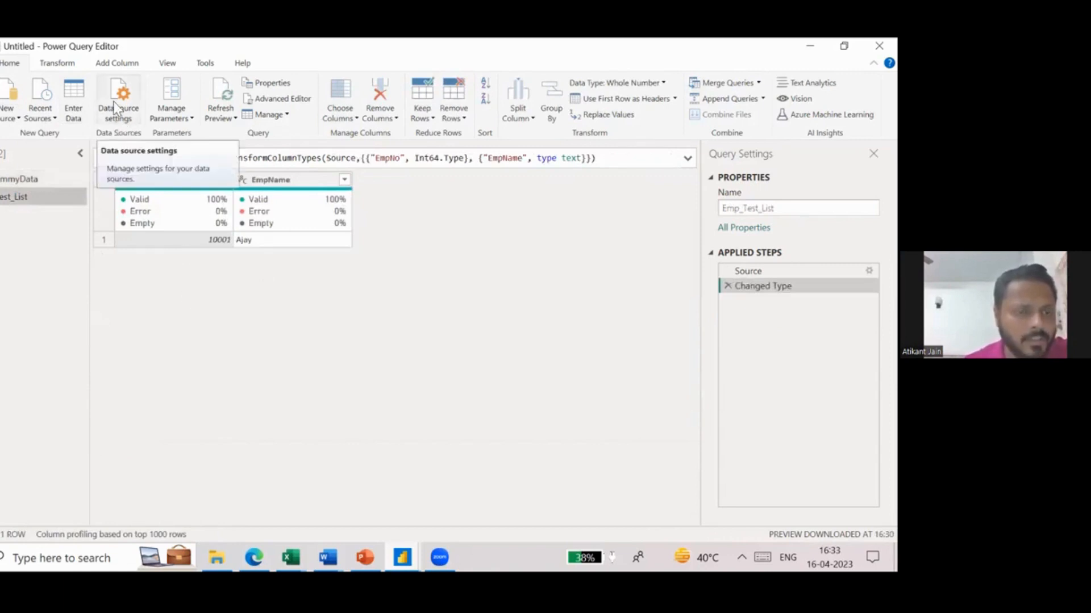
pyautogui.click(117, 117)
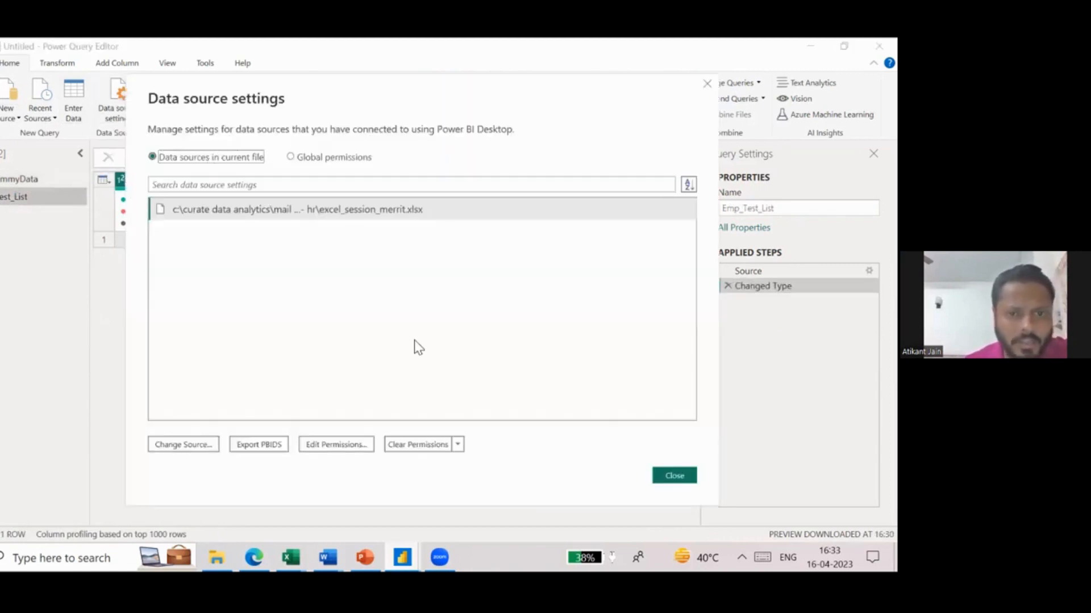
pyautogui.click(676, 476)
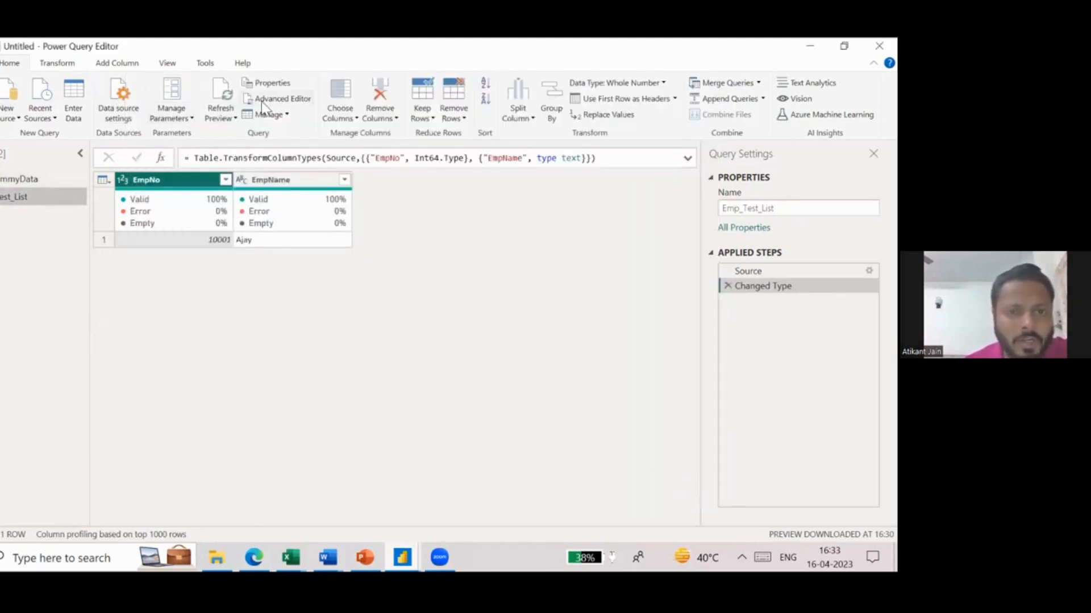
# - Return to the HR_DummyData query and look across its columns through Salary, Last % Hike and Bonus
pyautogui.click(15, 176)
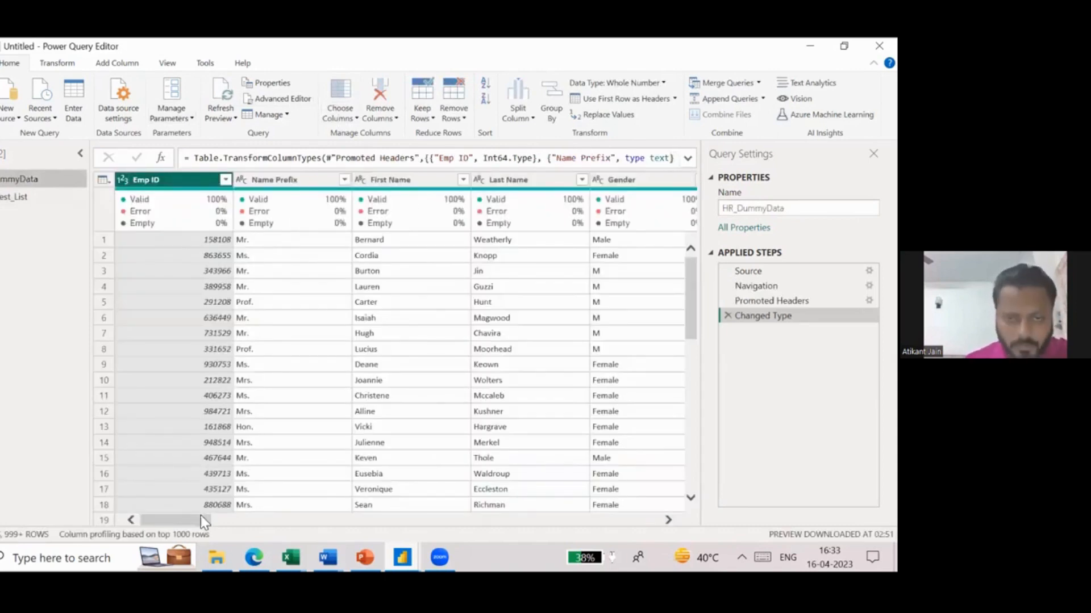
pyautogui.moveTo(200, 516); pyautogui.dragTo(301, 522)
pyautogui.hscroll(10, 421, 344)
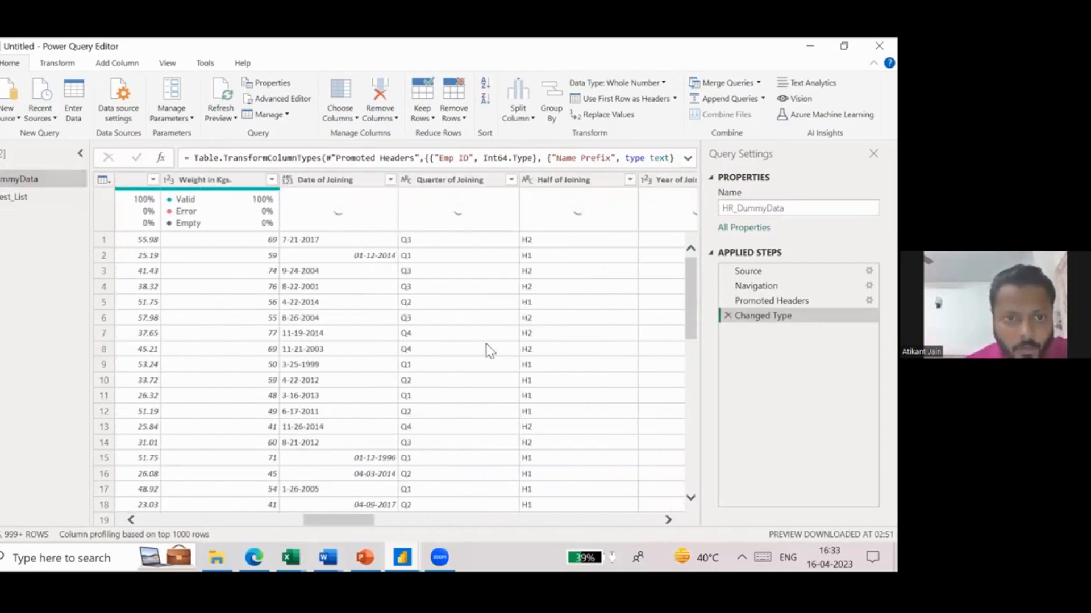
pyautogui.hscroll(10, 543, 335)
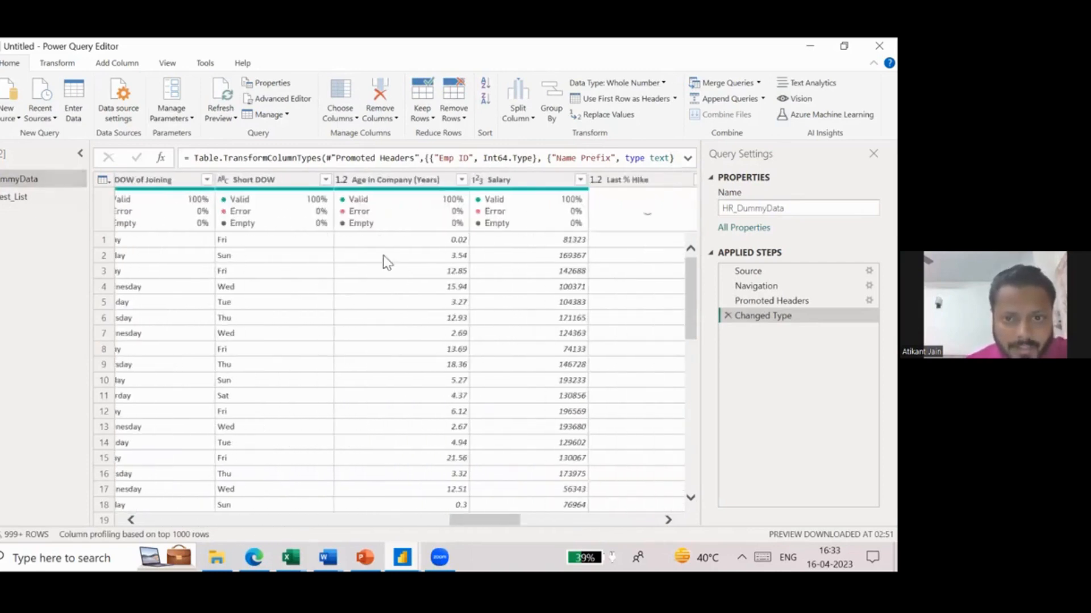
pyautogui.hscroll(5, 585, 377)
pyautogui.hscroll(-20, 583, 378)
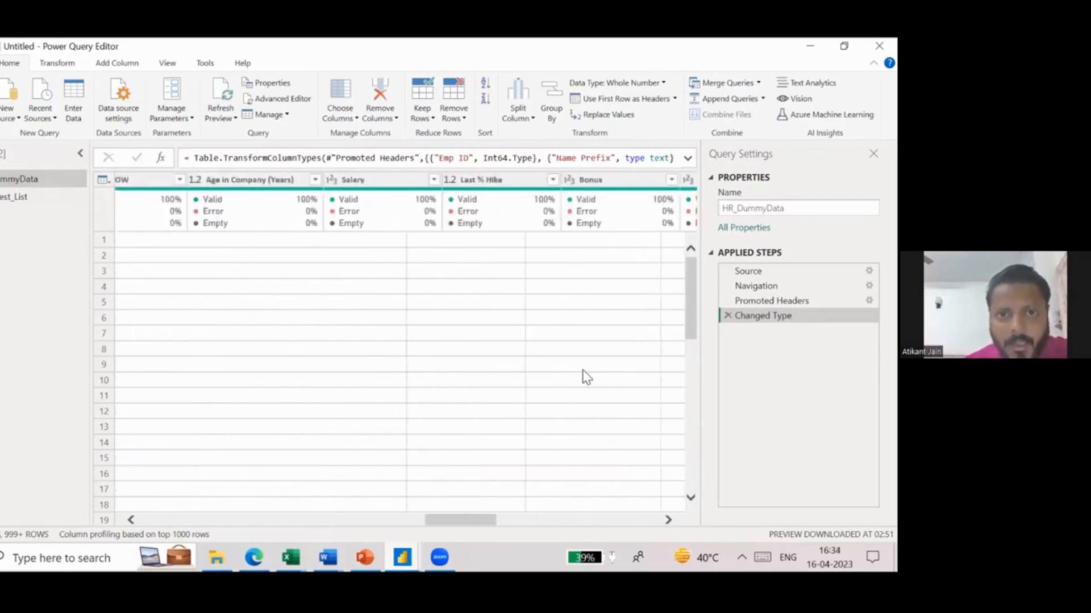
# - Jump to the Gender column of HR_DummyData with Go to Column, searching for "gend"
pyautogui.click(343, 117)
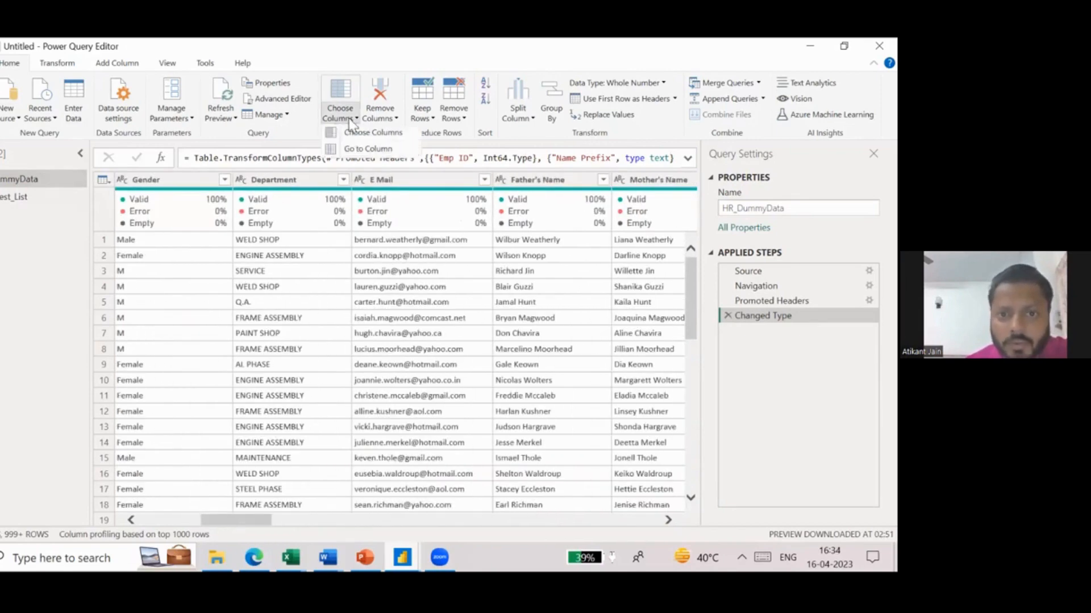
pyautogui.click(351, 149)
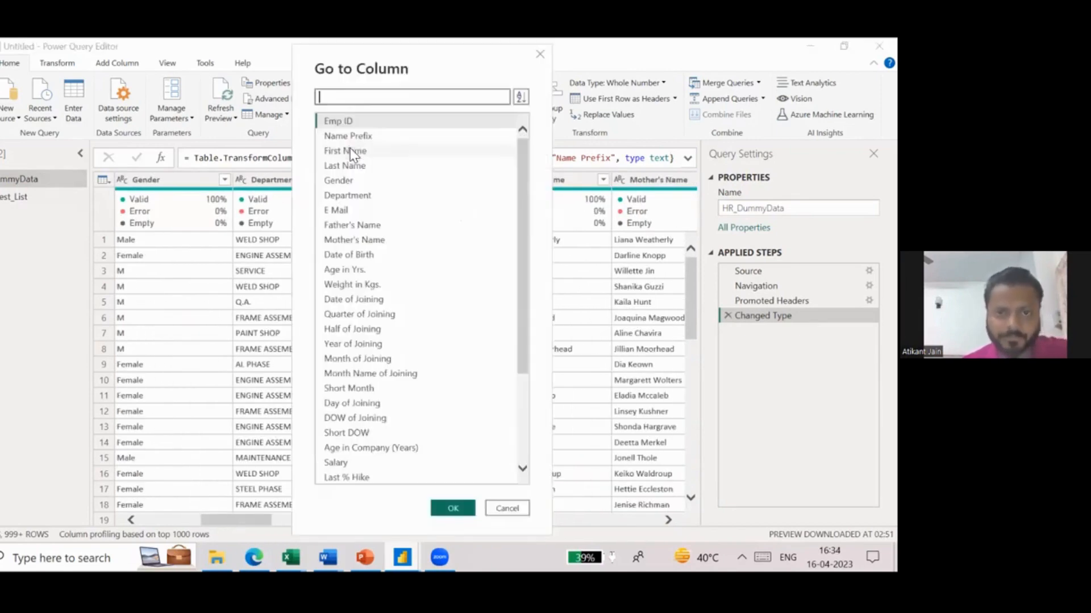
pyautogui.write('gend')
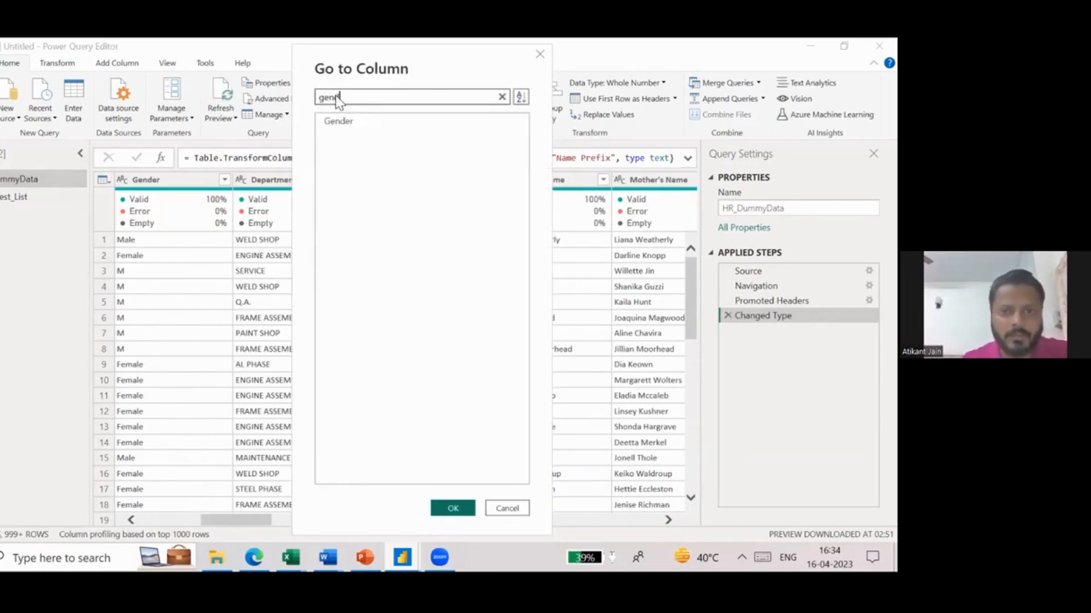
pyautogui.doubleClick(343, 121)
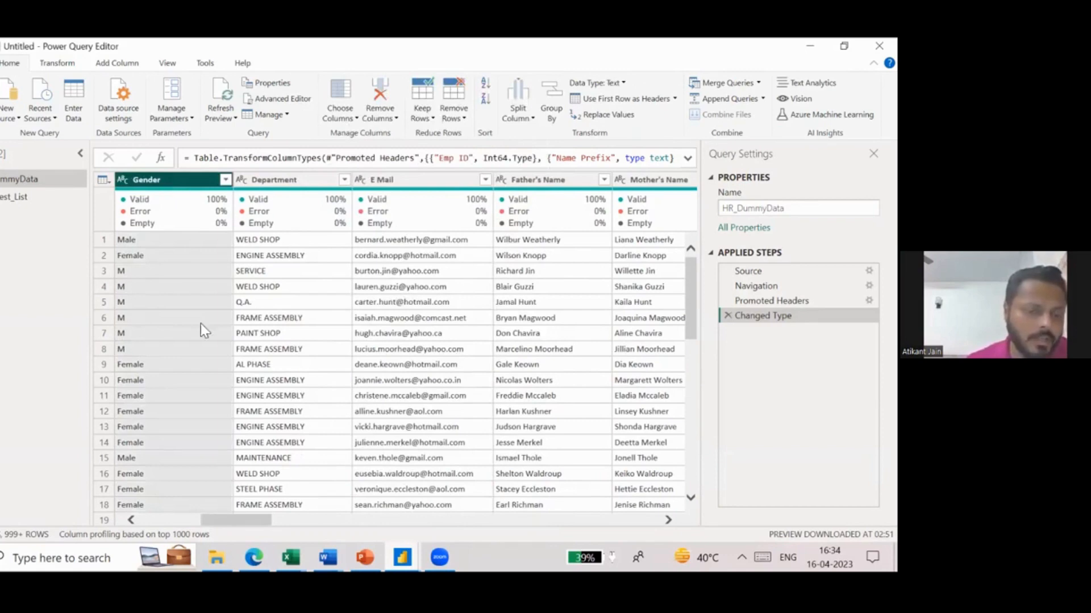
# - Remove the Phone No., Short DOW, DOW of Joining, Weight in Kgs., Father's Name and Mother's Name columns from HR_DummyData
pyautogui.hscroll(-5, 200, 323)
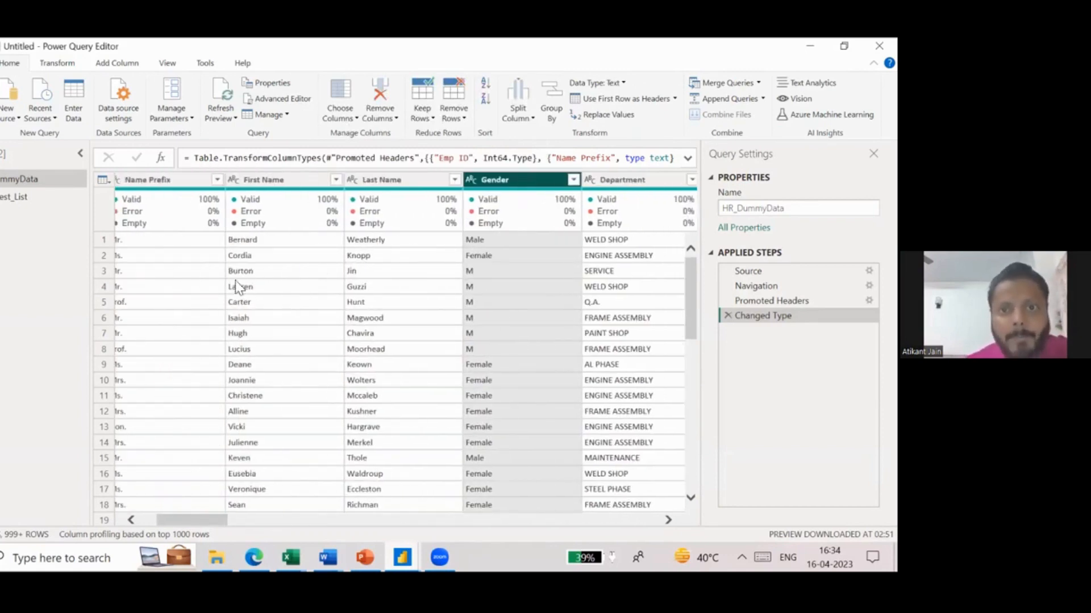
pyautogui.hscroll(2, 573, 287)
pyautogui.hscroll(10, 358, 304)
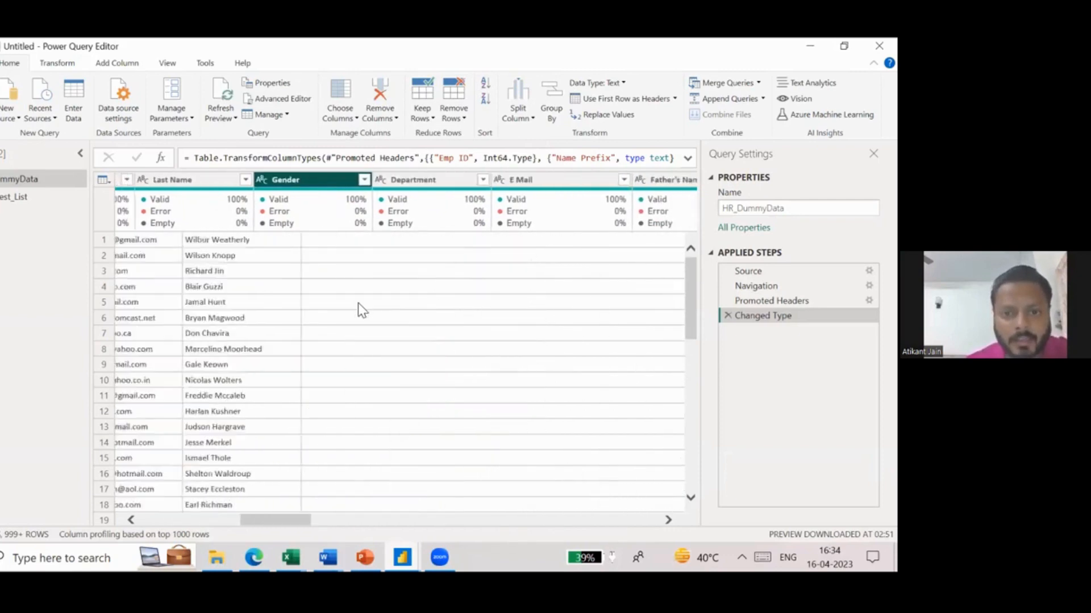
pyautogui.hscroll(-10, 358, 305)
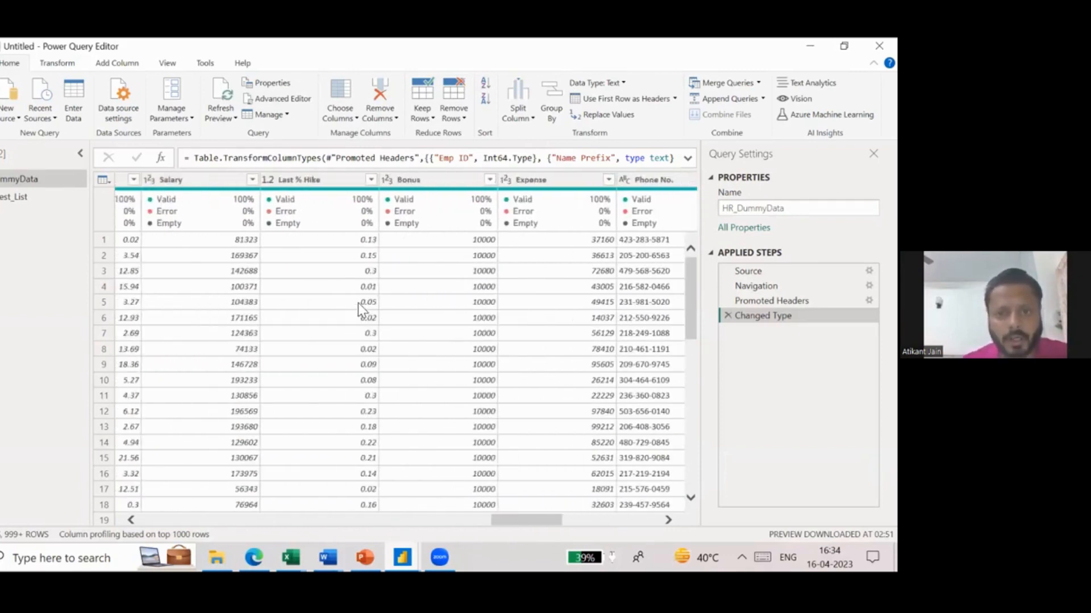
pyautogui.click(639, 180)
pyautogui.hscroll(-5, 267, 259)
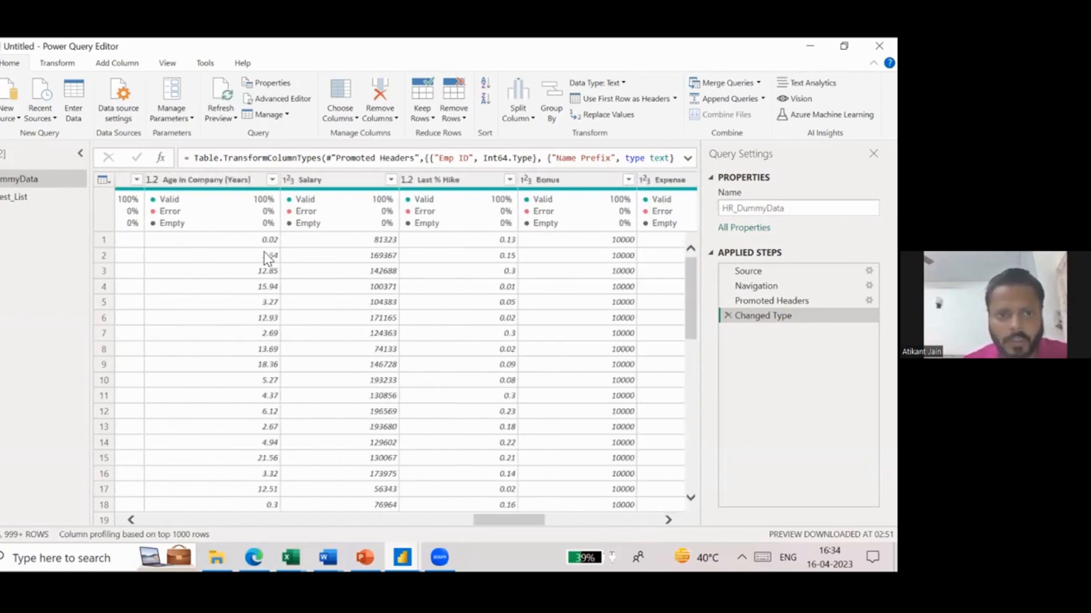
pyautogui.click(344, 189)
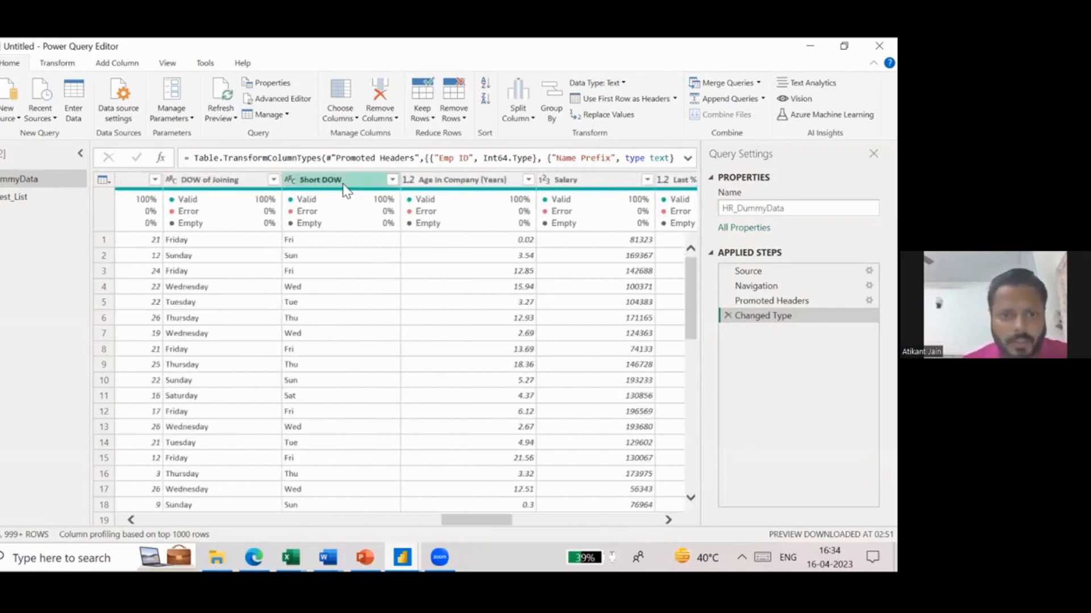
pyautogui.keyDown('ctrl'); pyautogui.click(219, 183); pyautogui.keyUp('ctrl')
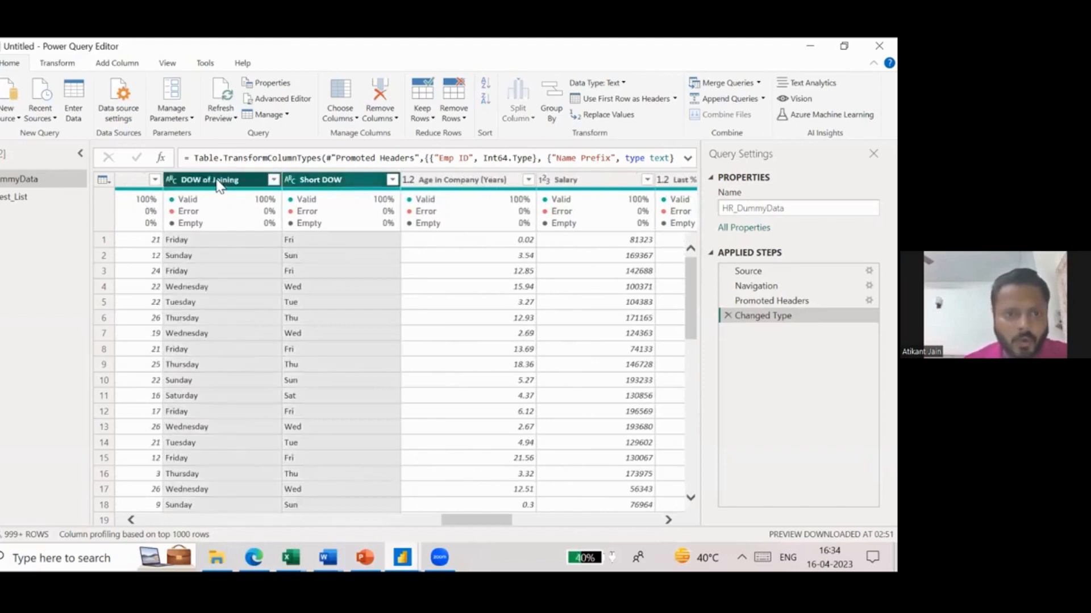
pyautogui.hscroll(-8, 248, 275)
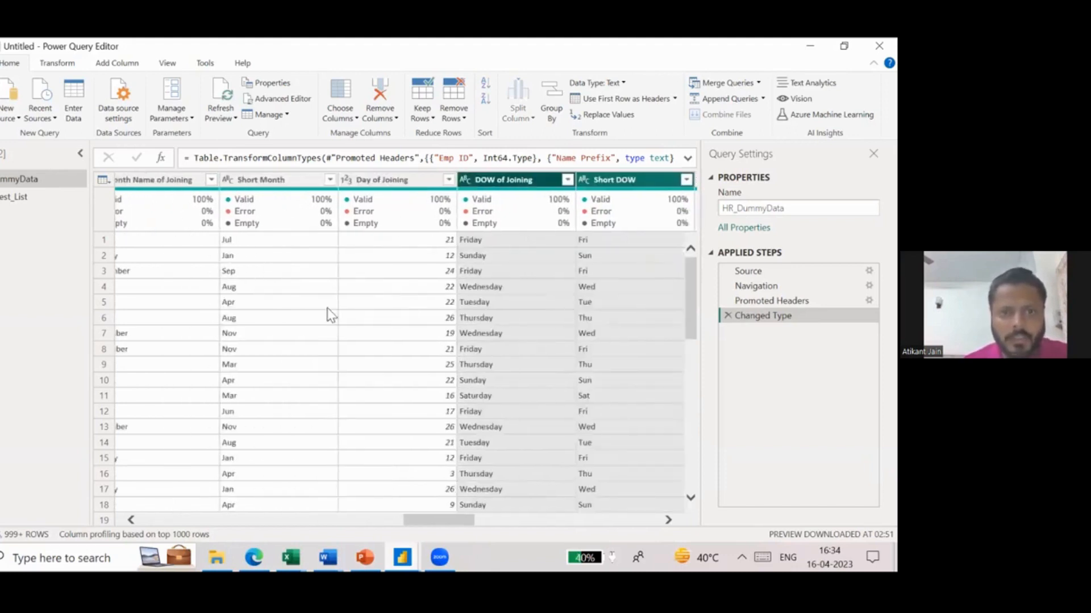
pyautogui.hscroll(-5, 328, 312)
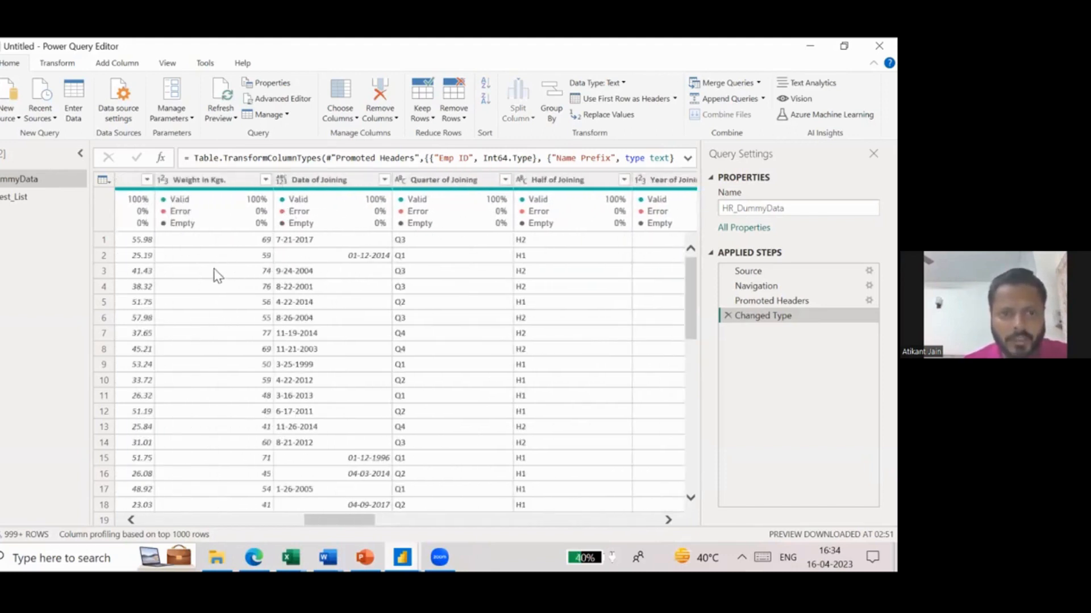
pyautogui.hscroll(-2, 317, 204)
pyautogui.click(327, 180)
pyautogui.hscroll(-5, 290, 268)
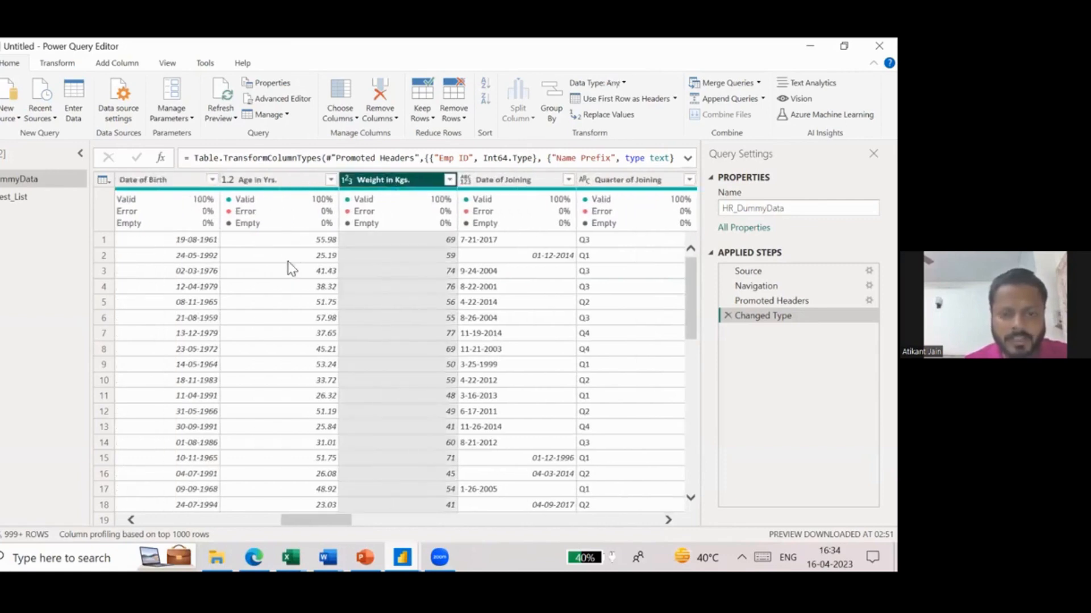
pyautogui.hscroll(-2, 281, 244)
pyautogui.click(259, 182)
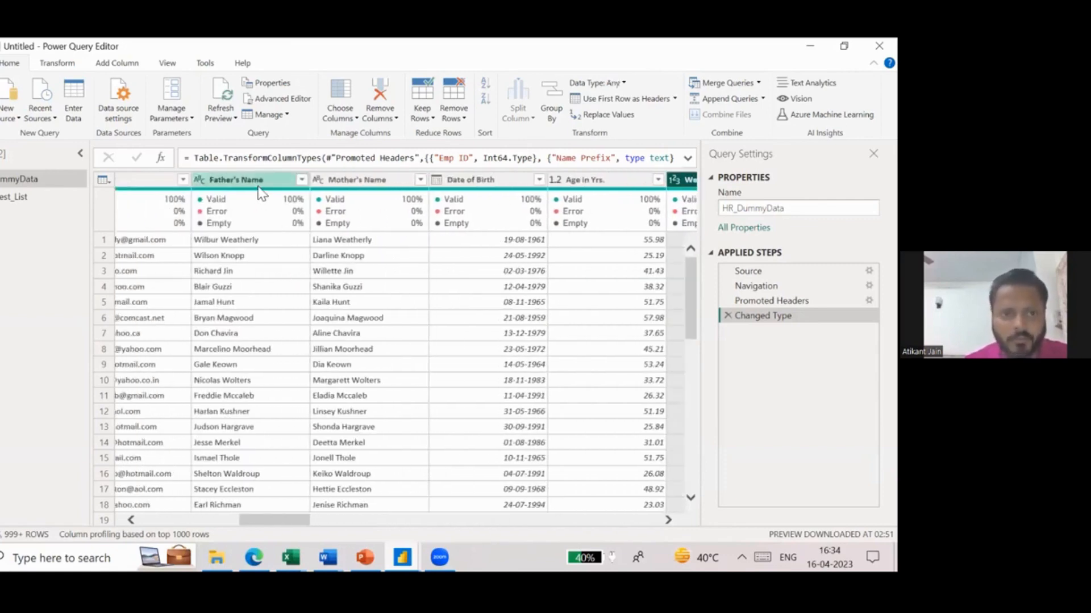
pyautogui.keyDown('ctrl'); pyautogui.click(359, 183); pyautogui.keyUp('ctrl')
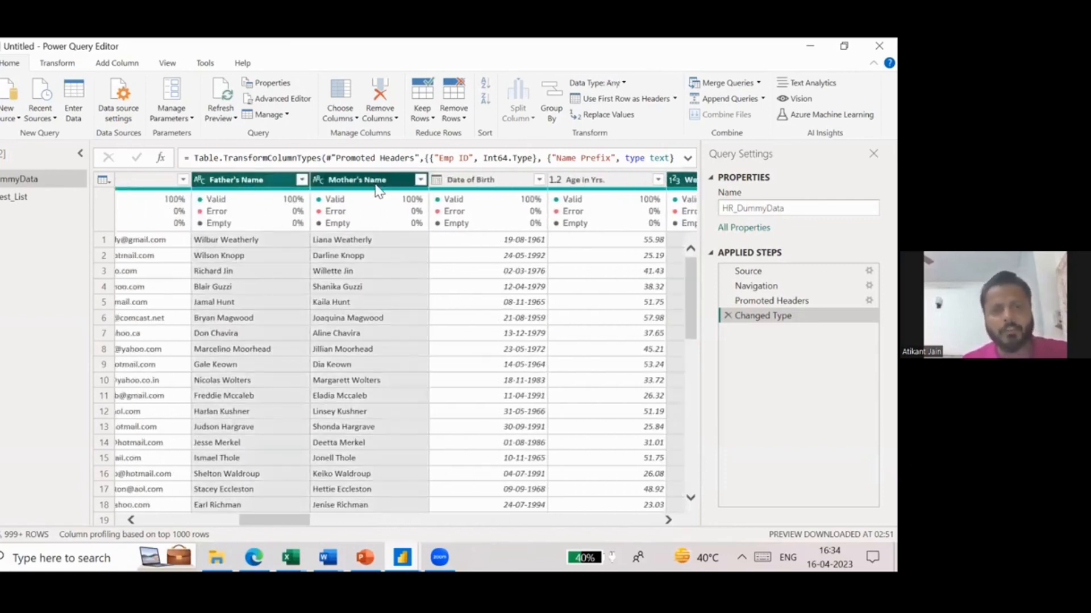
pyautogui.click(380, 115)
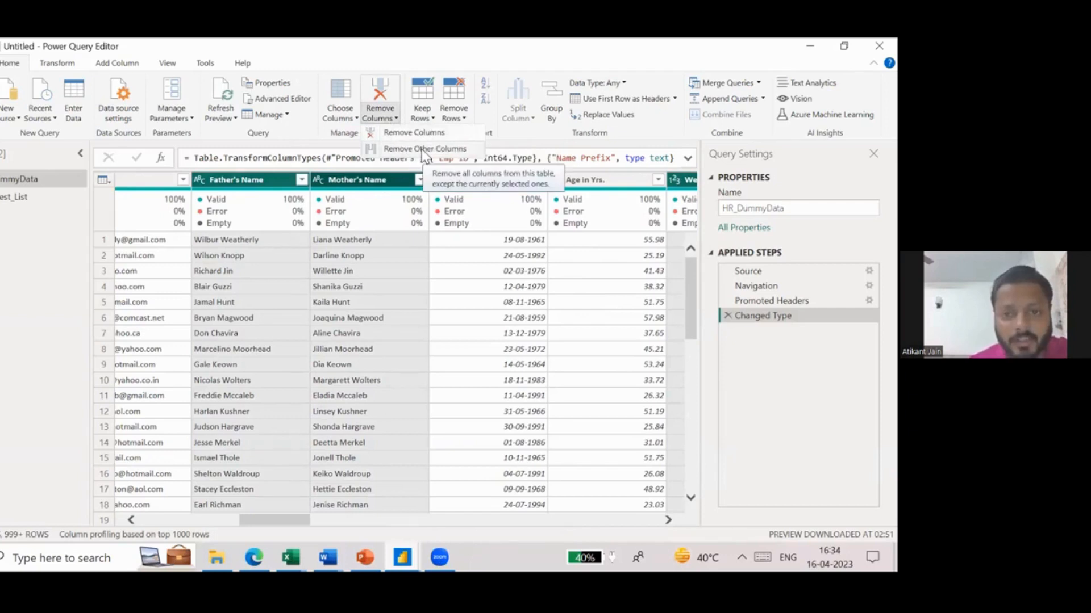
pyautogui.click(383, 135)
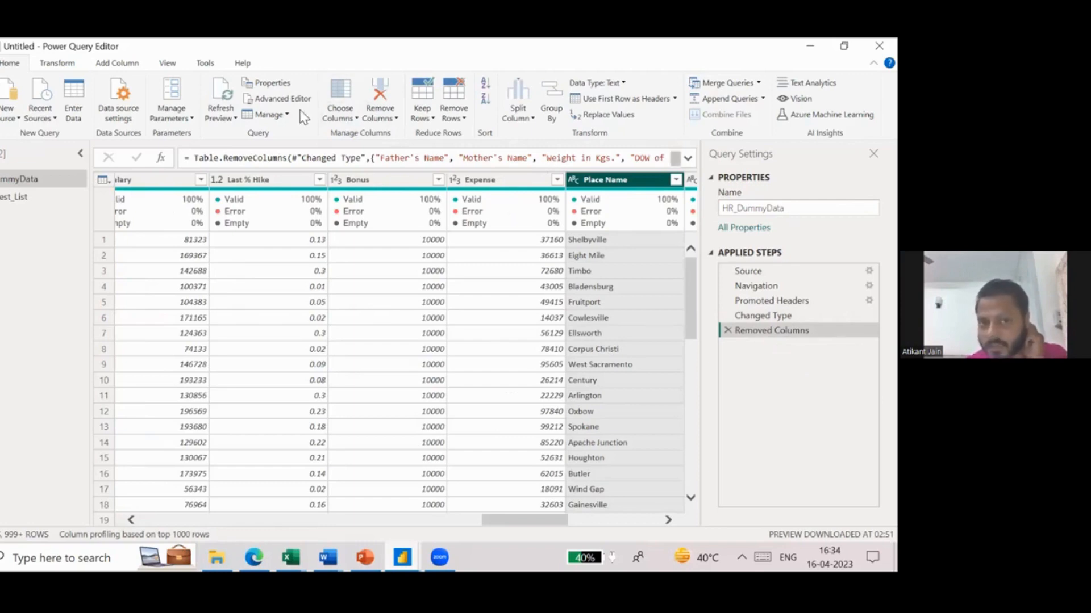
# - Examine the HR_DummyData query's M code in the Advanced Editor, especially the Source line, and leave it unchanged
pyautogui.click(287, 97)
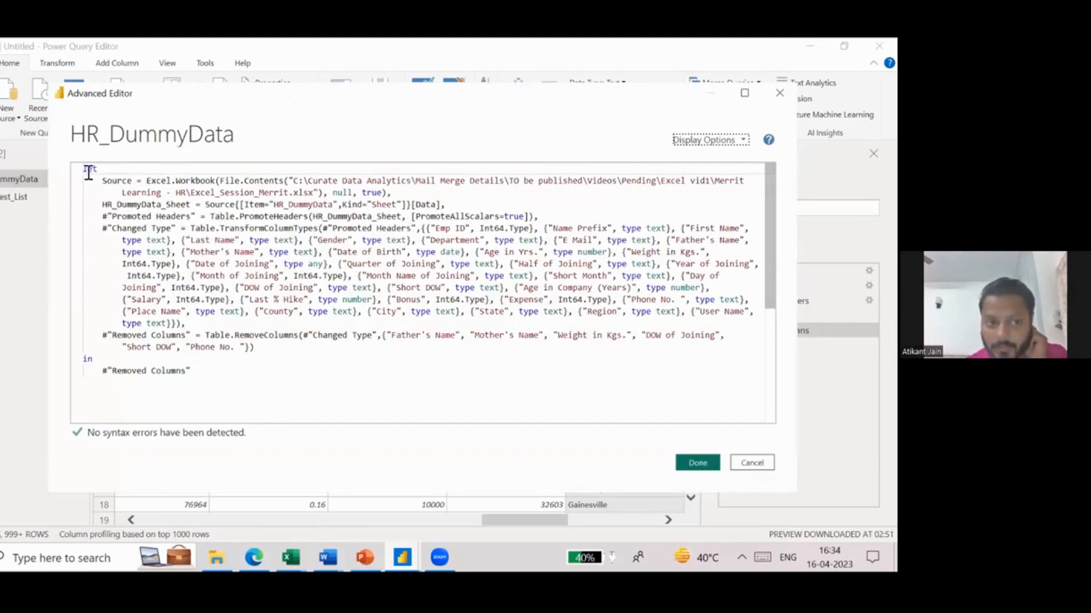
pyautogui.moveTo(88, 172); pyautogui.dragTo(193, 372)
pyautogui.click(192, 373)
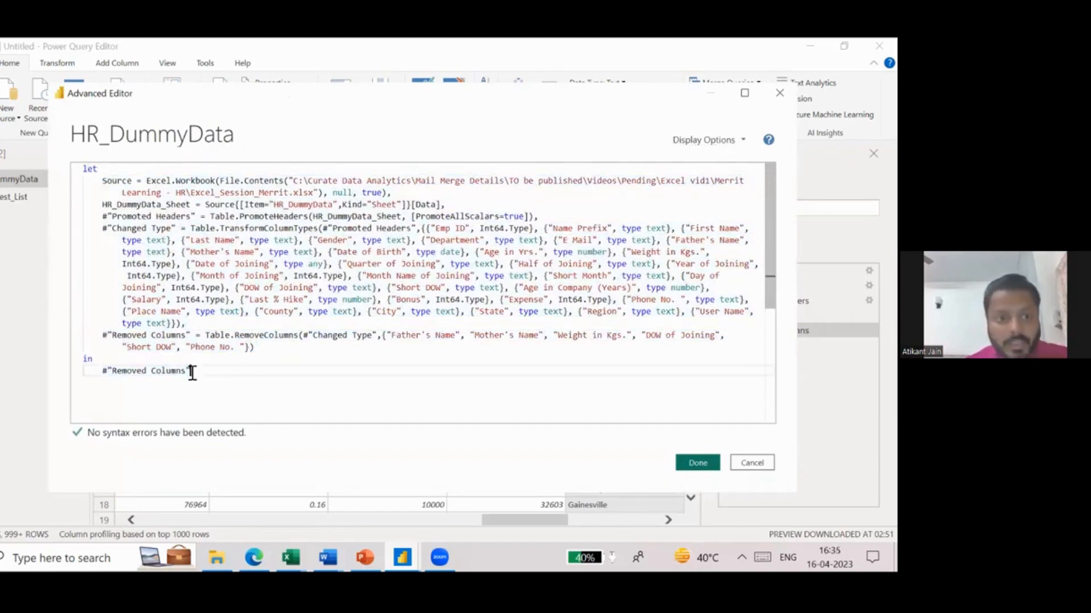
pyautogui.doubleClick(108, 182)
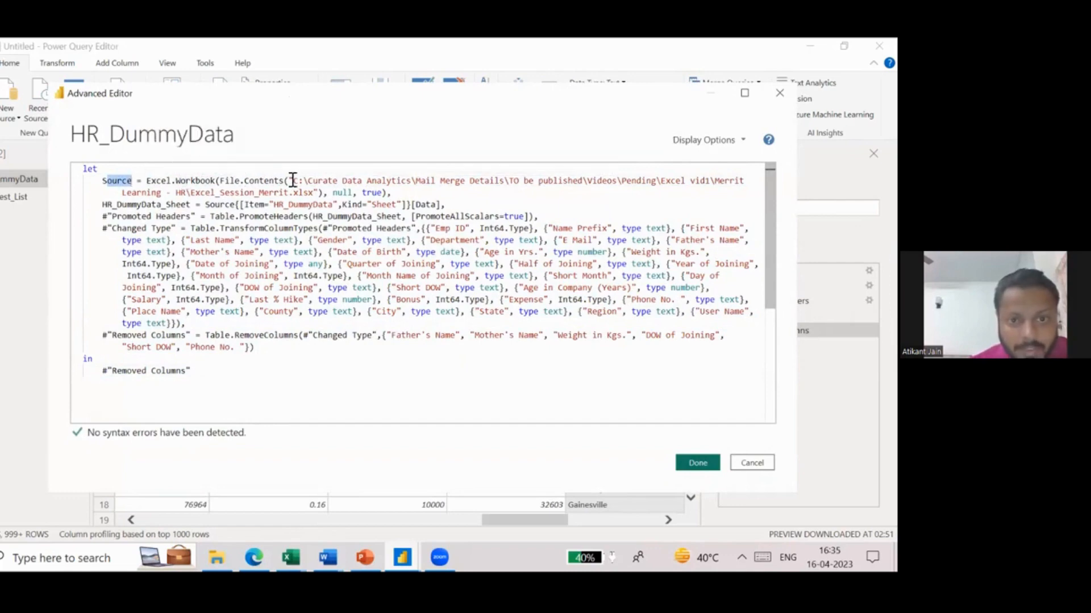
pyautogui.moveTo(103, 180)
pyautogui.mouseDown()
pyautogui.moveTo(741, 181)
pyautogui.moveTo(330, 180)
pyautogui.moveTo(317, 191)
pyautogui.moveTo(112, 181)
pyautogui.mouseUp()
pyautogui.click(319, 193)
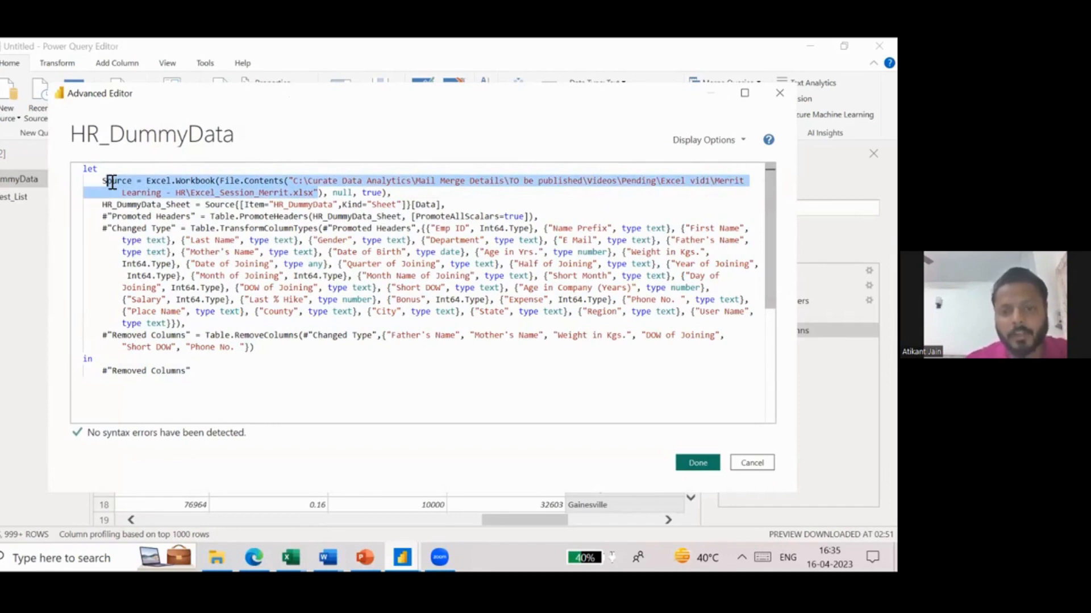
pyautogui.click(746, 462)
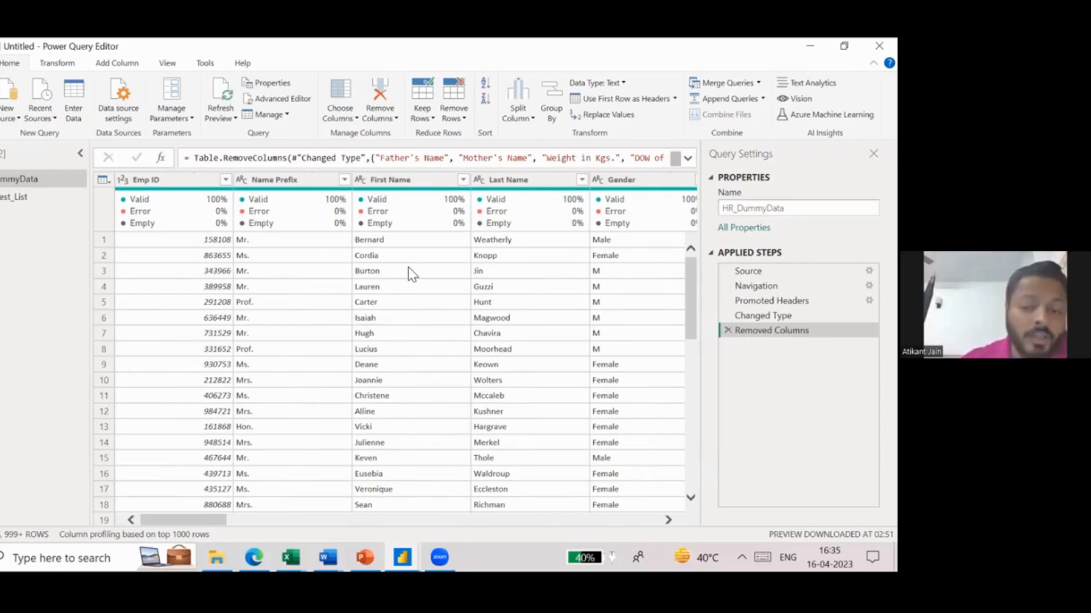
# - Check the full list of distinct values in the Gender column's filter without applying a filter
pyautogui.hscroll(3, 574, 316)
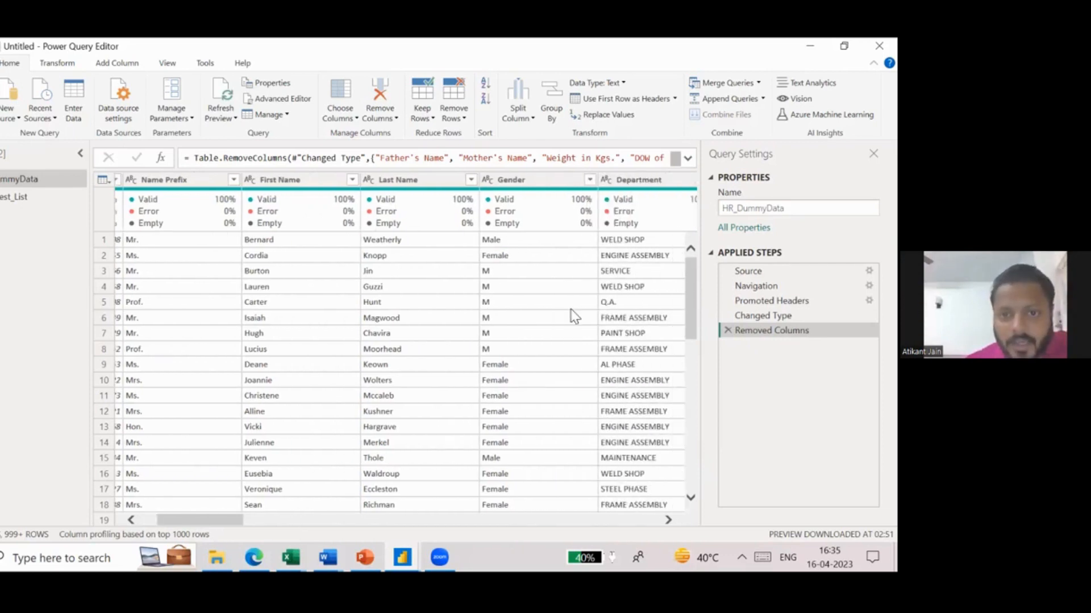
pyautogui.click(540, 181)
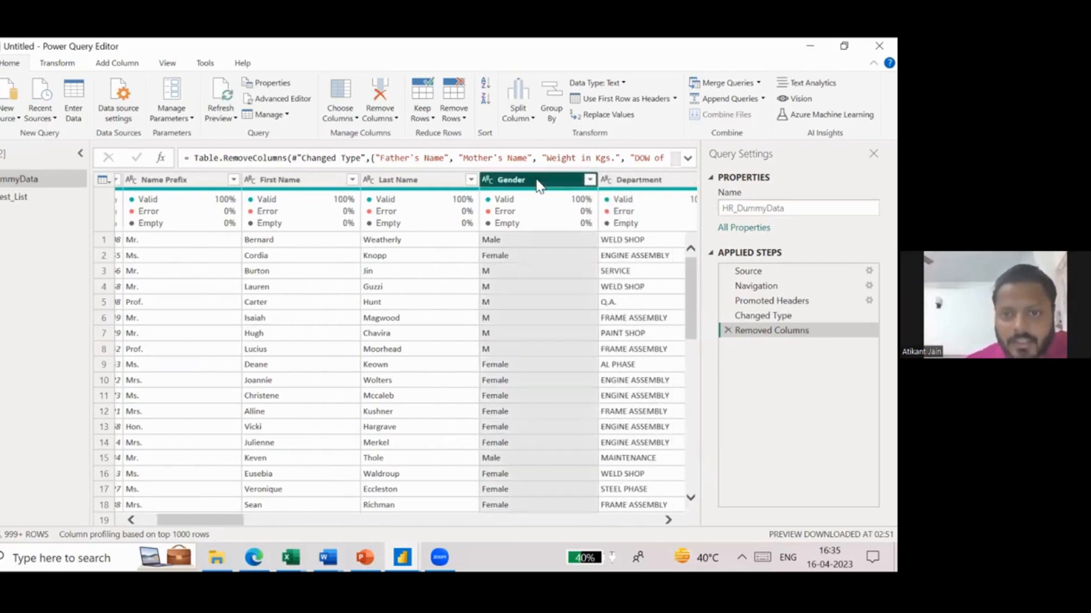
pyautogui.click(590, 180)
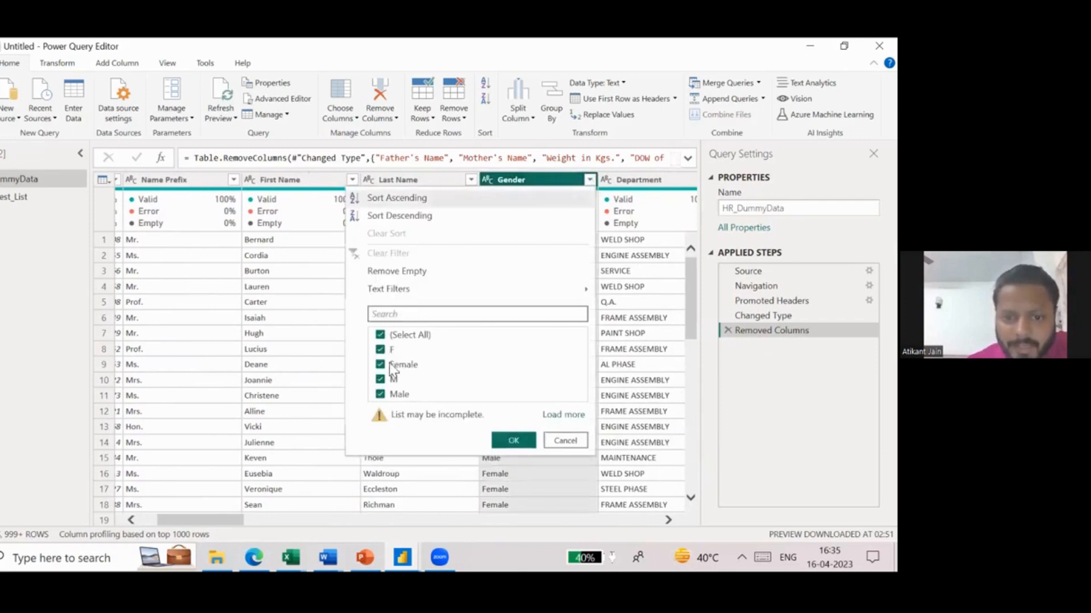
pyautogui.click(558, 419)
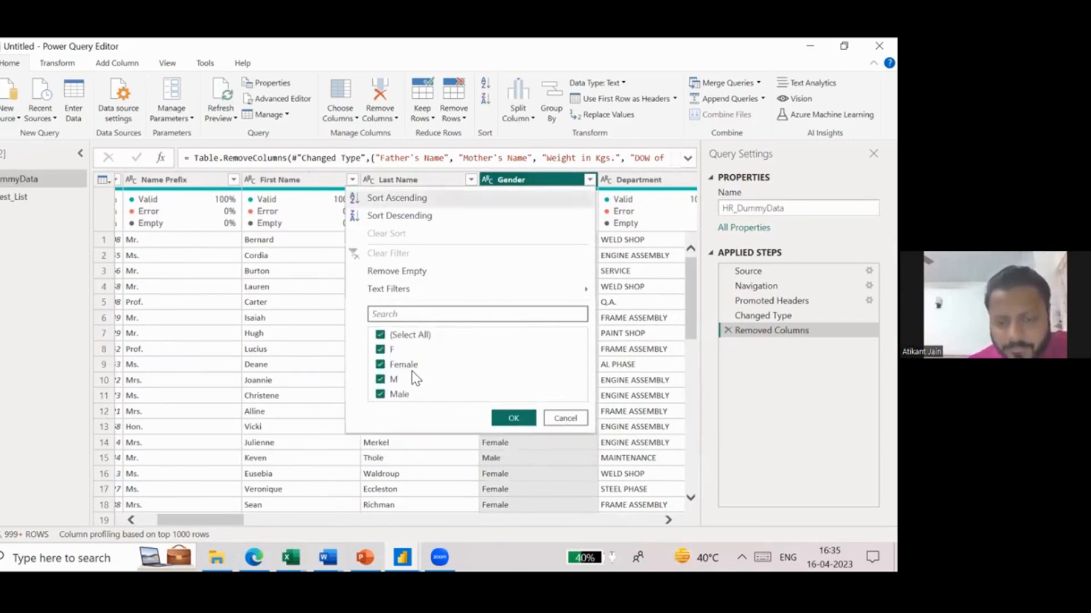
pyautogui.click(556, 420)
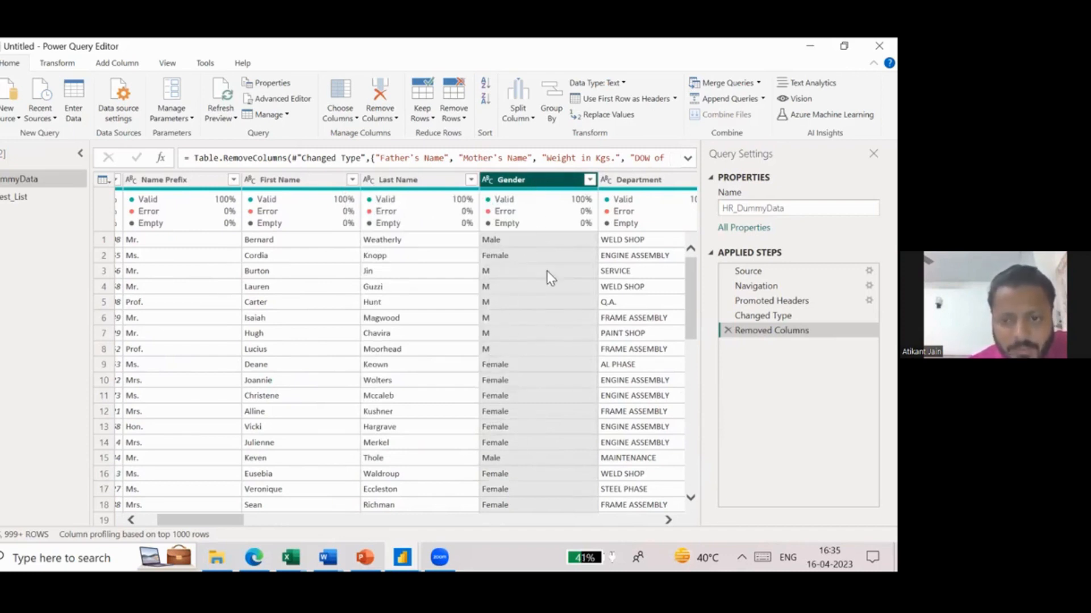
# - Try replacing M with Male in the Gender column, and remove the Replaced Value step from the query
pyautogui.rightClick(560, 183)
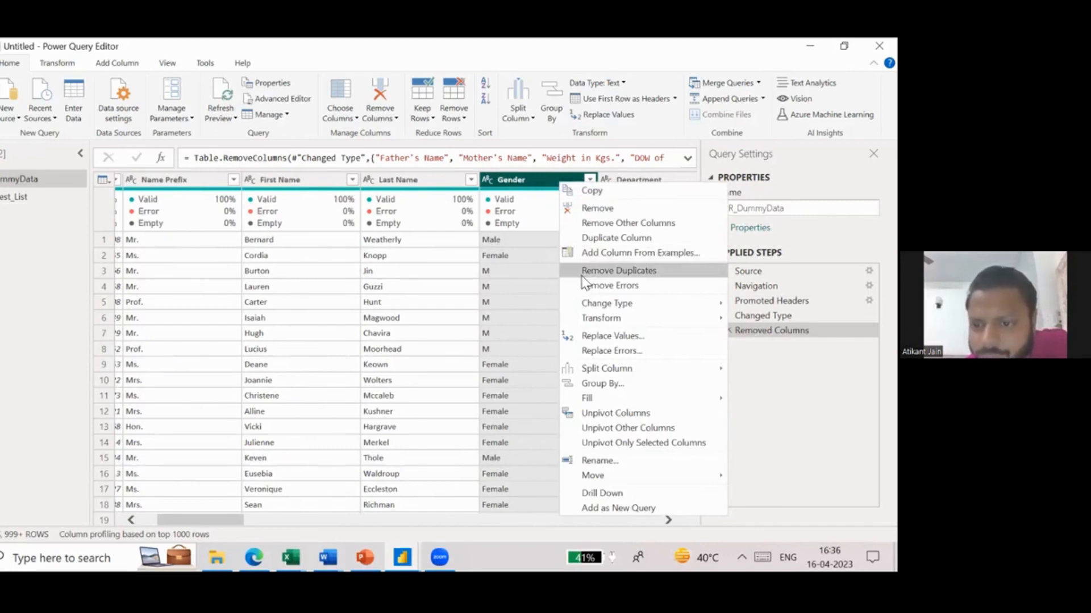
pyautogui.click(619, 337)
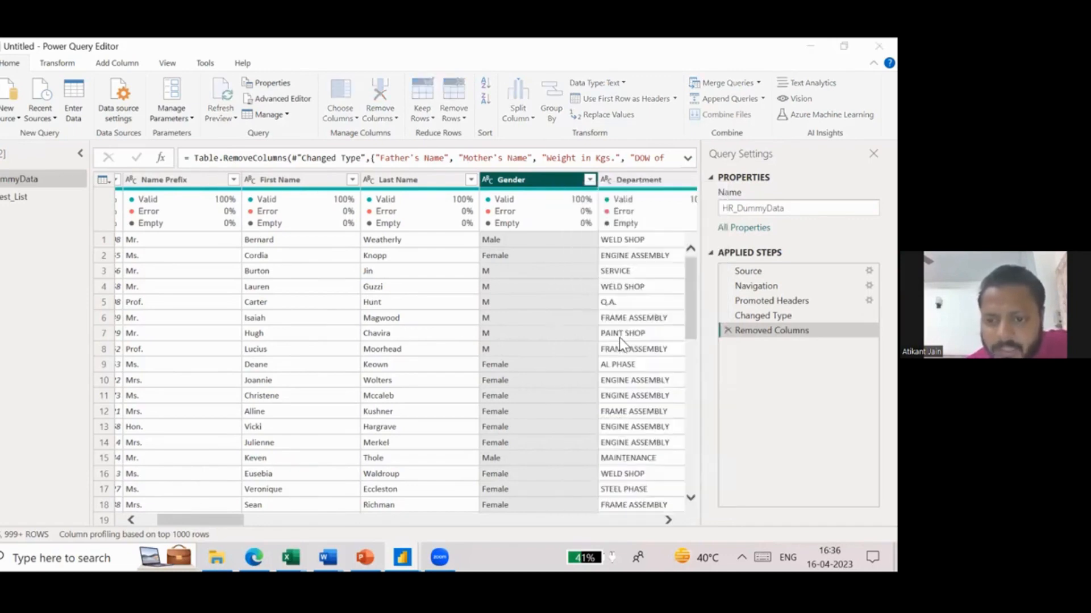
pyautogui.moveTo(213, 202); pyautogui.dragTo(56, 189)
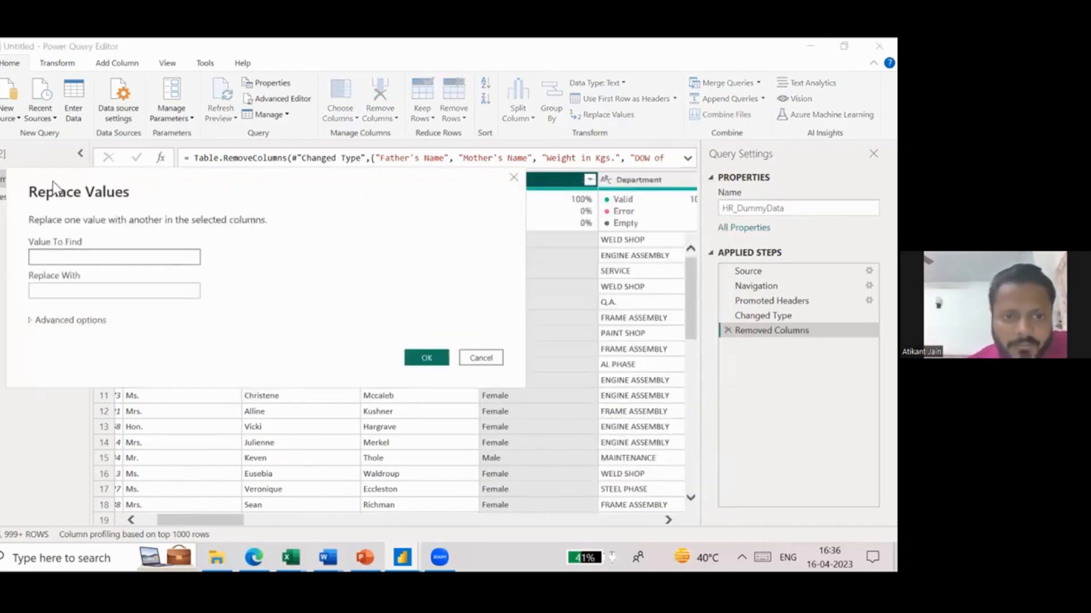
pyautogui.press('capslock')
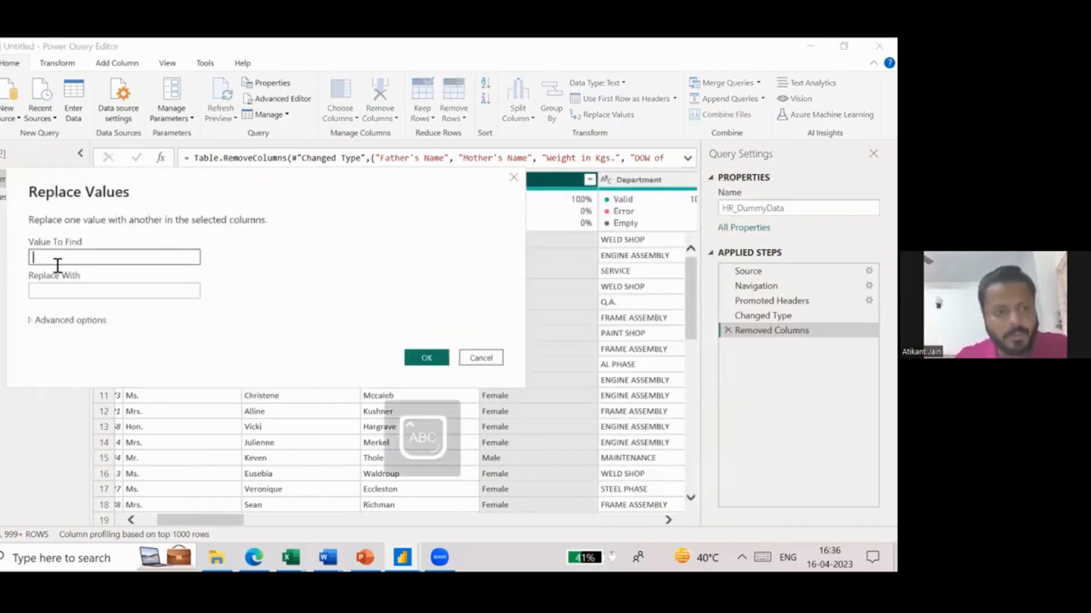
pyautogui.write('M')
pyautogui.press('Tab')
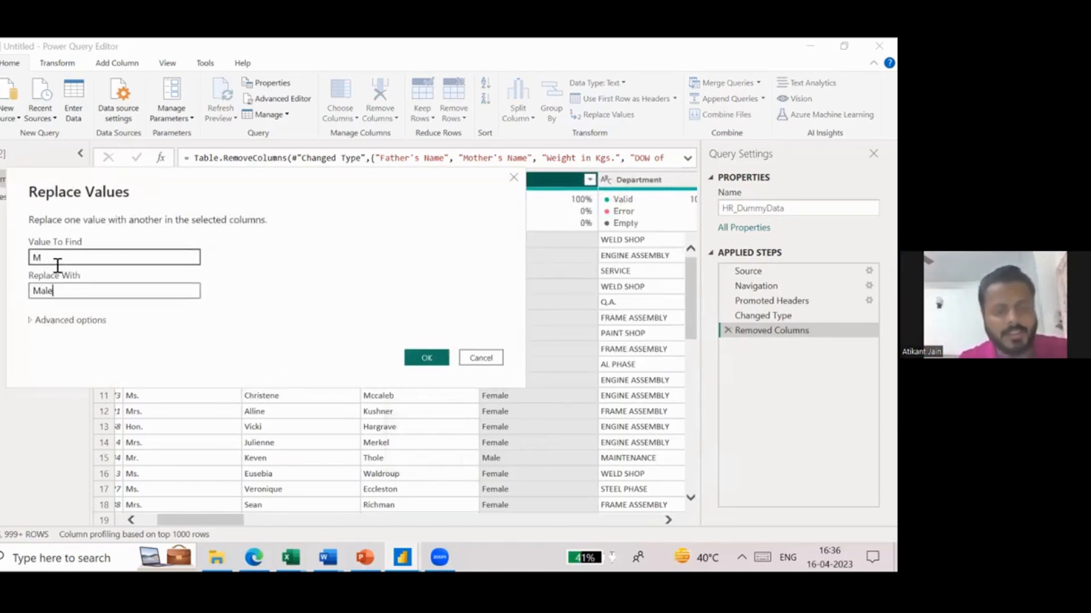
pyautogui.moveTo(69, 170); pyautogui.dragTo(0, 148)
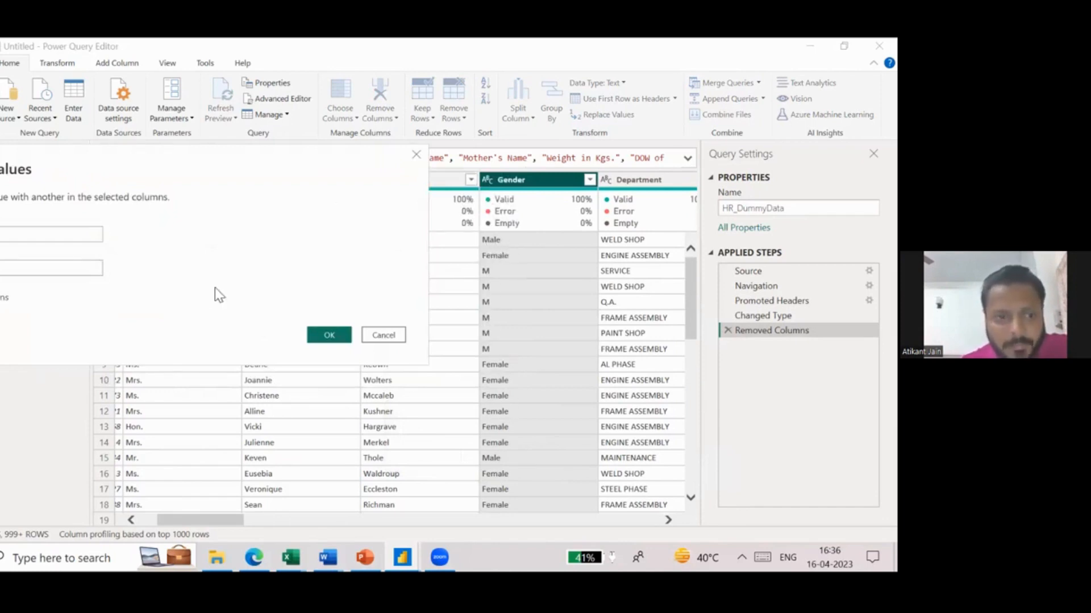
pyautogui.click(329, 334)
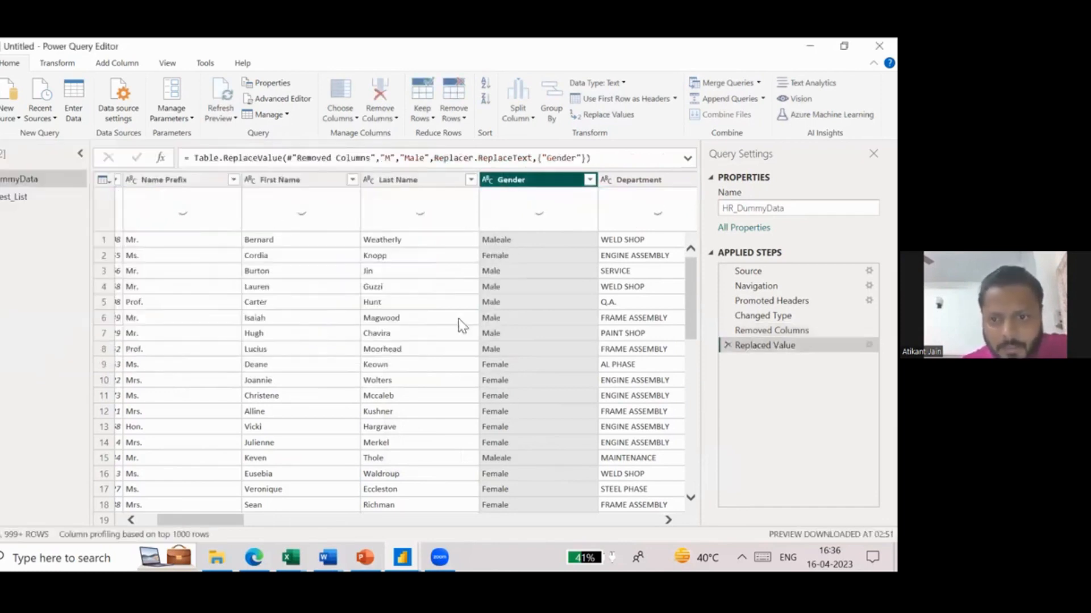
pyautogui.click(509, 241)
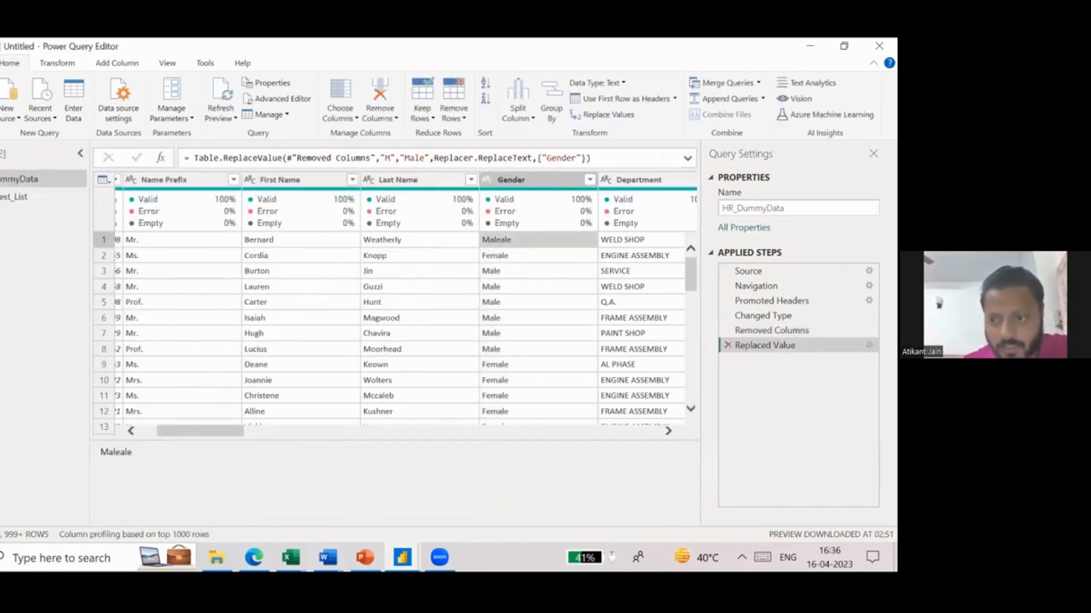
pyautogui.click(728, 344)
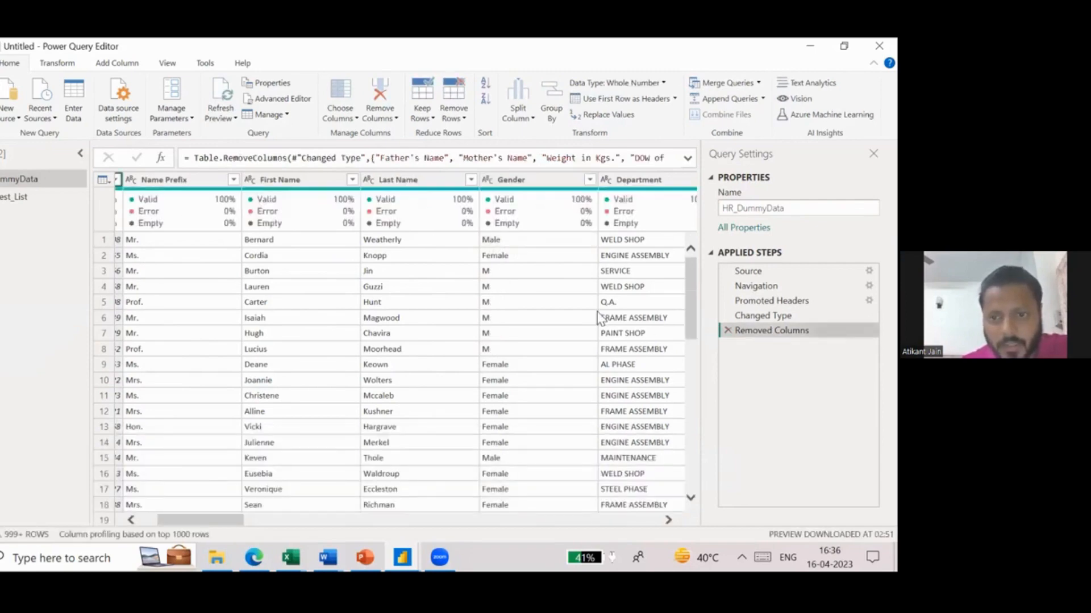
# - Filter the Gender column to keep only the F and M values
pyautogui.click(590, 180)
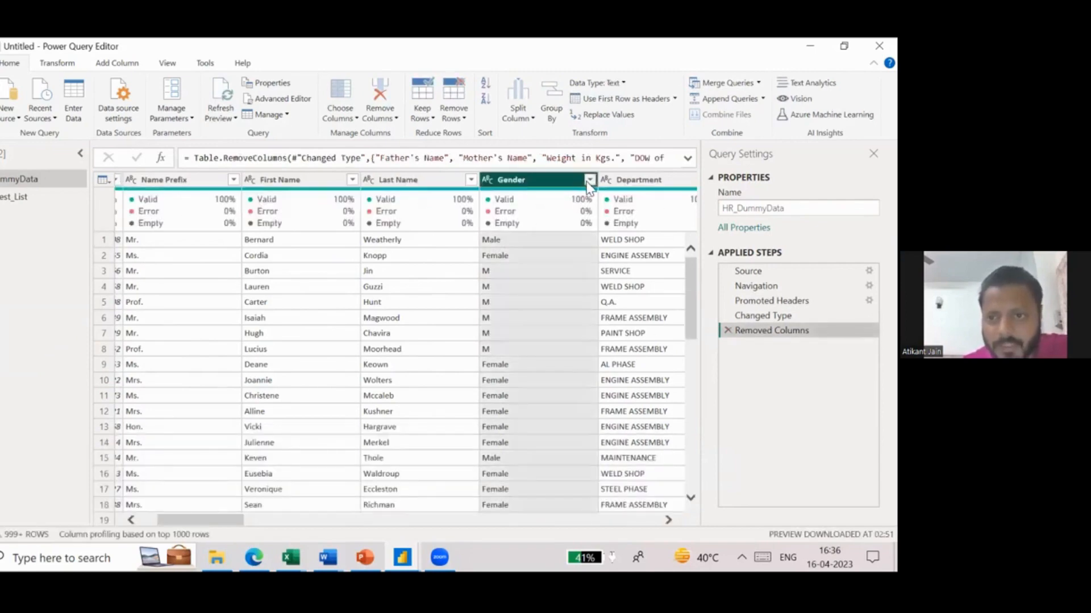
pyautogui.click(410, 335)
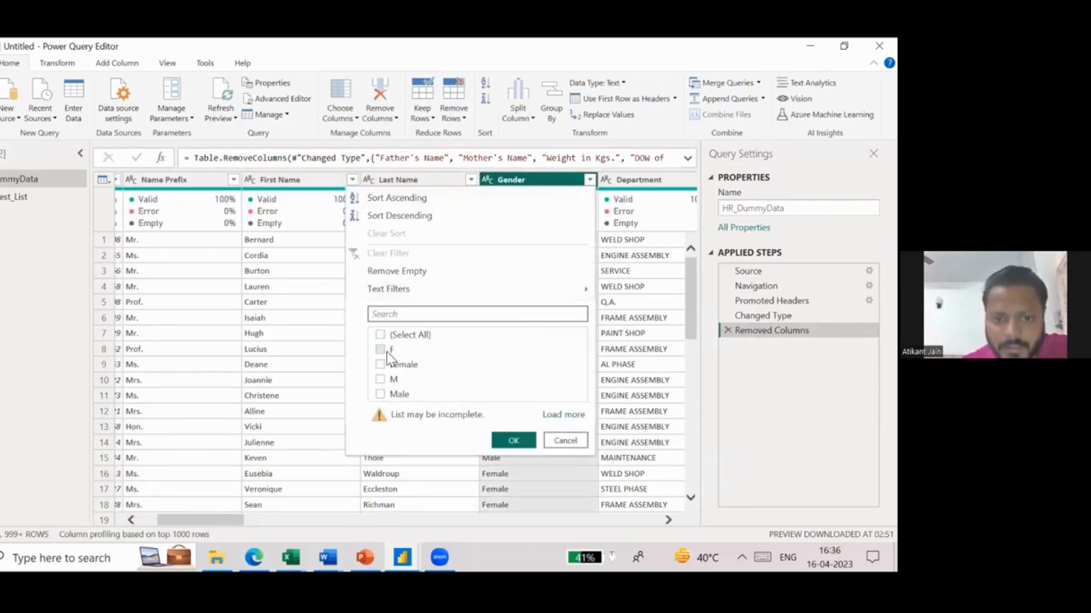
pyautogui.click(381, 350)
pyautogui.click(386, 376)
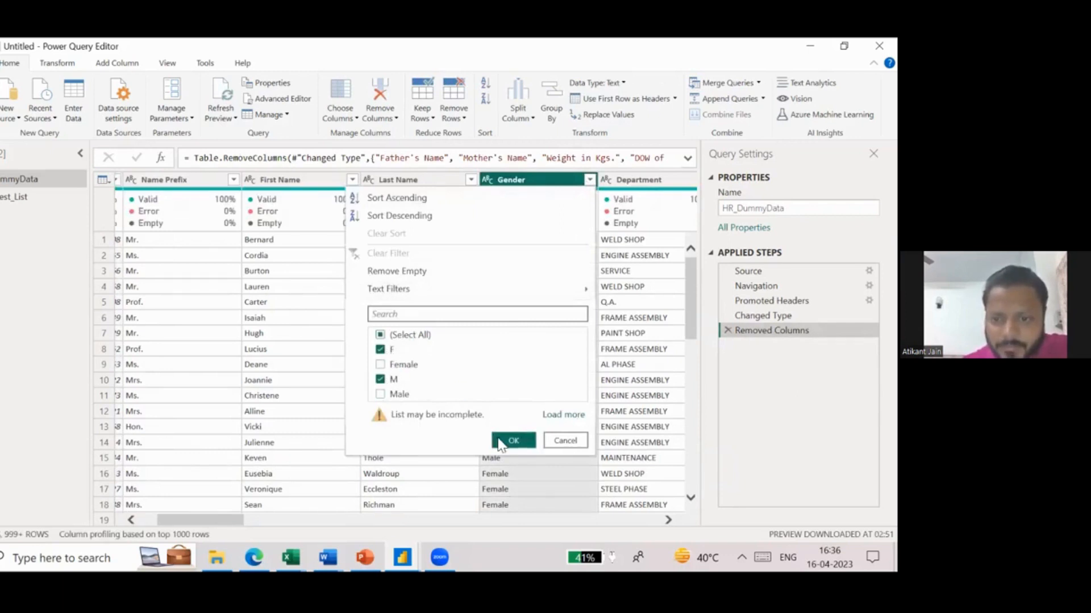
pyautogui.click(503, 441)
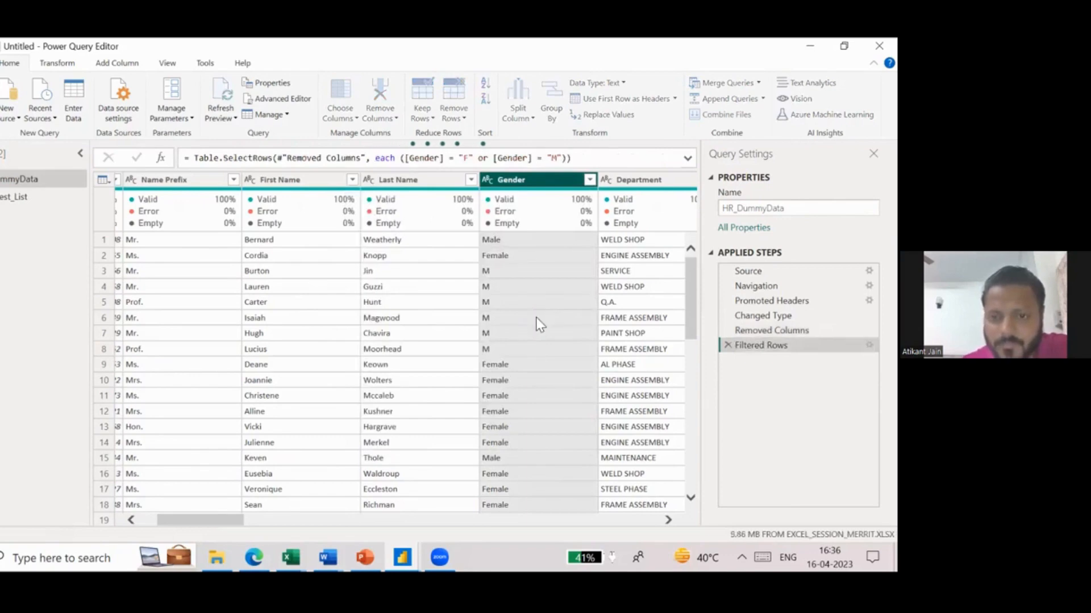
# - Replace the value M with Male in the filtered Gender column
pyautogui.rightClick(540, 183)
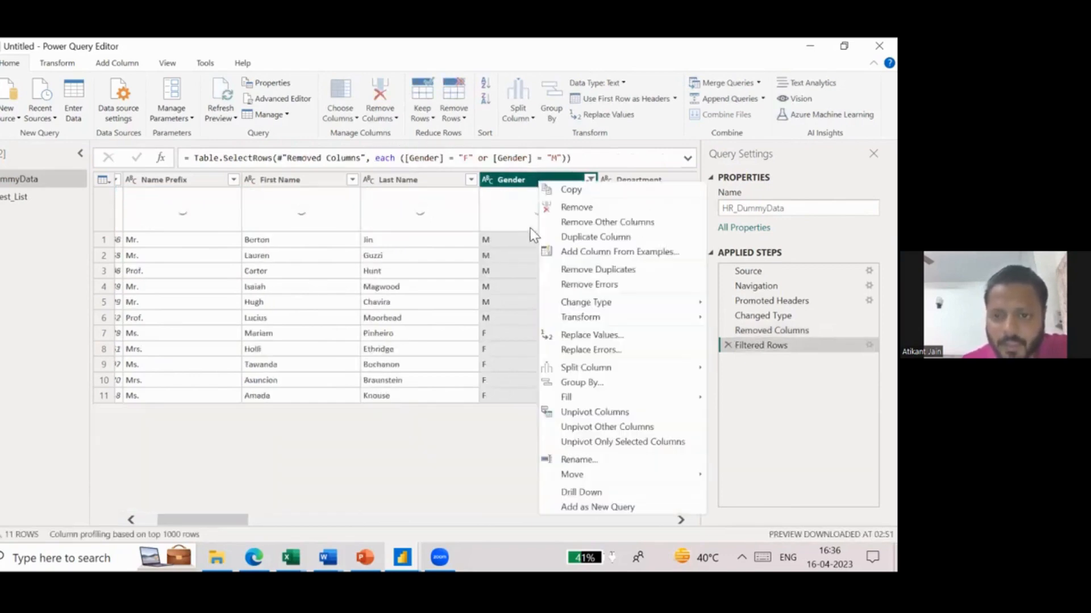
pyautogui.click(605, 337)
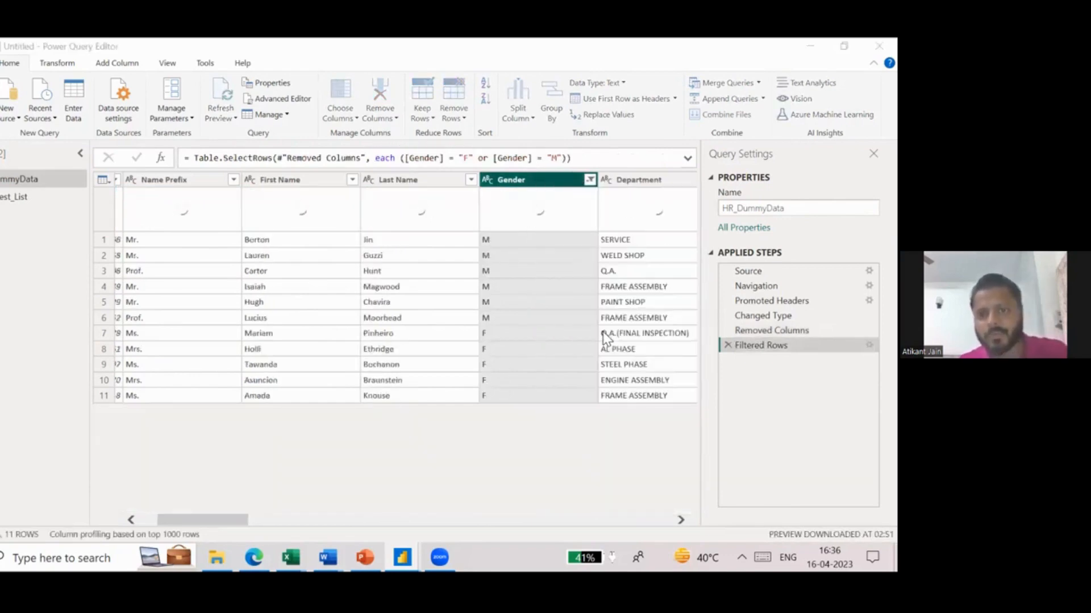
pyautogui.write('M')
pyautogui.press('Tab')
pyautogui.write('Male')
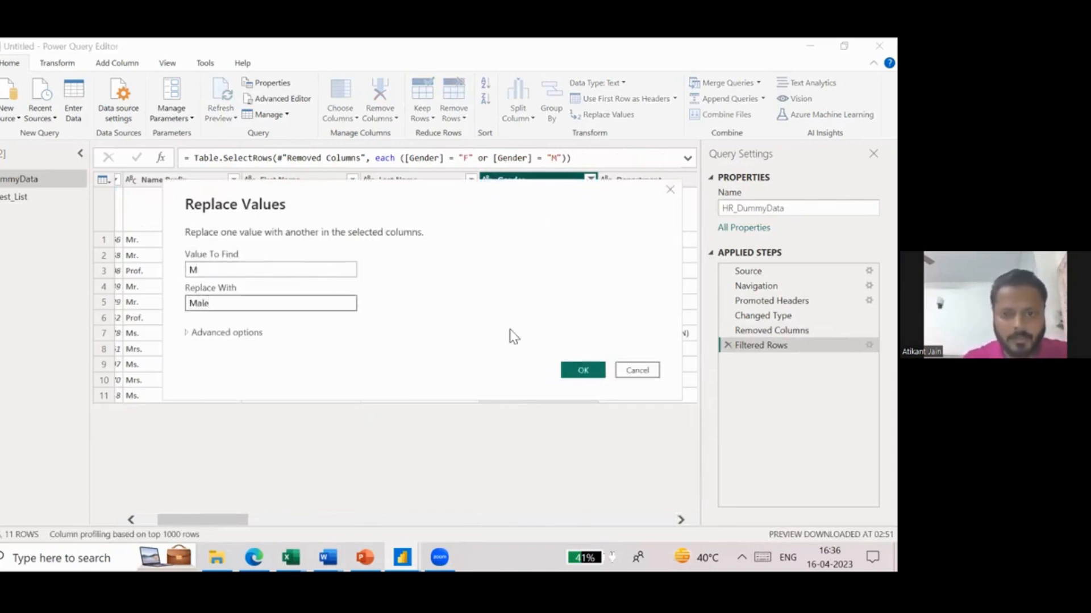
pyautogui.click(583, 372)
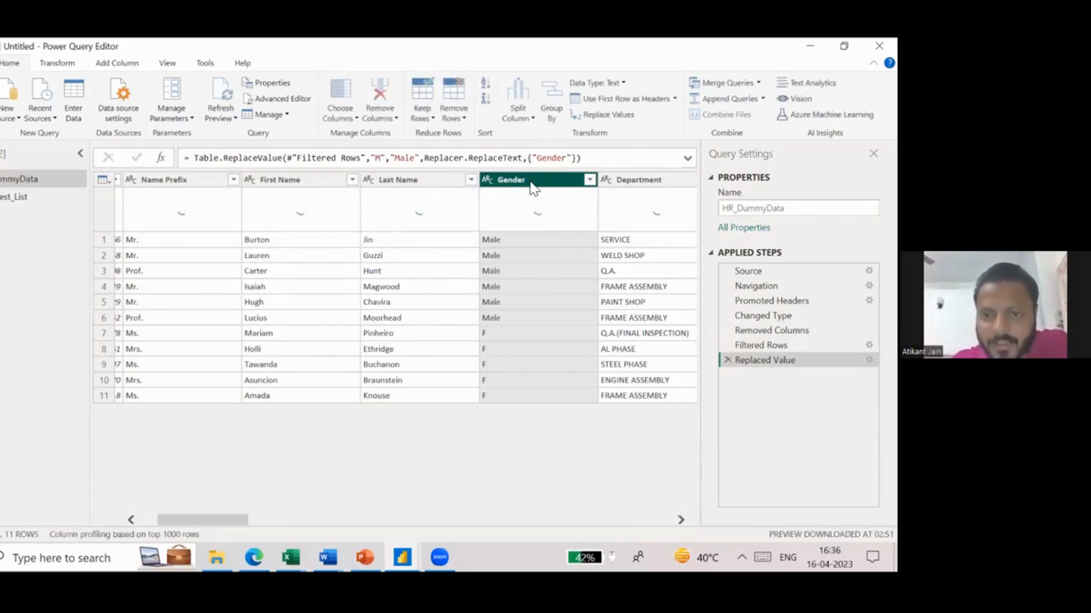
# - Replace the value F with Female in the Gender column
pyautogui.rightClick(531, 184)
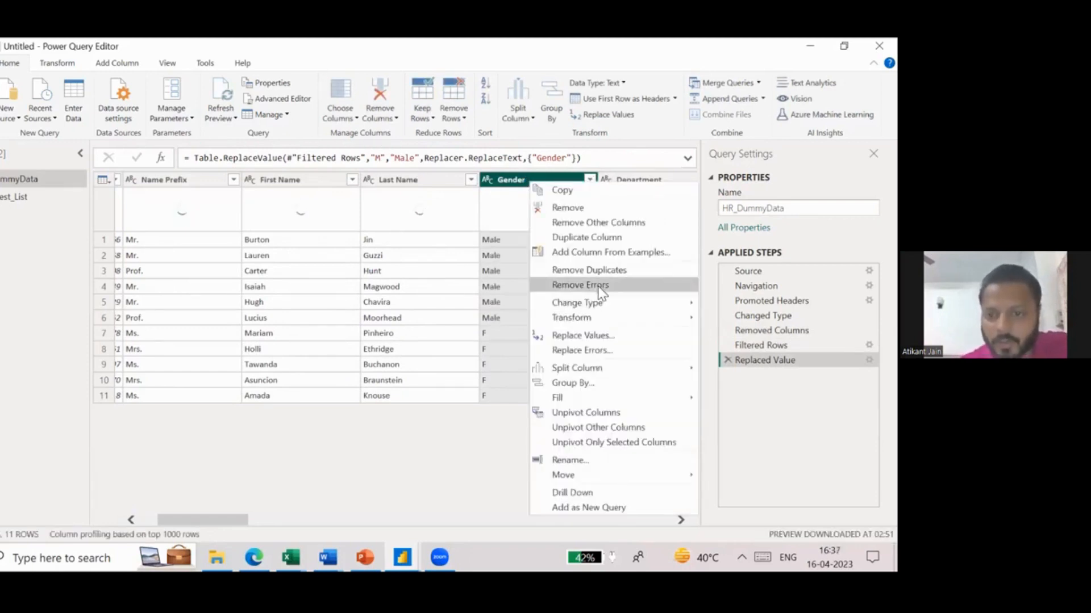
pyautogui.click(601, 337)
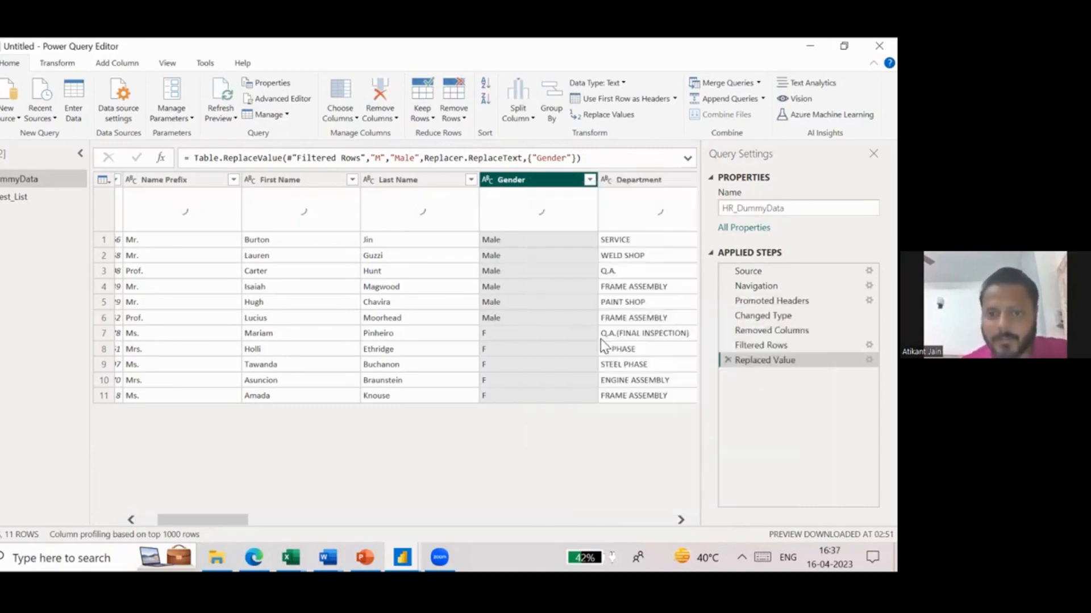
pyautogui.write('F')
pyautogui.press('Tab')
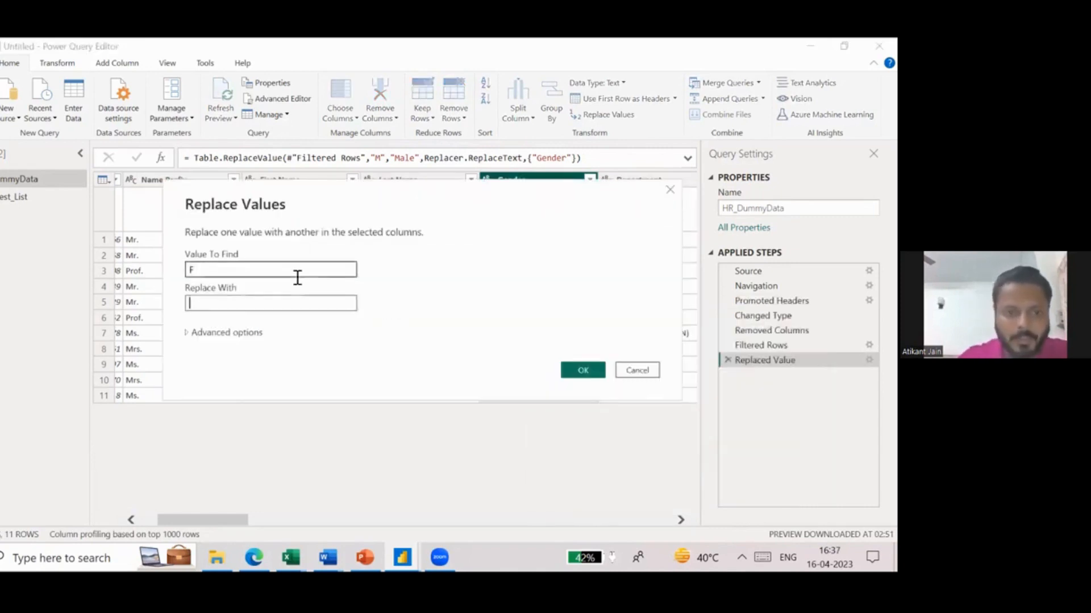
pyautogui.write('Female')
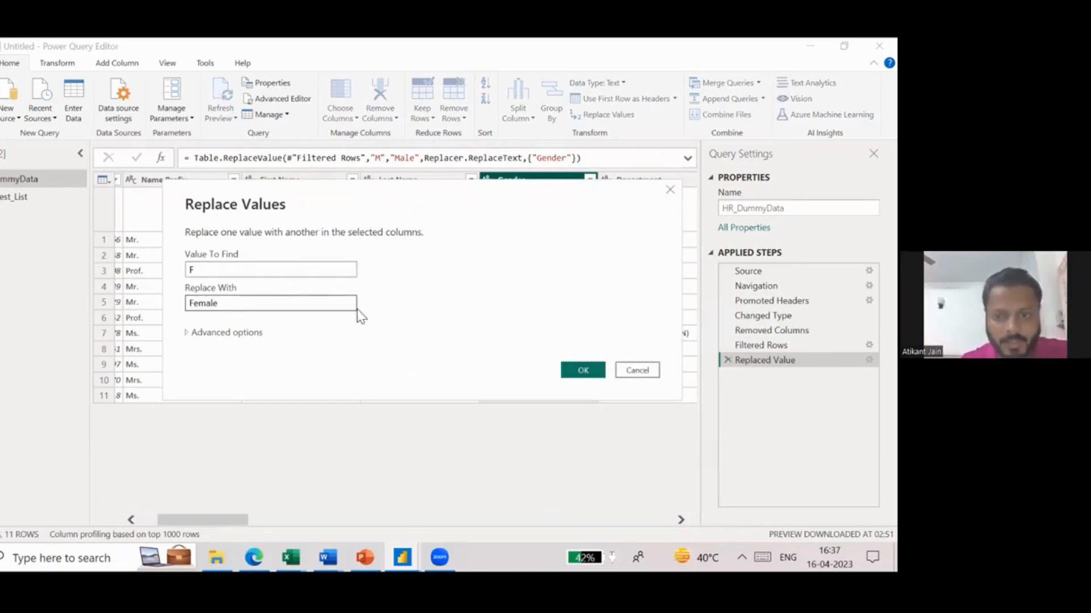
pyautogui.click(581, 371)
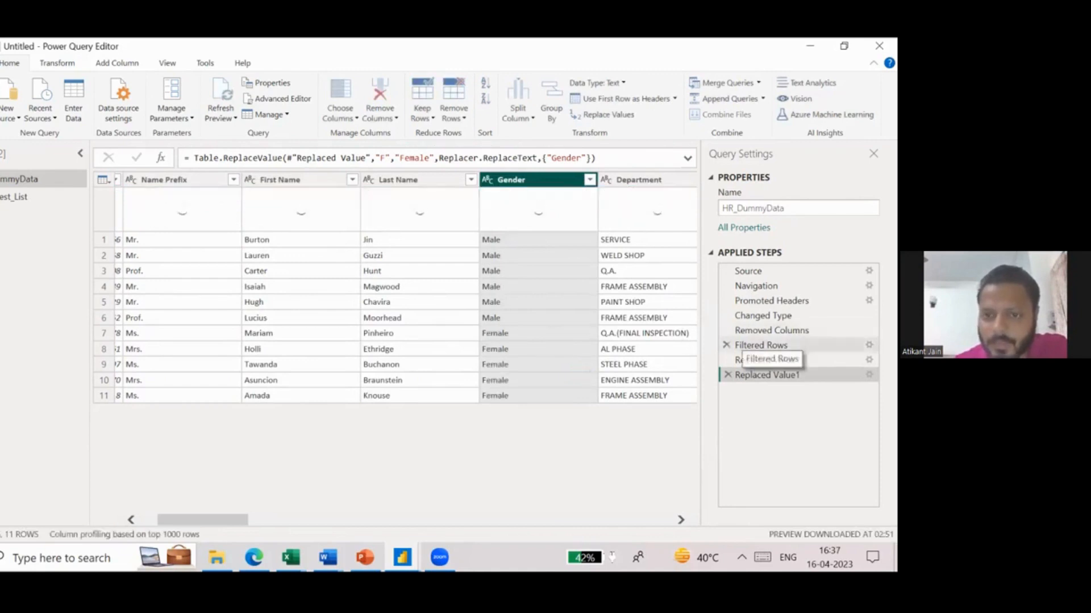
# - Delete the Filtered Rows step from the HR_DummyData query and inspect the Gender values in the first two rows
pyautogui.click(587, 317)
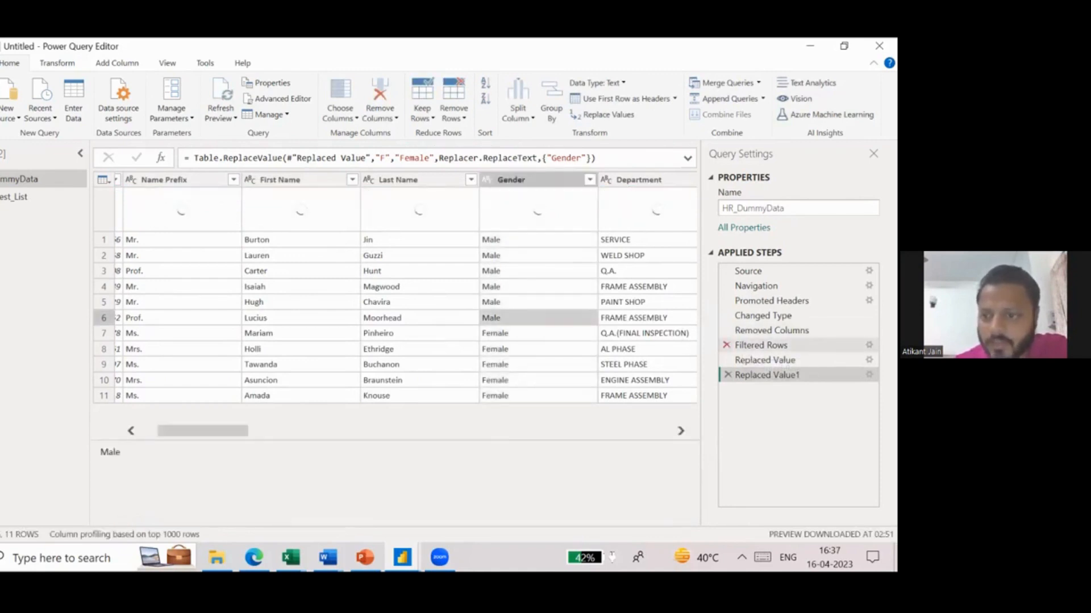
pyautogui.click(726, 345)
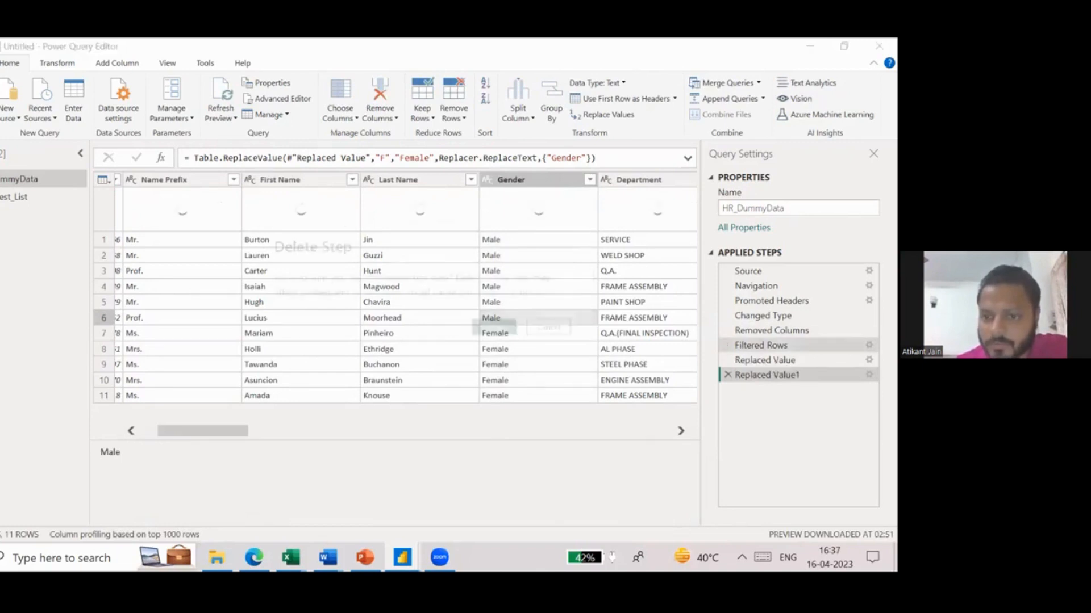
pyautogui.click(494, 324)
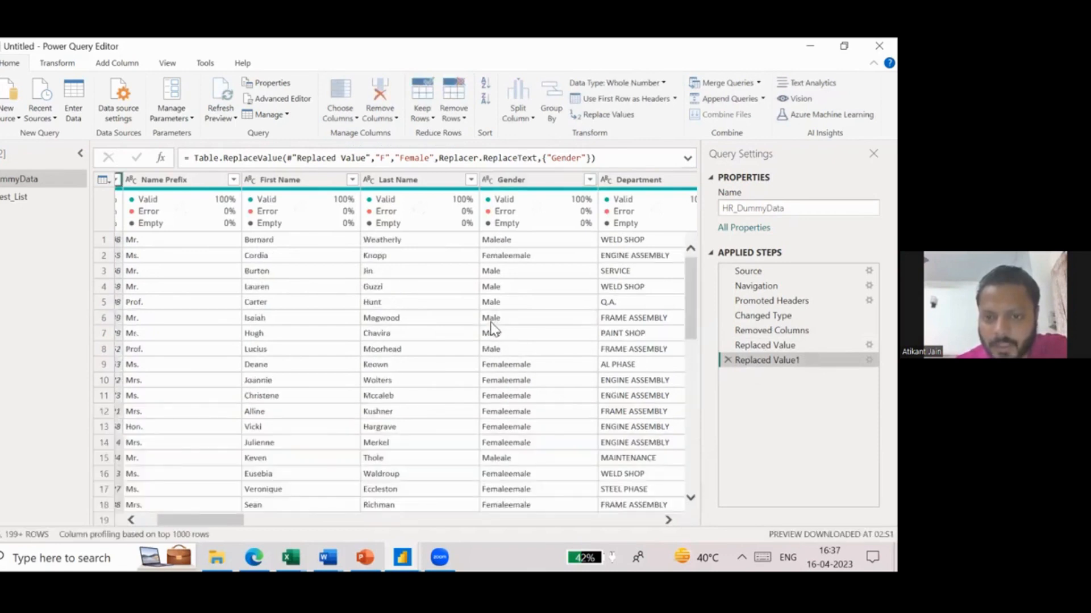
pyautogui.click(523, 257)
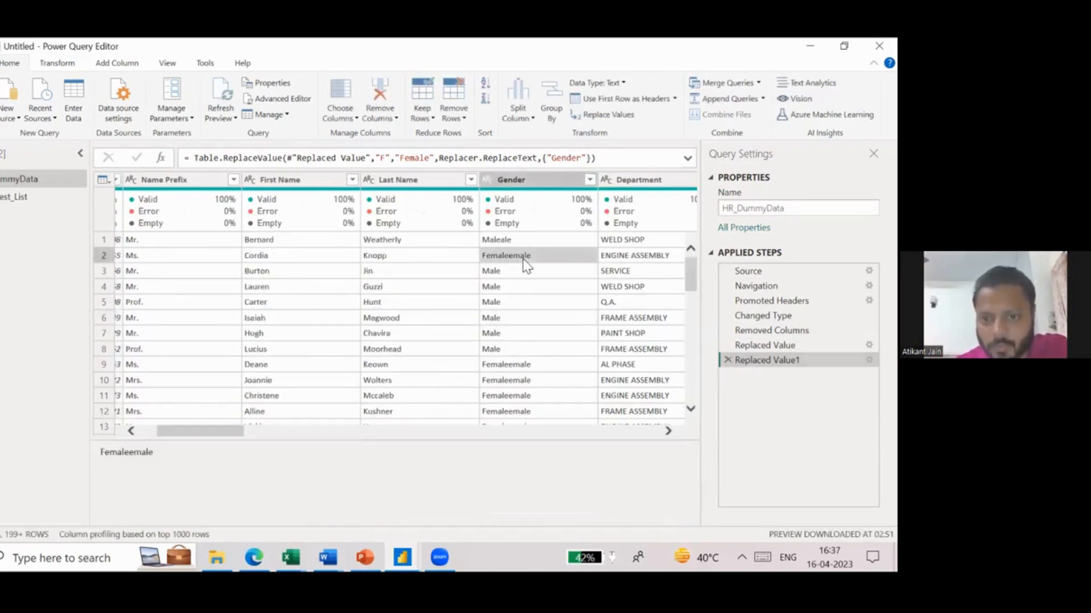
pyautogui.click(493, 241)
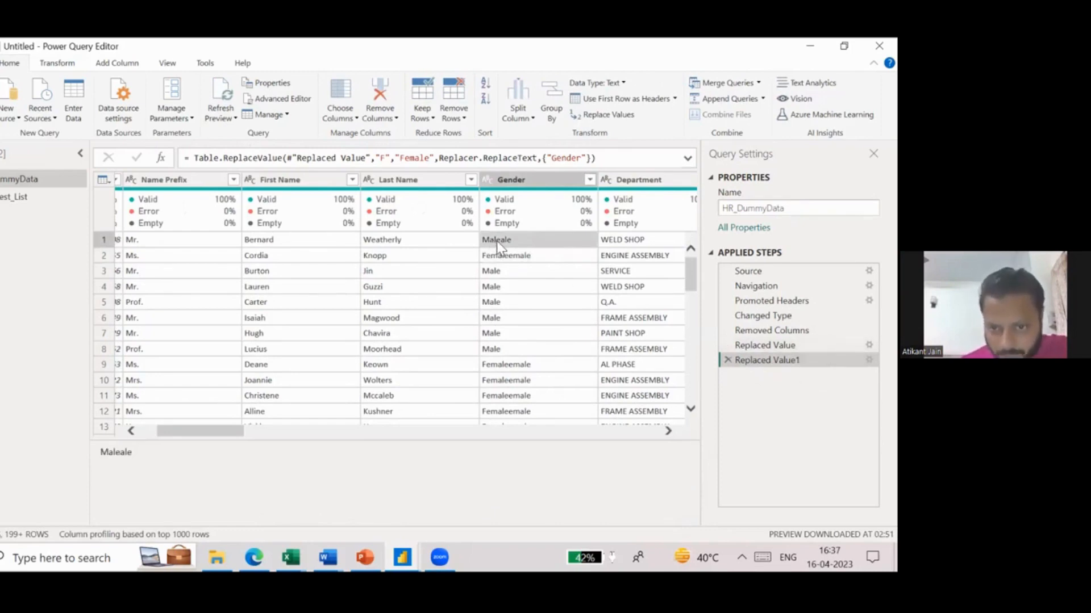
# - Replace the value Maleale with Male in the Gender column
pyautogui.click(515, 180)
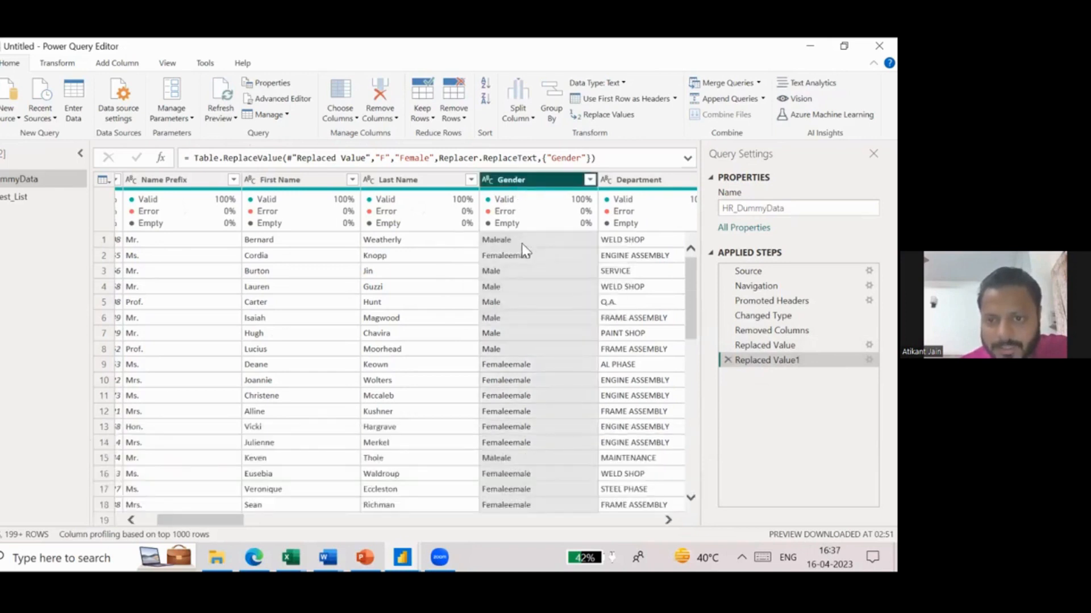
pyautogui.rightClick(535, 181)
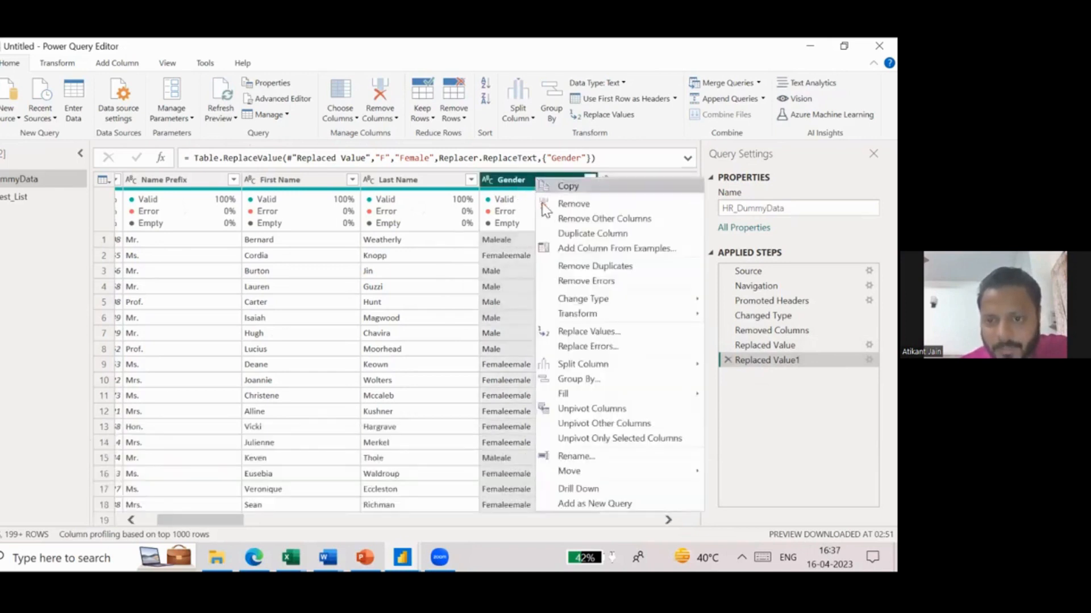
pyautogui.click(611, 332)
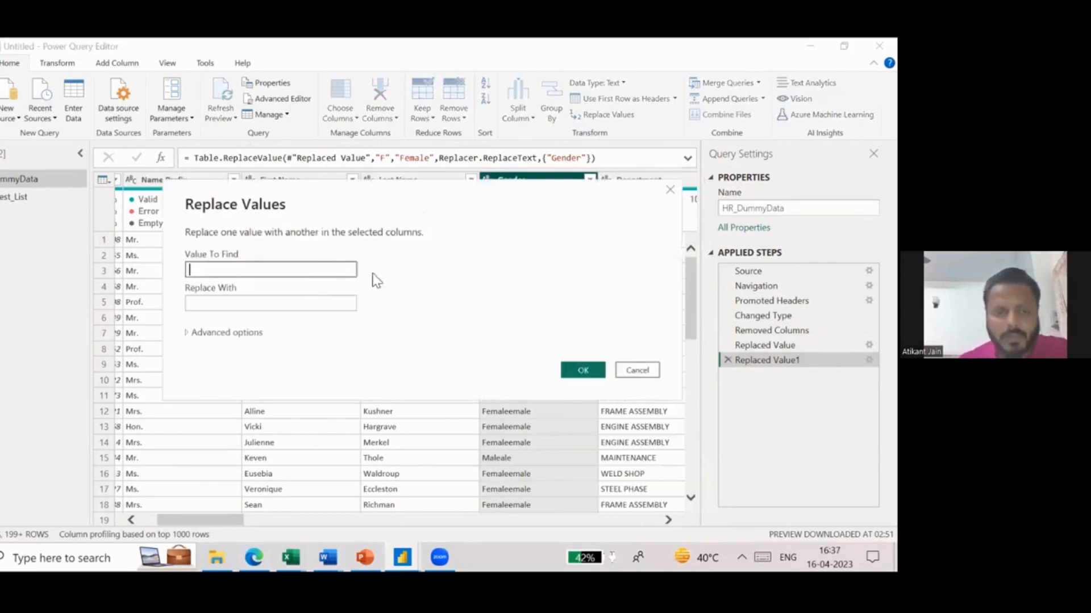
pyautogui.write('Maleale')
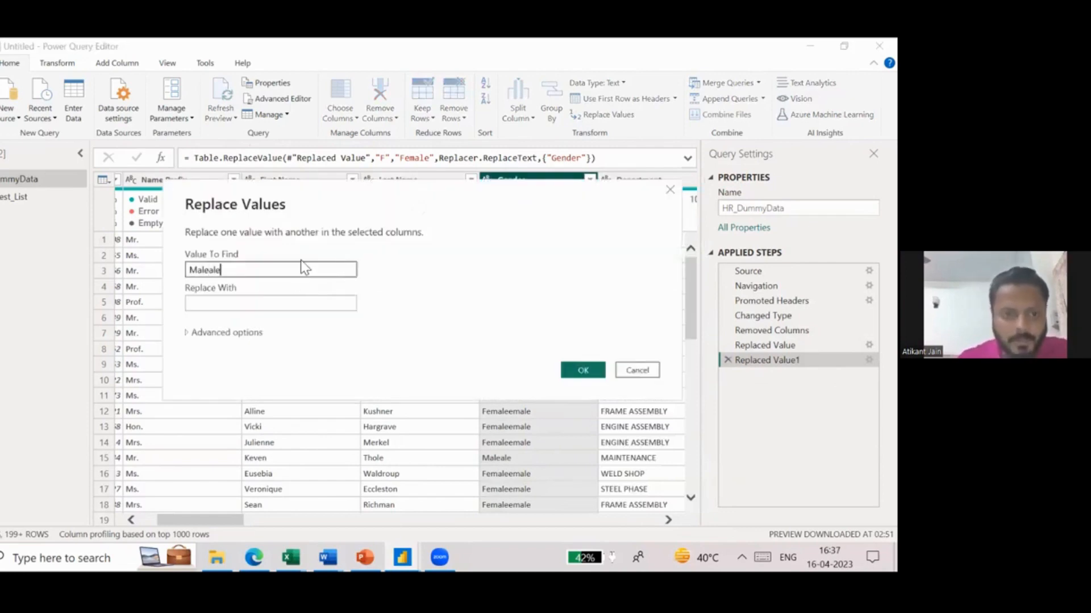
pyautogui.moveTo(312, 204); pyautogui.dragTo(214, 299)
pyautogui.click(152, 399)
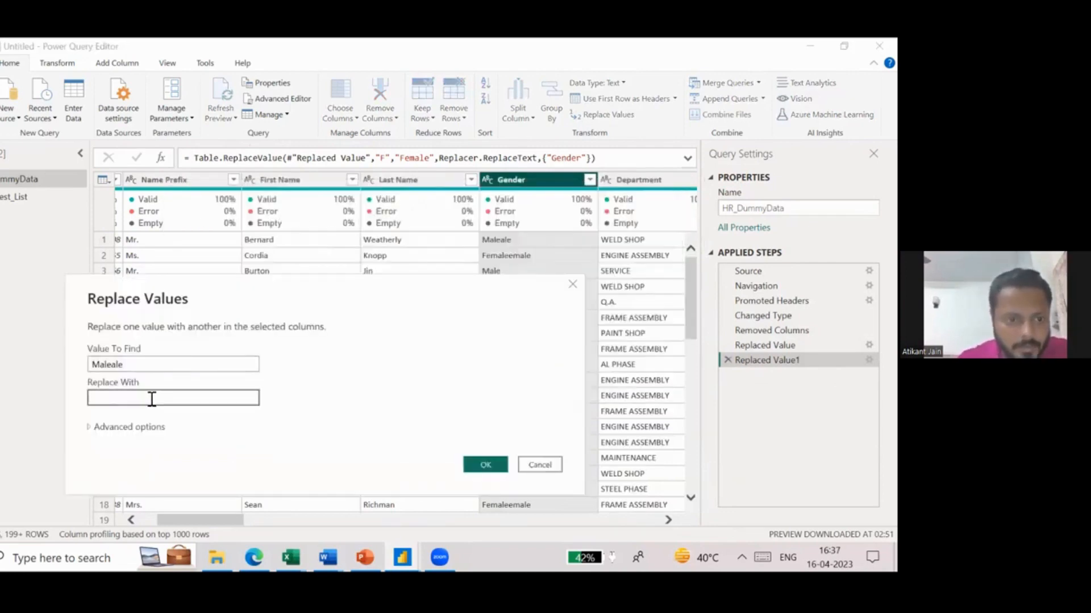
pyautogui.click(486, 469)
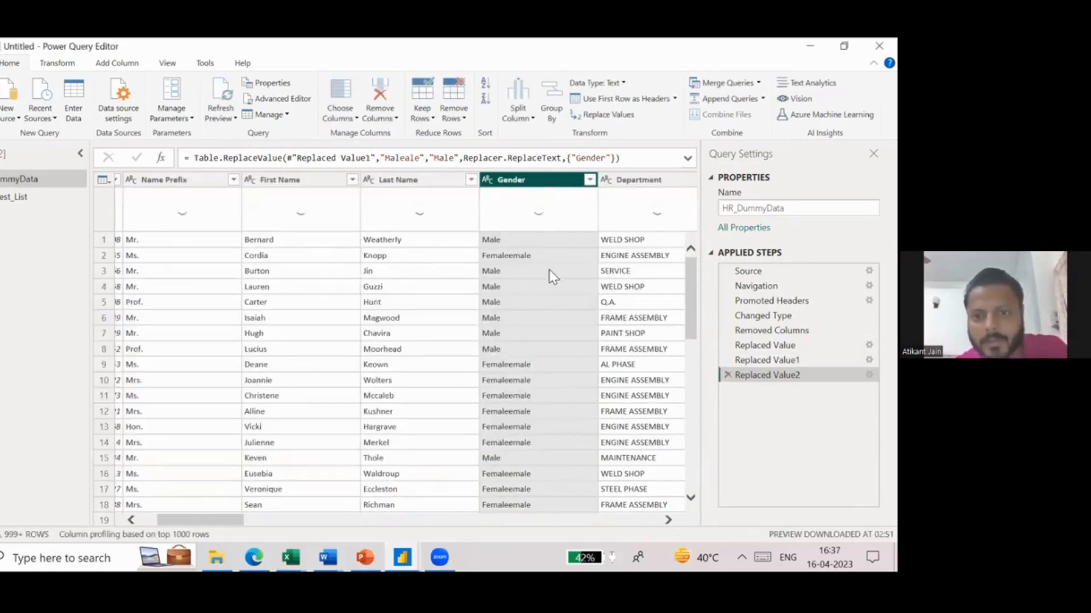
# - Replace the value Femaleemale with Female in the Gender column
pyautogui.rightClick(526, 185)
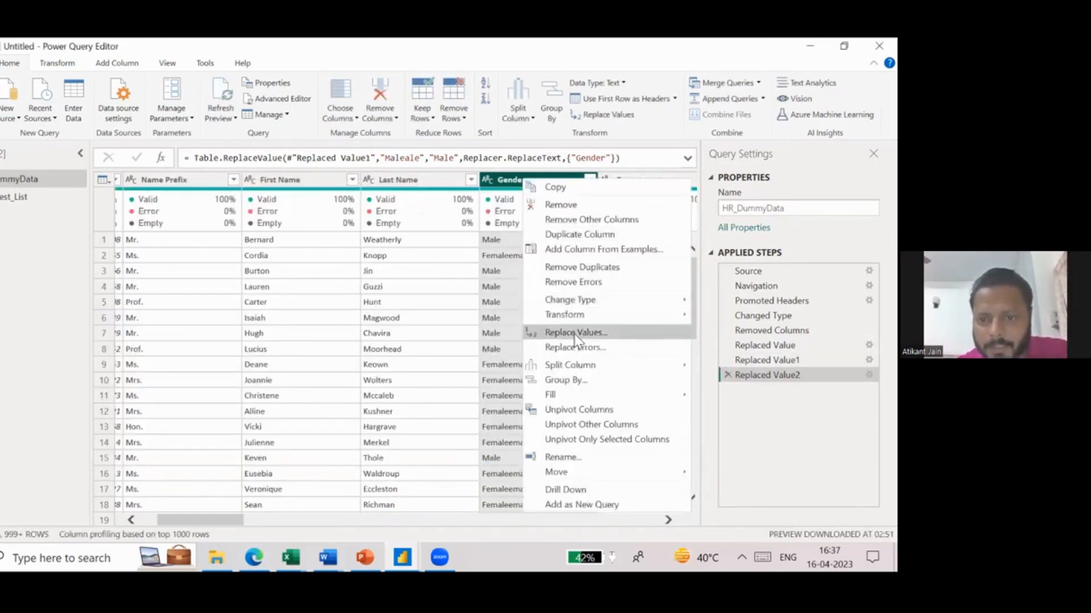
pyautogui.click(325, 258)
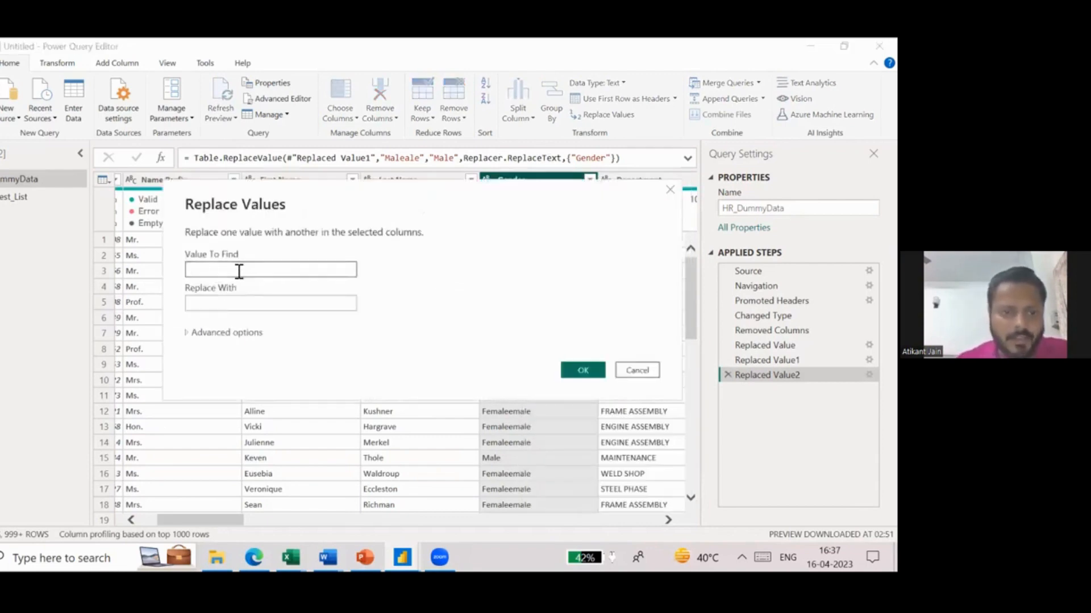
pyautogui.write('Female')
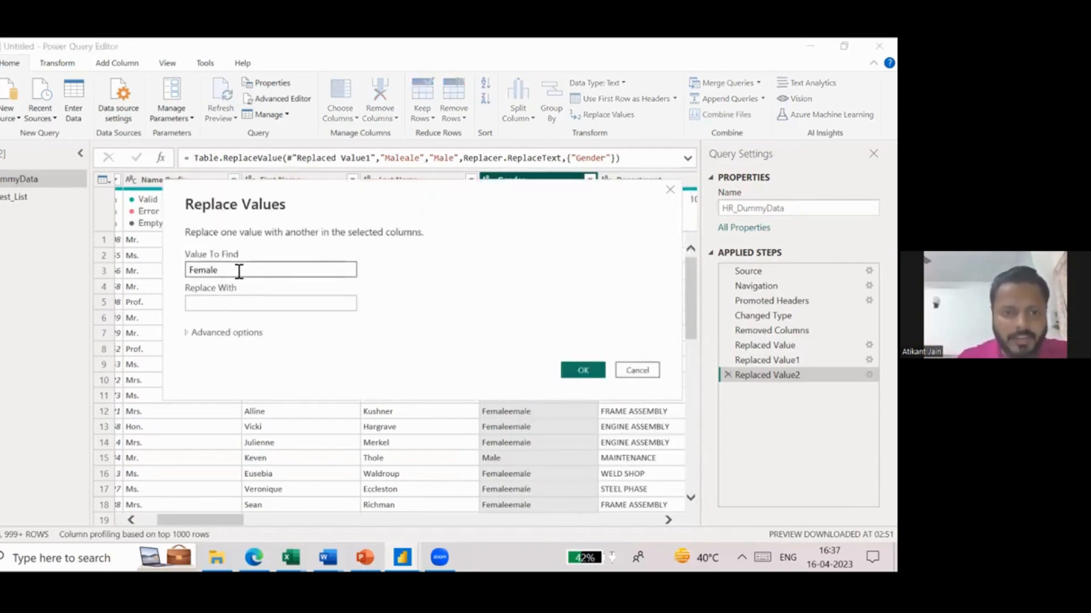
pyautogui.moveTo(318, 201); pyautogui.dragTo(318, 325)
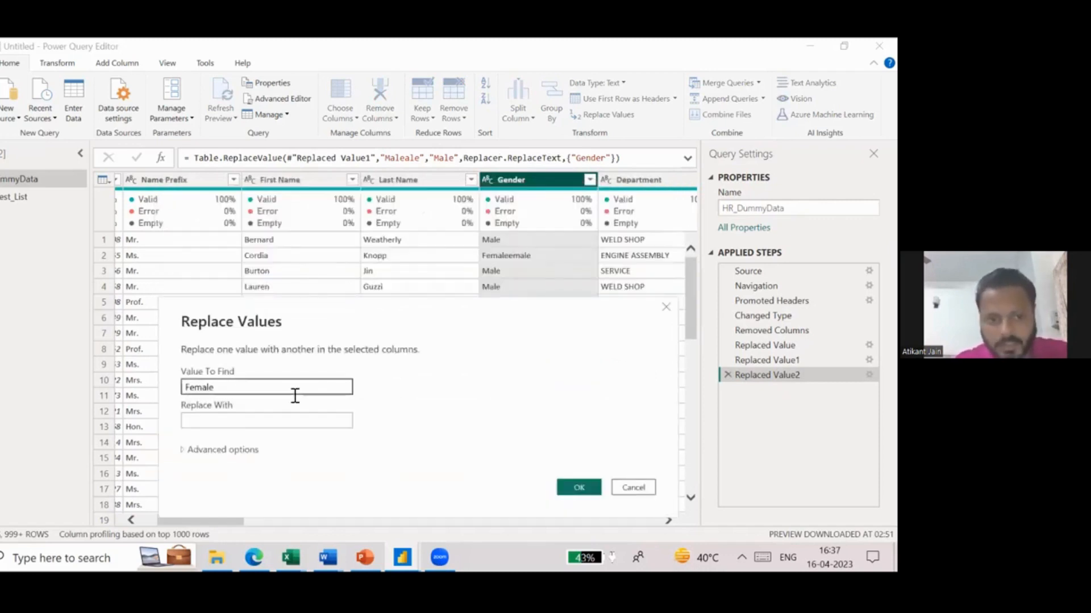
pyautogui.moveTo(265, 326); pyautogui.dragTo(161, 337)
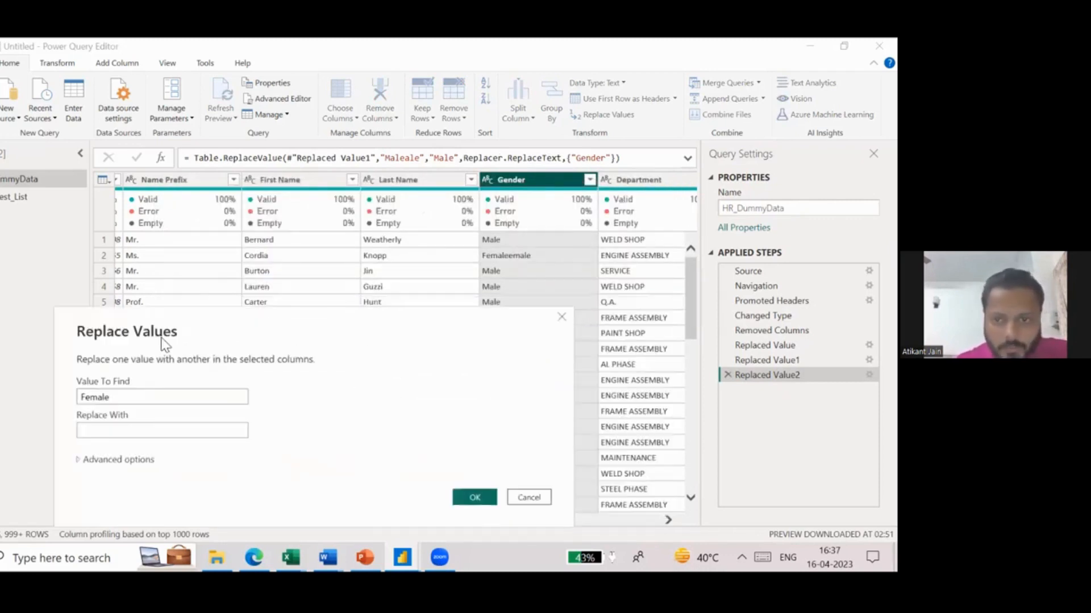
pyautogui.moveTo(164, 299); pyautogui.dragTo(100, 276)
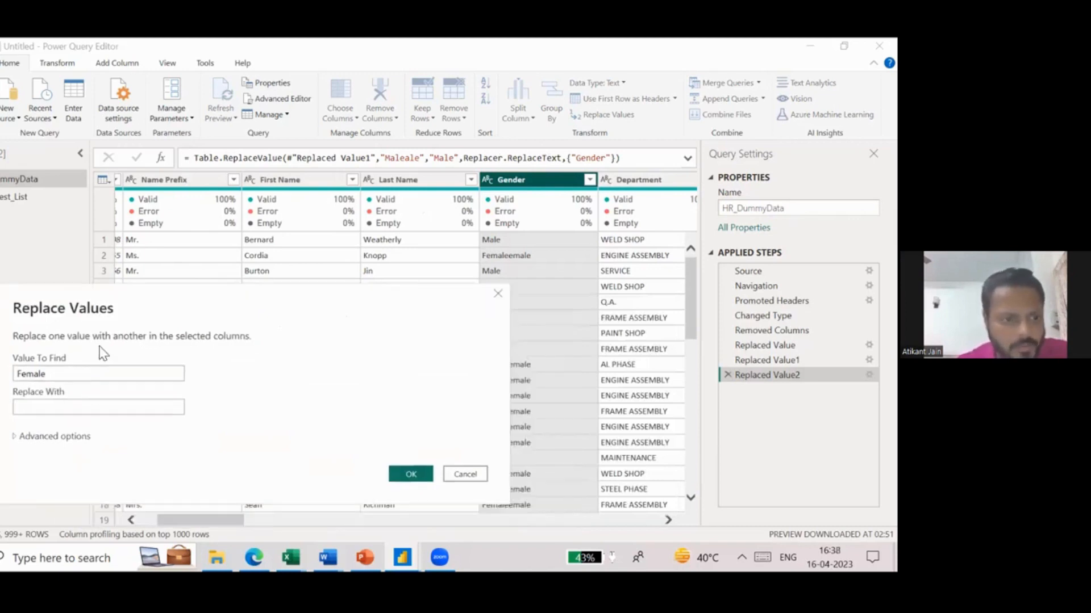
pyautogui.click(68, 374)
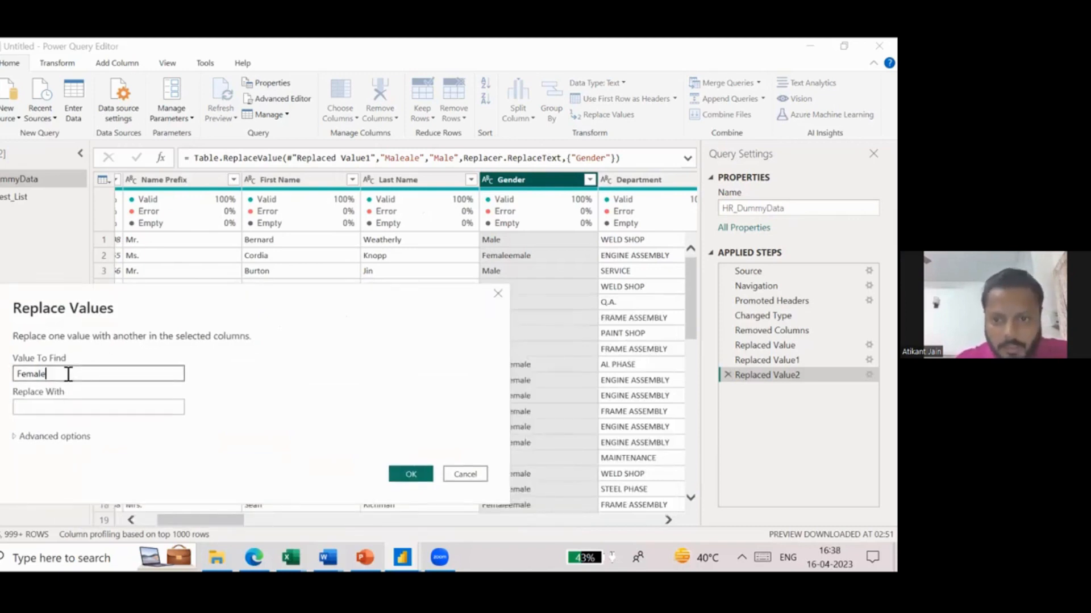
pyautogui.click(69, 406)
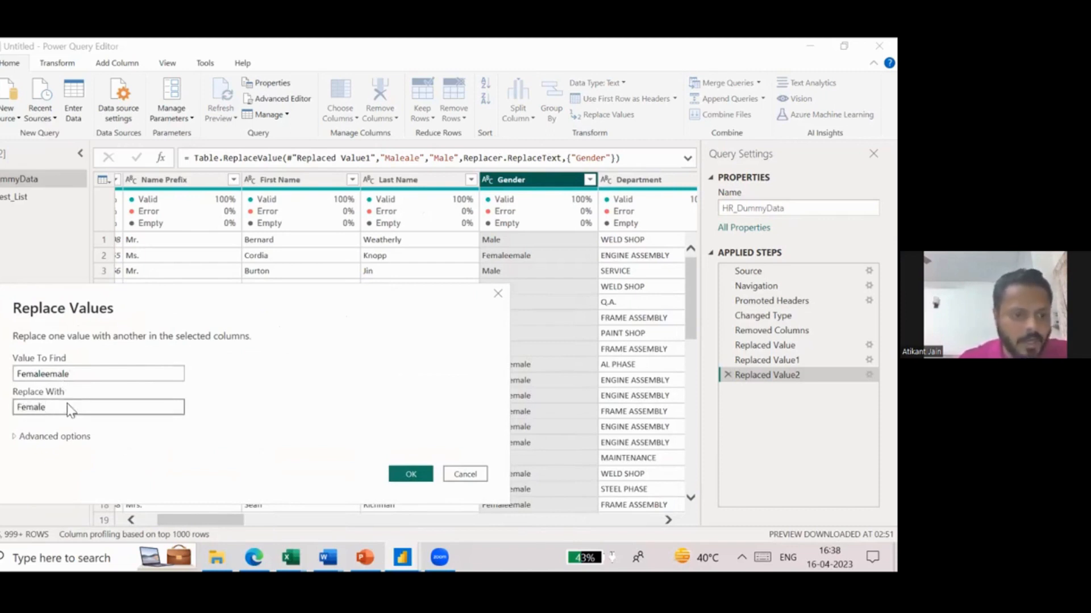
pyautogui.moveTo(296, 304); pyautogui.dragTo(260, 260)
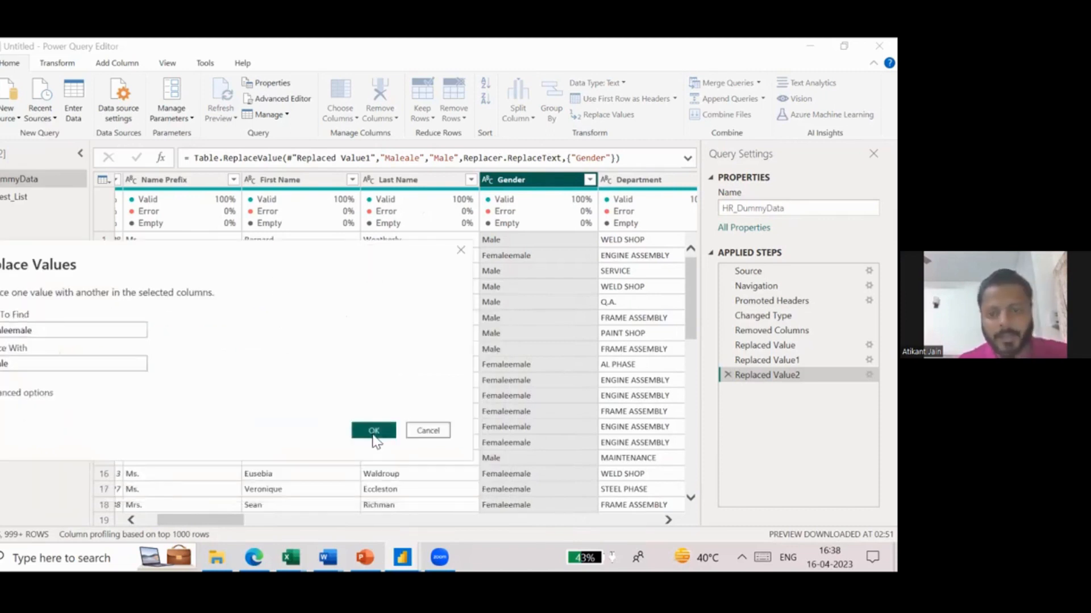
pyautogui.click(373, 435)
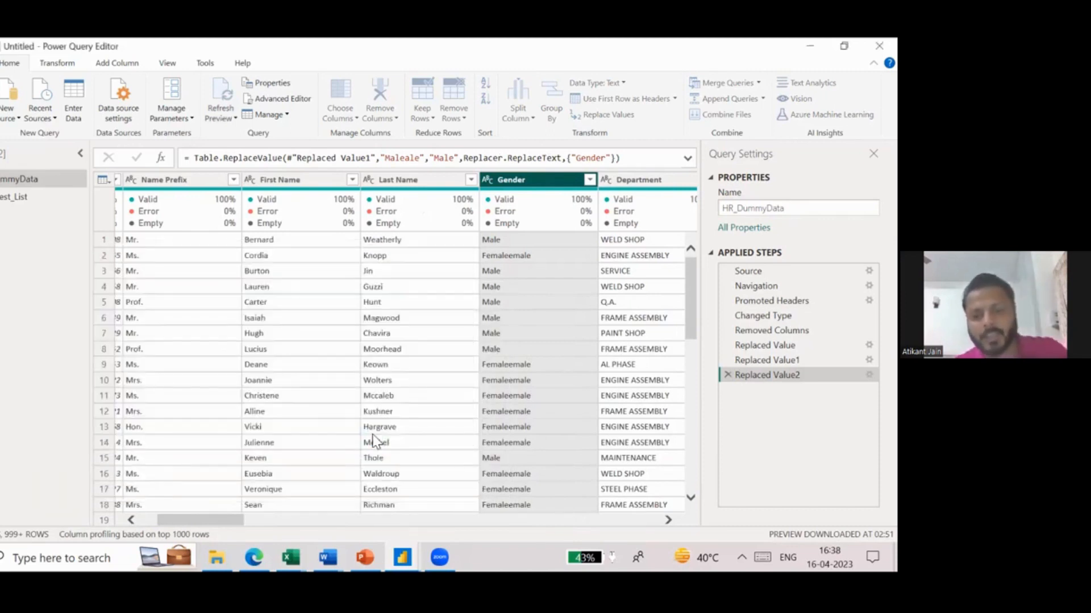
# - Confirm the Gender filter with all values selected, close Power Query Editor and apply the query changes
pyautogui.click(590, 180)
pyautogui.click(567, 416)
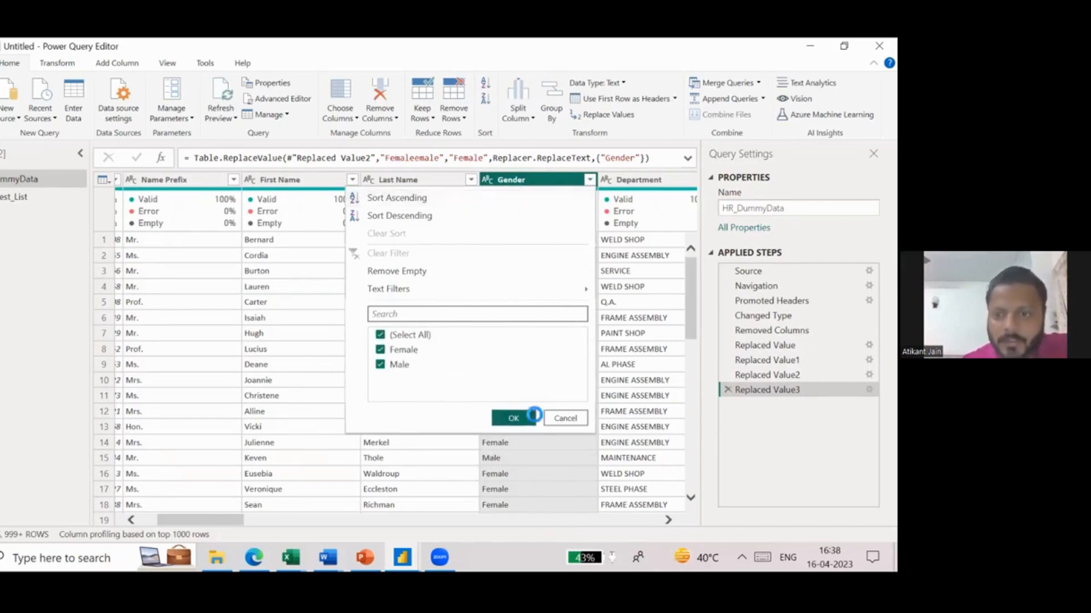
pyautogui.click(530, 417)
pyautogui.hscroll(6, 575, 401)
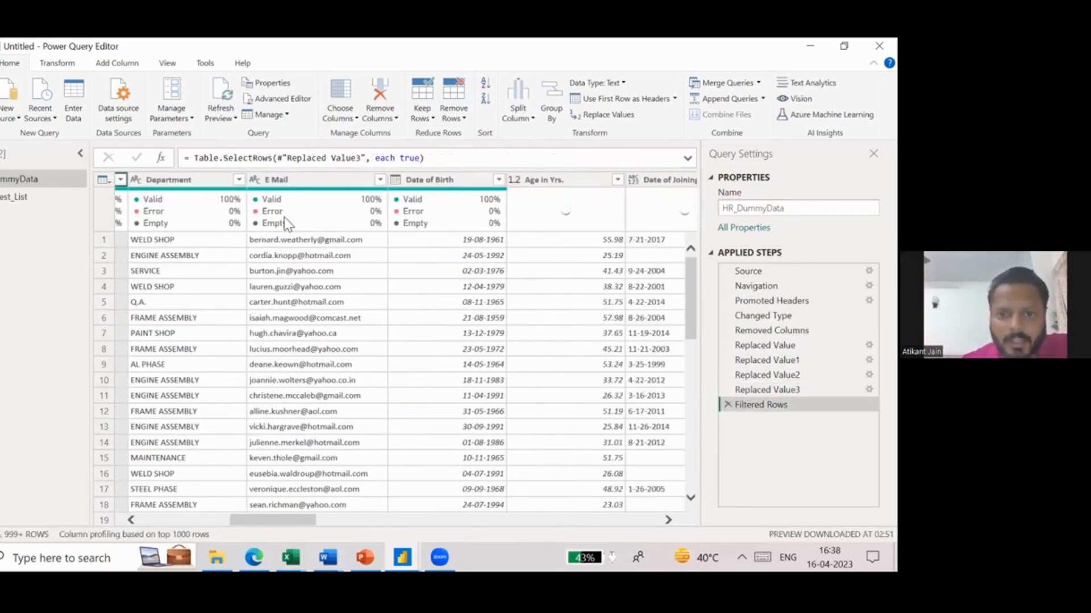
pyautogui.click(11, 132)
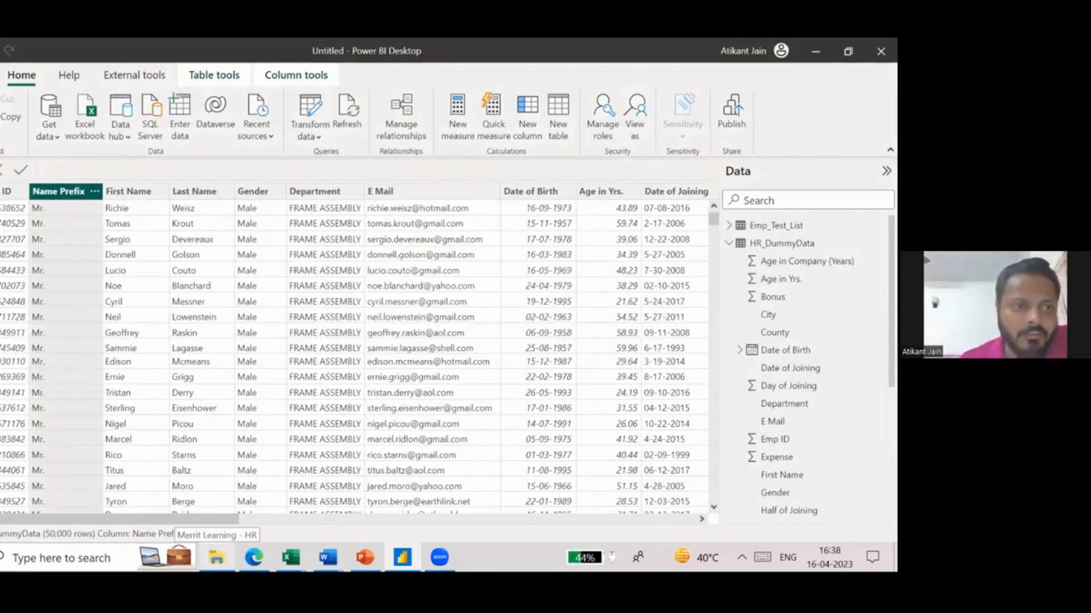
# - Switch to the report view and rename Page 2 as Dashboard
pyautogui.click(1, 170)
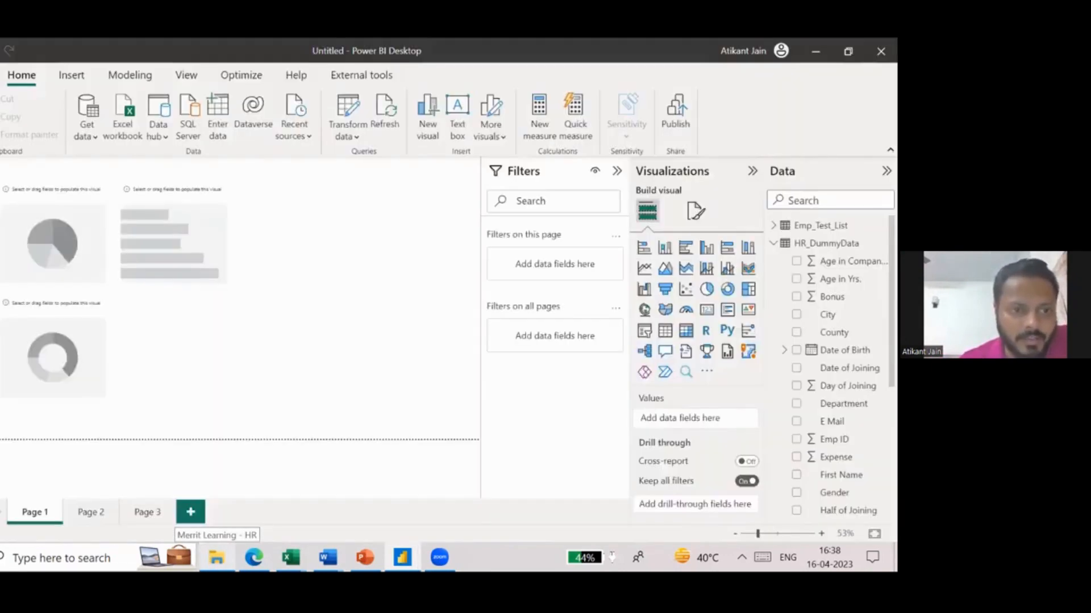
pyautogui.doubleClick(94, 513)
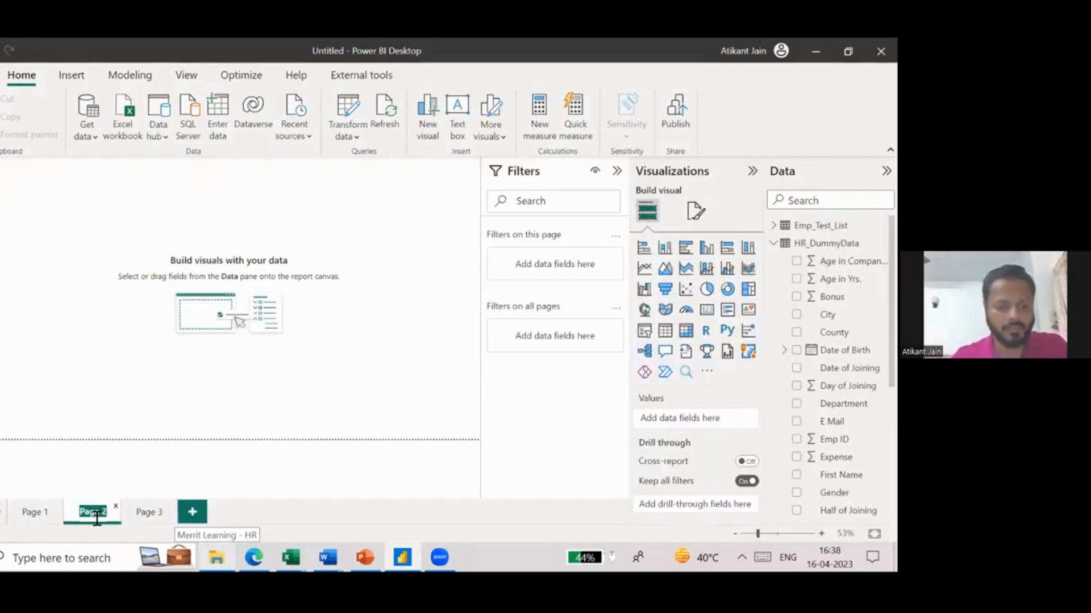
pyautogui.write('Dashboard')
pyautogui.press('Return')
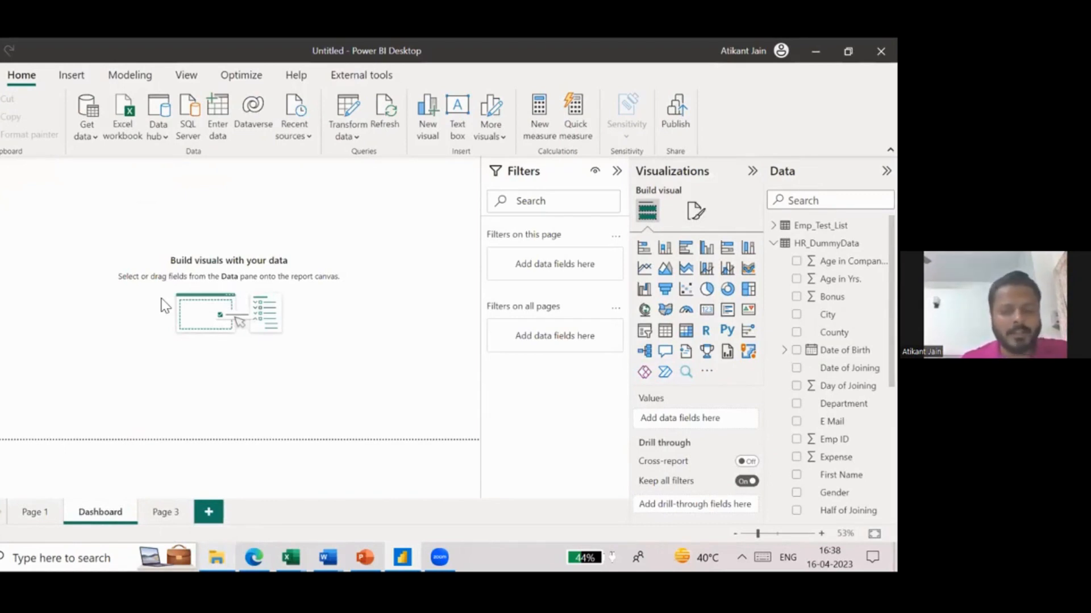
# - Insert a stacked bar chart on the Dashboard page and look up the Department field by searching for depart
pyautogui.click(647, 254)
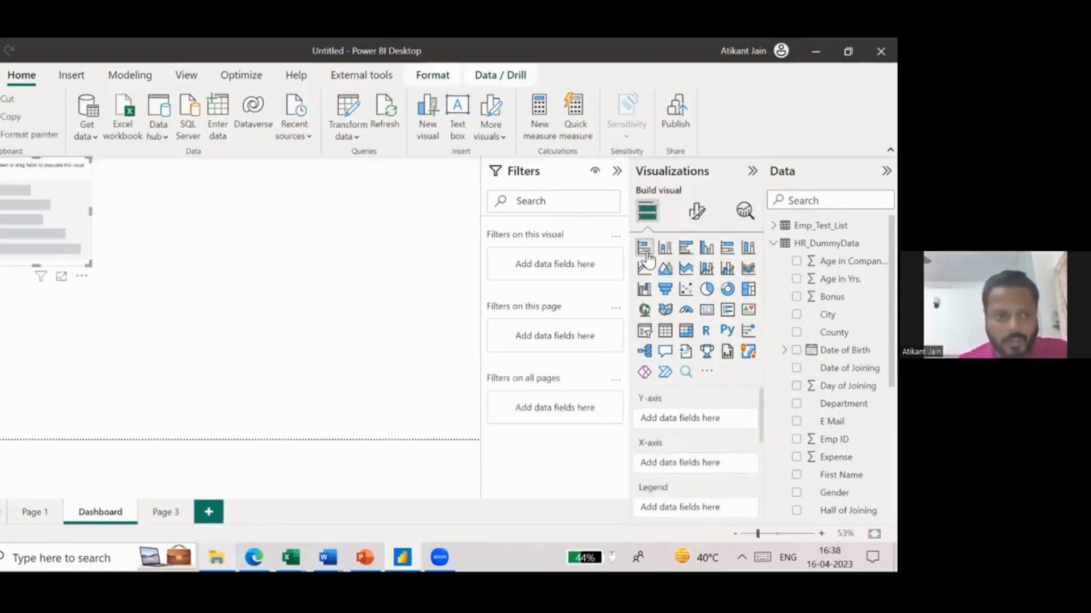
pyautogui.write('depart')
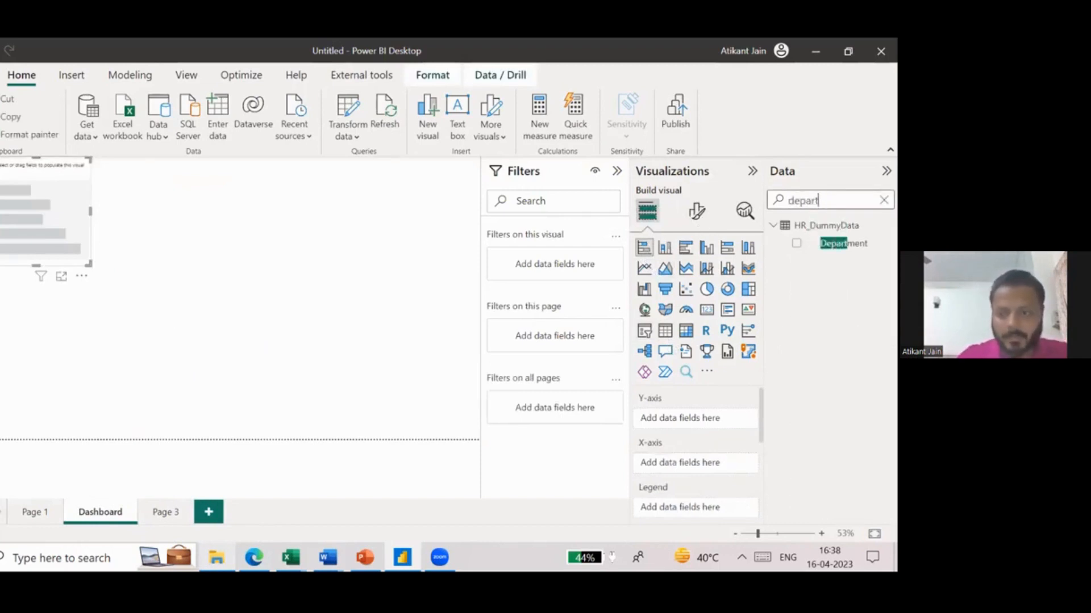
pyautogui.hotkey('ctrl', 'a')
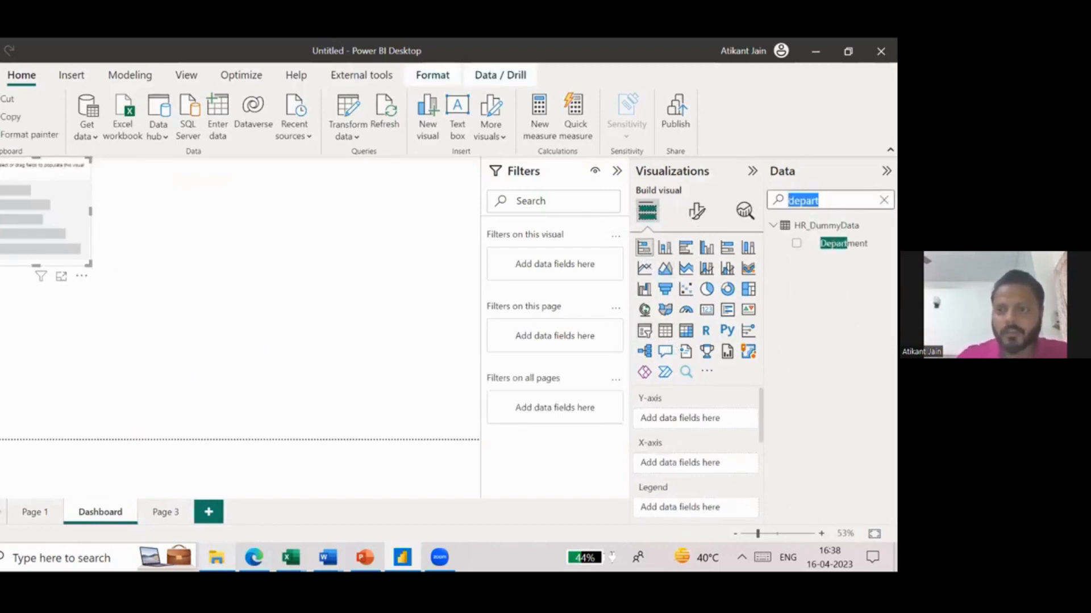
pyautogui.press('BackSpace')
pyautogui.scroll(-3, 835, 369)
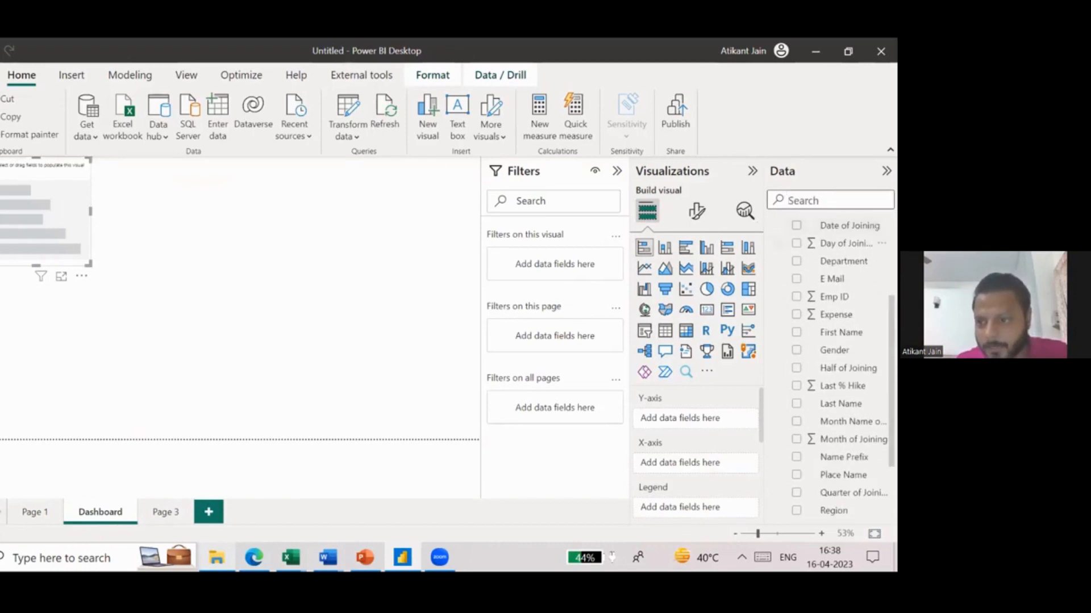
pyautogui.moveTo(843, 260); pyautogui.dragTo(119, 274)
pyautogui.press('Delete')
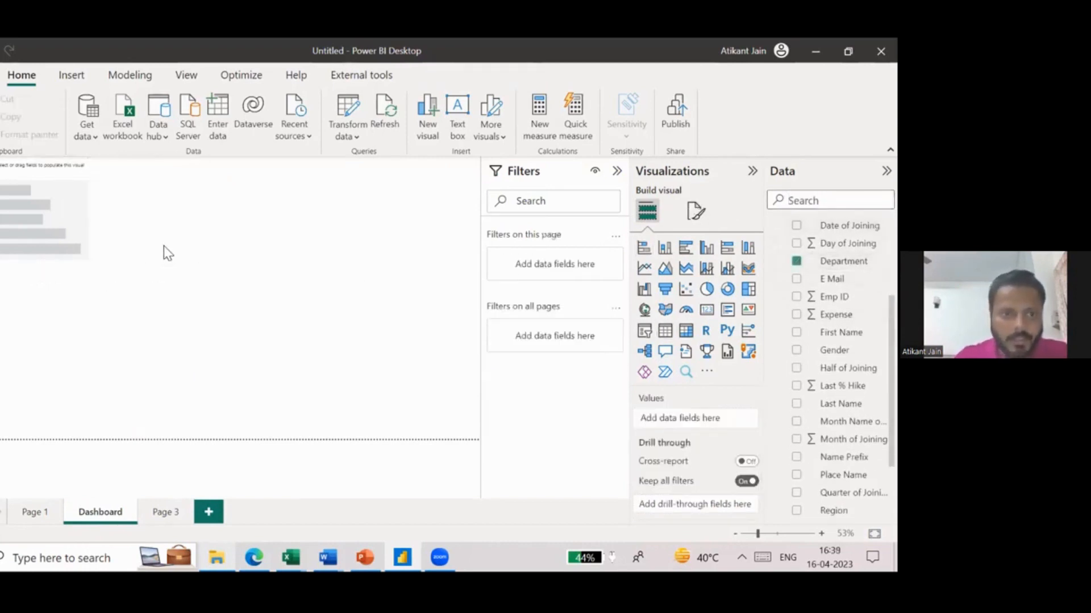
pyautogui.moveTo(844, 261); pyautogui.dragTo(42, 224)
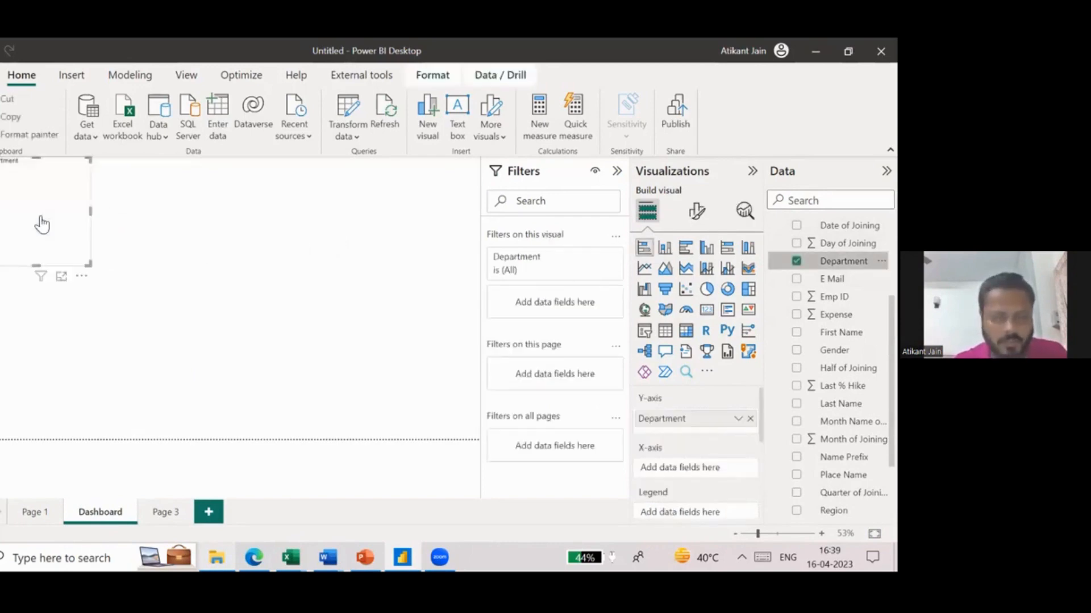
pyautogui.click(796, 261)
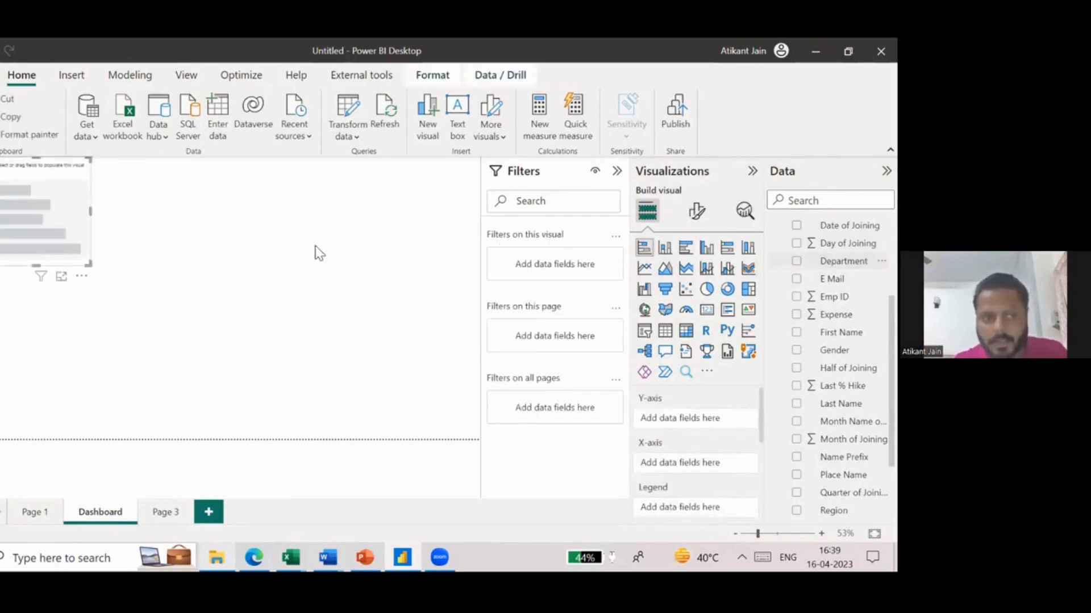
# - Assign Department to the bar chart's Y-axis and Salary to its X-axis
pyautogui.moveTo(844, 261); pyautogui.dragTo(708, 393)
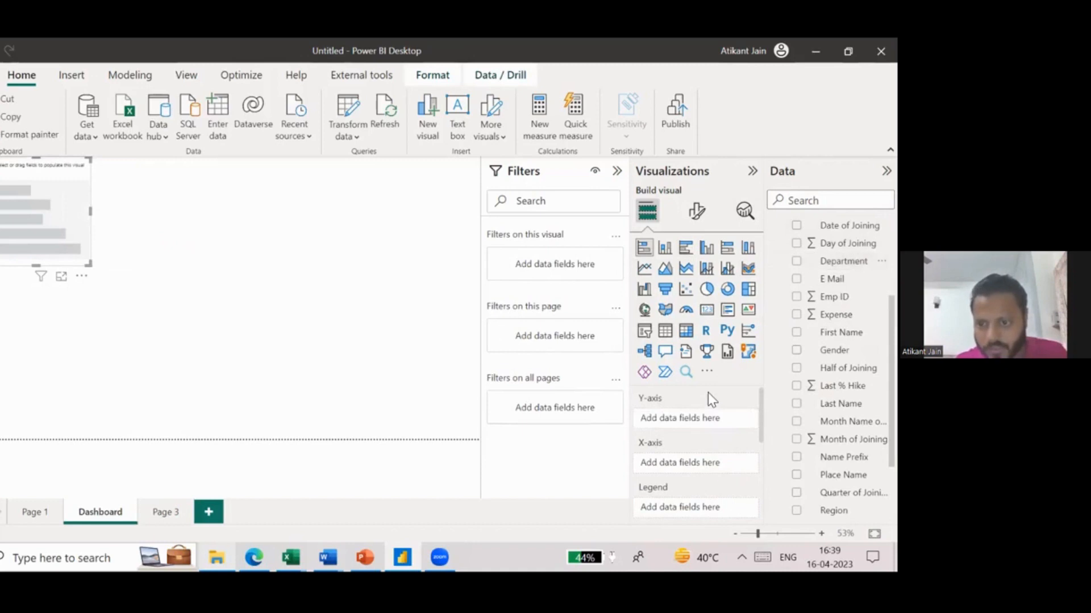
pyautogui.moveTo(844, 261); pyautogui.dragTo(710, 414)
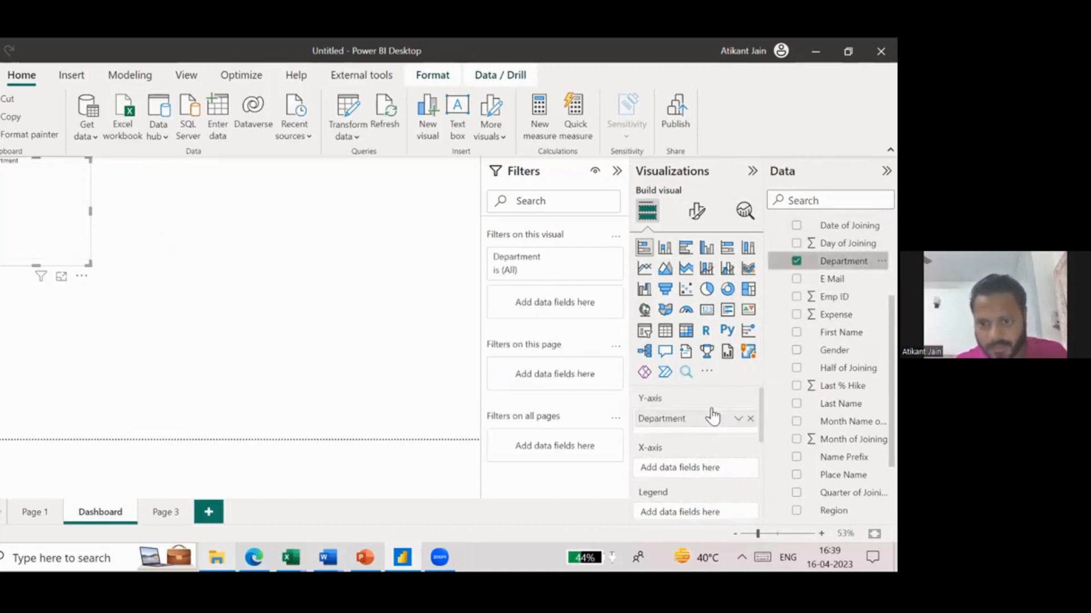
pyautogui.click(827, 200)
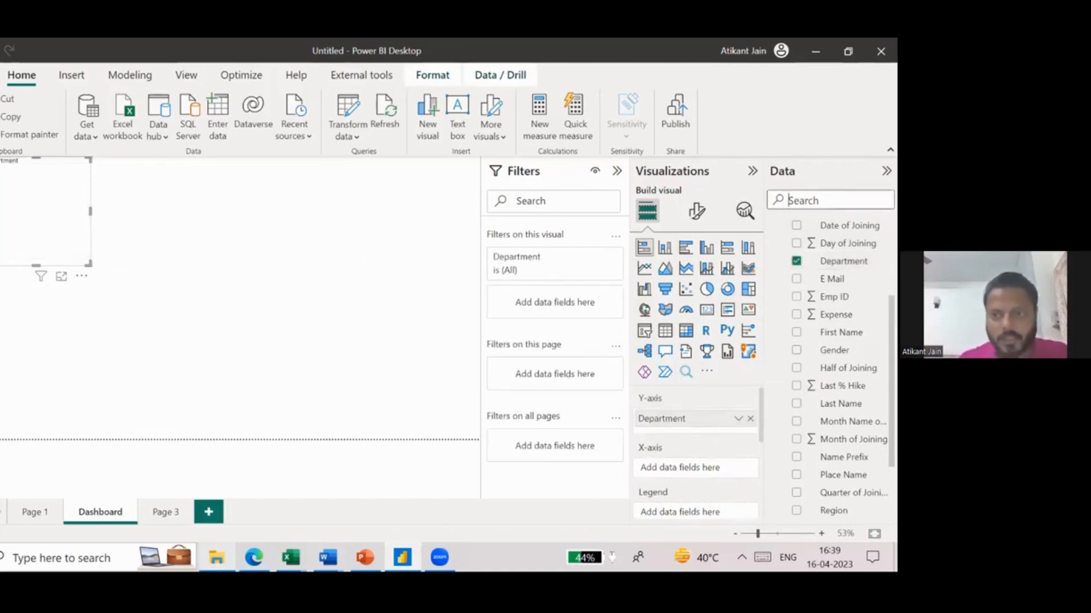
pyautogui.write('salary')
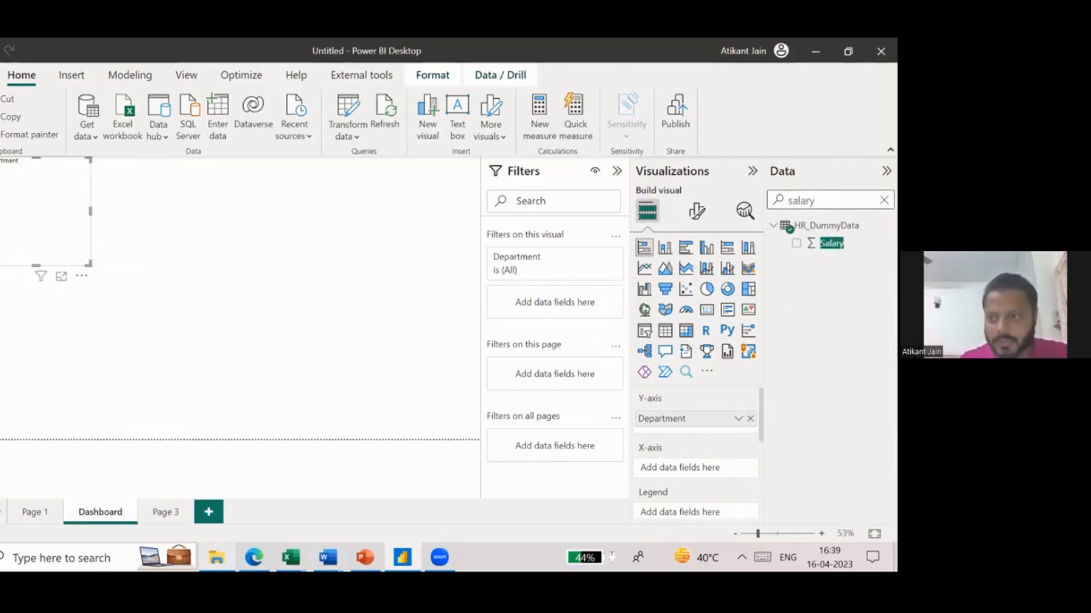
pyautogui.hotkey('ctrl', 'a')
pyautogui.press('BackSpace')
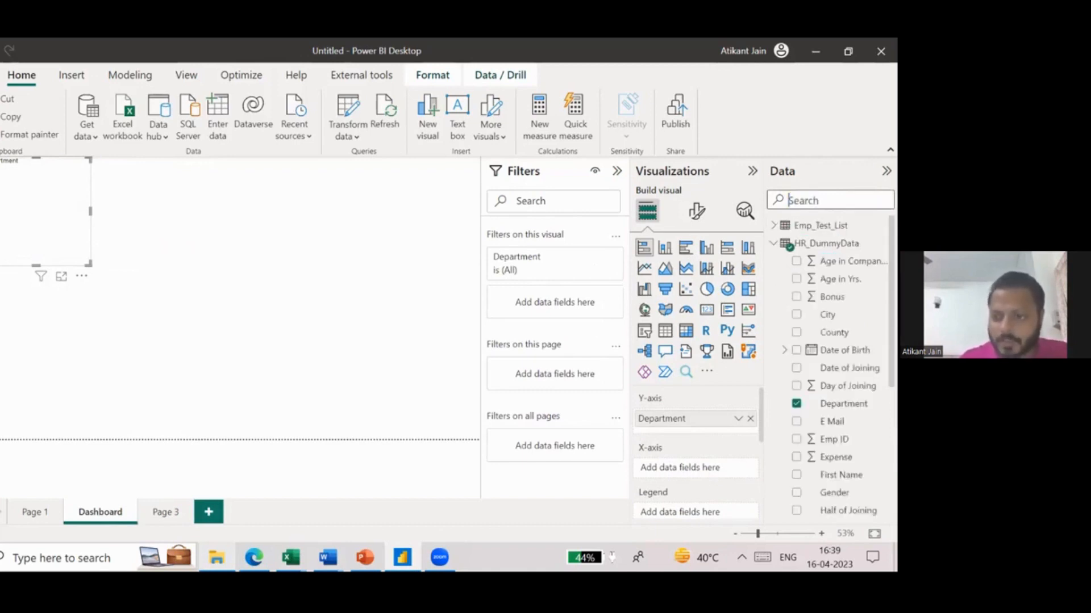
pyautogui.scroll(-4, 845, 386)
pyautogui.scroll(4, 845, 386)
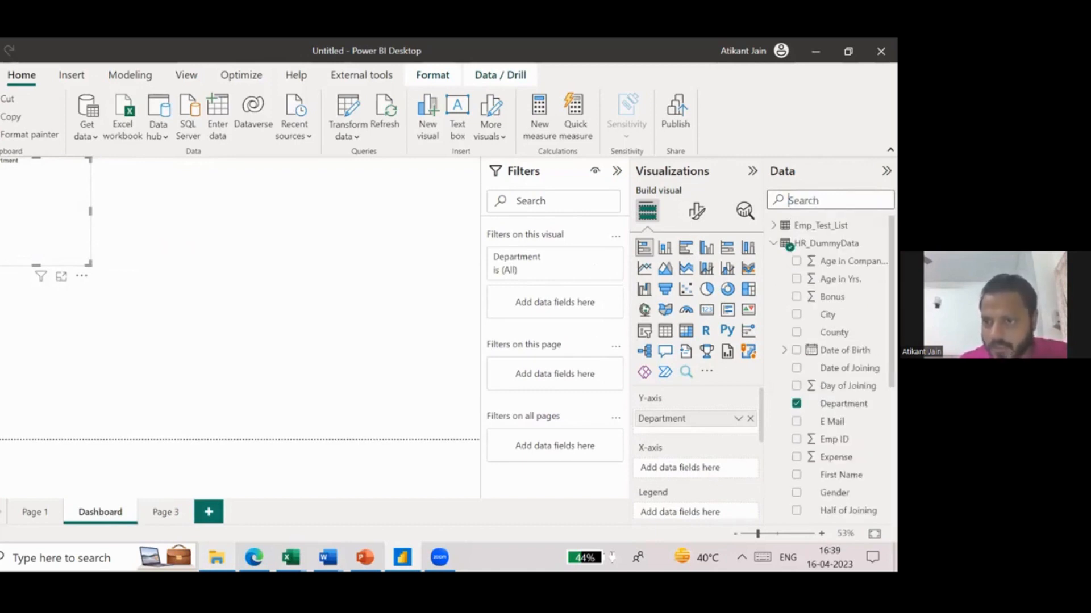
pyautogui.write('salary')
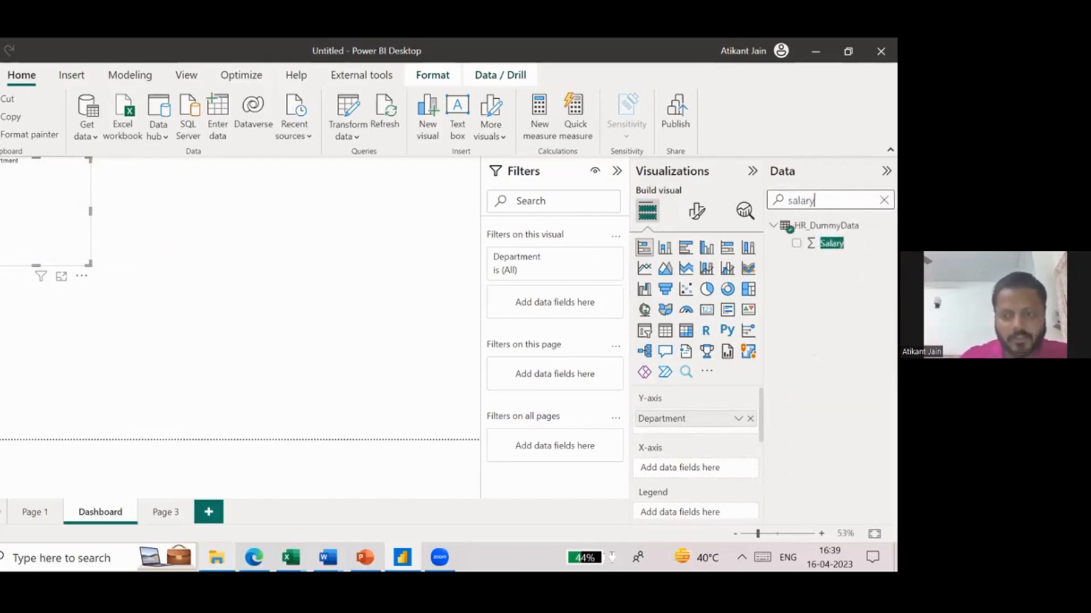
pyautogui.moveTo(831, 243); pyautogui.dragTo(714, 476)
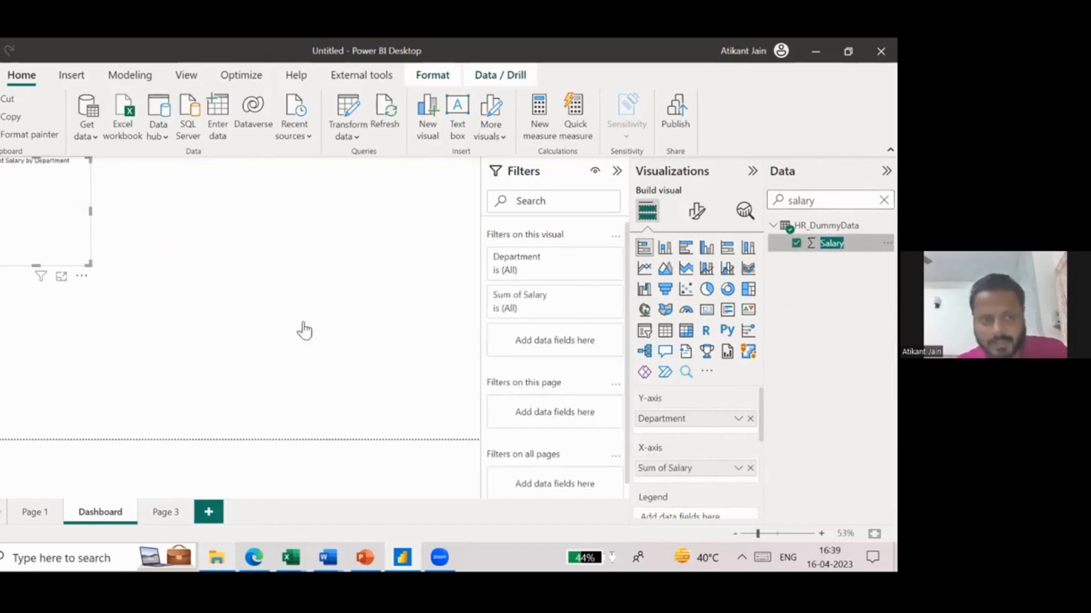
# - Enlarge the salary-by-department bar chart and shift it slightly inward from the page corner
pyautogui.moveTo(213, 287); pyautogui.dragTo(210, 316)
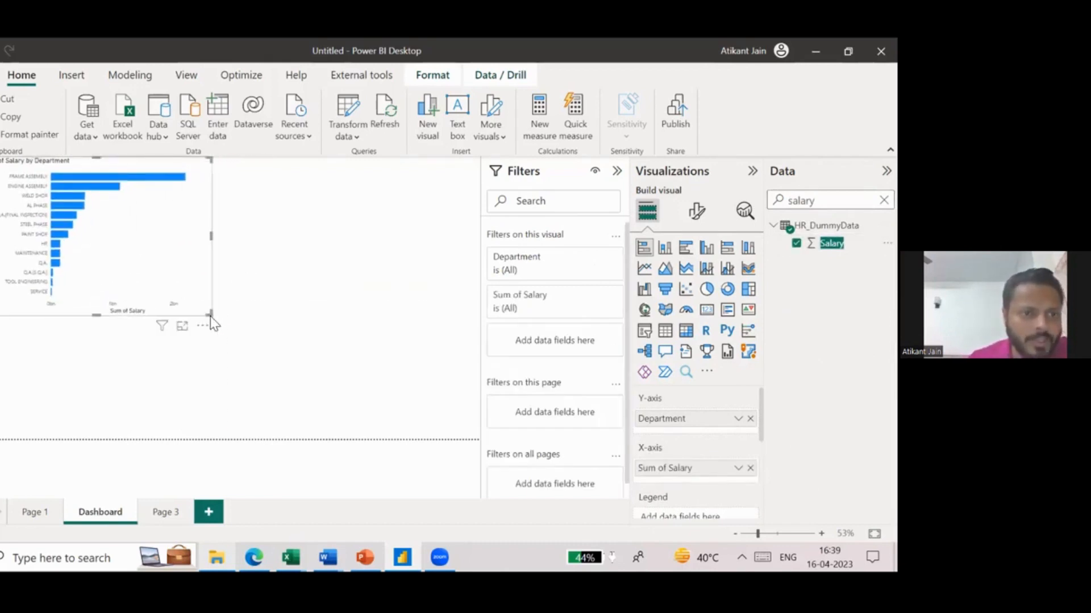
pyautogui.moveTo(196, 263); pyautogui.dragTo(206, 277)
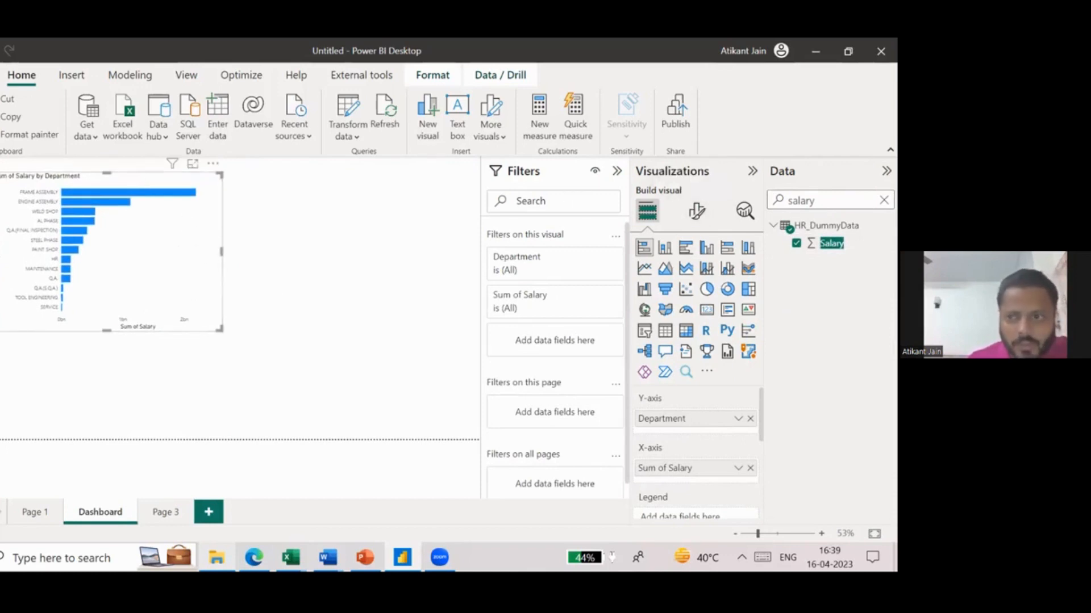
# - Format the bar chart's Y-axis values as bold and dark blue
pyautogui.click(702, 216)
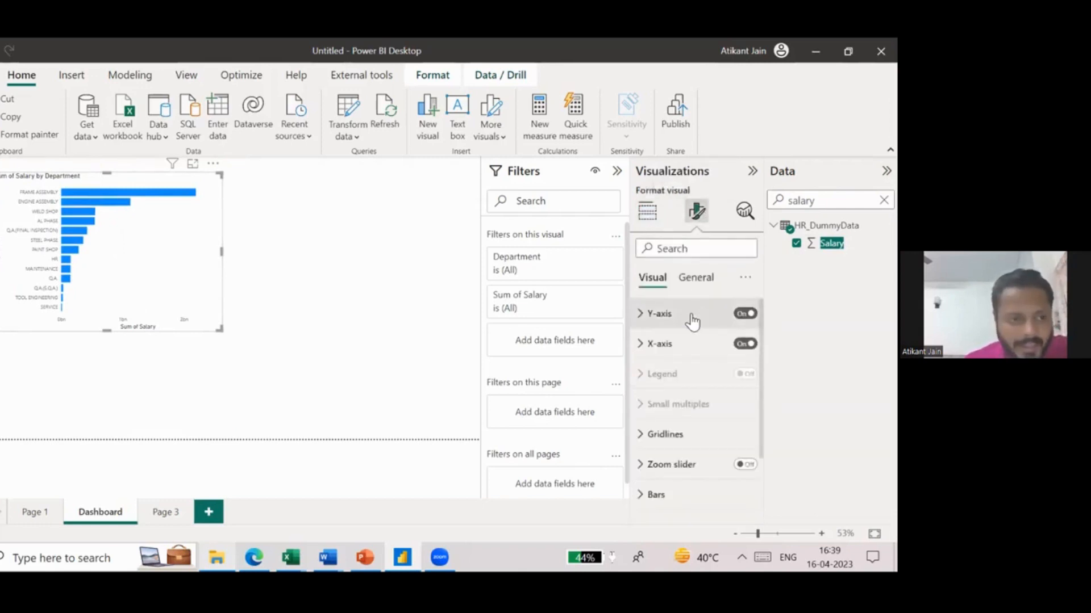
pyautogui.click(692, 322)
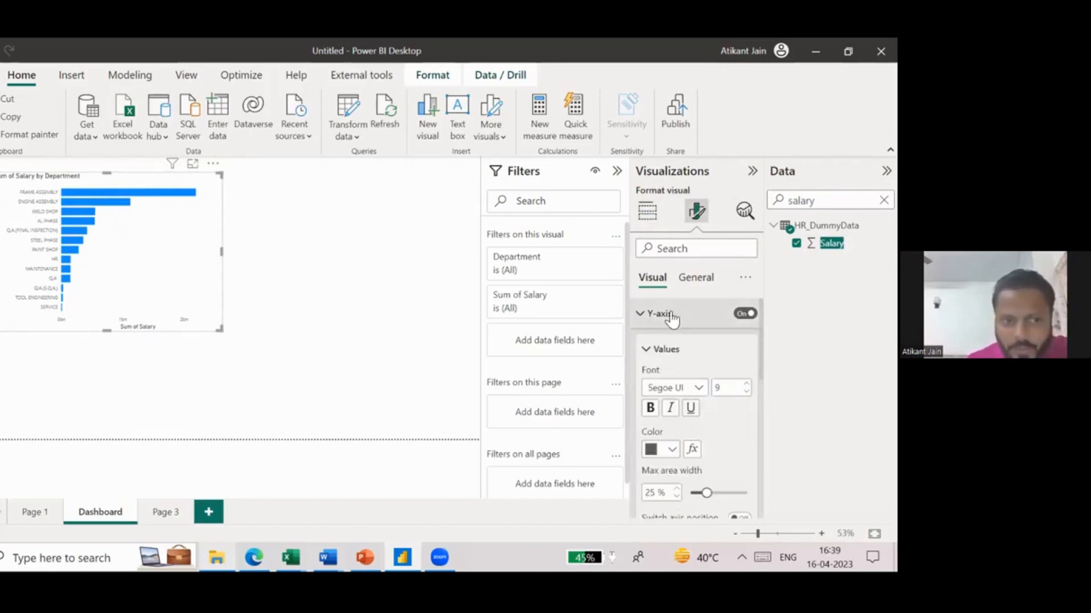
pyautogui.scroll(-1, 679, 352)
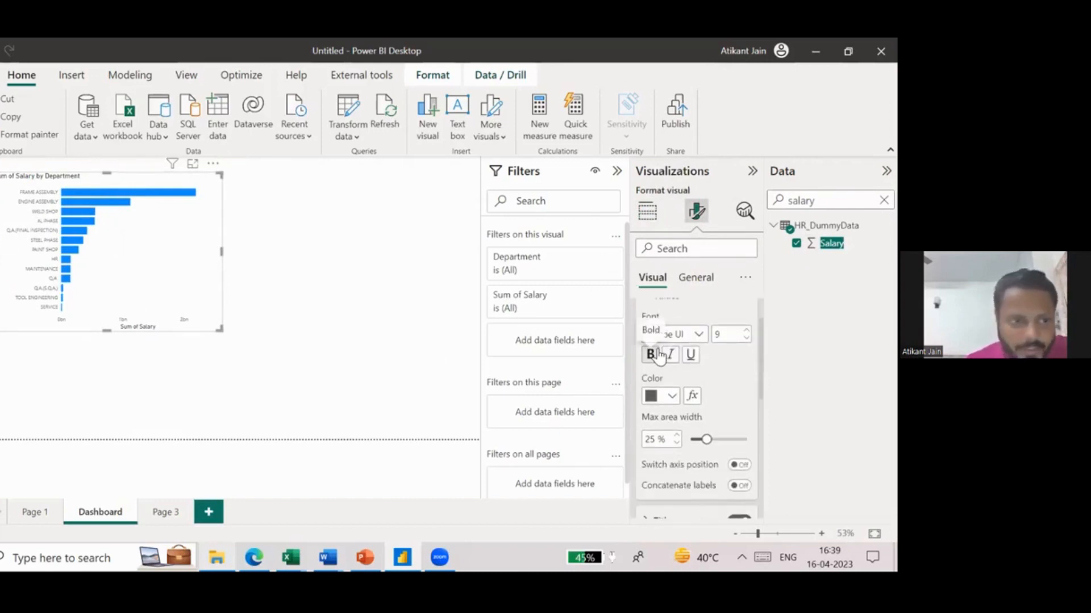
pyautogui.click(650, 355)
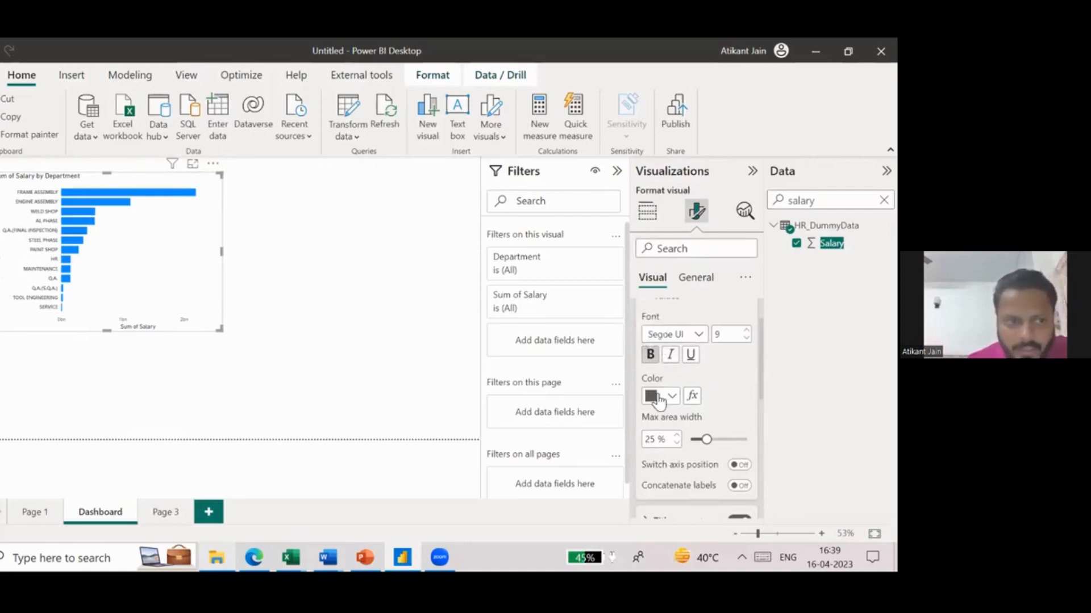
pyautogui.click(657, 400)
pyautogui.click(702, 291)
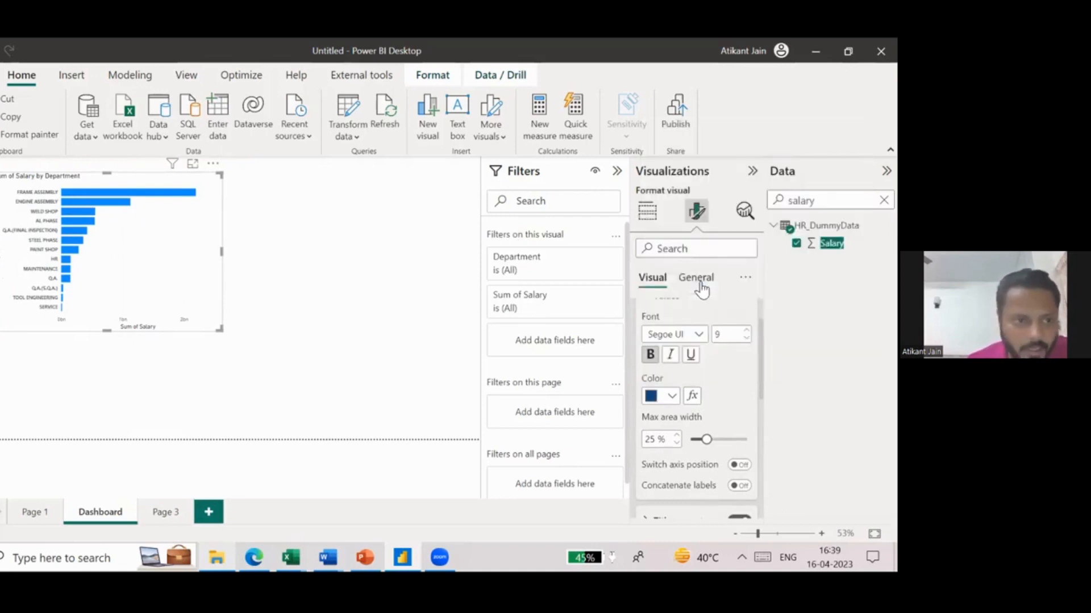
# - Turn off the bar chart's X-axis values and the X-axis title
pyautogui.scroll(-3, 692, 392)
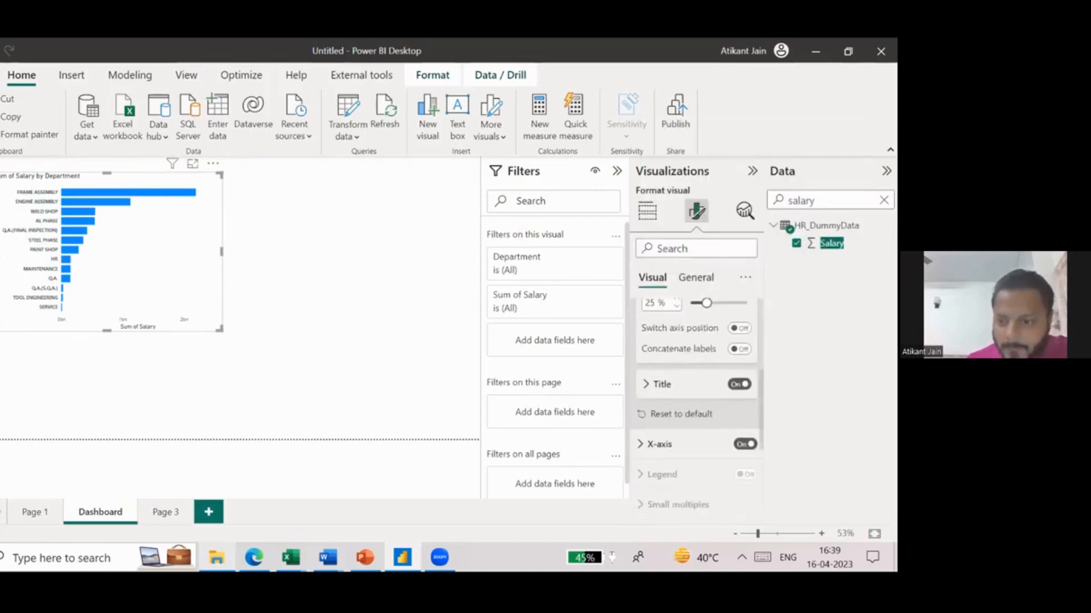
pyautogui.click(691, 444)
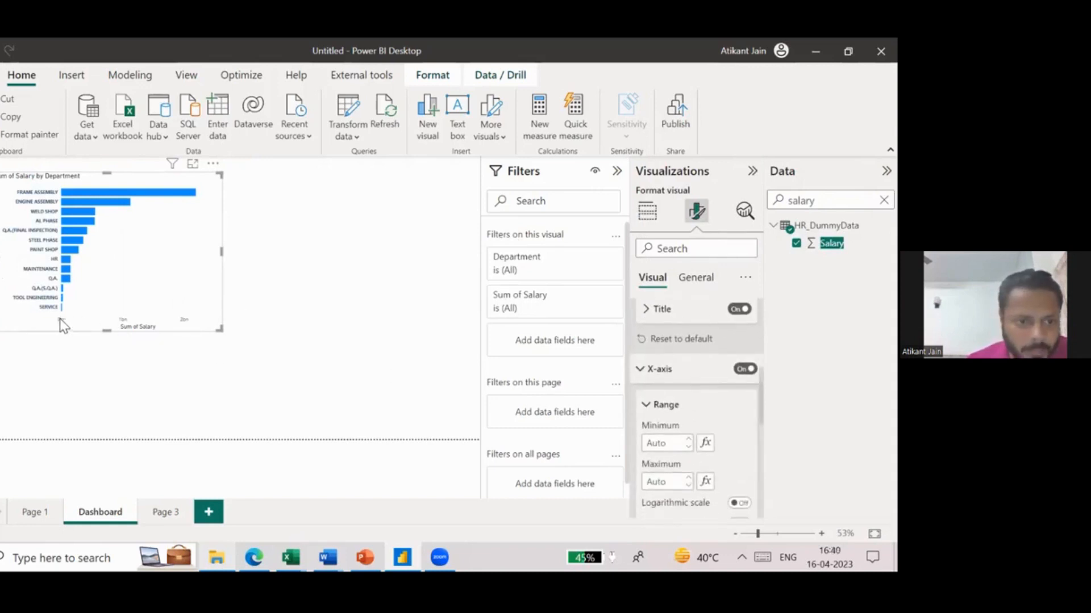
pyautogui.click(654, 405)
pyautogui.click(657, 363)
pyautogui.click(745, 359)
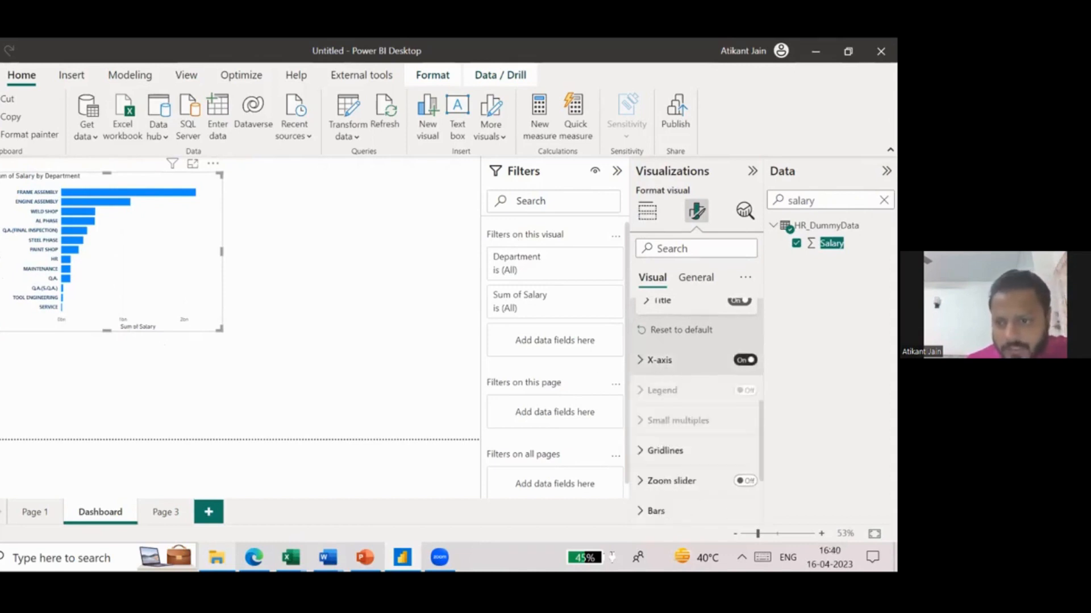
pyautogui.scroll(-1, 674, 434)
pyautogui.scroll(2, 673, 434)
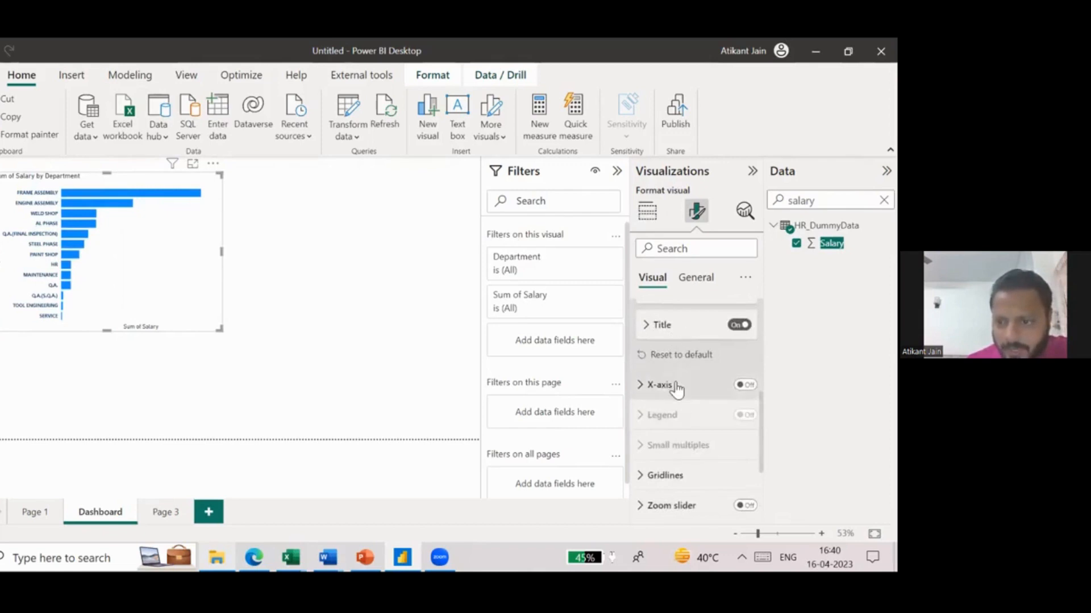
pyautogui.click(676, 386)
pyautogui.scroll(-3, 676, 386)
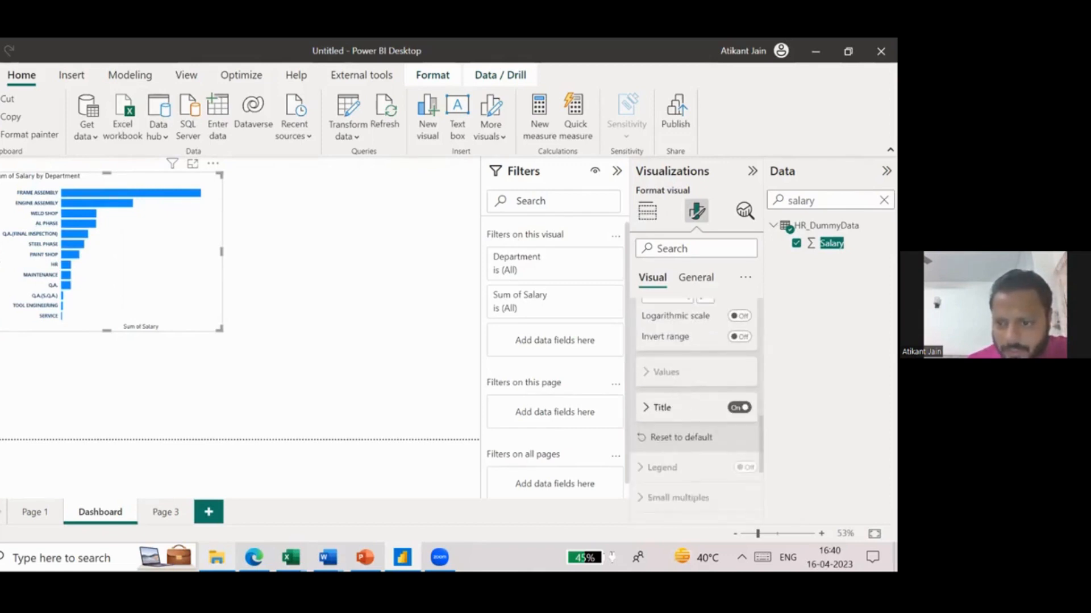
pyautogui.click(739, 408)
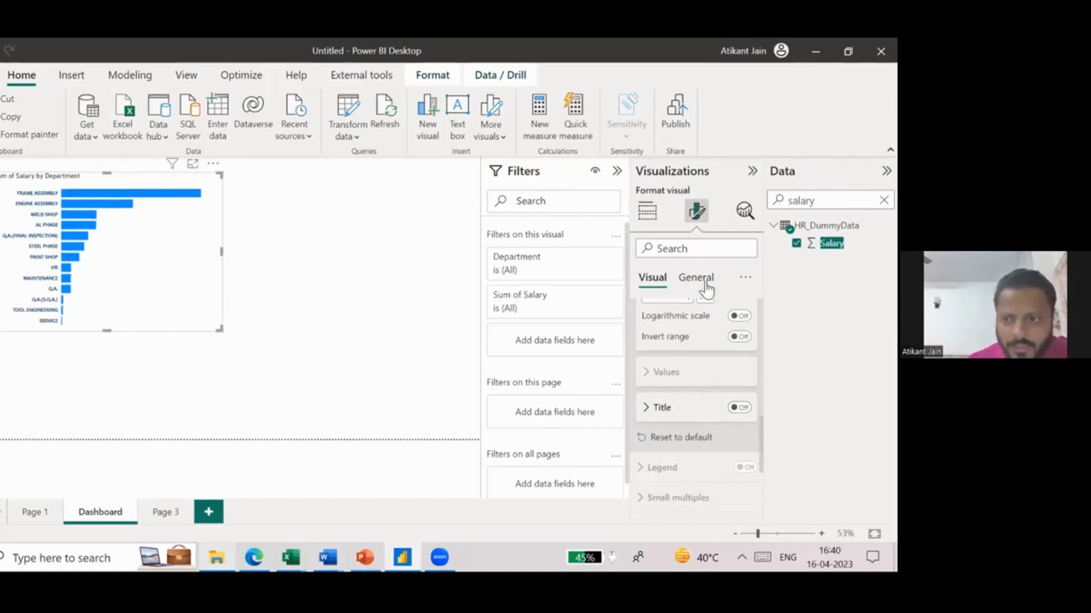
pyautogui.scroll(-3, 696, 409)
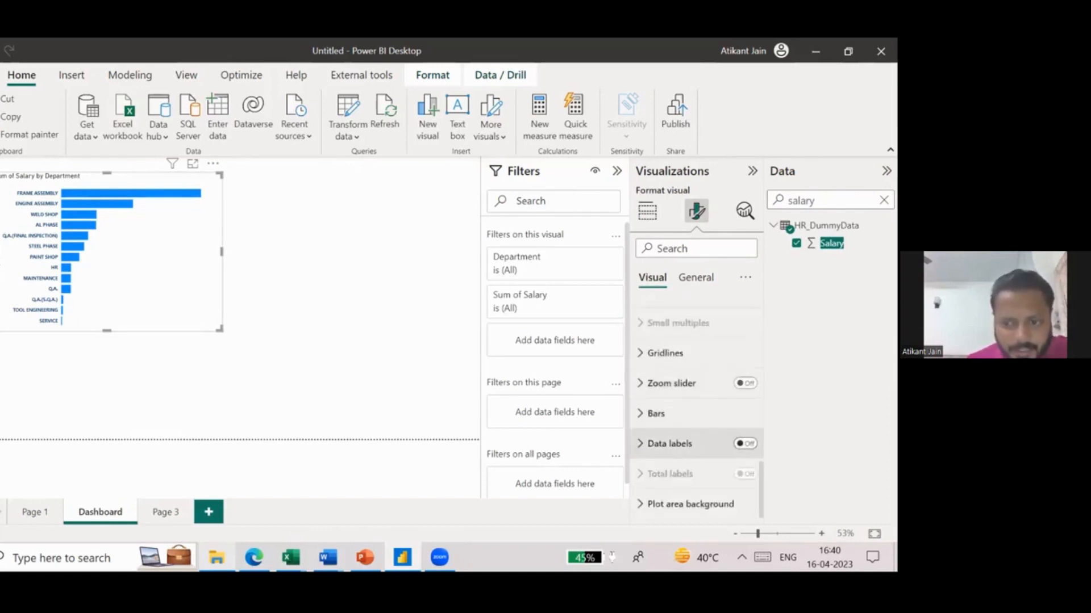
# - Turn on the bar chart's data labels and set their display units to Millions
pyautogui.click(744, 444)
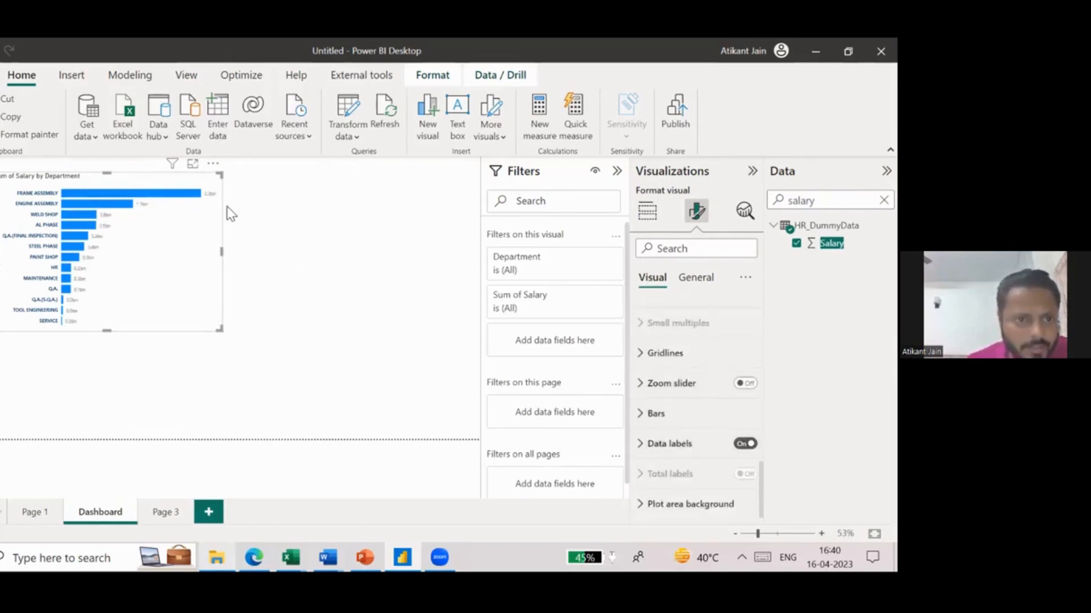
pyautogui.click(684, 445)
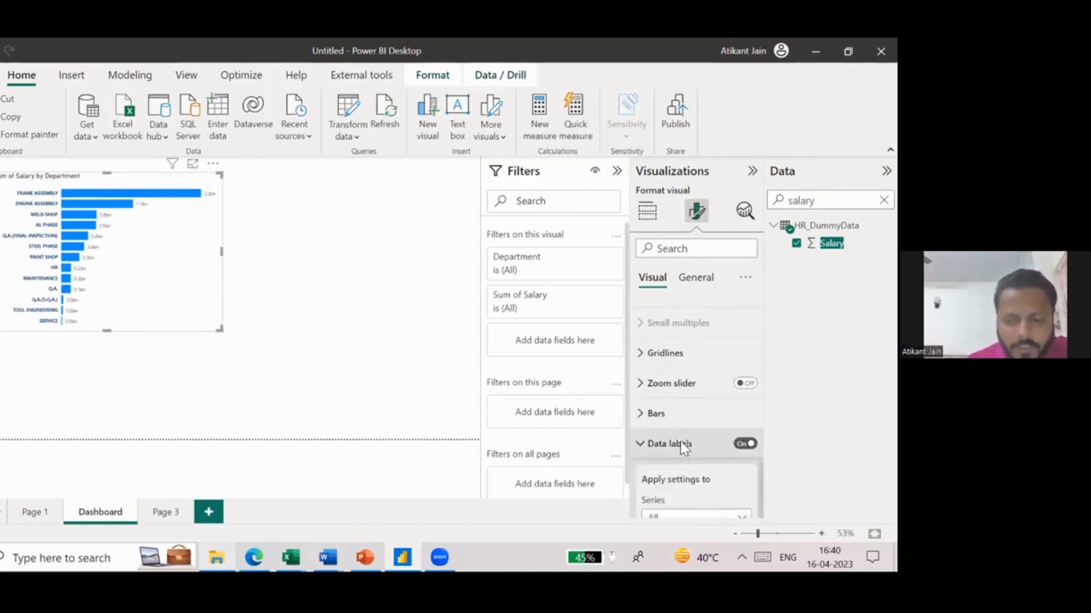
pyautogui.scroll(-2, 680, 442)
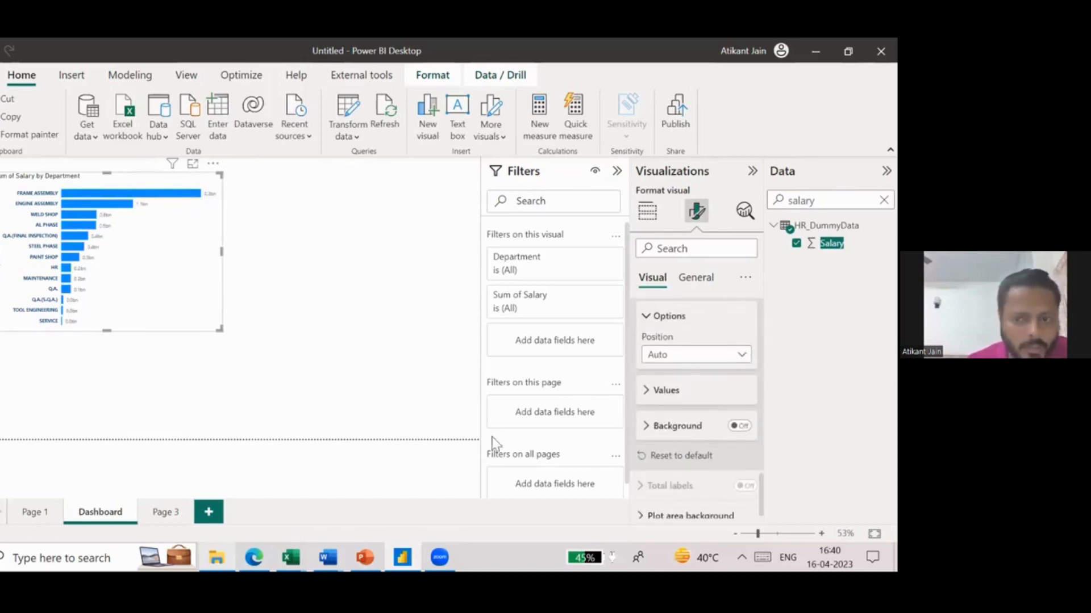
pyautogui.click(666, 393)
pyautogui.scroll(-3, 666, 398)
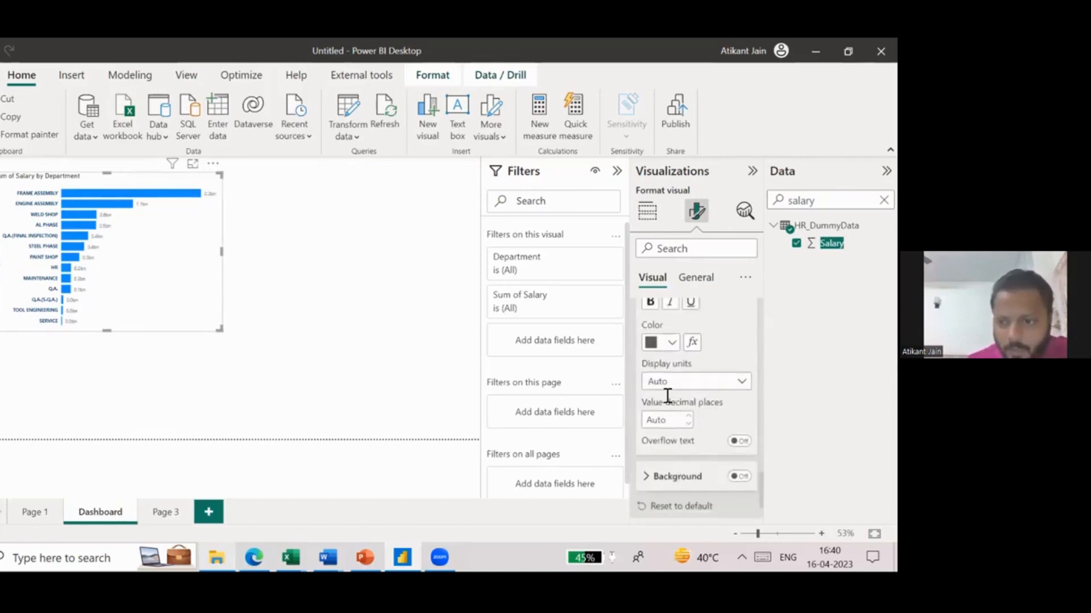
pyautogui.click(695, 372)
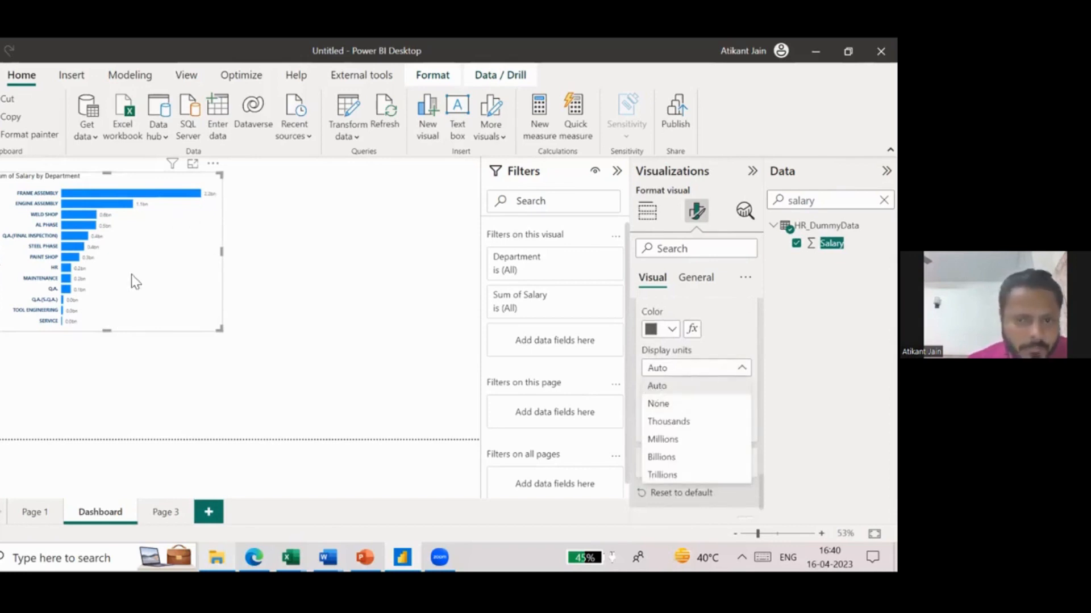
pyautogui.click(670, 441)
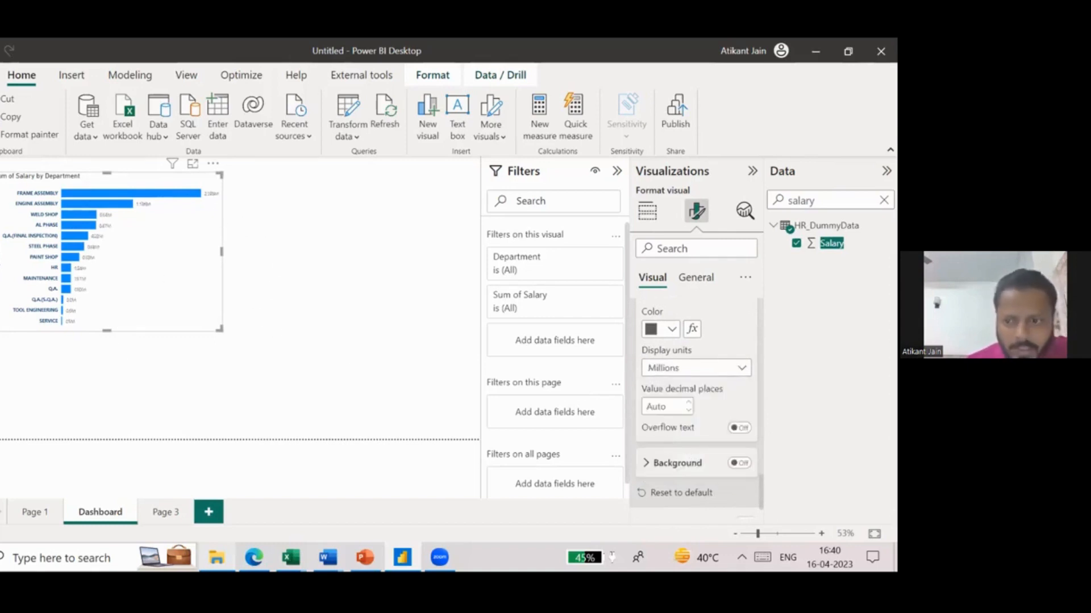
# - Try Thousands and None as the data labels' display units
pyautogui.click(695, 368)
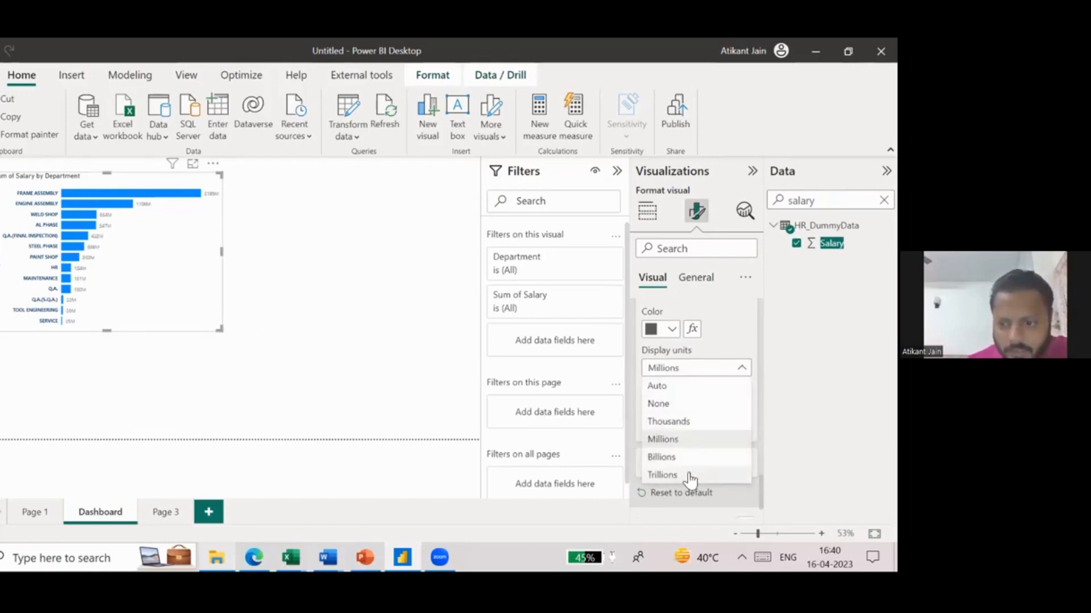
pyautogui.click(702, 422)
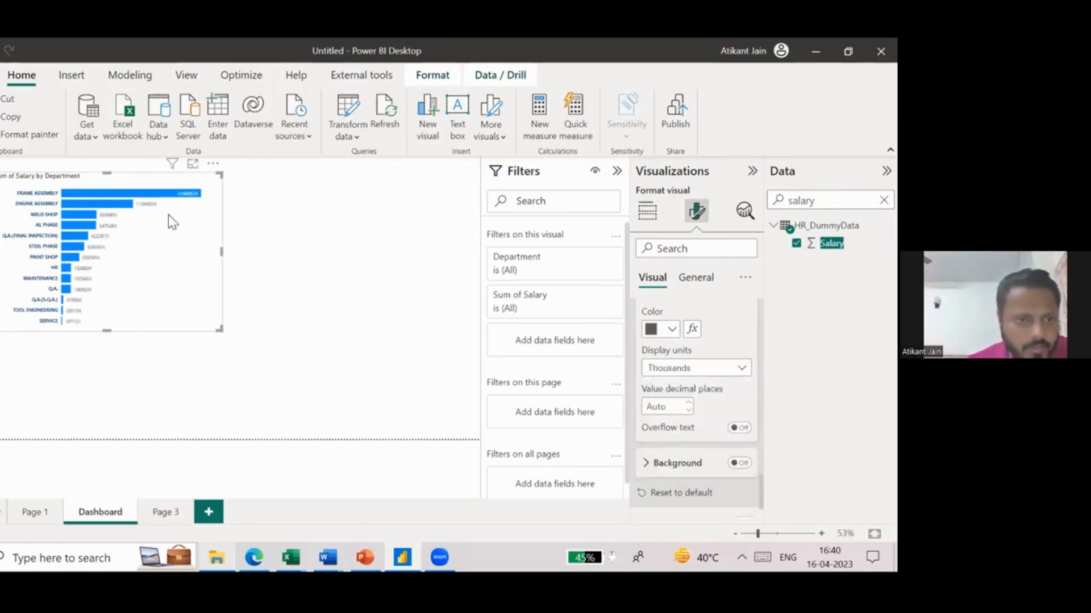
pyautogui.click(682, 369)
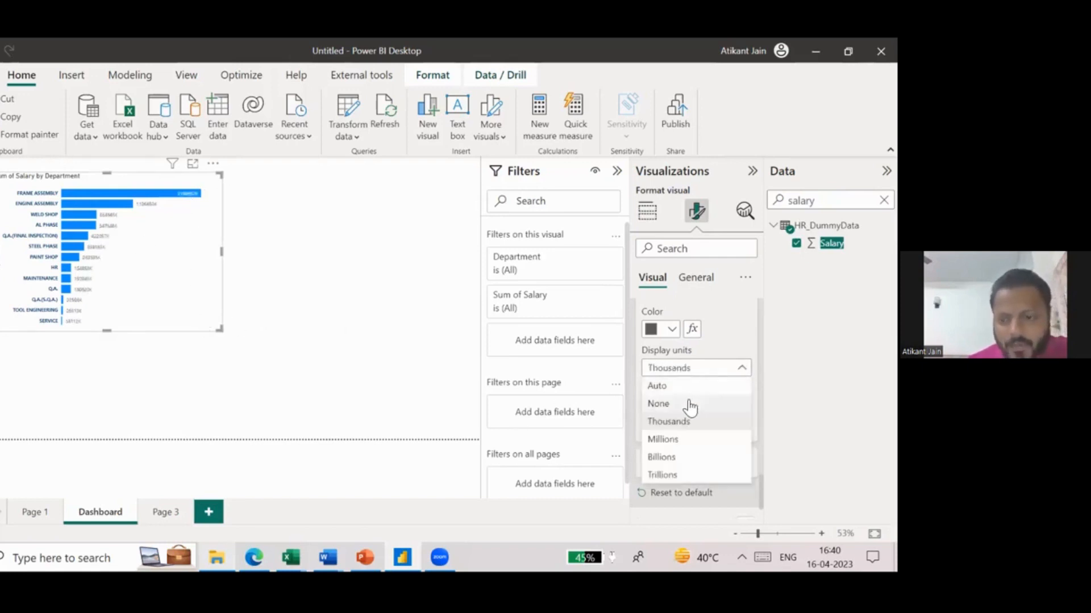
pyautogui.click(689, 404)
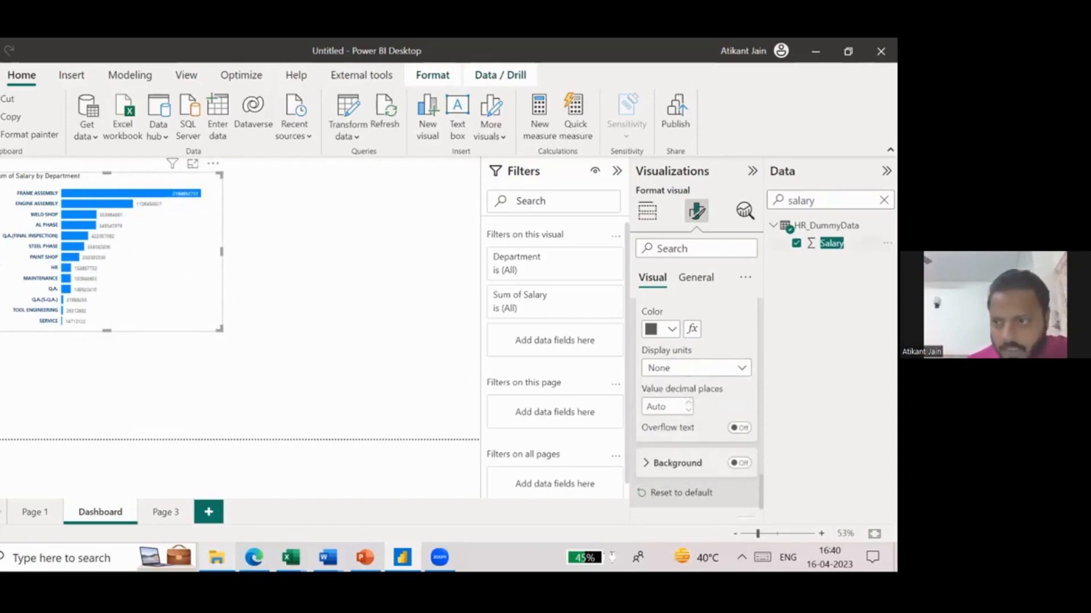
# - Open the bar chart in focus mode and apply the thousands separator to the Salary field
pyautogui.click(193, 165)
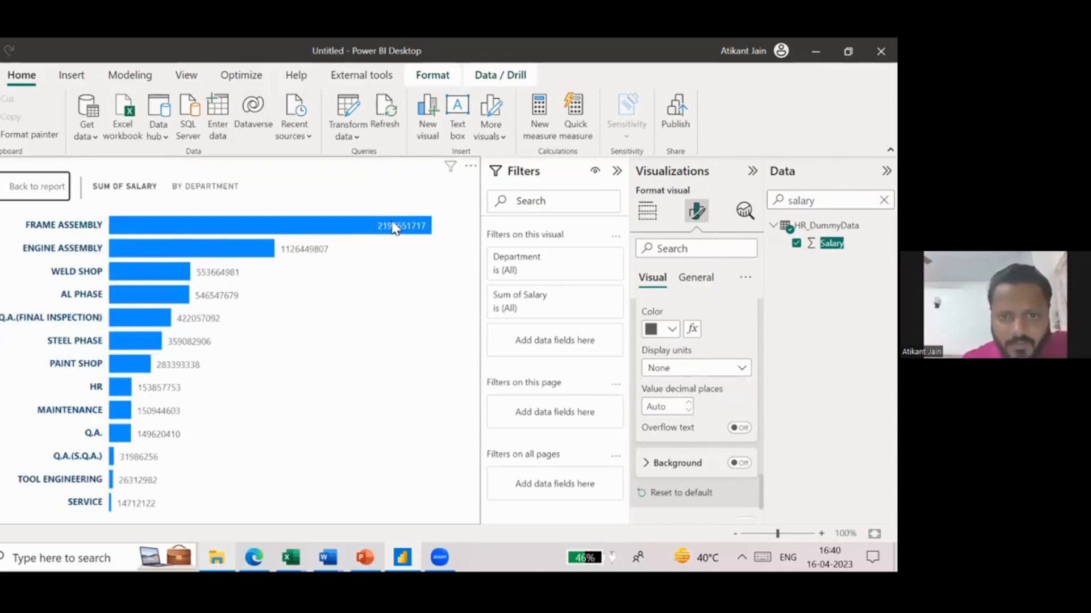
pyautogui.moveTo(405, 231)
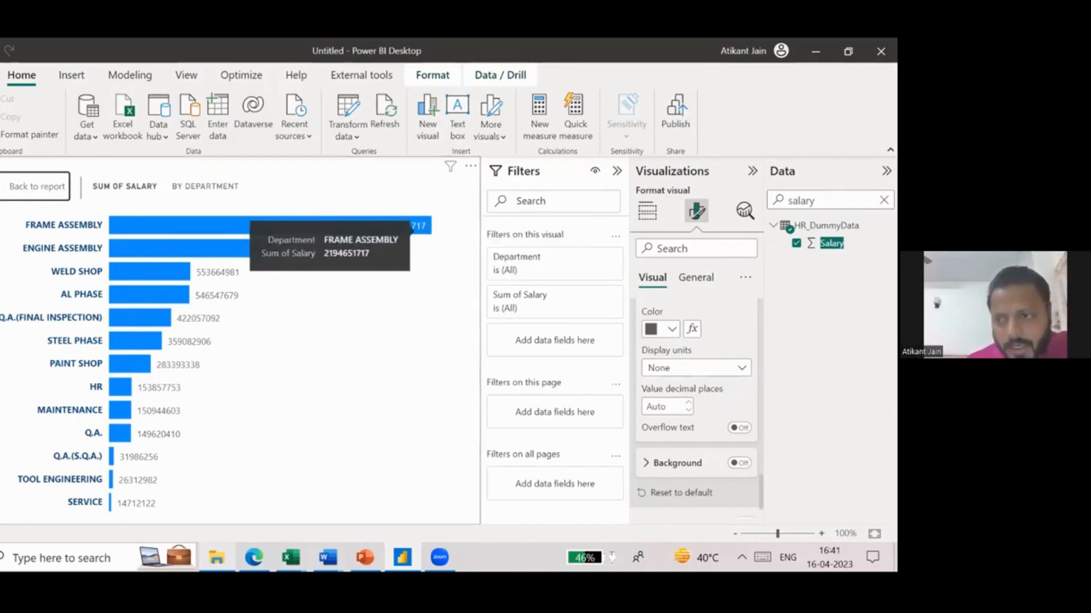
pyautogui.click(833, 244)
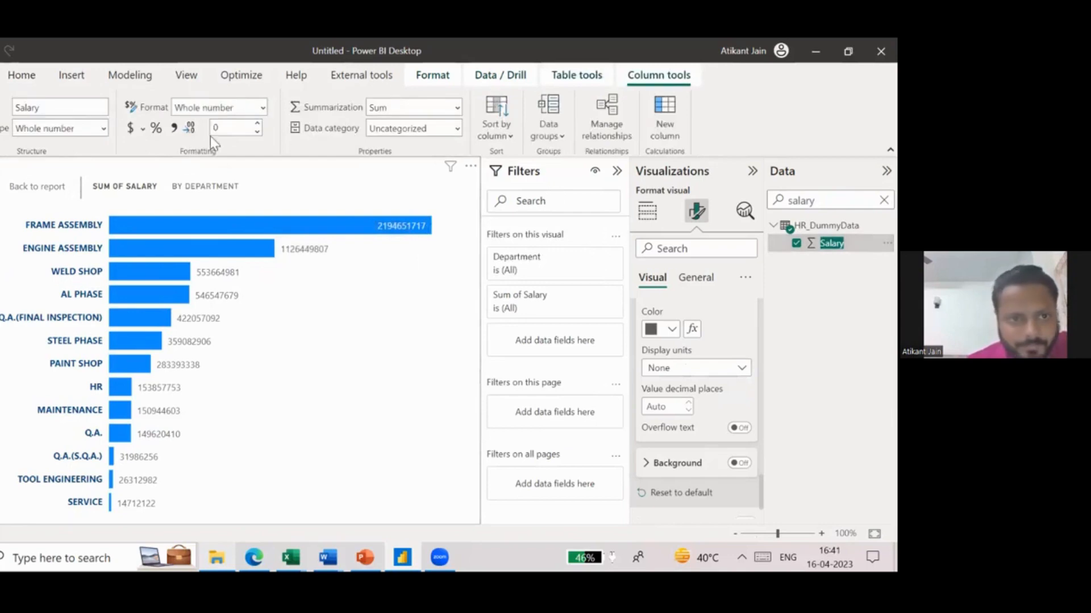
pyautogui.click(175, 128)
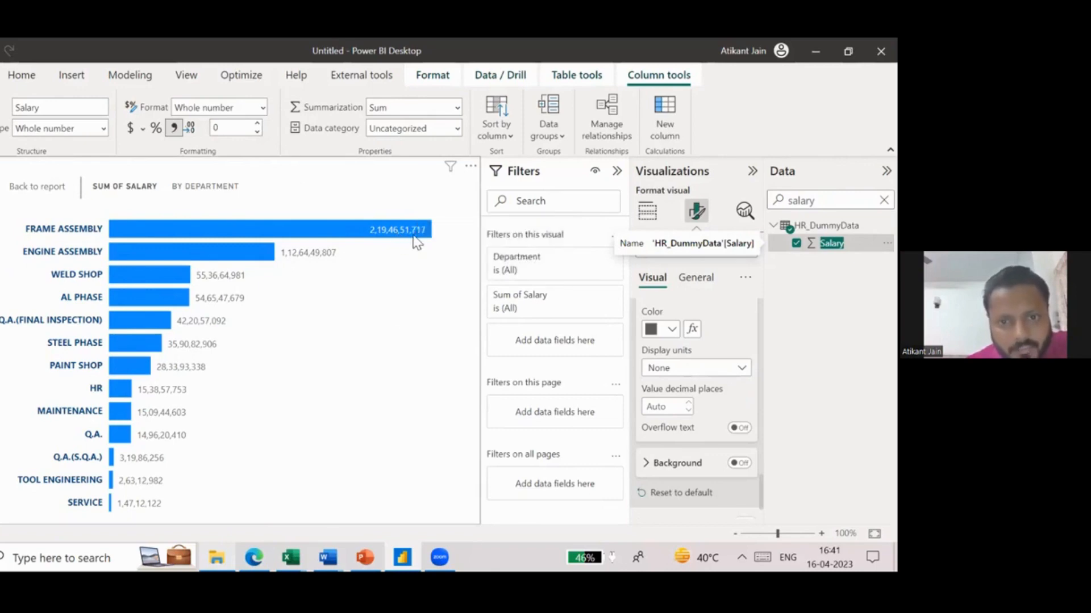
# - Set the data labels' display units back to Millions
pyautogui.moveTo(364, 222)
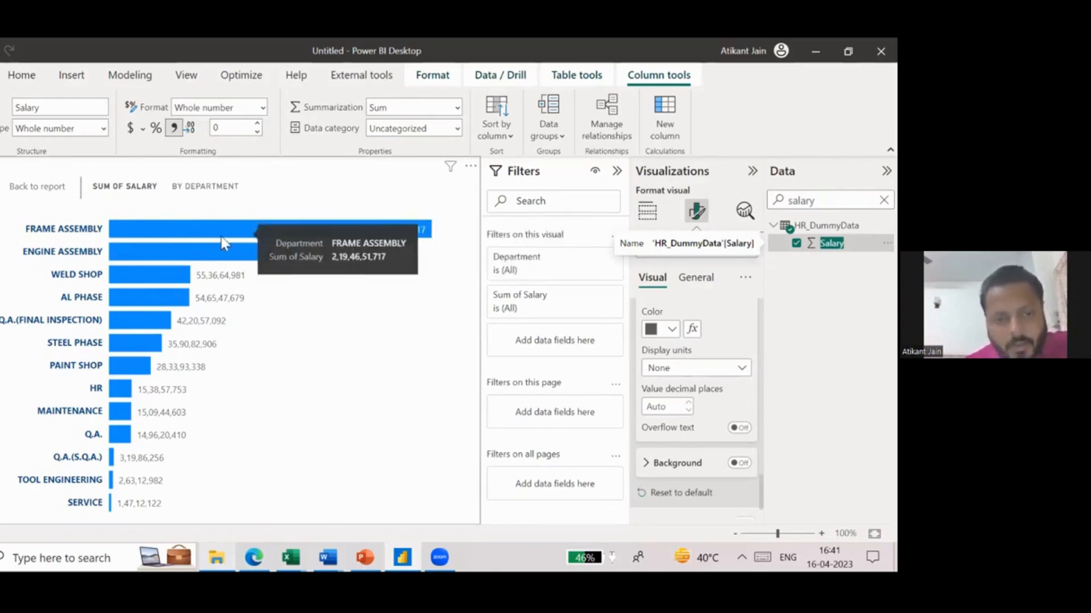
pyautogui.click(692, 369)
pyautogui.click(686, 440)
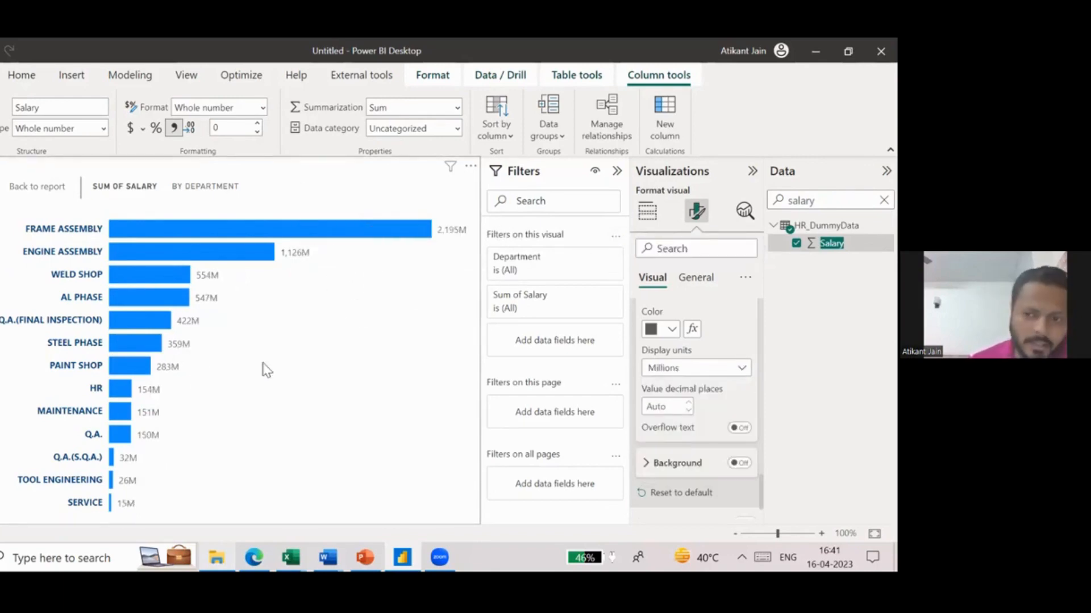
# - Recolor the salary bars, trying orange first and settling on golden yellow as the default color
pyautogui.scroll(4, 650, 386)
pyautogui.scroll(4, 648, 375)
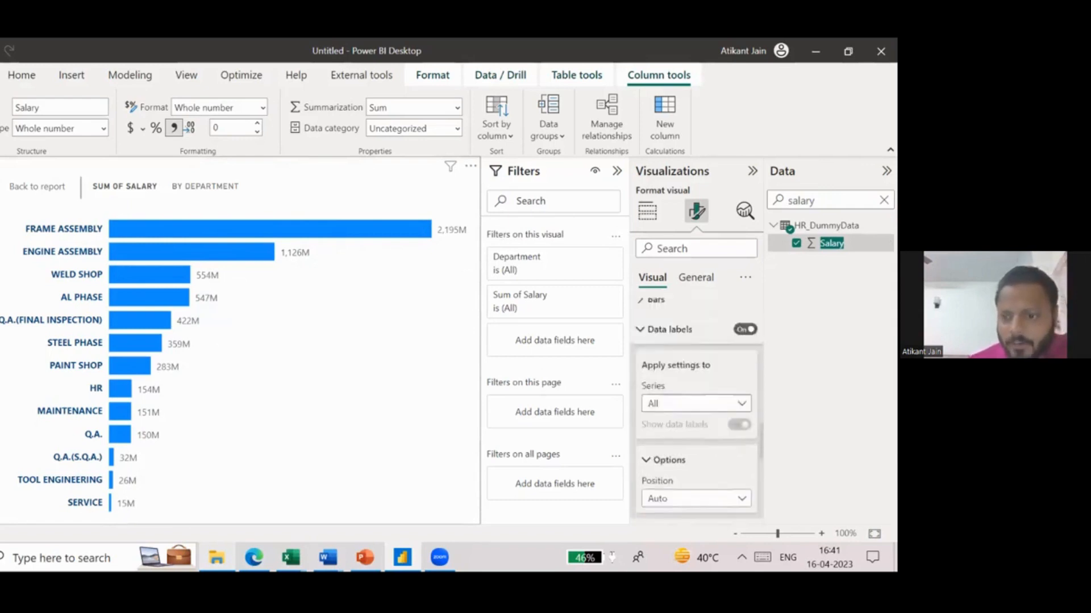
pyautogui.click(624, 372)
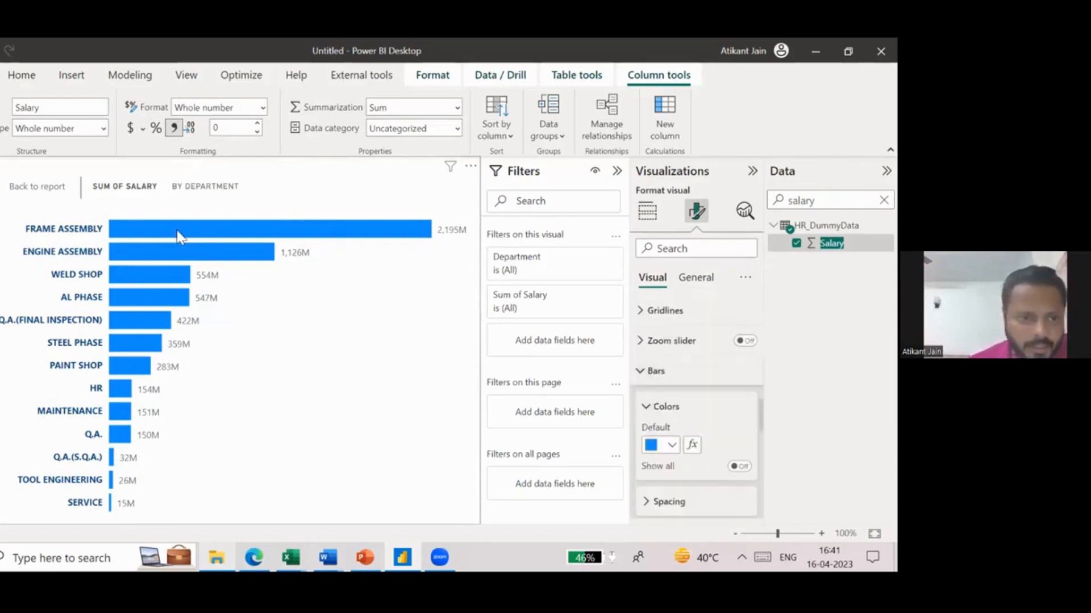
pyautogui.click(657, 445)
pyautogui.click(744, 263)
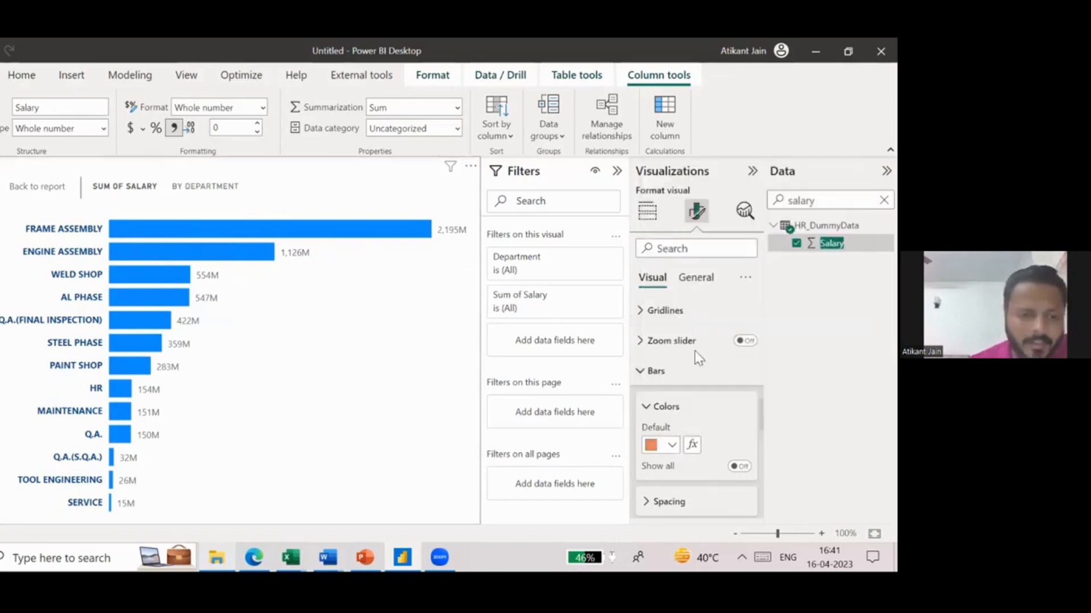
pyautogui.click(670, 445)
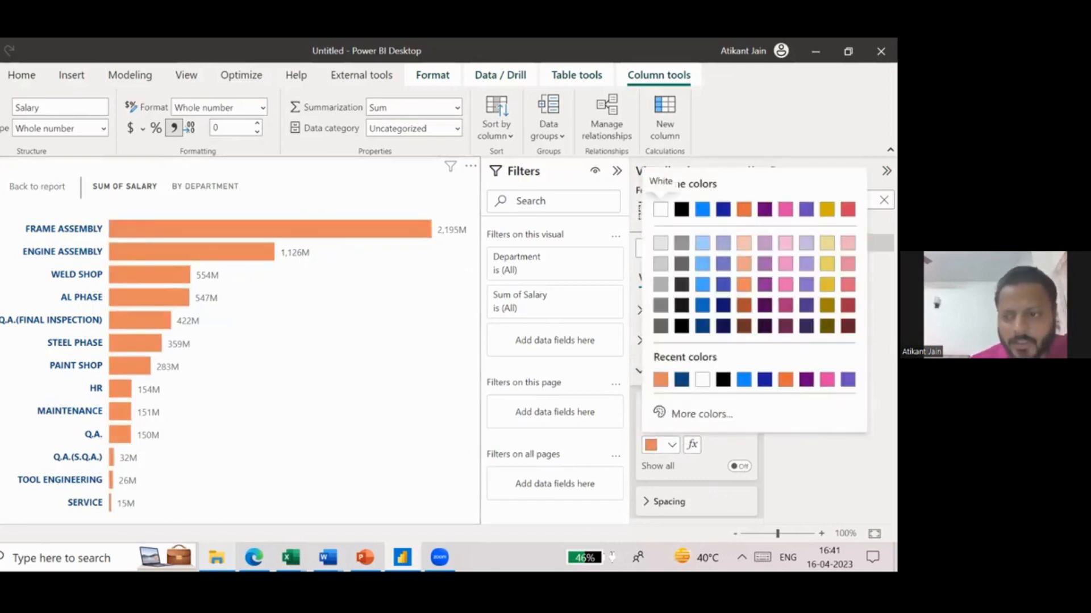
pyautogui.click(827, 284)
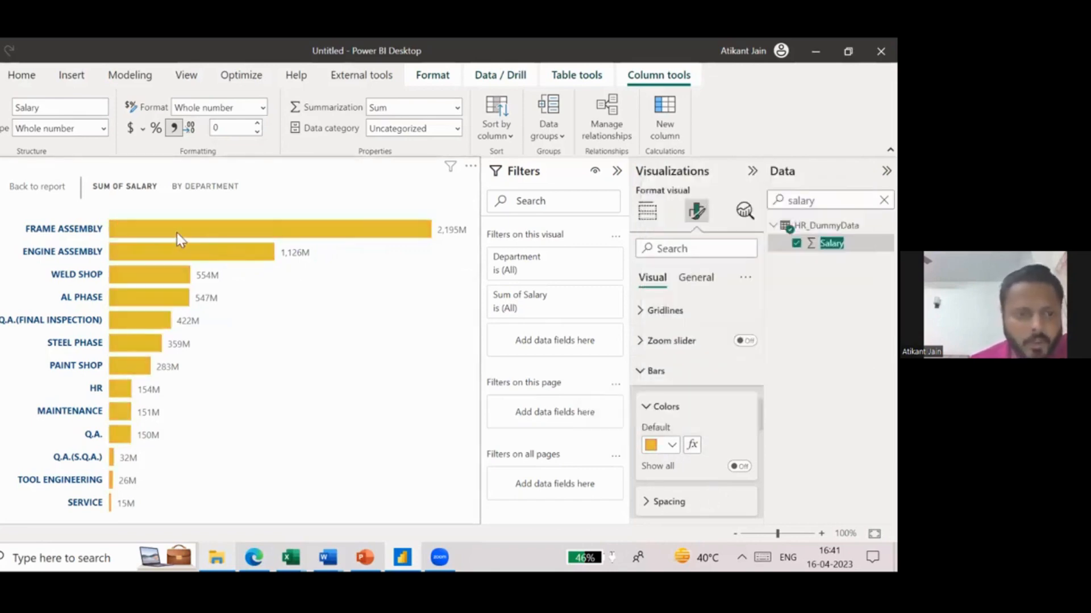
pyautogui.moveTo(180, 237)
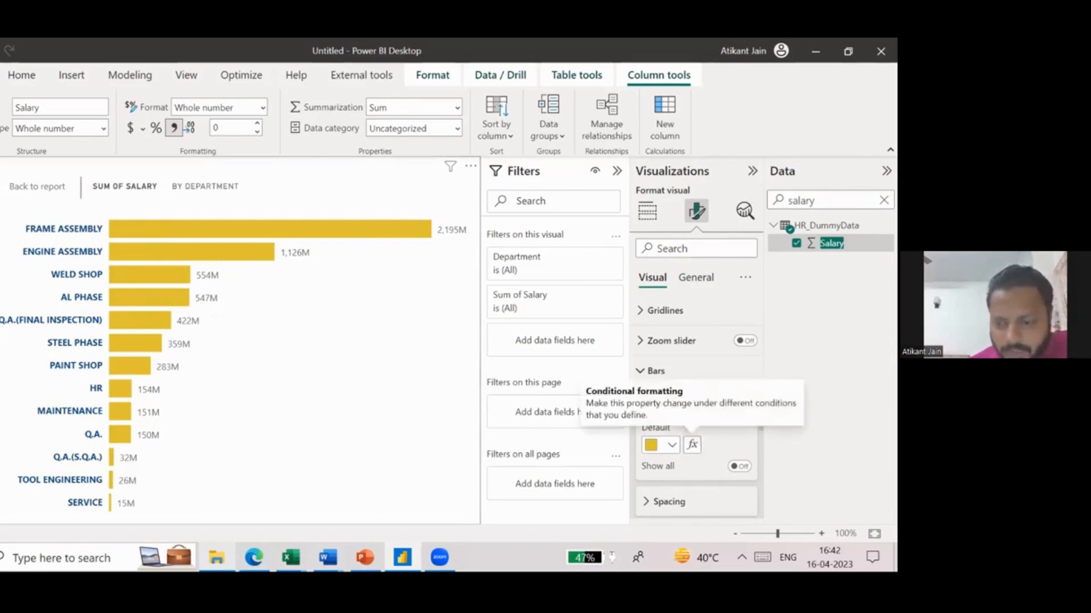
# - Set up conditional formatting for the bar color with the Rules format style, based on the Sum of Salary
pyautogui.click(693, 445)
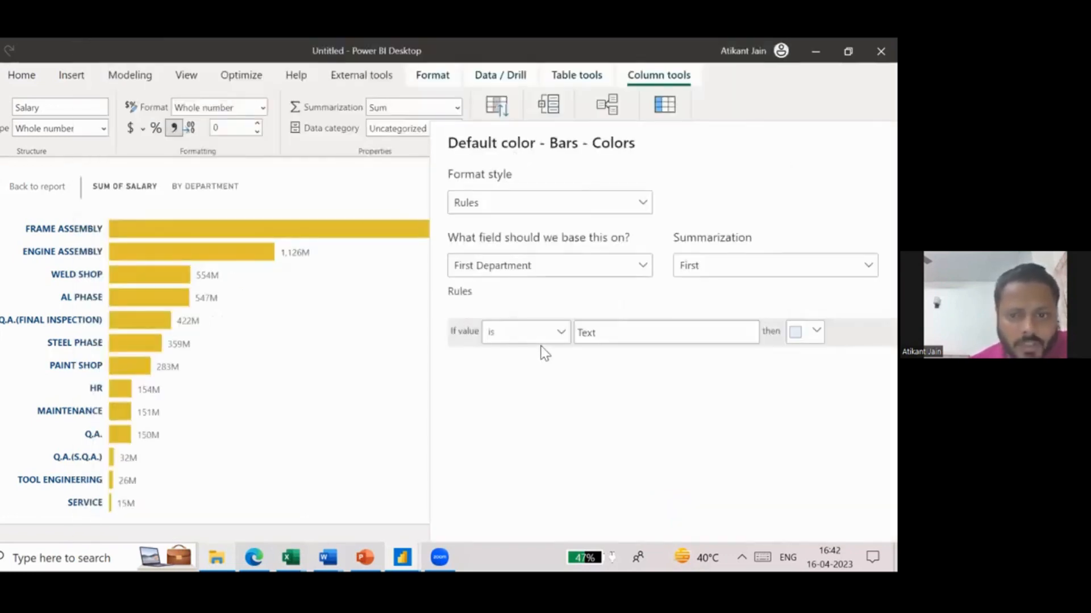
pyautogui.click(595, 203)
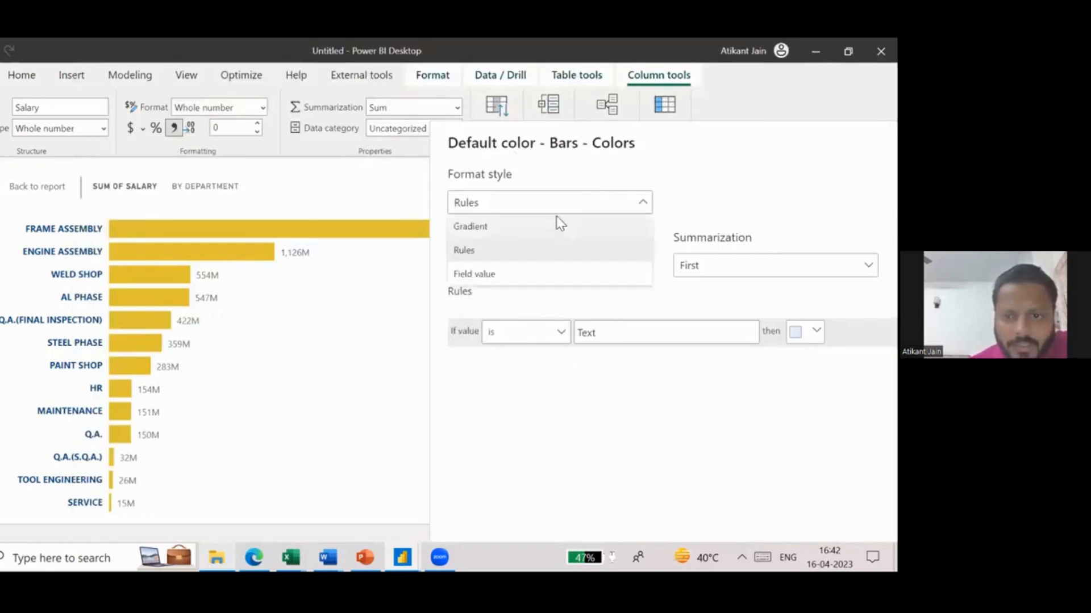
pyautogui.click(505, 256)
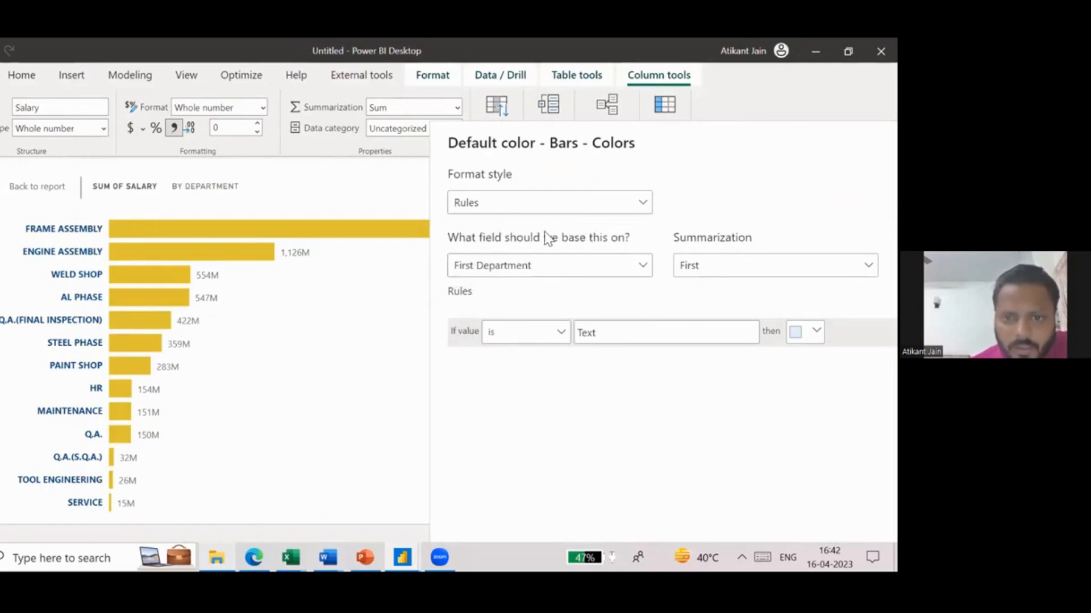
pyautogui.click(554, 266)
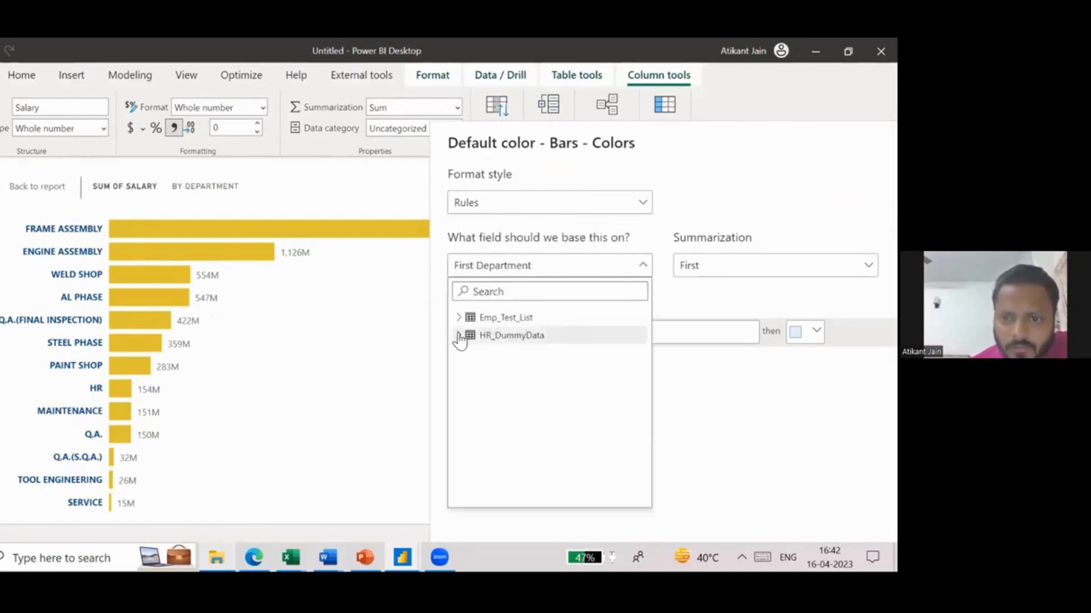
pyautogui.click(459, 336)
pyautogui.scroll(-5, 538, 397)
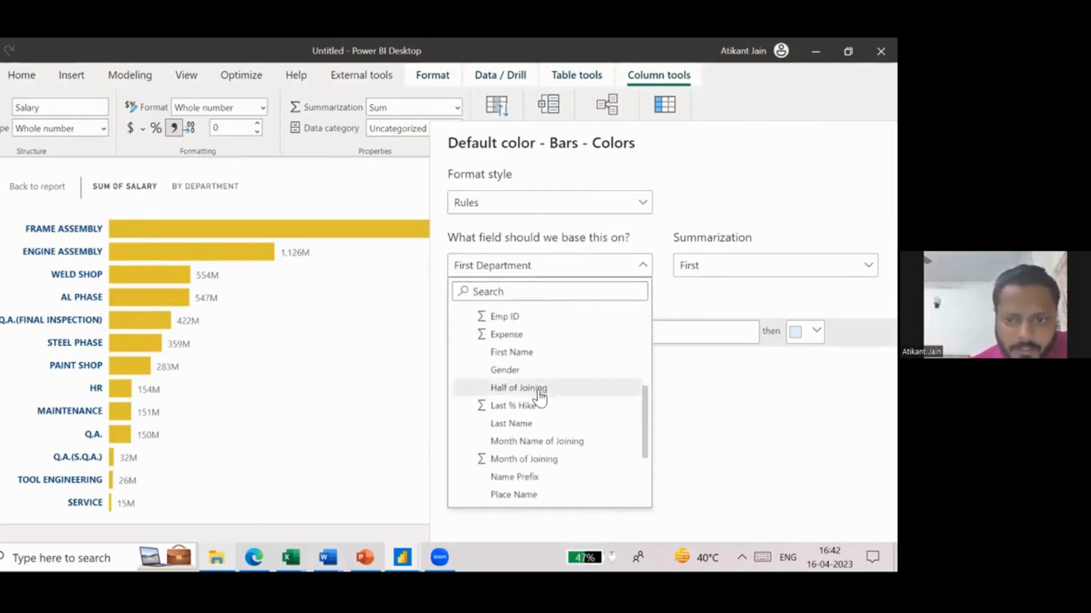
pyautogui.scroll(-1, 538, 397)
pyautogui.scroll(2, 539, 396)
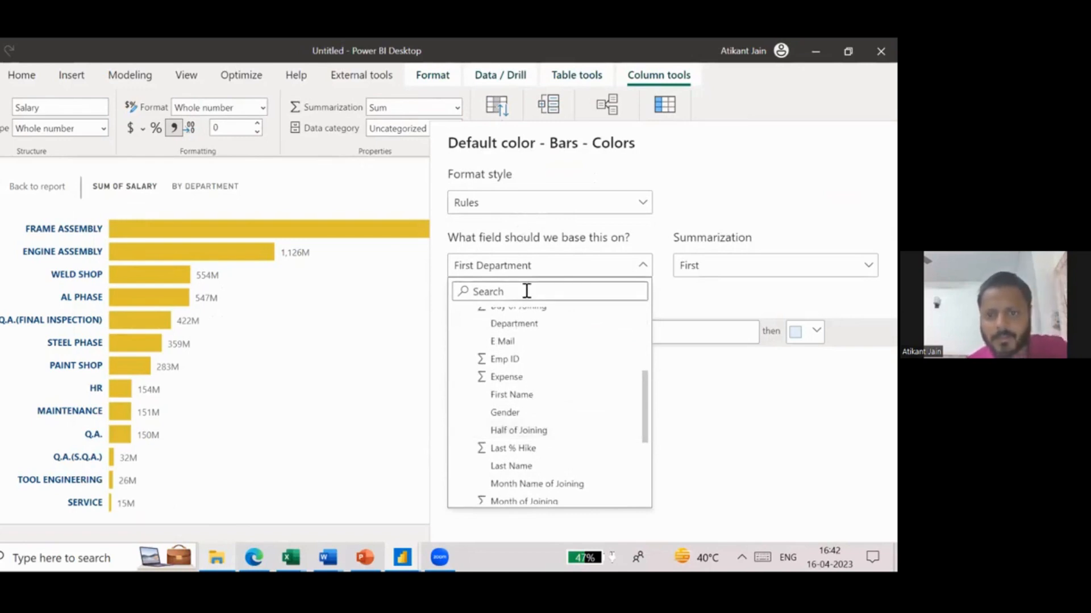
pyautogui.write('sala')
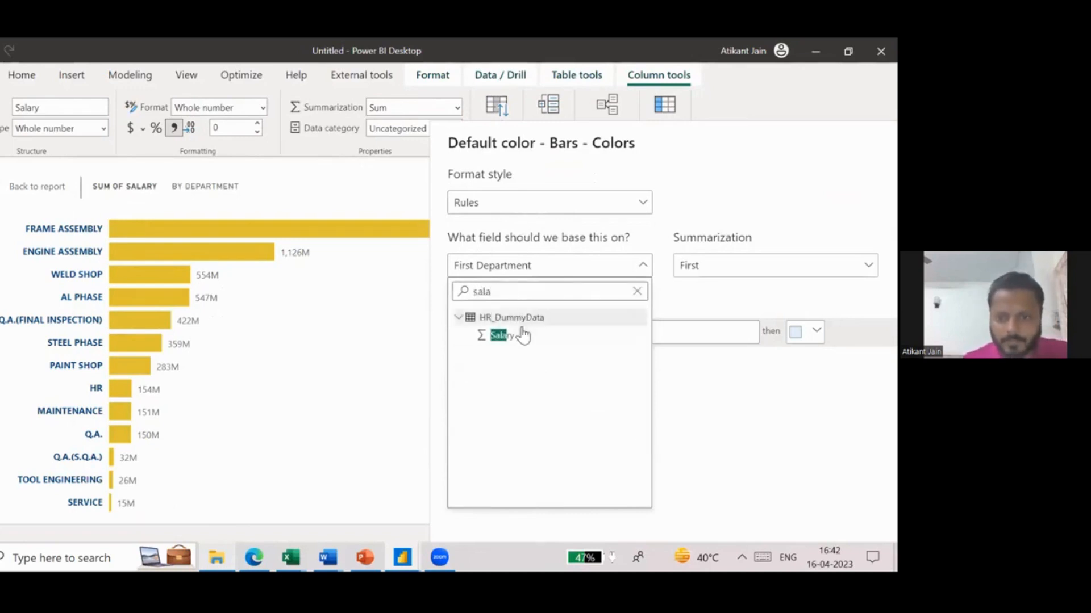
pyautogui.click(520, 334)
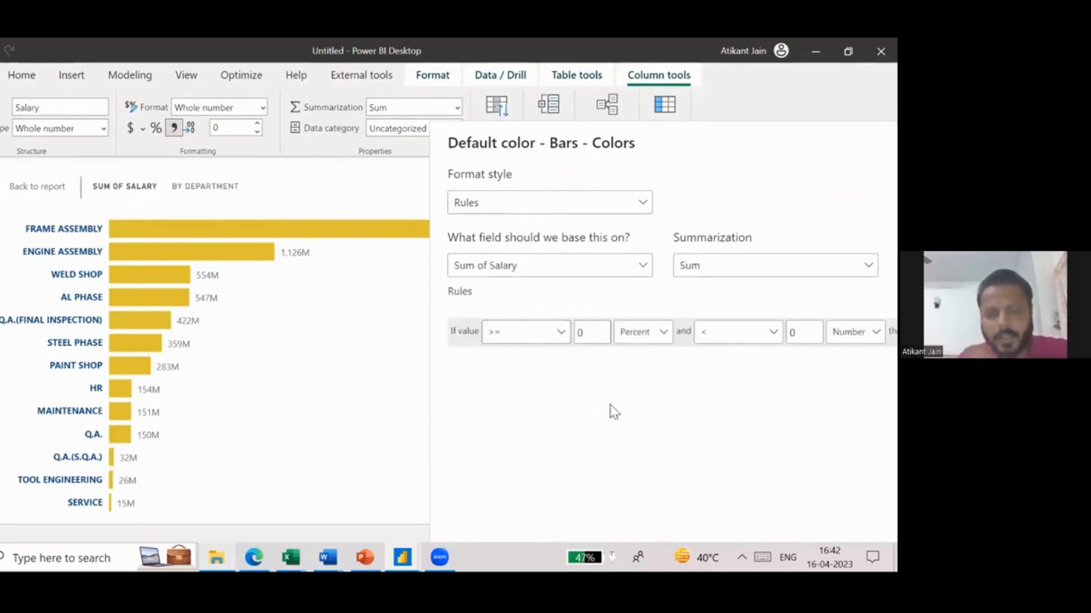
# - Set the color rule's lower limit to 500000 and its unit to Number
pyautogui.doubleClick(584, 339)
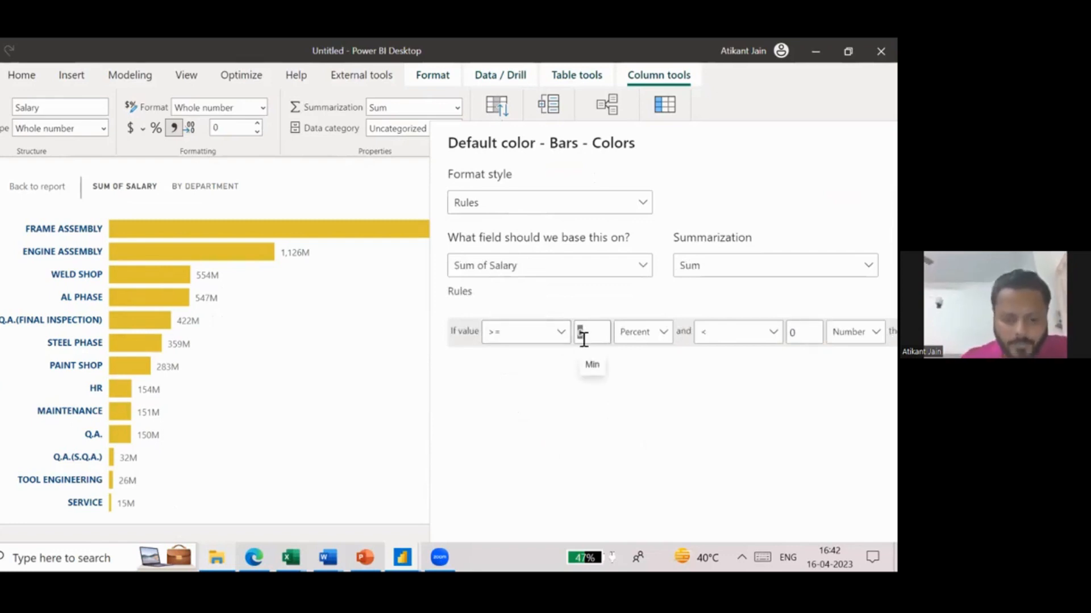
pyautogui.write('500000')
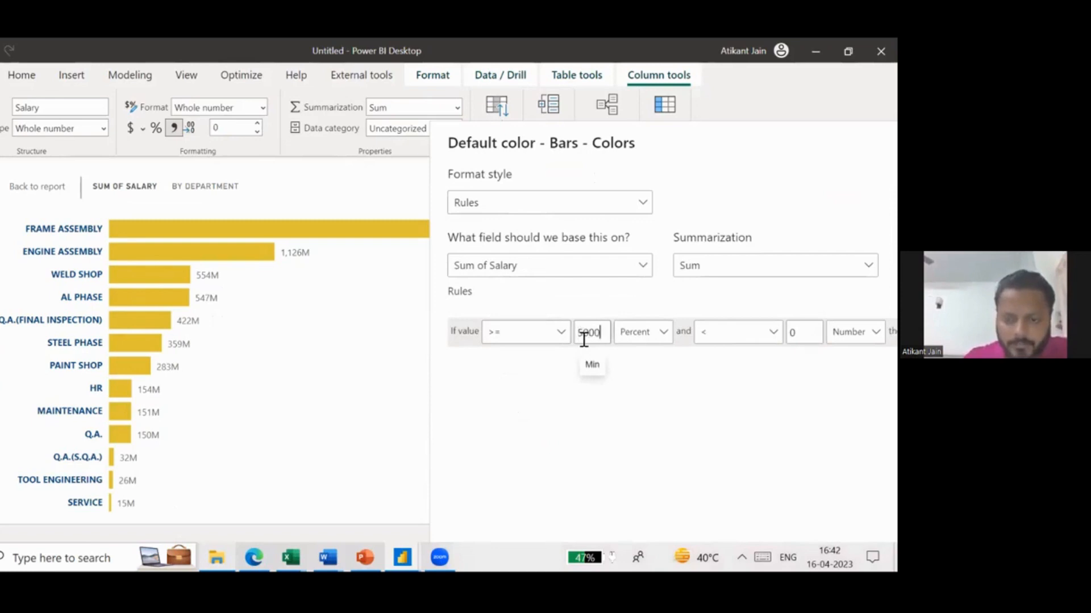
pyautogui.click(643, 333)
pyautogui.click(650, 372)
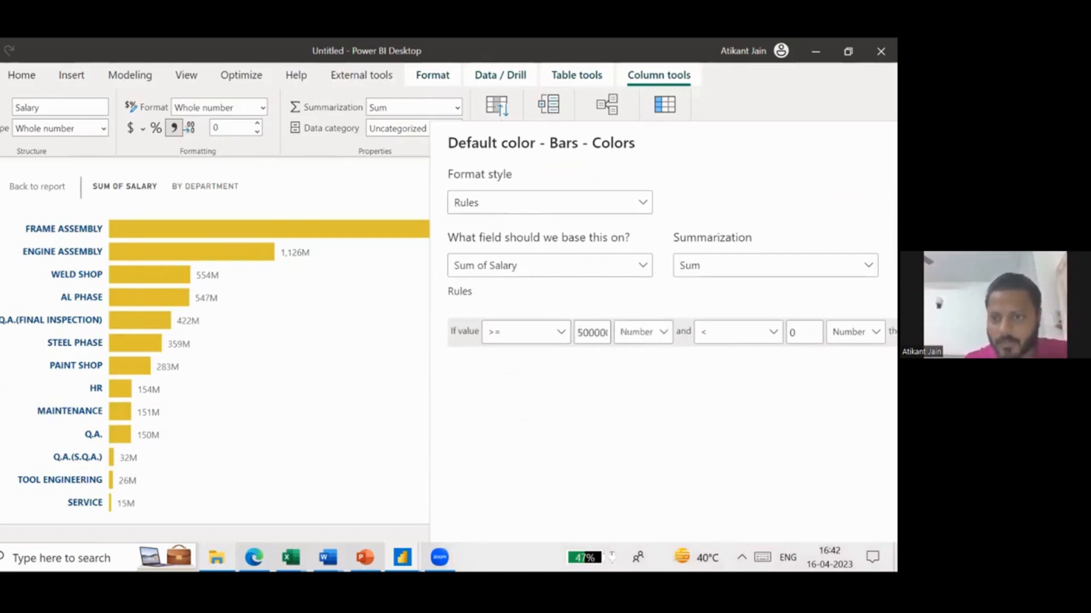
# - Set the first color rule's upper limit to 1000000 and its color to dark orange
pyautogui.click(489, 351)
pyautogui.doubleClick(489, 352)
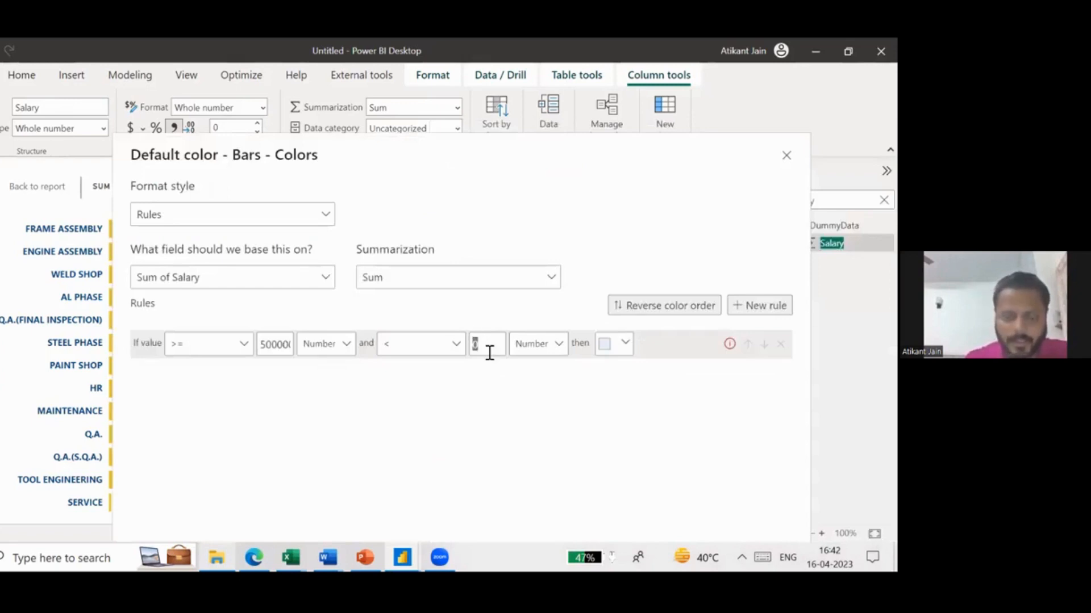
pyautogui.write('10')
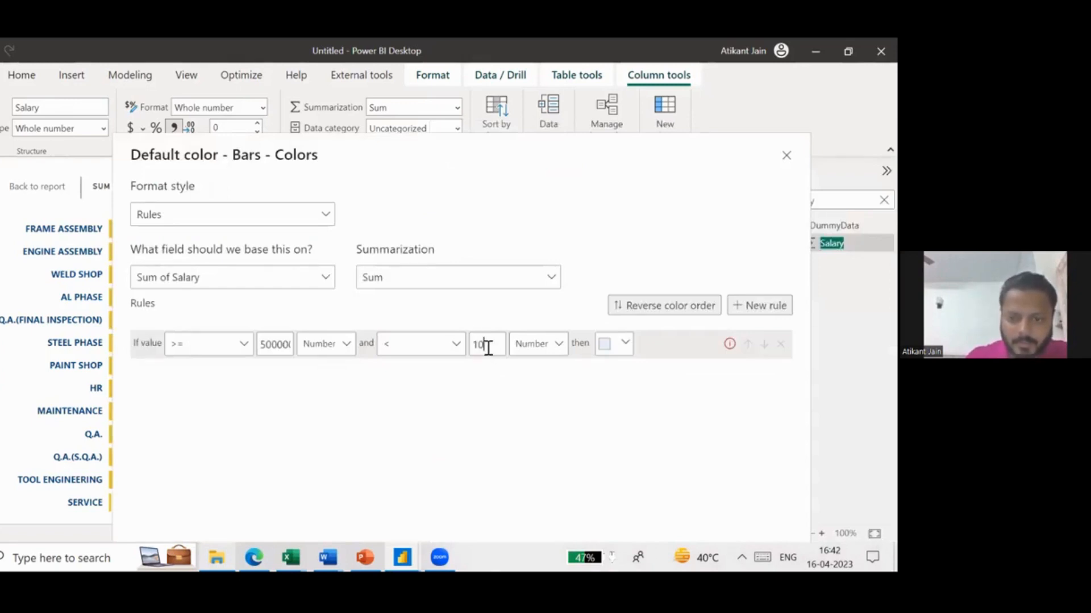
pyautogui.write('00000')
pyautogui.click(625, 343)
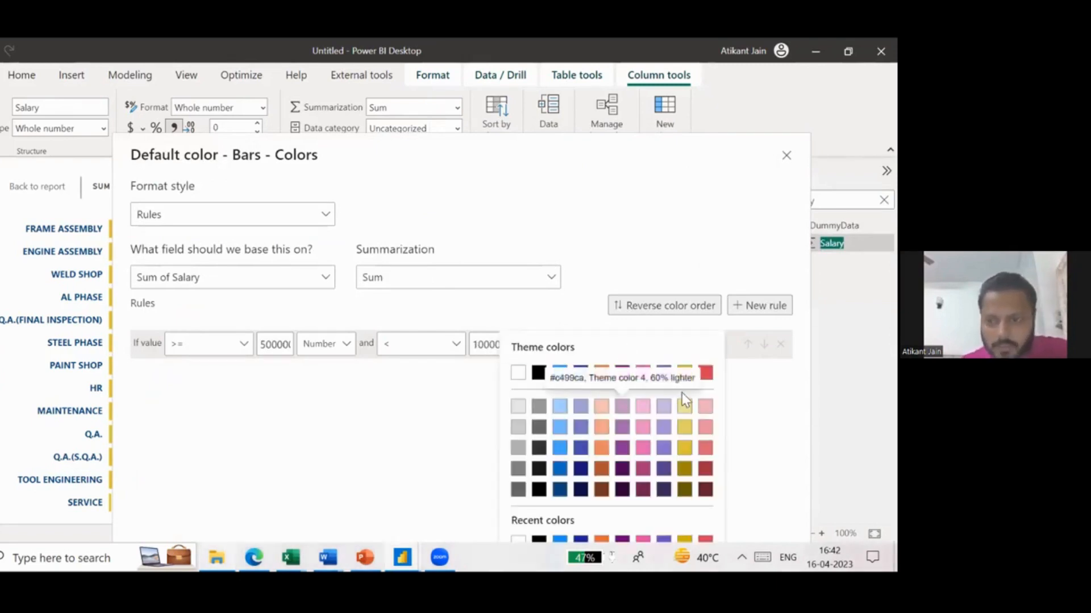
pyautogui.click(601, 469)
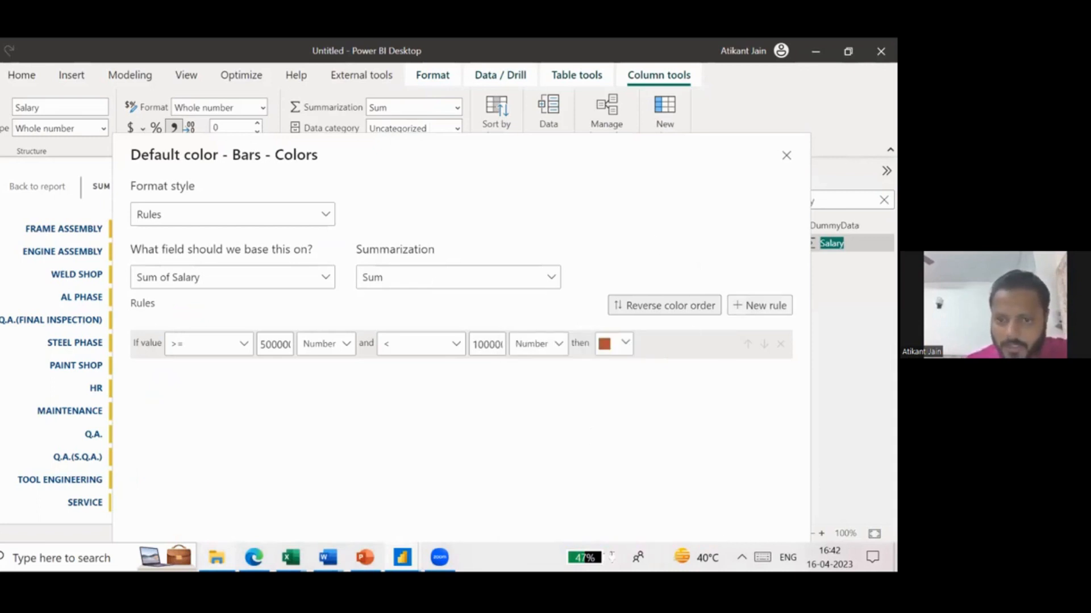
# - Add a second color rule and set its lower limit's unit to Number
pyautogui.click(762, 306)
pyautogui.click(254, 375)
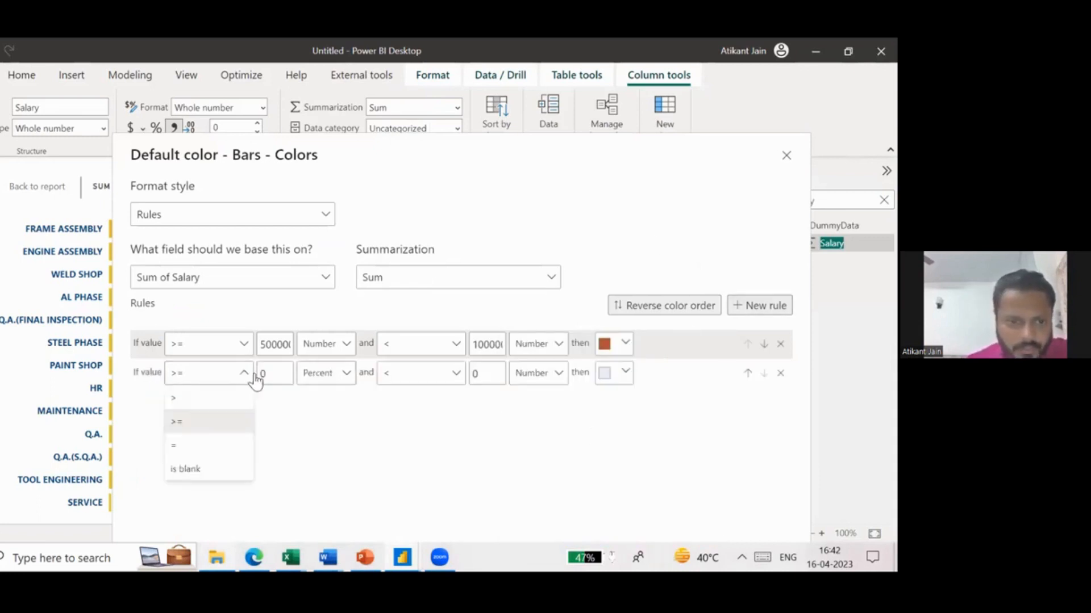
pyautogui.click(325, 374)
pyautogui.click(324, 374)
pyautogui.click(320, 399)
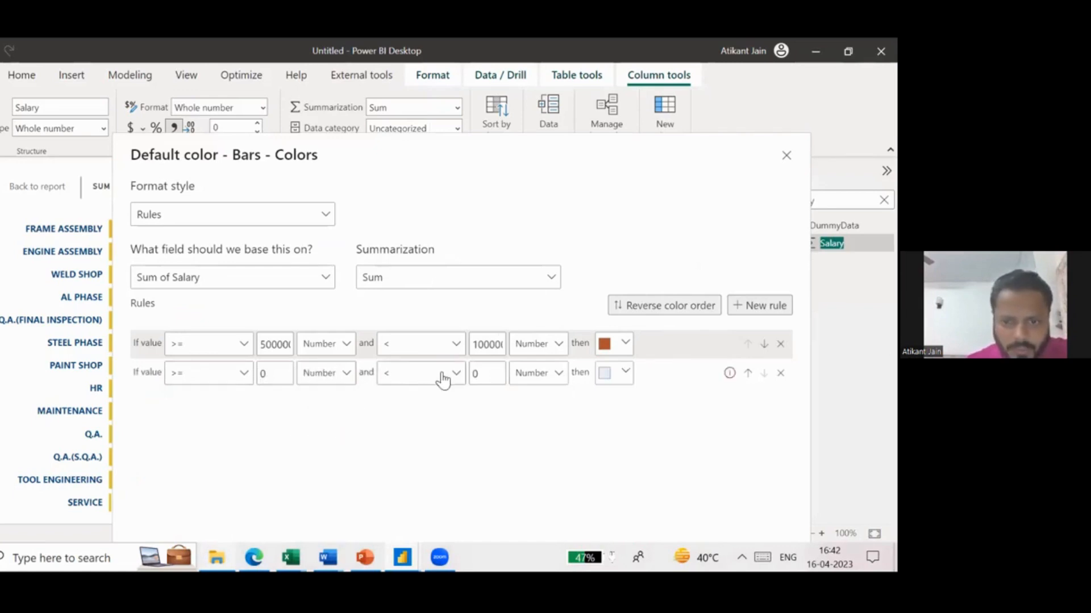
# - Give the second color rule an upper limit of 500000 and a golden yellow color, and apply the conditional formatting
pyautogui.click(443, 379)
pyautogui.click(441, 373)
pyautogui.doubleClick(487, 373)
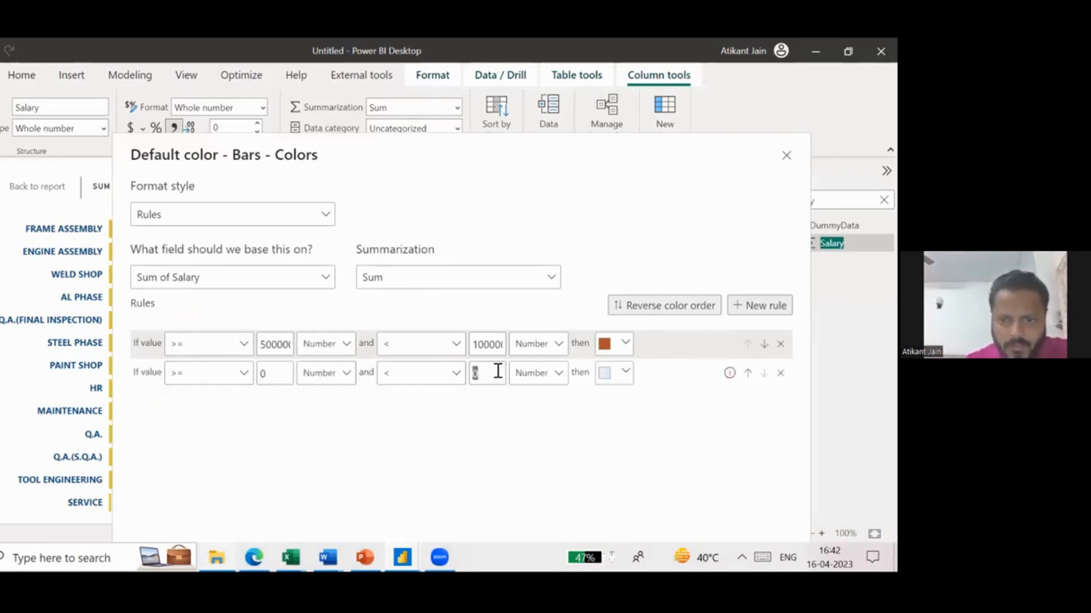
pyautogui.write('500000')
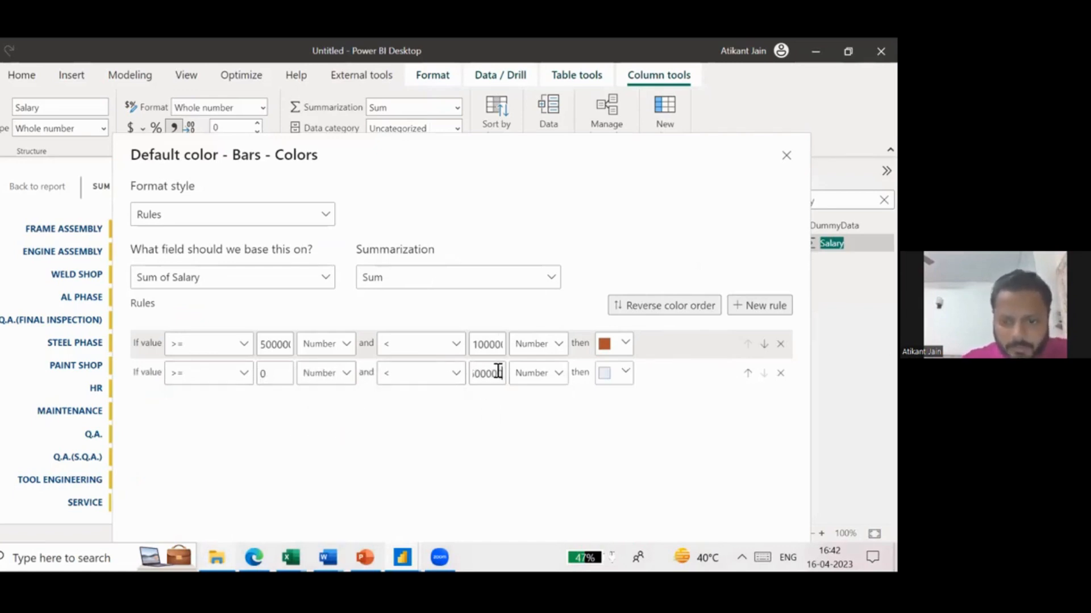
pyautogui.click(625, 374)
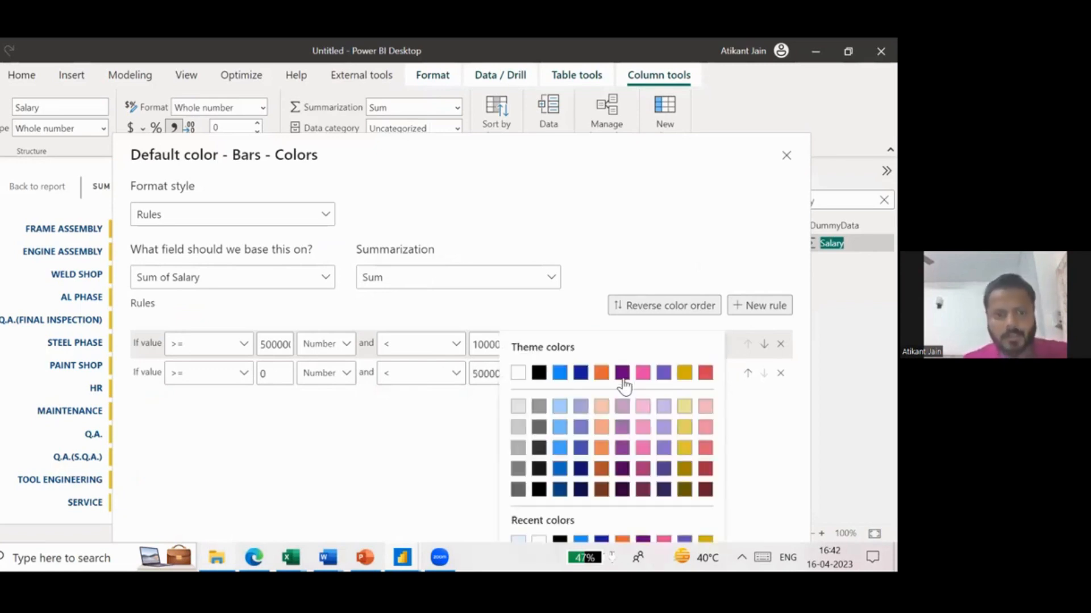
pyautogui.click(683, 449)
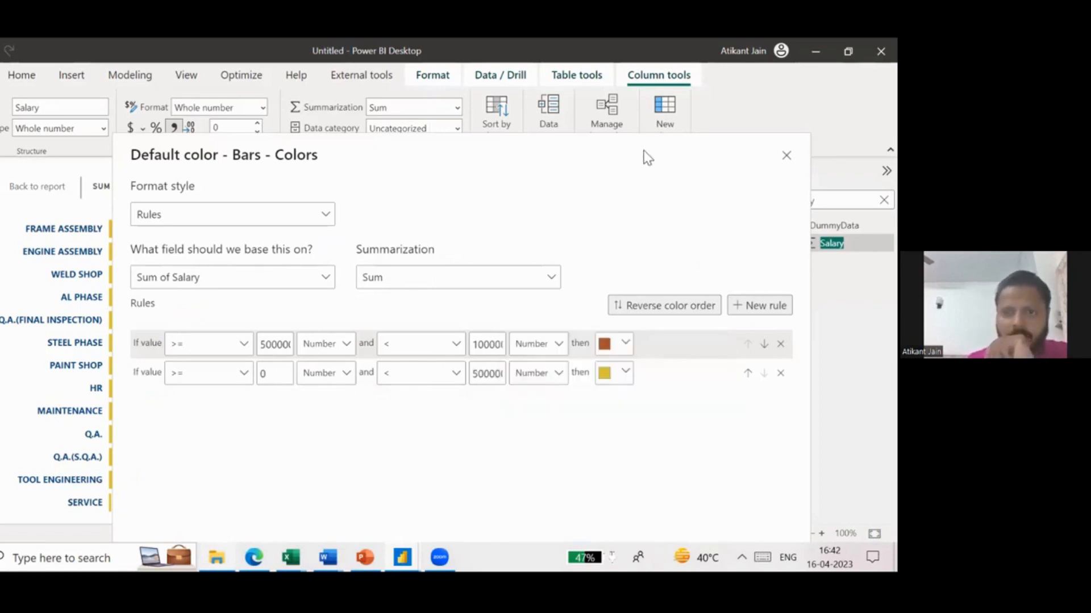
pyautogui.click(679, 515)
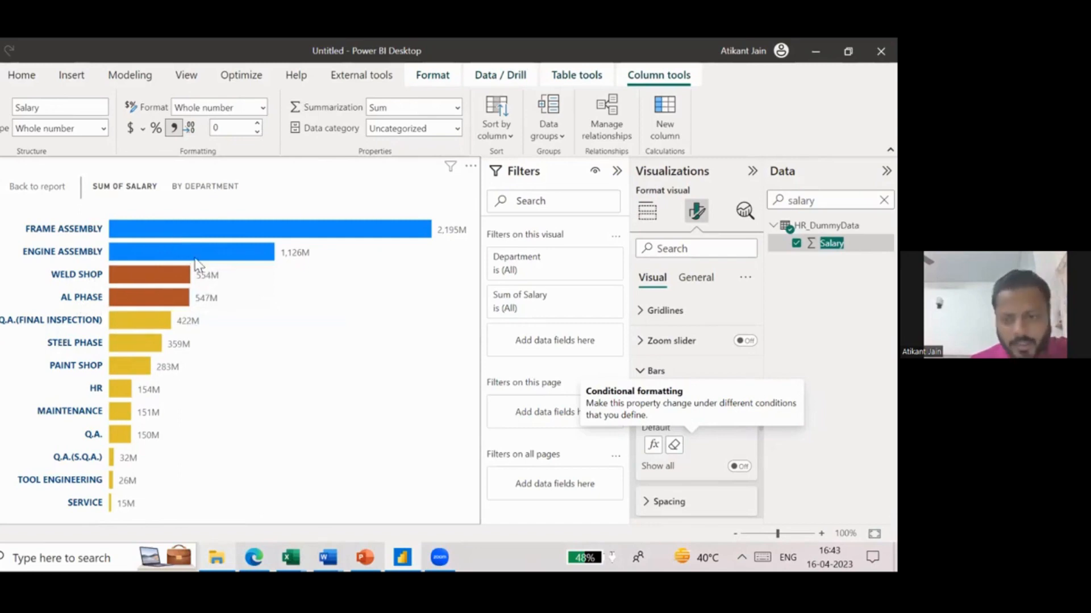
# - Return to the Dashboard page and shrink the salary-by-department bar chart slightly in both width and height
pyautogui.moveTo(243, 261)
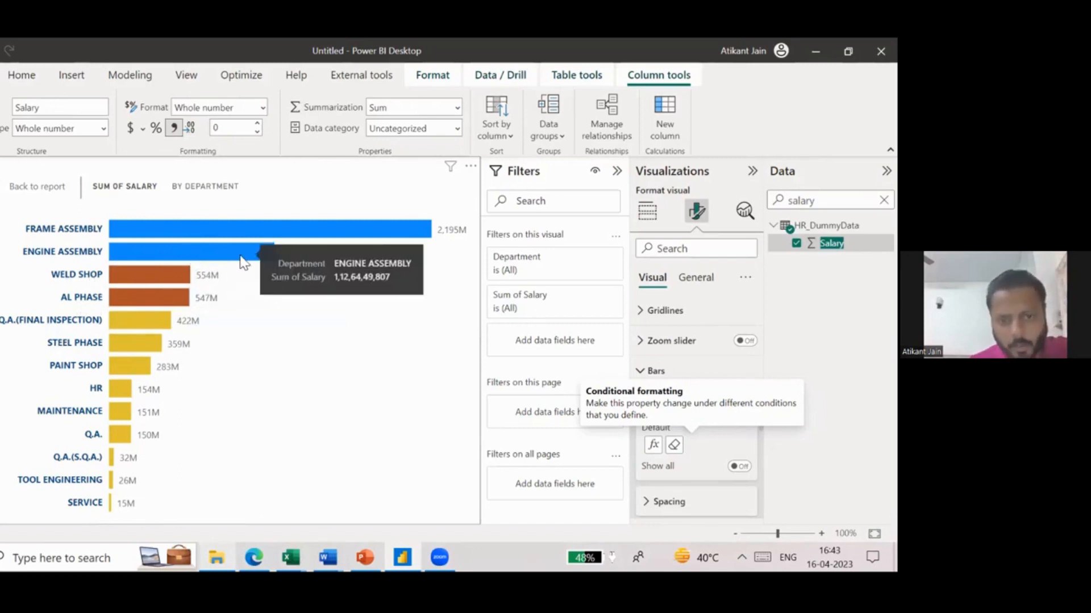
pyautogui.click(37, 186)
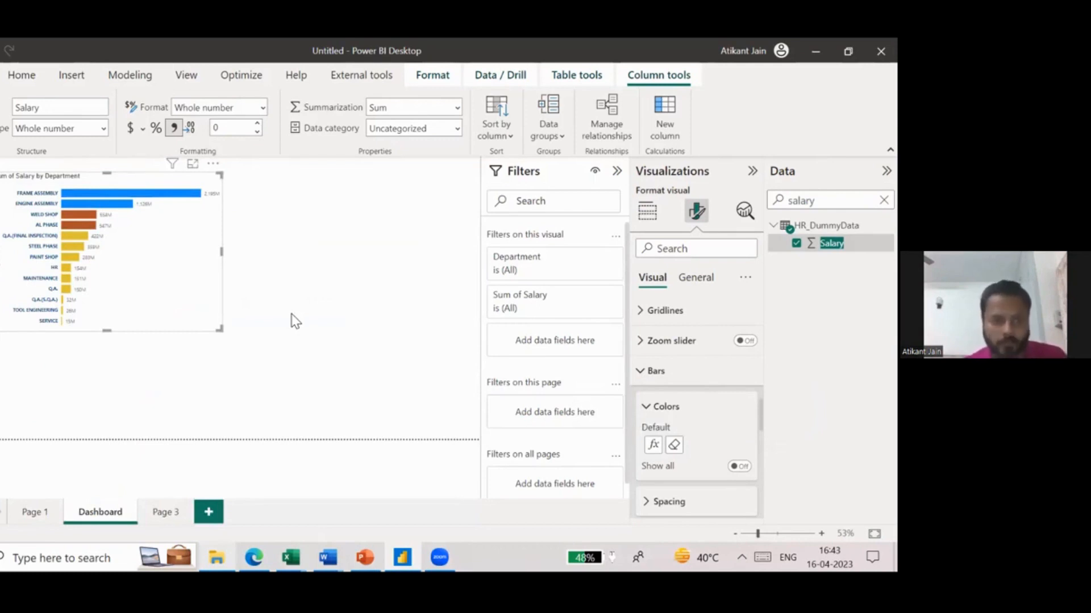
pyautogui.moveTo(220, 328); pyautogui.dragTo(180, 315)
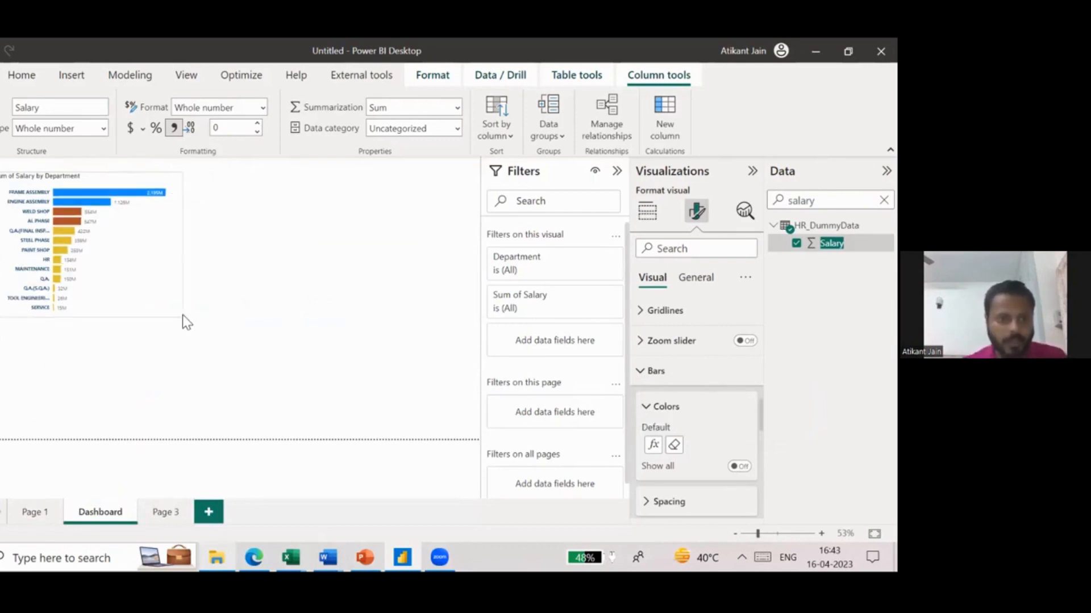
# - Add an empty pie chart to the Dashboard page as a separate visual
pyautogui.click(258, 276)
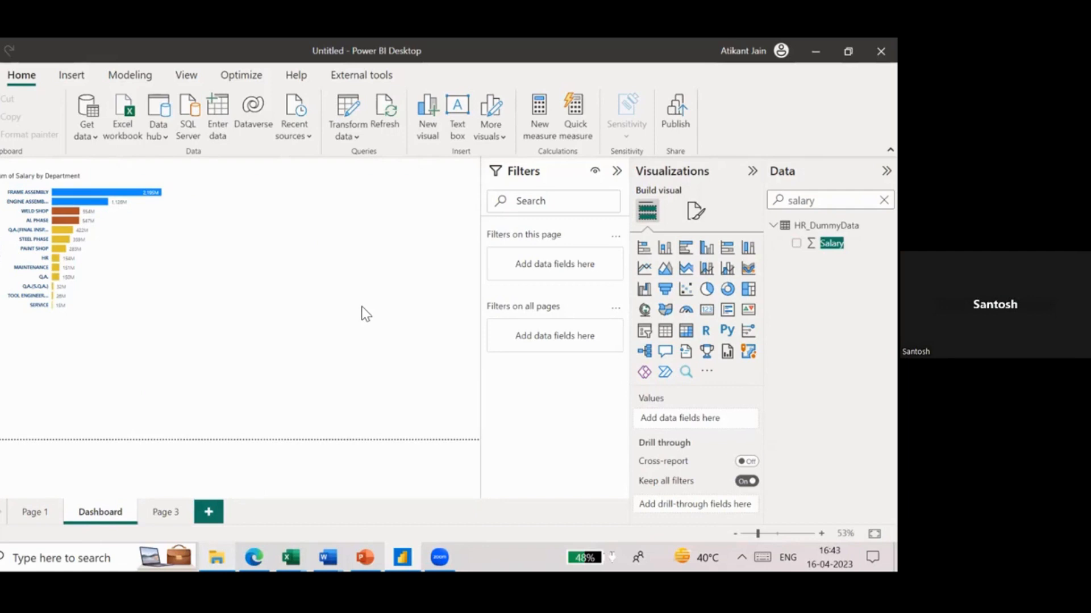
pyautogui.click(706, 290)
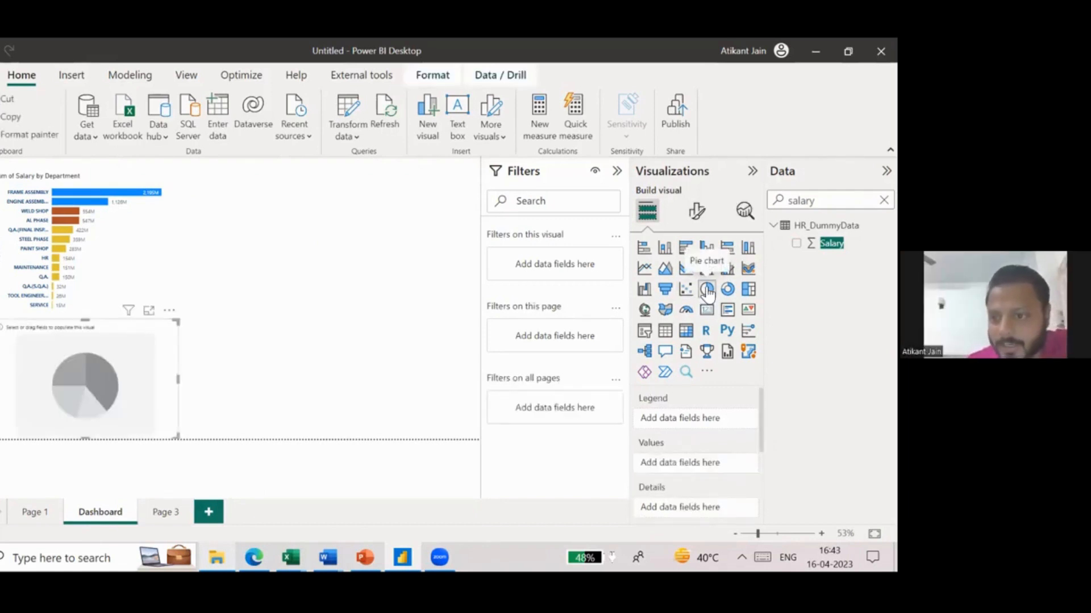
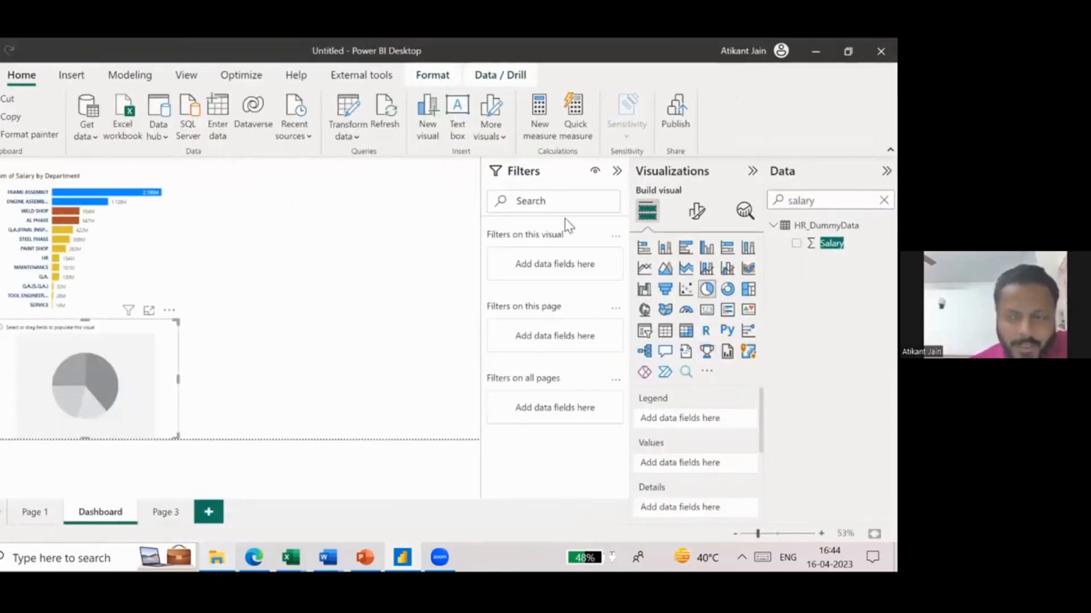
# - Find the Gender field in HR_DummyData and use it as the legend of the empty pie chart
pyautogui.doubleClick(802, 201)
pyautogui.write('gend')
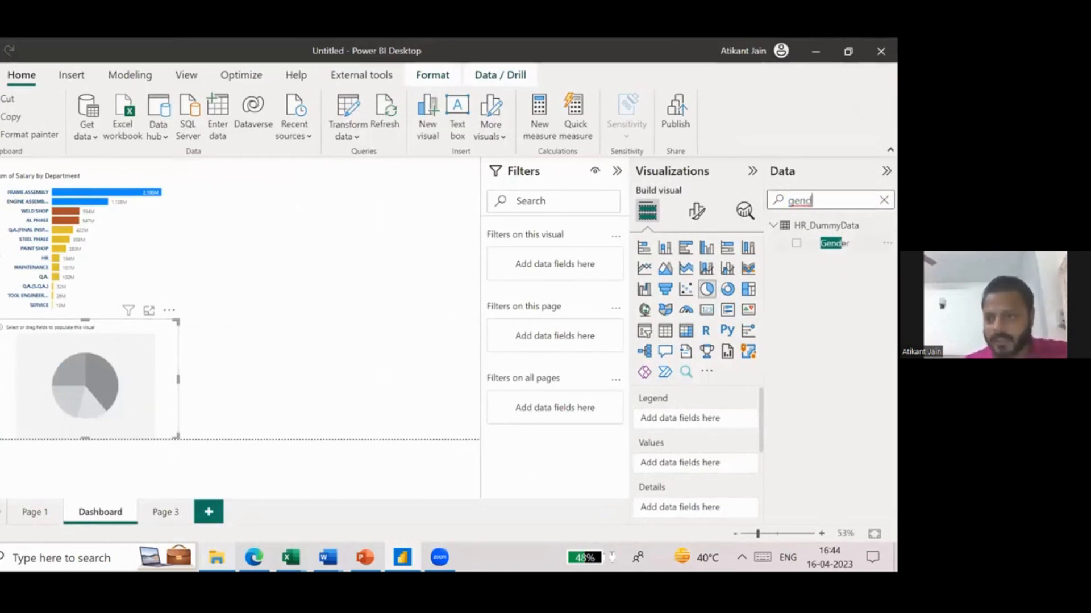
pyautogui.click(795, 243)
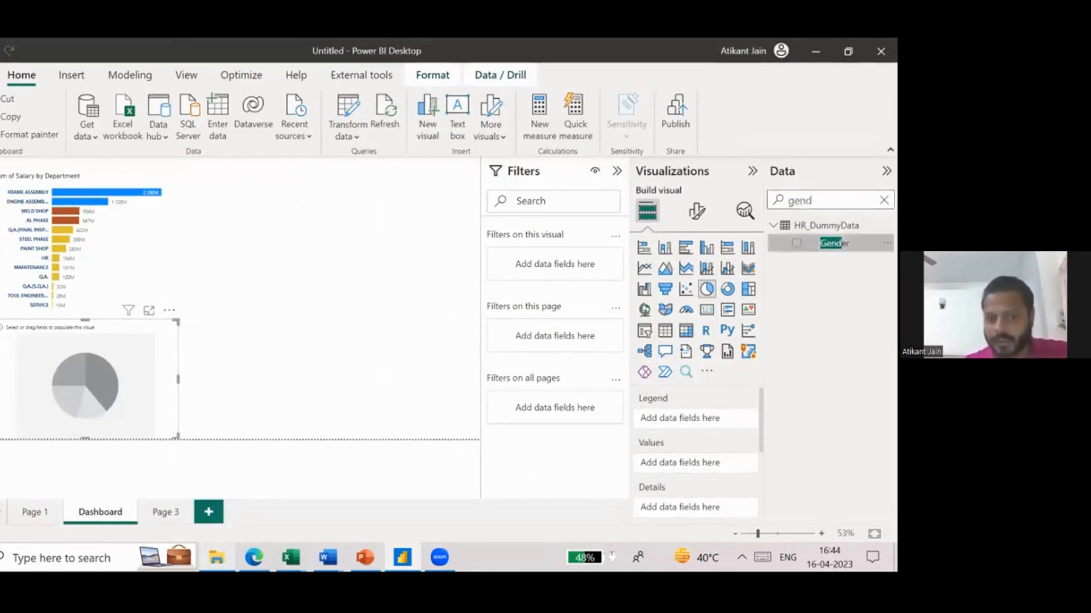
# - Use Emp ID as the pie chart's values, aggregated as Count (Distinct), and check the chart in focus mode before returning to the report
pyautogui.doubleClick(799, 200)
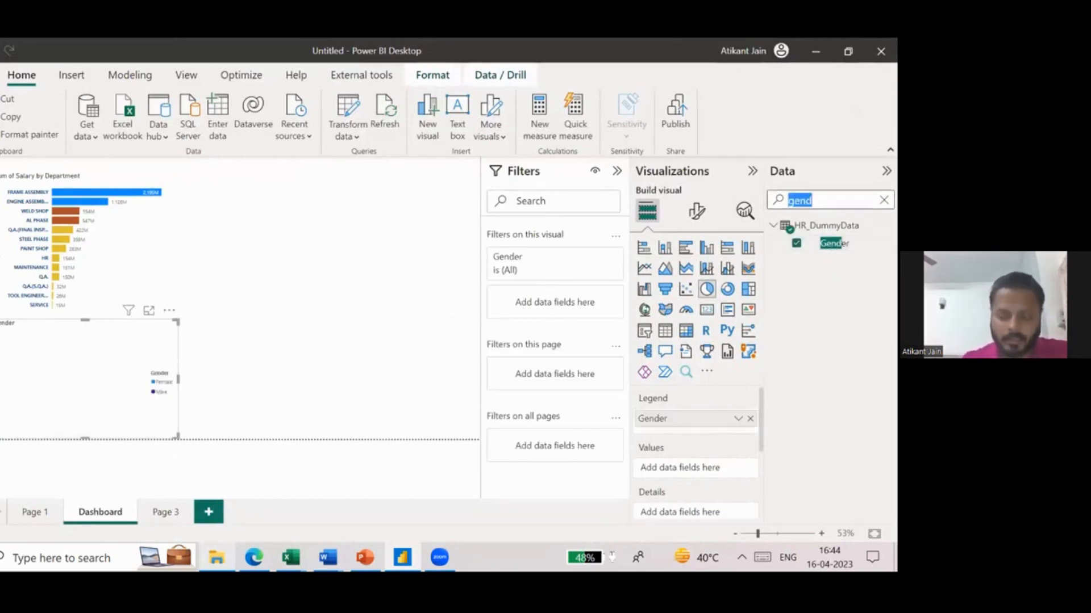
pyautogui.write('emp')
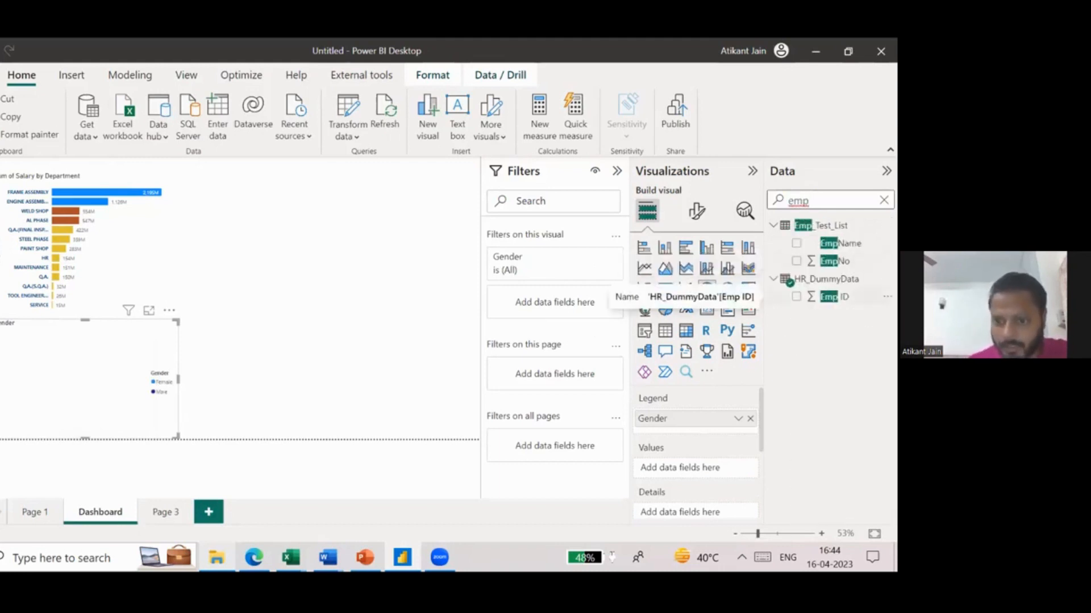
pyautogui.moveTo(832, 296); pyautogui.dragTo(691, 476)
pyautogui.click(737, 468)
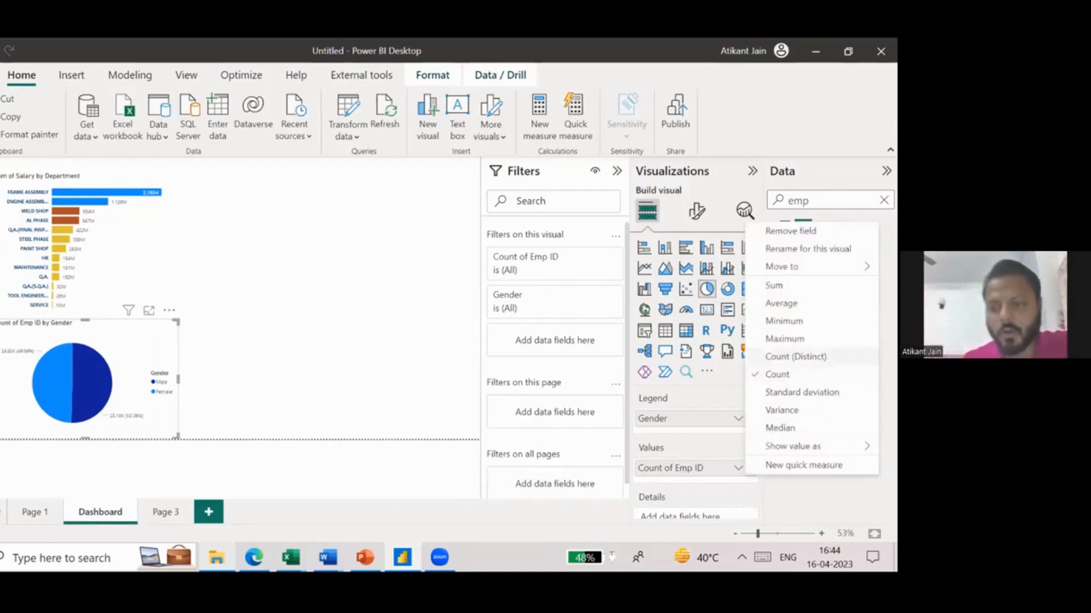
pyautogui.click(795, 356)
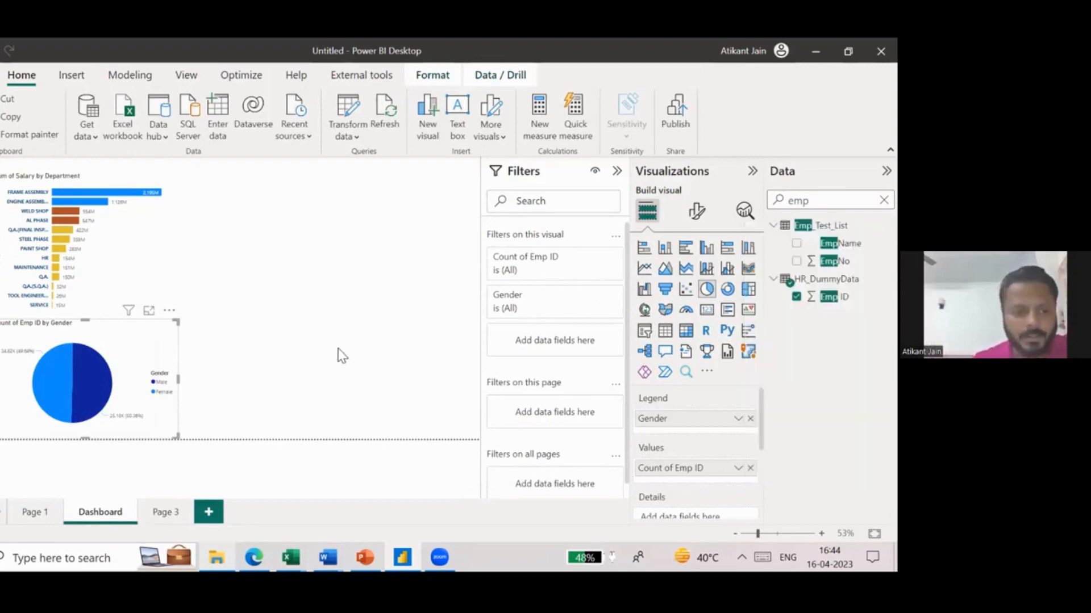
pyautogui.click(149, 310)
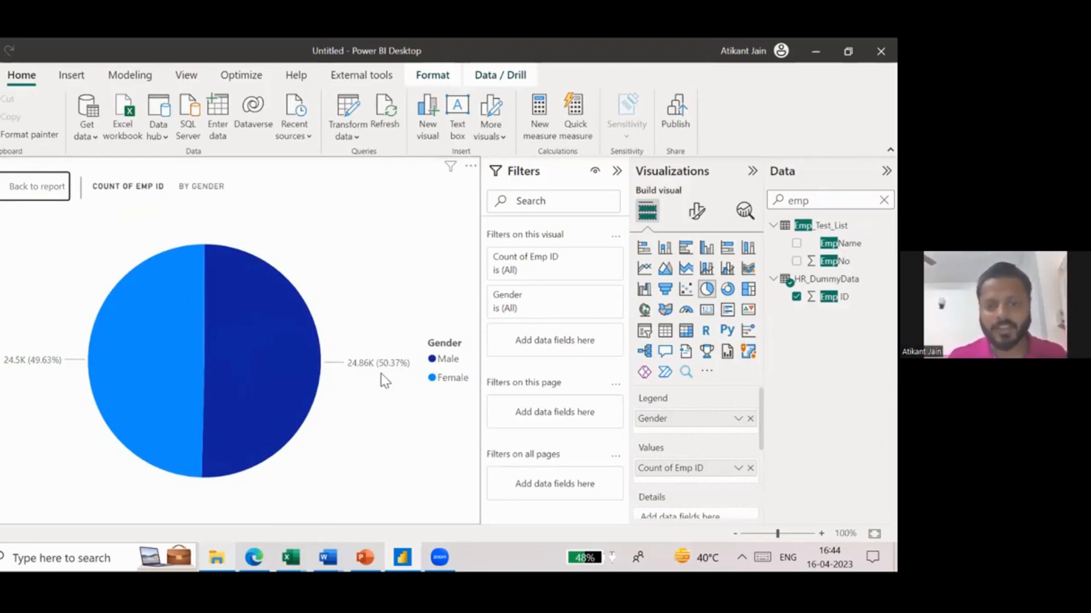
pyautogui.click(35, 186)
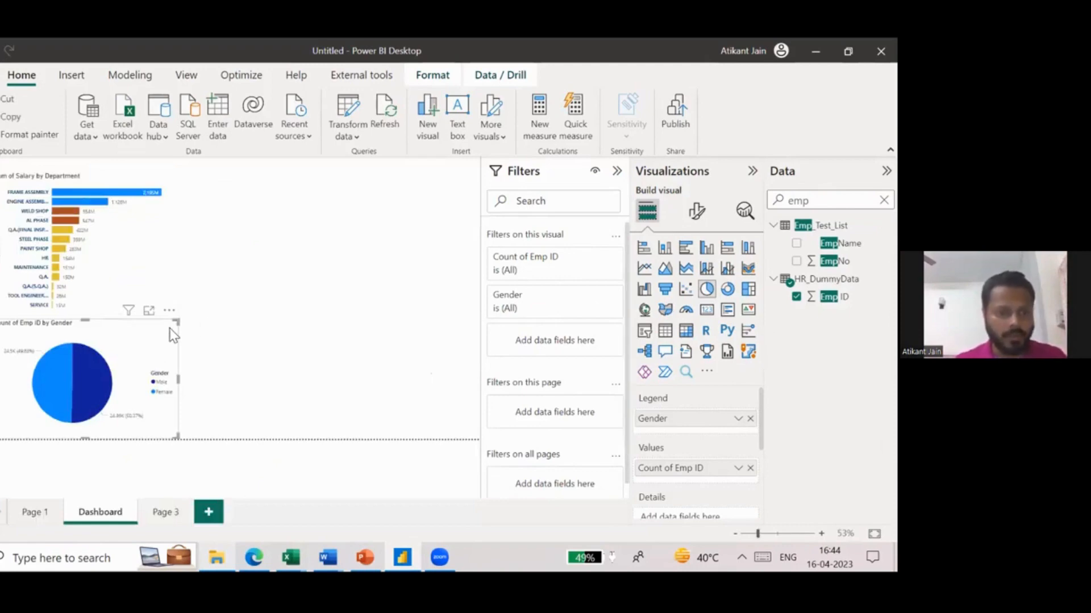
# - Turn on the visual border of the salary-by-department bar chart
pyautogui.click(251, 322)
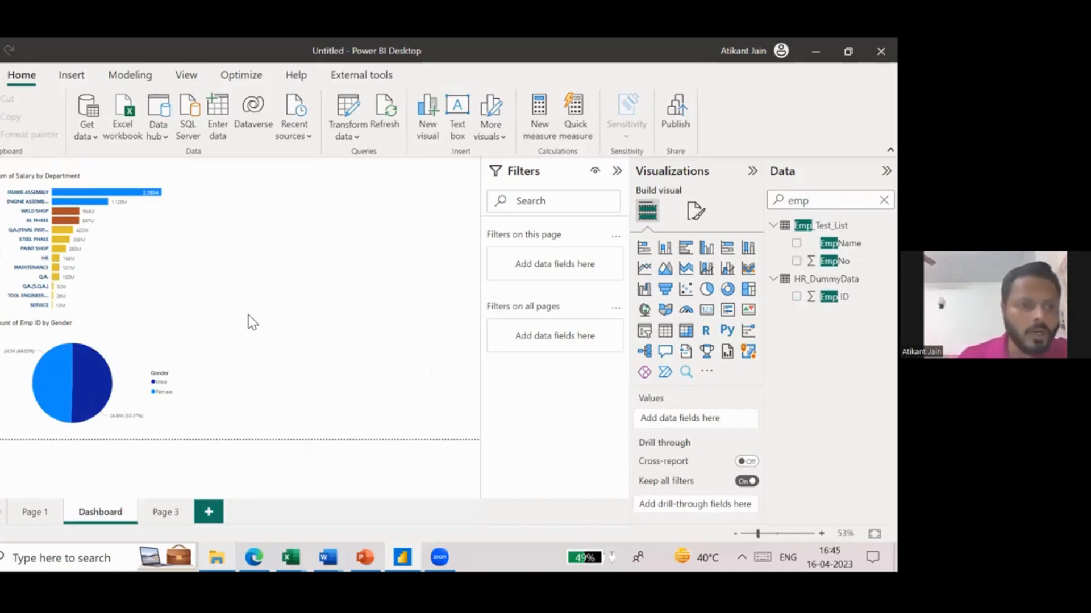
pyautogui.click(69, 185)
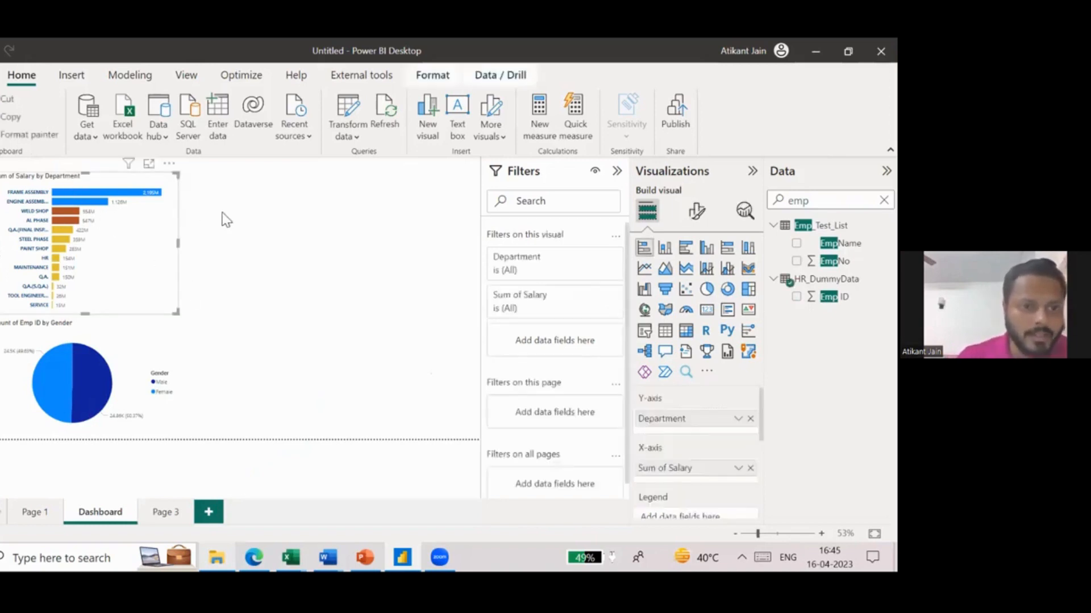
pyautogui.click(224, 216)
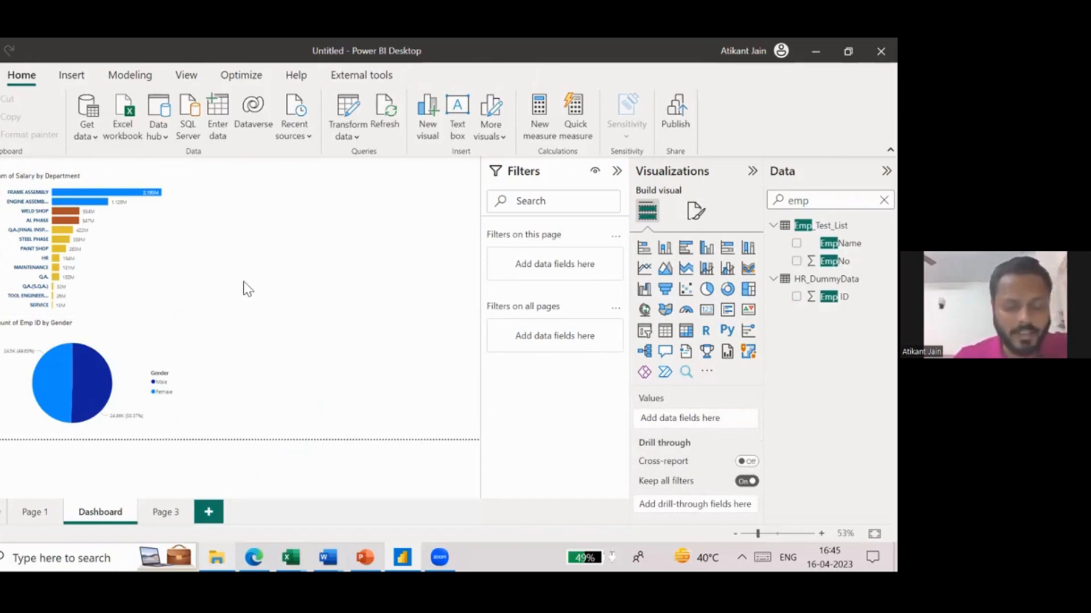
pyautogui.click(57, 188)
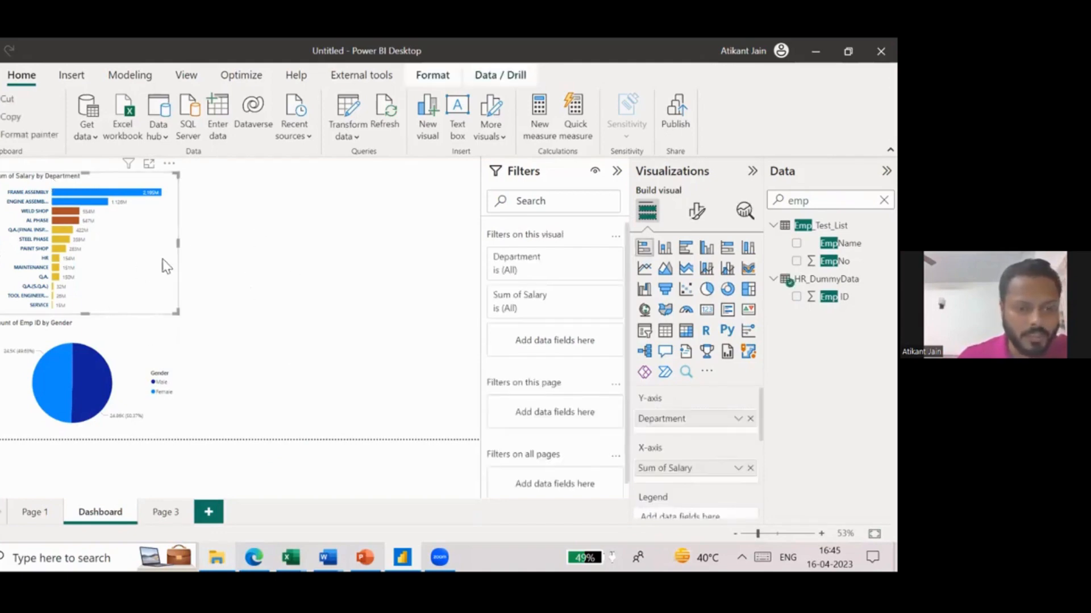
pyautogui.click(691, 224)
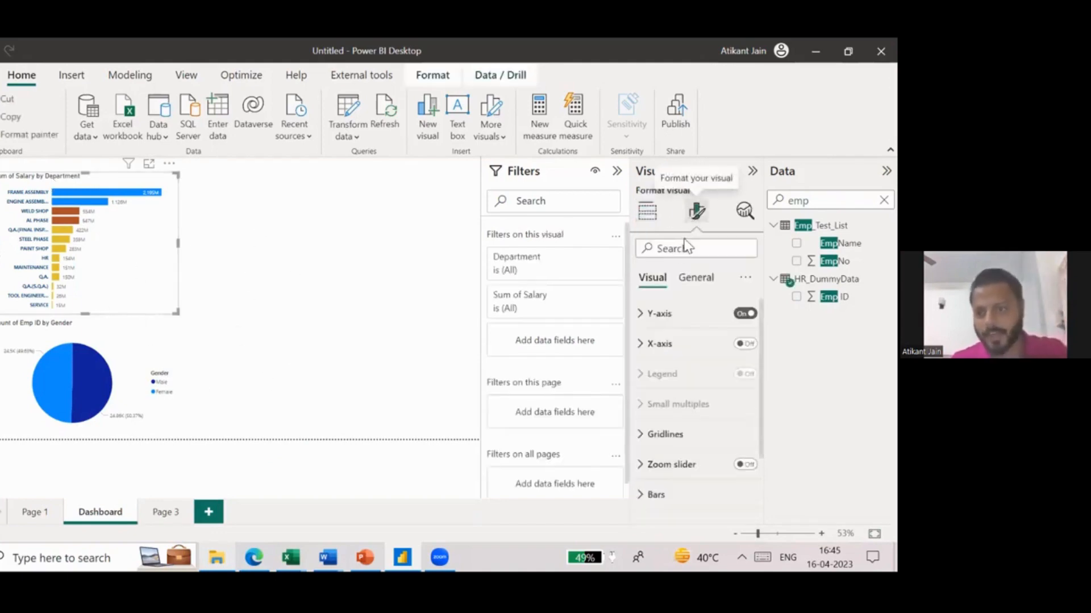
pyautogui.scroll(-2, 684, 397)
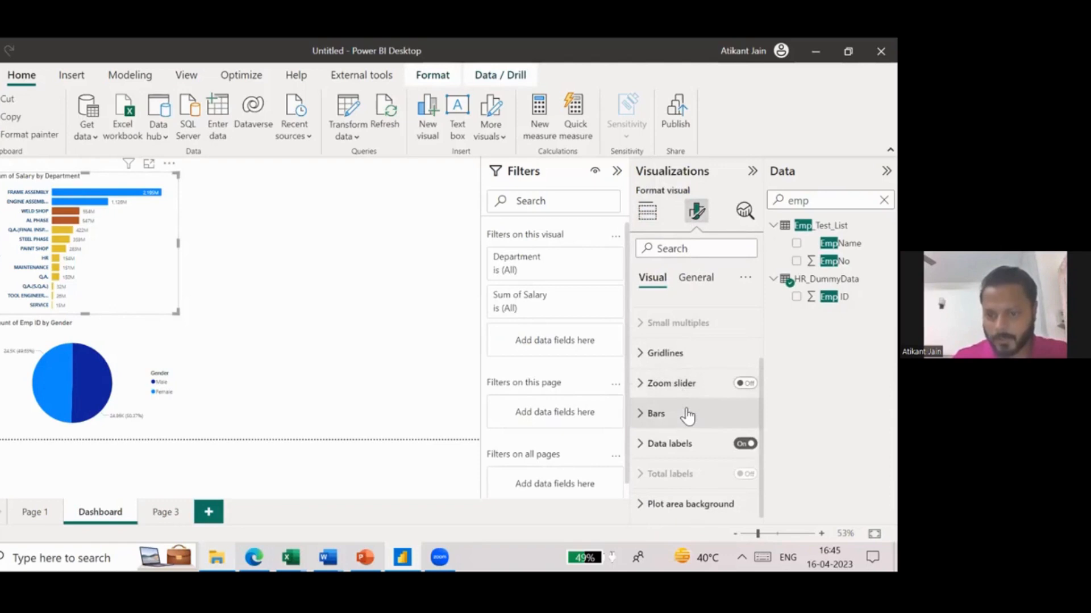
pyautogui.click(696, 277)
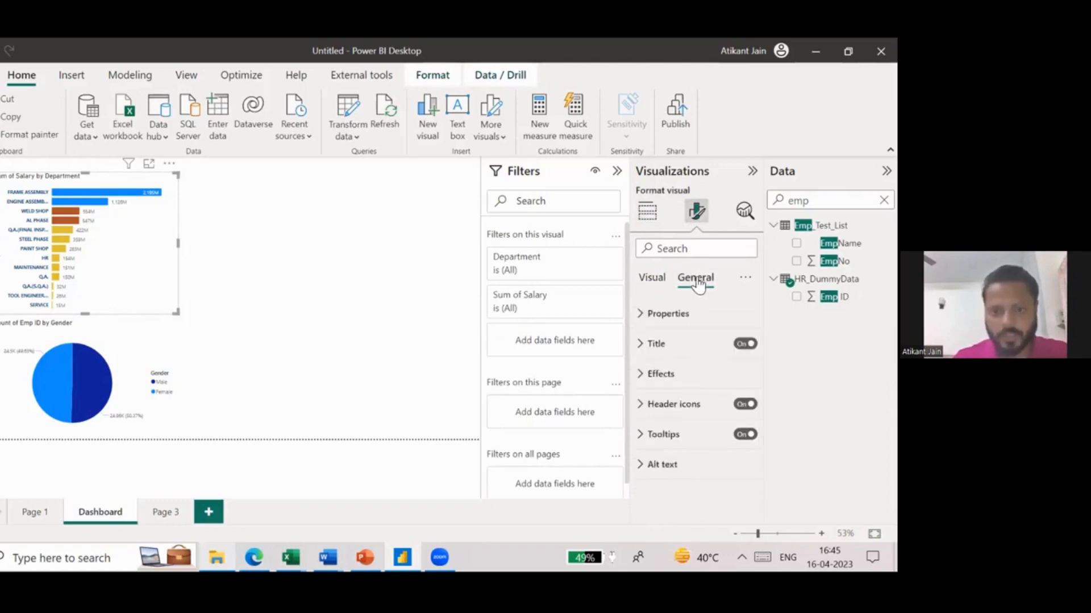
pyautogui.click(664, 375)
pyautogui.scroll(-3, 683, 435)
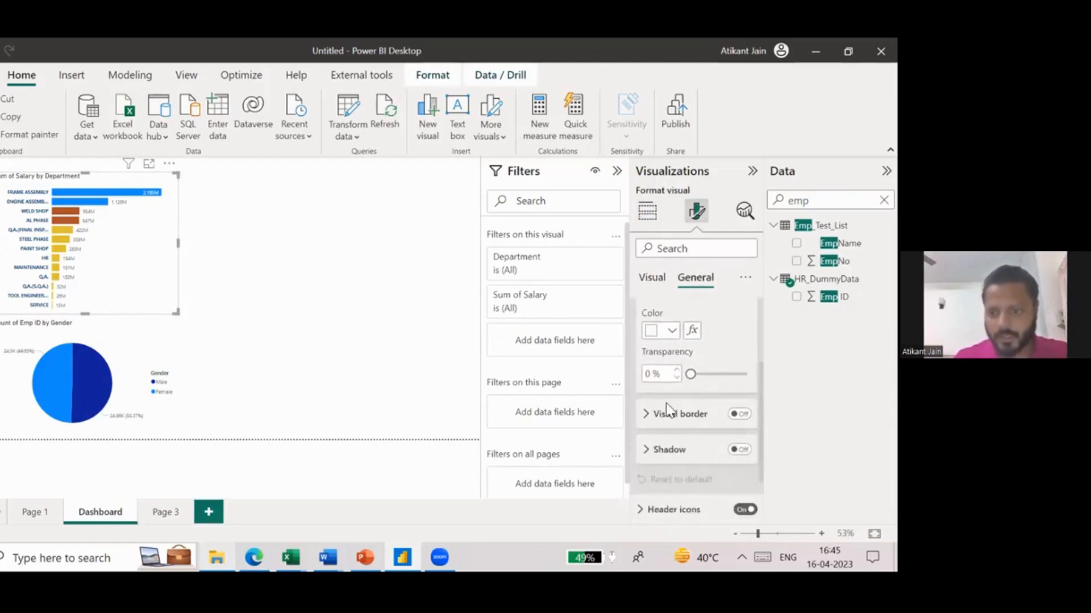
pyautogui.click(739, 413)
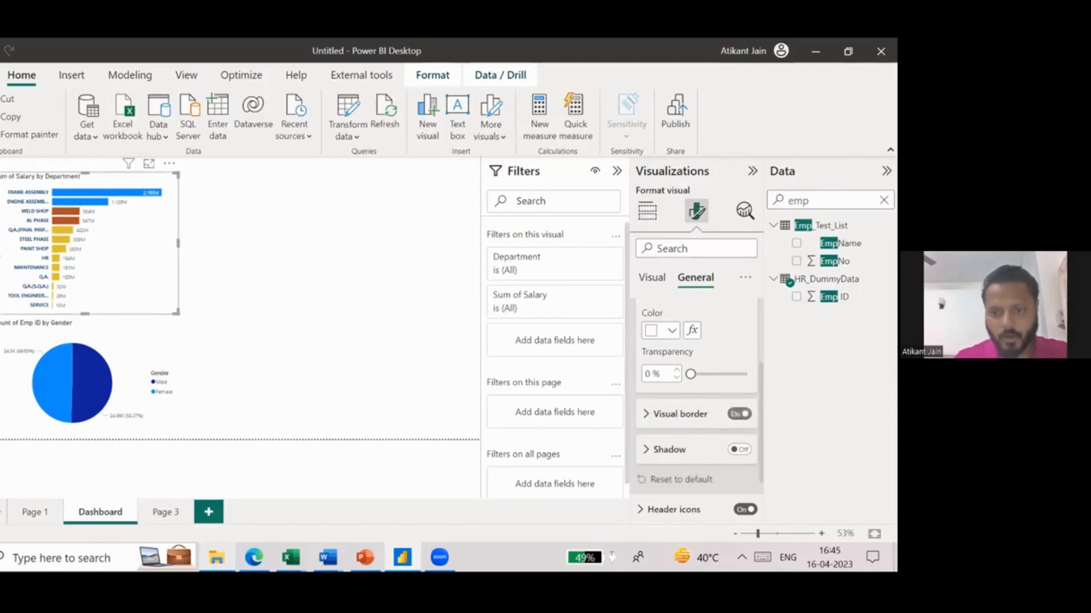
# - Give the bar chart's border a dark blue color and rounded corners, and move the chart up slightly
pyautogui.click(682, 414)
pyautogui.scroll(-1, 686, 415)
pyautogui.click(671, 325)
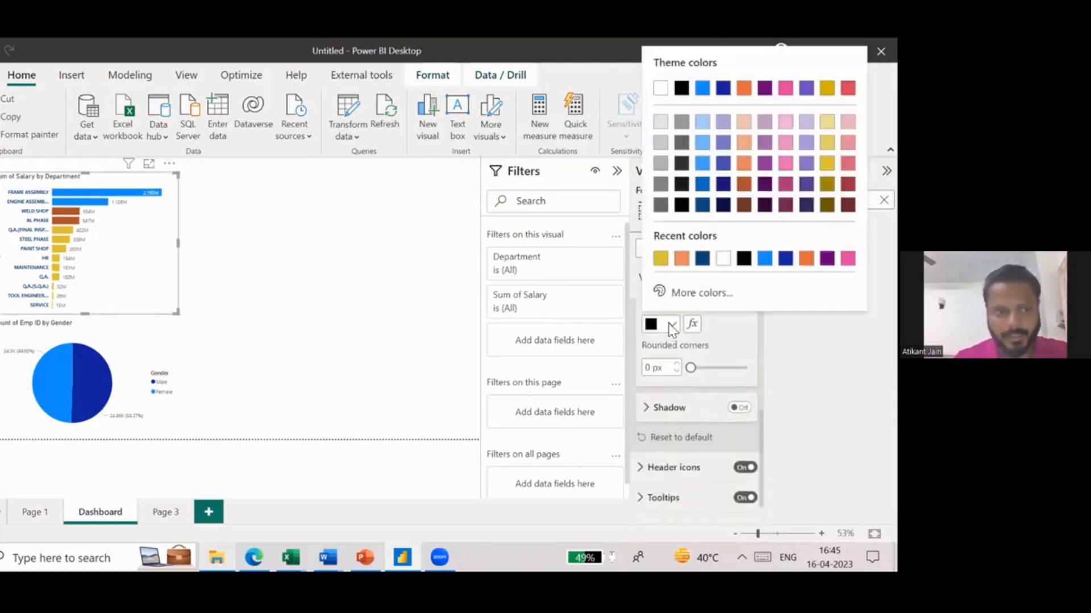
pyautogui.click(703, 206)
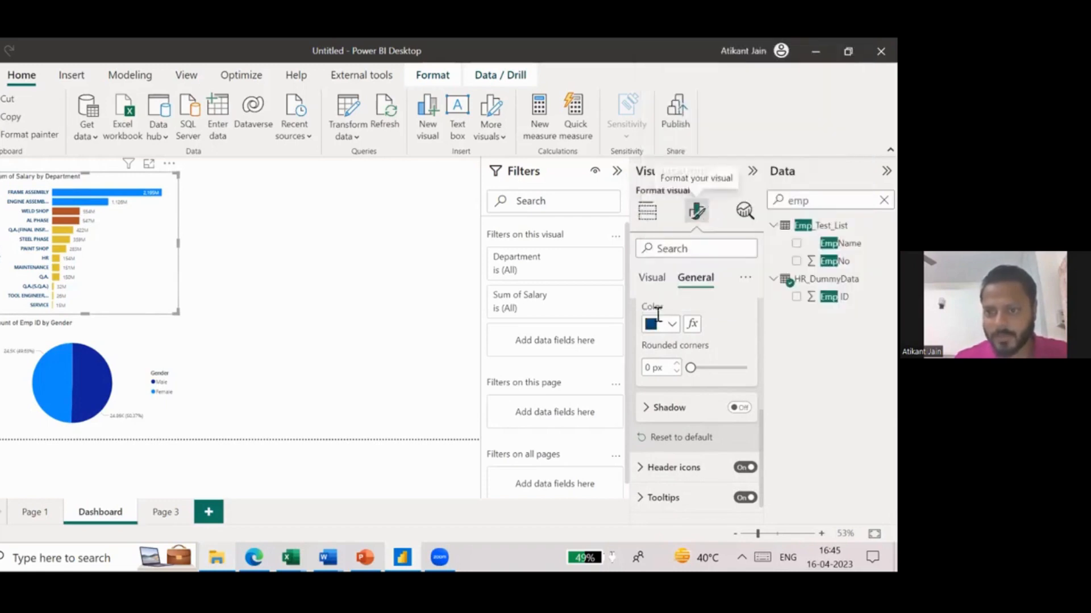
pyautogui.click(648, 369)
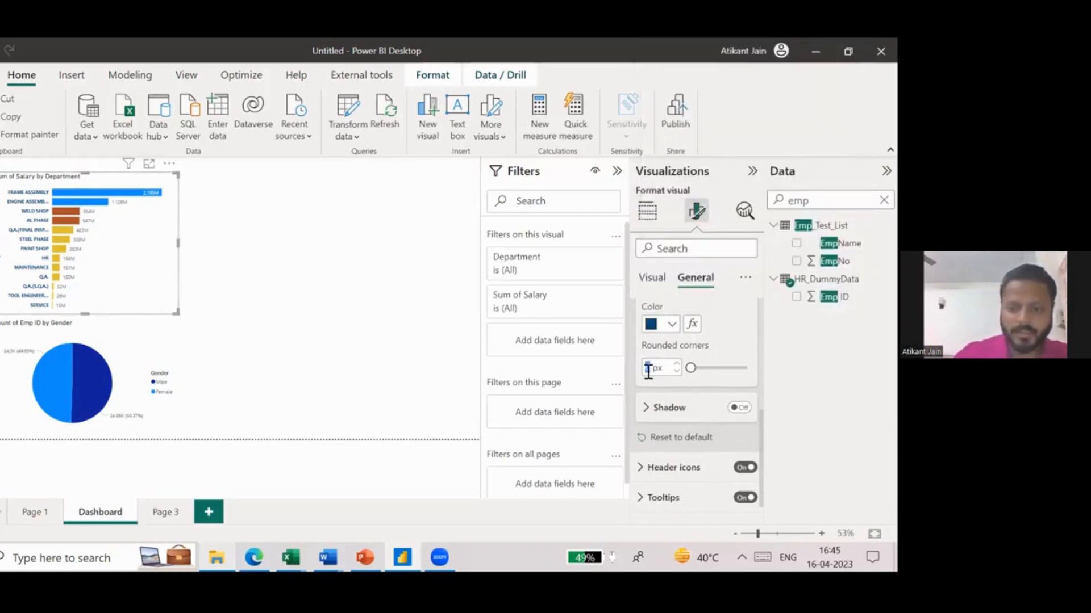
pyautogui.click(339, 351)
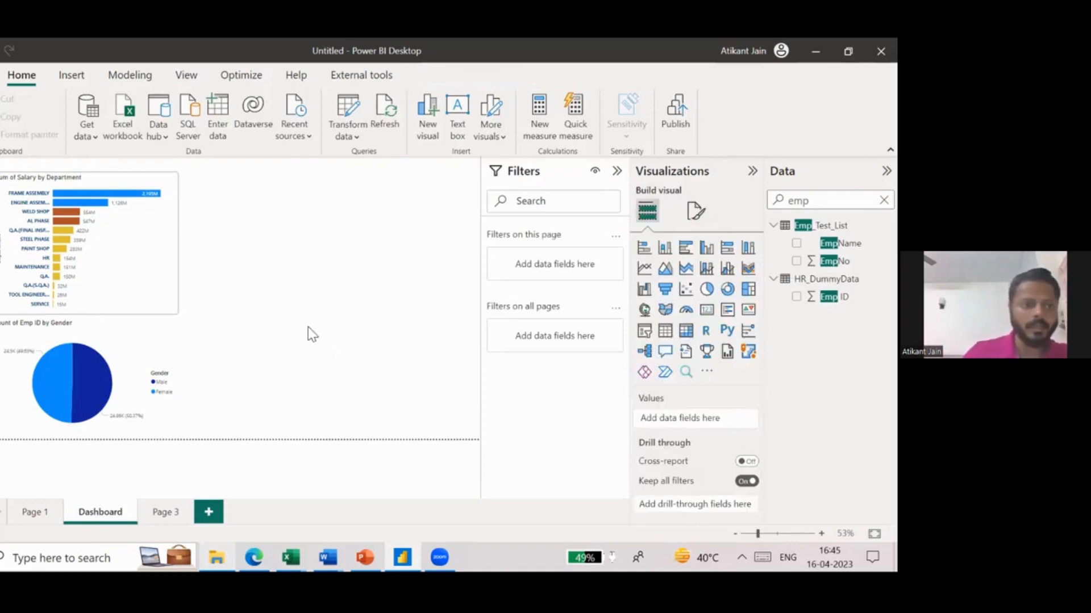
pyautogui.click(178, 271)
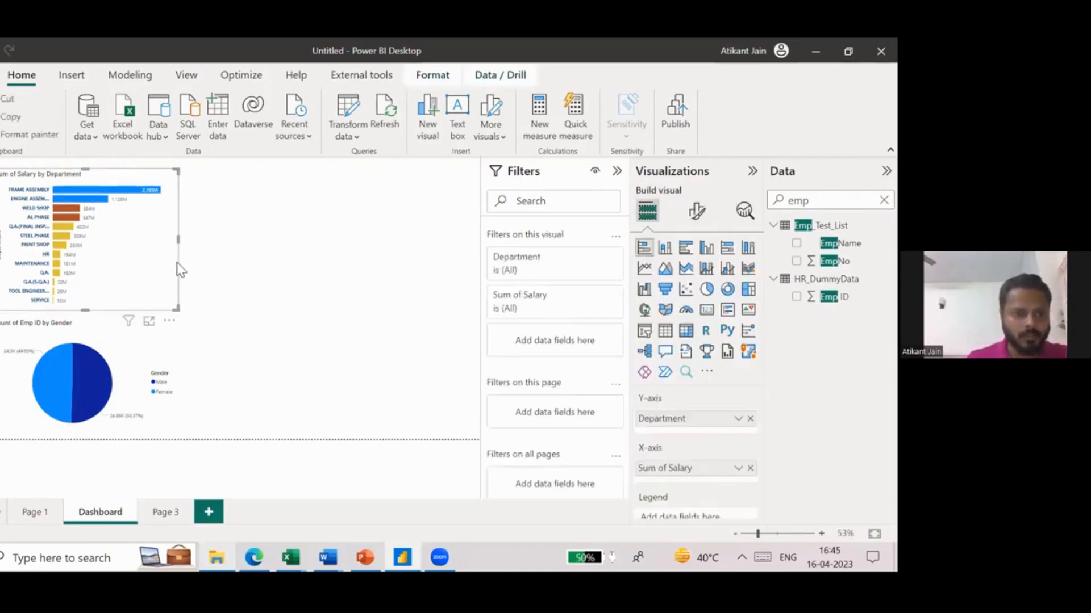
# - Turn on the gender pie chart's visual border in dark blue with 7 px rounded corners
pyautogui.click(158, 350)
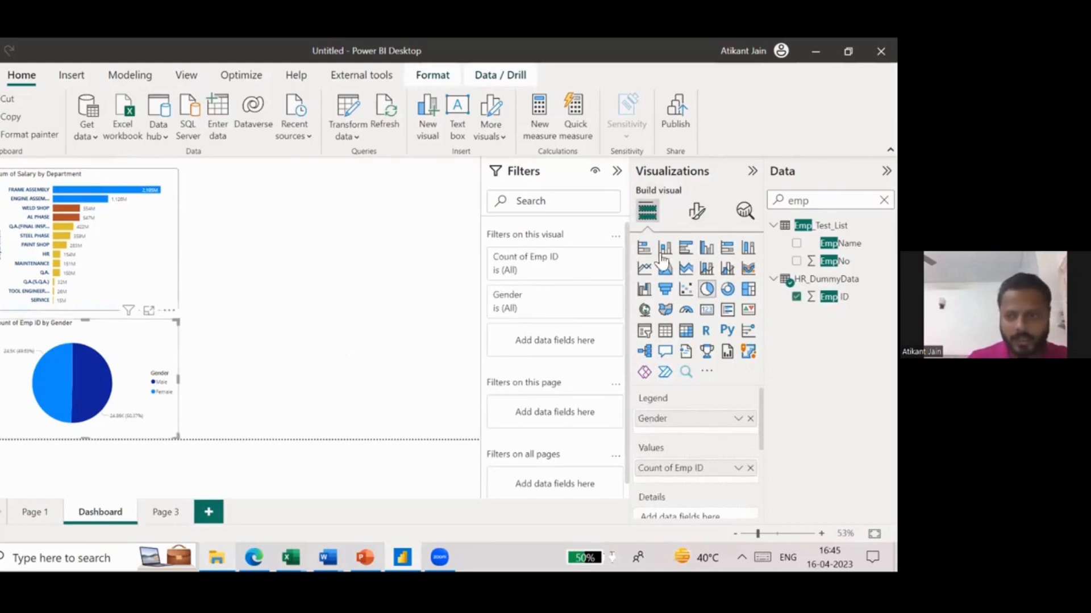
pyautogui.click(696, 211)
pyautogui.click(693, 280)
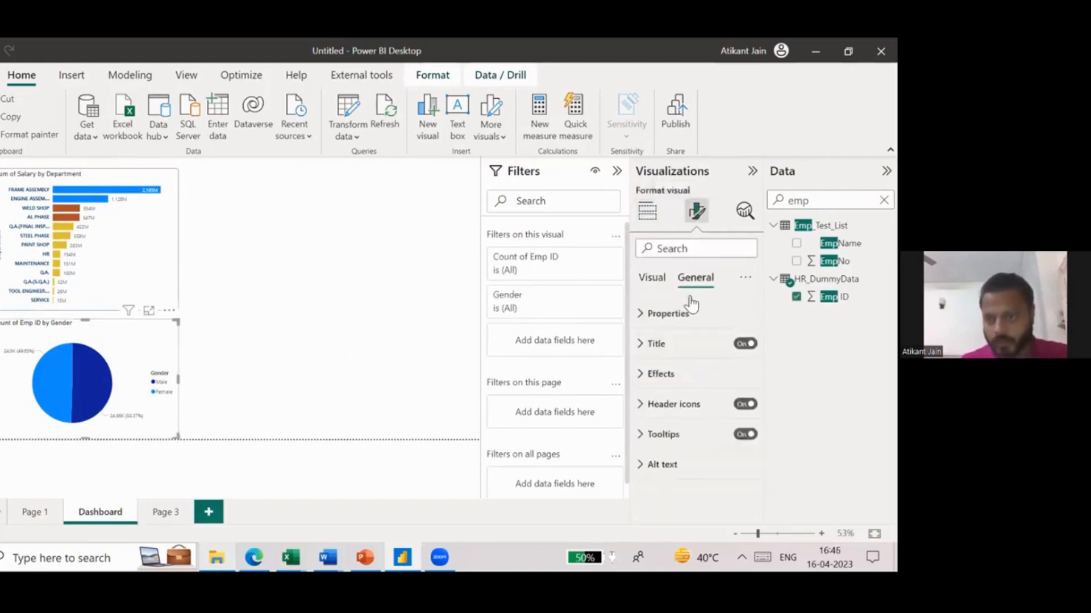
pyautogui.click(690, 374)
pyautogui.scroll(-1, 691, 377)
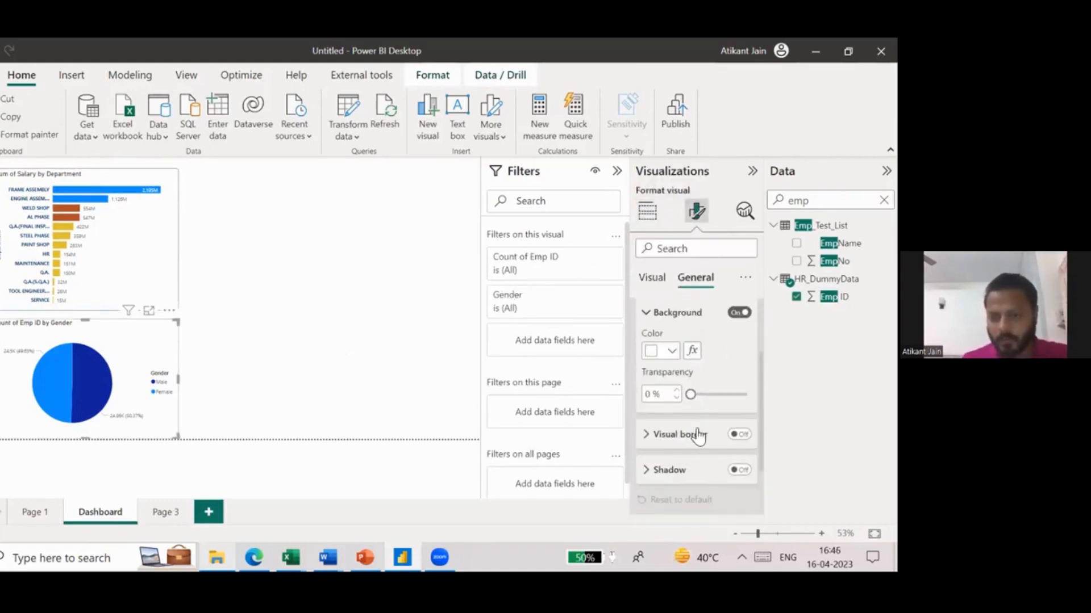
pyautogui.click(698, 435)
pyautogui.scroll(-2, 698, 409)
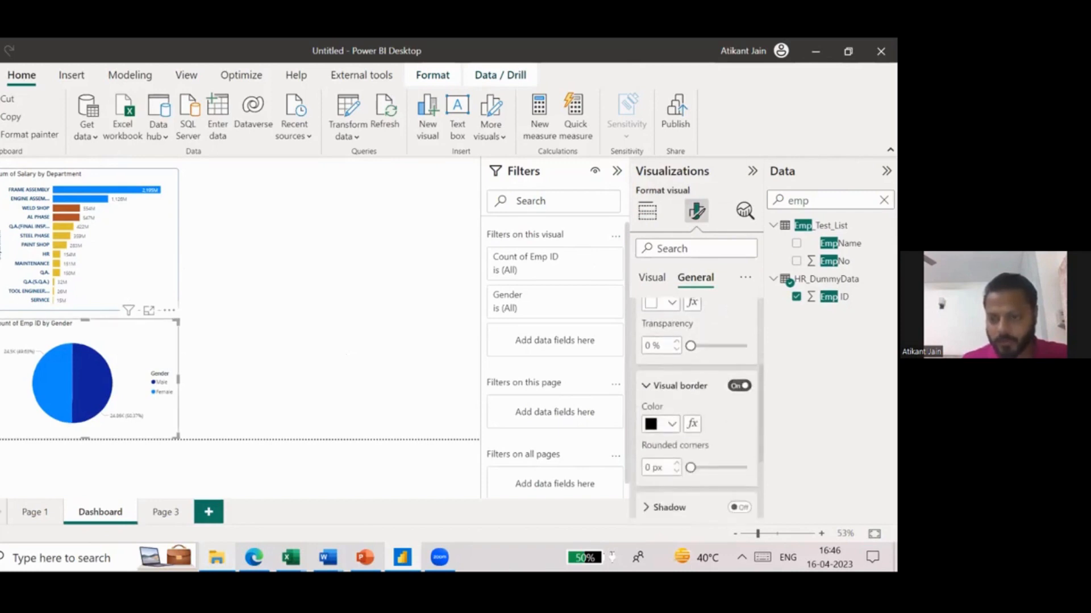
pyautogui.click(670, 426)
pyautogui.click(660, 358)
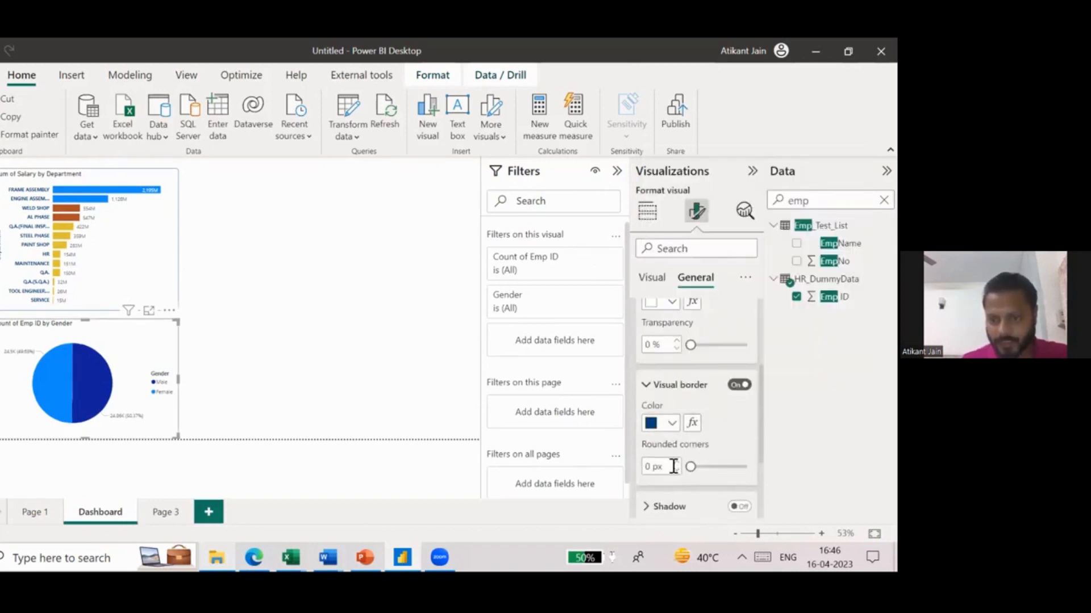
pyautogui.doubleClick(649, 467)
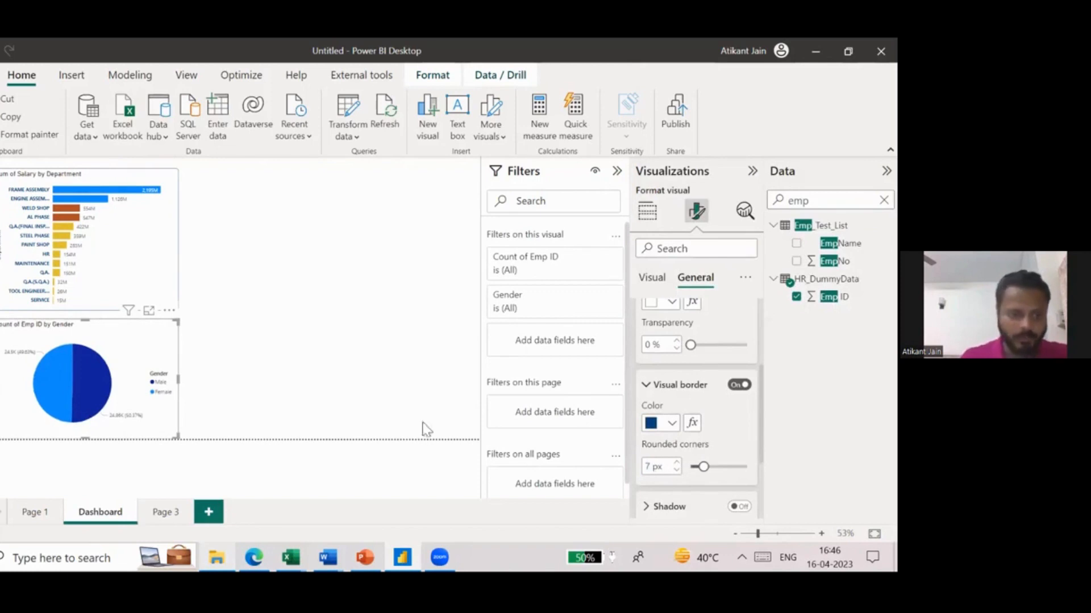
# - Move the gender pie chart up so it sits directly beneath the salary-by-department bar chart
pyautogui.click(296, 392)
pyautogui.click(153, 337)
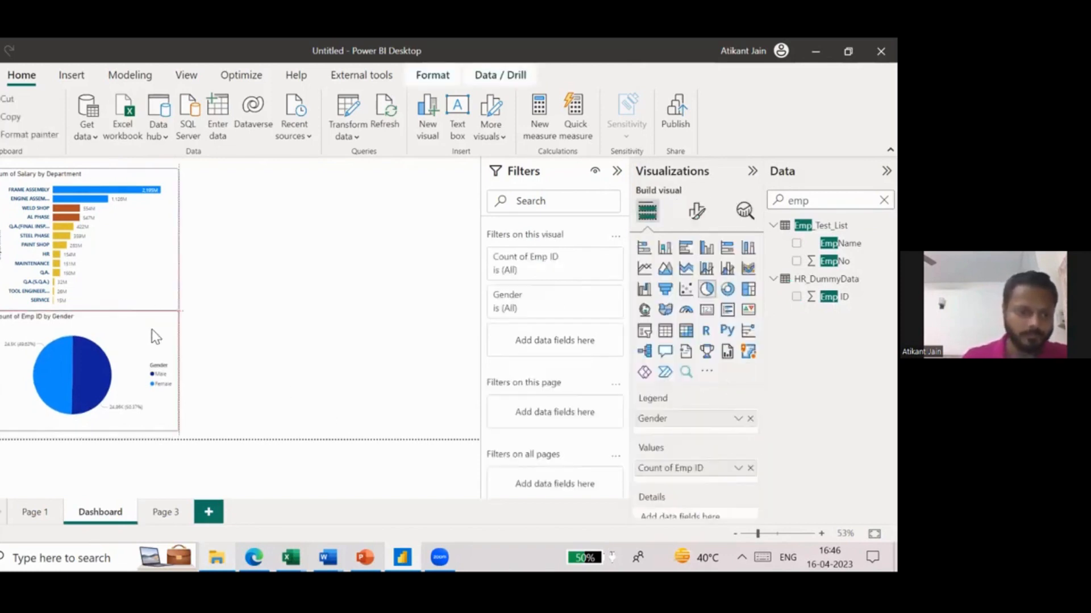
pyautogui.click(227, 325)
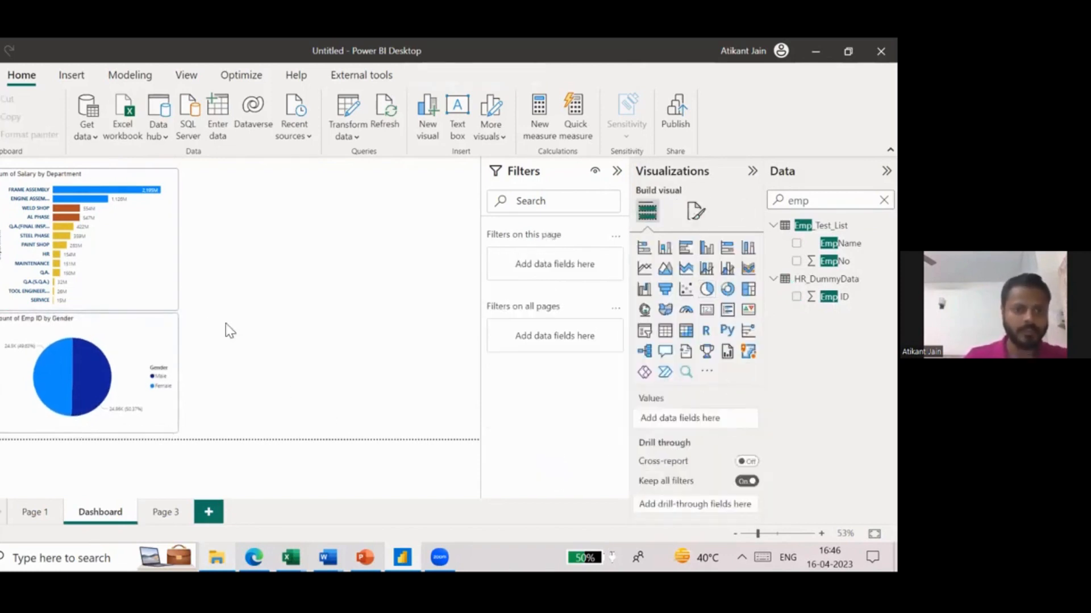
# - Duplicate the salary-by-department bar chart and place the copy beside the original with a small gap
pyautogui.click(178, 238)
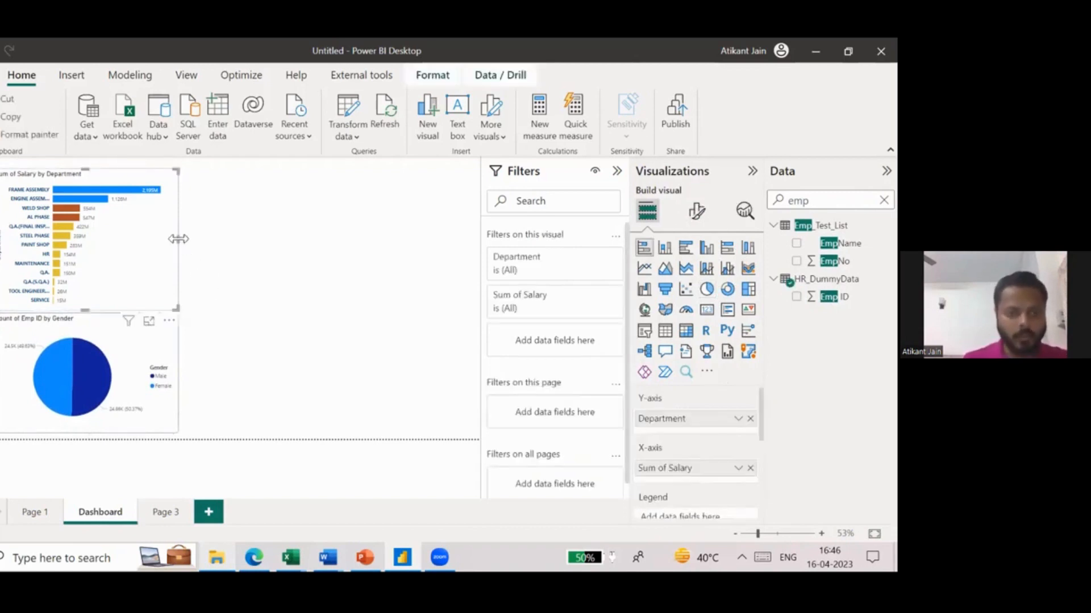
pyautogui.hotkey('ctrl', 'c')
pyautogui.hotkey('ctrl', 'v')
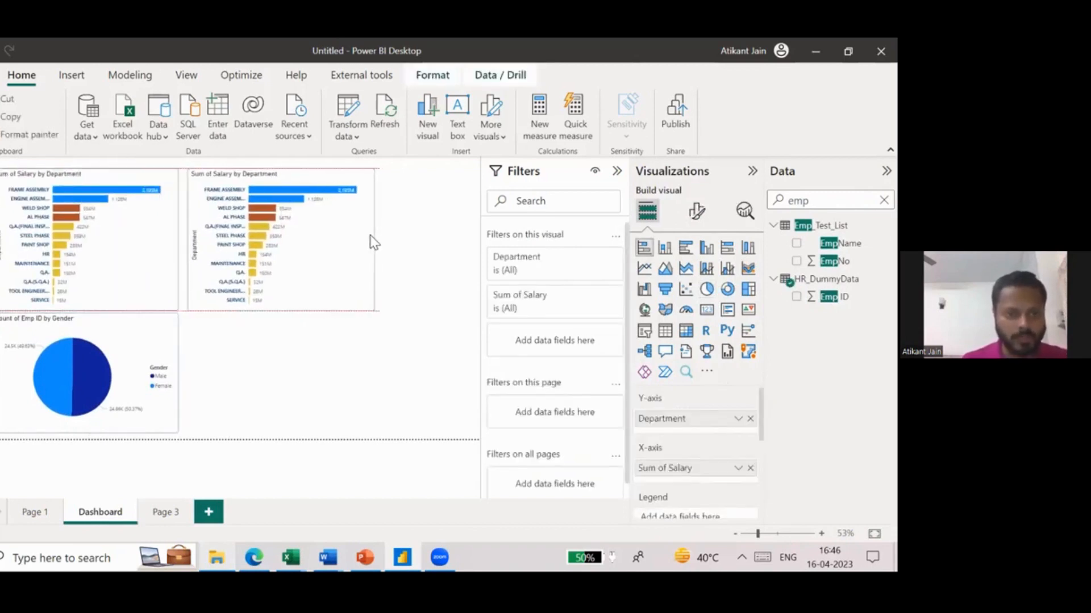
pyautogui.moveTo(374, 242); pyautogui.dragTo(367, 238)
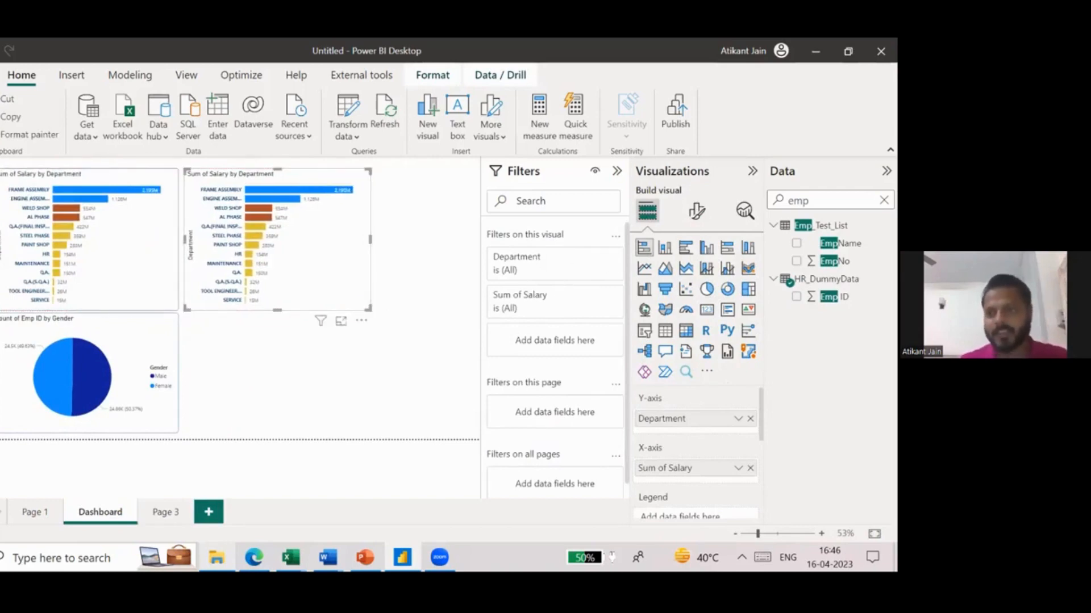
# - Clear the field search and open the table view of HR_DummyData to examine its available columns
pyautogui.doubleClick(798, 200)
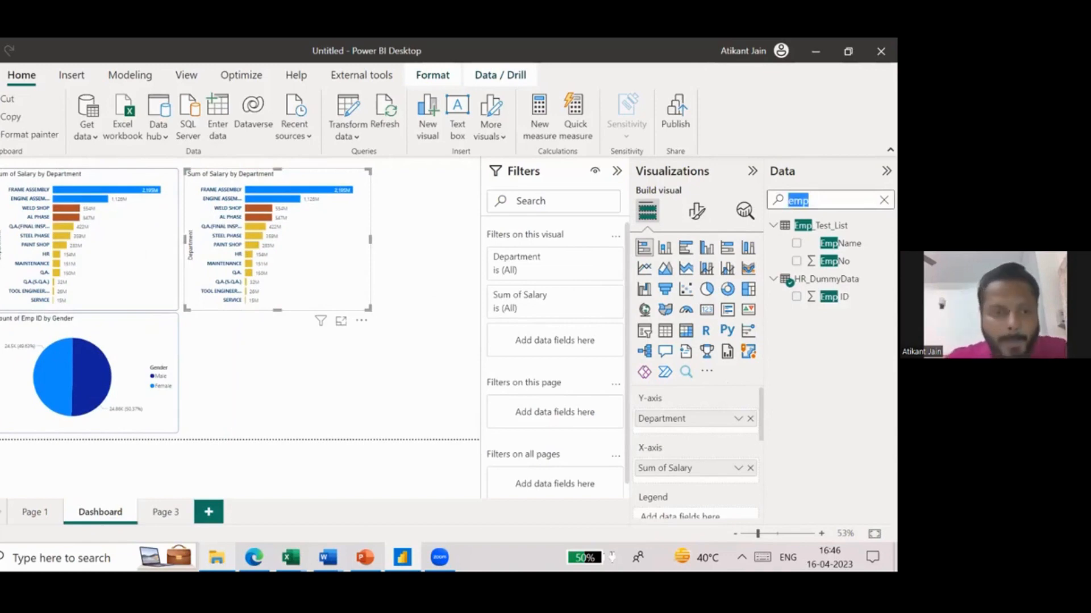
pyautogui.press('BackSpace')
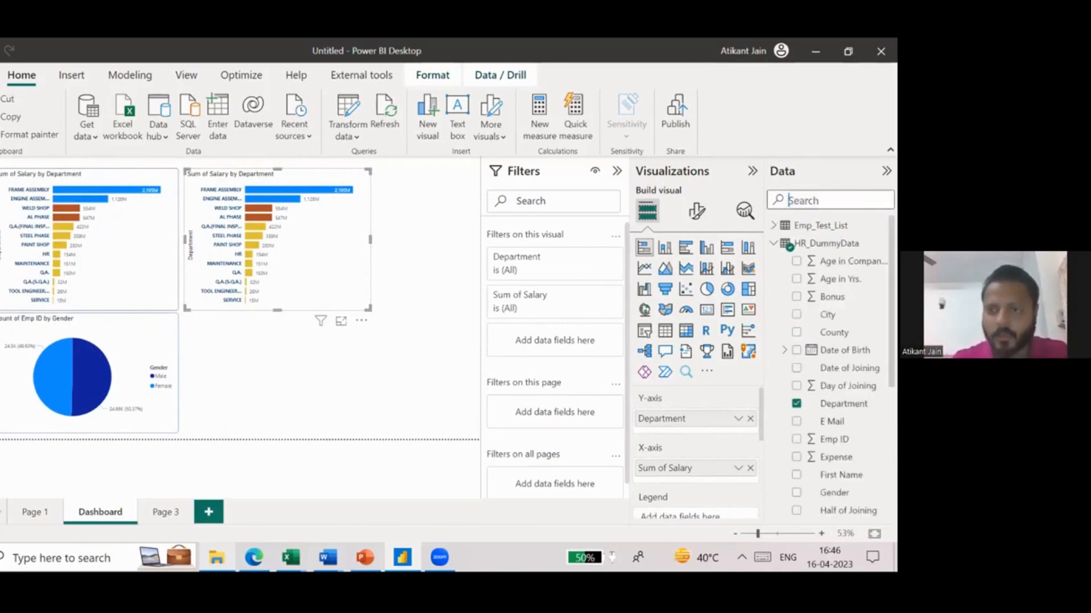
pyautogui.click(1, 200)
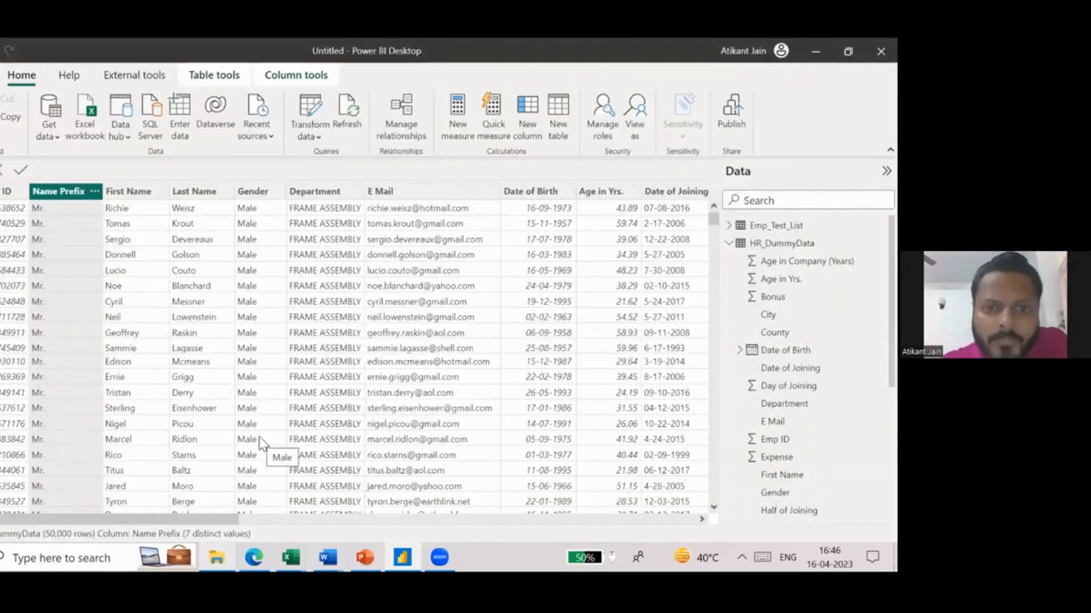
# - Look through the HR_DummyData columns for joining dates, salary, location and age to find one suitable for grouping
pyautogui.hscroll(10, 508, 348)
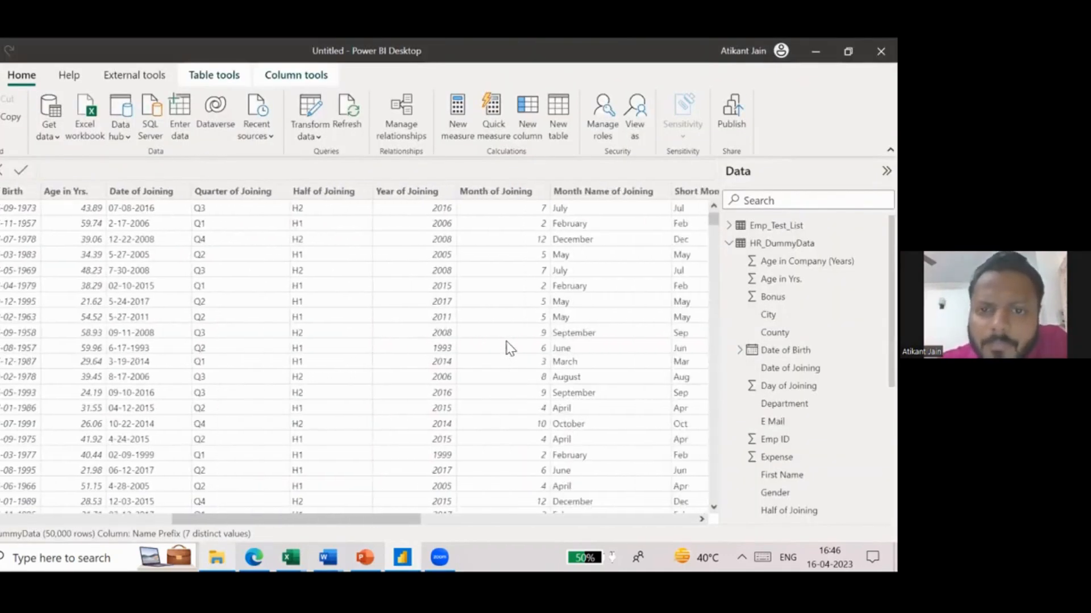
pyautogui.hscroll(10, 509, 348)
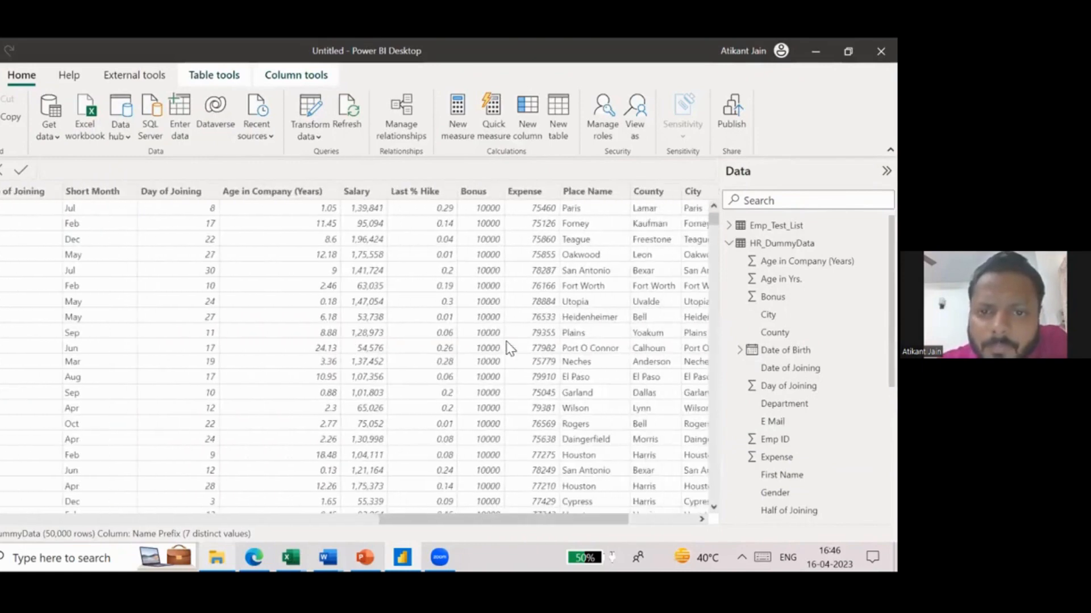
pyautogui.hscroll(10, 508, 348)
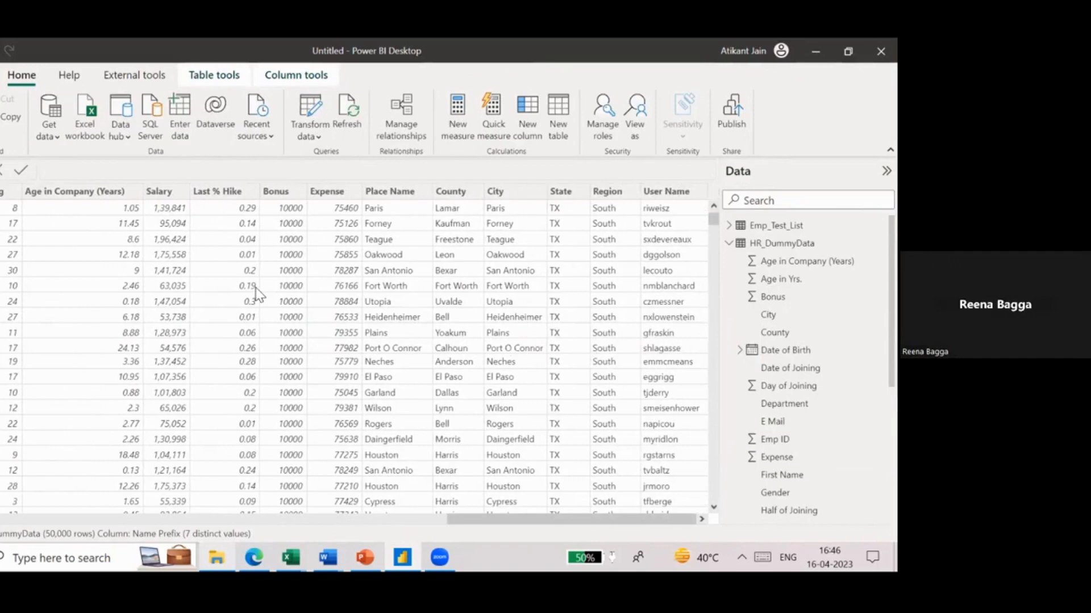
pyautogui.hscroll(-20, 255, 293)
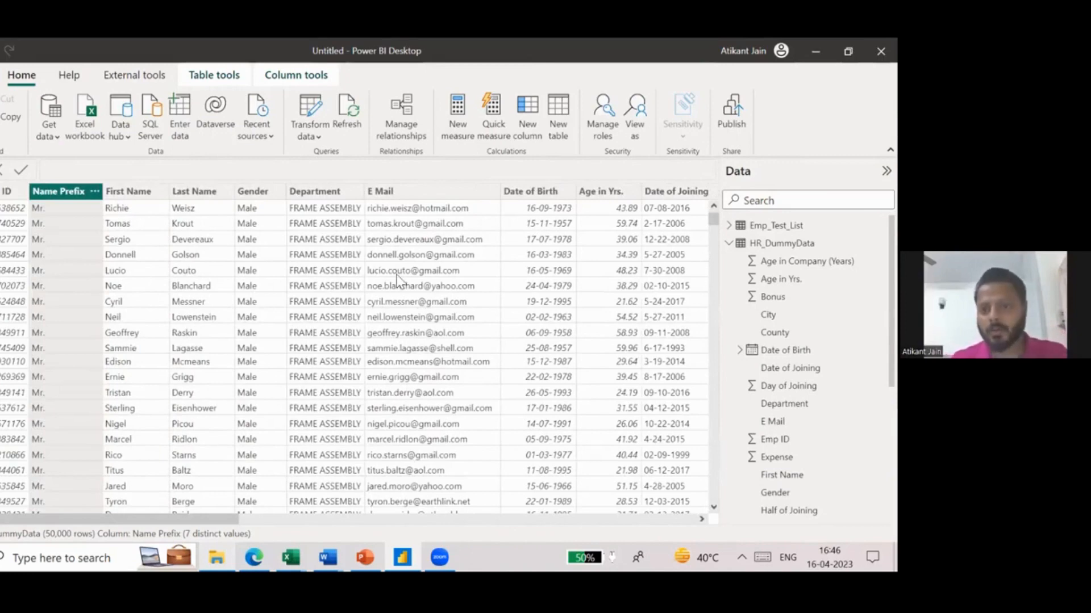
pyautogui.hscroll(3, 591, 292)
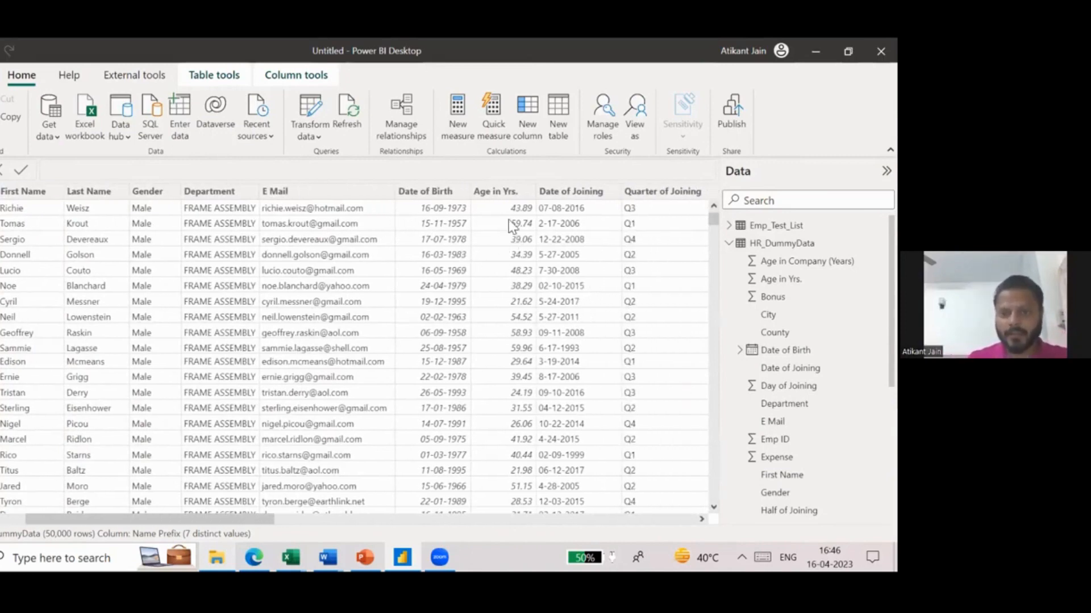
# - Start a new data group based on the Age in Yrs. column and name it Age Groups
pyautogui.click(498, 199)
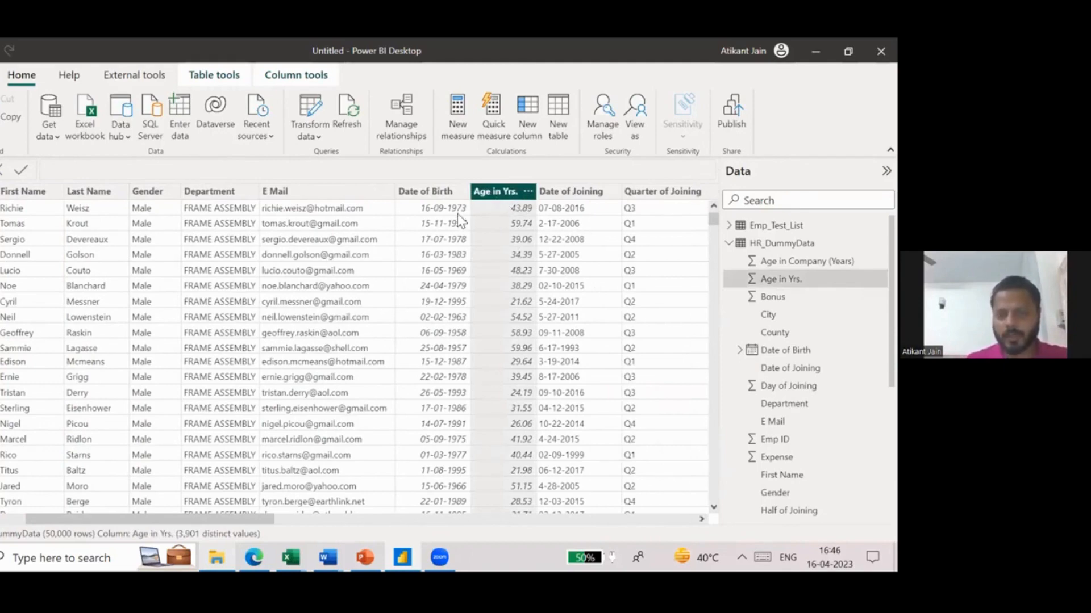
pyautogui.hscroll(5, 526, 236)
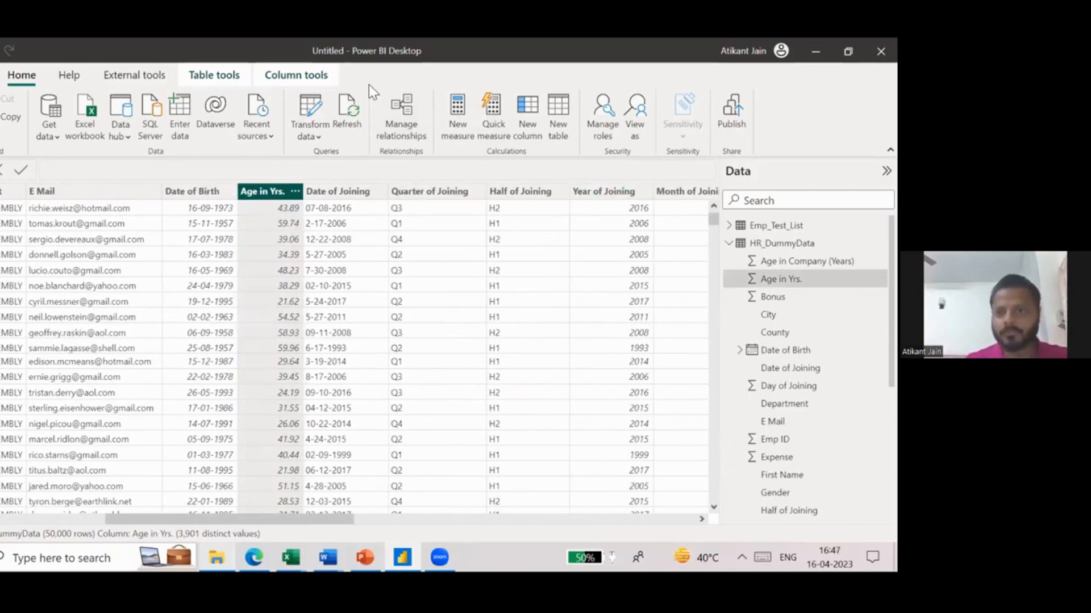
pyautogui.click(187, 76)
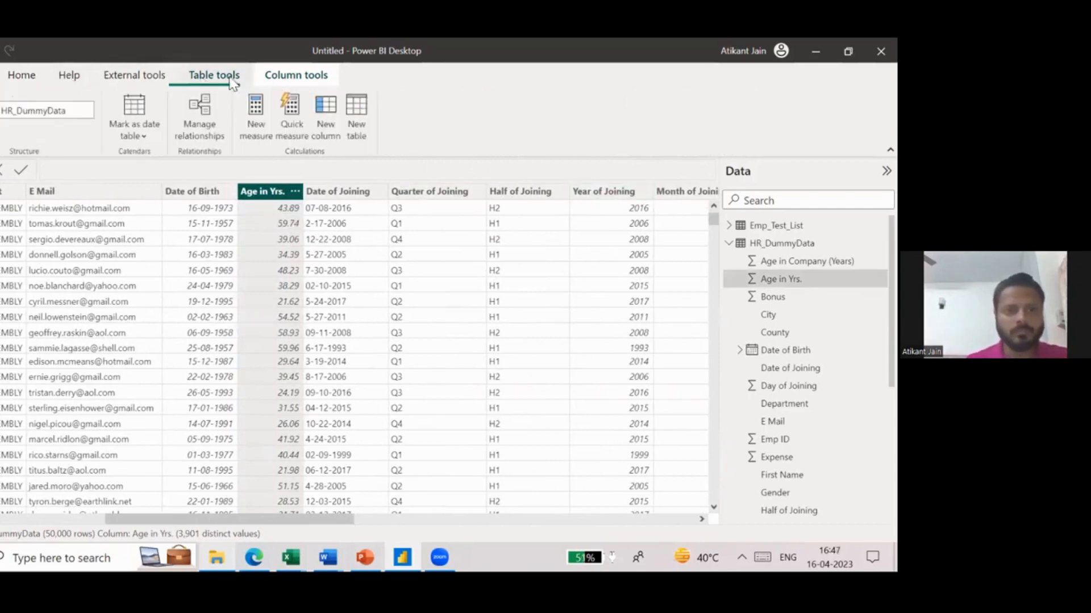
pyautogui.click(279, 77)
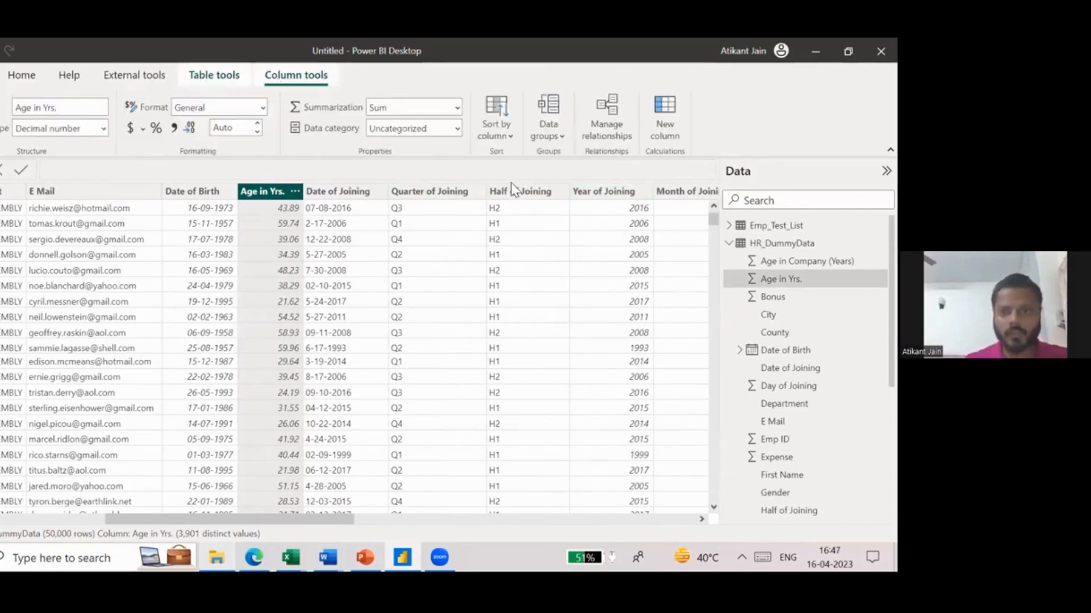
pyautogui.click(554, 138)
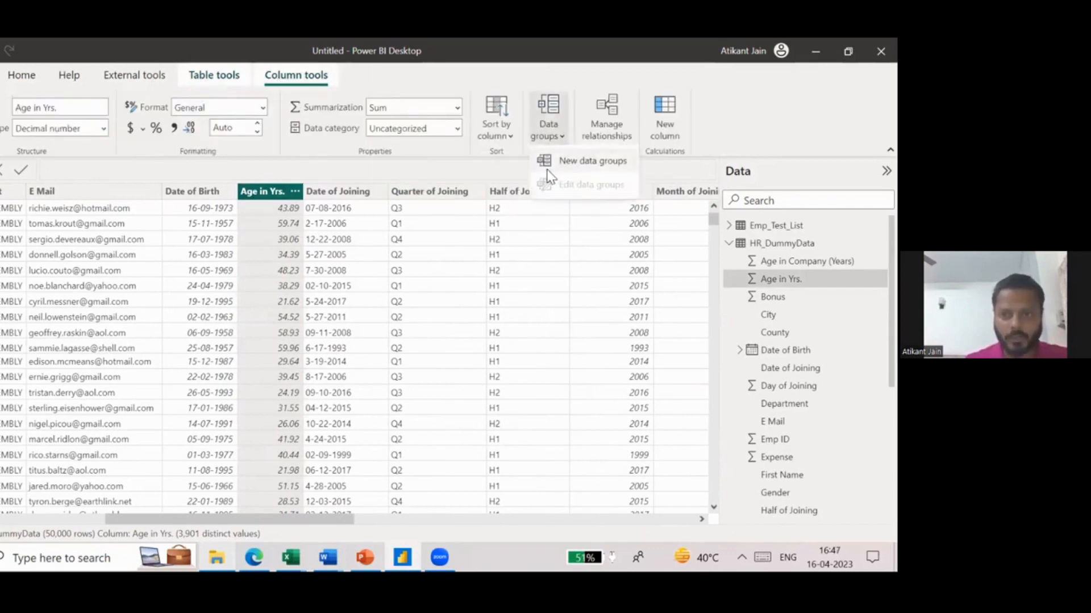
pyautogui.click(586, 161)
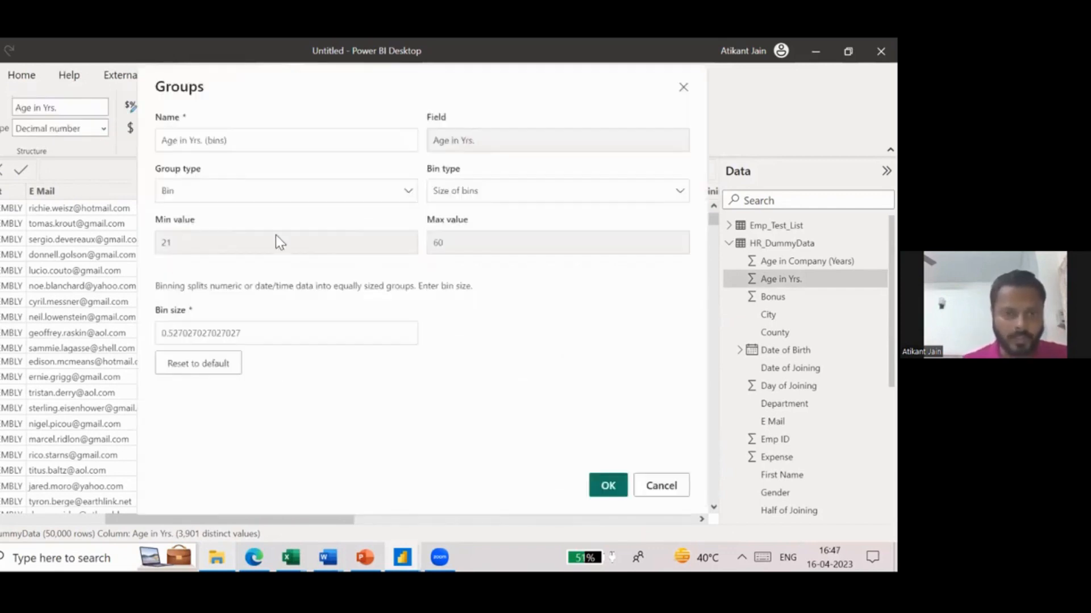
pyautogui.click(263, 139)
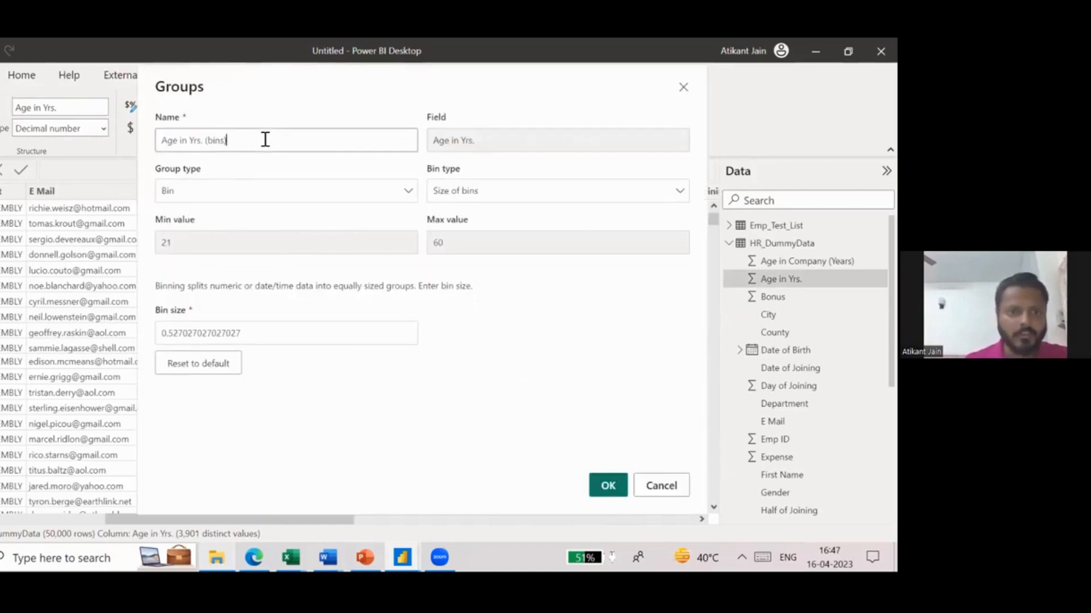
pyautogui.hotkey('ctrl', 'a')
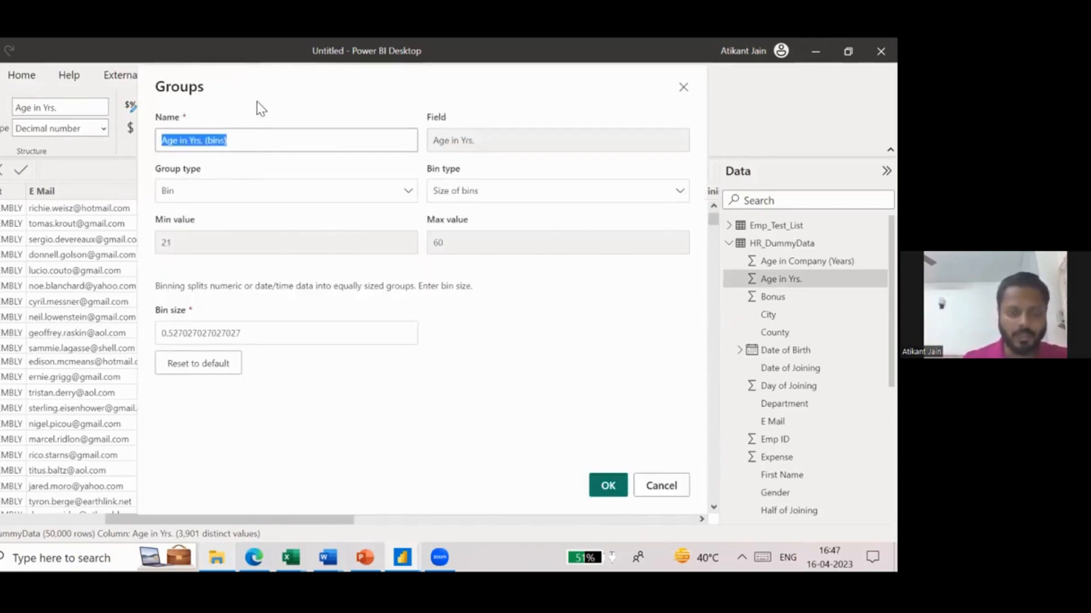
pyautogui.write('Age Groups')
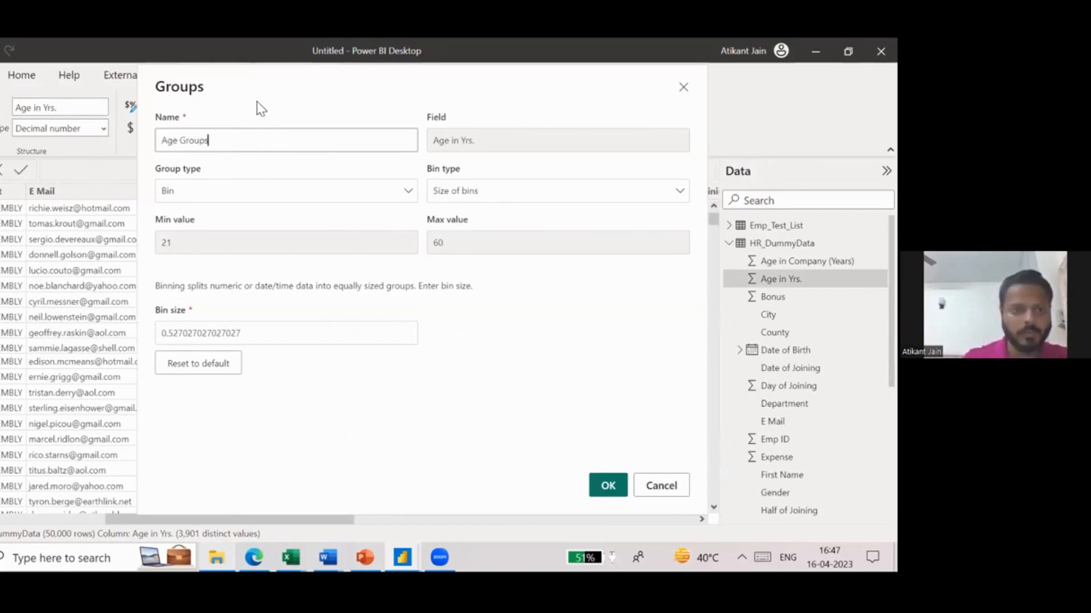
# - Try the List group type and the Number of bins option for Age Groups, returning to Bin with Size of bins
pyautogui.click(234, 193)
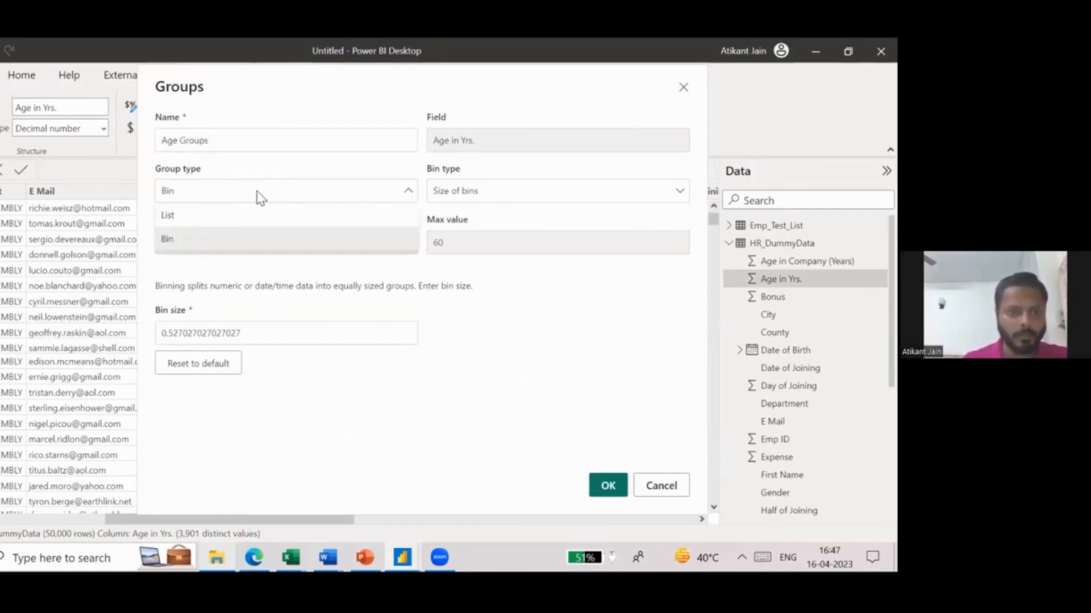
pyautogui.click(258, 195)
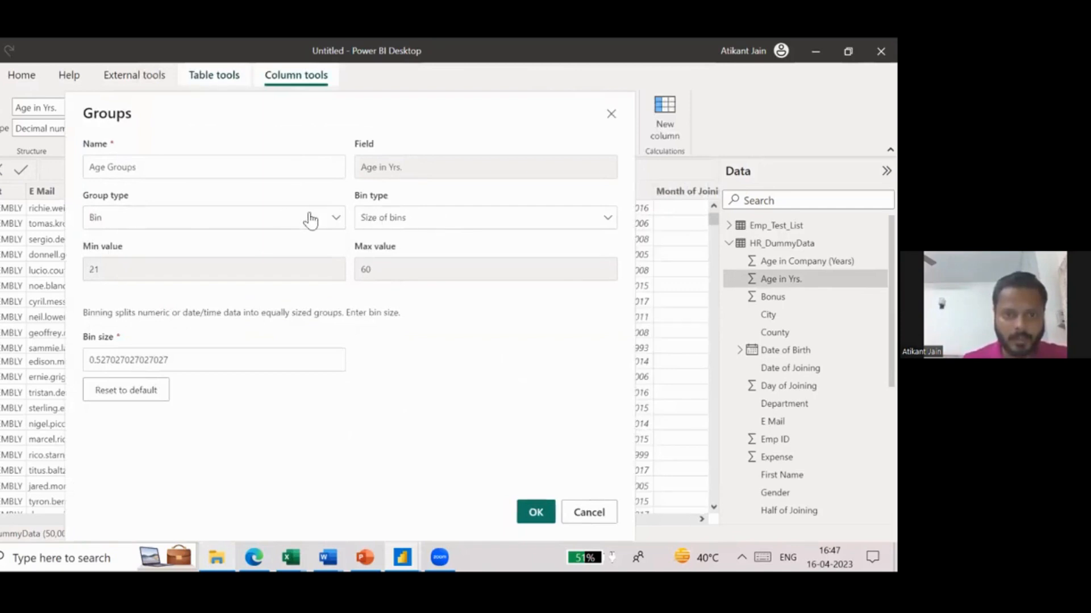
pyautogui.click(278, 219)
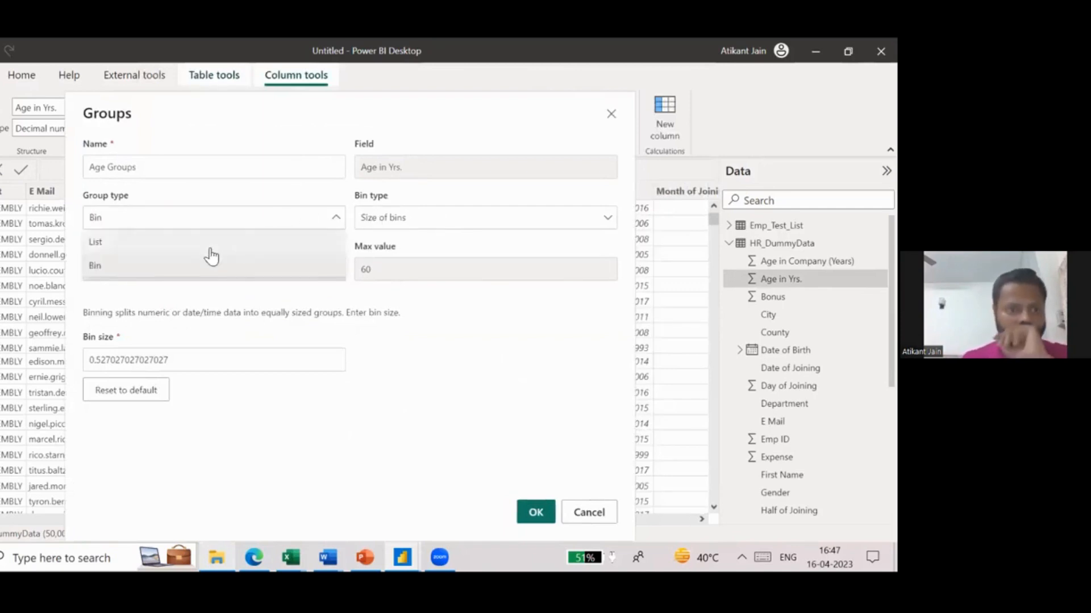
pyautogui.click(210, 241)
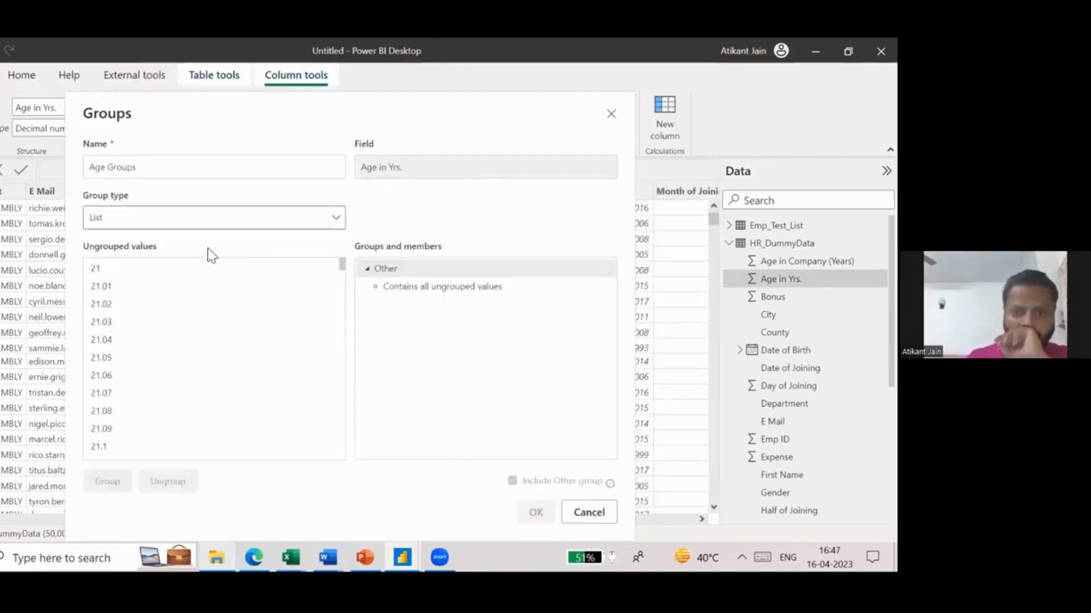
pyautogui.click(205, 222)
pyautogui.click(165, 267)
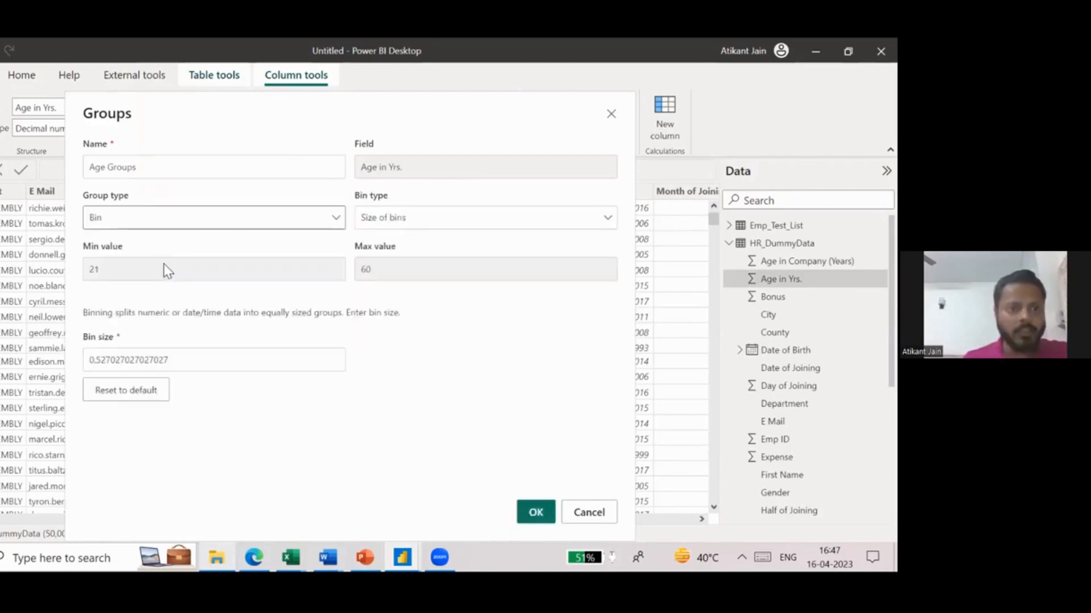
pyautogui.click(397, 218)
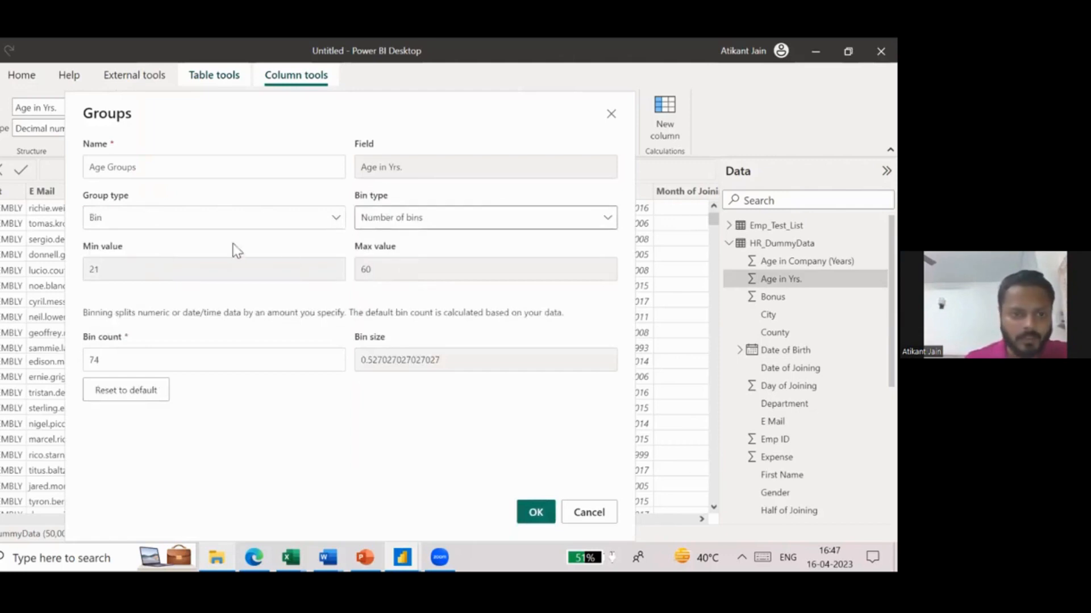
pyautogui.click(418, 224)
pyautogui.click(419, 243)
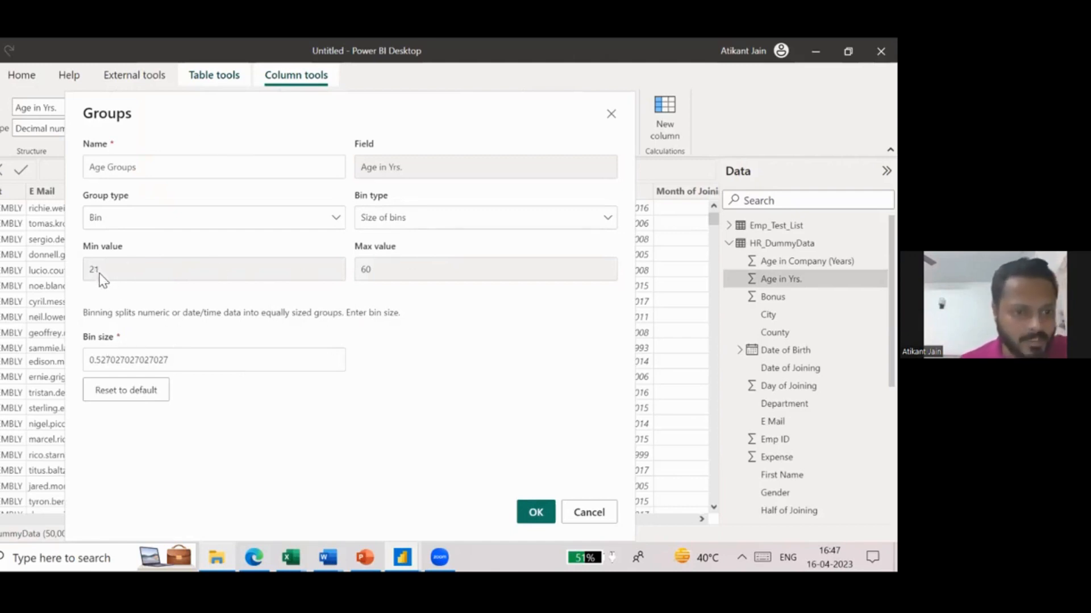
# - Set the Age Groups bin size to 10 and create the group column
pyautogui.doubleClick(154, 361)
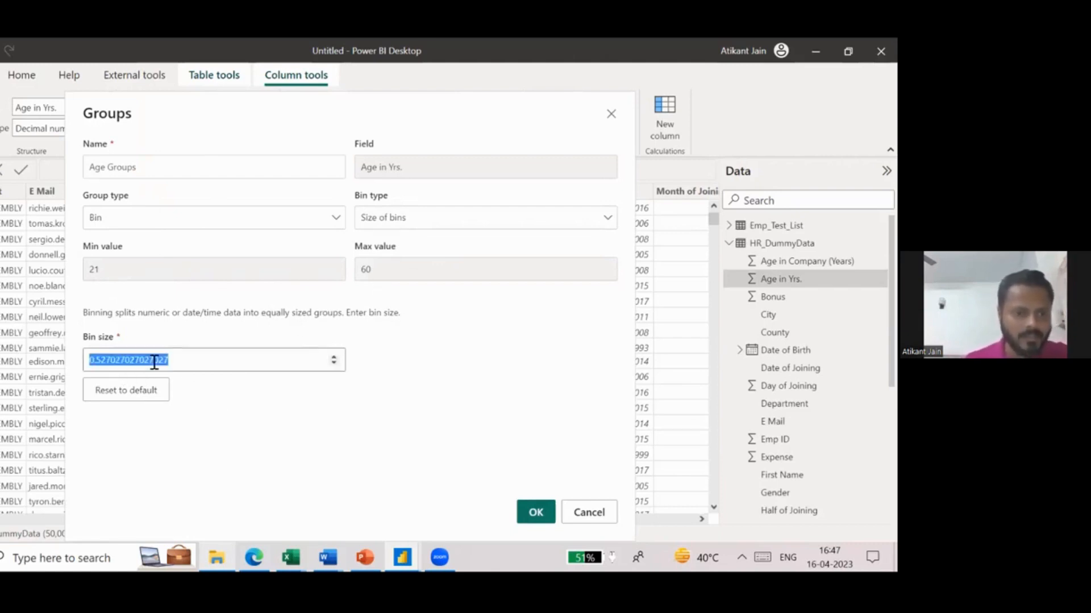
pyautogui.write('10')
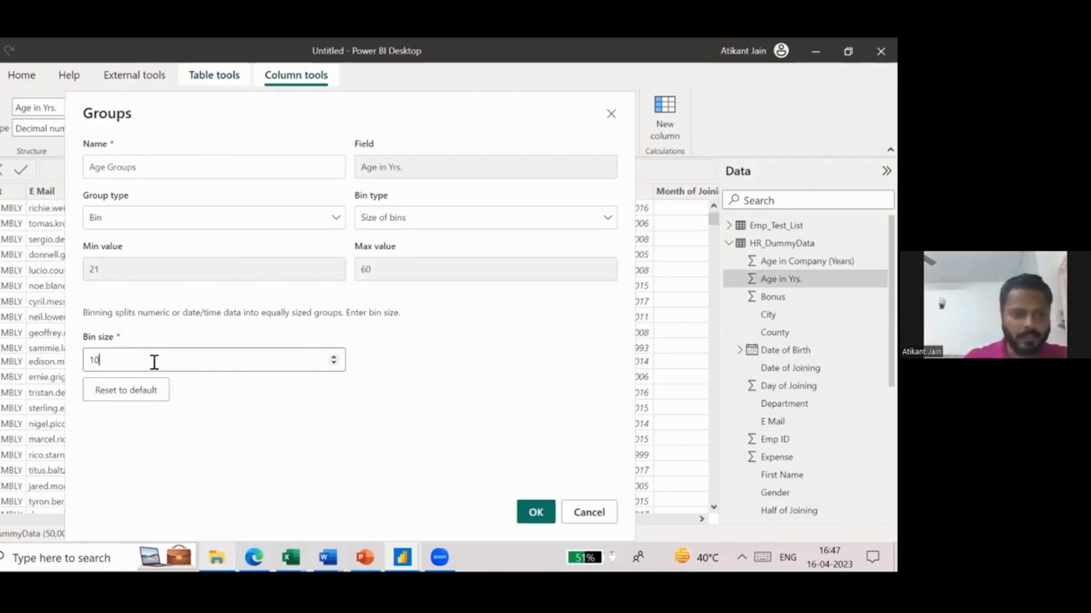
pyautogui.click(538, 514)
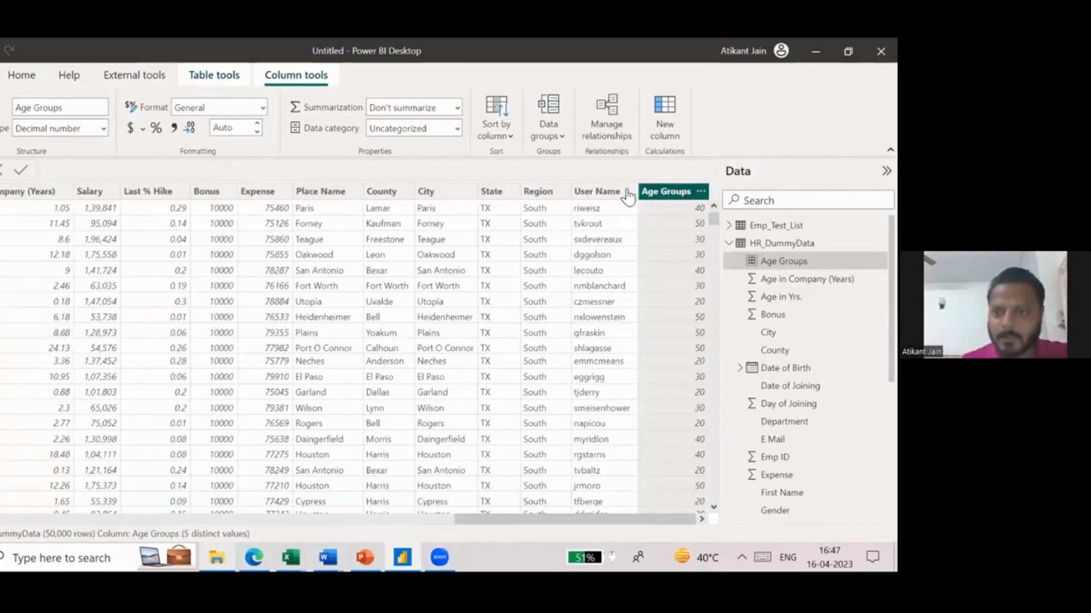
# - Check the distinct values in the Age Groups column and compare its first row with the matching Age in Yrs. value
pyautogui.click(701, 192)
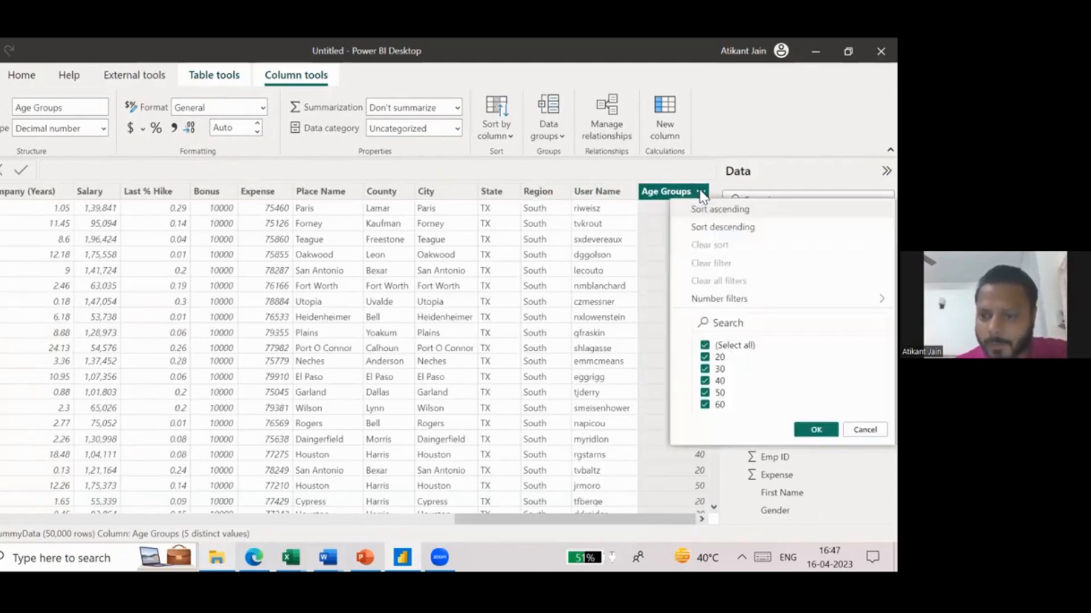
pyautogui.click(650, 298)
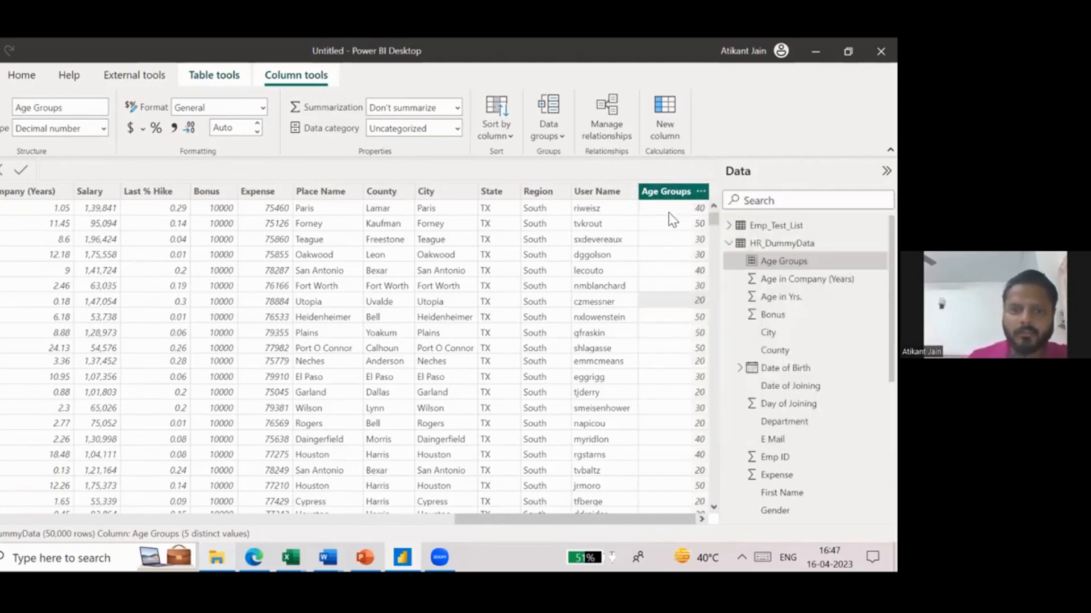
pyautogui.hscroll(-5, 121, 209)
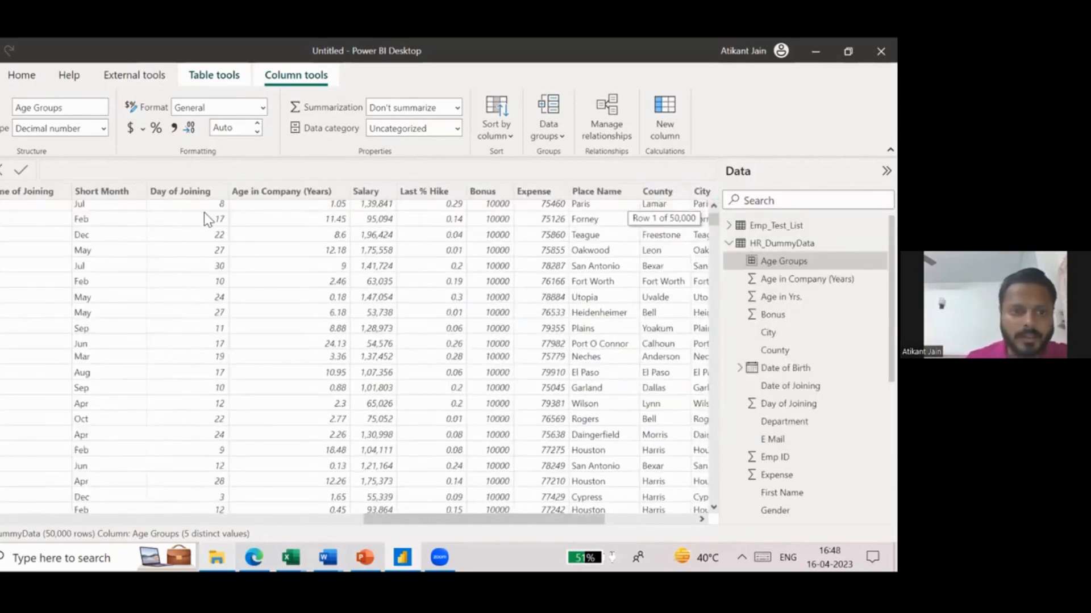
pyautogui.hscroll(-5, 303, 210)
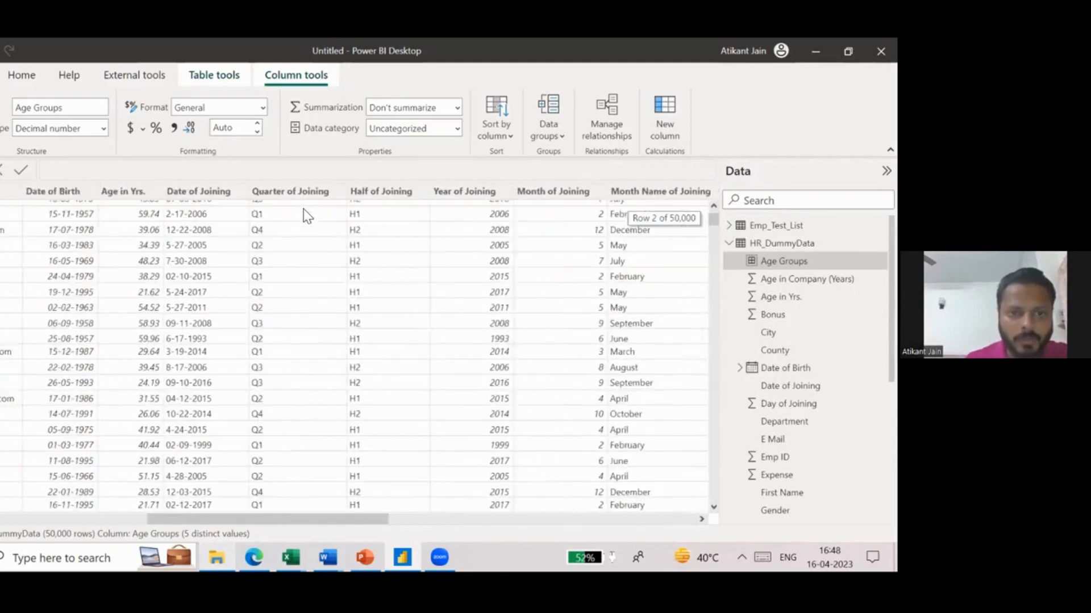
pyautogui.hscroll(-3, 304, 211)
pyautogui.click(281, 209)
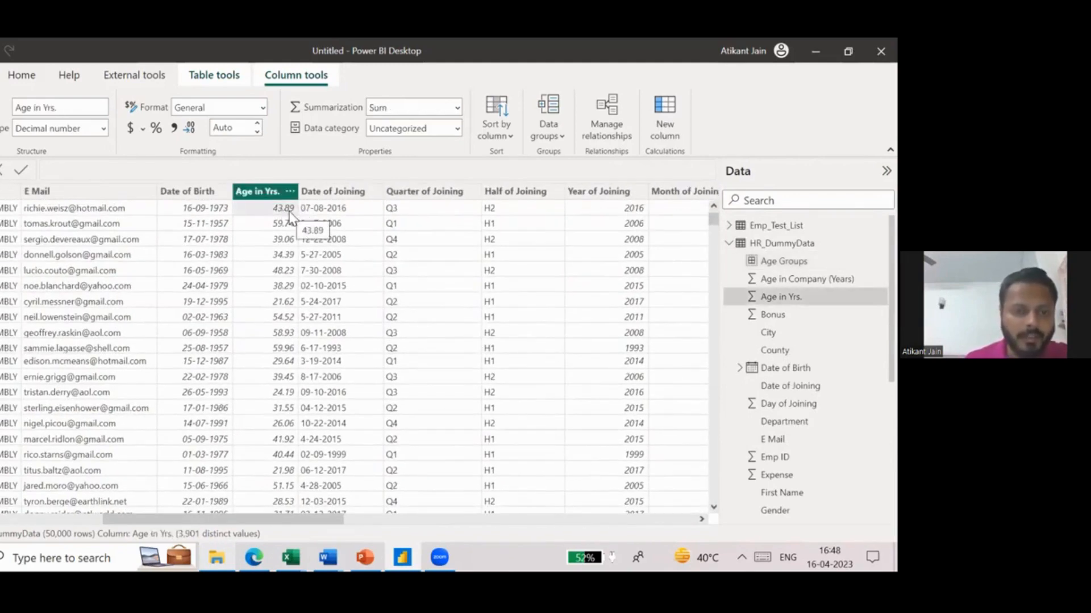
pyautogui.hscroll(10, 289, 214)
pyautogui.click(657, 214)
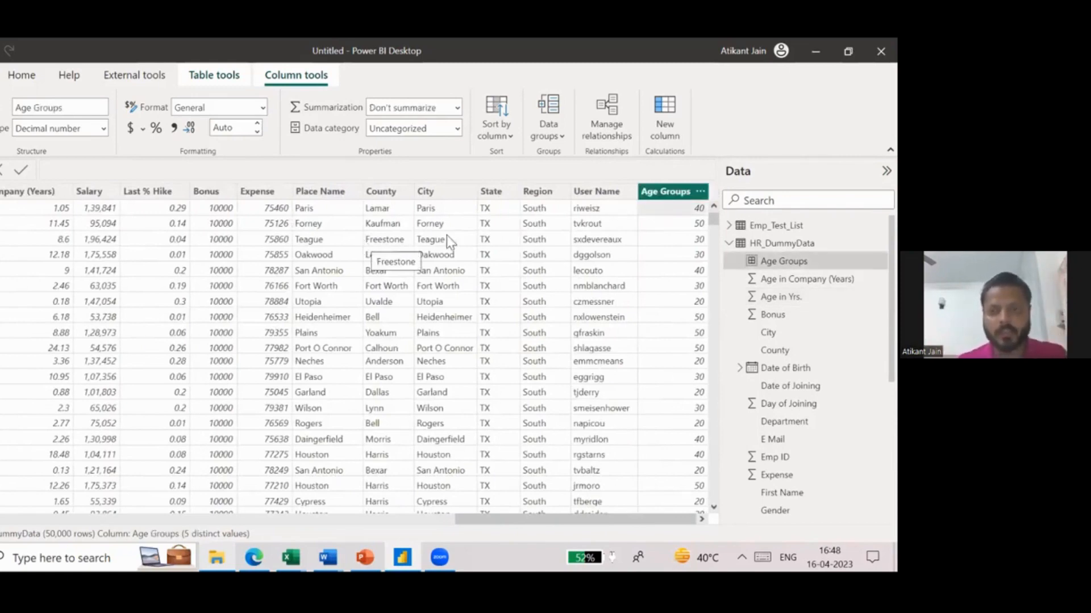
# - Review the bin size in the Age Groups group settings and close them without changes
pyautogui.click(543, 135)
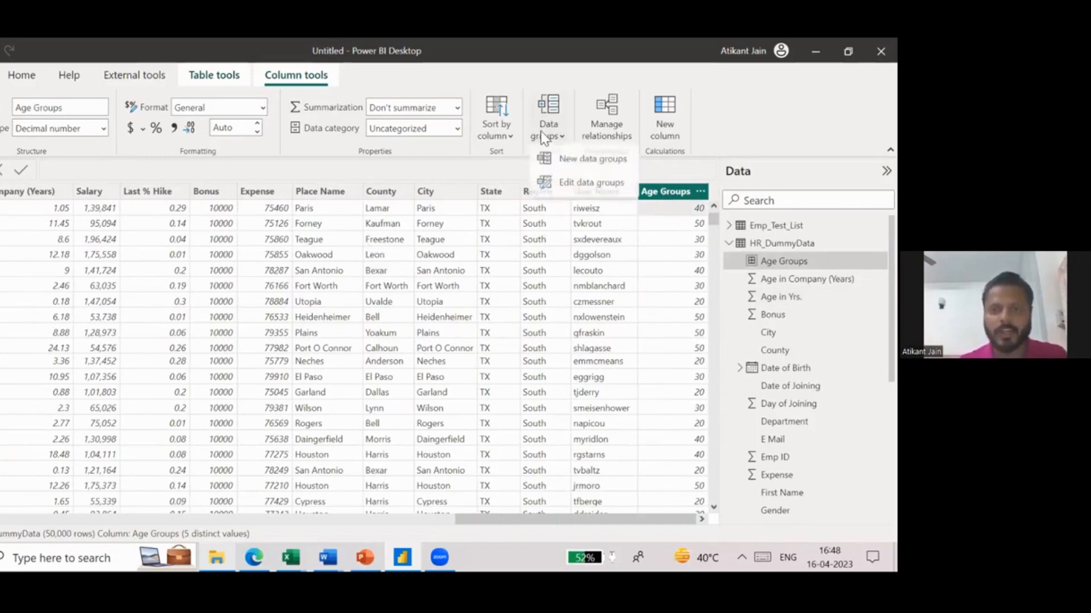
pyautogui.click(605, 183)
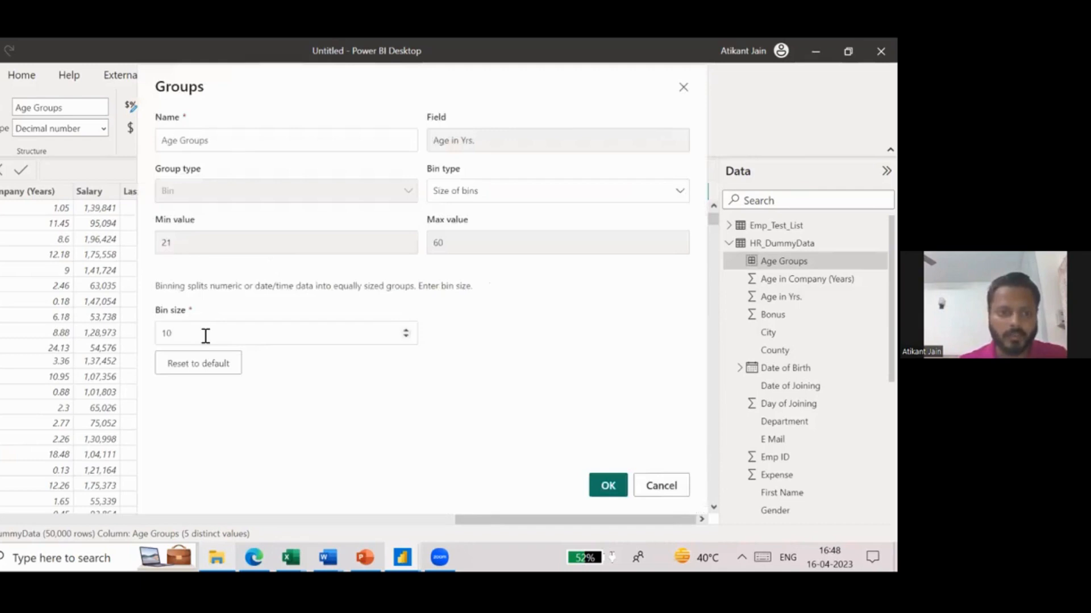
pyautogui.doubleClick(206, 337)
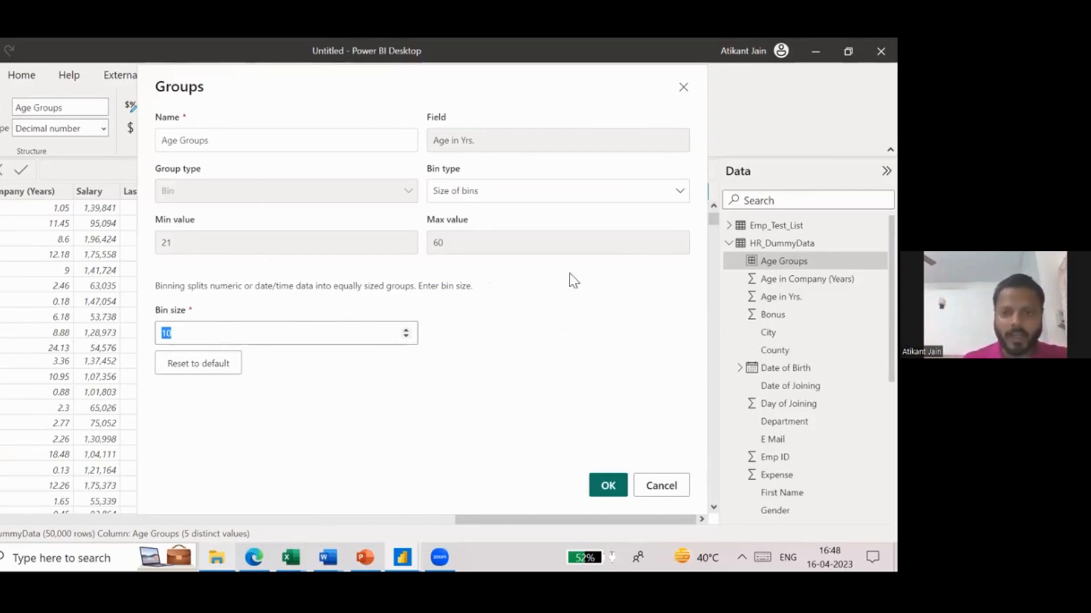
pyautogui.click(659, 485)
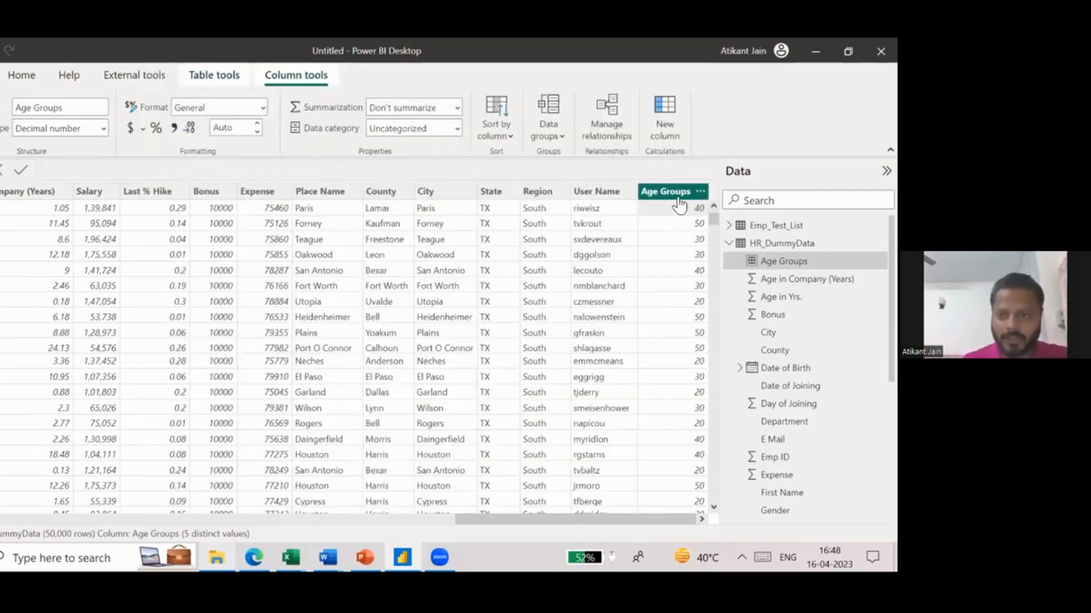
# - Delete the Age Groups column from HR_DummyData and discard the blank new column's formula
pyautogui.rightClick(681, 198)
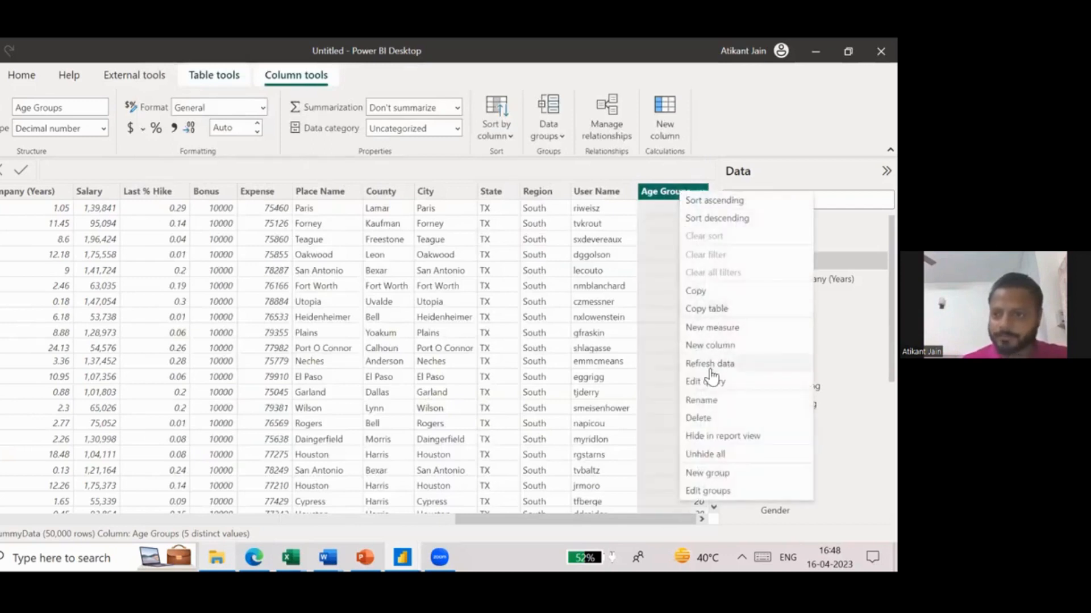
pyautogui.click(712, 419)
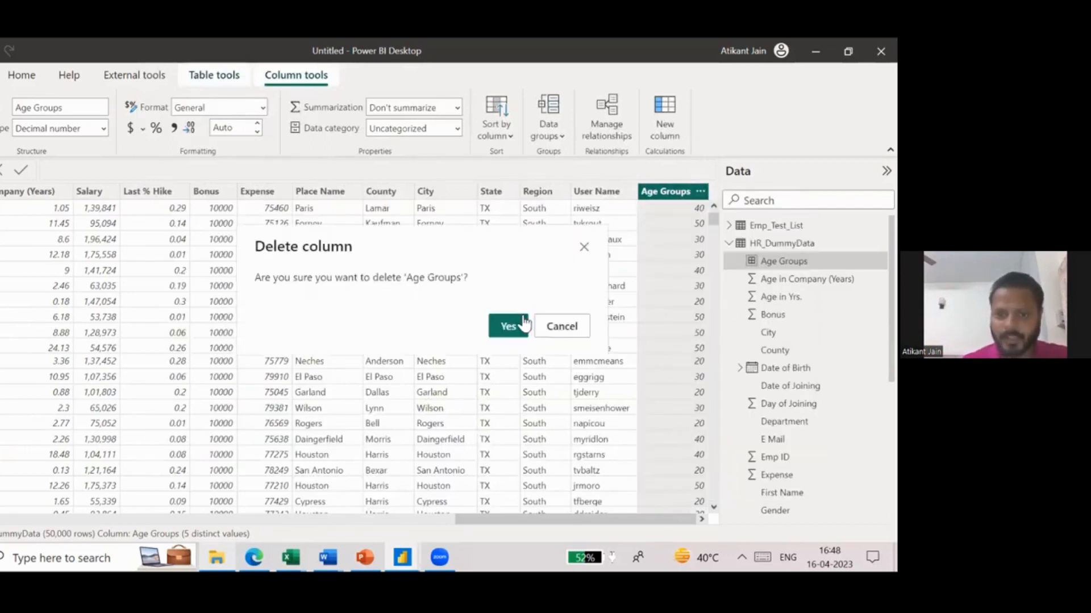
pyautogui.click(509, 326)
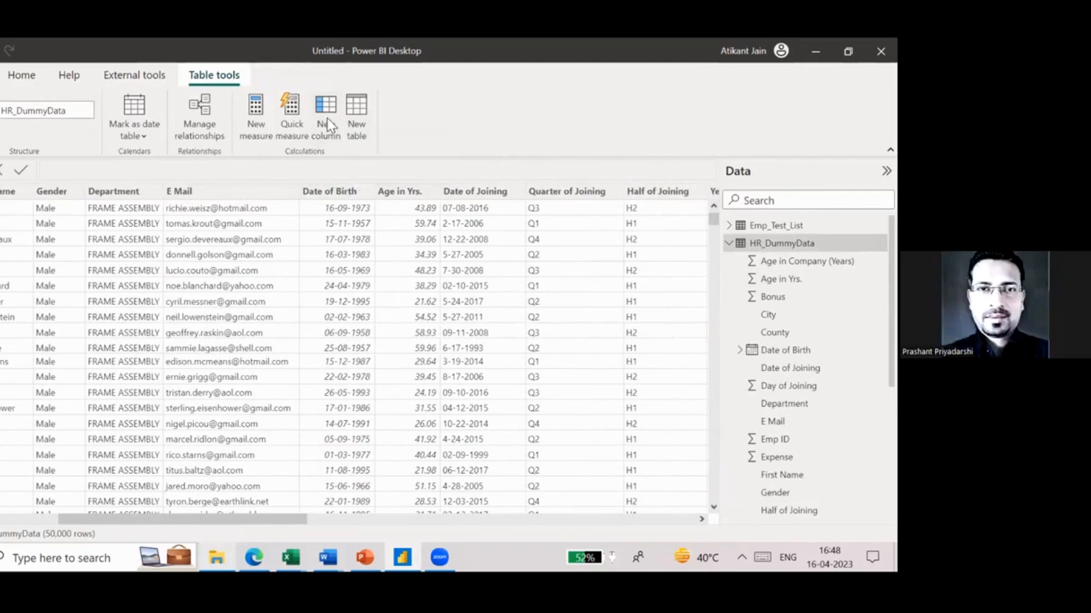
pyautogui.click(2, 173)
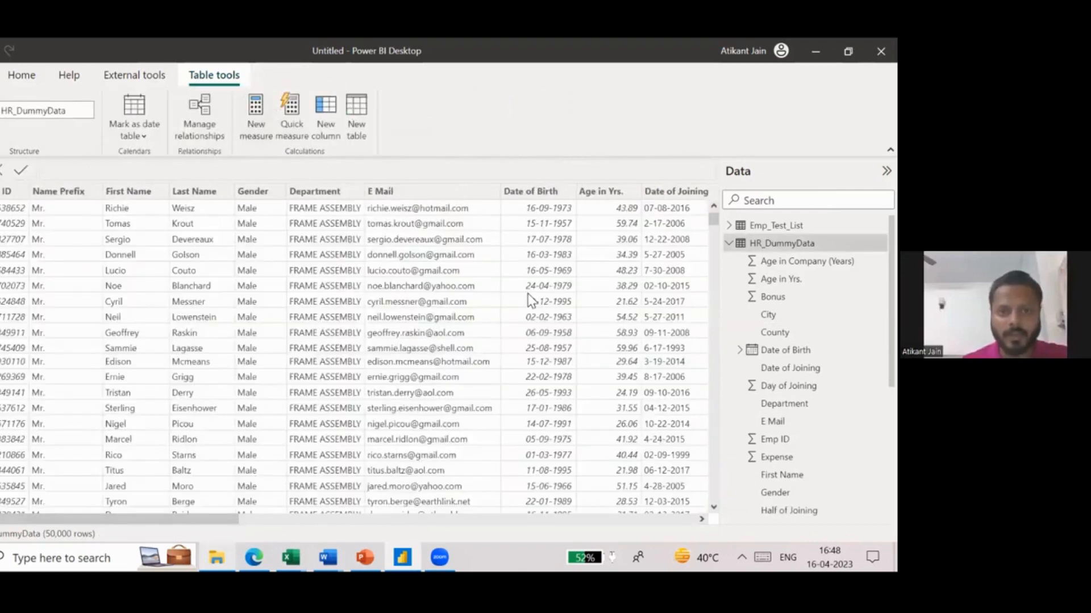
pyautogui.click(533, 268)
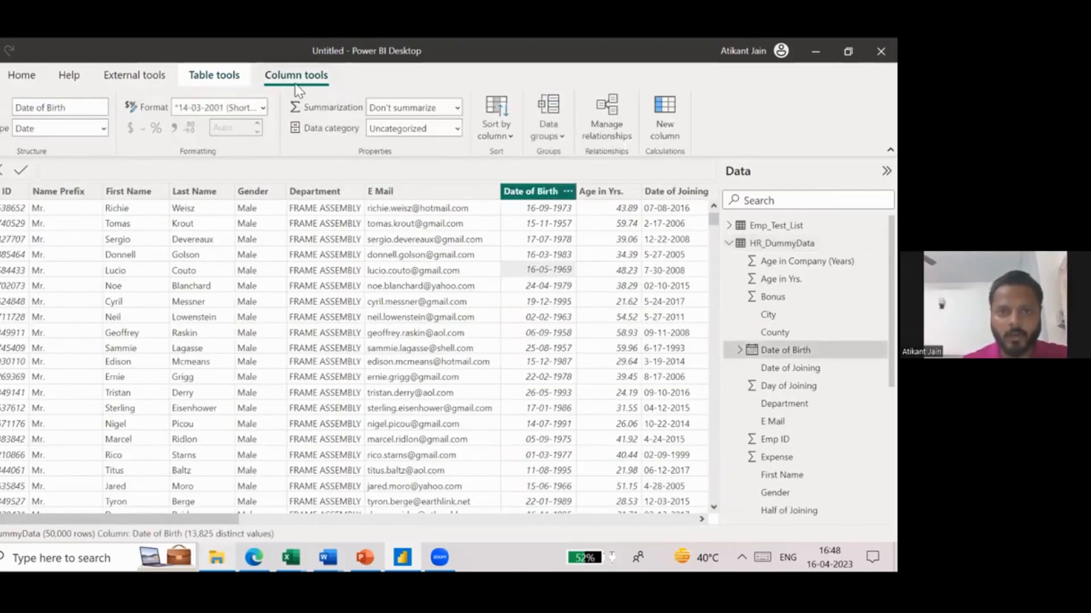
pyautogui.click(547, 137)
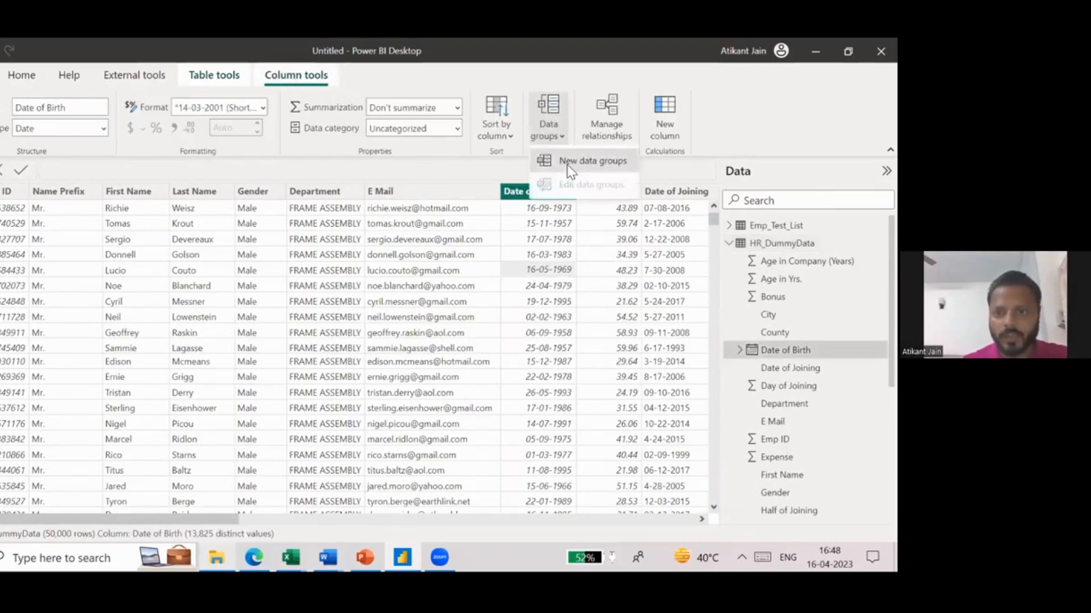
pyautogui.click(568, 165)
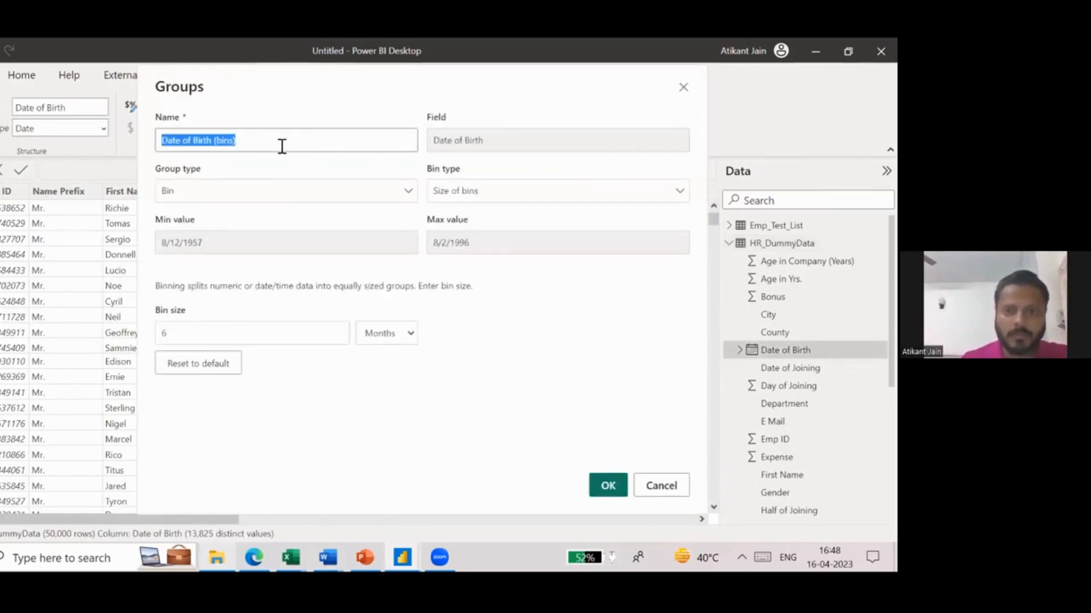
pyautogui.click(474, 146)
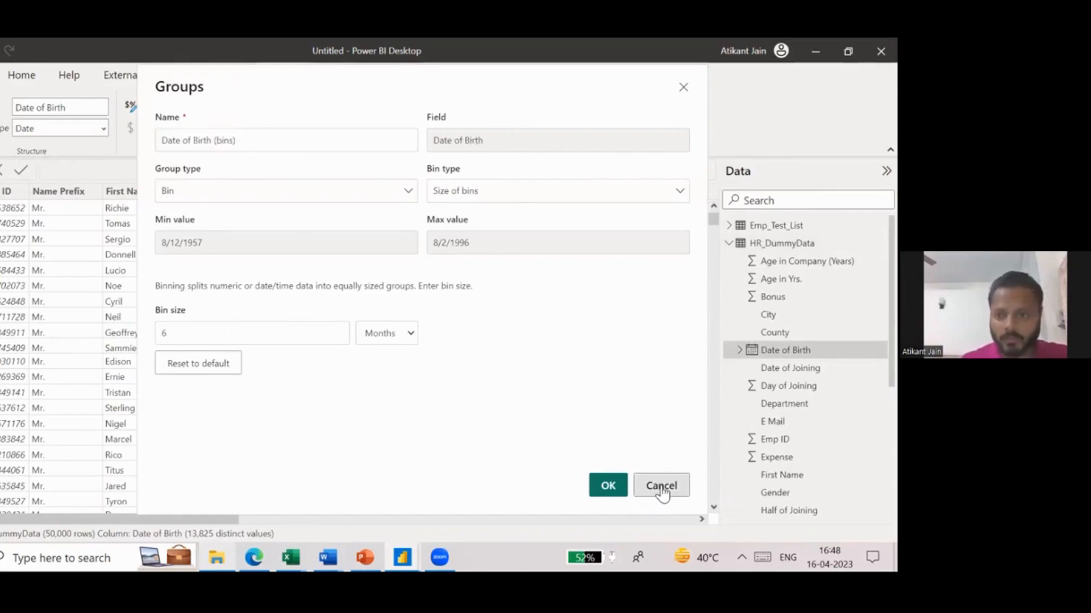
pyautogui.click(661, 487)
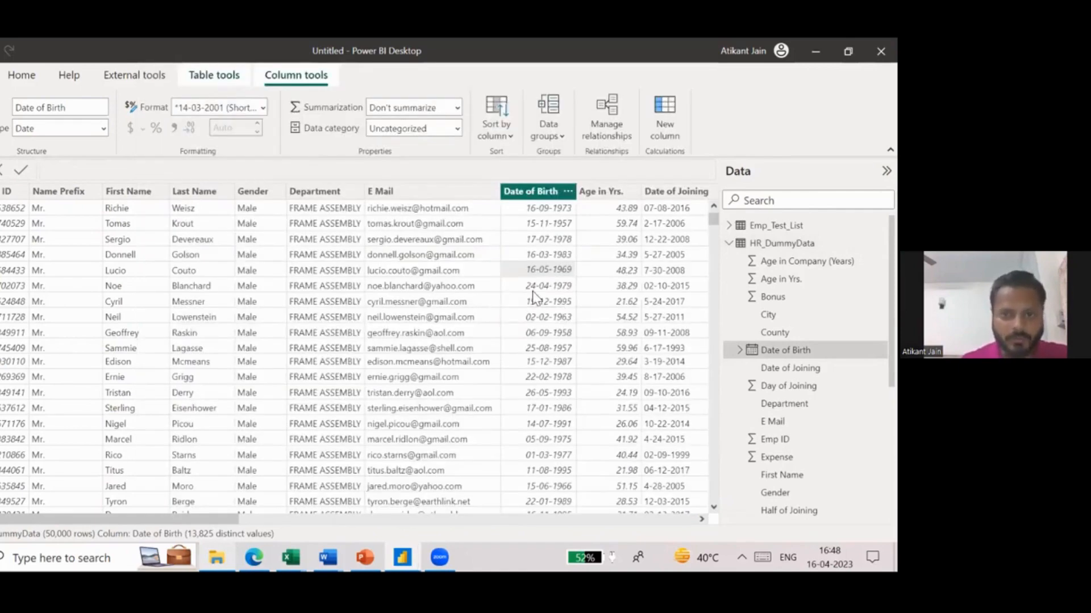
# - Start a new data group on the Age in Yrs. column and name it Age Groups
pyautogui.hscroll(5, 533, 295)
pyautogui.click(349, 192)
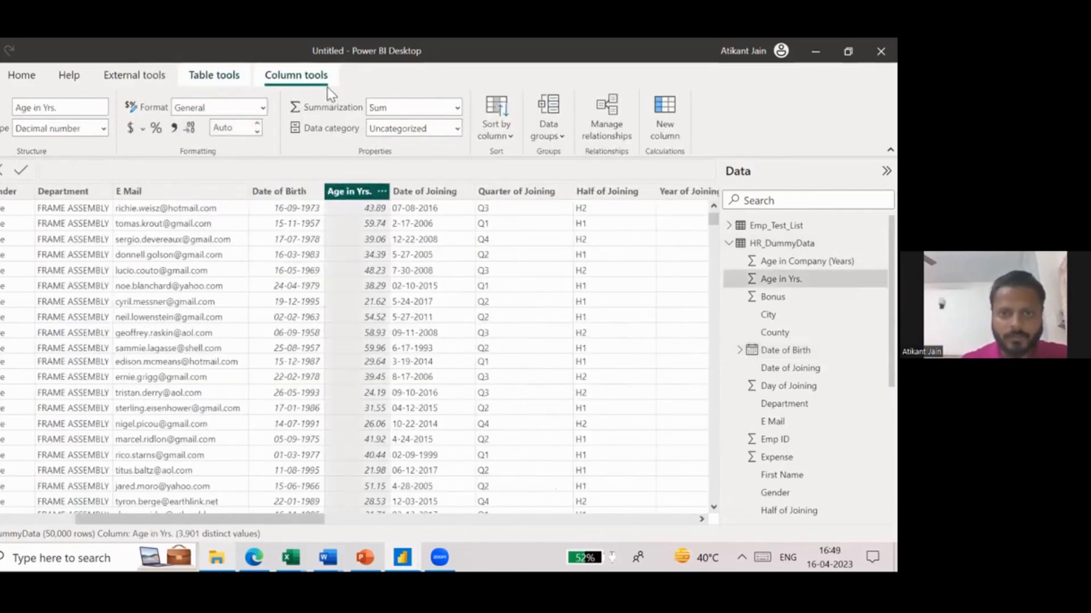
pyautogui.click(561, 114)
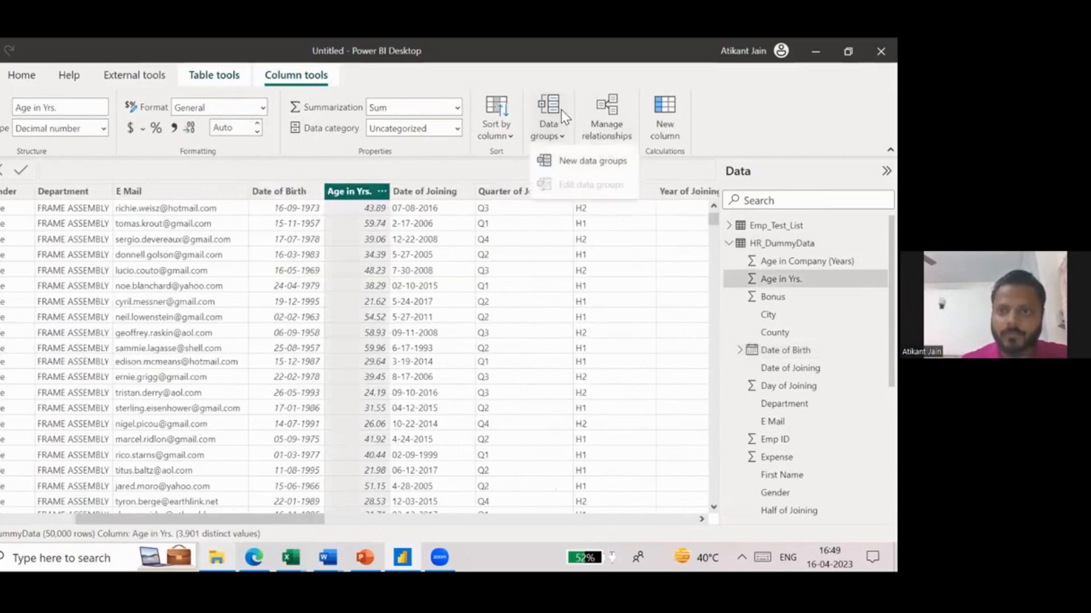
pyautogui.click(575, 158)
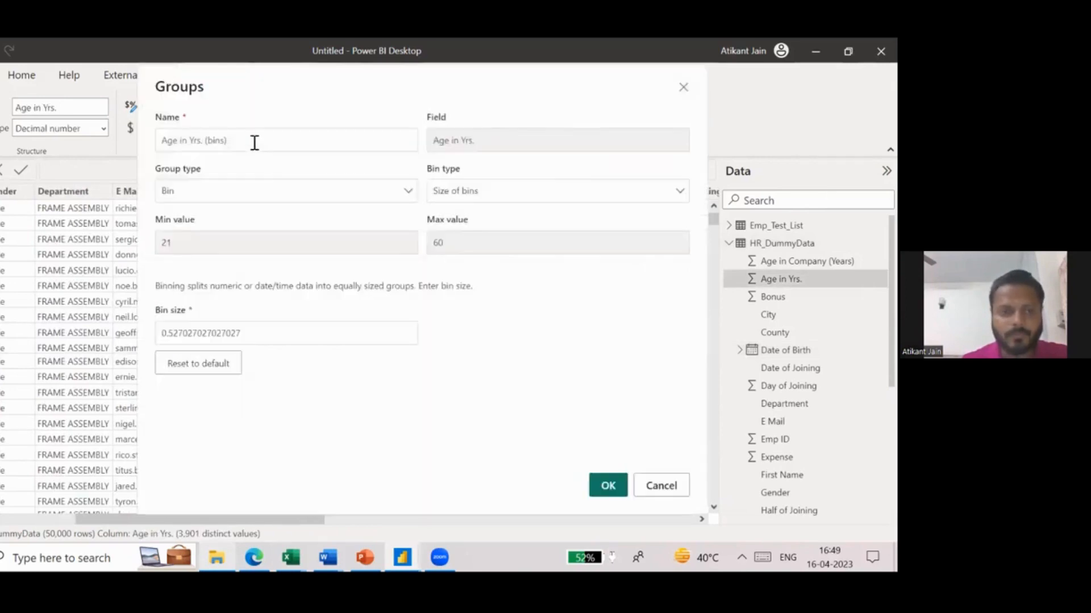
pyautogui.click(255, 143)
pyautogui.write('Age Groups')
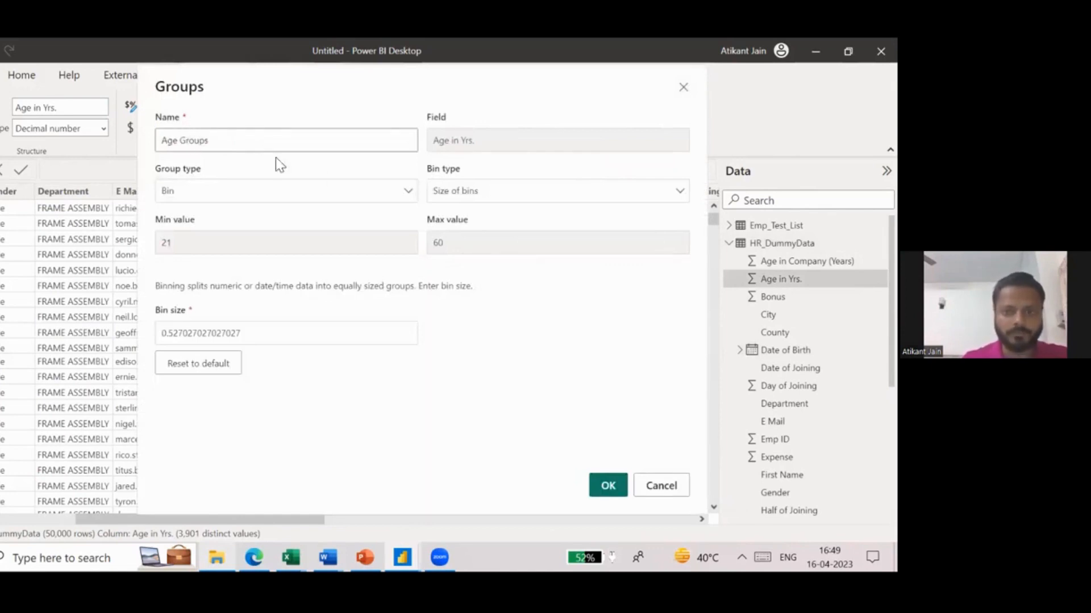
# - Set the Age Groups bin type to Number of bins with a bin count of 5 and create the group column
pyautogui.click(489, 193)
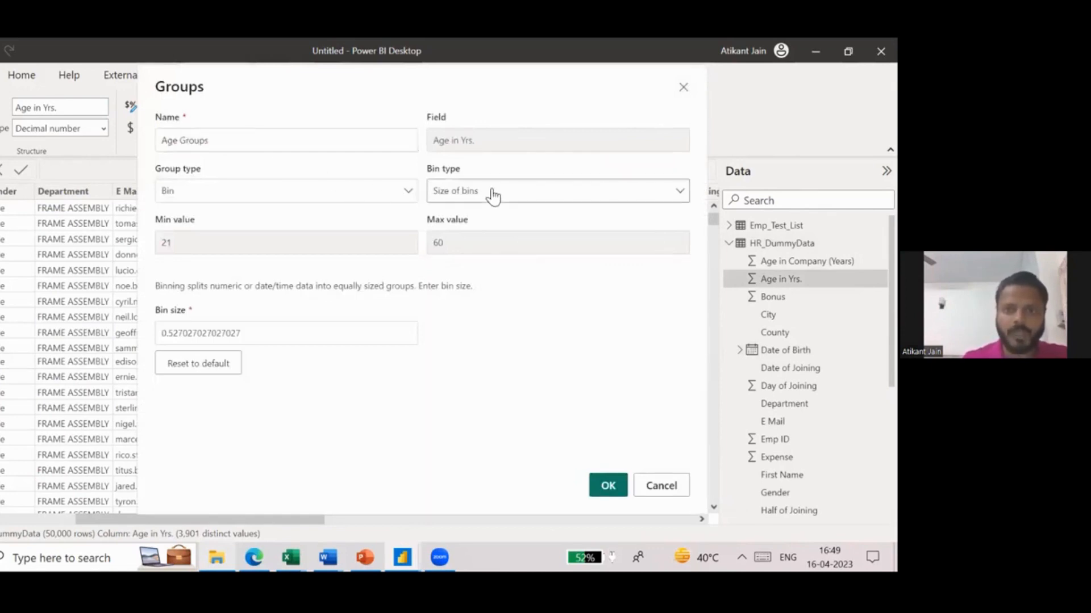
pyautogui.click(494, 240)
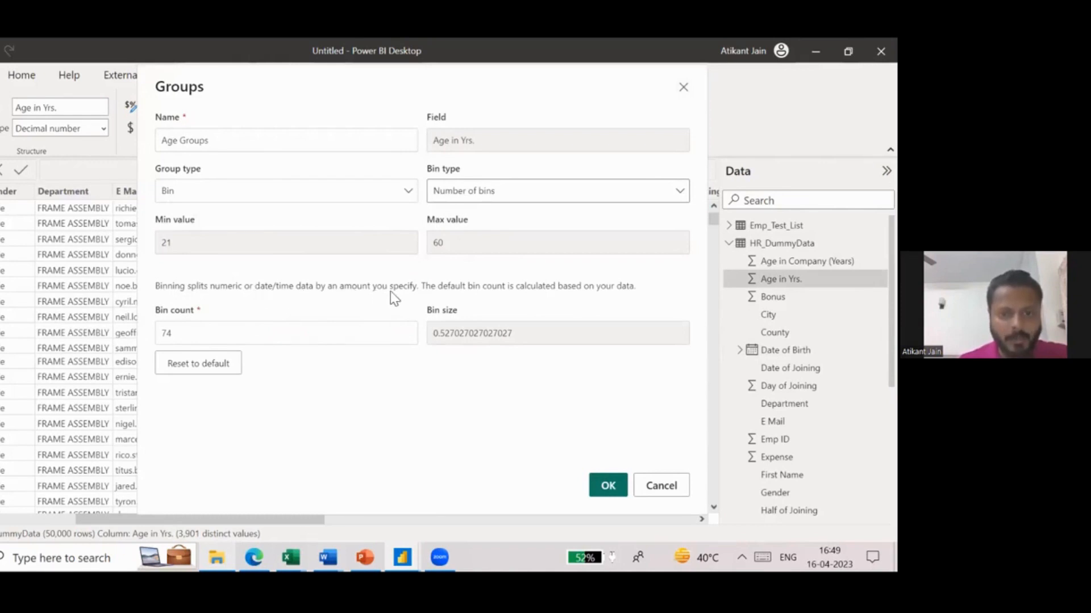
pyautogui.doubleClick(239, 343)
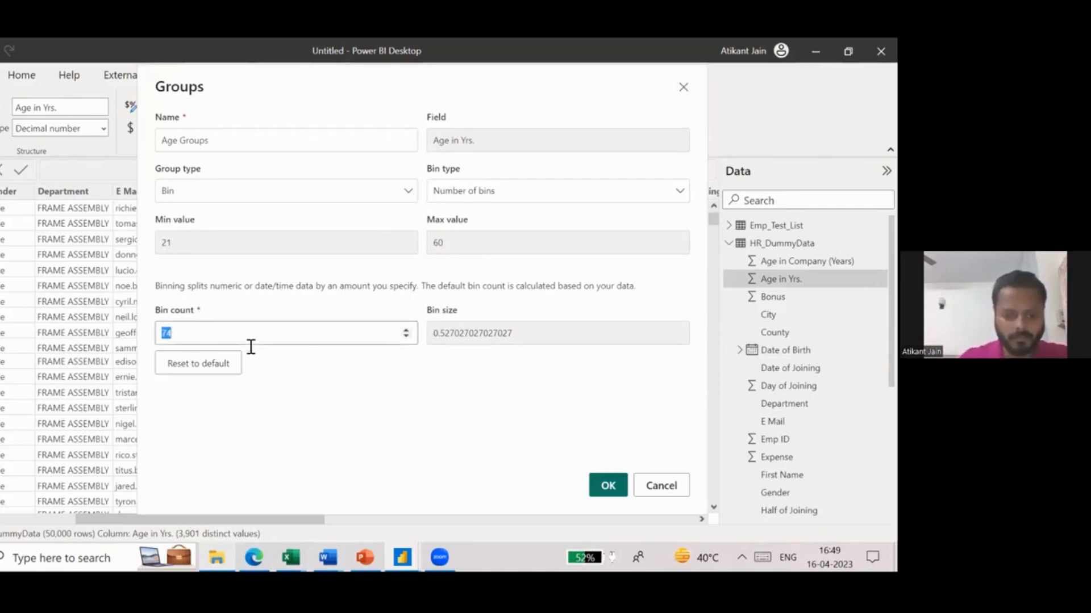
pyautogui.write('5')
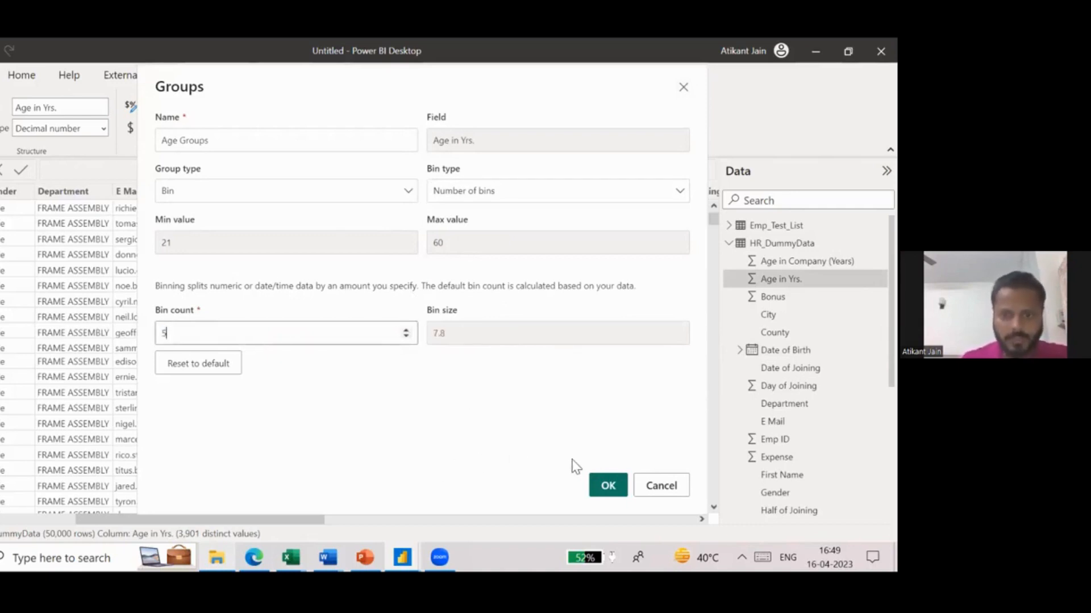
pyautogui.click(606, 487)
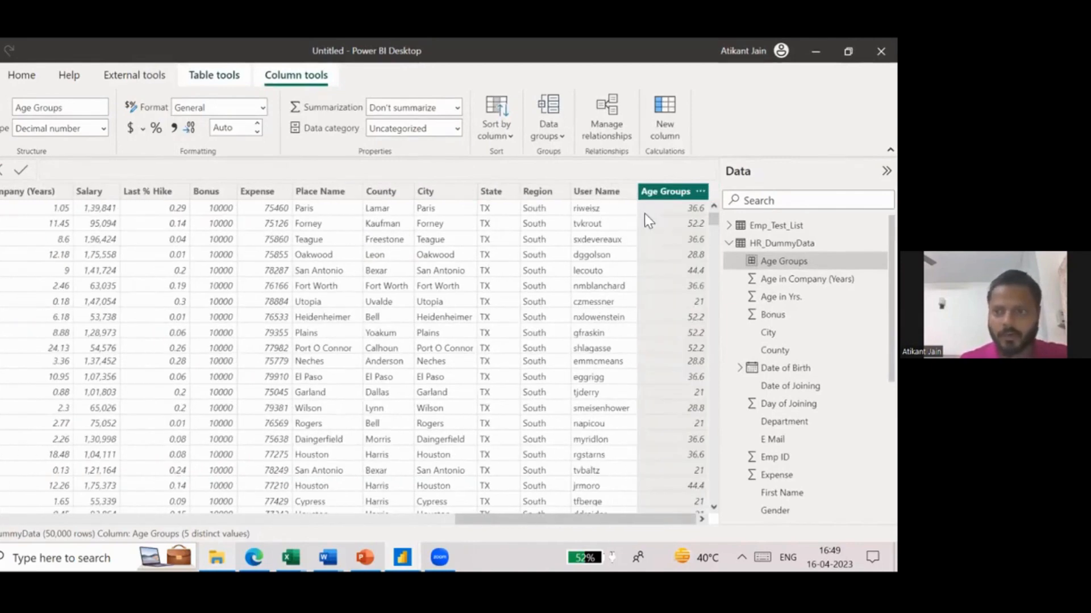
# - Compare the first row's Age in Yrs. value with its Age Groups bin value
pyautogui.hscroll(-10, 644, 213)
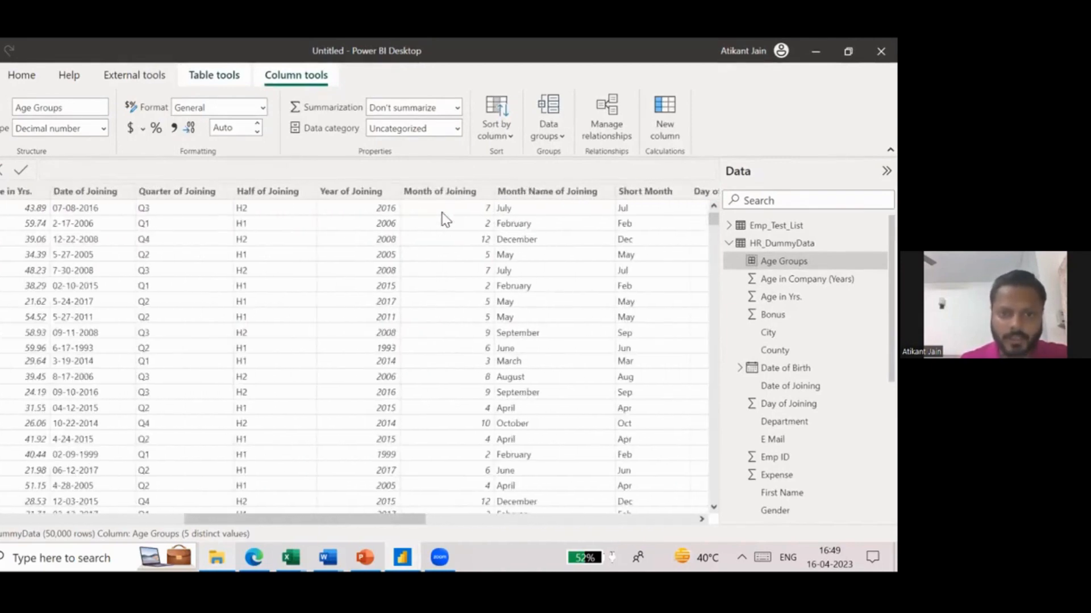
pyautogui.hscroll(-5, 444, 218)
pyautogui.click(390, 215)
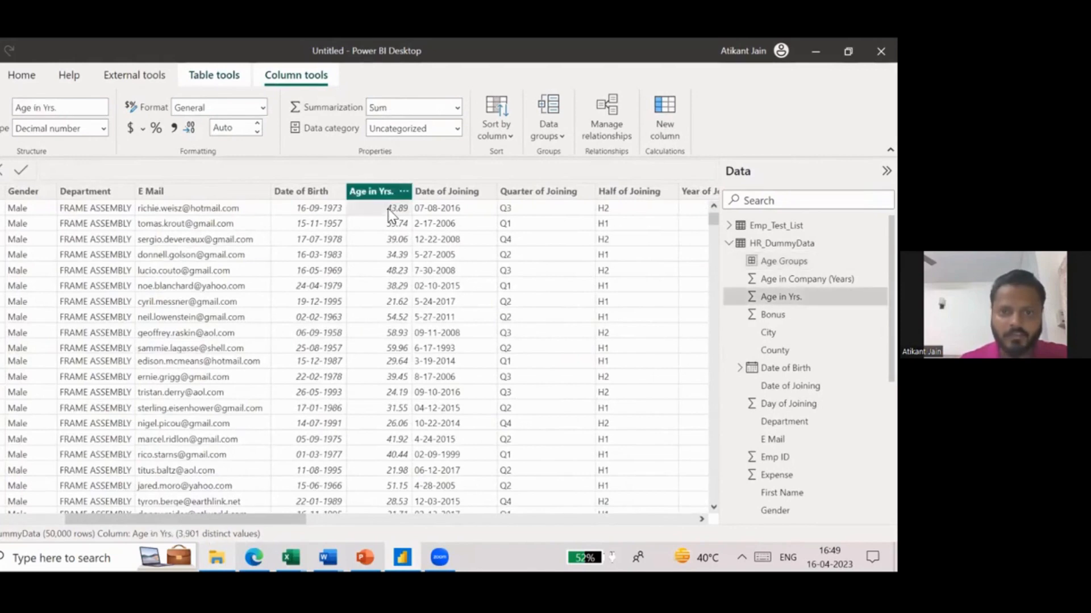
pyautogui.hscroll(15, 398, 213)
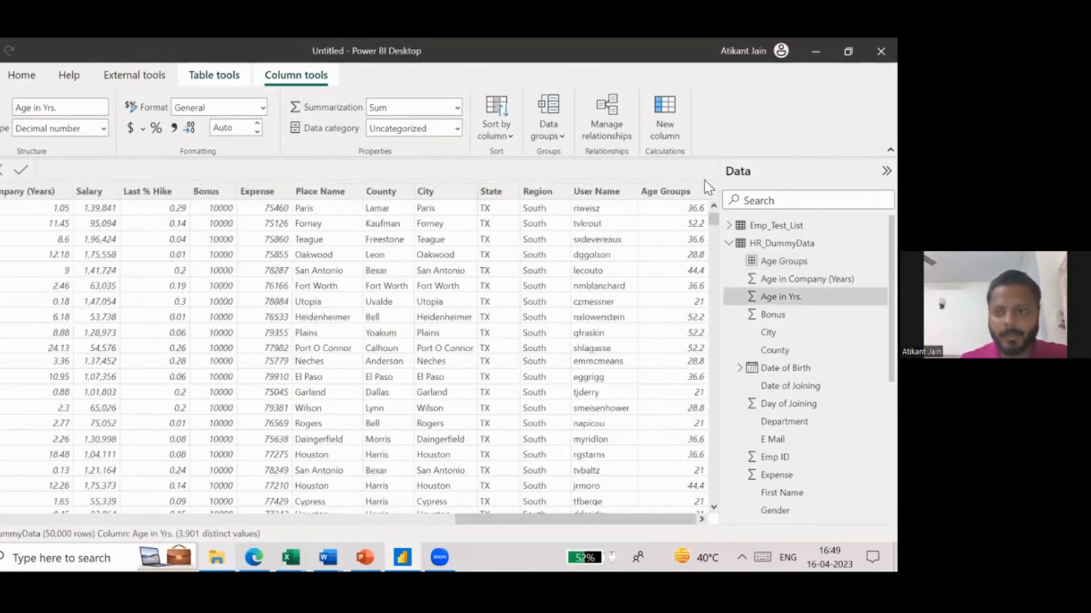
pyautogui.click(691, 219)
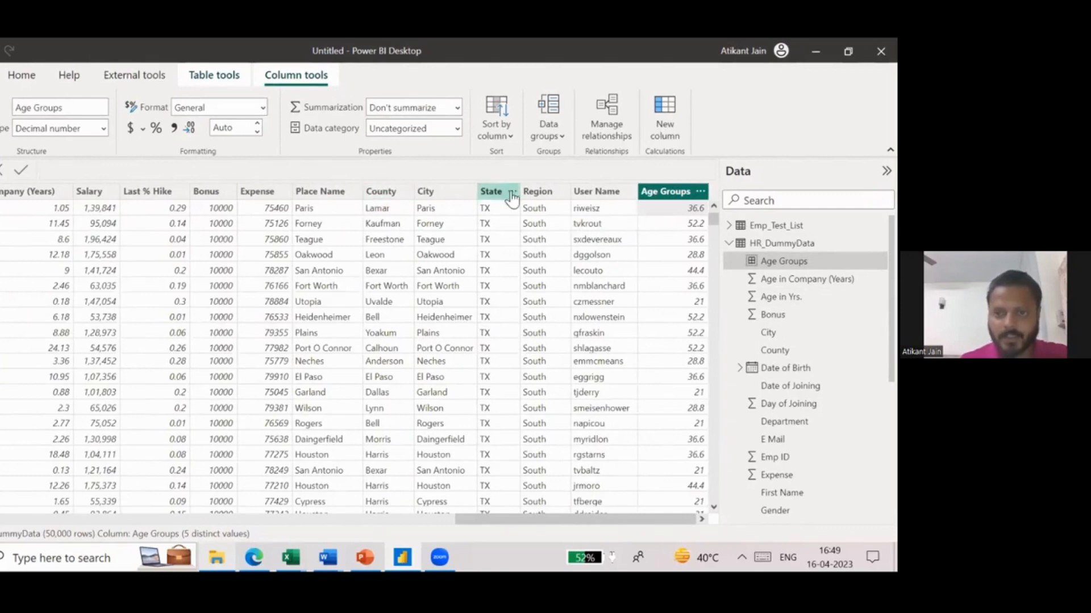
# - Review the bin count and bin size in the Age Groups group settings and close them without changes
pyautogui.click(557, 136)
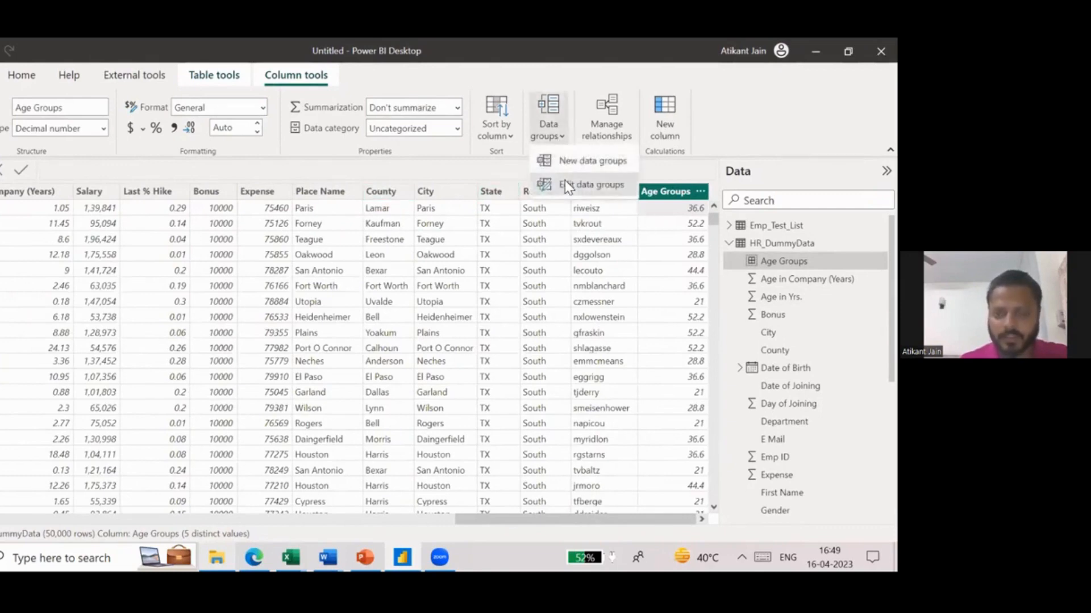
pyautogui.click(564, 183)
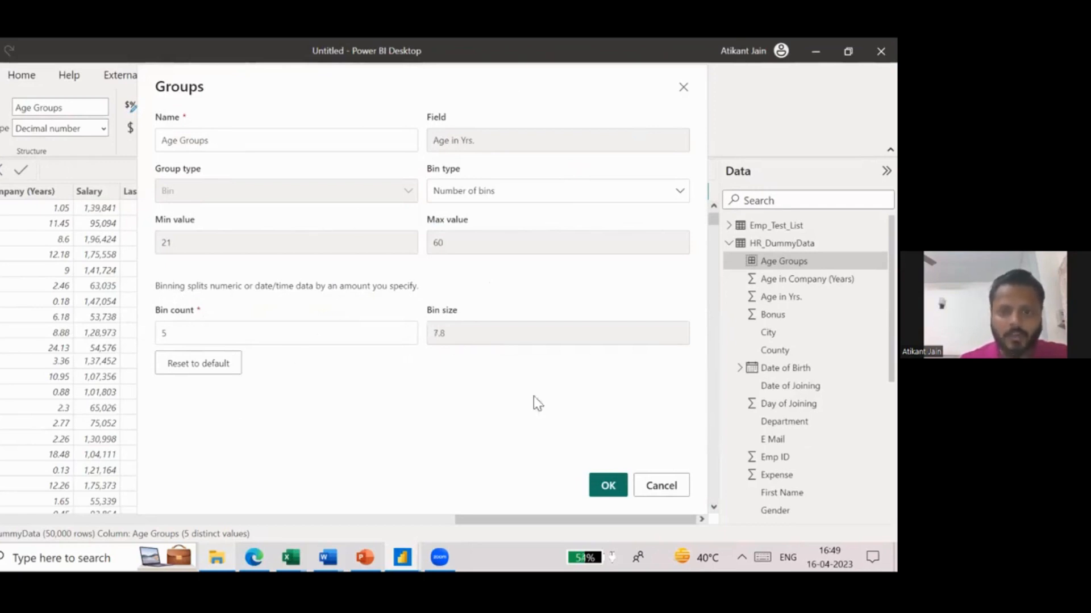
pyautogui.click(662, 489)
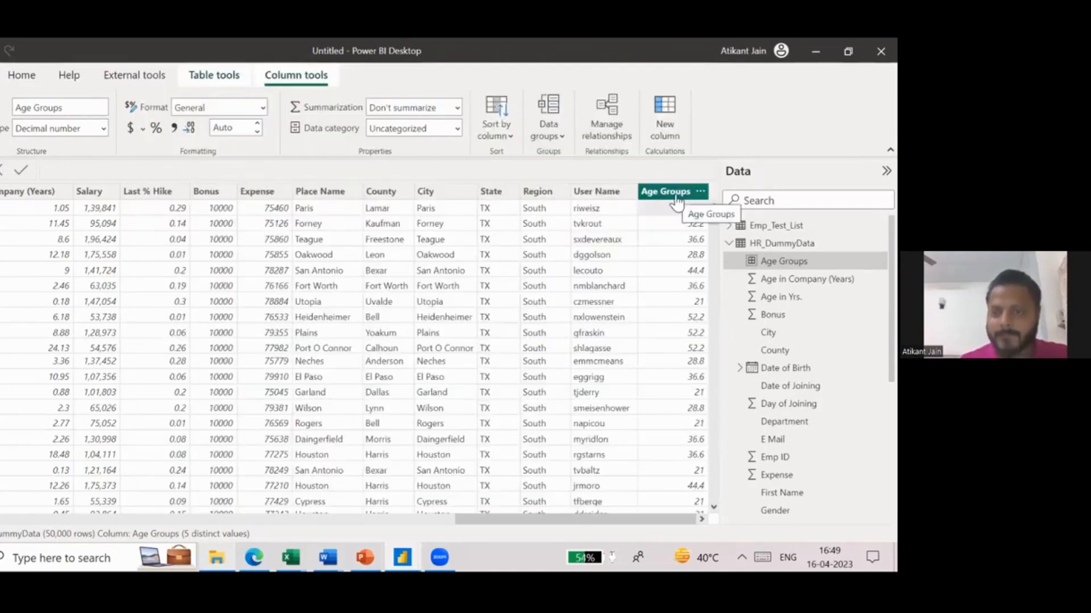
# - Delete the Age Groups column based on the number of bins
pyautogui.rightClick(676, 199)
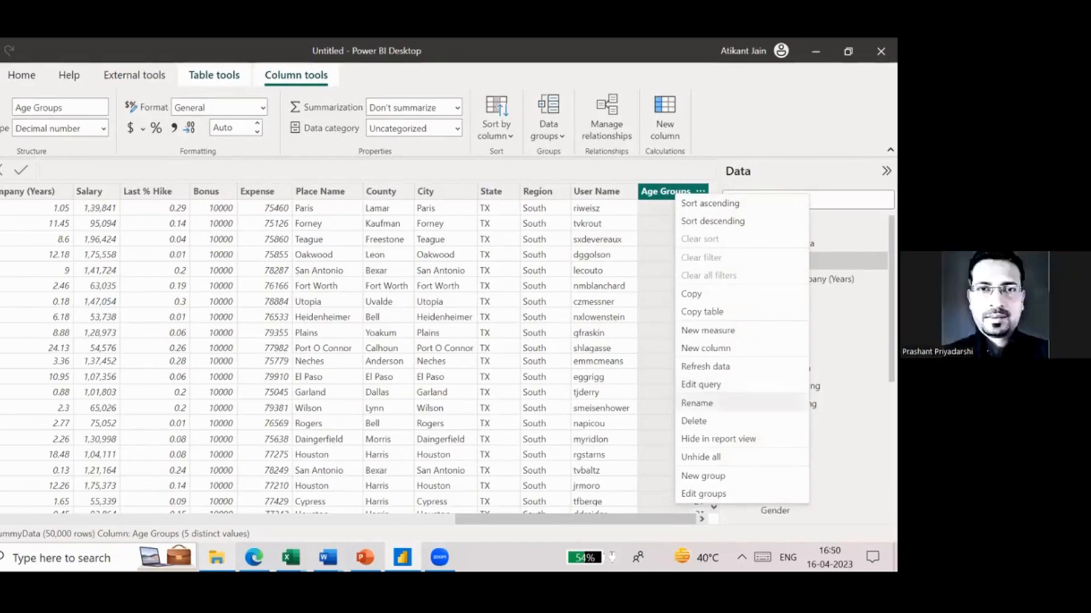
pyautogui.click(693, 421)
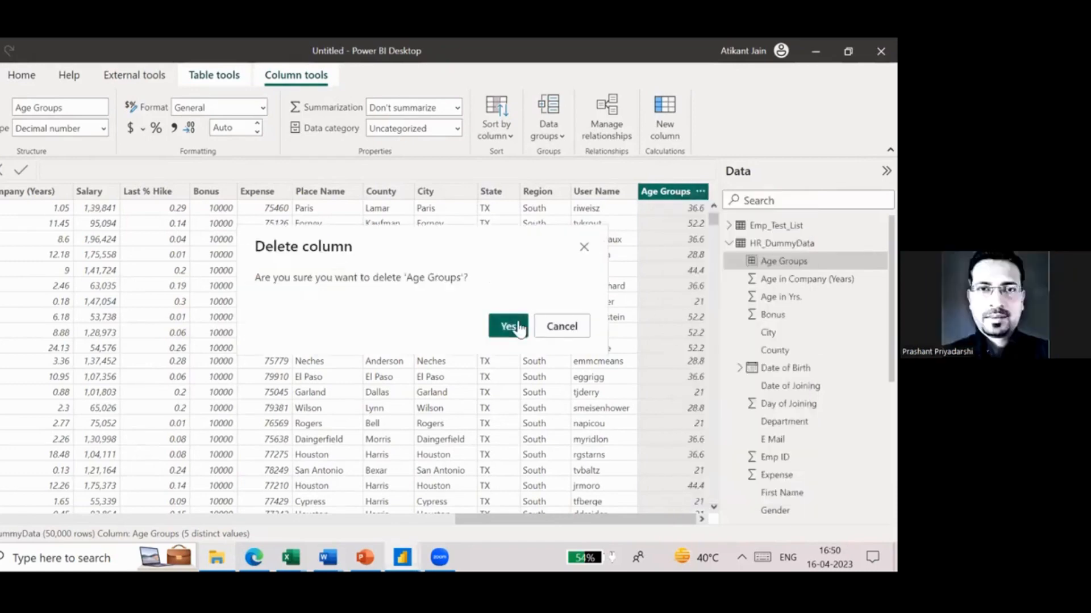
pyautogui.click(518, 327)
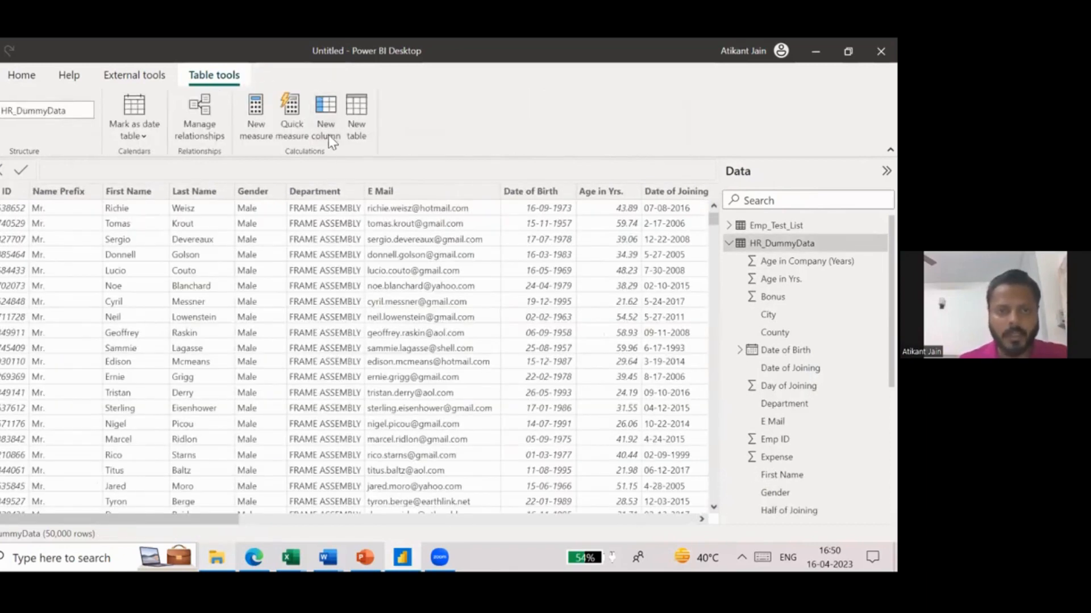
# - Add a calculated column to HR_DummyData and begin its formula with "Age Group = if("
pyautogui.click(326, 130)
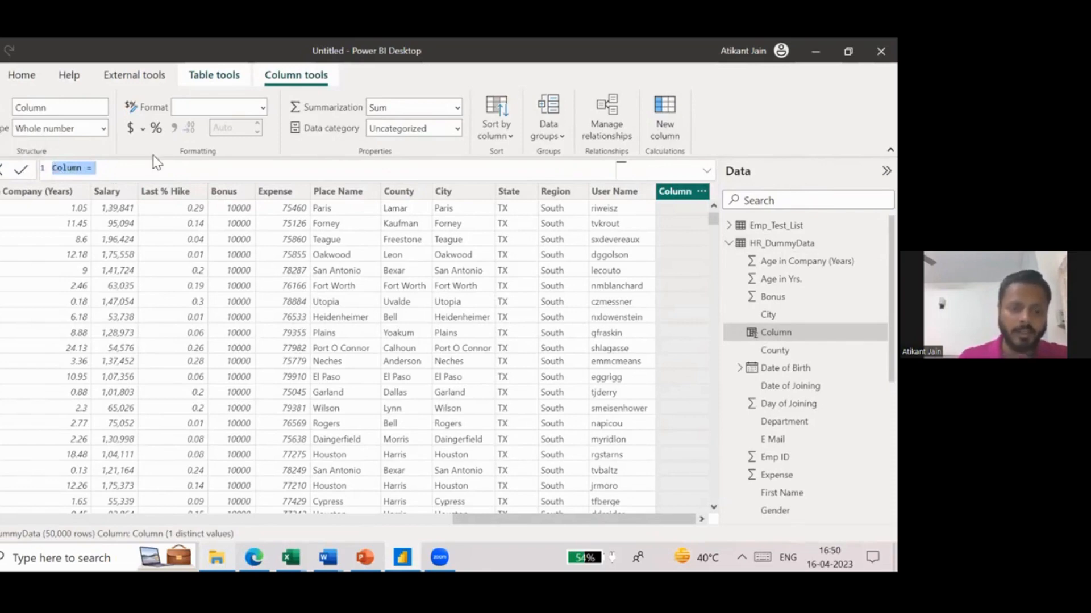
pyautogui.write('Age G')
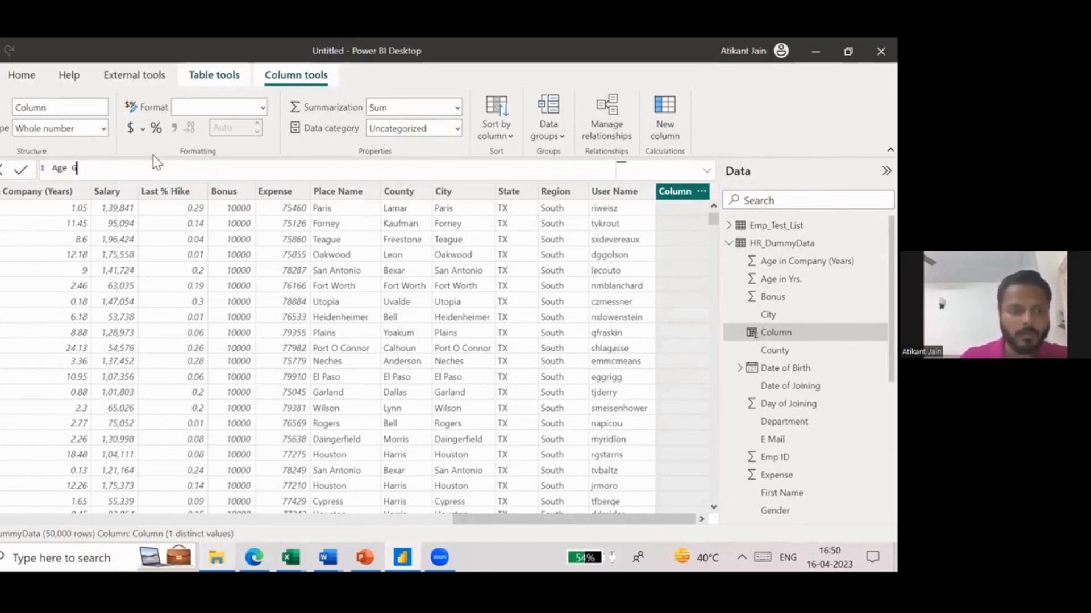
pyautogui.write('roup = ')
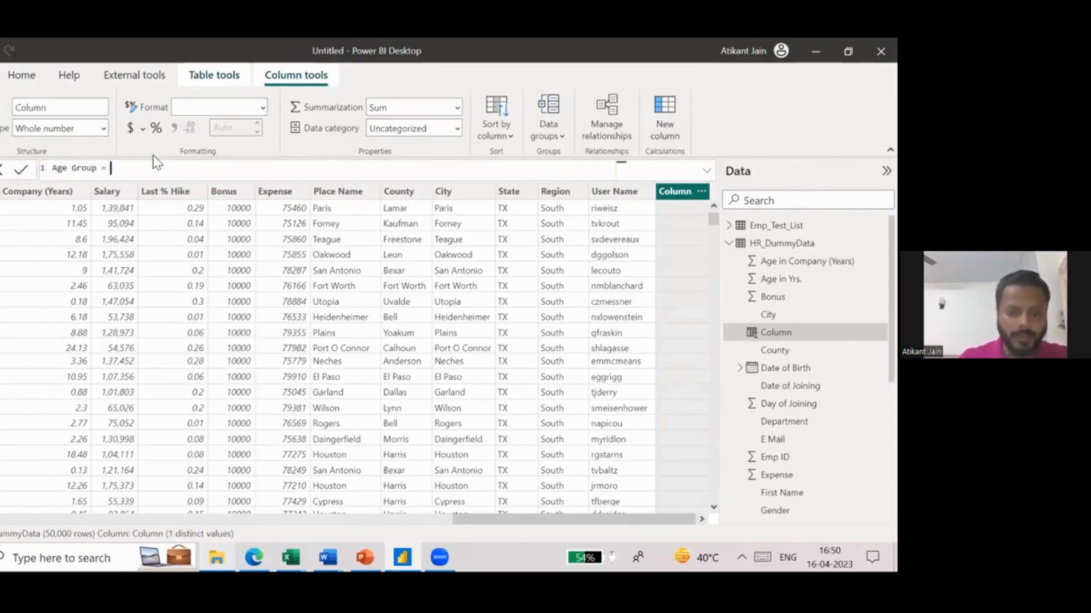
pyautogui.write('if(')
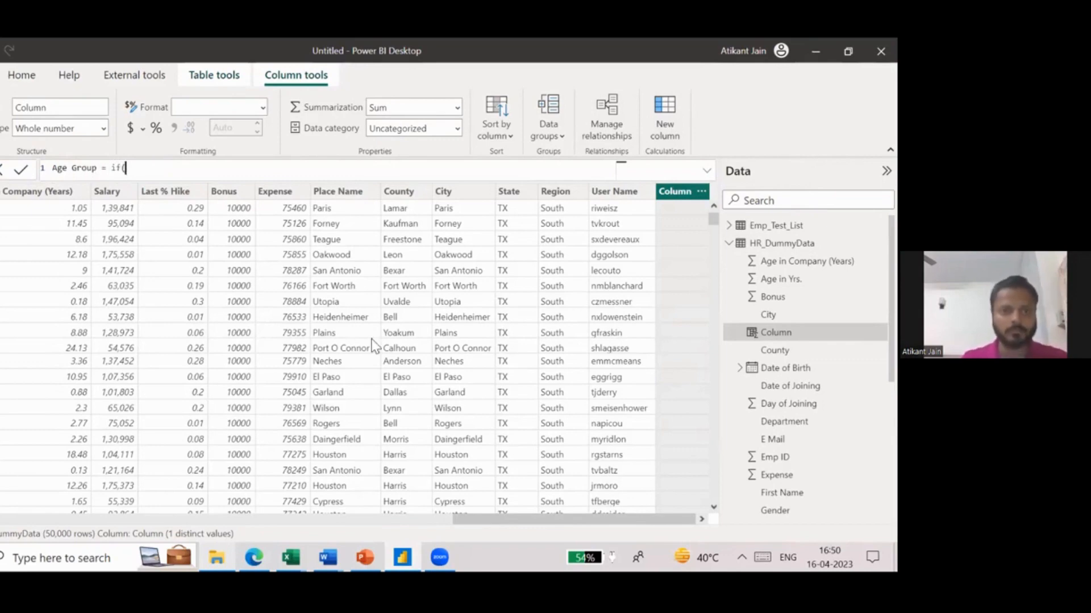
# - Enter the IF condition HR_DummyData[Age in Yrs.]<=30 with "0-30" as its true result in the Age Group formula
pyautogui.hscroll(-10, 372, 345)
pyautogui.hscroll(-3, 372, 346)
pyautogui.write('Age')
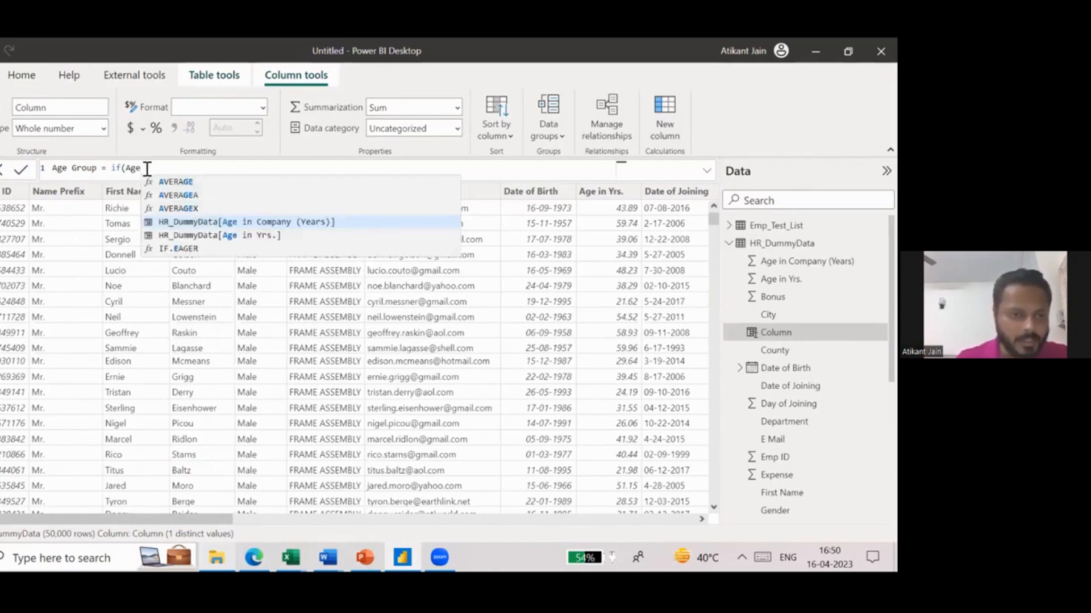
pyautogui.click(245, 245)
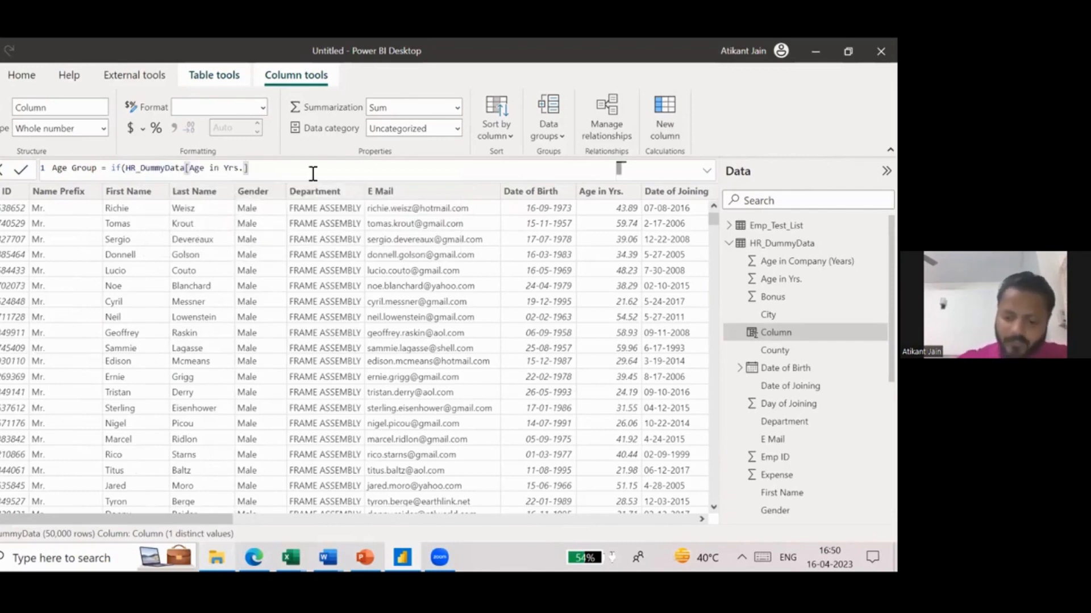
pyautogui.write('<=')
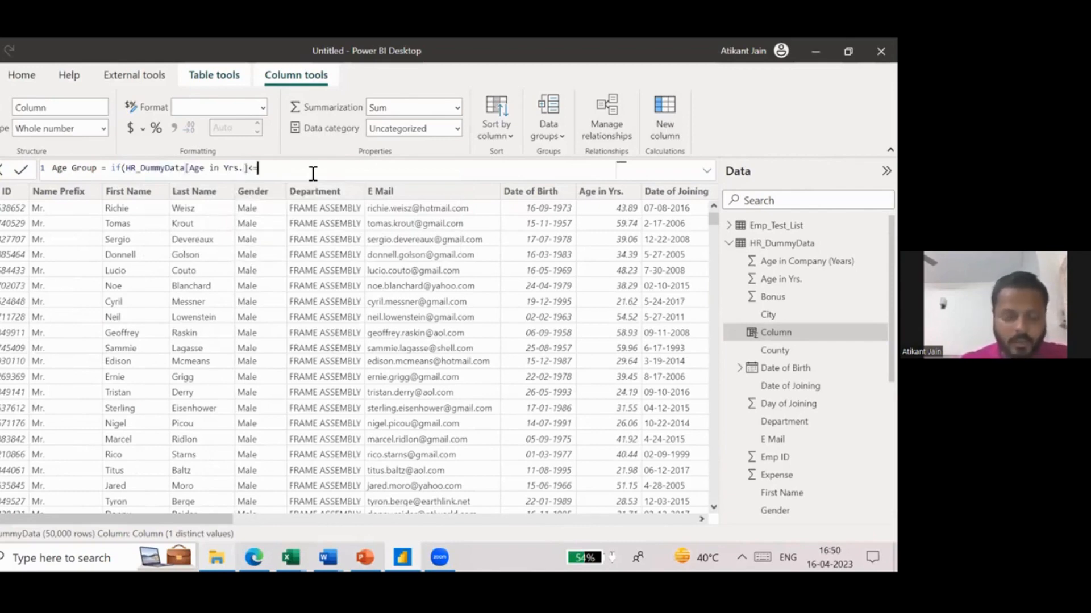
pyautogui.write('30,')
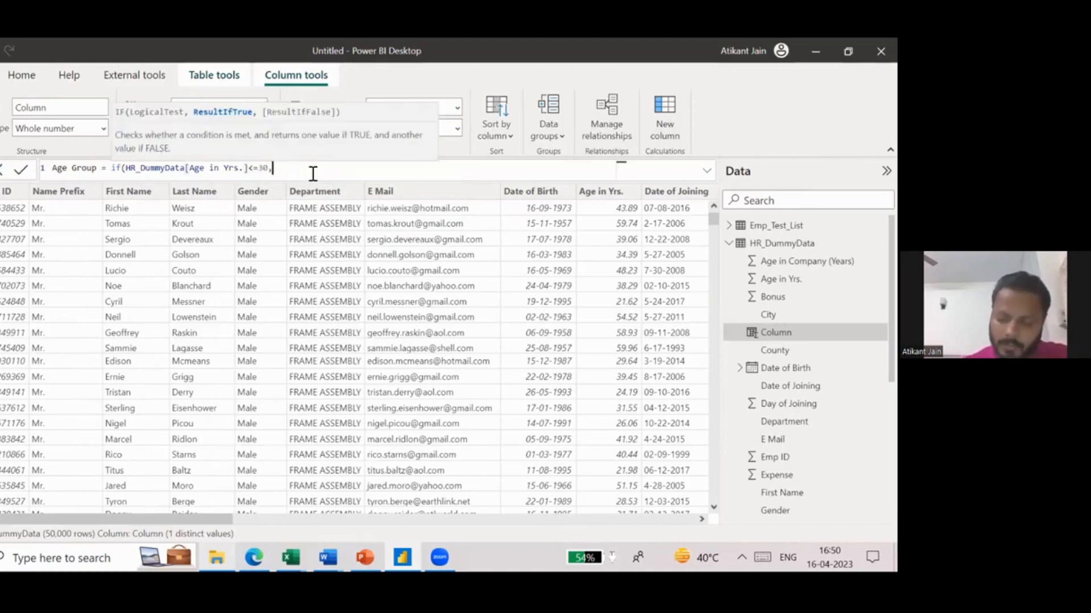
pyautogui.write('"')
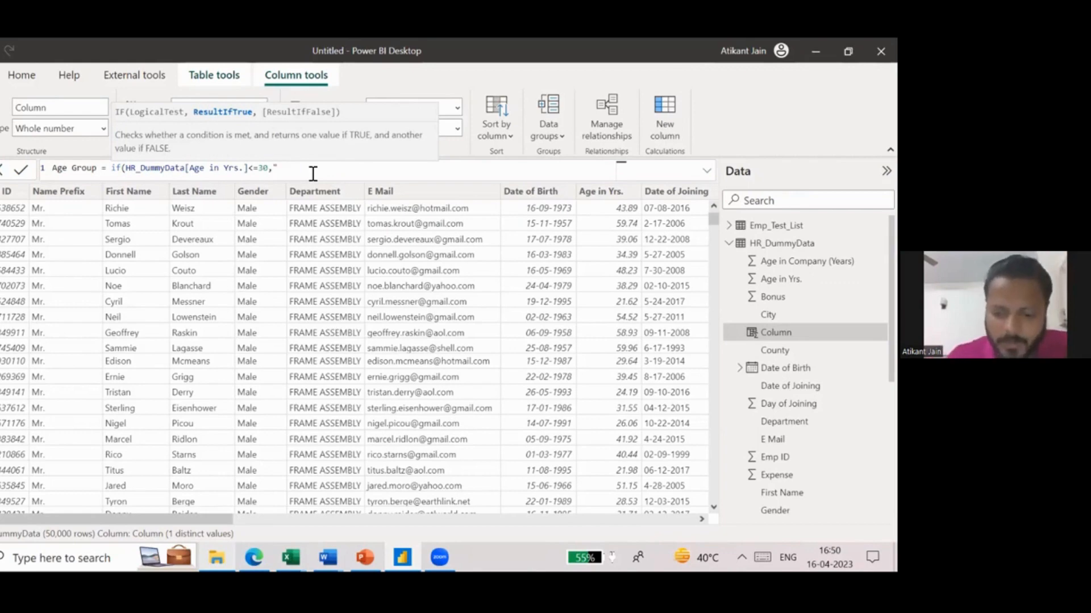
pyautogui.write('0-30"')
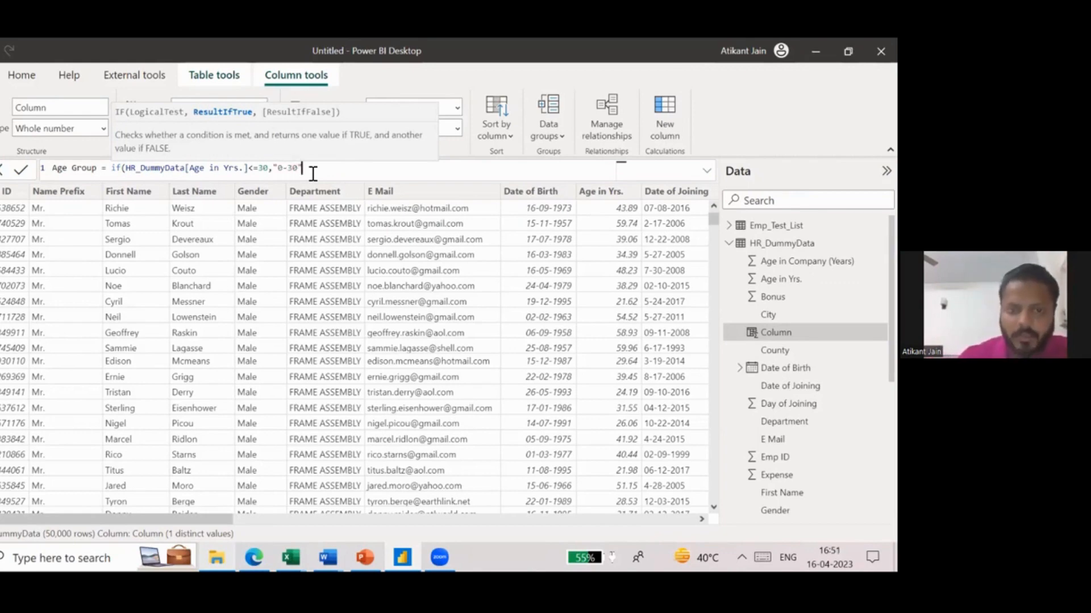
pyautogui.write(',if(')
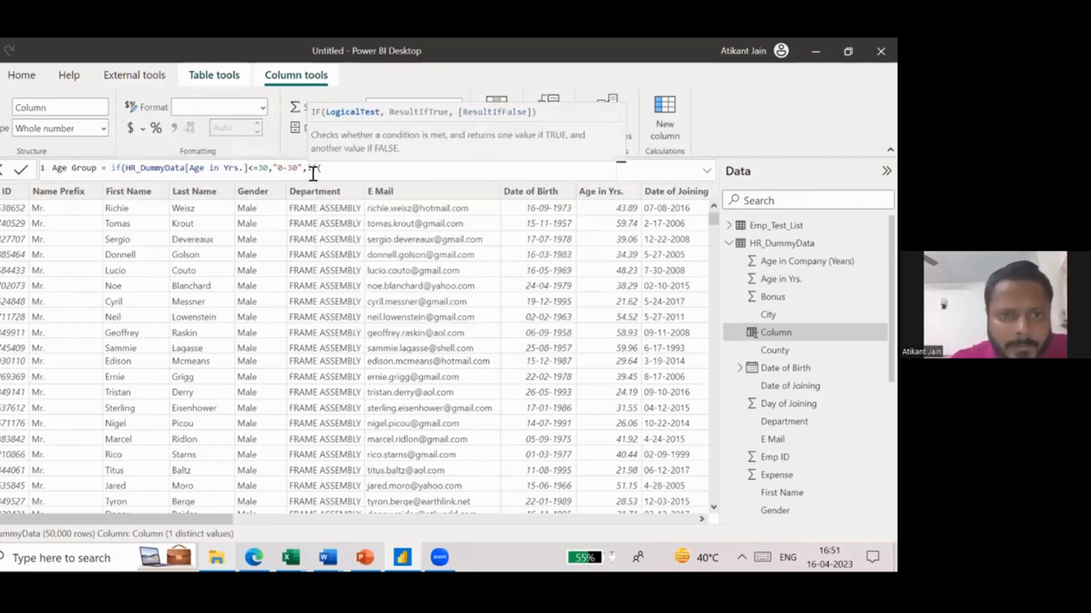
pyautogui.press('BackSpace')
pyautogui.press('BackSpace')
pyautogui.press('BackSpace')
pyautogui.press('BackSpace')
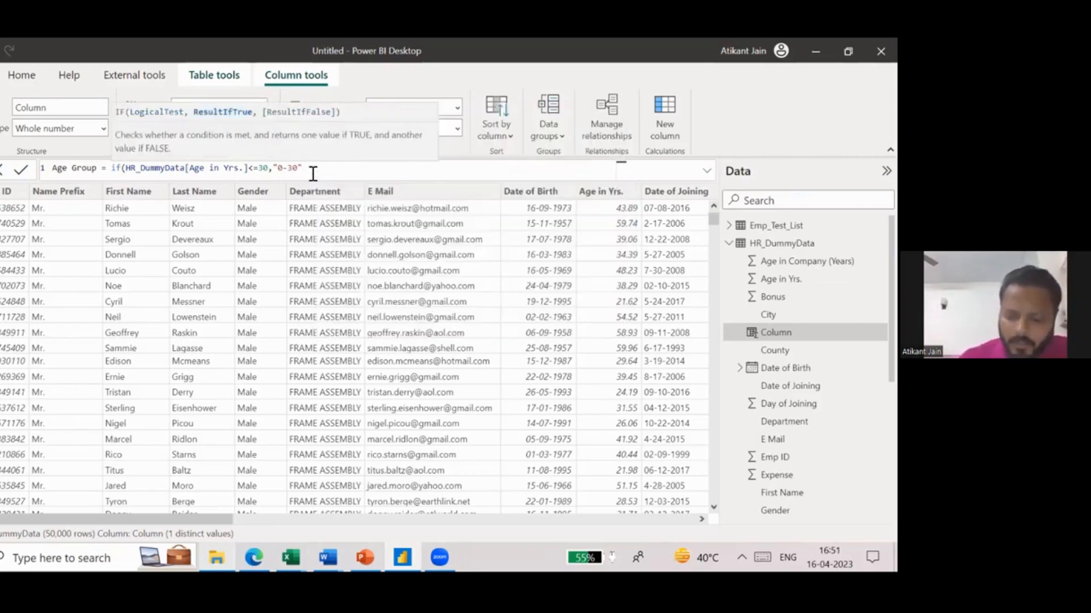
# - Set the IF formula's false result to ">30", check its arguments and add the closing parenthesis
pyautogui.write(',">')
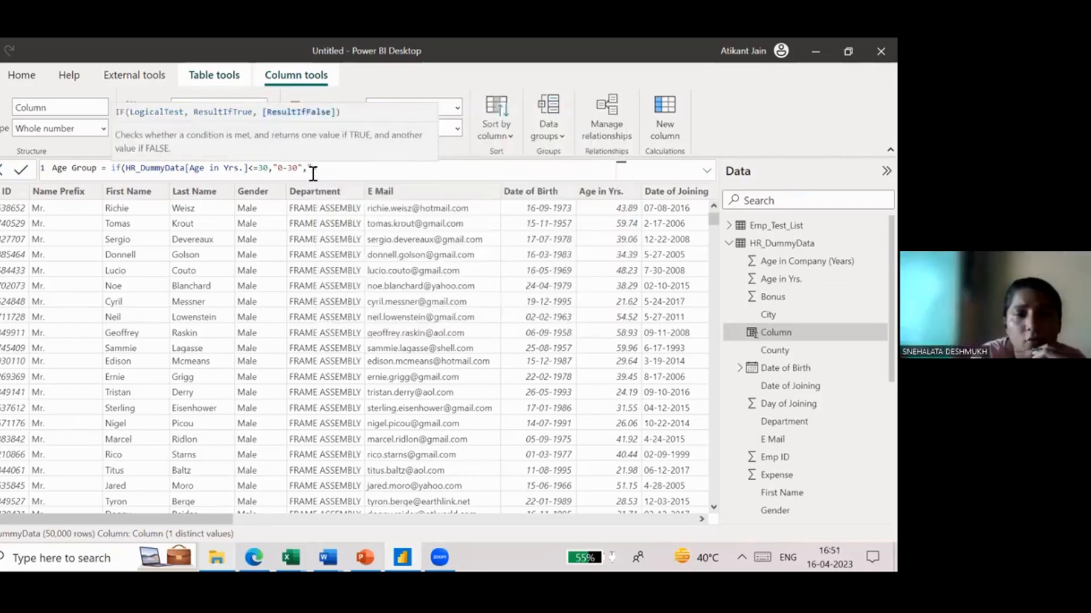
pyautogui.write('30"')
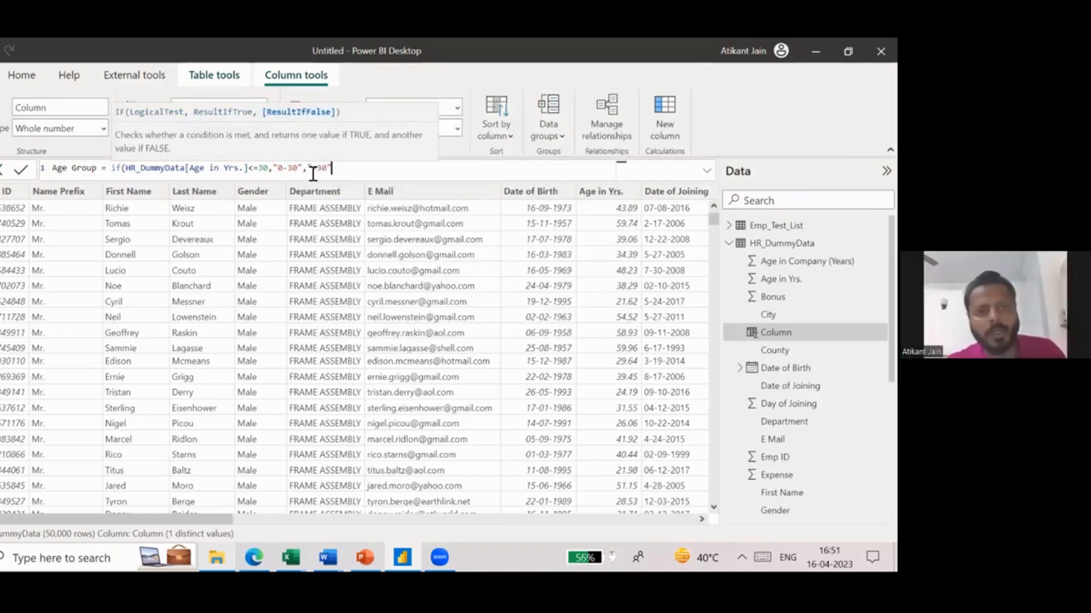
pyautogui.moveTo(112, 170); pyautogui.dragTo(338, 166)
pyautogui.click(272, 167)
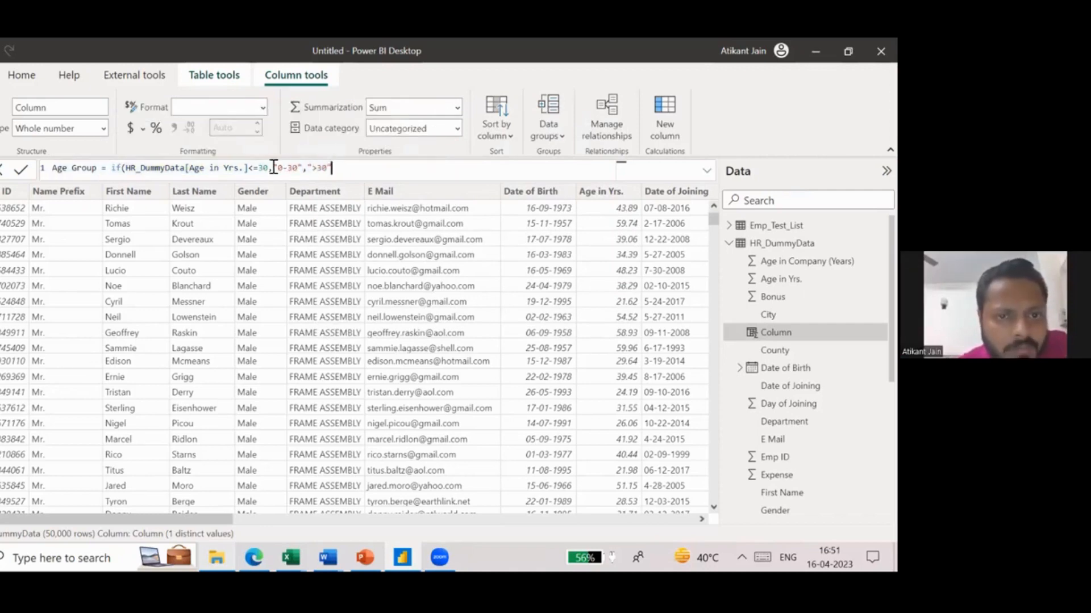
pyautogui.moveTo(271, 168); pyautogui.dragTo(130, 168)
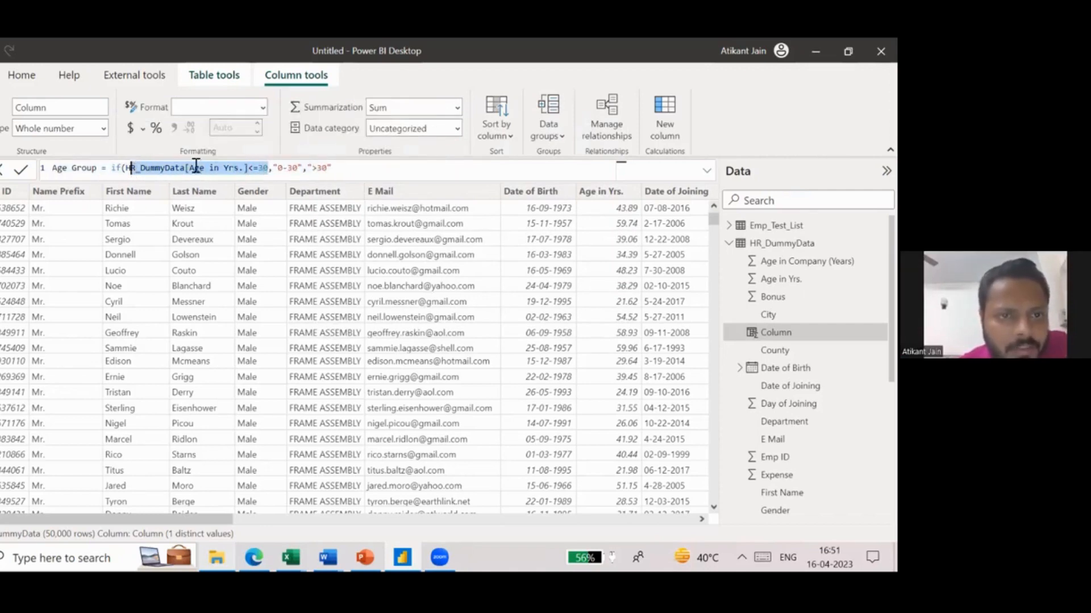
pyautogui.moveTo(274, 170); pyautogui.dragTo(331, 169)
pyautogui.click(308, 171)
pyautogui.click(333, 168)
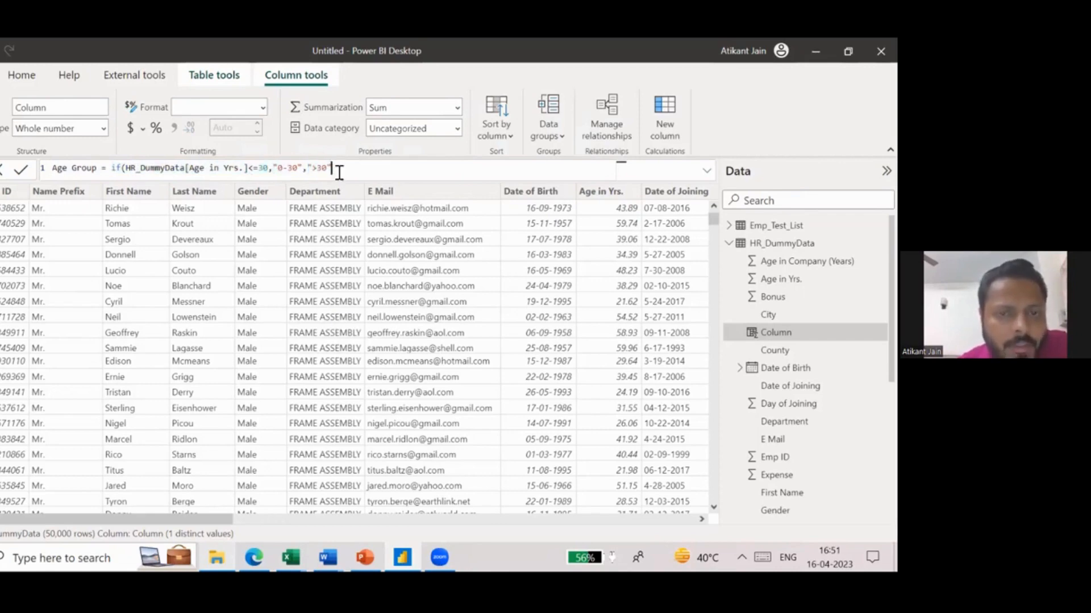
pyautogui.write(')')
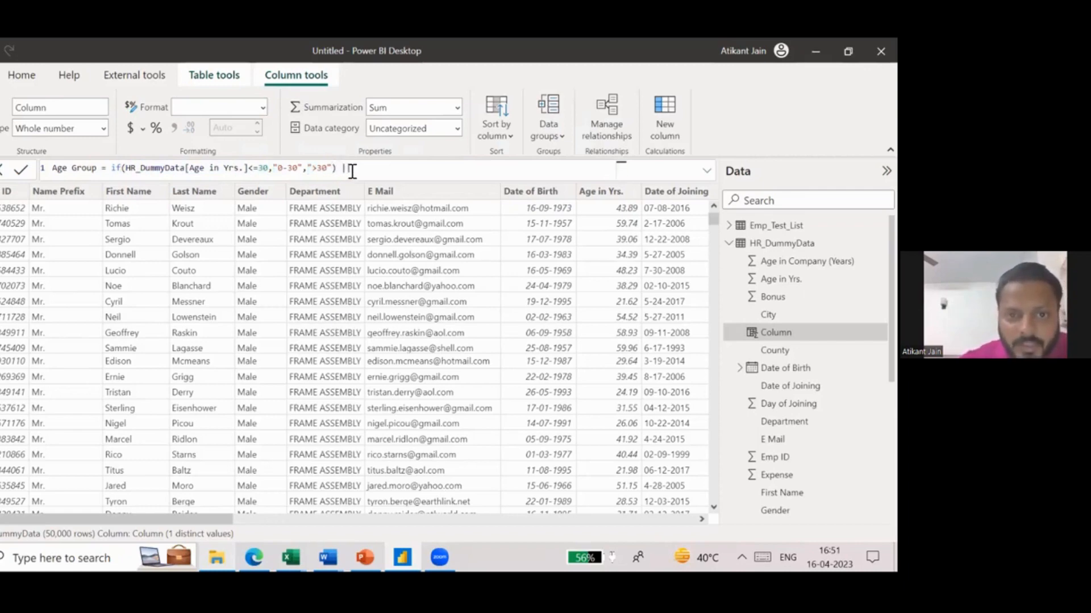
# - Remove the trailing || operator from the Age Group formula and commit the calculated column
pyautogui.moveTo(352, 171); pyautogui.dragTo(343, 171)
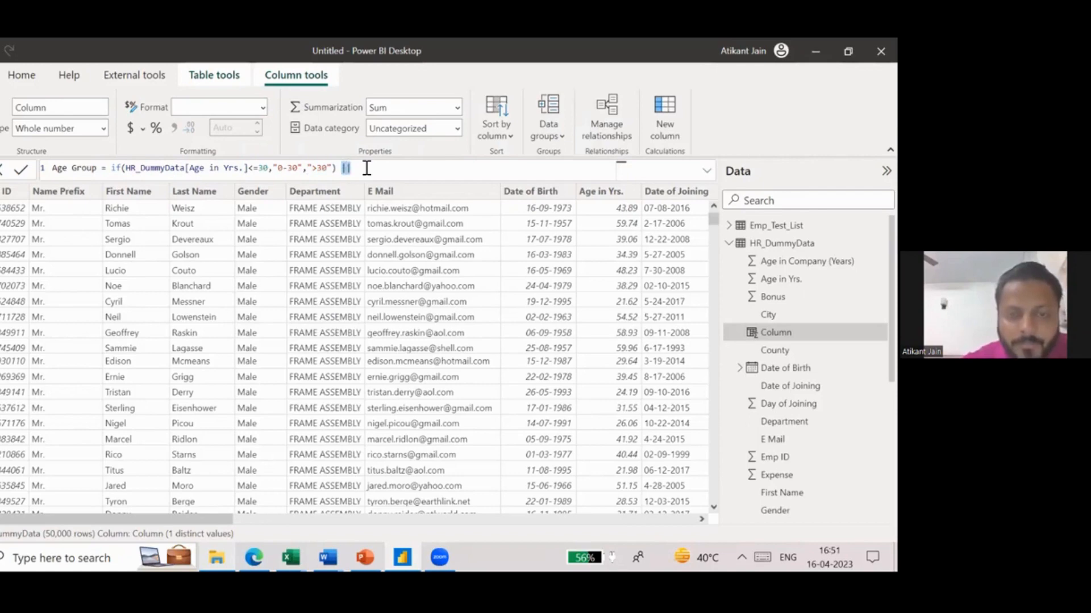
pyautogui.press('BackSpace')
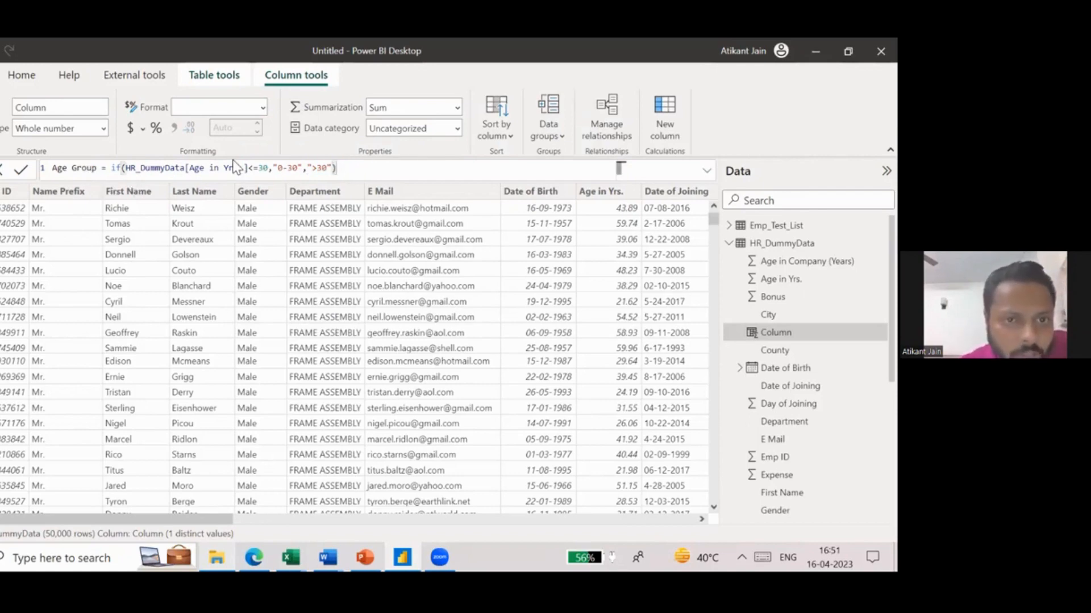
pyautogui.moveTo(267, 168); pyautogui.dragTo(297, 168)
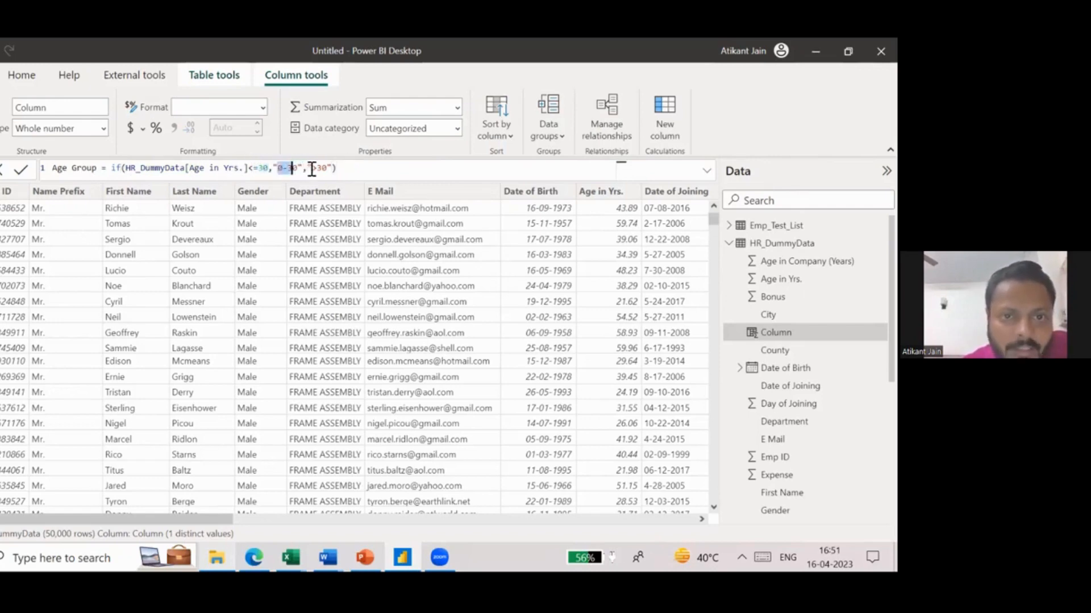
pyautogui.click(348, 171)
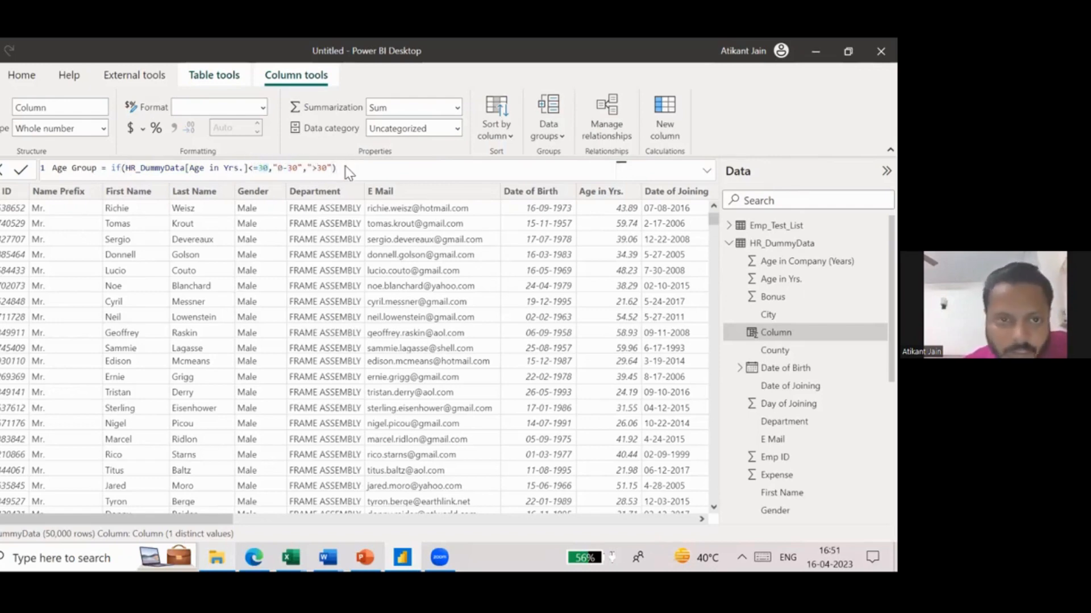
pyautogui.press('Return')
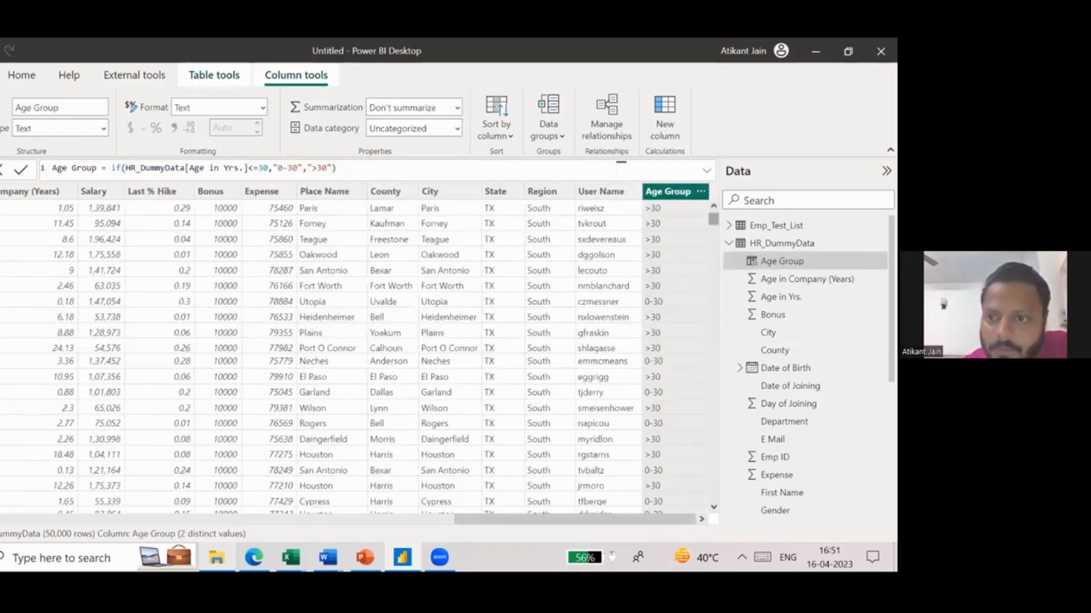
# - Check the Age Group column's distinct values in its filter list and review the arguments of its IF formula
pyautogui.click(701, 191)
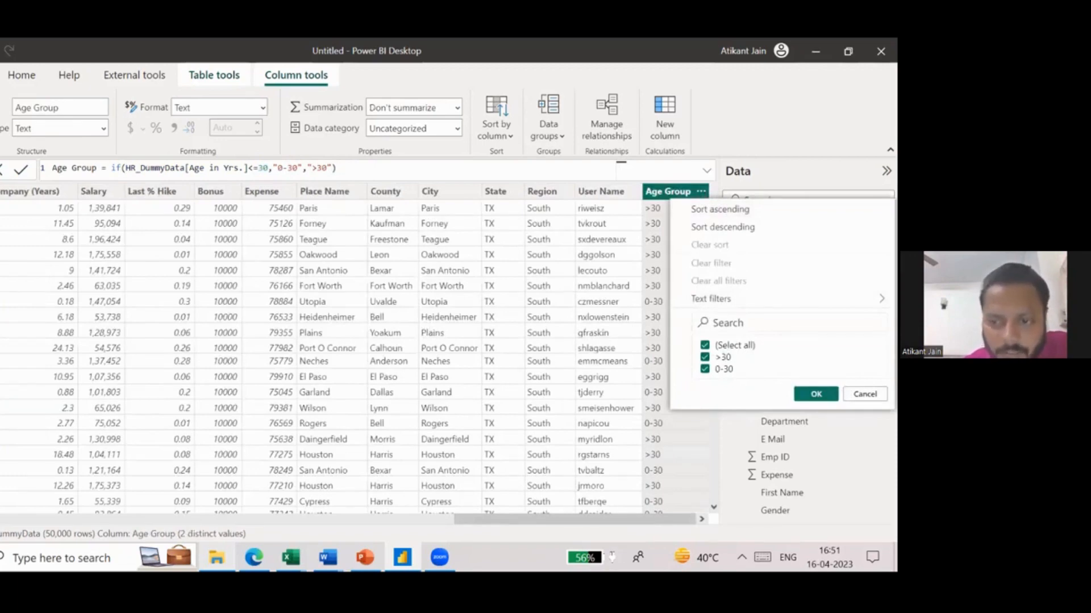
pyautogui.click(662, 295)
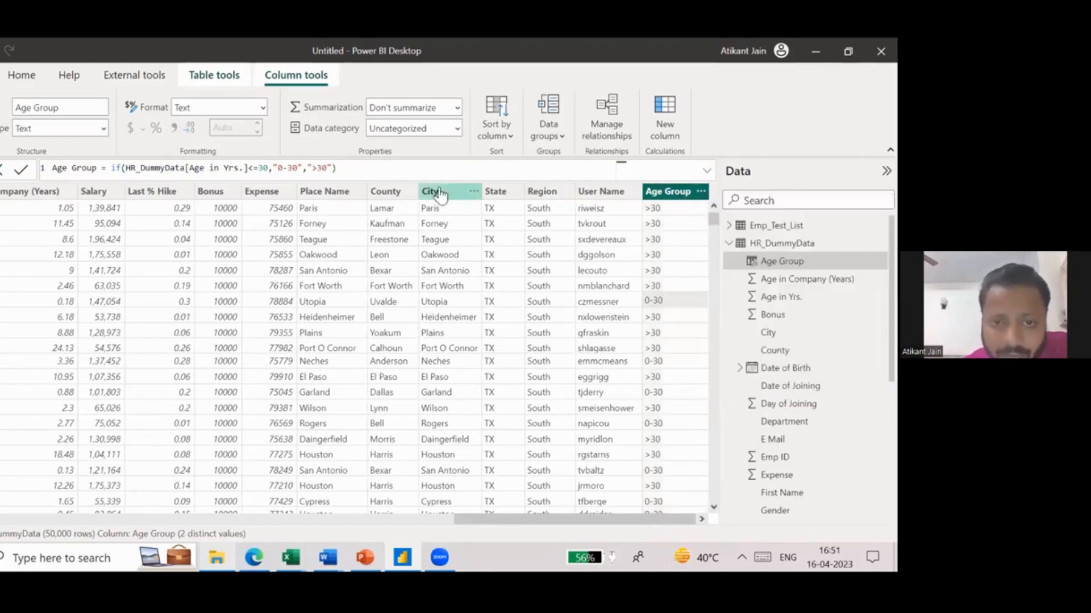
pyautogui.moveTo(336, 169); pyautogui.dragTo(134, 169)
pyautogui.click(134, 169)
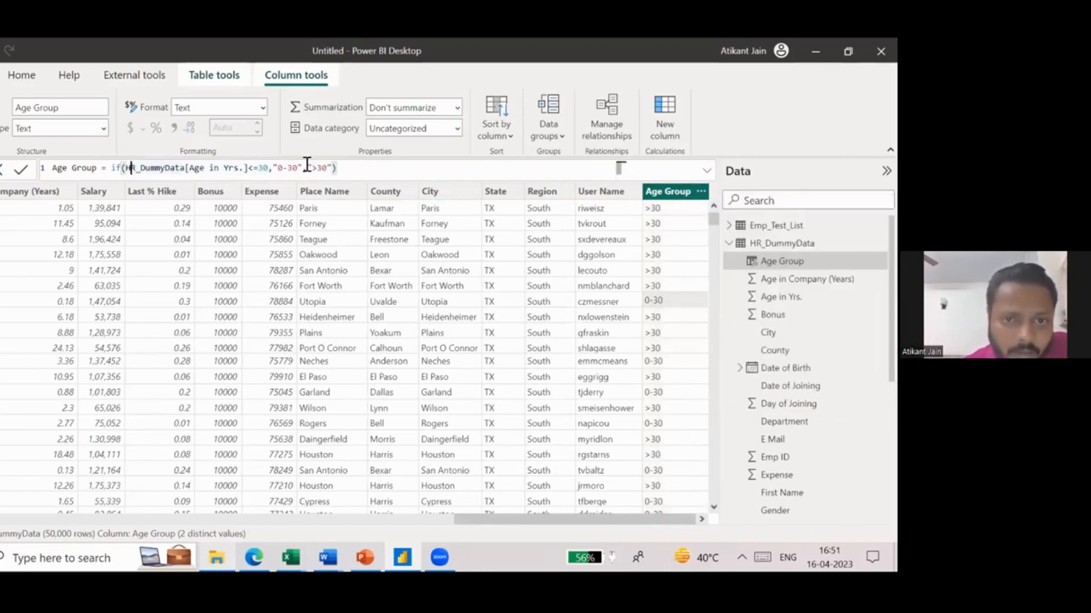
pyautogui.click(309, 168)
pyautogui.write('"')
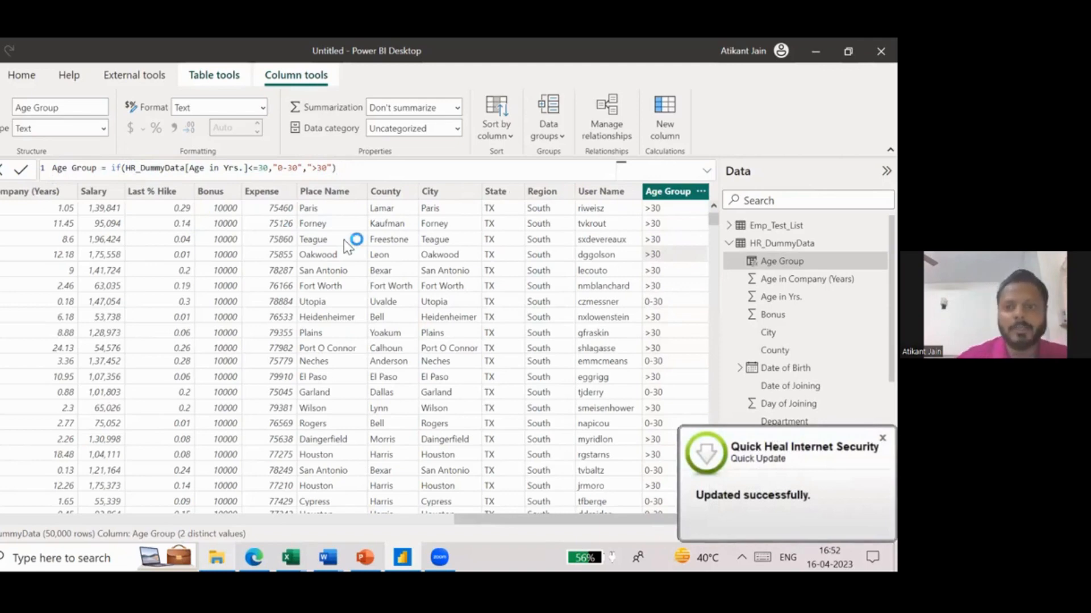
# - In the report's second Sum of Salary by Department chart, replace Department with Age Group on the Y-axis
pyautogui.click(2, 165)
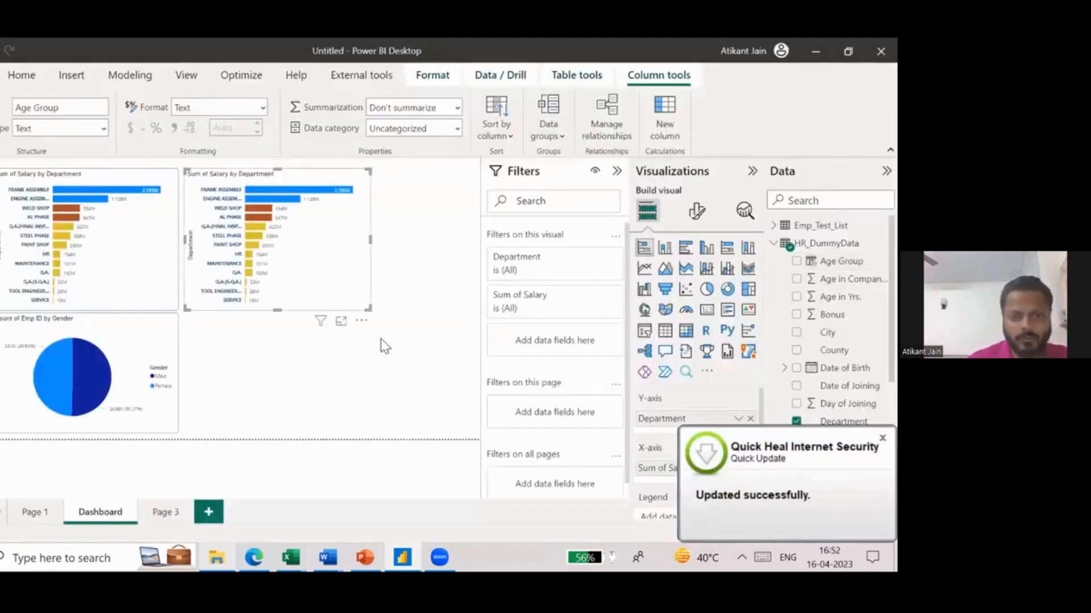
pyautogui.click(352, 304)
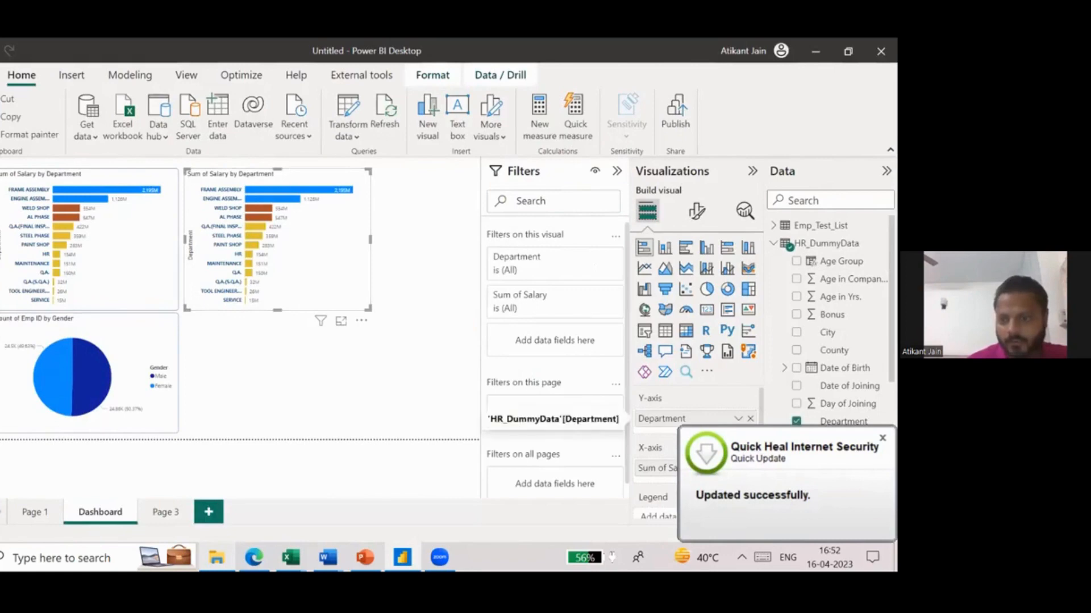
pyautogui.click(750, 419)
pyautogui.click(824, 201)
pyautogui.write('age g')
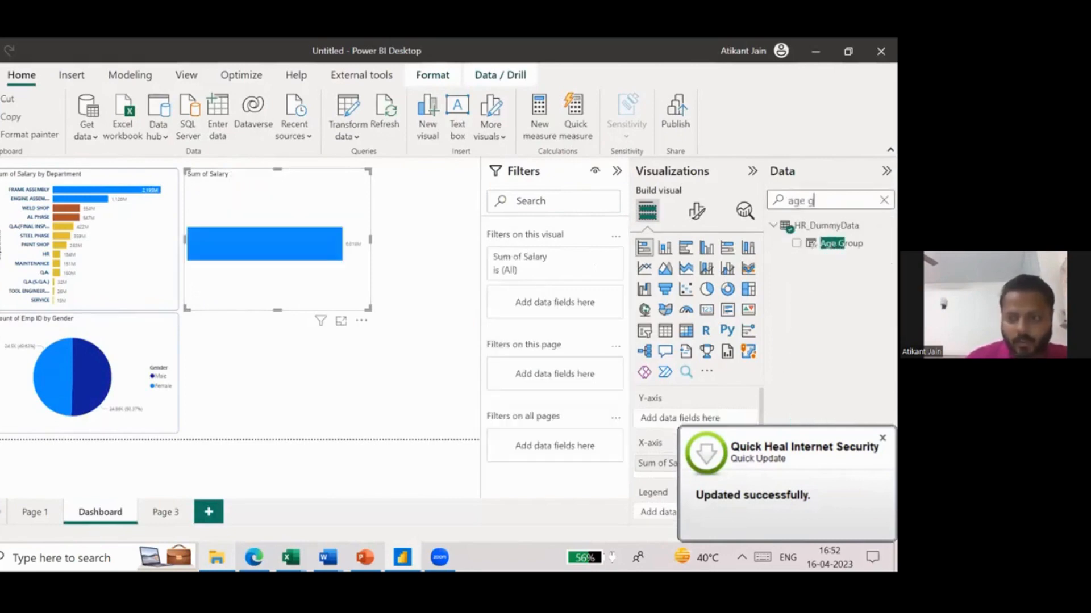
pyautogui.click(796, 243)
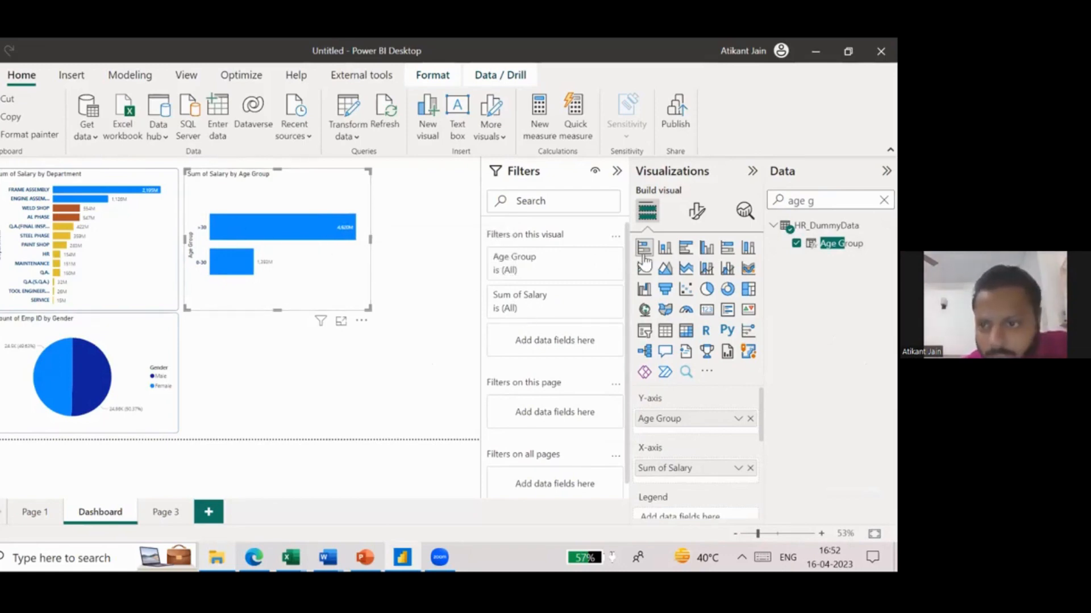
# - Convert the Age Group salary chart to a clustered bar chart and add Expense to its X-axis below Sum of Salary
pyautogui.click(686, 250)
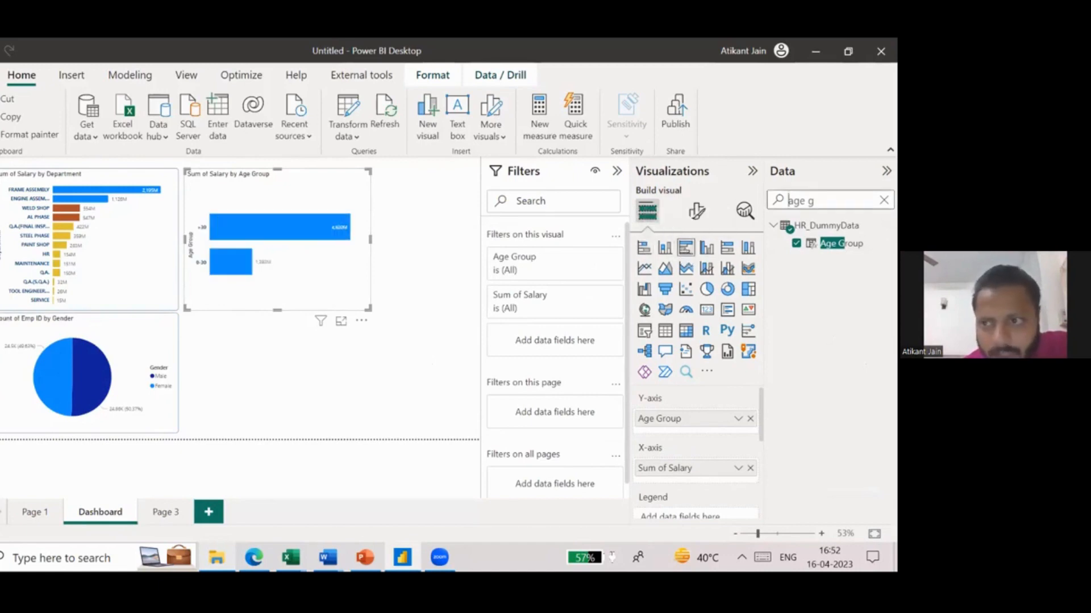
pyautogui.moveTo(788, 201); pyautogui.dragTo(815, 201)
pyautogui.write('expen')
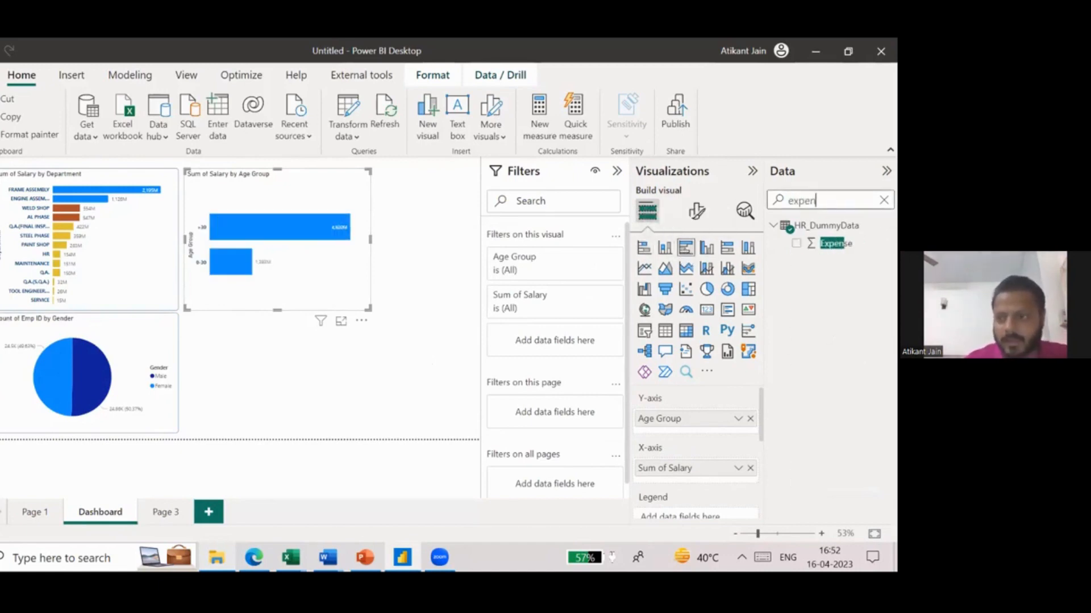
pyautogui.moveTo(835, 243); pyautogui.dragTo(699, 480)
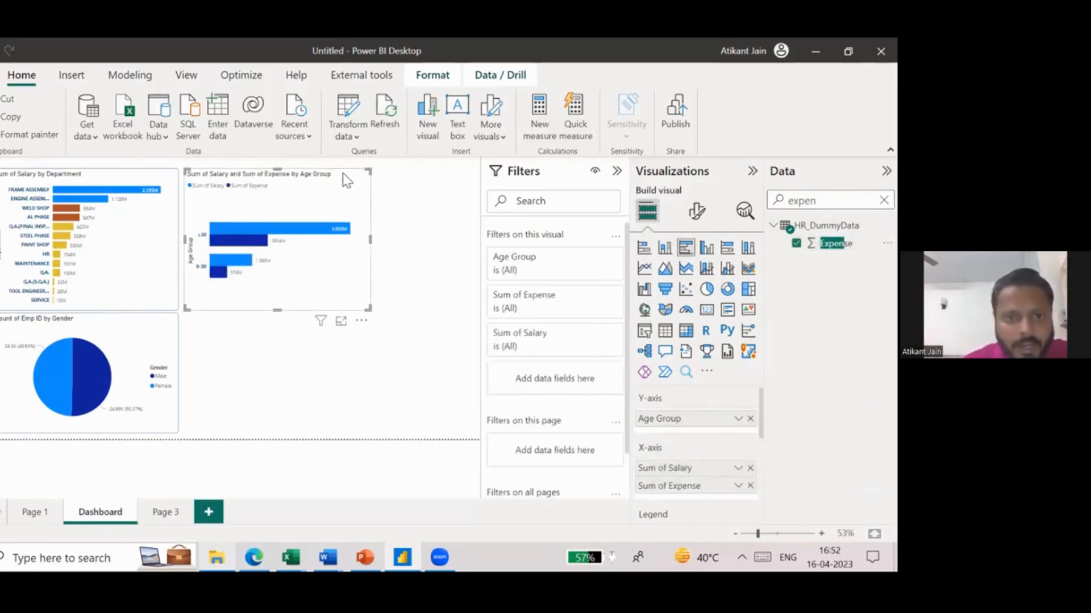
# - Enlarge the Age Group chart in focus mode, examine the salary and expense bars, and return to the report
pyautogui.click(341, 322)
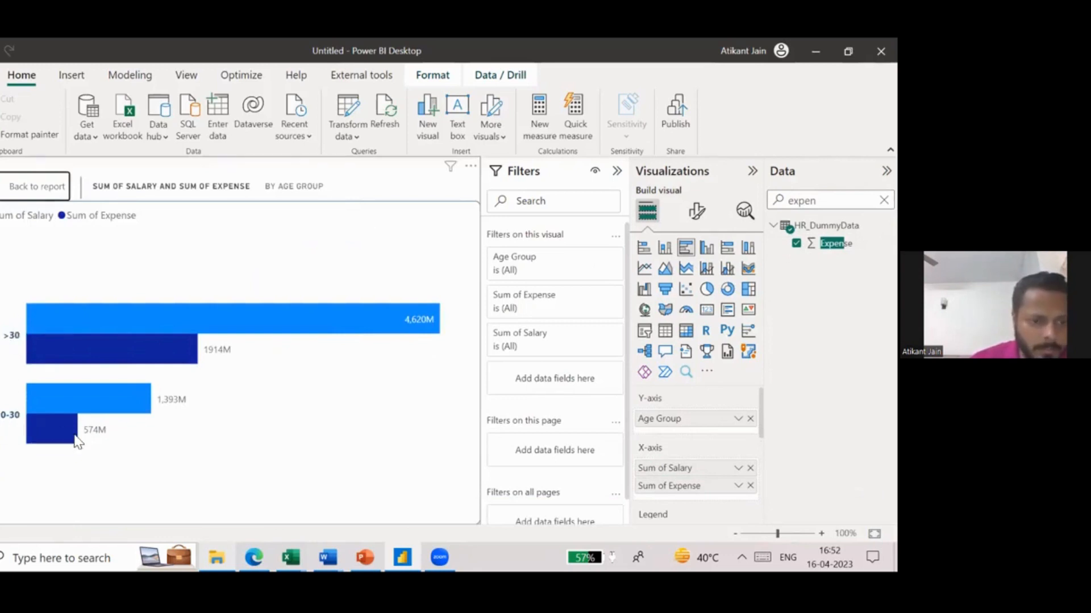
pyautogui.moveTo(78, 441)
pyautogui.moveTo(71, 400)
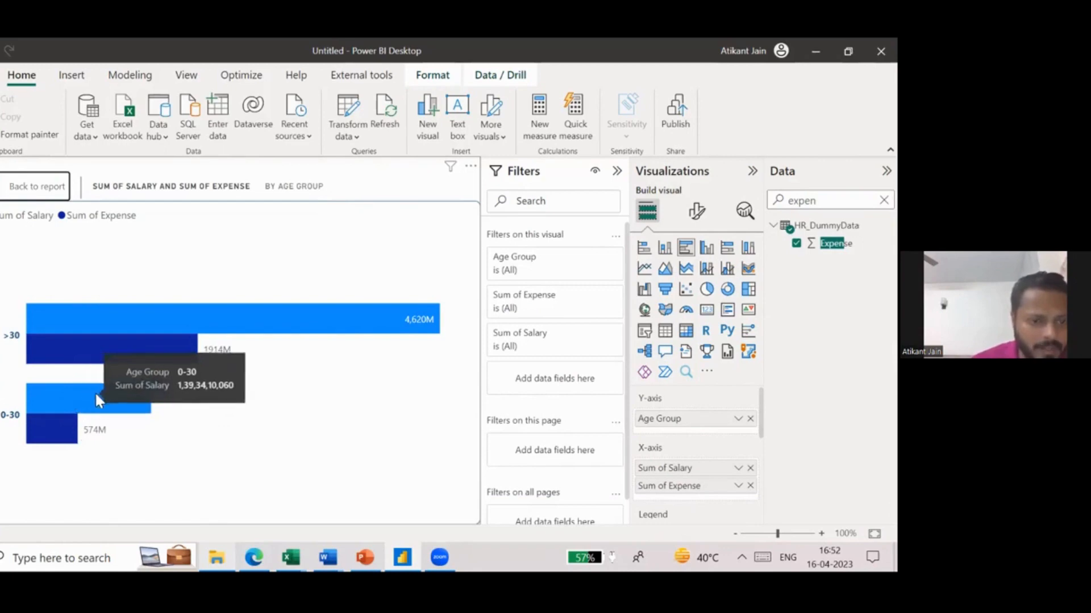
pyautogui.moveTo(90, 344)
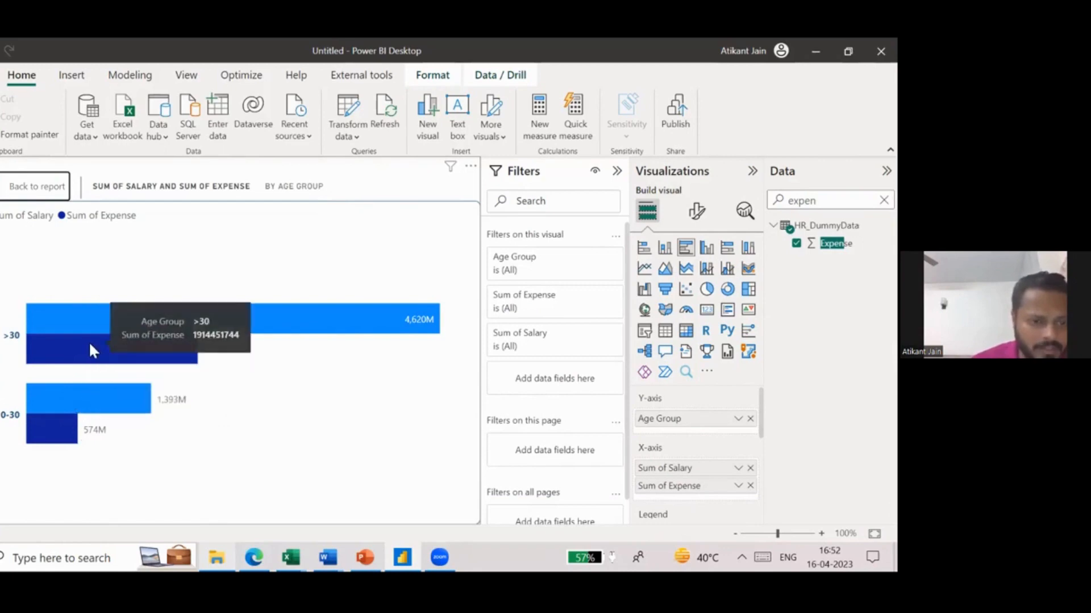
pyautogui.click(25, 187)
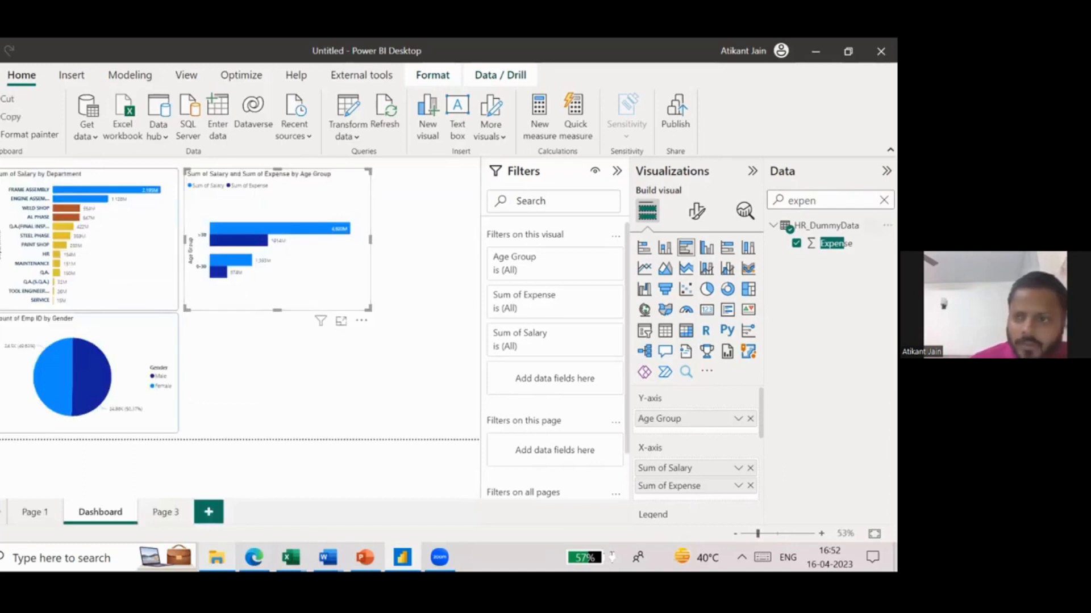
# - Find the Emp ID field of HR_DummyData and add its count to the Age Group chart's X-axis below Sum of Expense
pyautogui.hotkey('ctrl', 'a')
pyautogui.write('emp')
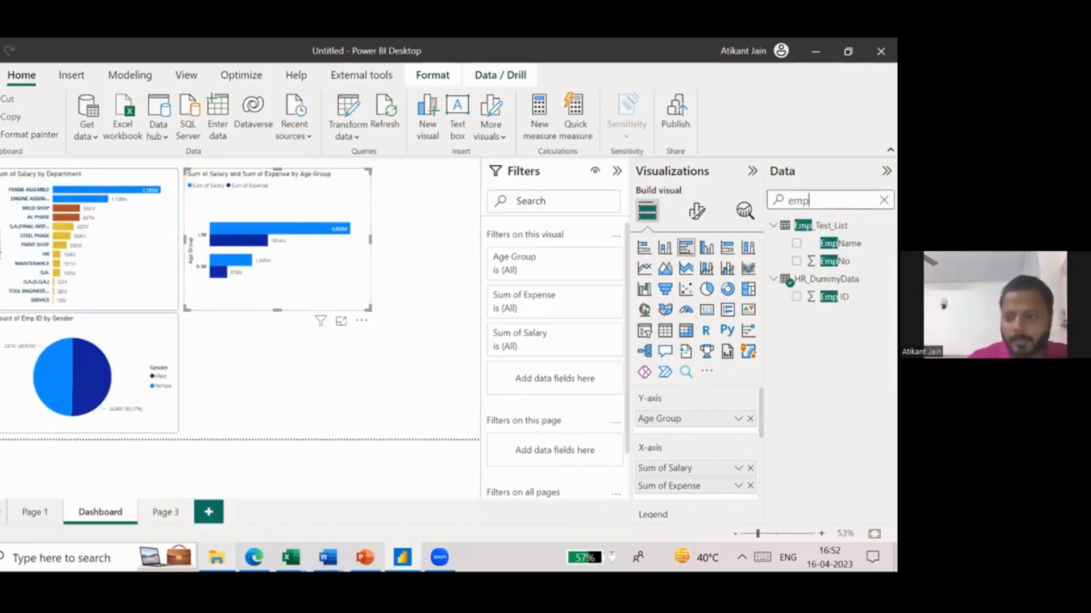
pyautogui.moveTo(842, 297); pyautogui.dragTo(727, 493)
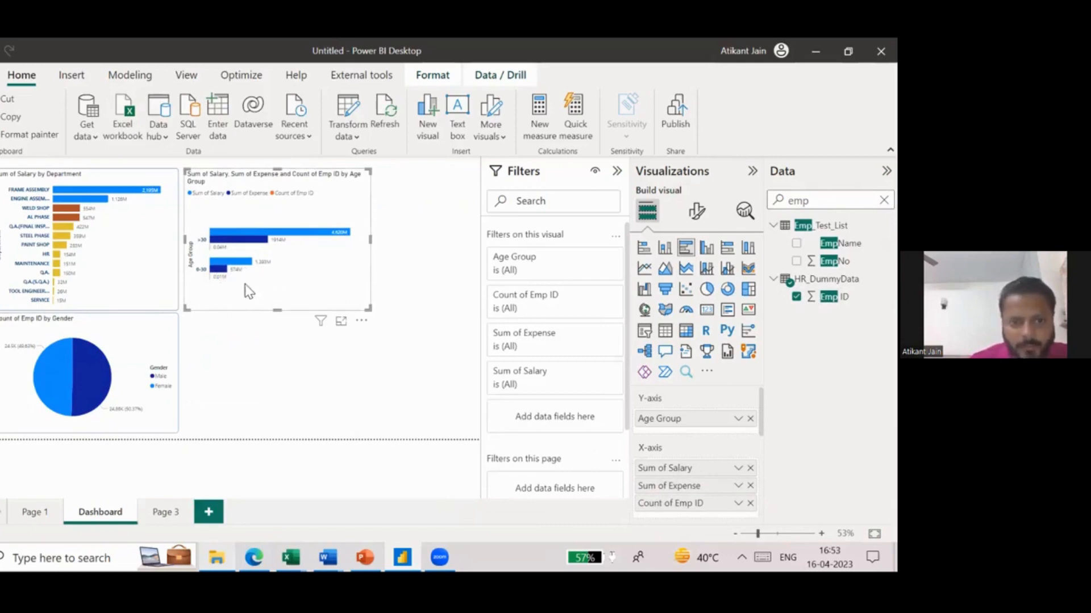
# - Open the Age Group chart's data label formatting and inspect the display units set for its values
pyautogui.click(696, 211)
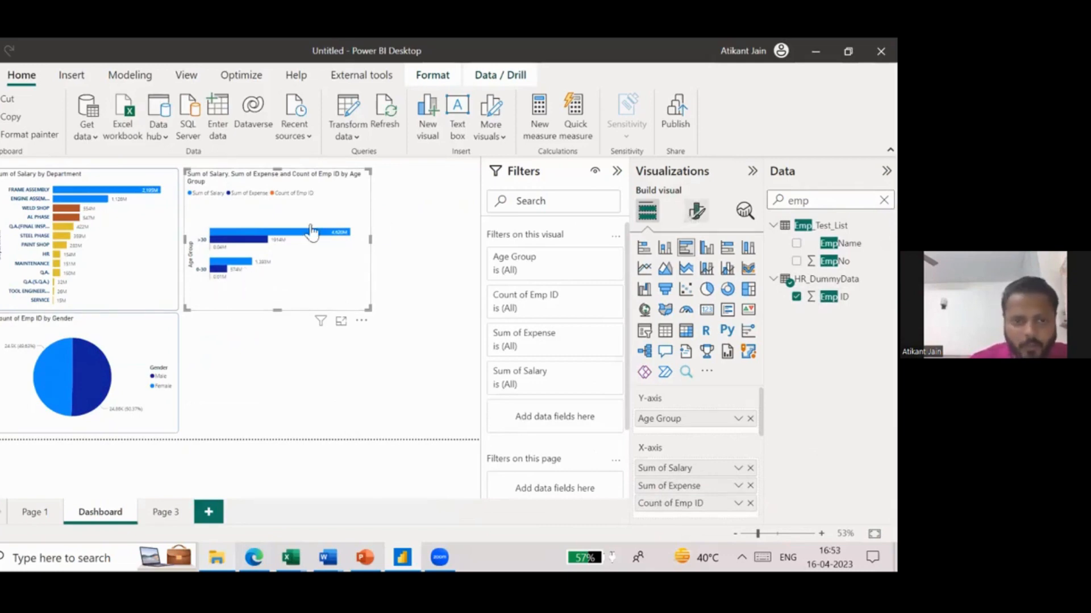
pyautogui.scroll(-2, 707, 413)
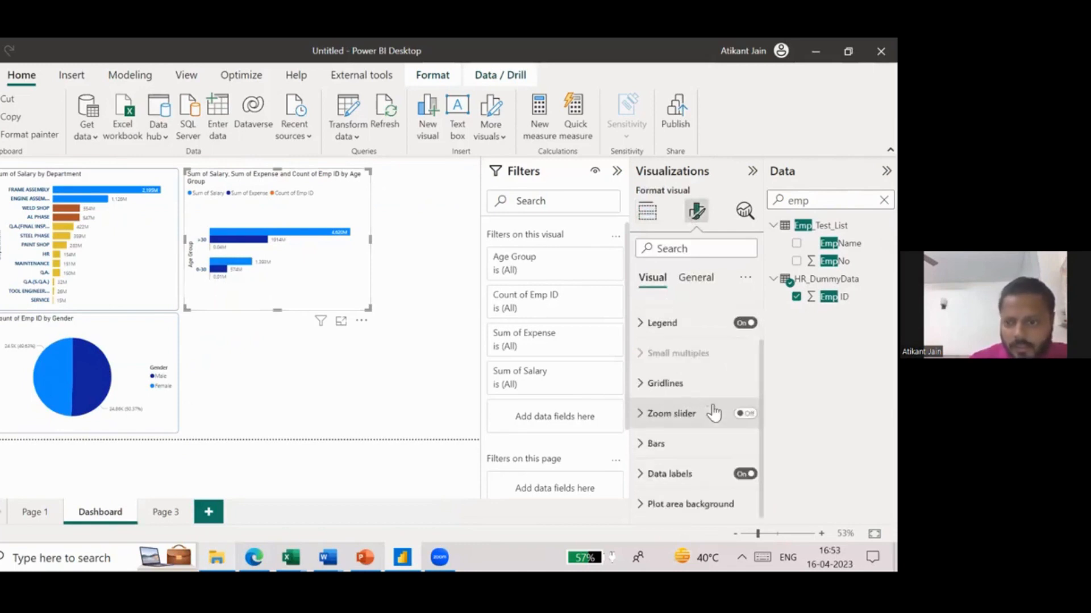
pyautogui.click(693, 482)
pyautogui.scroll(-3, 696, 485)
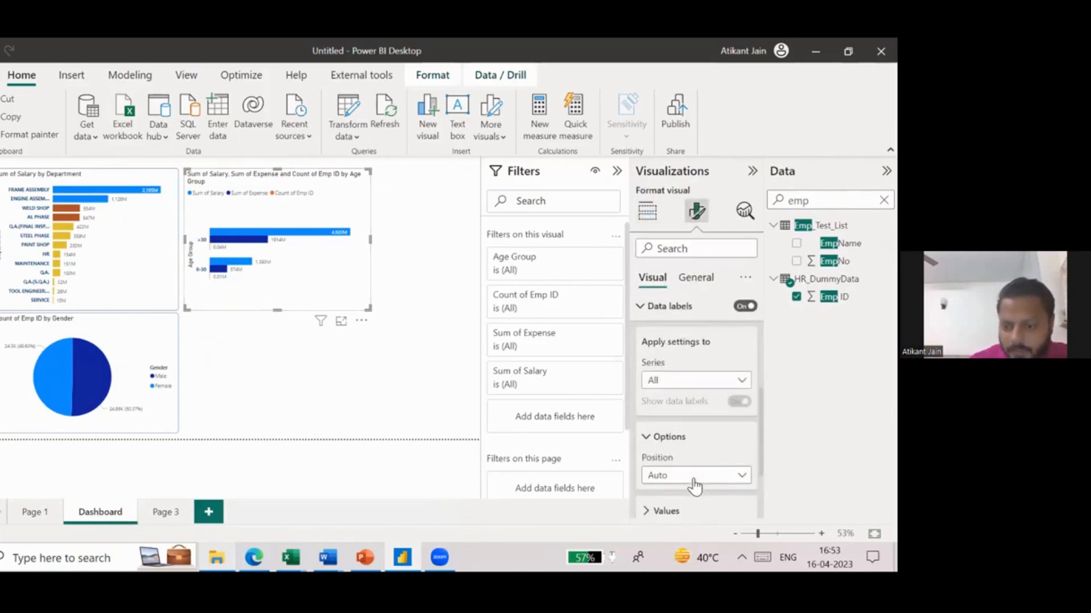
pyautogui.click(666, 409)
pyautogui.scroll(-1, 689, 419)
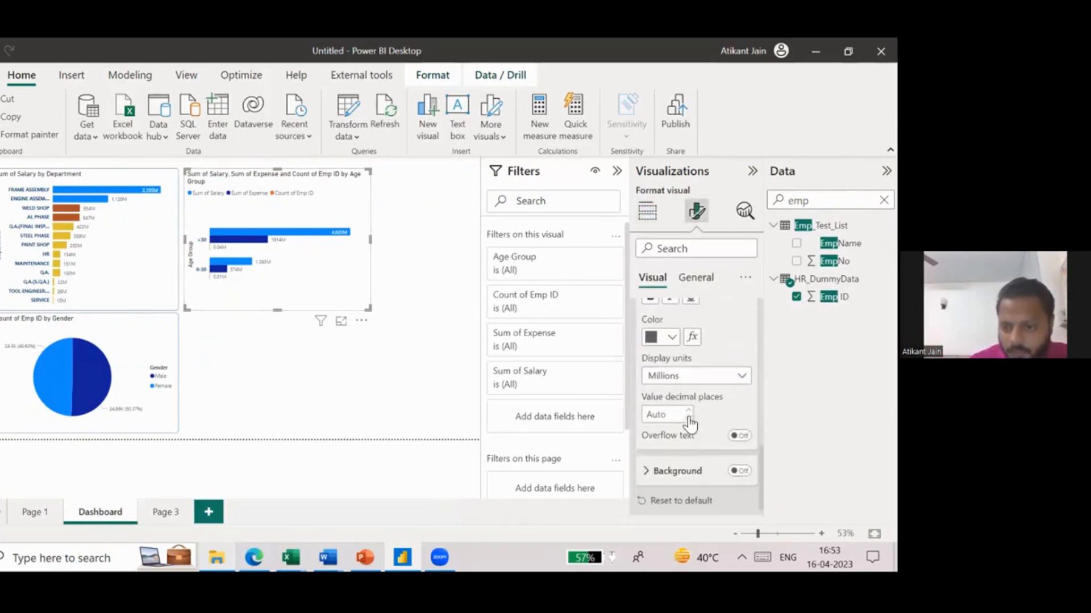
pyautogui.click(670, 378)
pyautogui.click(670, 377)
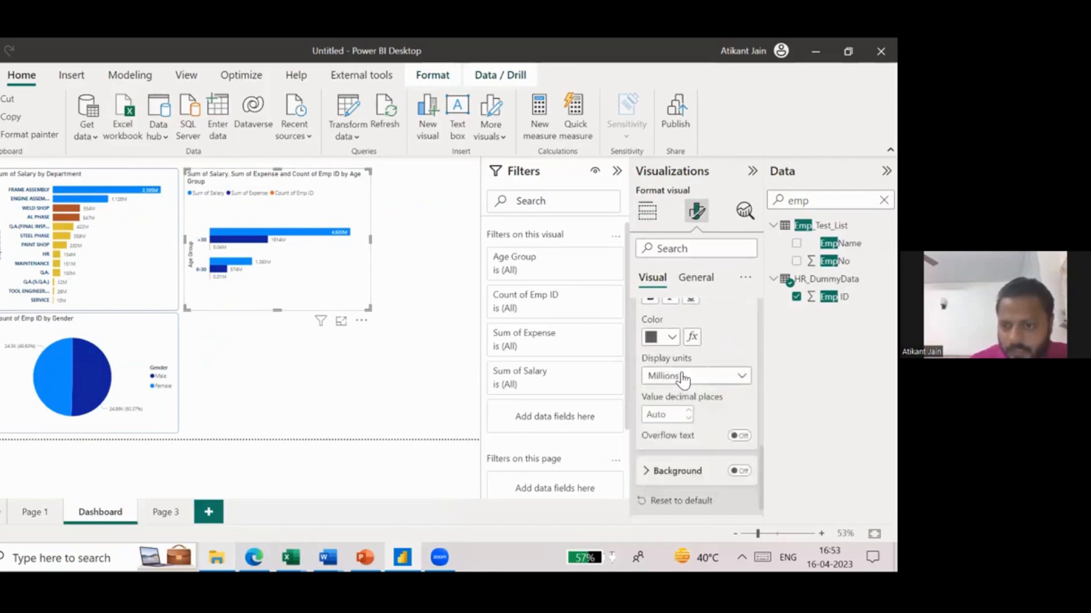
# - Limit the data label settings to the Count of Emp ID series and set its display units to None
pyautogui.scroll(3, 684, 381)
pyautogui.scroll(1, 685, 380)
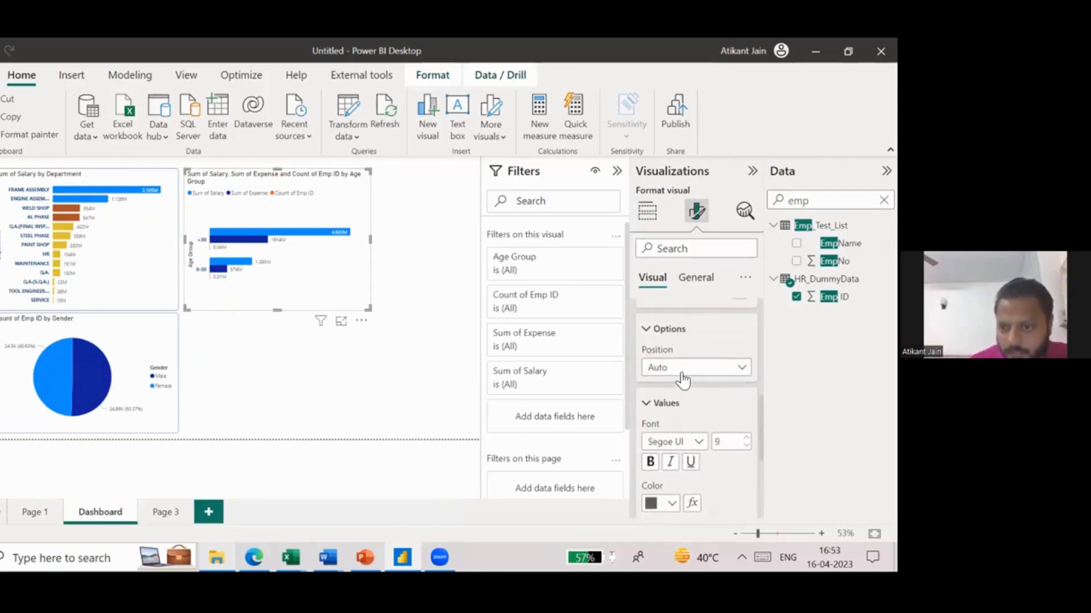
pyautogui.scroll(2, 698, 420)
pyautogui.scroll(1, 693, 412)
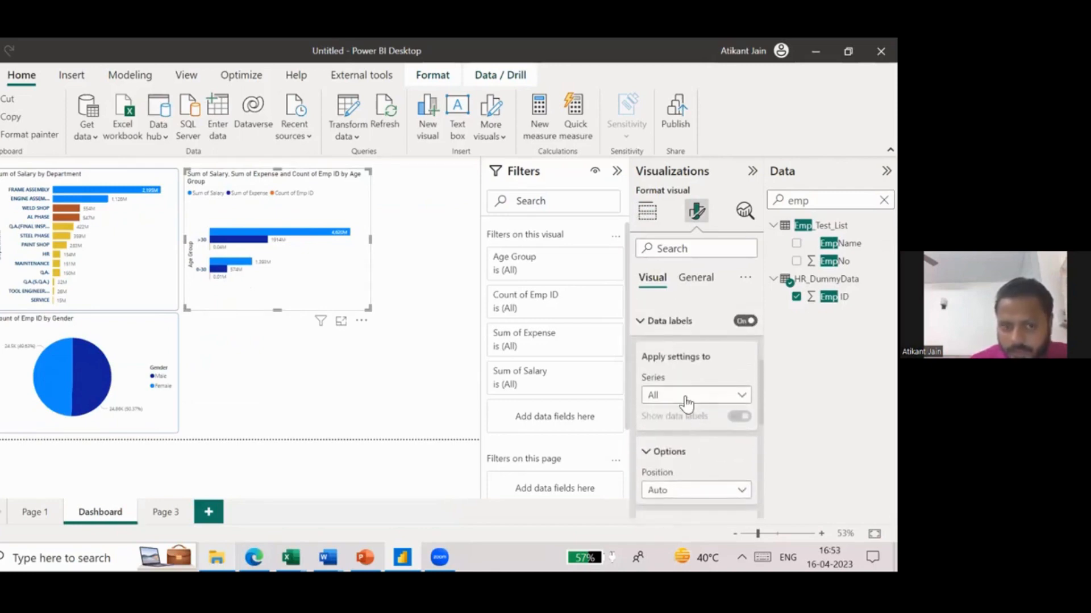
pyautogui.click(687, 400)
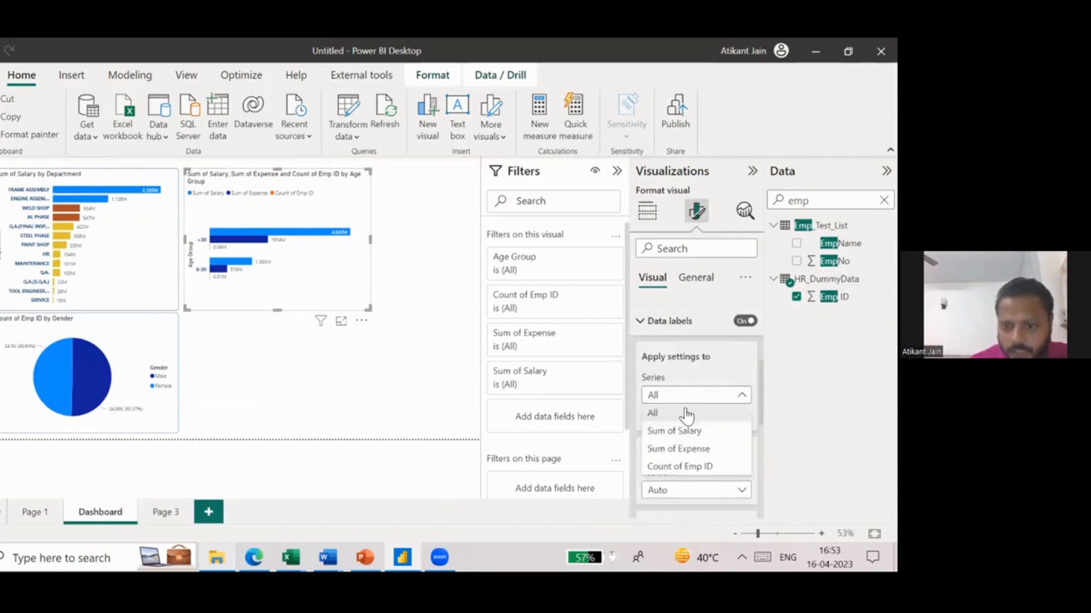
pyautogui.click(708, 469)
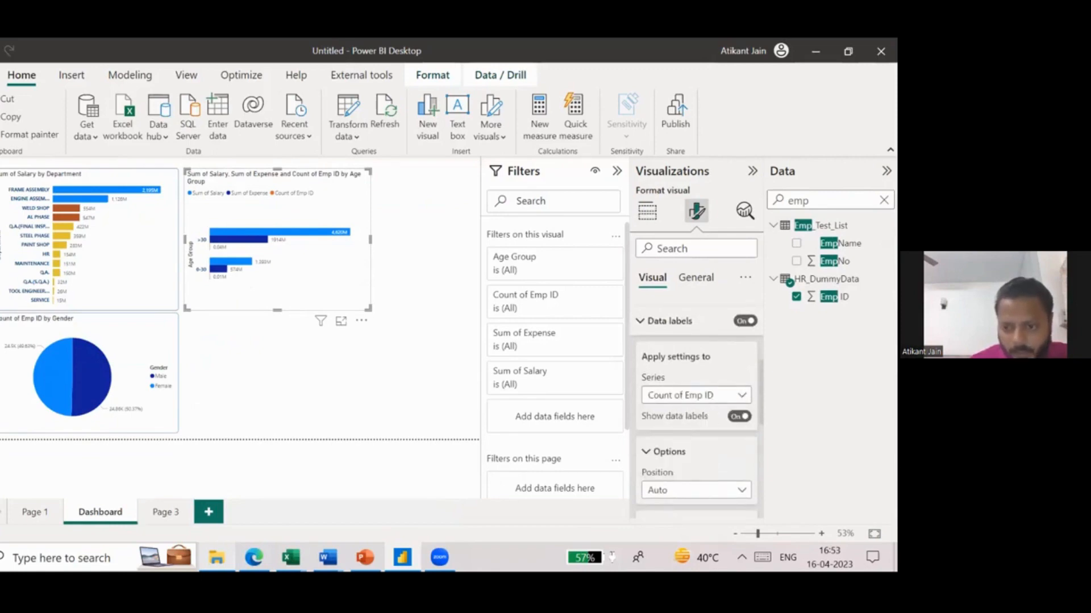
pyautogui.scroll(-5, 693, 426)
pyautogui.click(693, 420)
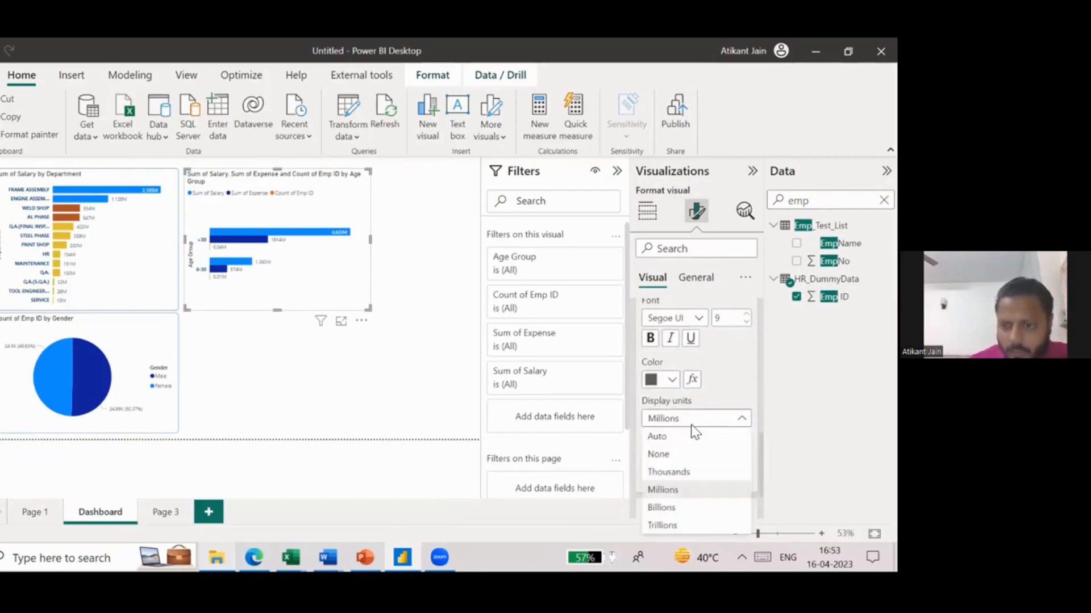
pyautogui.click(686, 456)
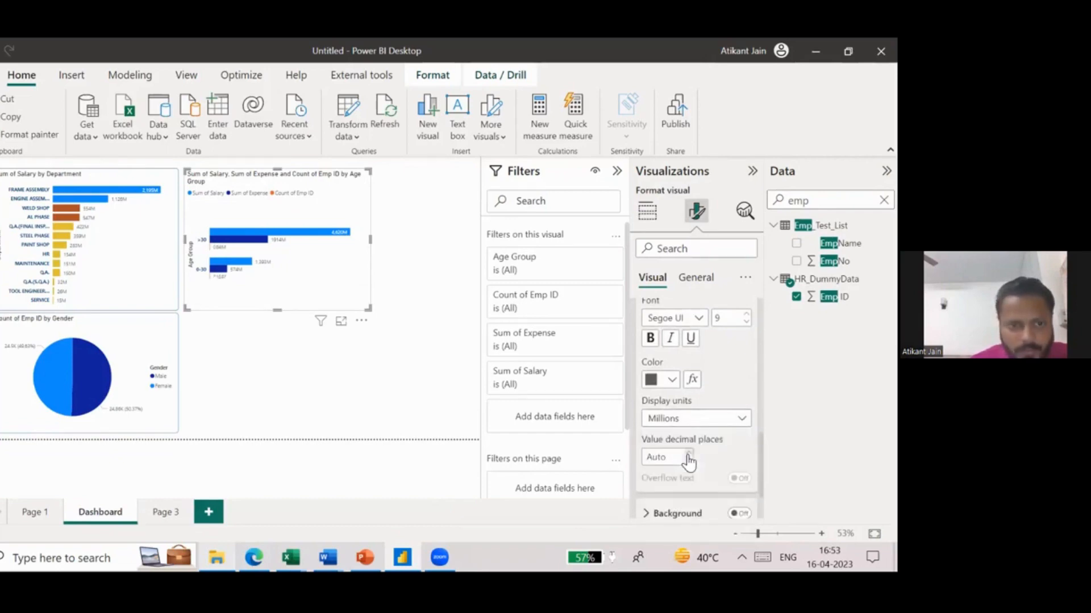
# - Enlarge the Age Group chart in focus mode, examine the salary, expense and employee count bars, and return to the report
pyautogui.click(341, 322)
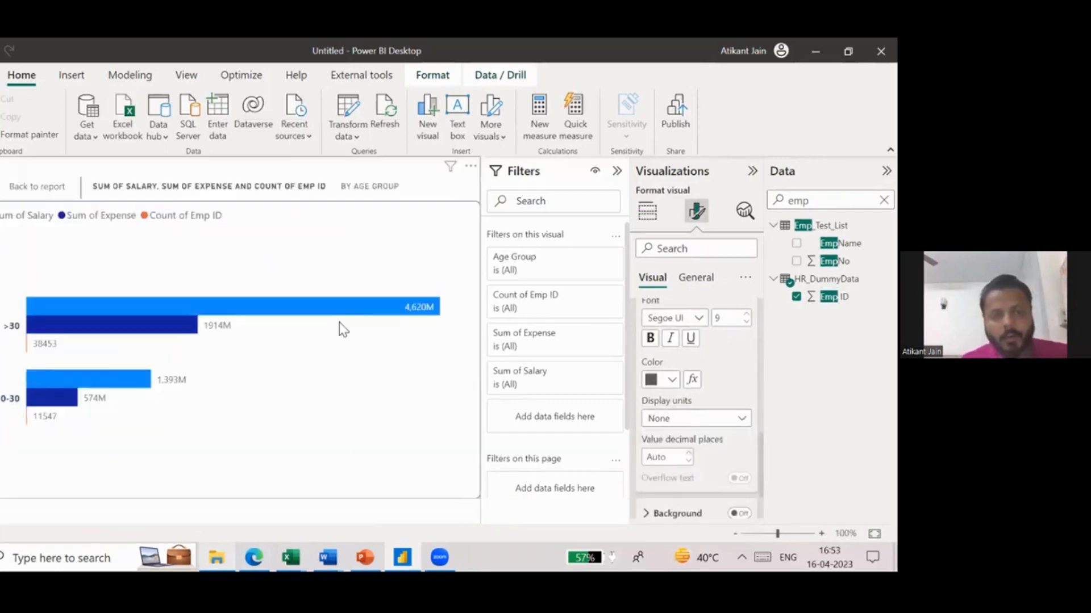
pyautogui.moveTo(90, 314)
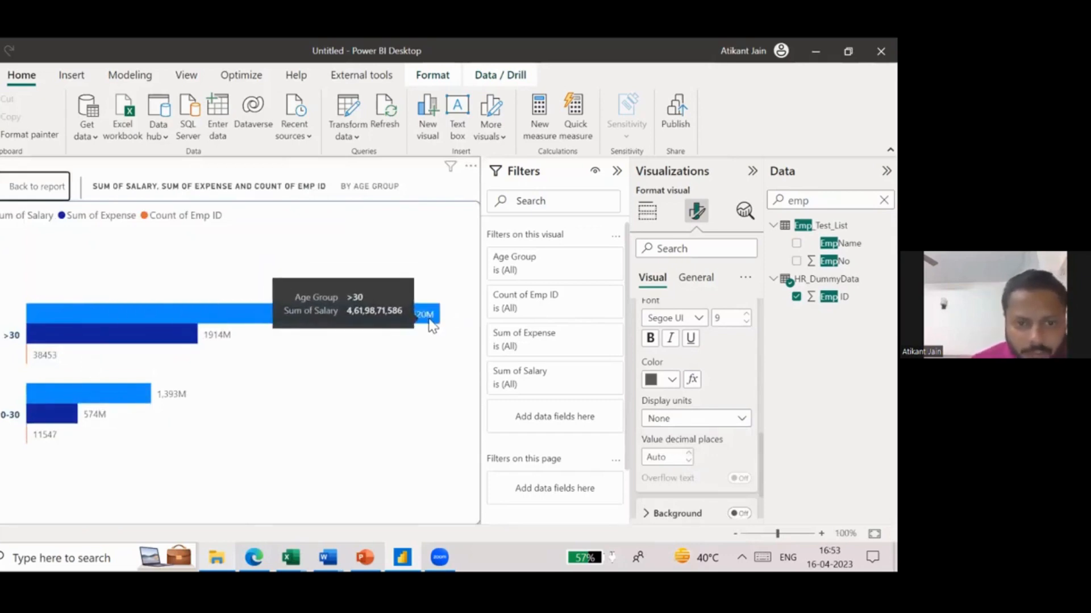
pyautogui.moveTo(174, 345)
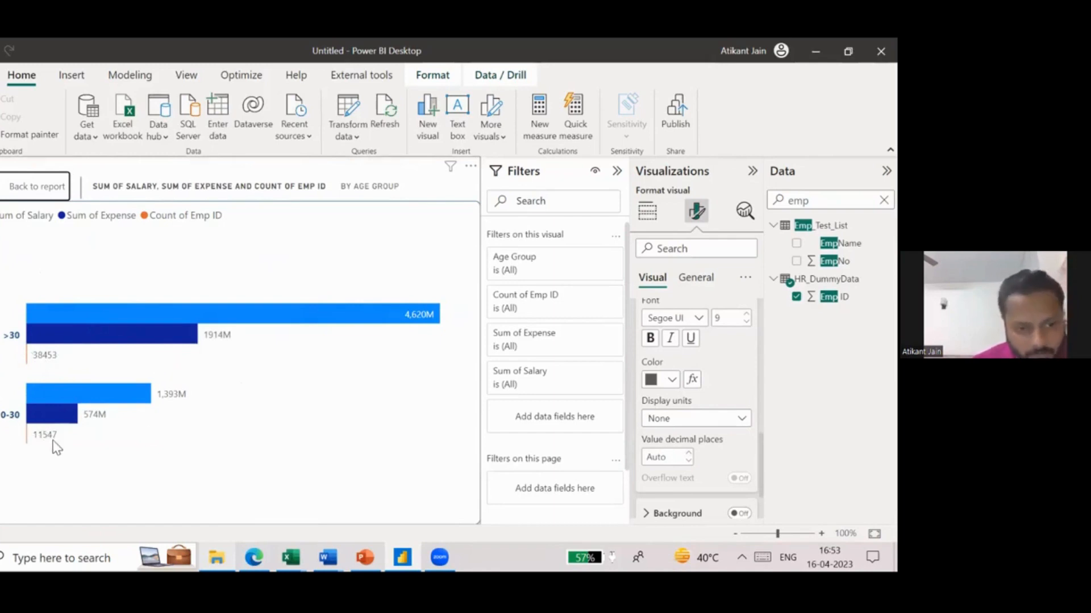
pyautogui.click(38, 191)
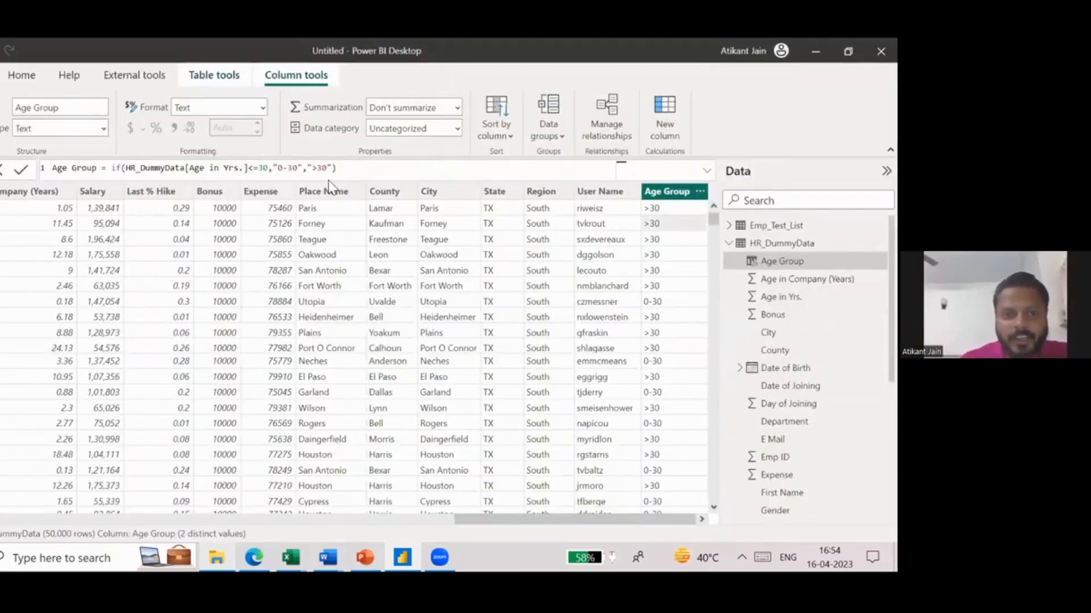
# - In the Age Group formula, replace the ">30" result with a nested if(HR_DummyData[Age in Yrs.]<=40,"30-40",">40") and apply it
pyautogui.moveTo(330, 168); pyautogui.dragTo(332, 168)
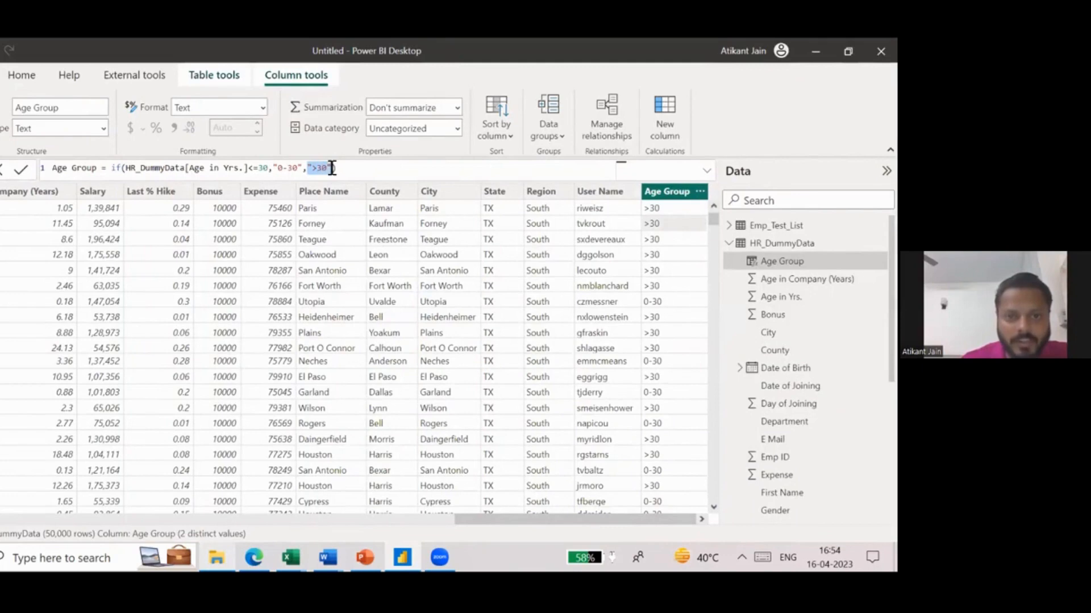
pyautogui.write('if(')
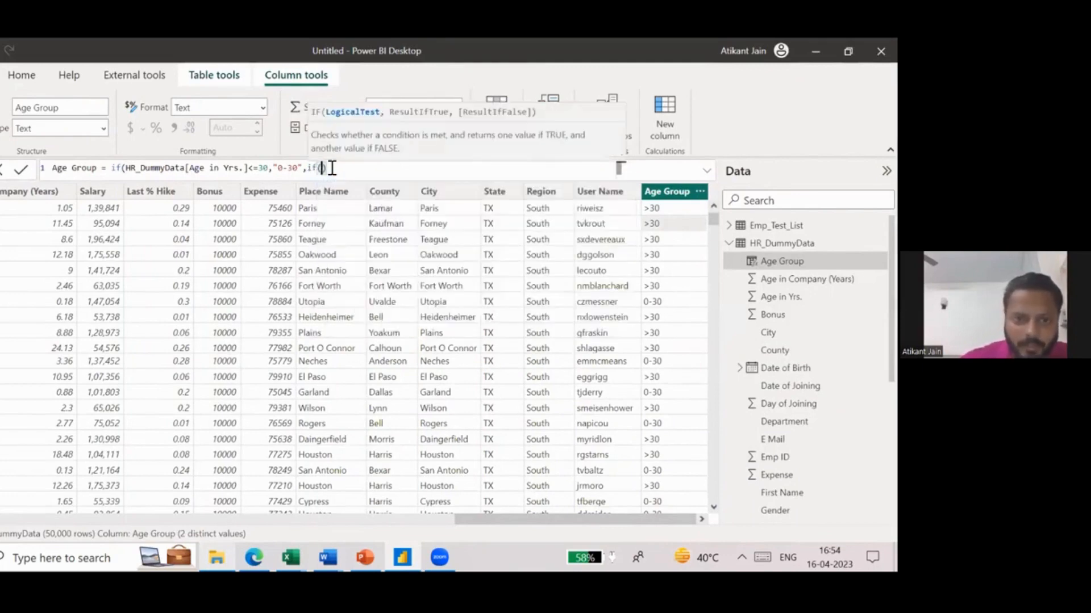
pyautogui.write('age')
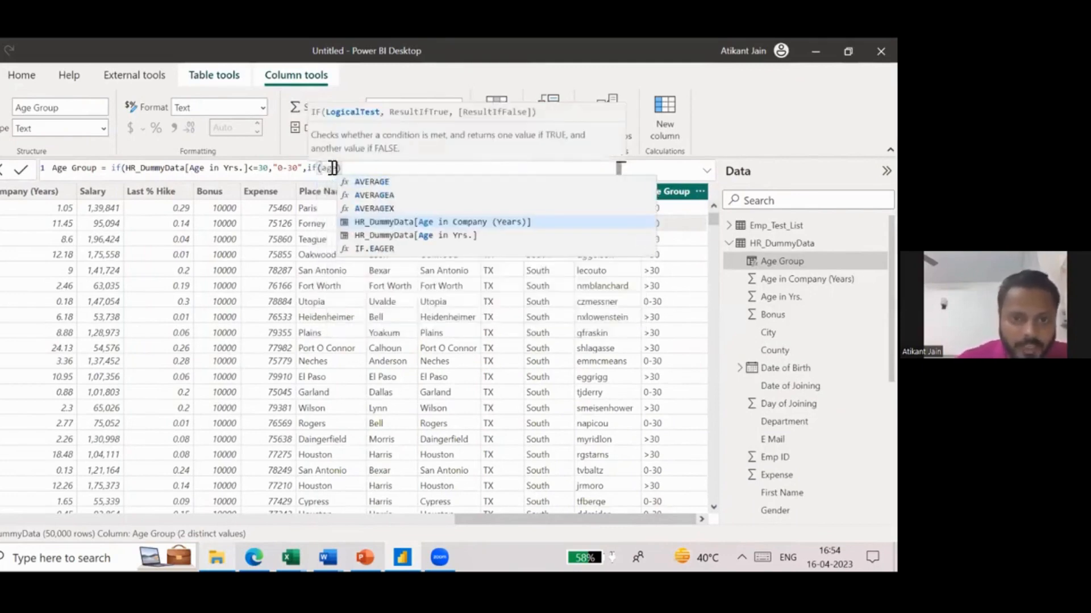
pyautogui.click(468, 235)
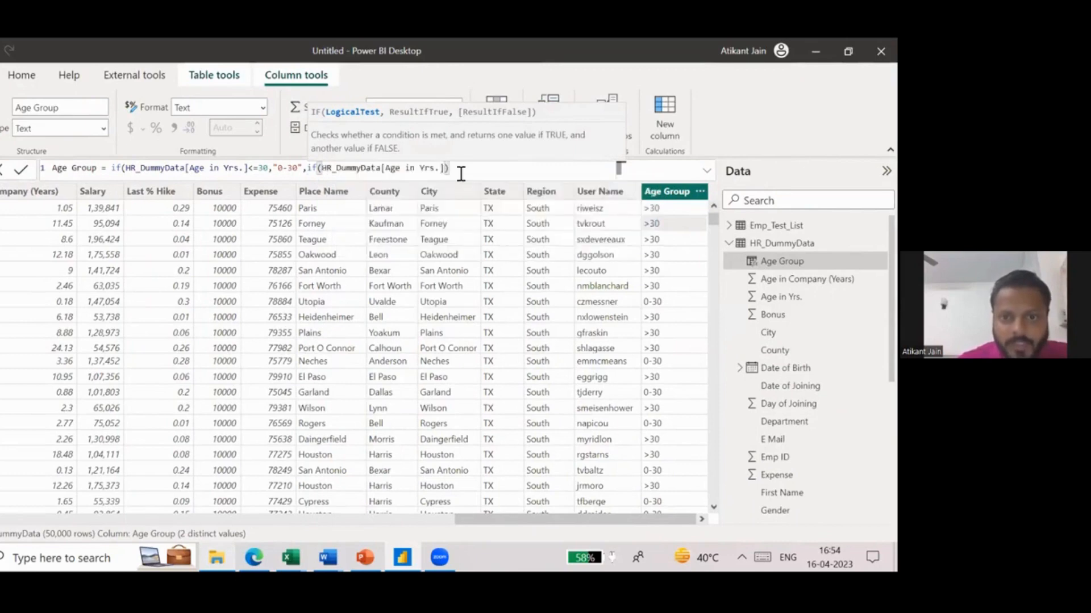
pyautogui.write('<=3')
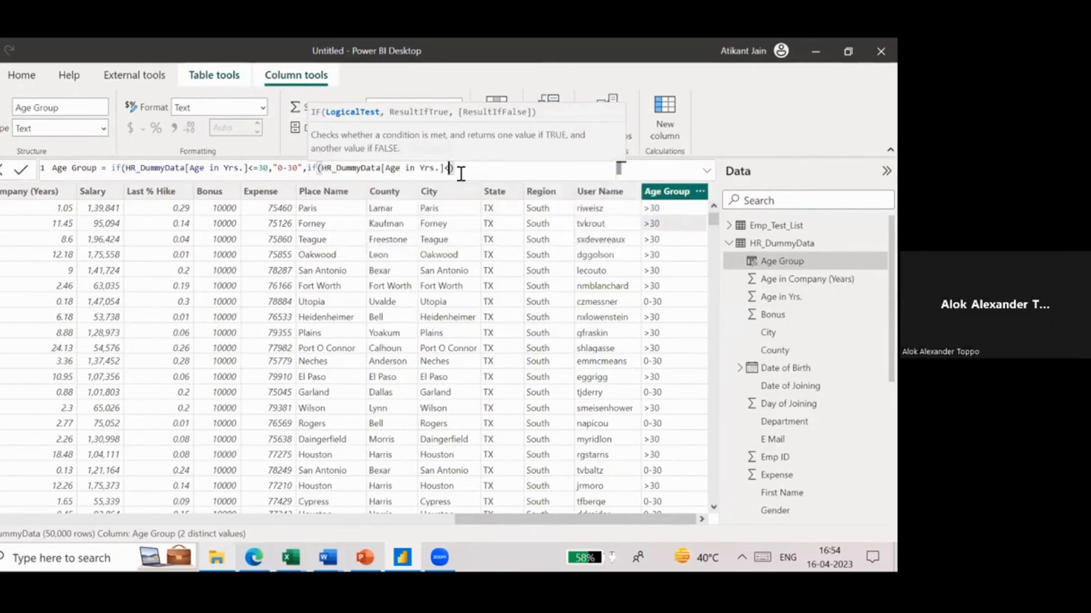
pyautogui.write('0,"')
pyautogui.write('30-40"')
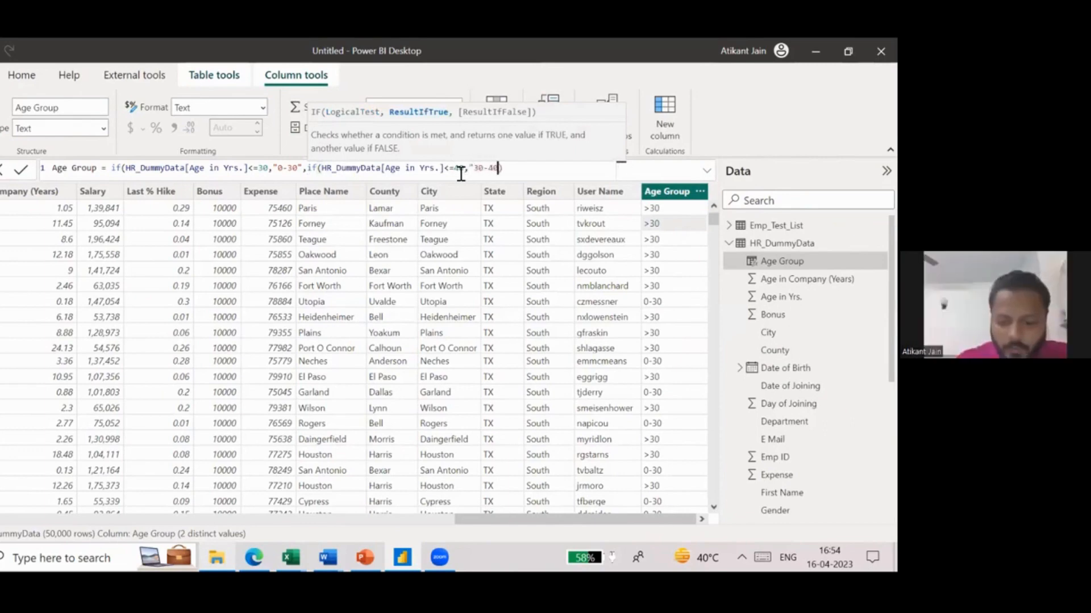
pyautogui.write(',')
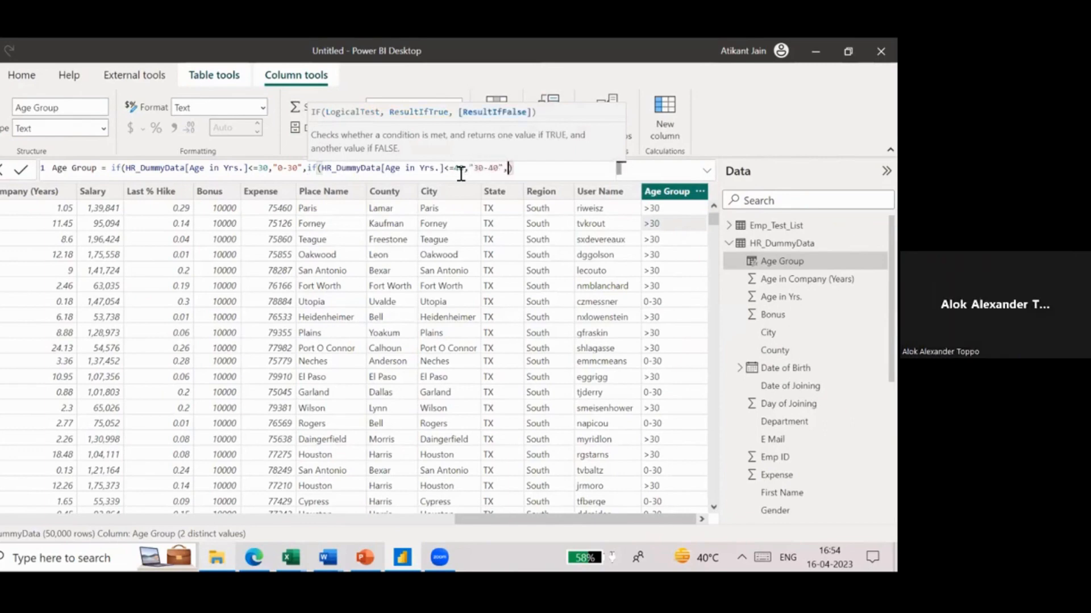
pyautogui.write('">40"')
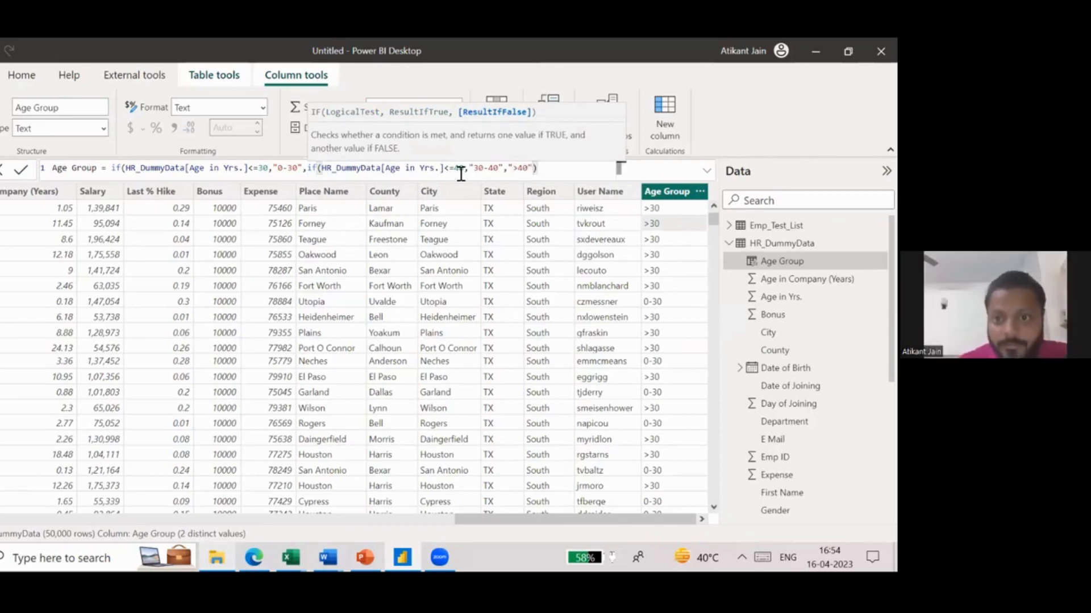
pyautogui.write(')')
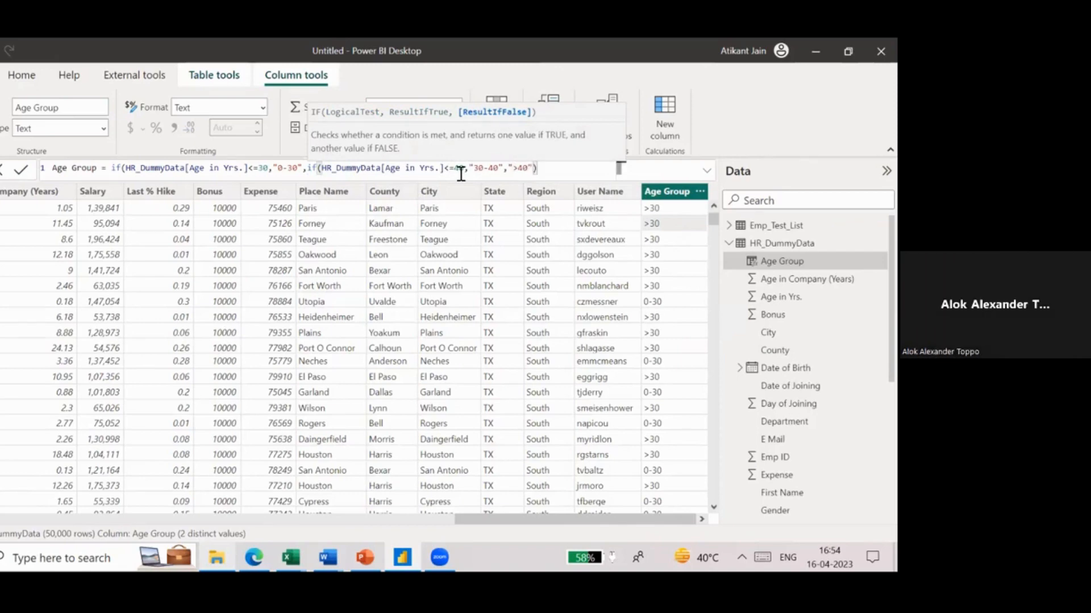
pyautogui.press('Return')
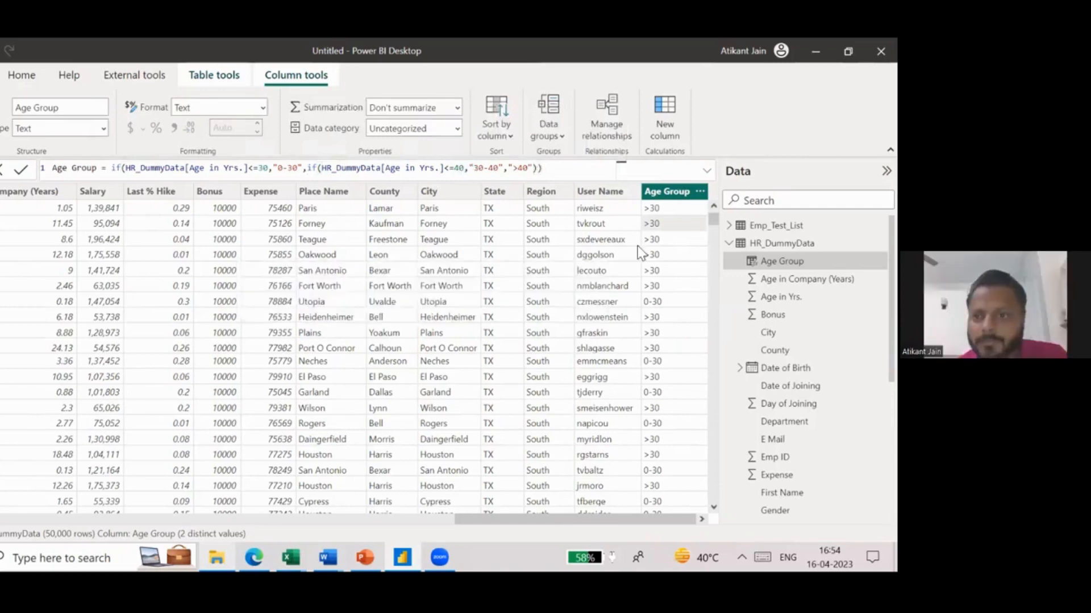
# - Check the Age Group column's distinct values in its filter list and examine the regrouped chart in focus mode, returning to the report
pyautogui.click(701, 194)
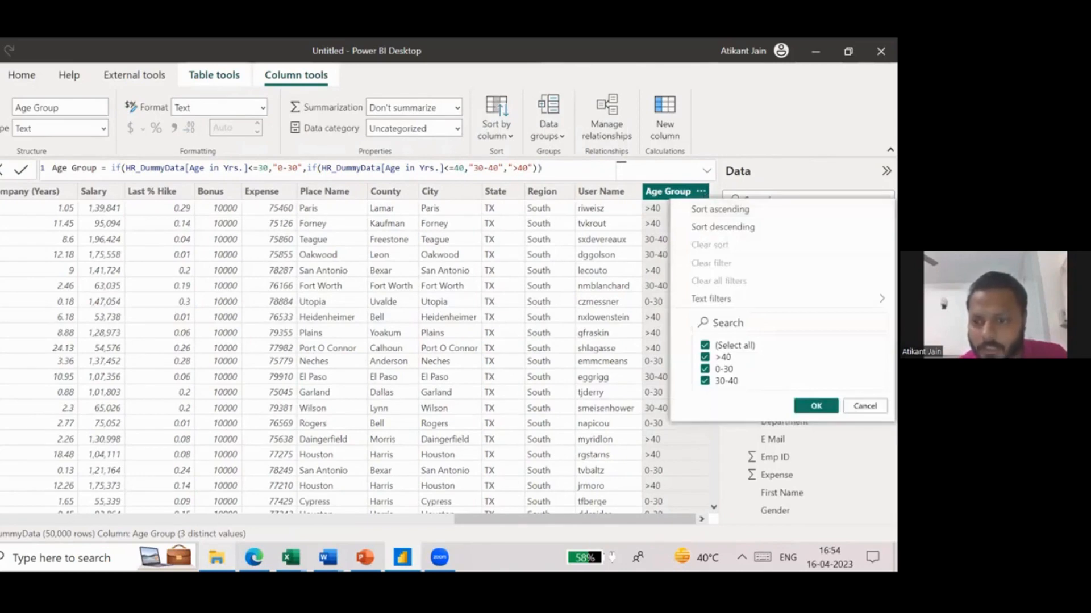
pyautogui.click(540, 284)
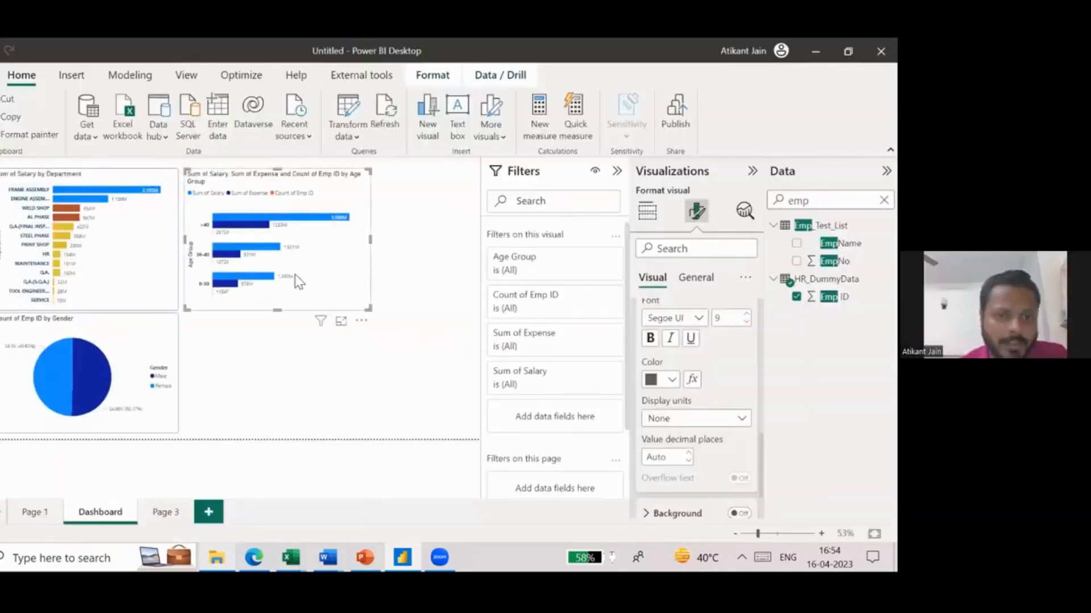
pyautogui.click(340, 322)
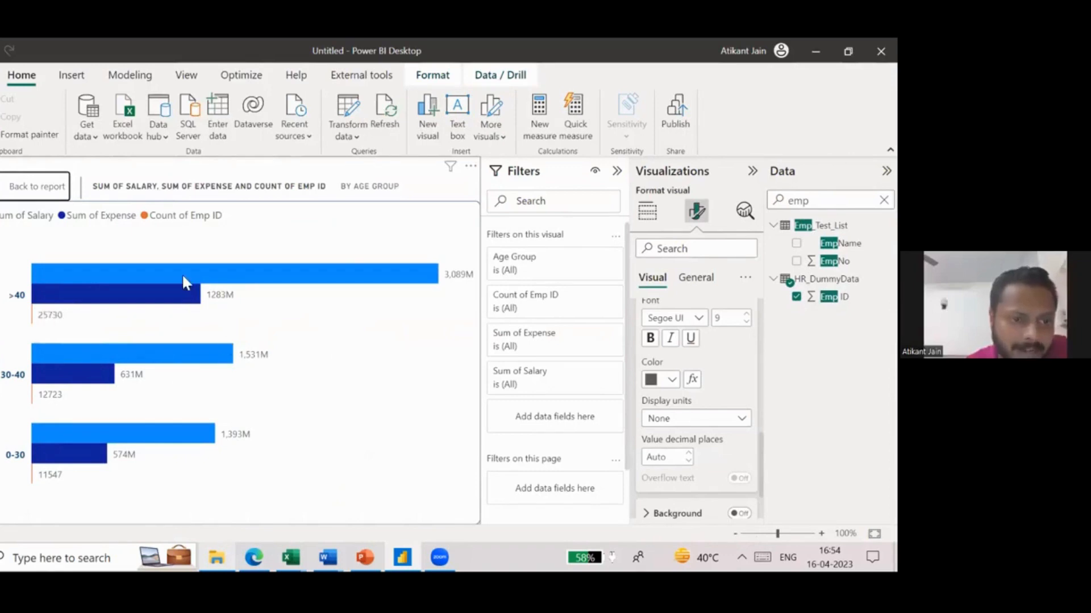
pyautogui.moveTo(183, 279)
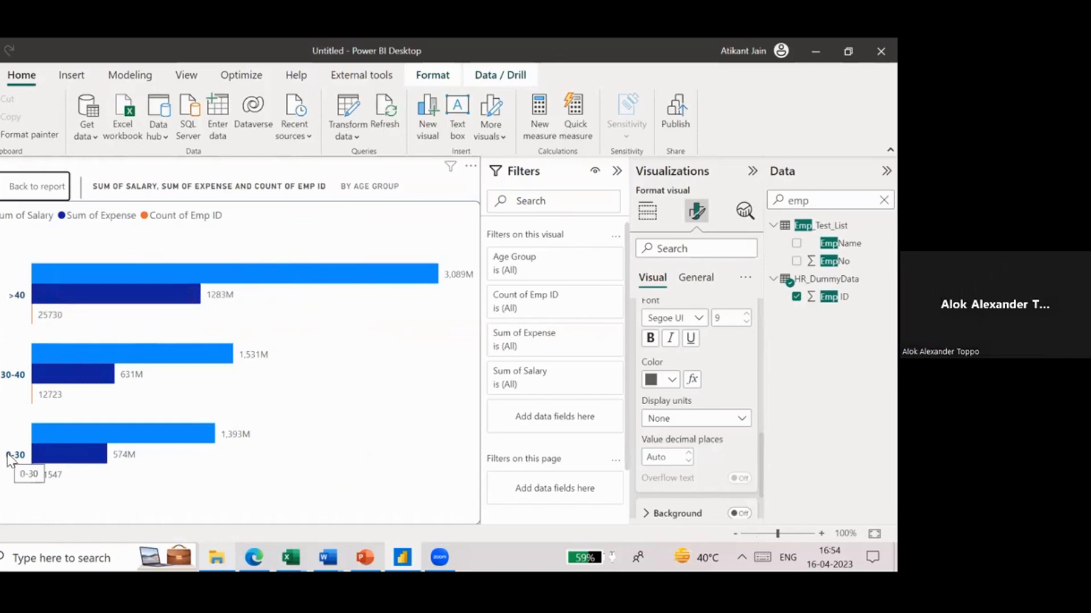
pyautogui.click(66, 200)
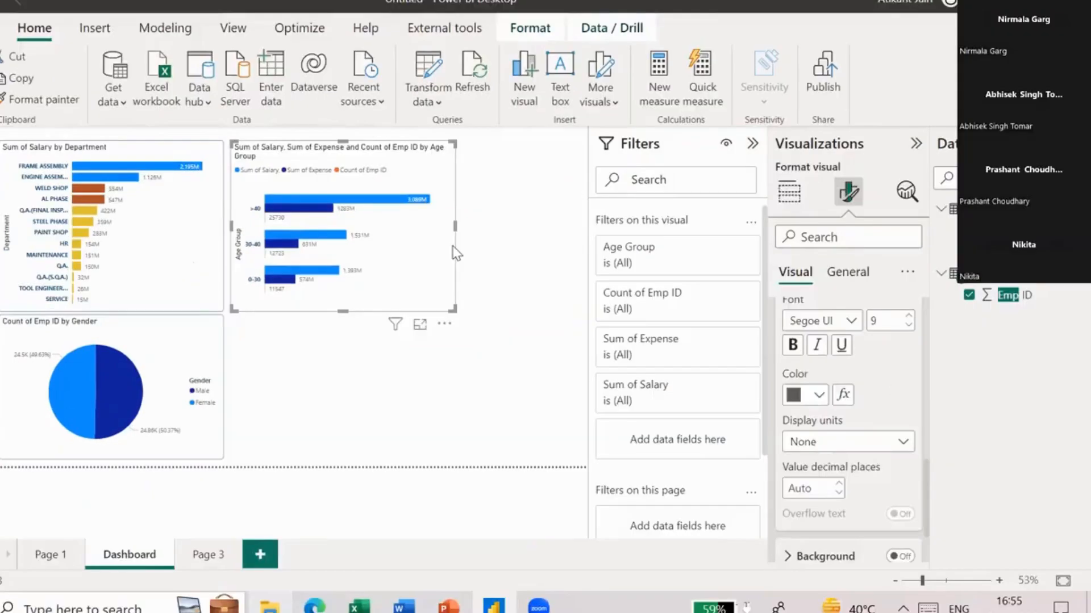
# - Duplicate the Age Group chart directly below the original and resize the copy to line up with the gender pie chart
pyautogui.hotkey('ctrl', 'v')
pyautogui.moveTo(369, 257); pyautogui.dragTo(366, 384)
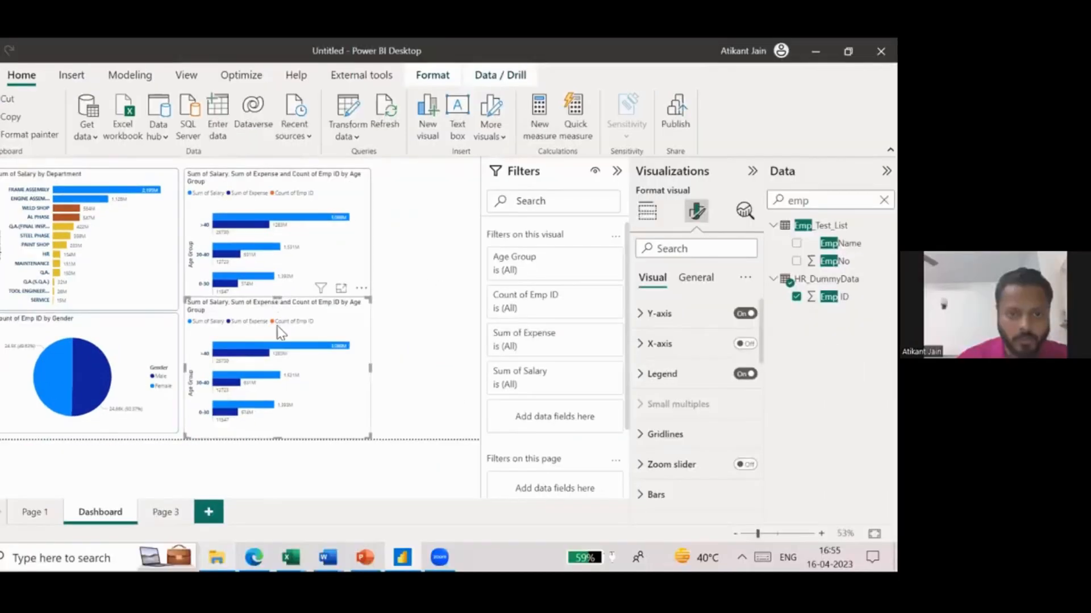
pyautogui.moveTo(277, 298); pyautogui.dragTo(277, 315)
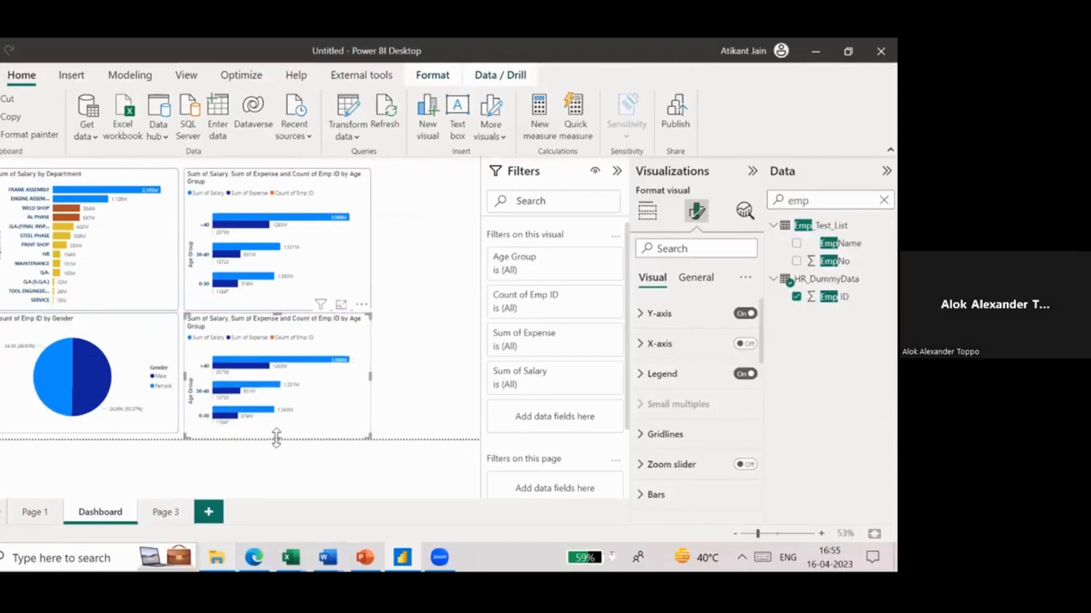
pyautogui.moveTo(276, 437); pyautogui.dragTo(276, 433)
pyautogui.click(375, 339)
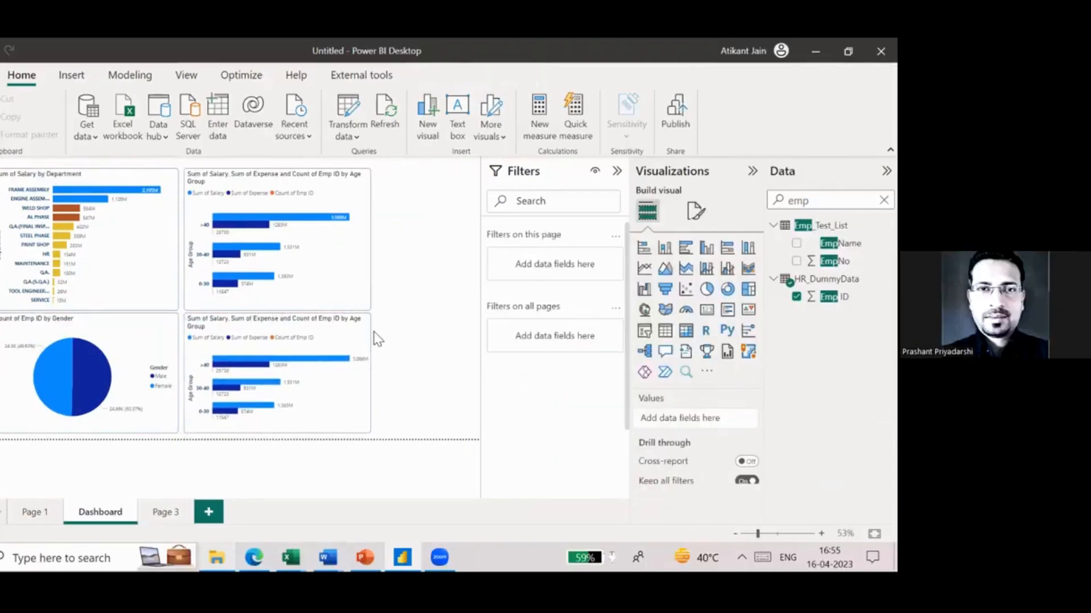
# - Deselect the duplicated Age Group chart and collapse the filter settings to give the report canvas more room
pyautogui.click(369, 333)
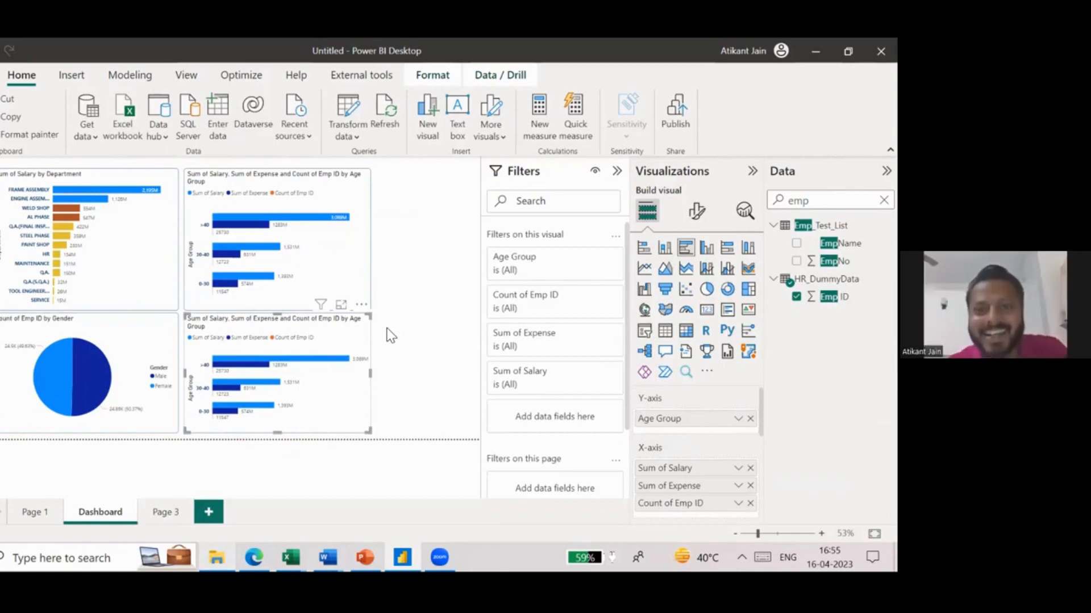
pyautogui.click(431, 300)
pyautogui.click(616, 171)
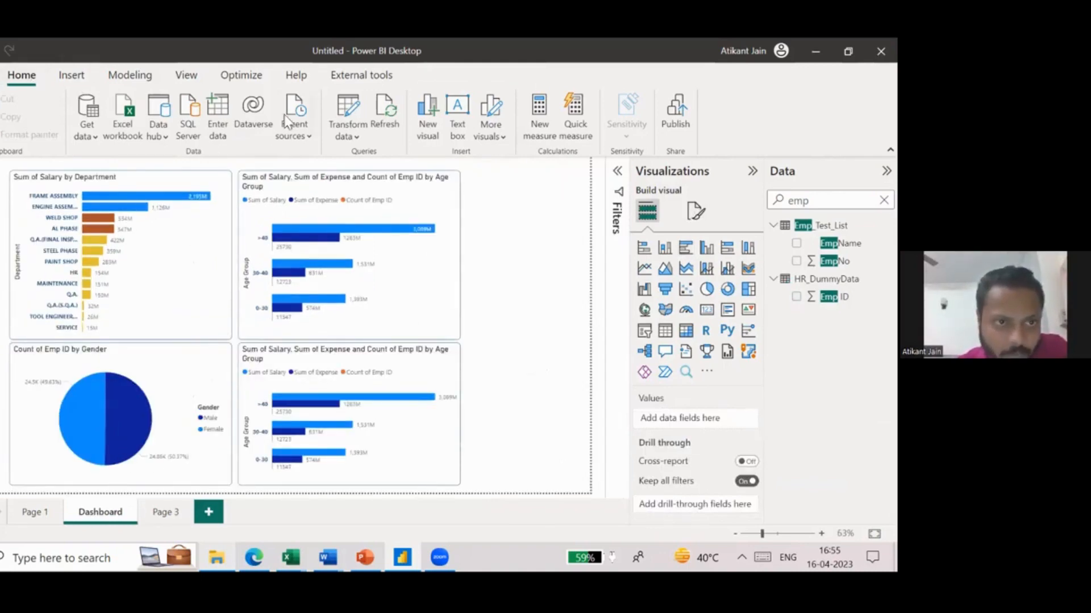
# - Save the report as HR_MerritLearning, a Power BI file, in the Merrit Learning - HR folder
pyautogui.click(0, 75)
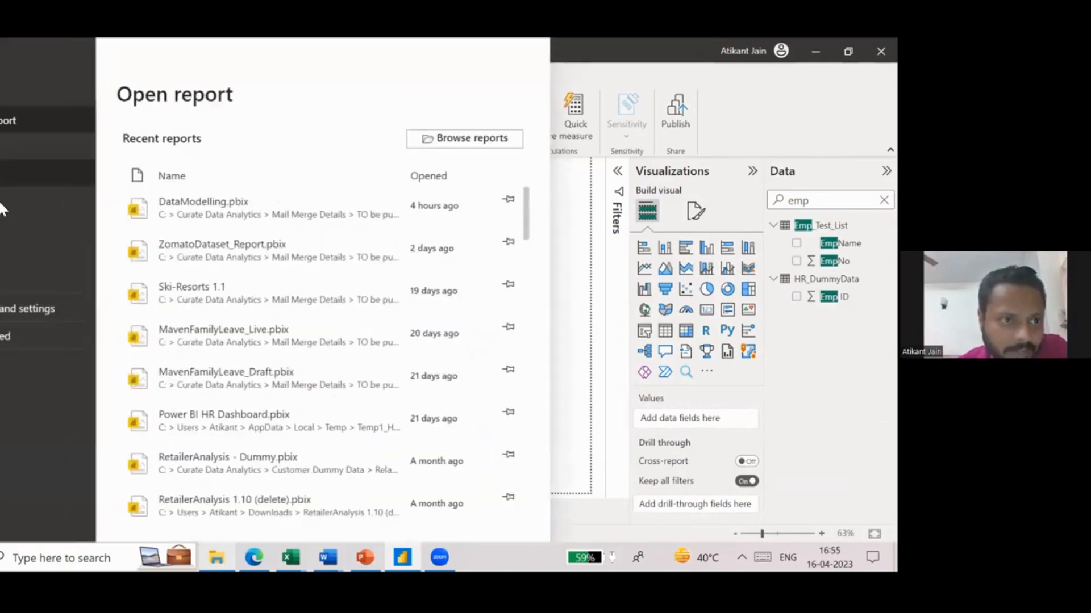
pyautogui.click(1, 174)
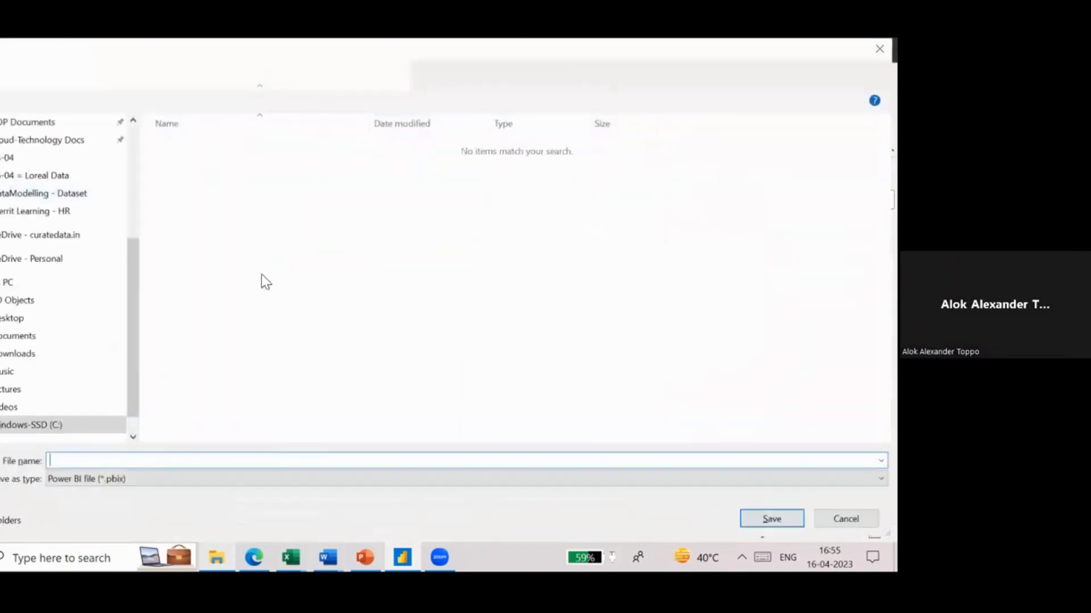
pyautogui.click(72, 212)
pyautogui.click(154, 458)
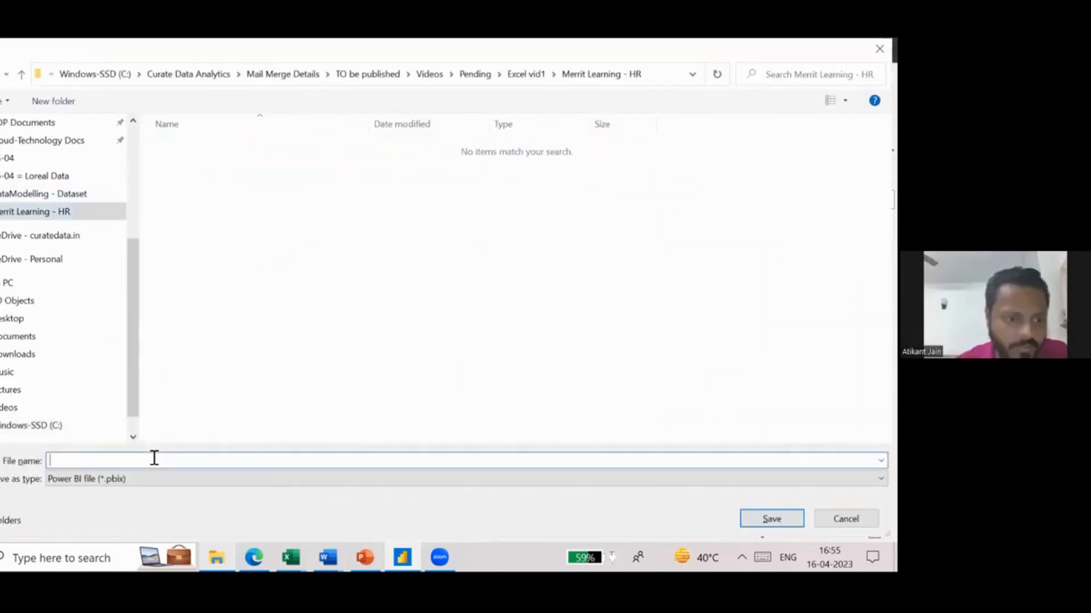
pyautogui.write('H')
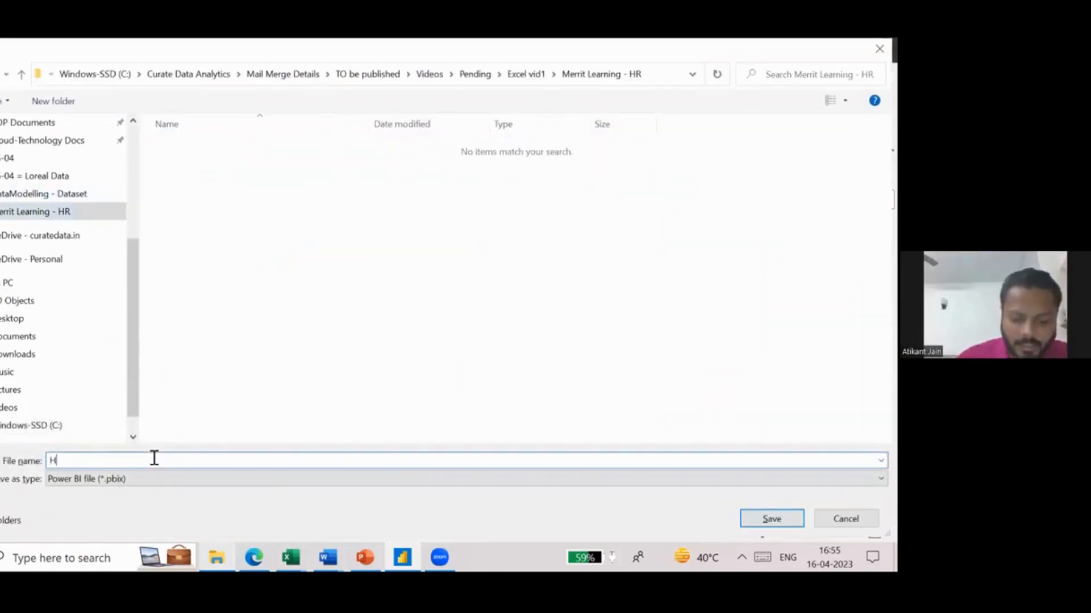
pyautogui.write('R_Me')
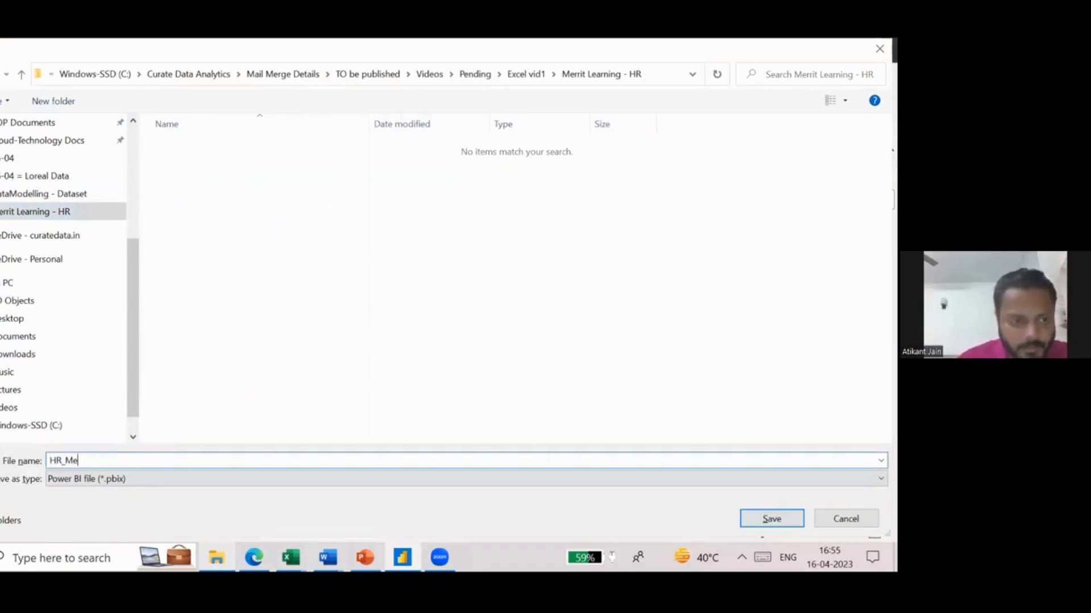
pyautogui.write('rritLearning')
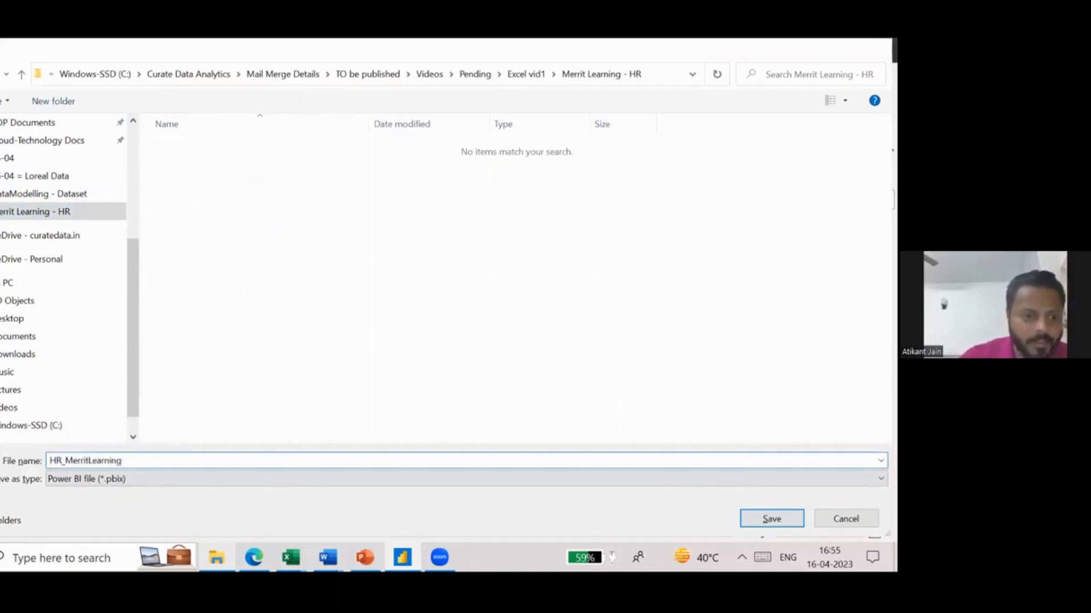
pyautogui.press('Return')
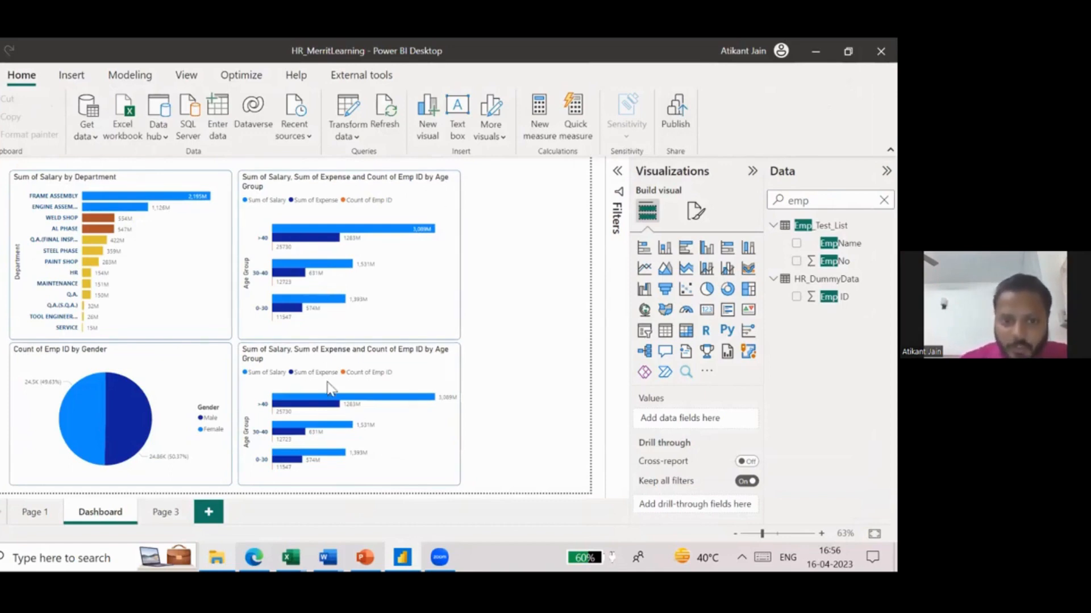
# - Add a Gender slicer in the empty area beside the Age Group charts and resize it to fit the Female and Male options
pyautogui.click(646, 330)
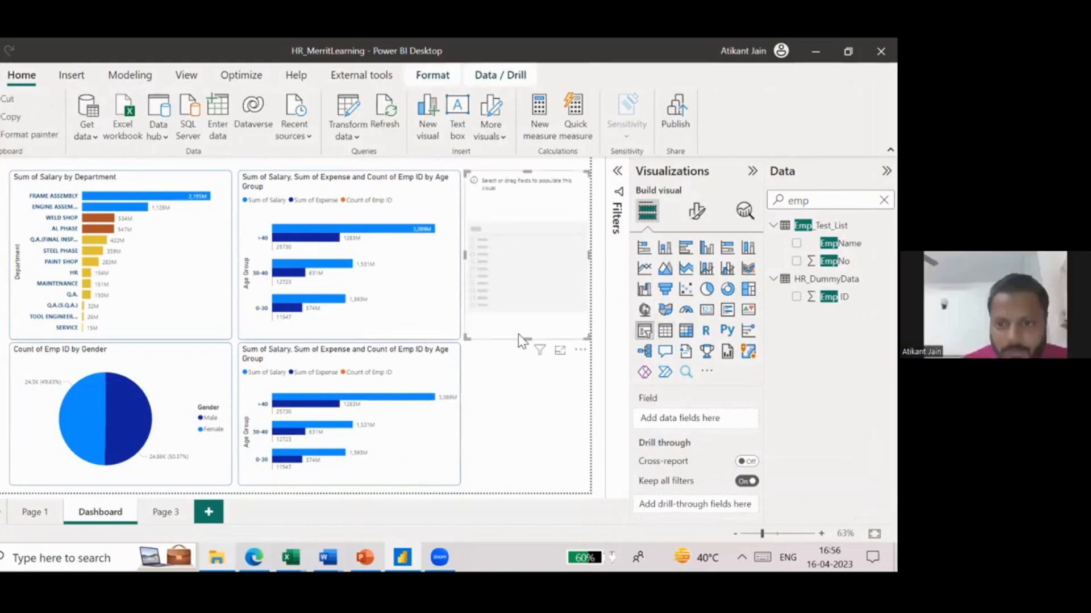
pyautogui.moveTo(523, 339); pyautogui.dragTo(523, 188)
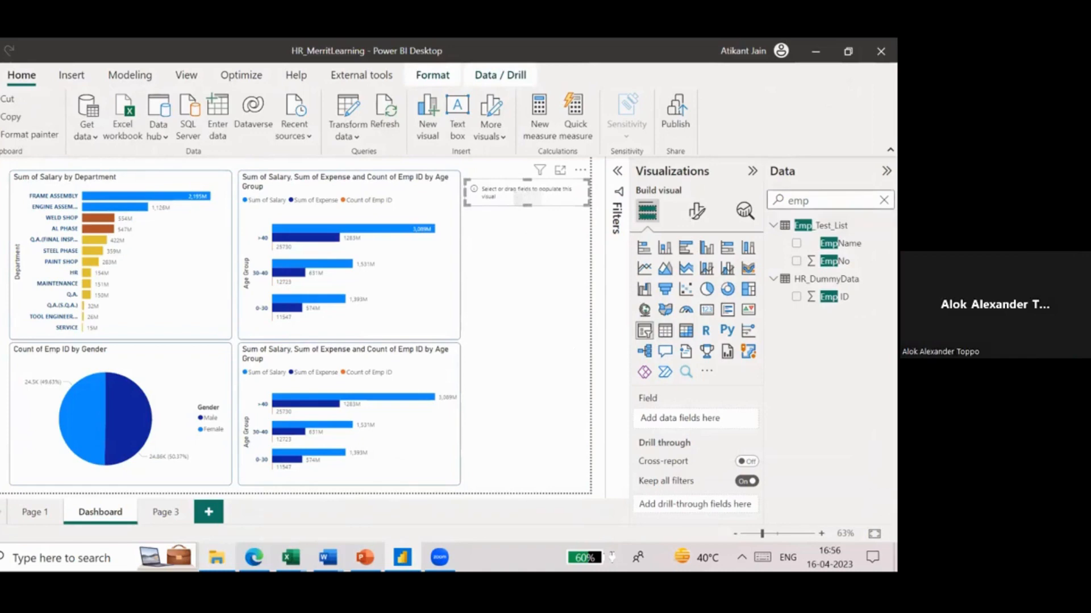
pyautogui.hotkey('ctrl', 'a')
pyautogui.write('gend')
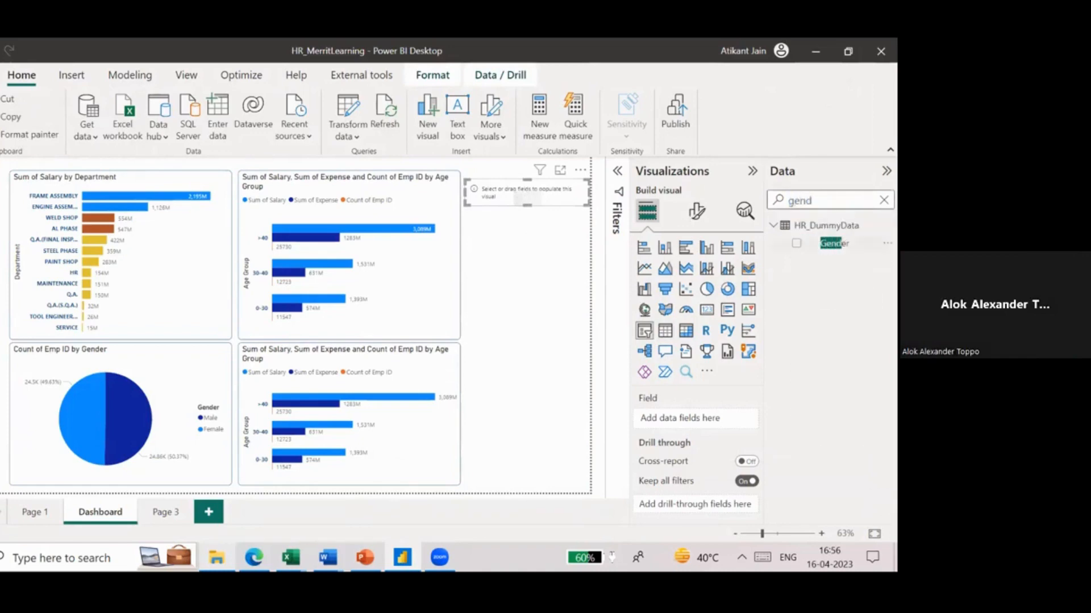
pyautogui.click(796, 243)
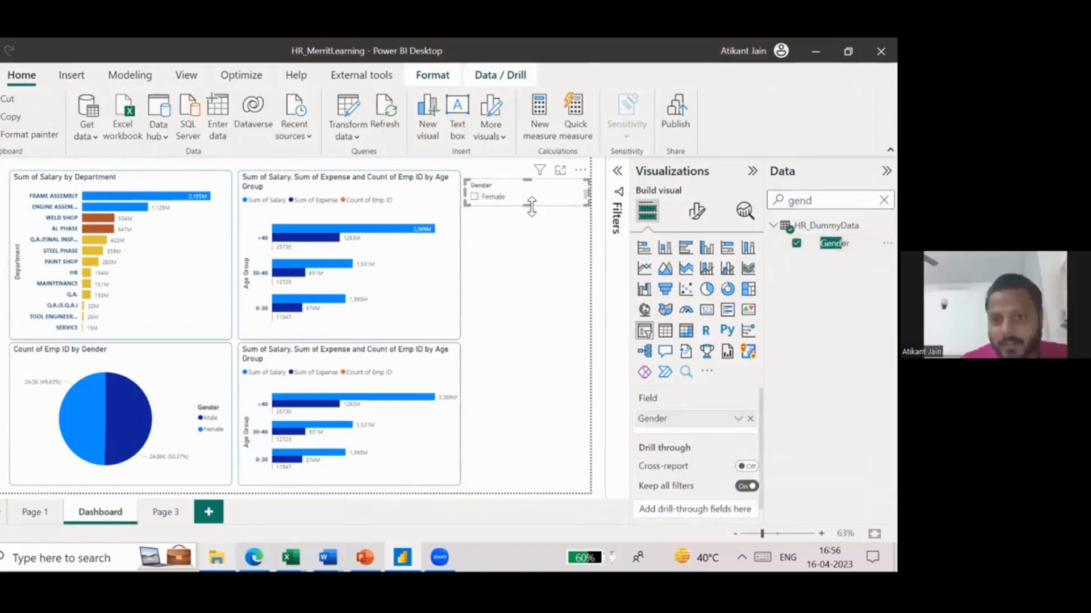
pyautogui.moveTo(531, 207); pyautogui.dragTo(530, 223)
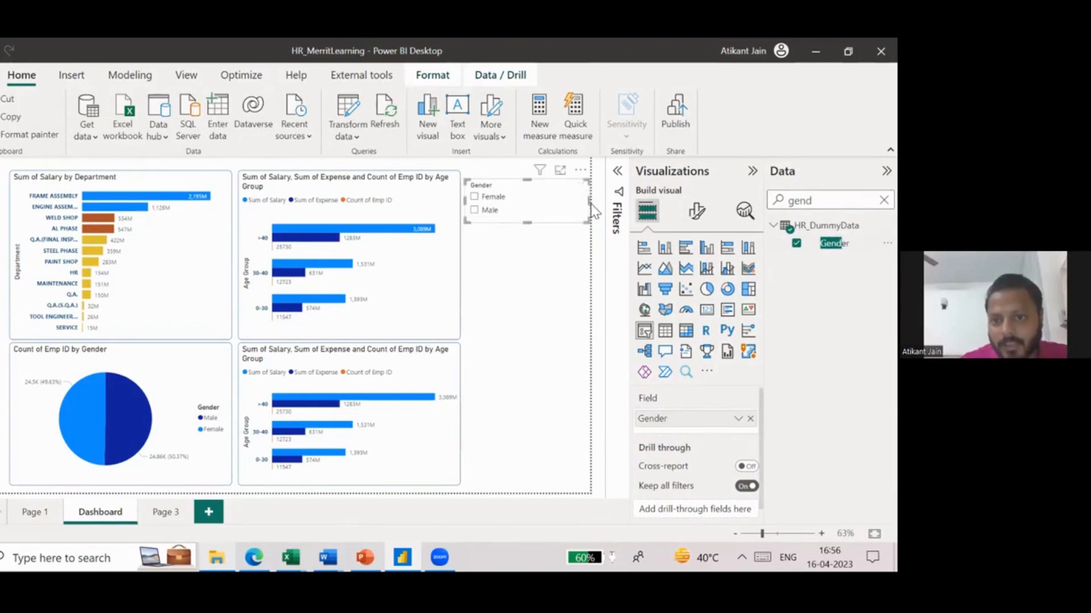
pyautogui.moveTo(590, 202); pyautogui.dragTo(519, 262)
# - Duplicate the Gender slicer below the original and replace the copy's field with Department
pyautogui.hotkey('ctrl', 'v')
pyautogui.doubleClick(800, 200)
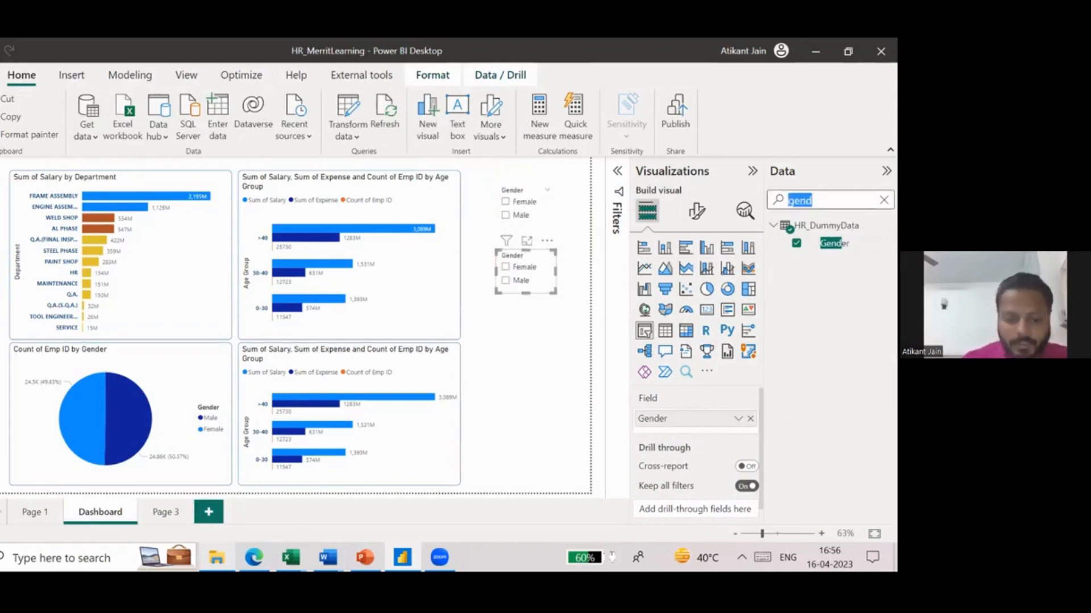
pyautogui.write('depa')
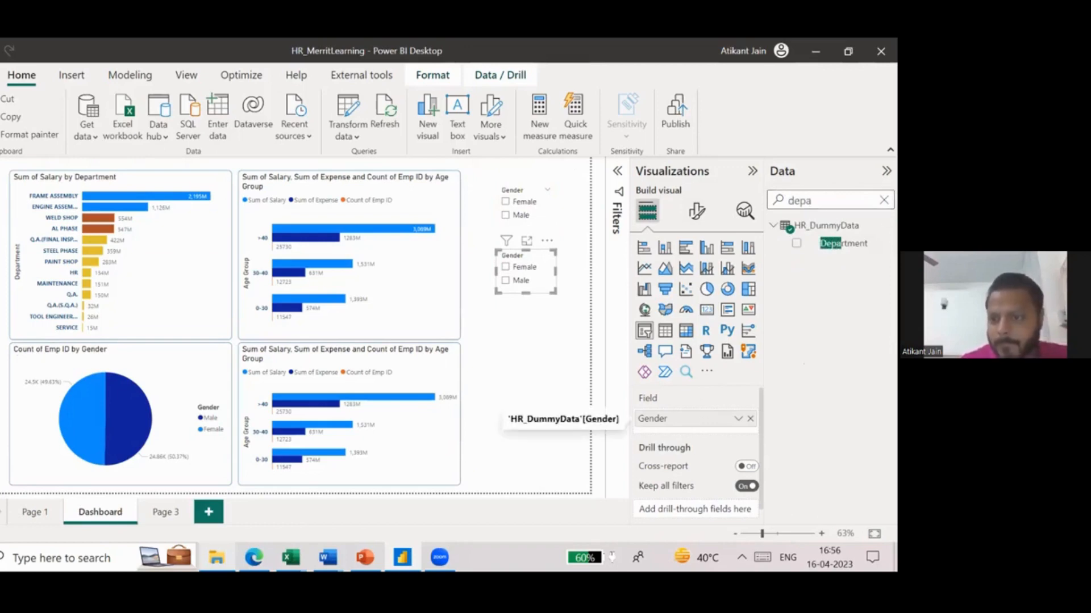
pyautogui.click(750, 419)
pyautogui.click(797, 243)
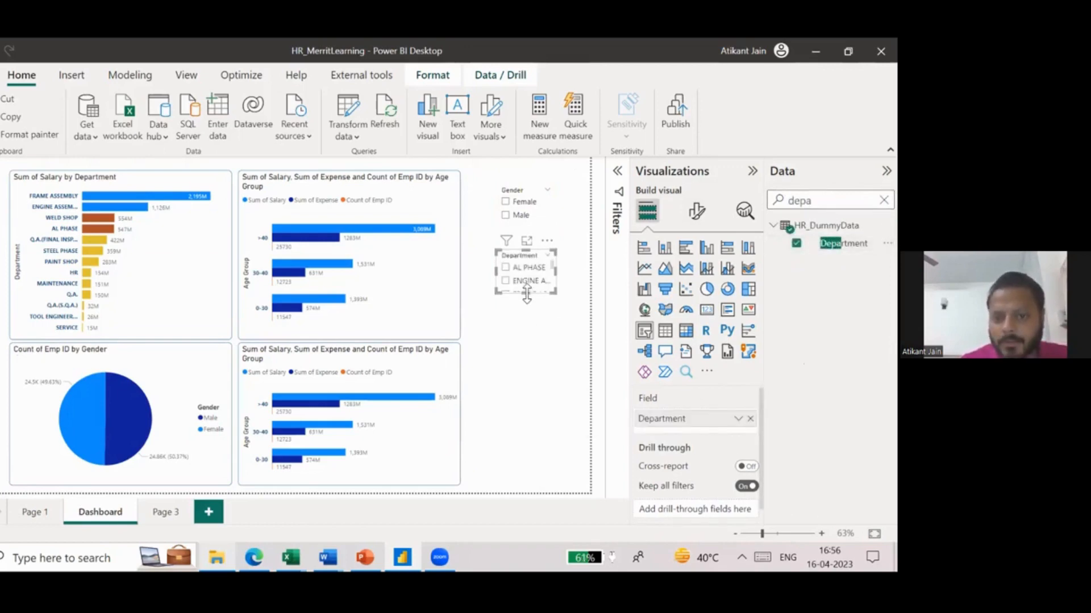
# - Enlarge the Department slicer to fit all departments and their names, and move it slightly toward the Age Group charts
pyautogui.moveTo(522, 409); pyautogui.dragTo(529, 442)
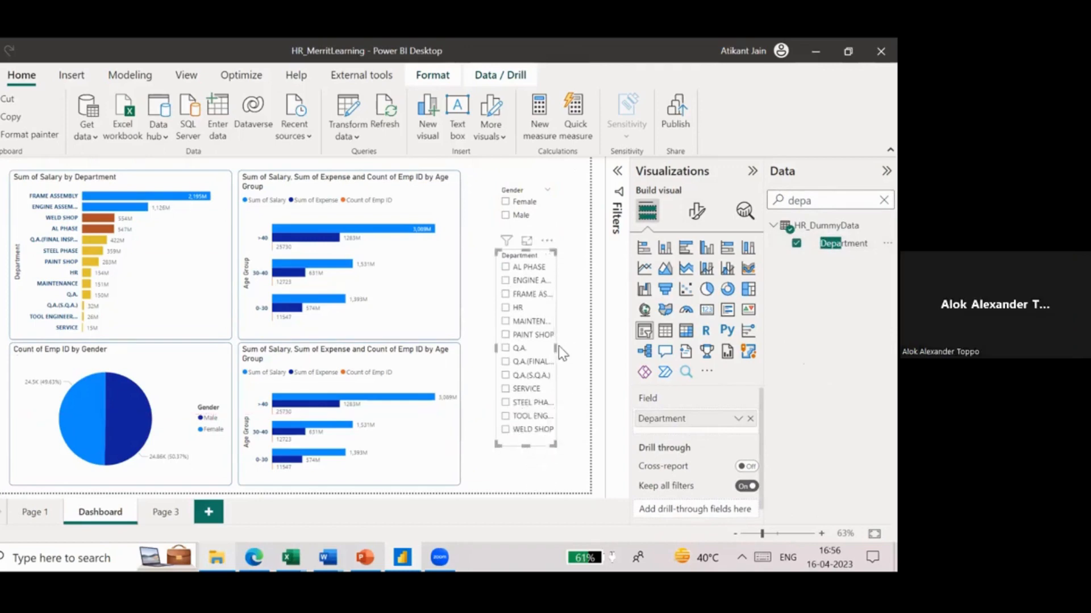
pyautogui.moveTo(558, 348); pyautogui.dragTo(584, 346)
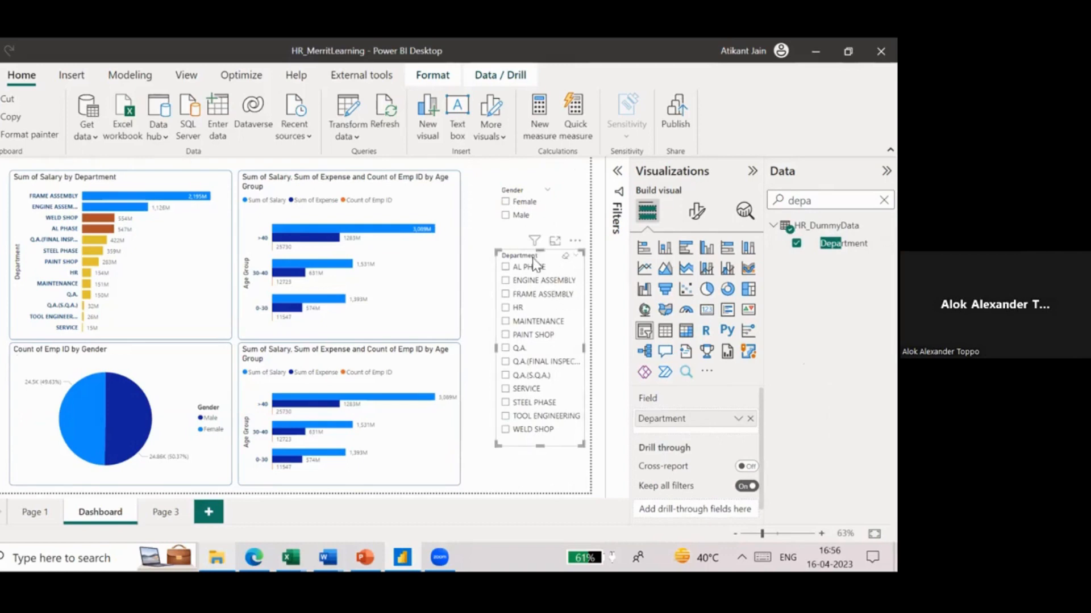
pyautogui.moveTo(534, 263); pyautogui.dragTo(521, 259)
pyautogui.click(477, 230)
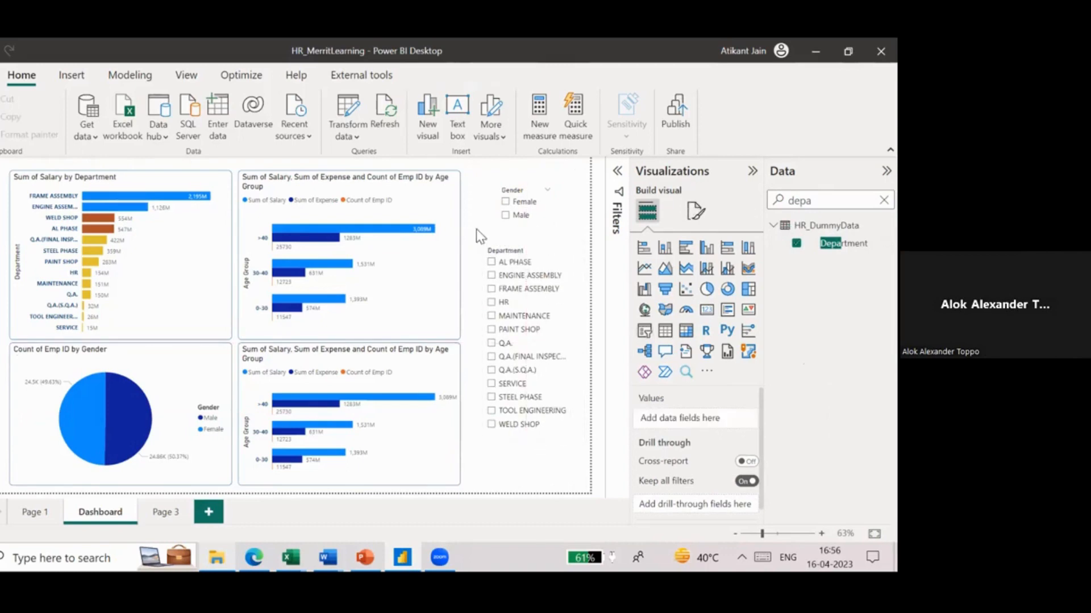
# - Publish the report to the Demo workspace, saving the pending changes, and move the publishing dialog off the charts
pyautogui.click(680, 105)
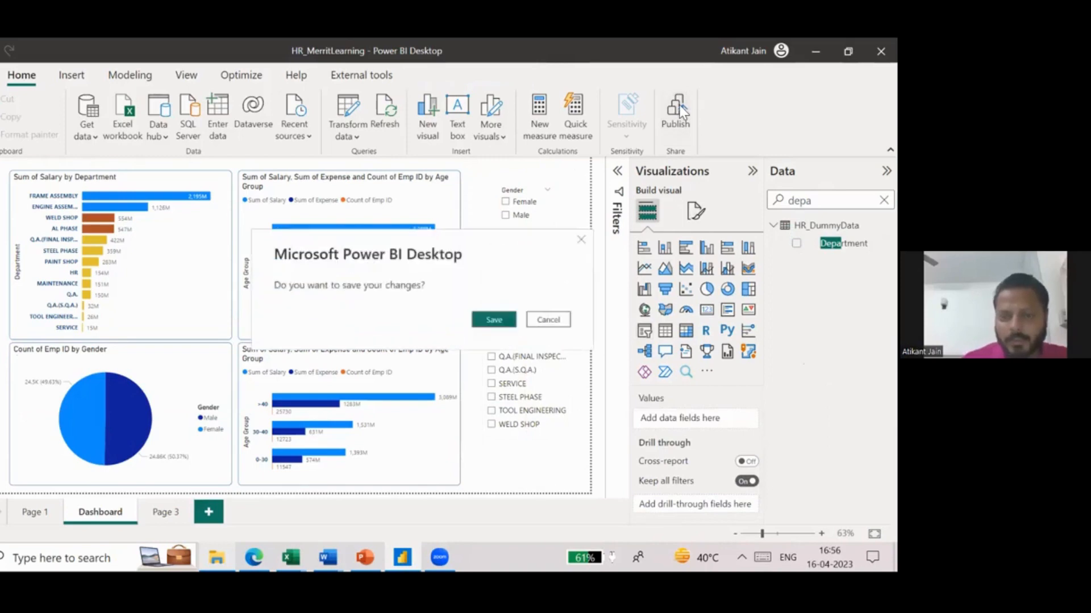
pyautogui.click(549, 320)
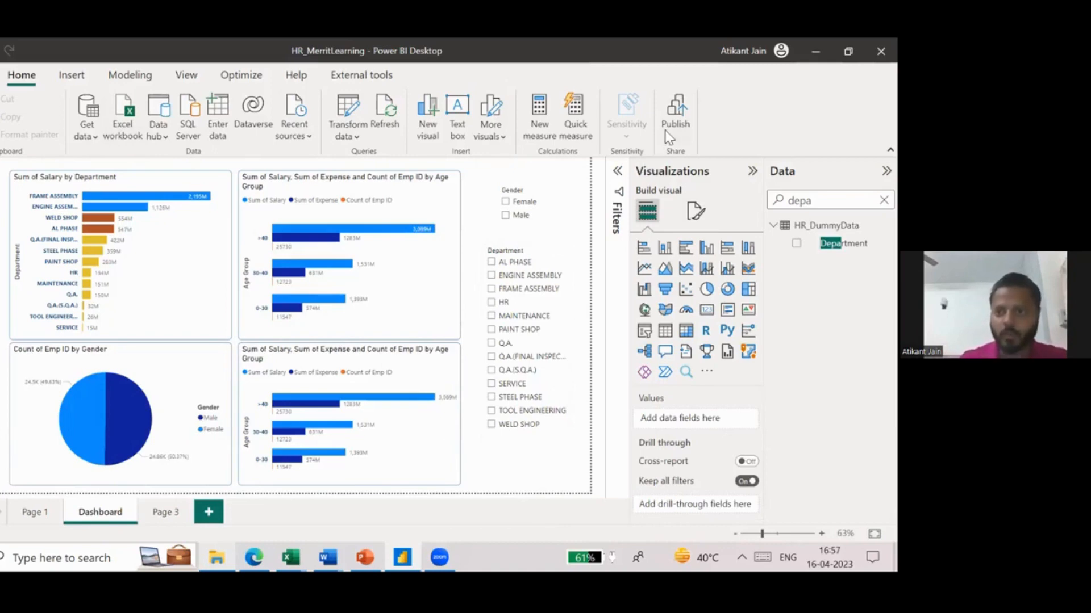
pyautogui.click(674, 117)
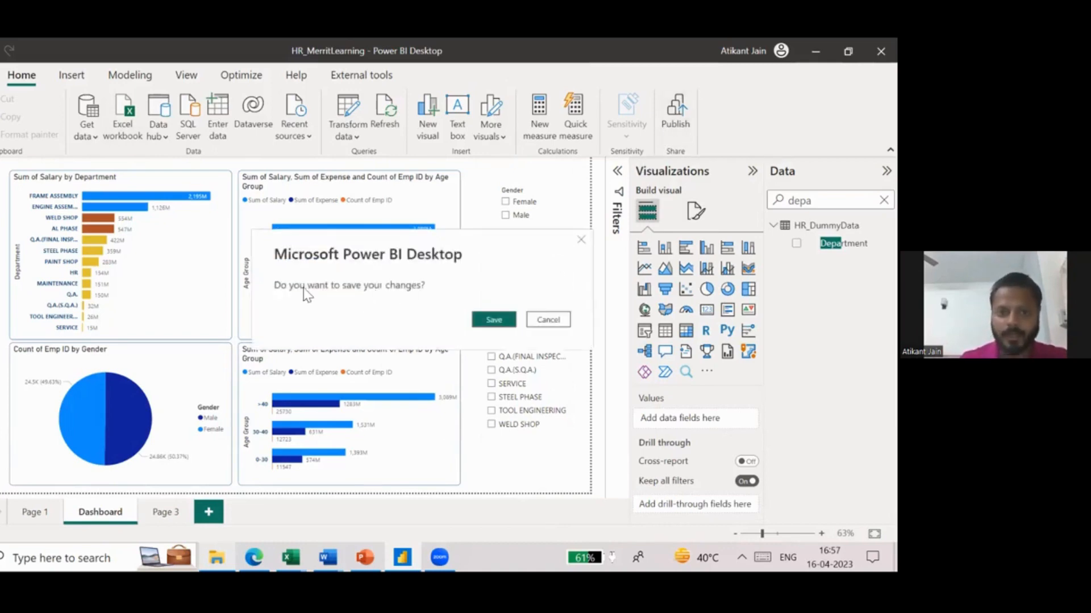
pyautogui.click(494, 320)
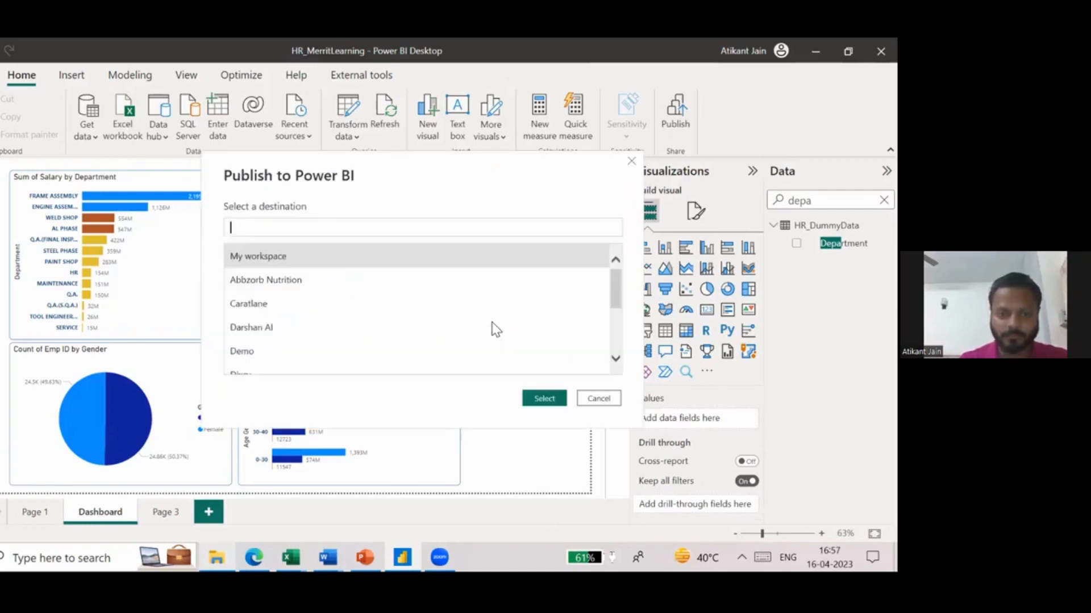
pyautogui.scroll(-3, 305, 333)
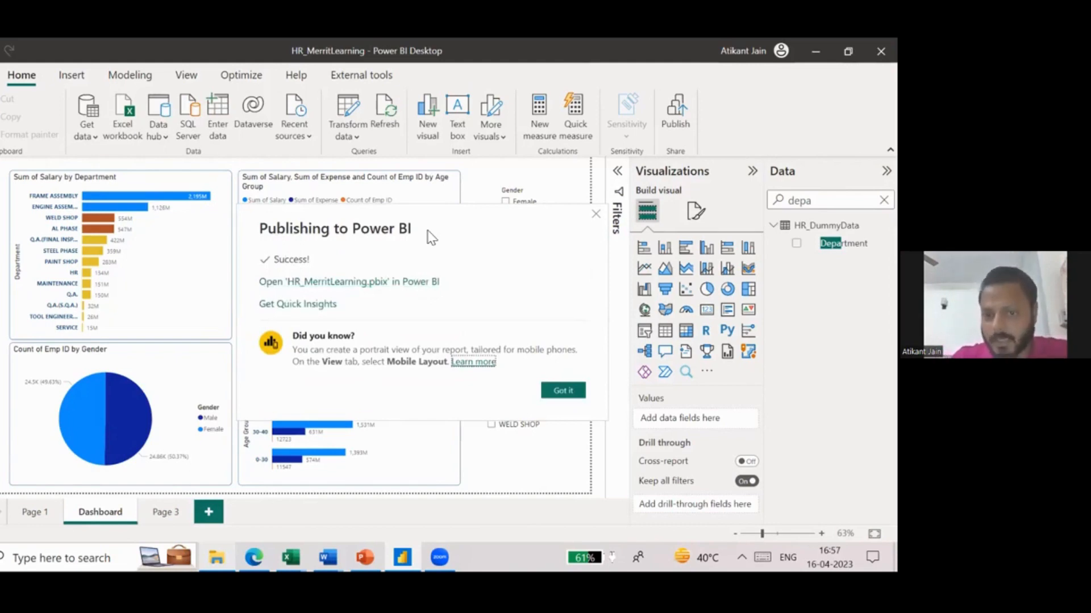
pyautogui.moveTo(421, 234); pyautogui.dragTo(615, 364)
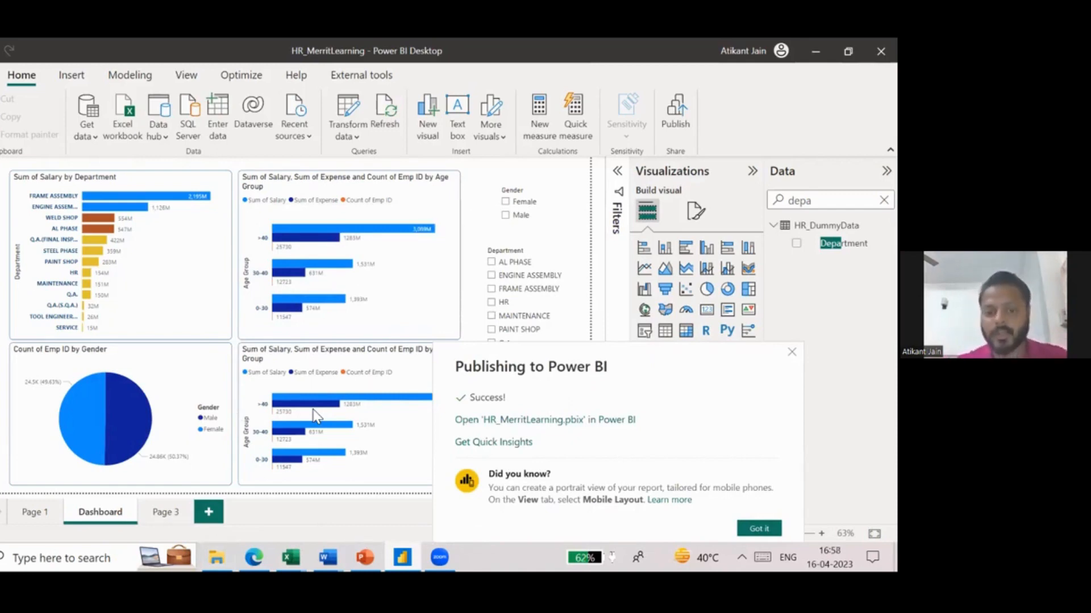
# - Switch to Microsoft Edge, open app.powerbi.com in a new tab, and sign in with the report owner's listed account
pyautogui.click(556, 422)
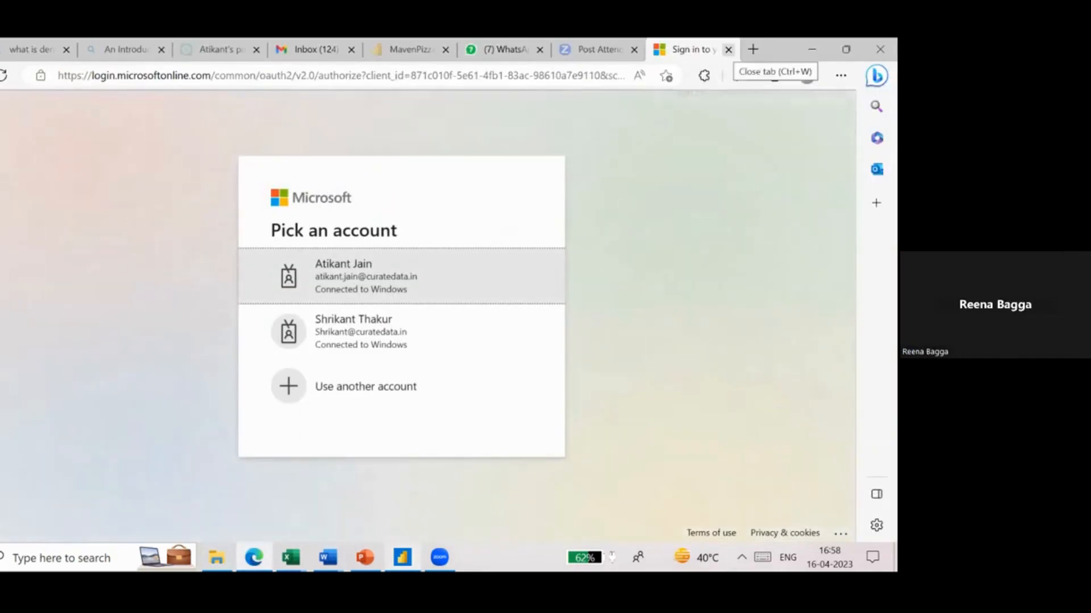
pyautogui.click(728, 49)
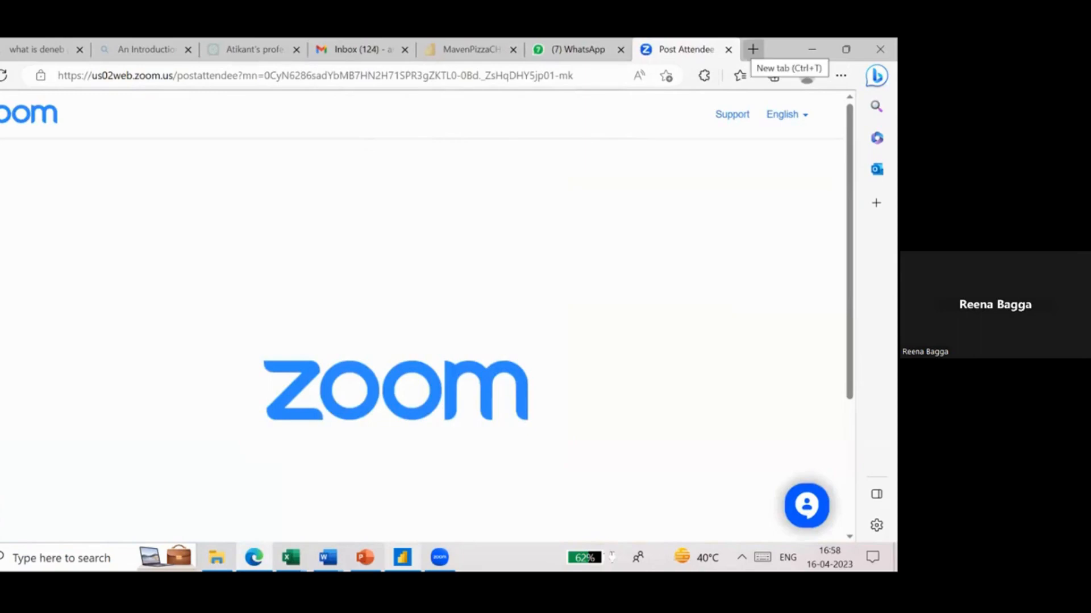
pyautogui.hotkey('ctrl', 't')
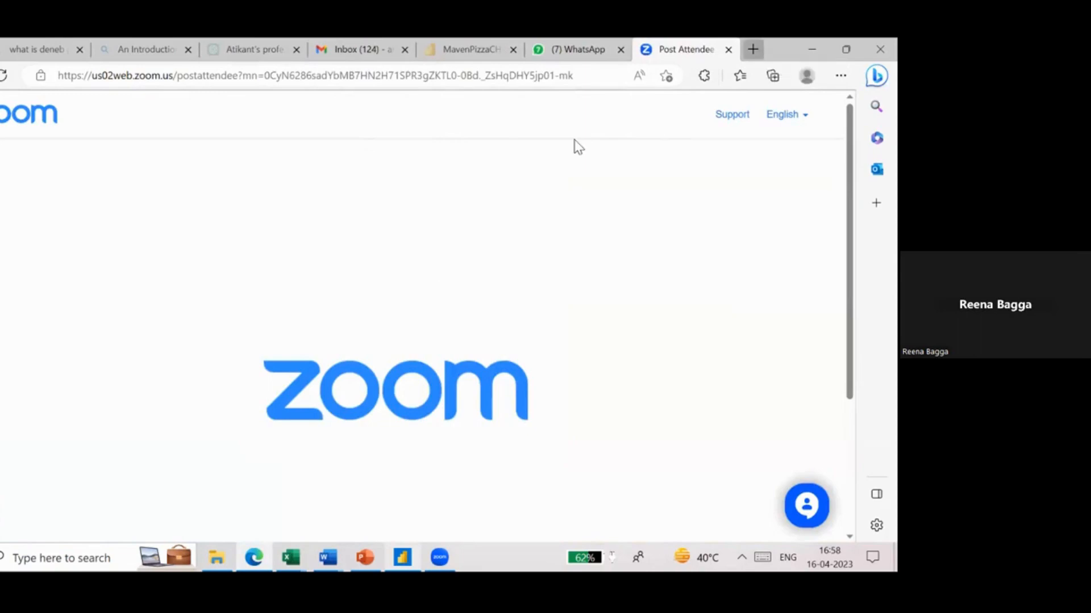
pyautogui.write('app.powerbi.com')
pyautogui.press('Return')
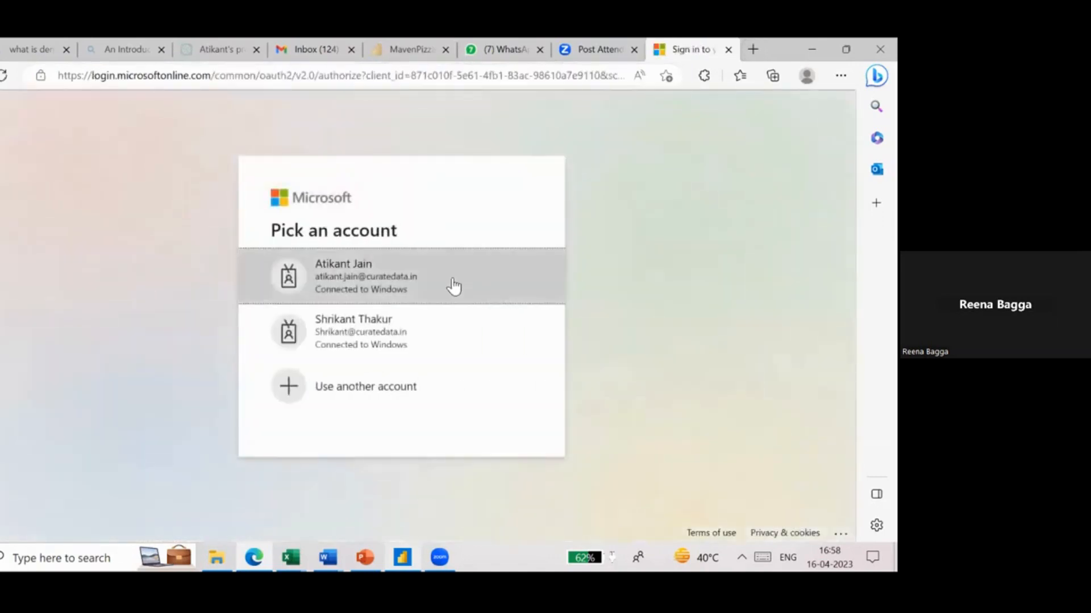
pyautogui.click(449, 278)
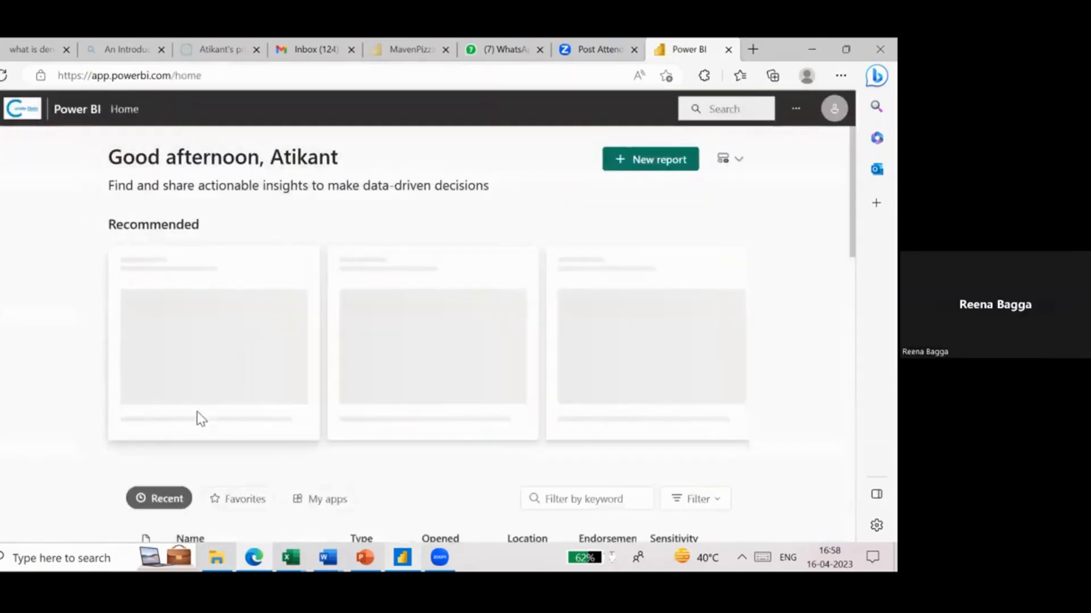
# - Open the Demo workspace and locate the published HR_MerritLearning report in its content list
pyautogui.scroll(-3, 196, 419)
pyautogui.scroll(3, 260, 340)
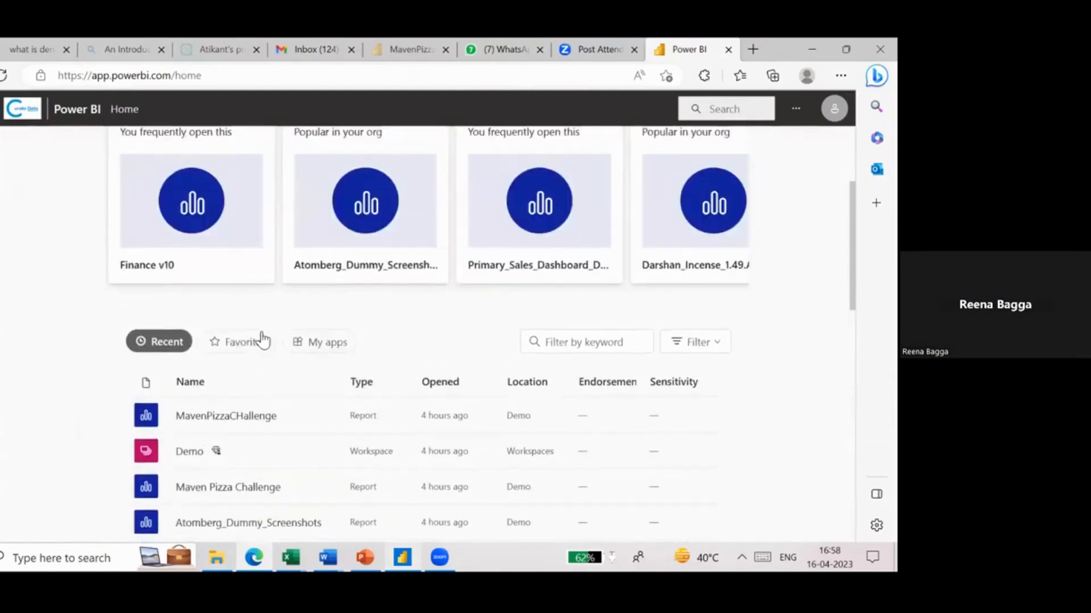
pyautogui.click(1, 424)
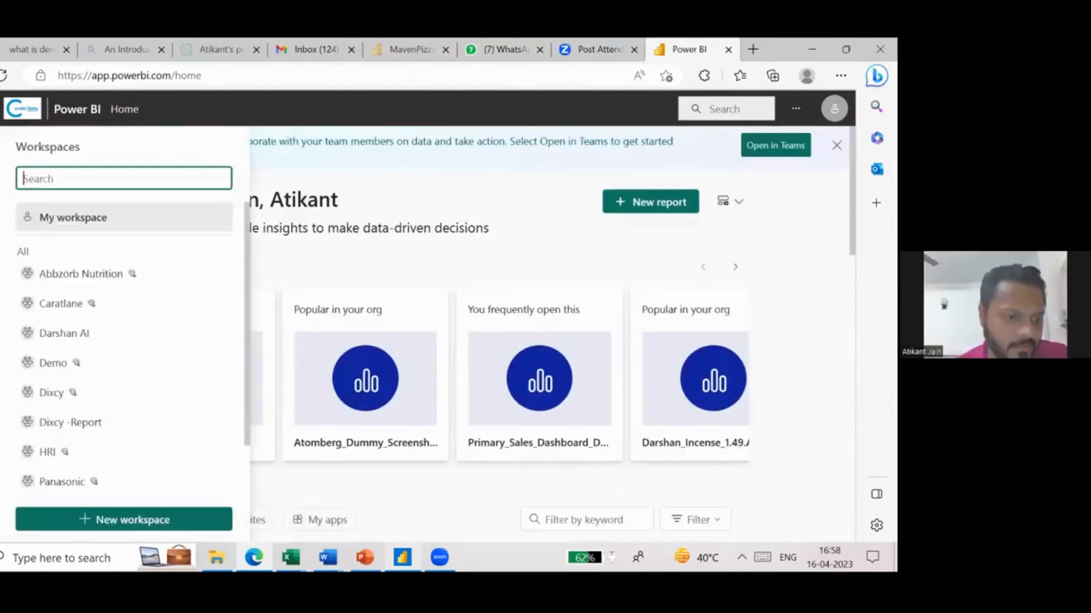
pyautogui.click(75, 375)
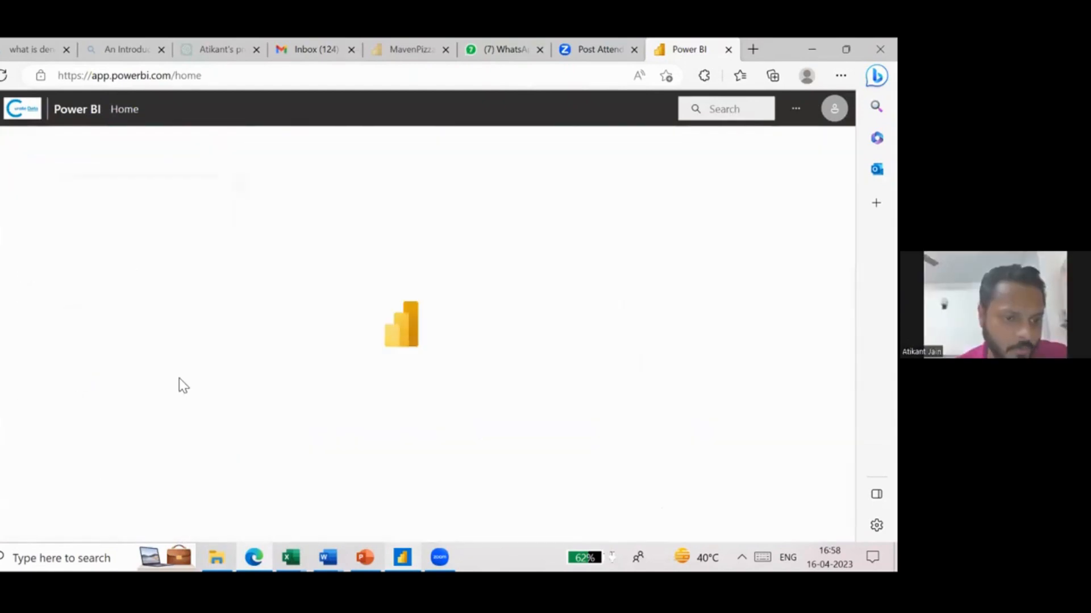
pyautogui.scroll(-3, 153, 364)
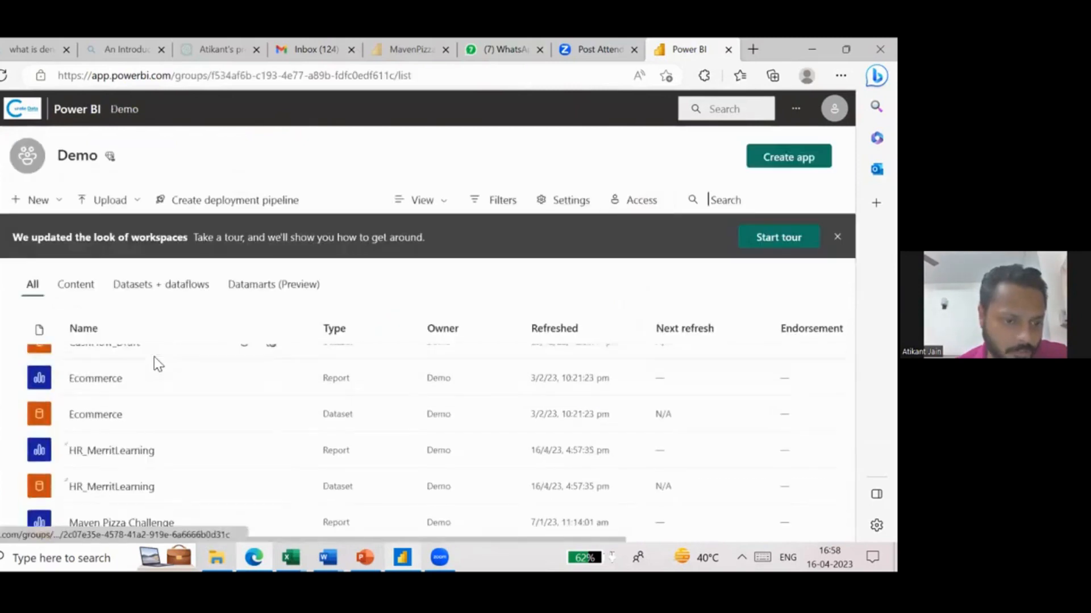
# - Open the HR_MerritLearning report from the Demo workspace and show its Dashboard page in full screen
pyautogui.click(78, 437)
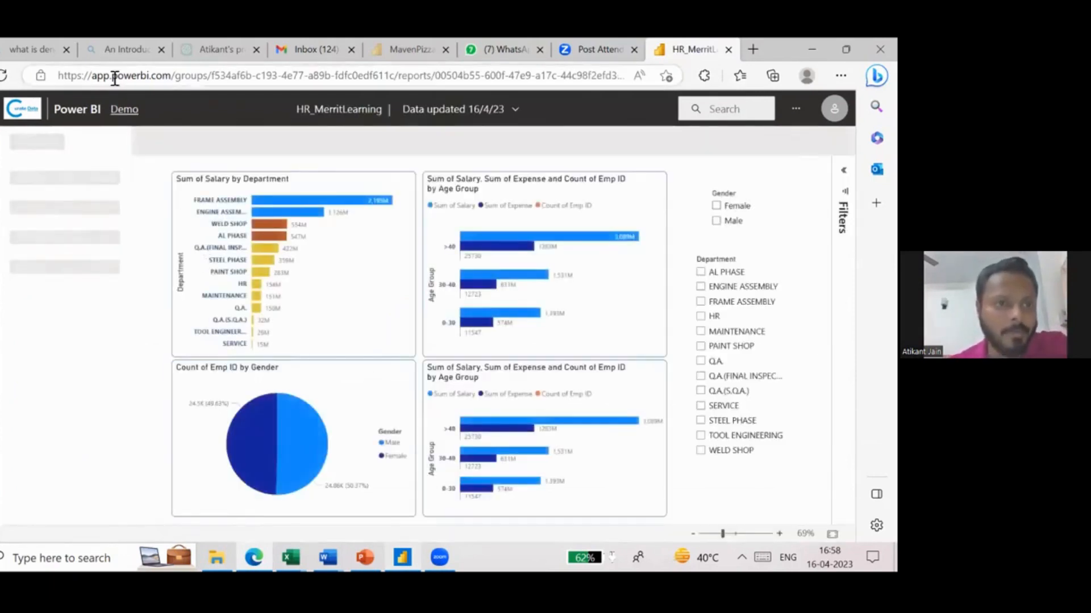
pyautogui.moveTo(94, 77); pyautogui.dragTo(168, 78)
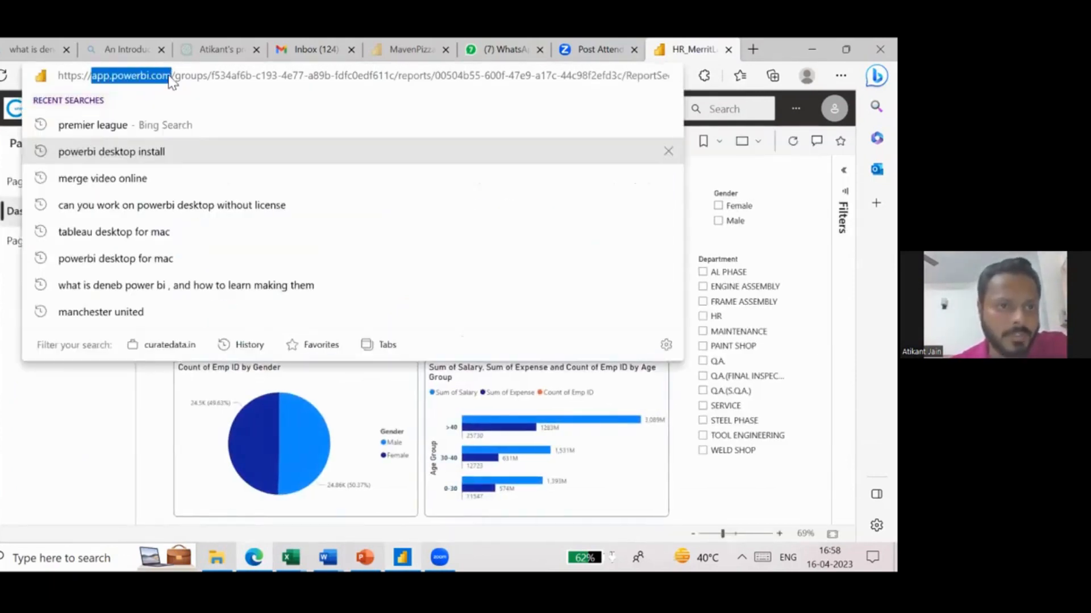
pyautogui.click(694, 164)
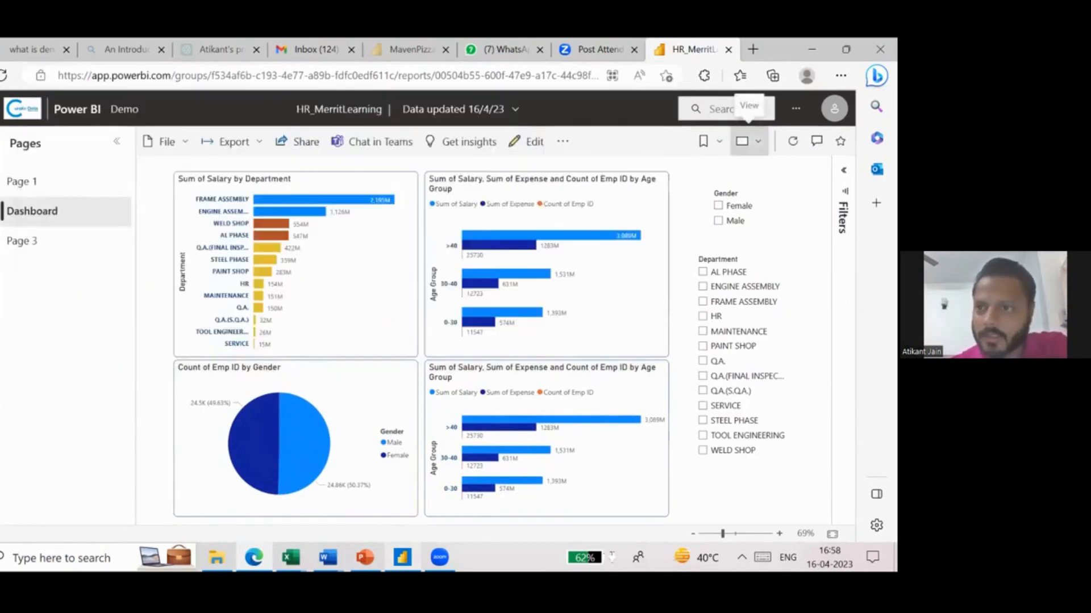
pyautogui.click(745, 142)
pyautogui.click(682, 171)
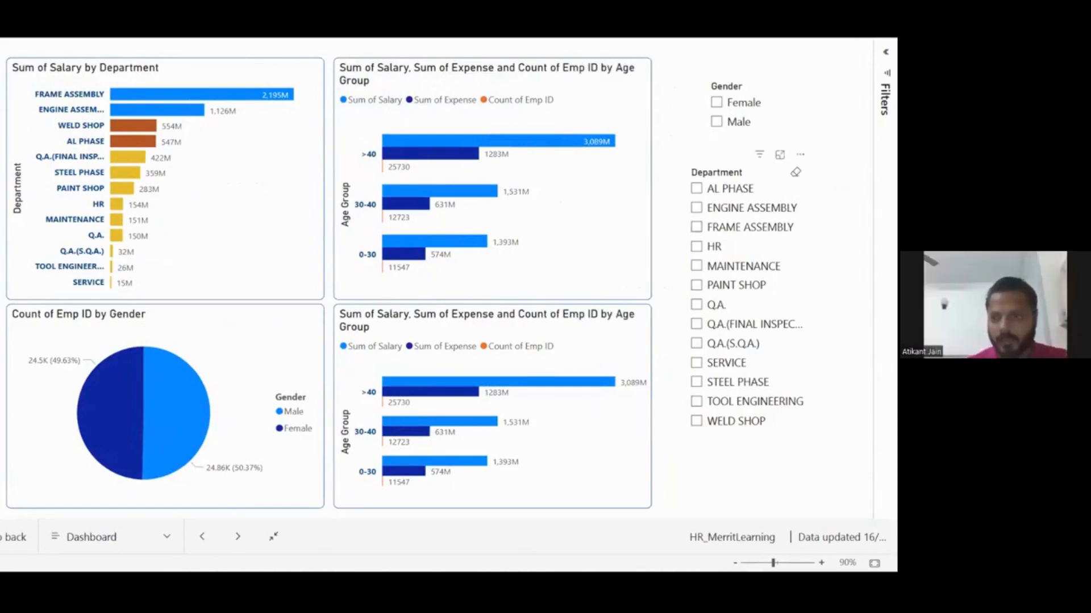
# - Try the slicers with FRAME ASSEMBLY, ENGINE ASSEMBLY, Female, Male and MAINTENANCE, clear the selections, and leave full screen
pyautogui.click(695, 227)
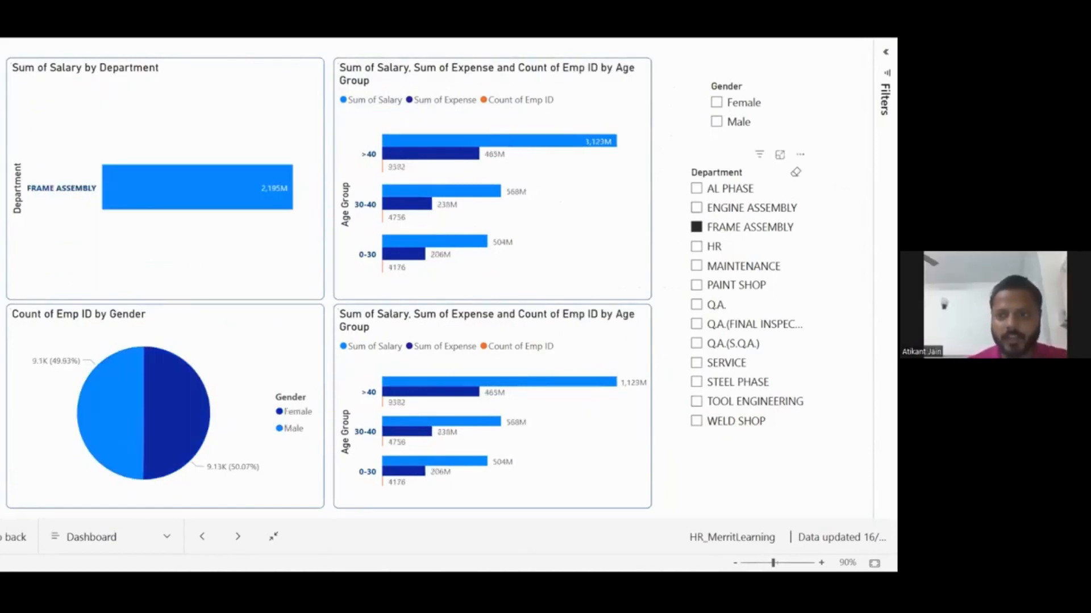
pyautogui.click(695, 208)
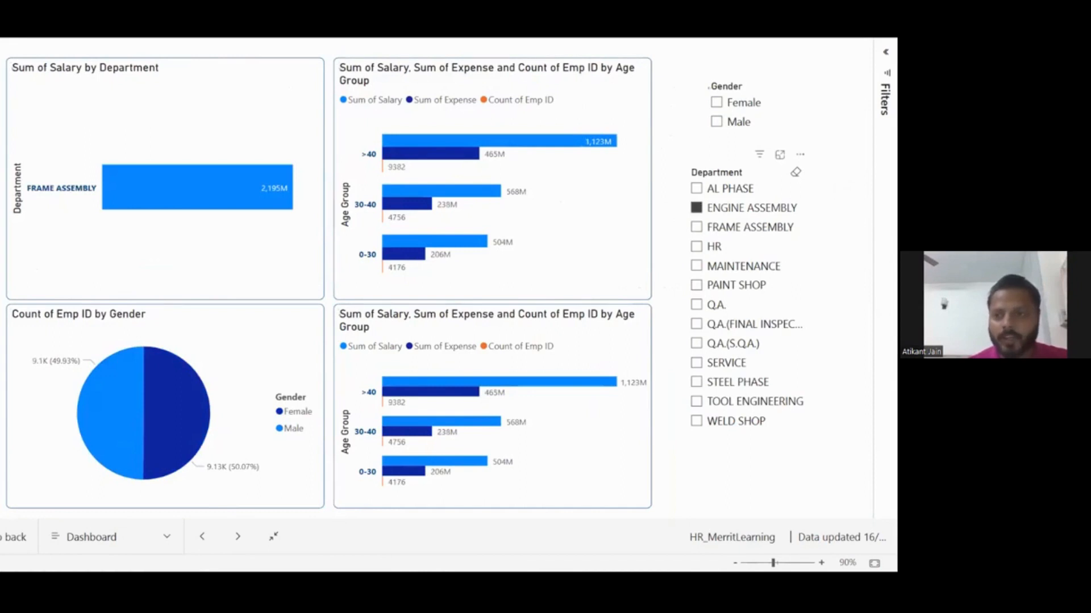
pyautogui.click(695, 208)
pyautogui.click(716, 102)
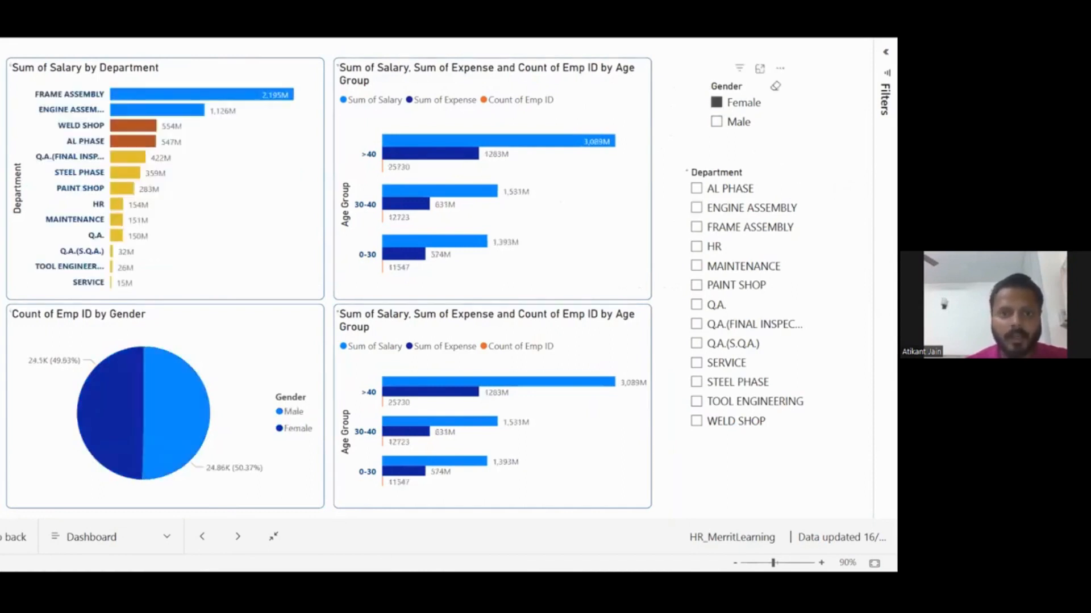
pyautogui.click(716, 102)
pyautogui.click(716, 121)
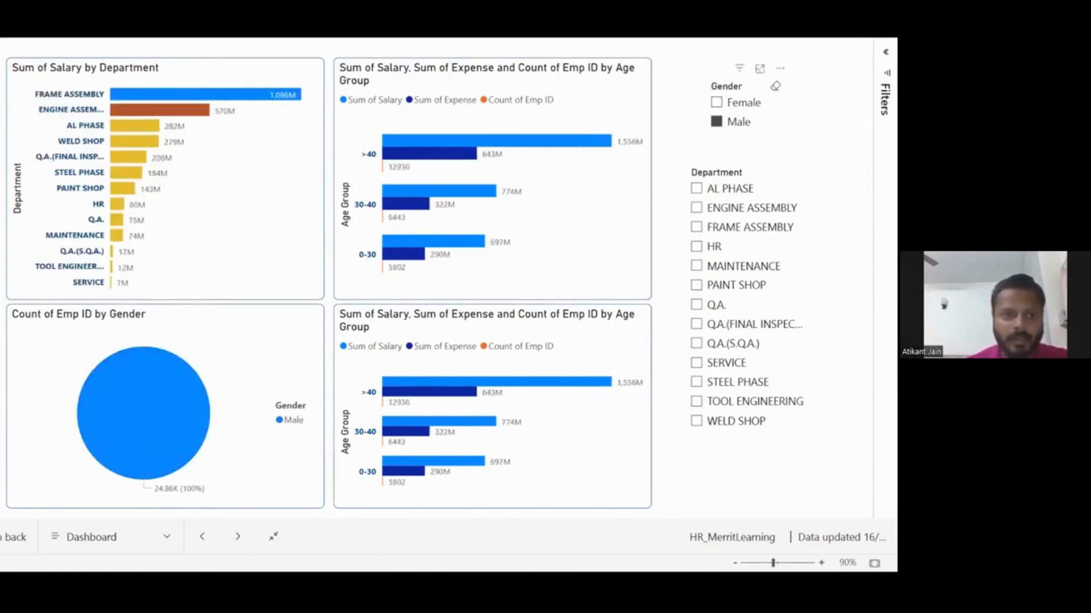
pyautogui.click(716, 122)
pyautogui.click(696, 266)
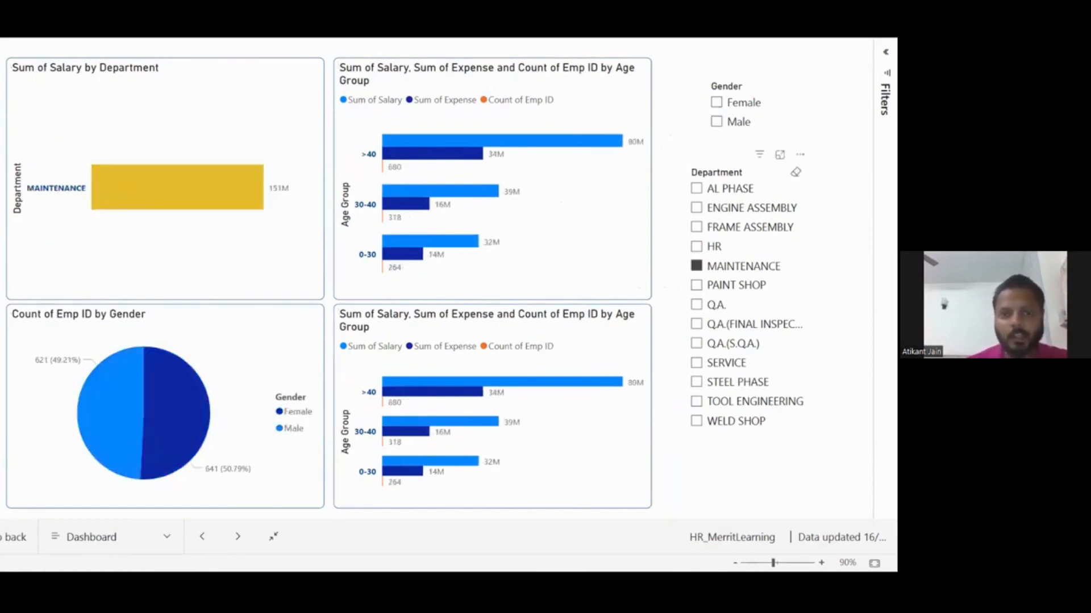
pyautogui.click(695, 266)
pyautogui.press('Escape')
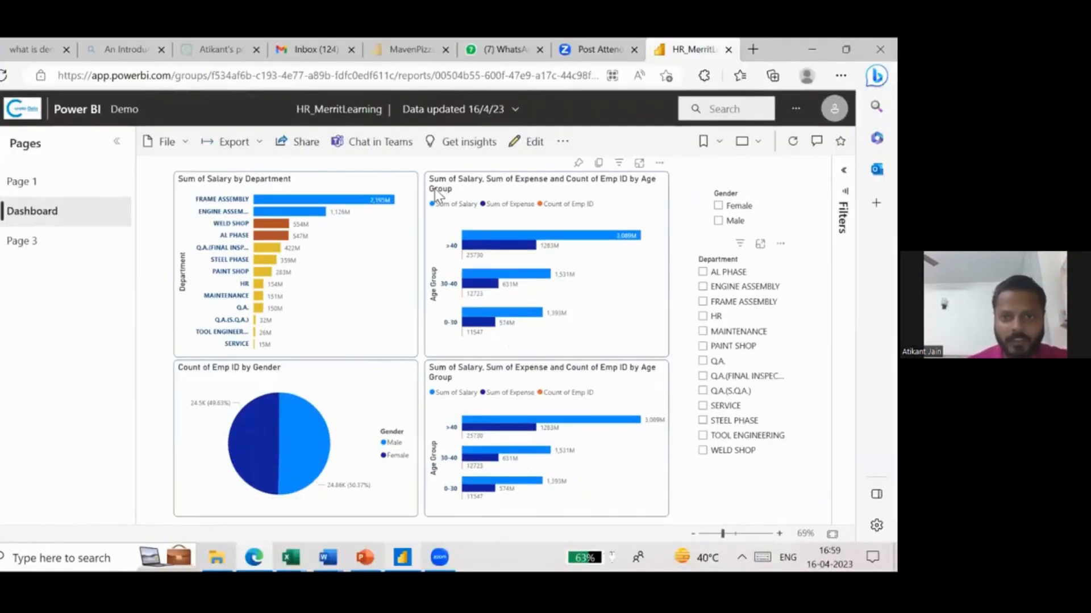
# - Review the link-sharing options for the HR_MerritLearning report and close them without sending a link
pyautogui.click(302, 149)
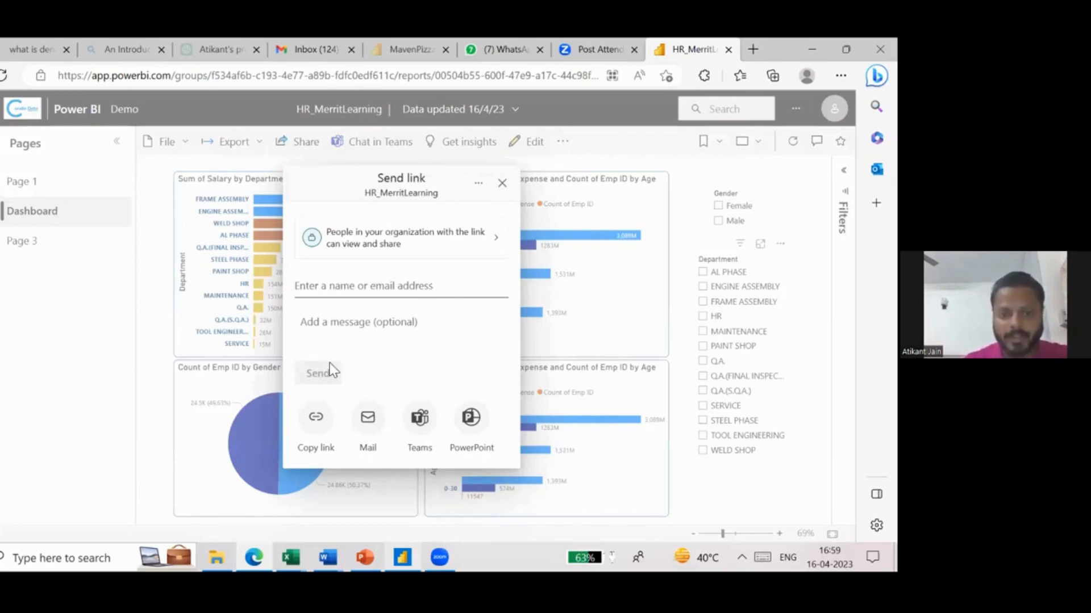
pyautogui.click(502, 183)
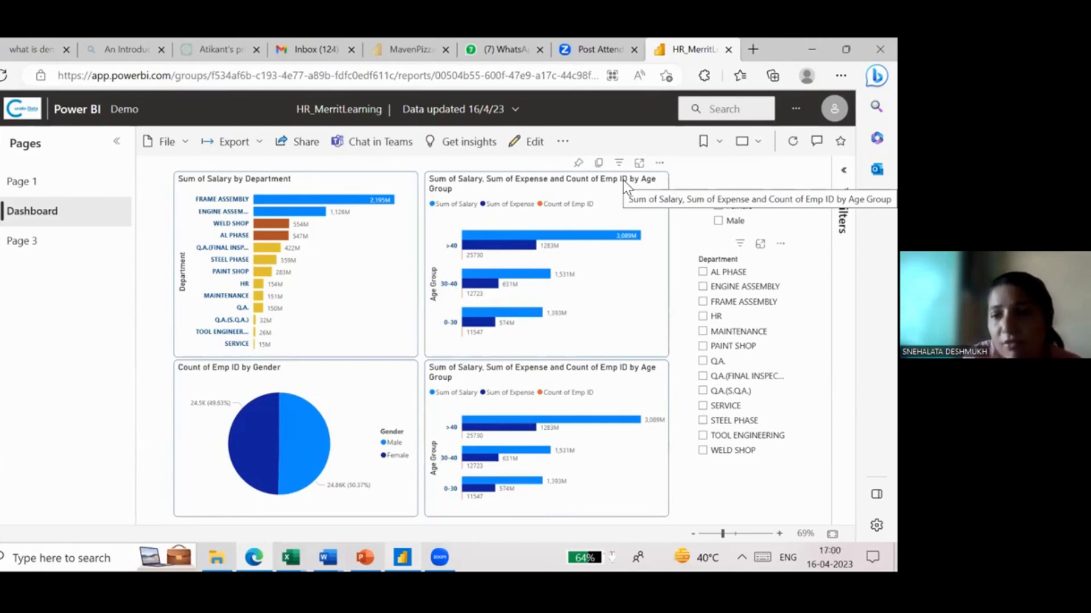
# - Look over the report's export formats and export only the current page to PDF with current values
pyautogui.click(235, 139)
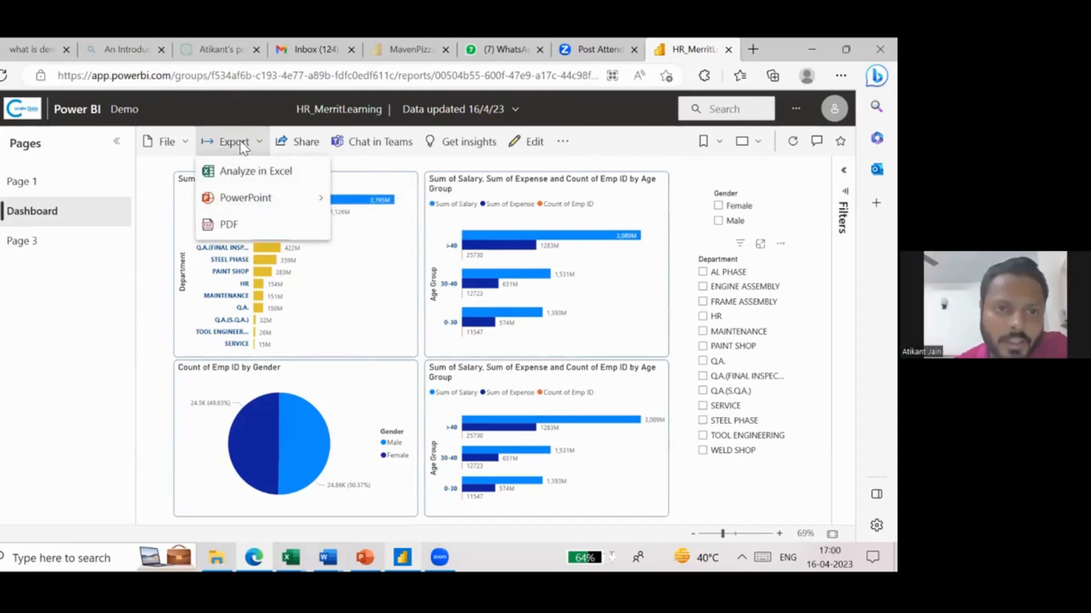
pyautogui.moveTo(280, 206)
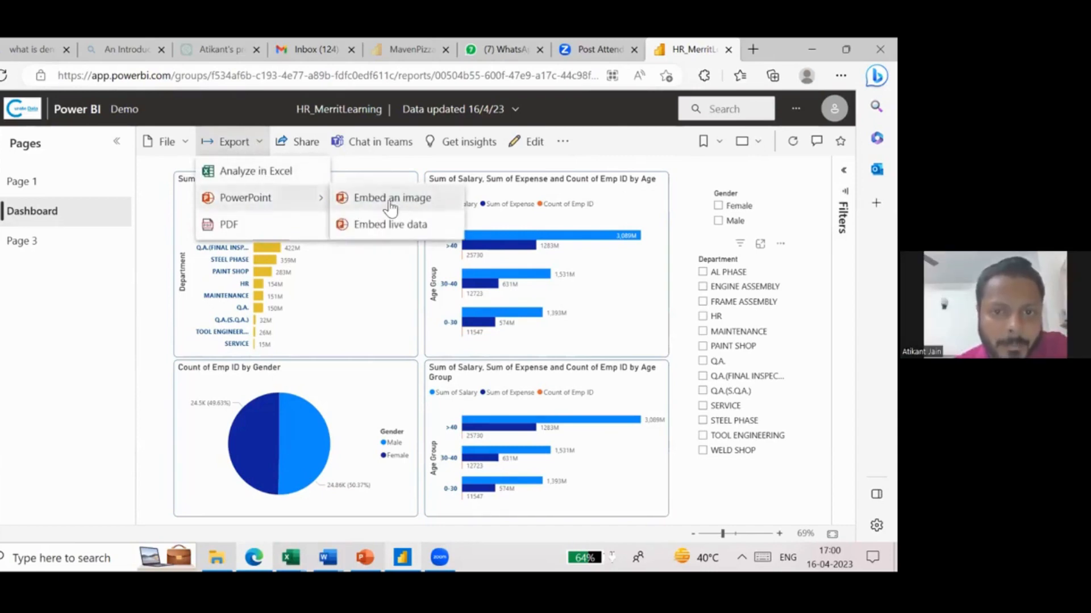
pyautogui.click(236, 231)
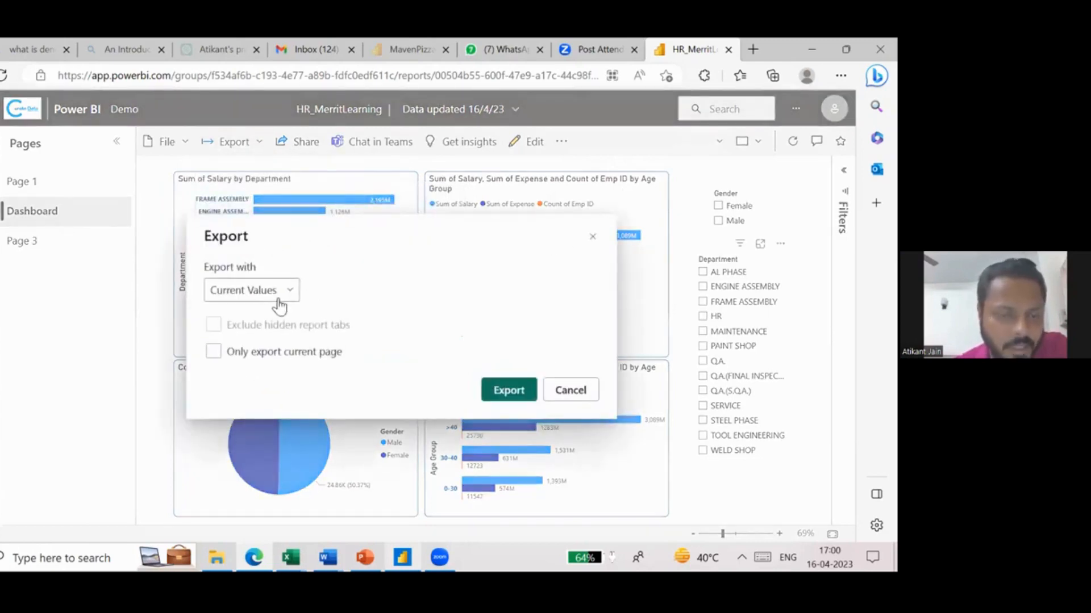
pyautogui.click(314, 359)
pyautogui.click(499, 389)
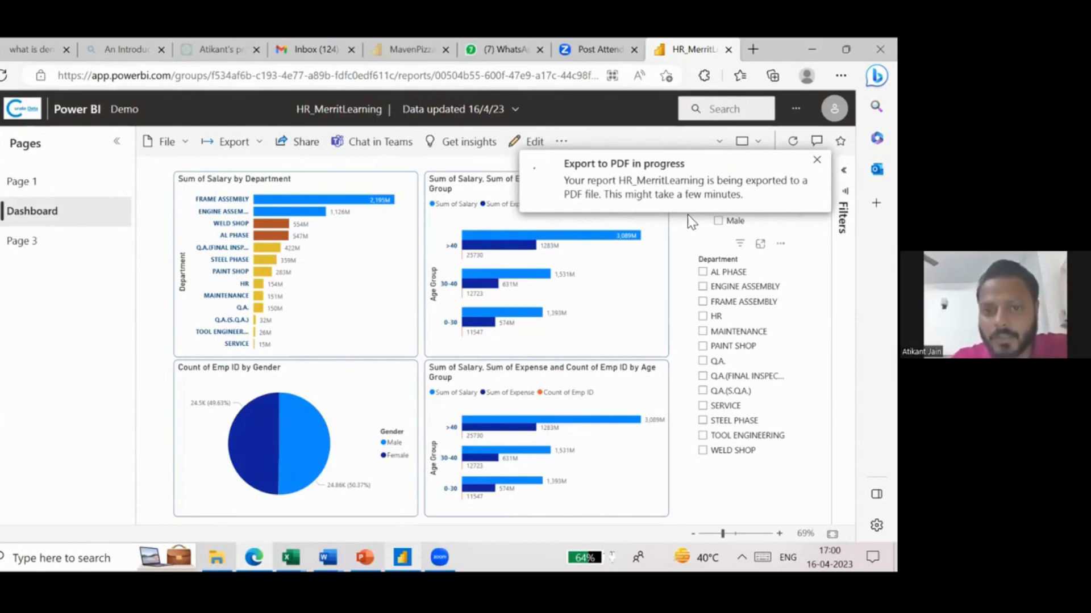
# - Search the web in a new tab for "powerbi license in india" and open Microsoft's Power BI pricing page
pyautogui.click(753, 50)
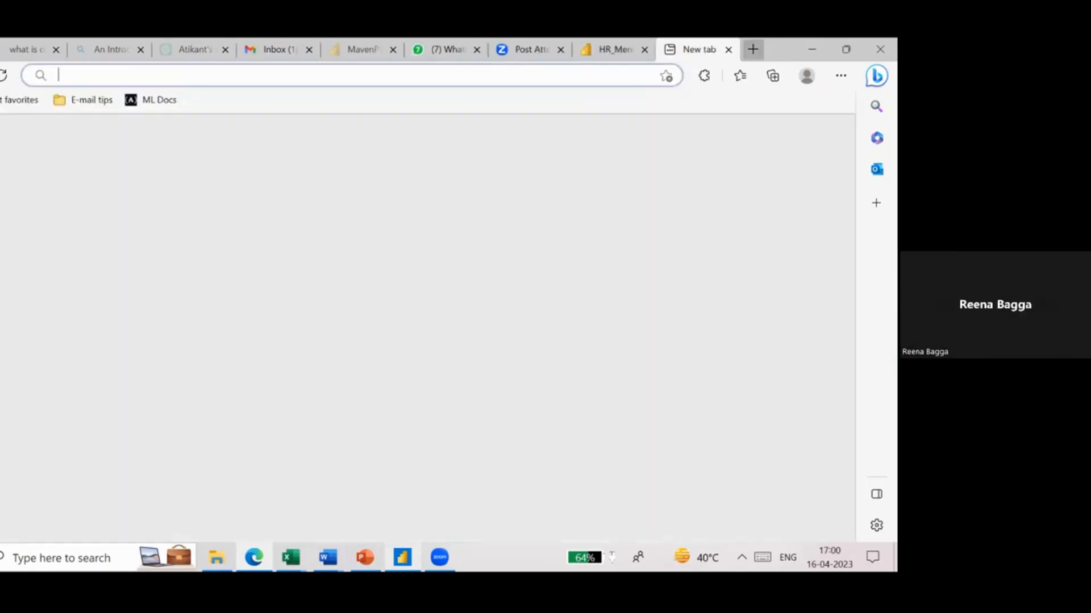
pyautogui.write('powerbi license ')
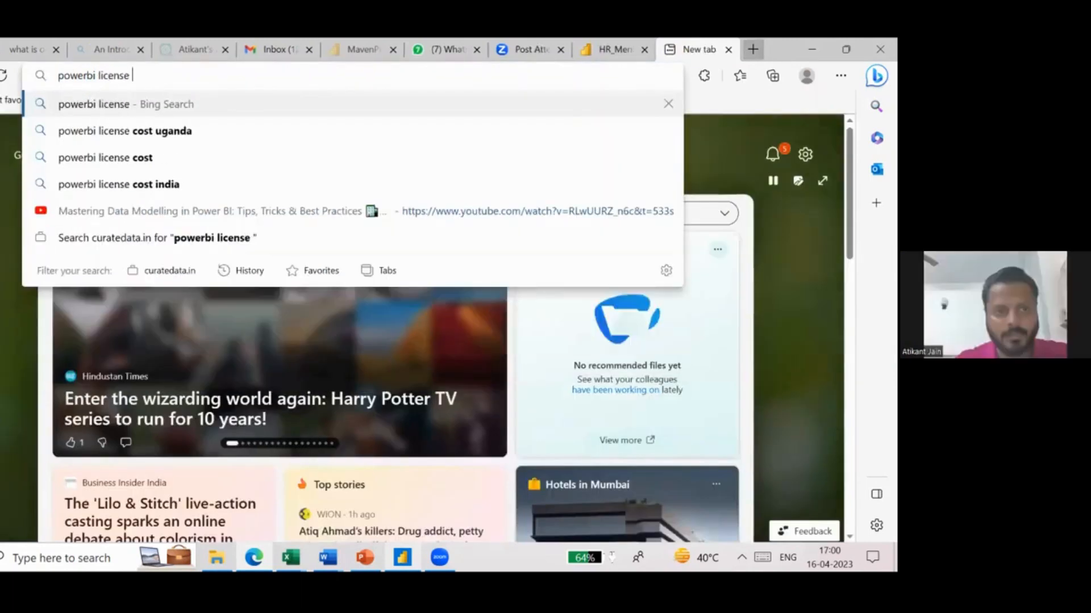
pyautogui.write('in india')
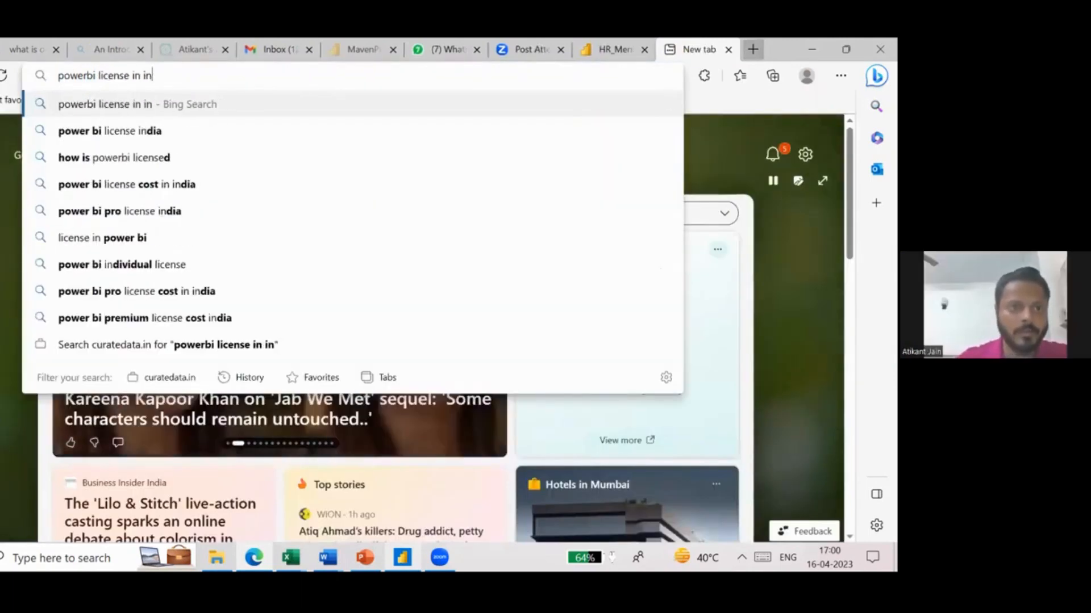
pyautogui.press('Return')
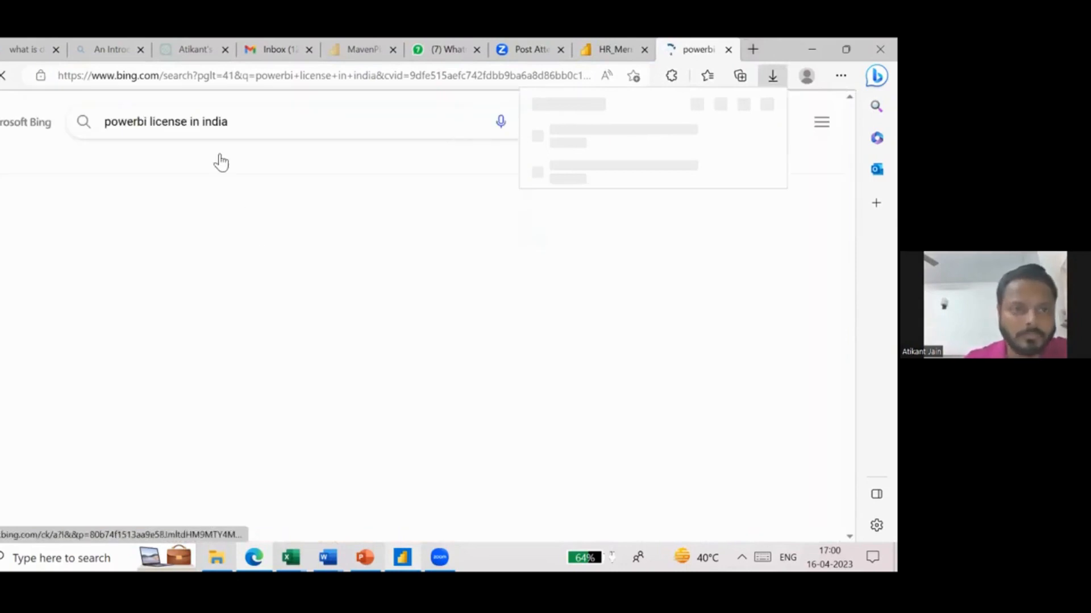
pyautogui.click(209, 226)
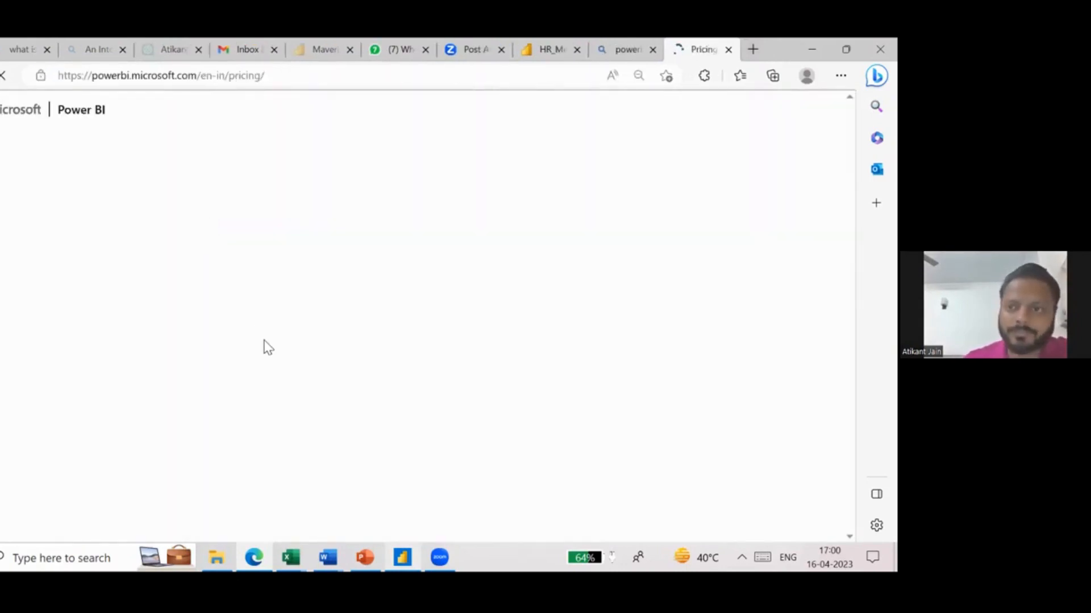
# - Compare the Power BI Pro and Power BI Premium per-user monthly prices, highlighting each plan's name and price
pyautogui.scroll(-3, 264, 341)
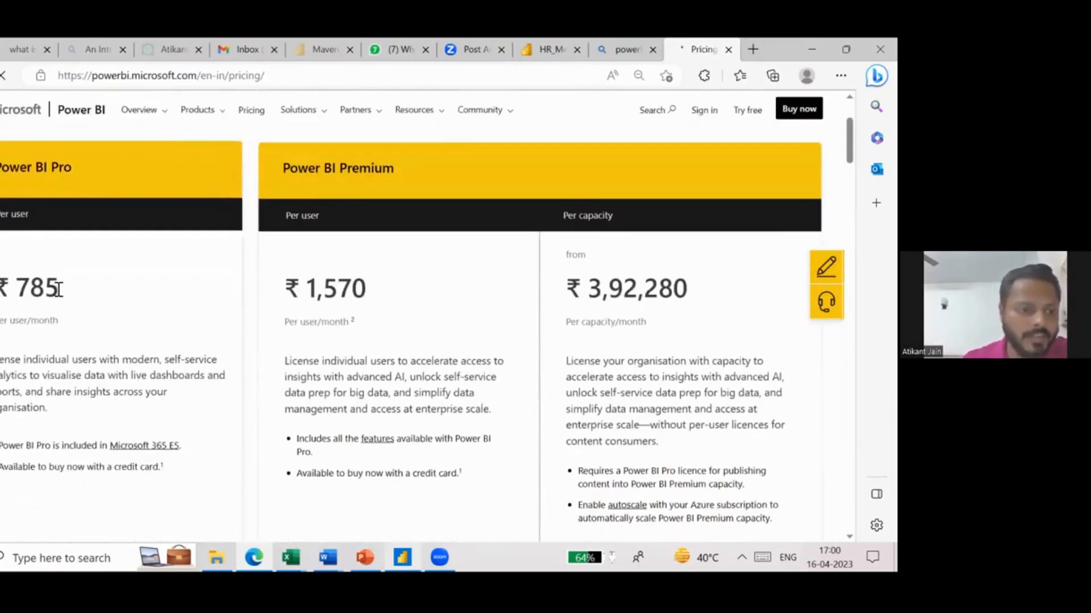
pyautogui.moveTo(57, 292); pyautogui.dragTo(17, 289)
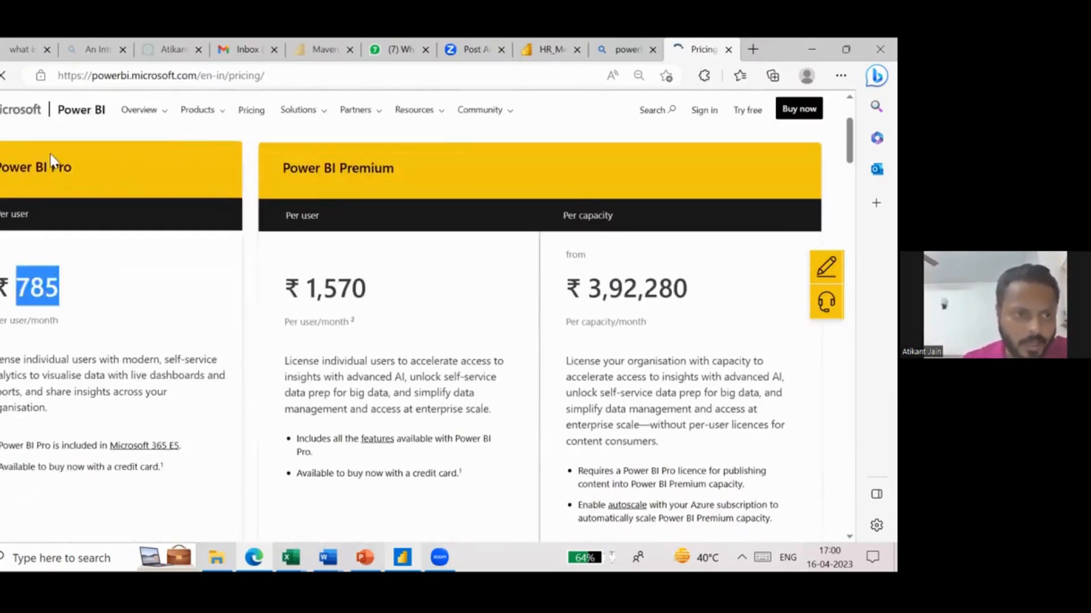
pyautogui.moveTo(74, 167); pyautogui.dragTo(1, 167)
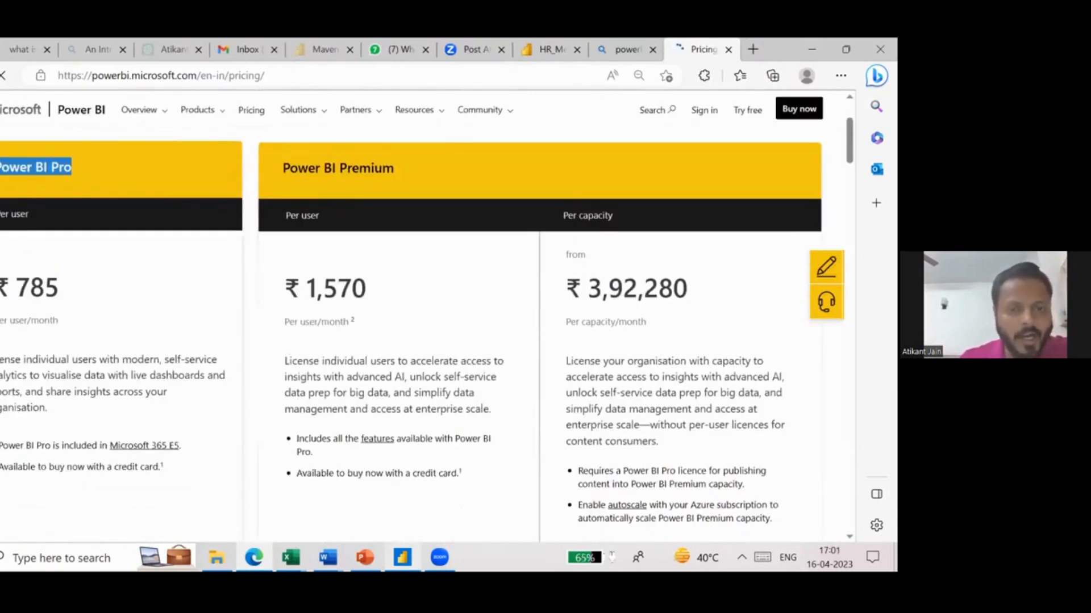
pyautogui.moveTo(393, 167); pyautogui.dragTo(303, 158)
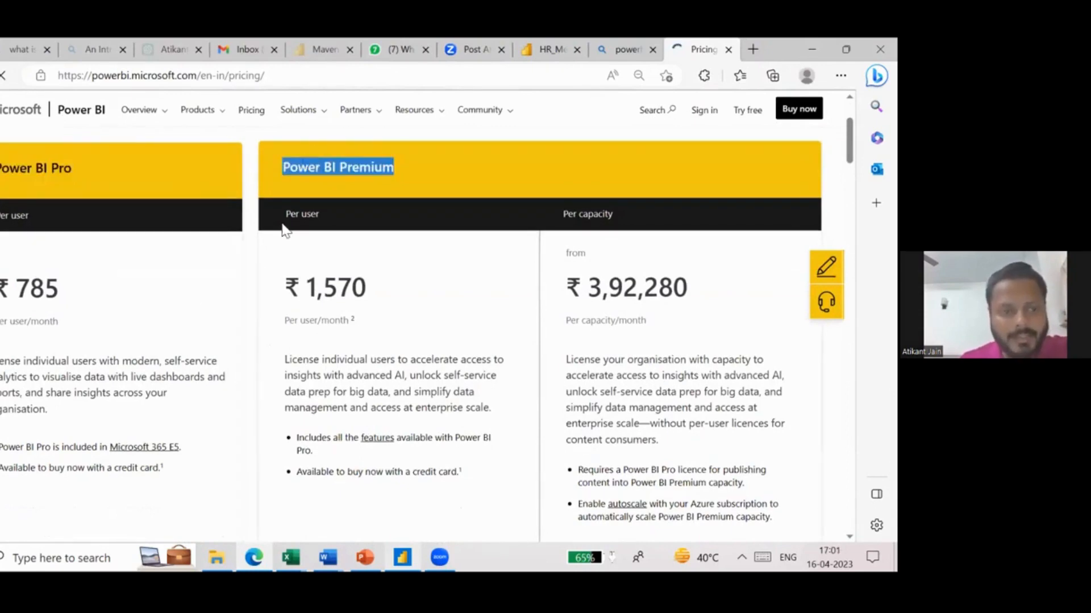
pyautogui.click(355, 296)
pyautogui.moveTo(366, 291); pyautogui.dragTo(308, 287)
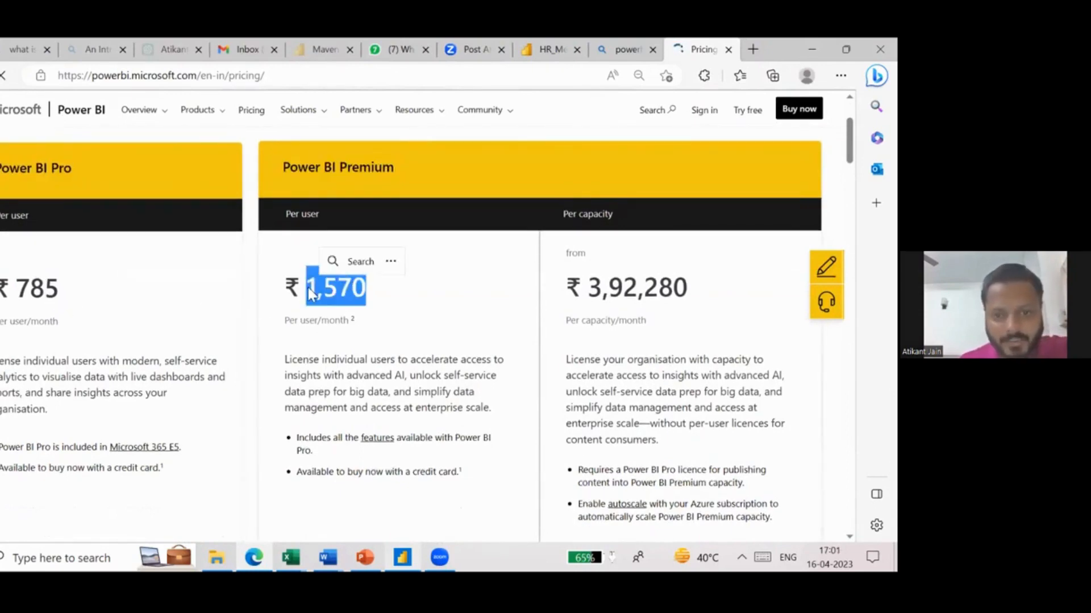
pyautogui.click(413, 162)
pyautogui.moveTo(413, 161); pyautogui.dragTo(355, 161)
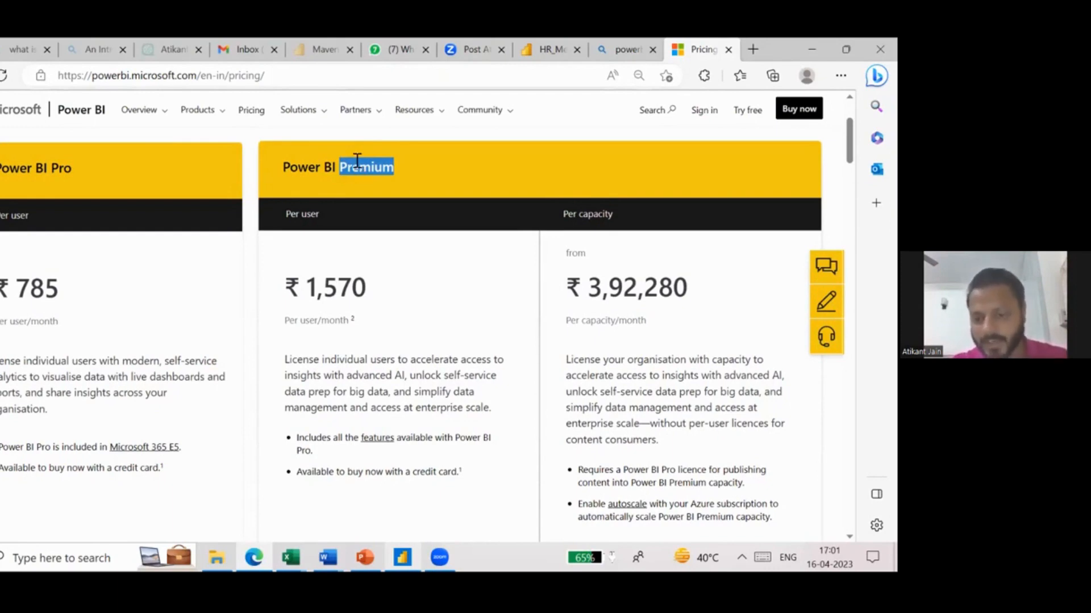
pyautogui.tripleClick(313, 291)
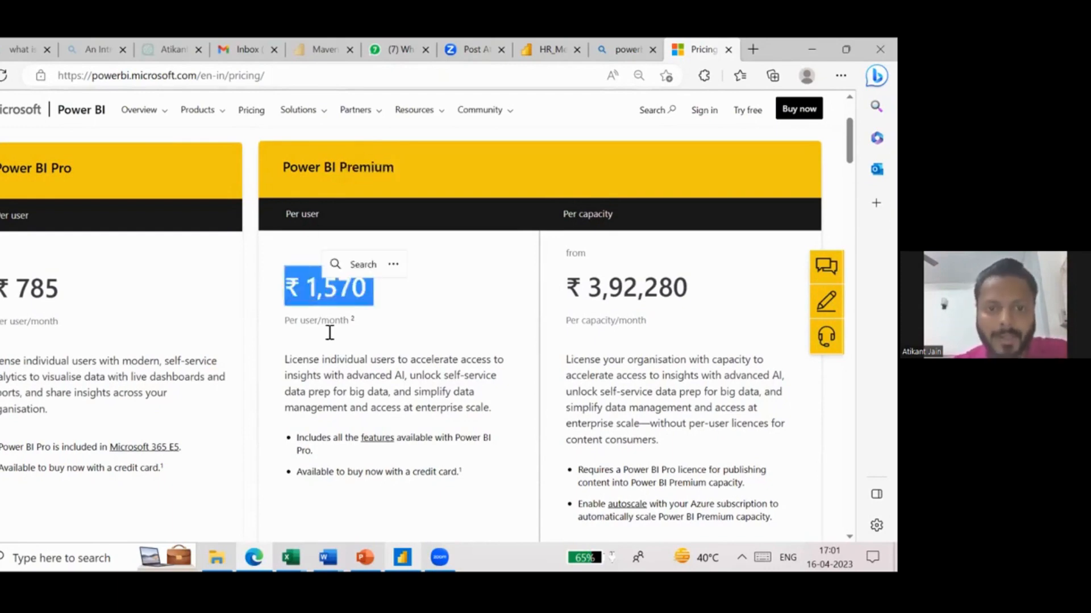
pyautogui.click(330, 332)
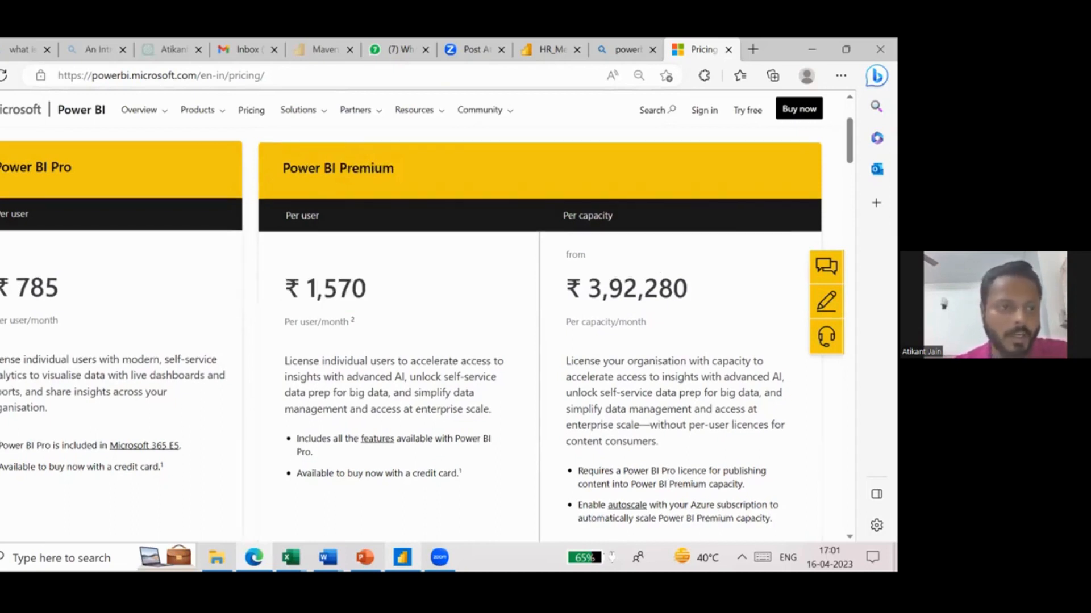
# - Highlight the Power BI Pro plan name and its monthly per-user price again
pyautogui.moveTo(0, 170); pyautogui.dragTo(75, 167)
pyautogui.doubleClick(37, 316)
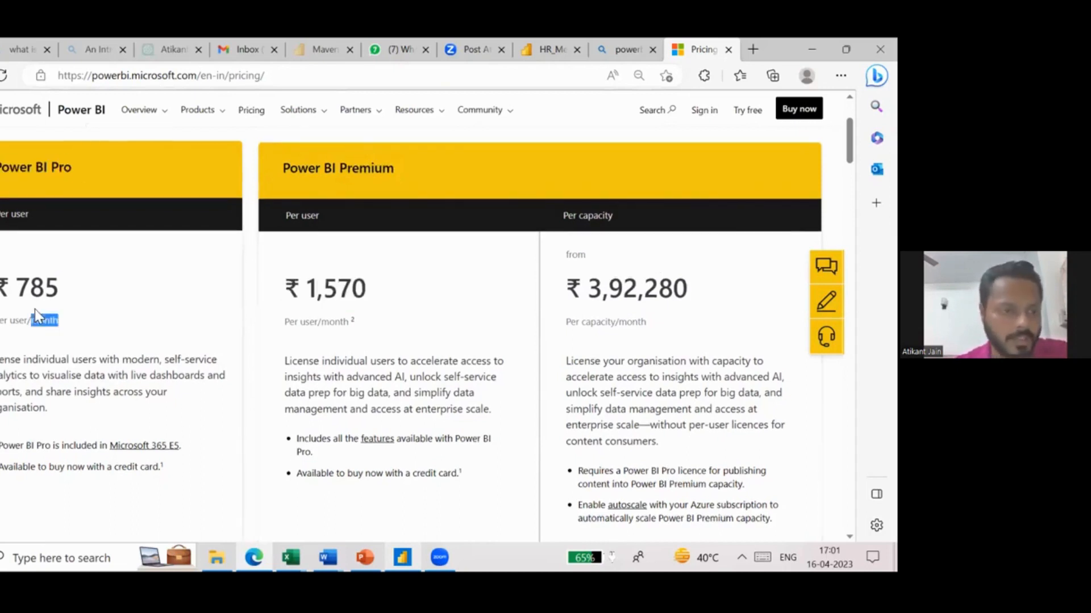
pyautogui.moveTo(36, 315); pyautogui.dragTo(3, 285)
pyautogui.click(23, 298)
# - Read the plan details, open the Power BI Pro purchase sign-up page, and examine its comparison with Power BI Free
pyautogui.scroll(-5, 25, 306)
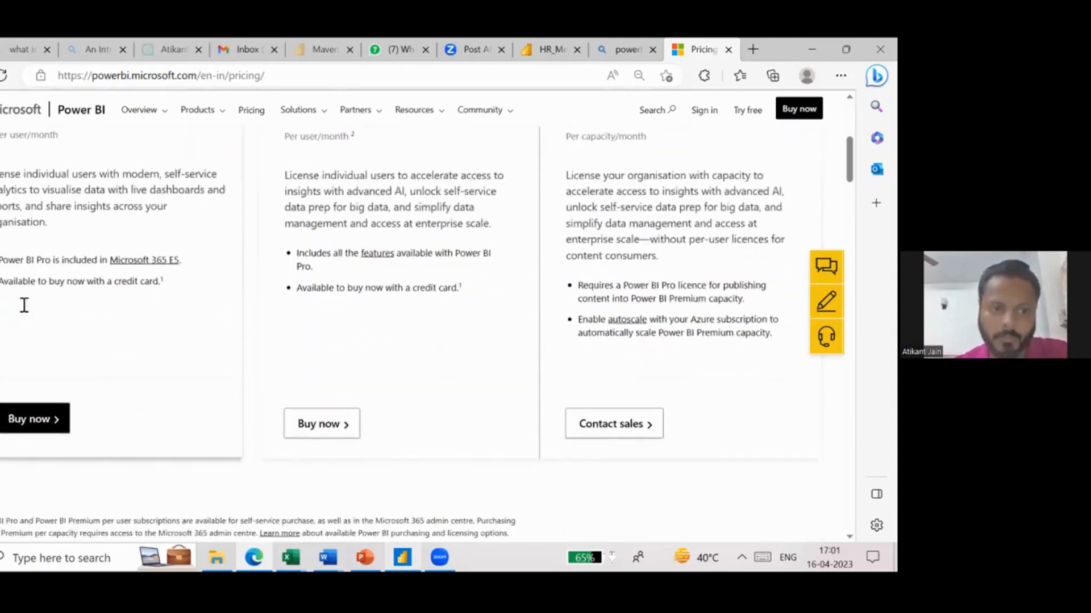
pyautogui.scroll(2, 119, 258)
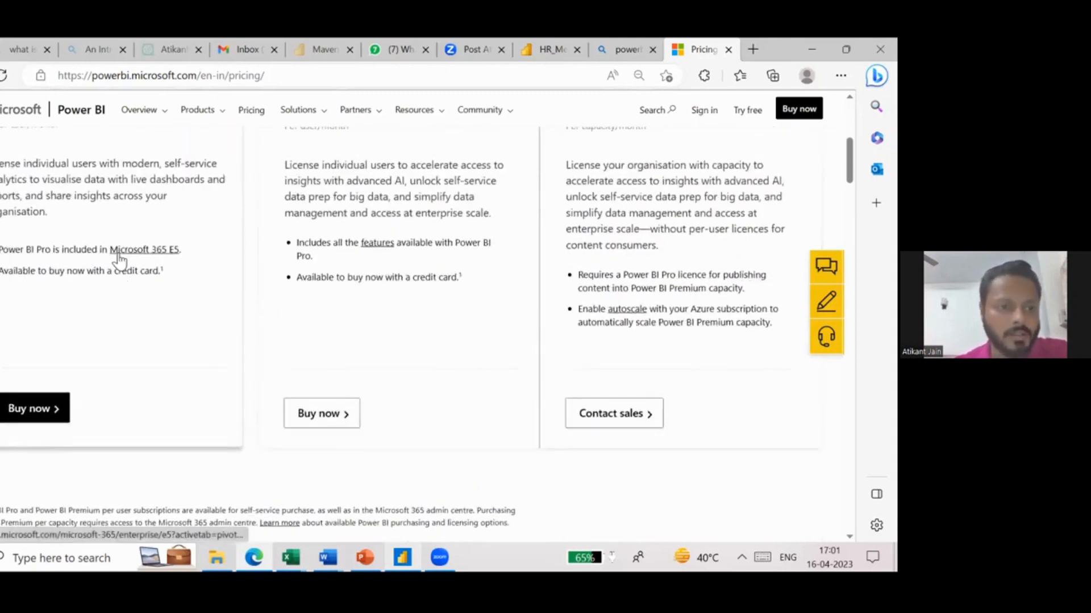
pyautogui.scroll(1, 119, 257)
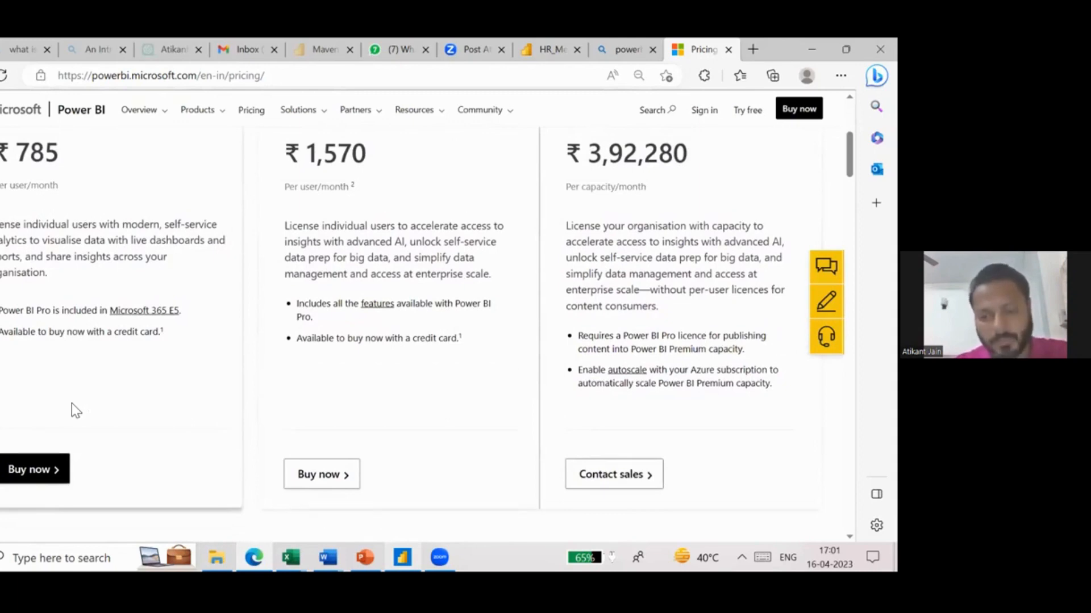
pyautogui.click(39, 476)
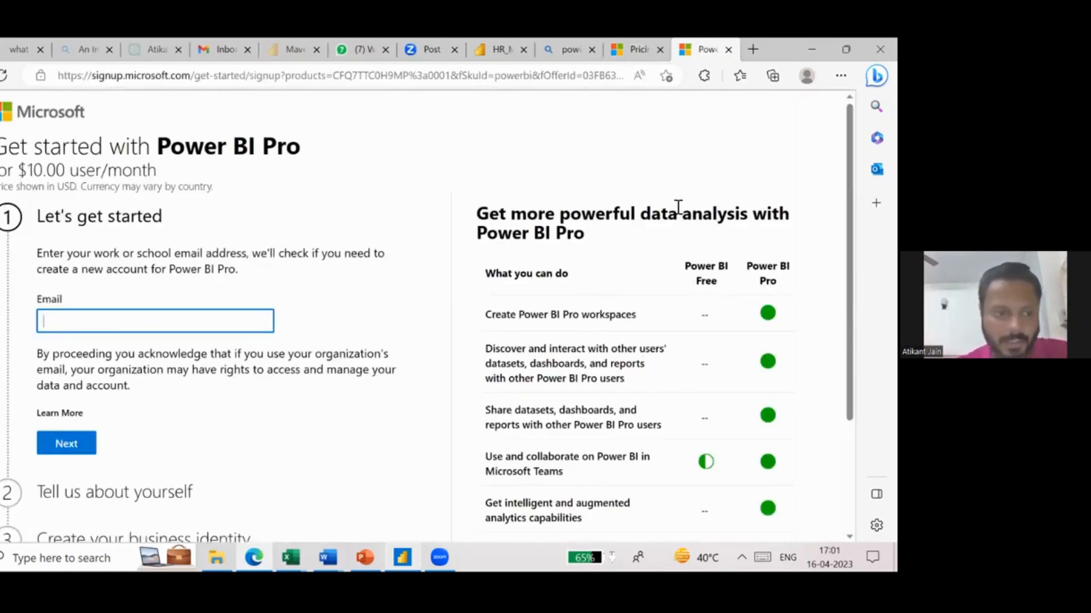
pyautogui.scroll(-3, 424, 334)
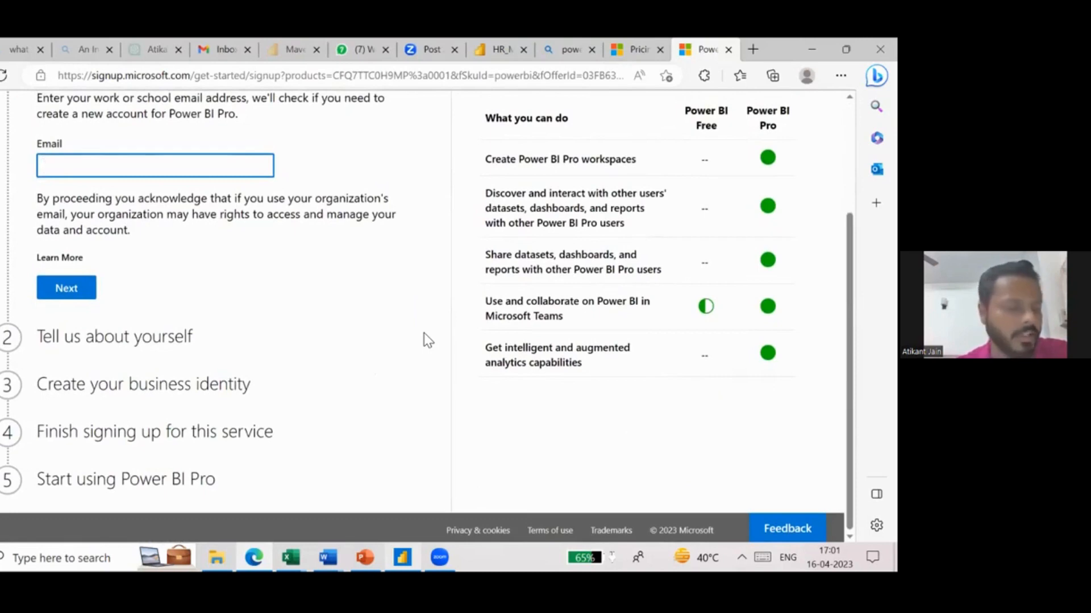
# - Switch to the HR_MerritLearning report in Power BI Desktop and close the publishing dialog
pyautogui.scroll(3, 424, 333)
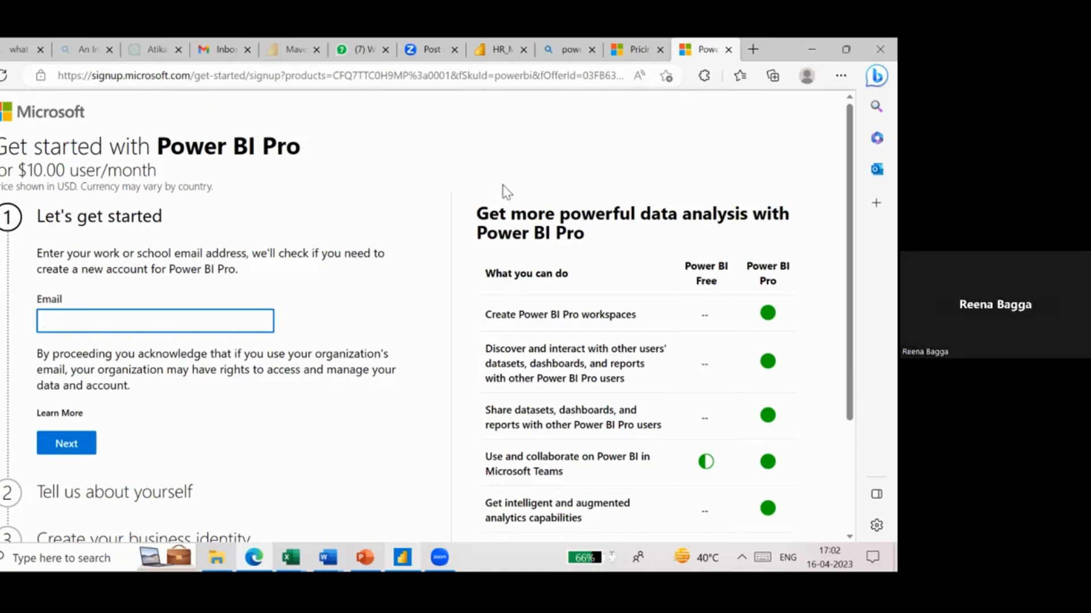
pyautogui.click(403, 557)
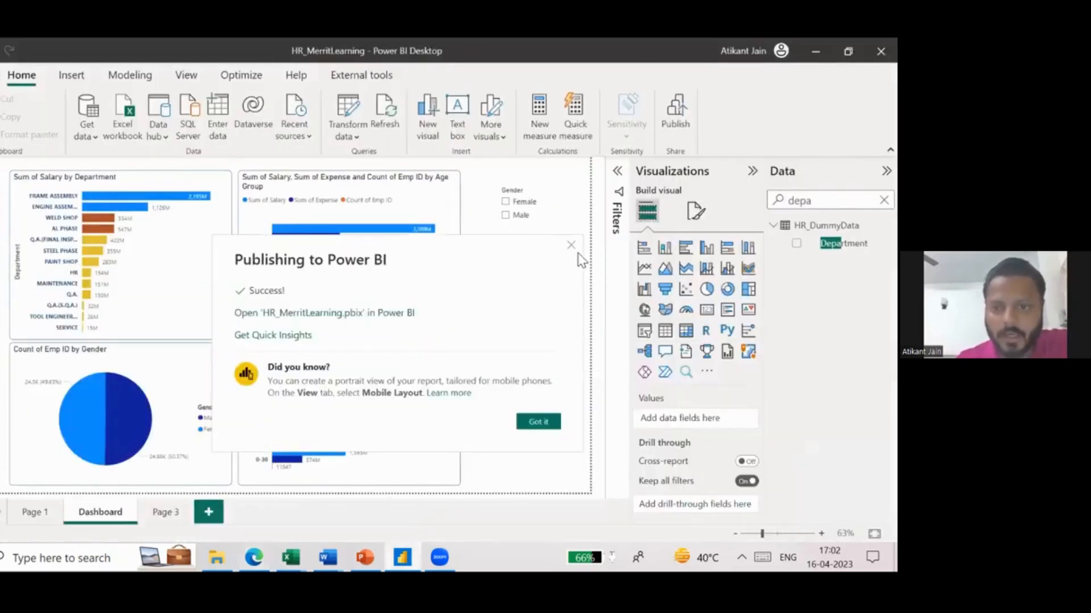
pyautogui.click(572, 246)
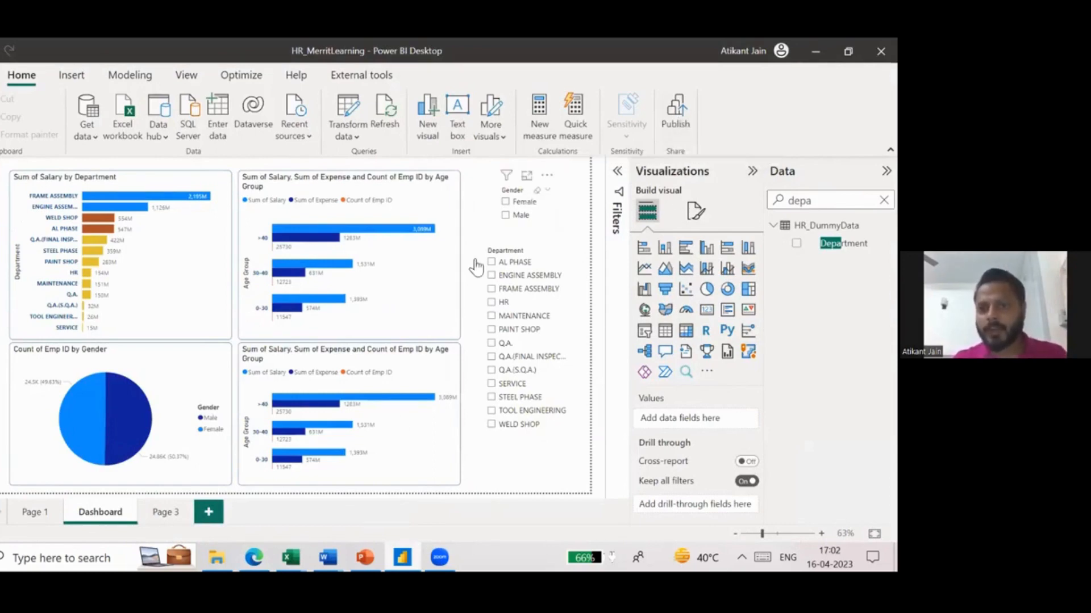
# - Switch to the browser, revisit the Power BI pricing page and licence search results, and return to the HR dashboard in Power BI Desktop
pyautogui.hotkey('alt', 'Tab')
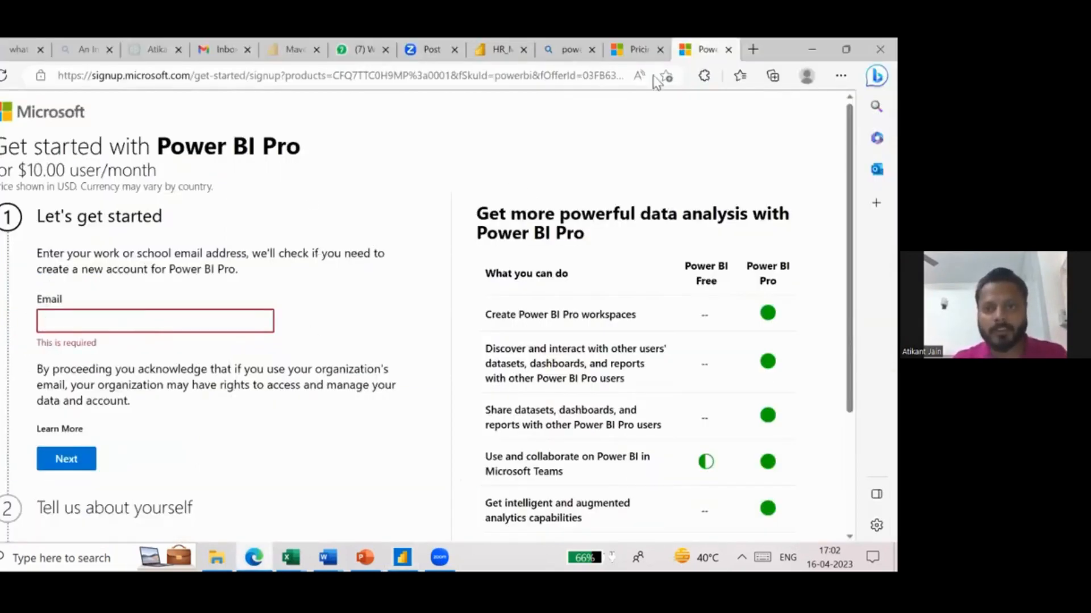
pyautogui.click(644, 60)
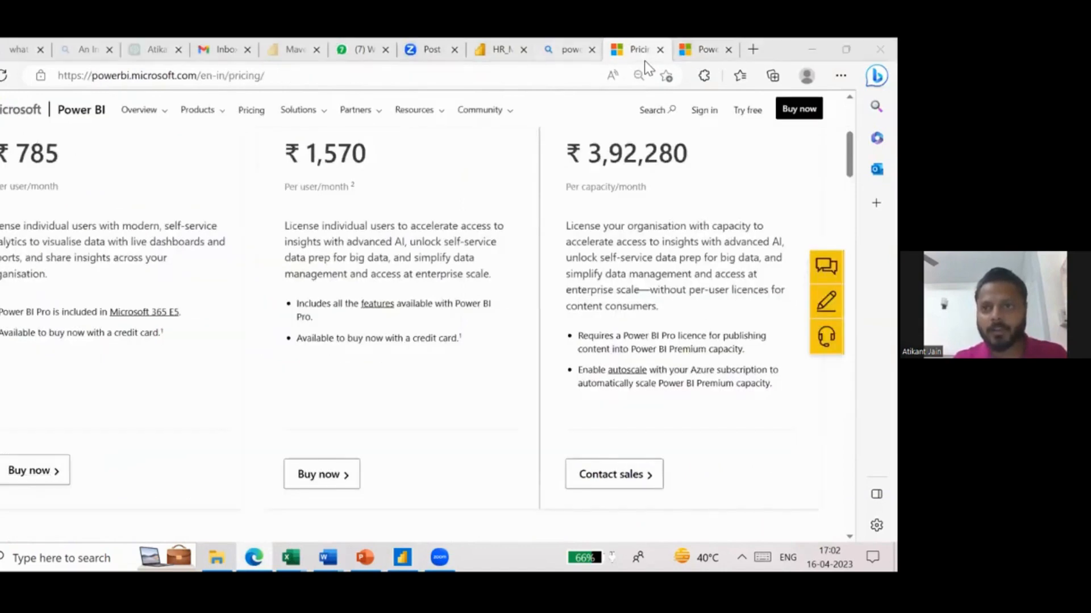
pyautogui.click(565, 49)
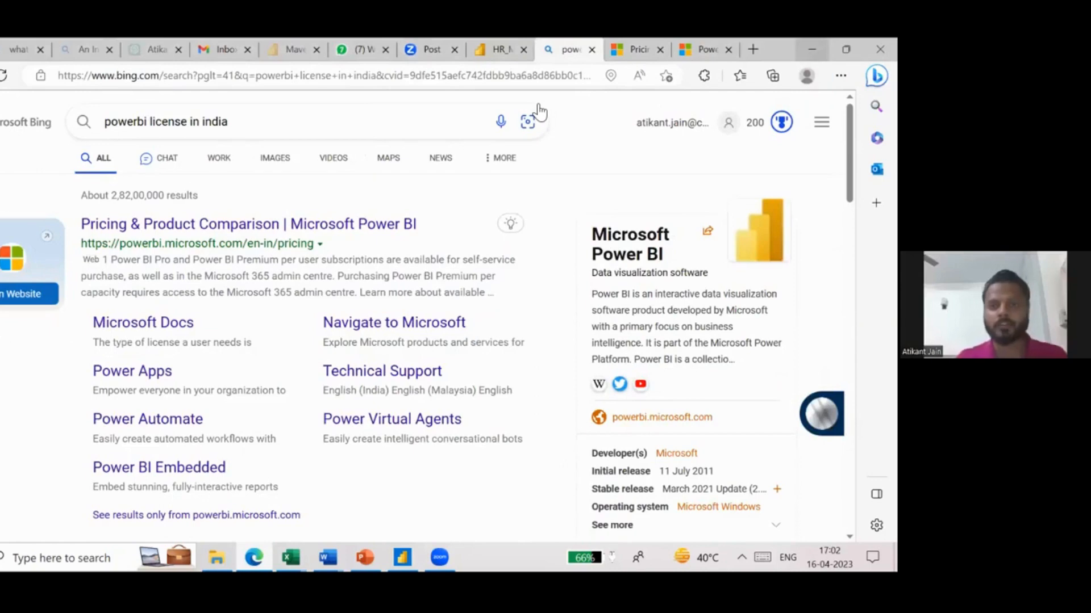
pyautogui.click(812, 50)
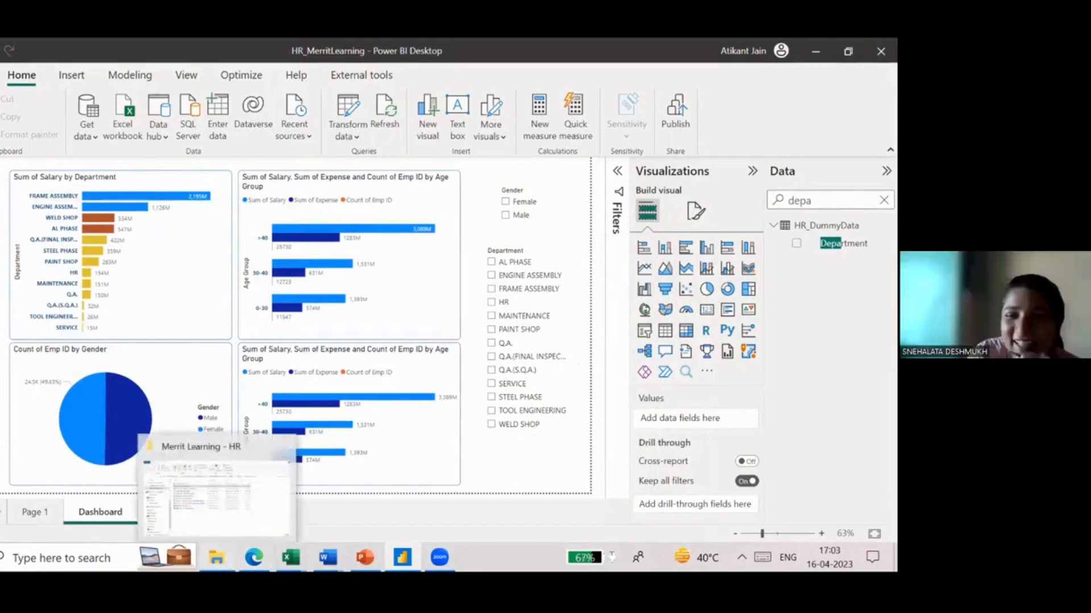
# - Open the exported HR_MerritLearning.pdf from the Downloads folder in File Explorer and examine its dashboard page up close
pyautogui.click(216, 557)
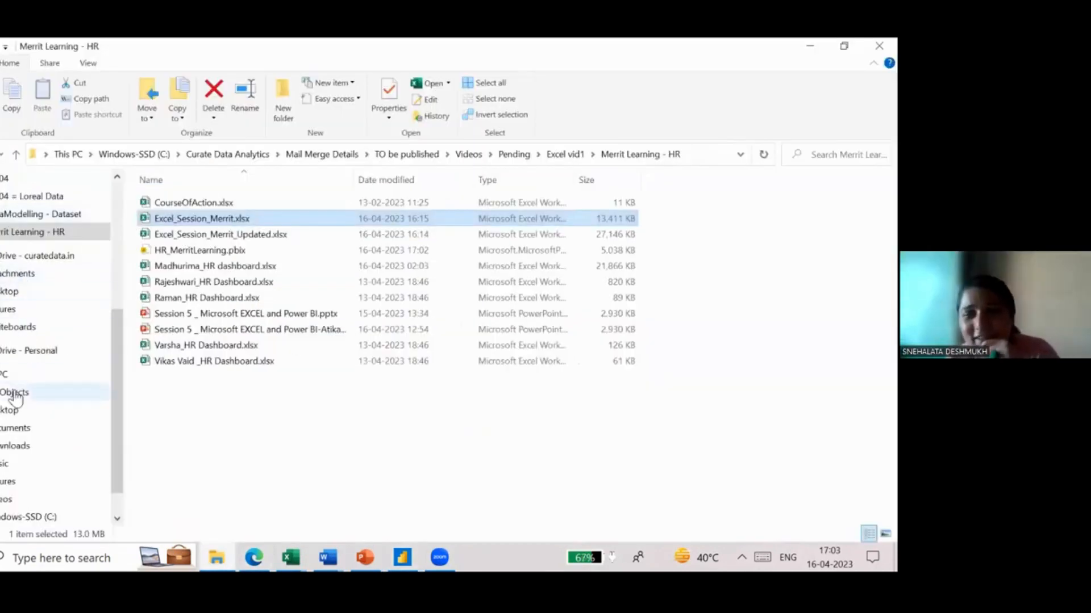
pyautogui.click(30, 441)
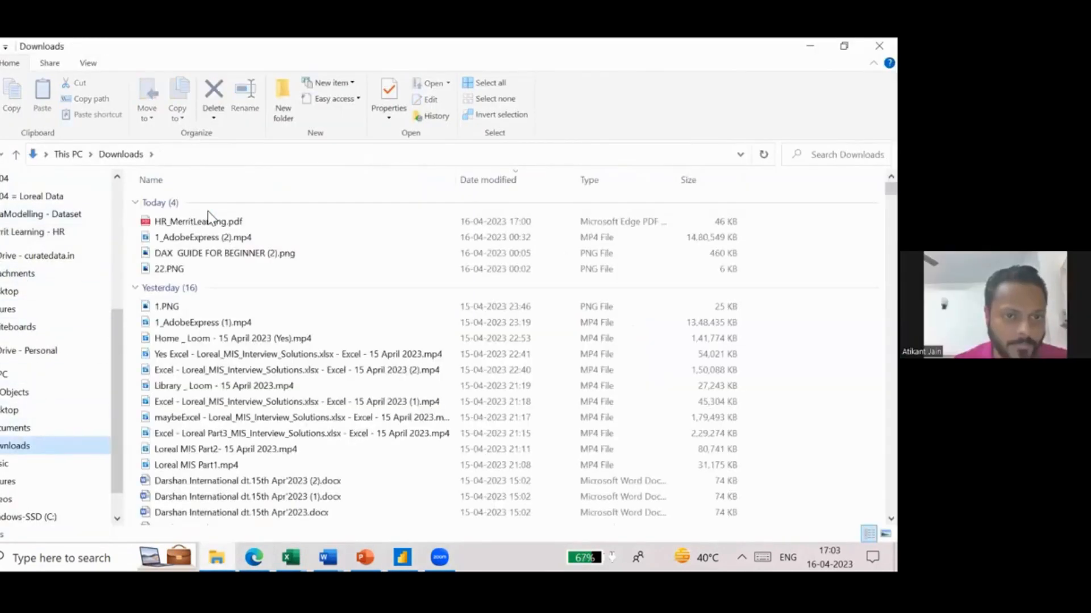
pyautogui.doubleClick(217, 221)
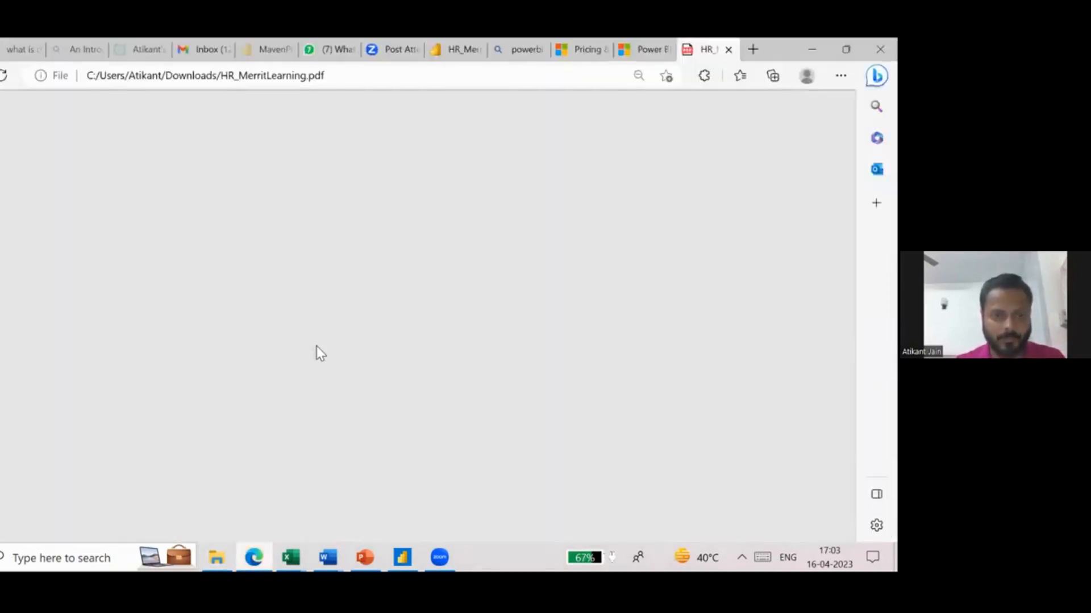
pyautogui.scroll(-5, 259, 403)
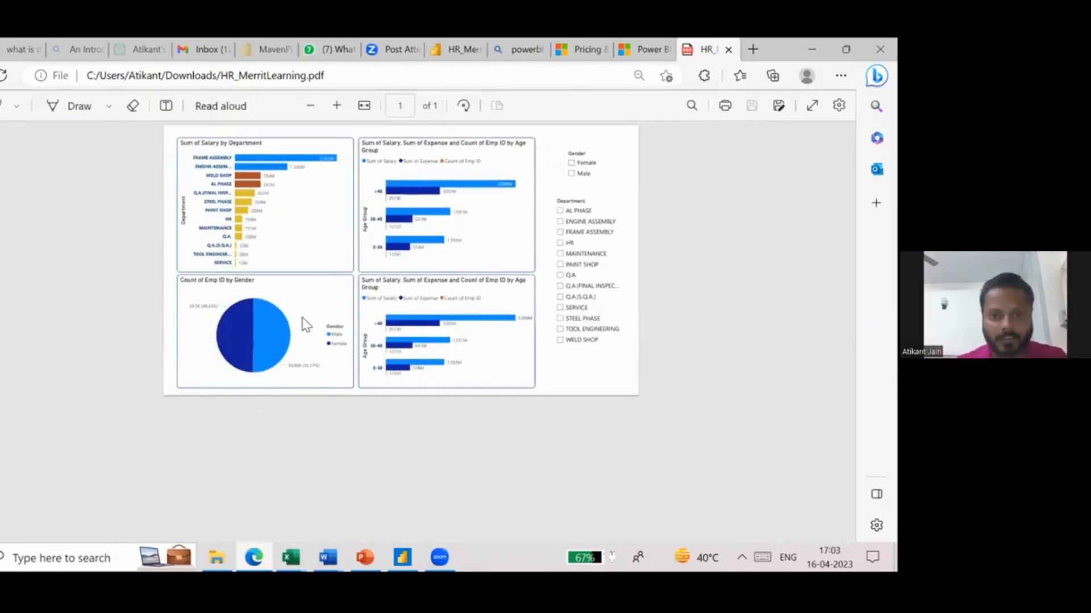
pyautogui.scroll(6, 305, 324)
pyautogui.scroll(-4, 306, 324)
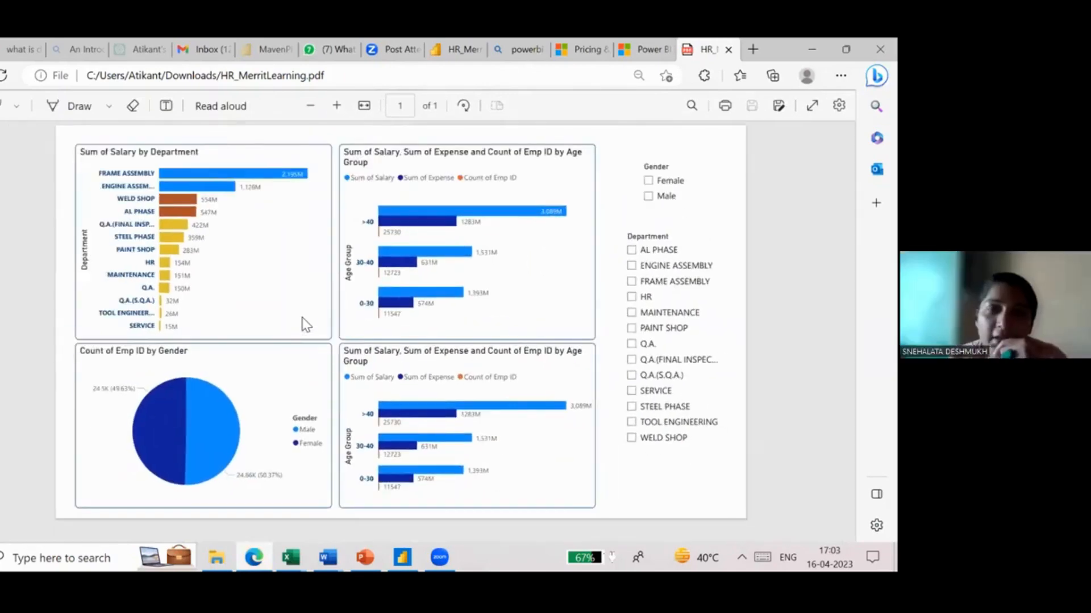
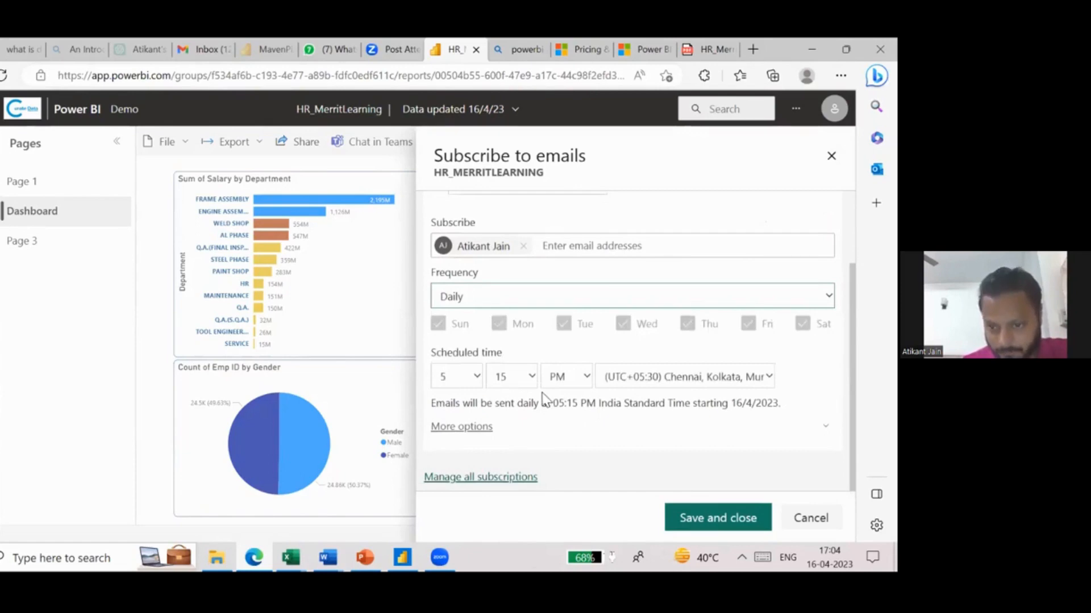
# - Expand the email subscription's additional options and set the subject to "HR Analytics Daily Report"
pyautogui.click(457, 428)
pyautogui.scroll(-2, 517, 421)
pyautogui.scroll(-1, 517, 422)
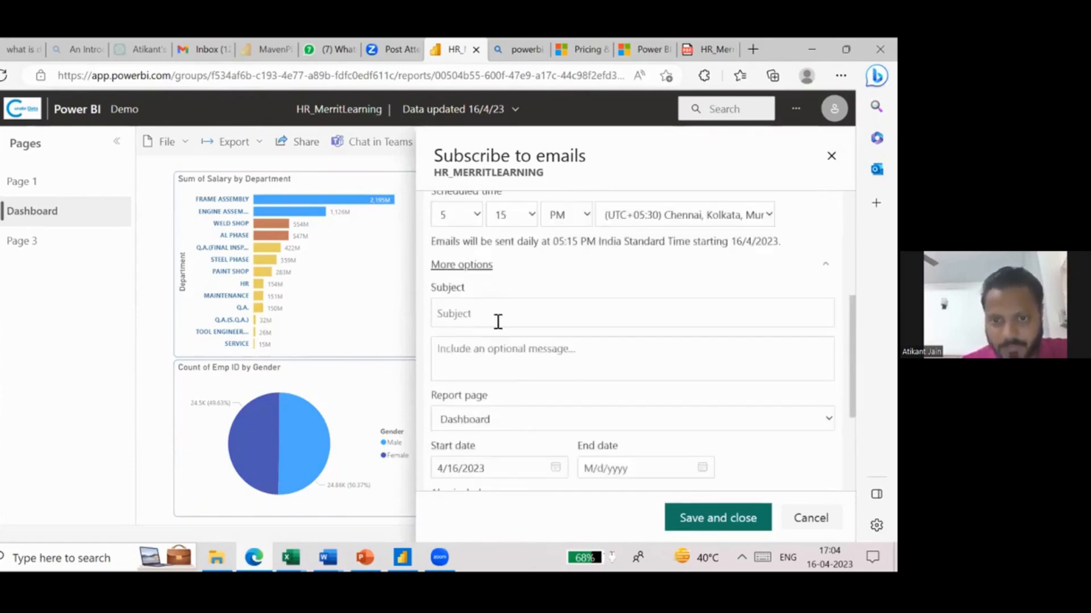
pyautogui.click(498, 319)
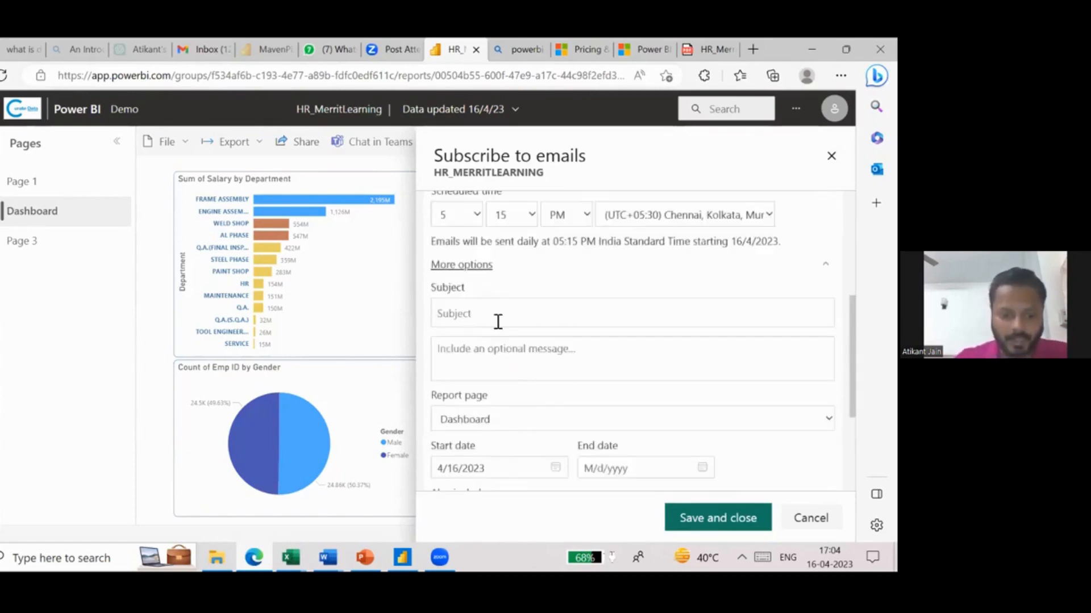
pyautogui.write('HR Analytic')
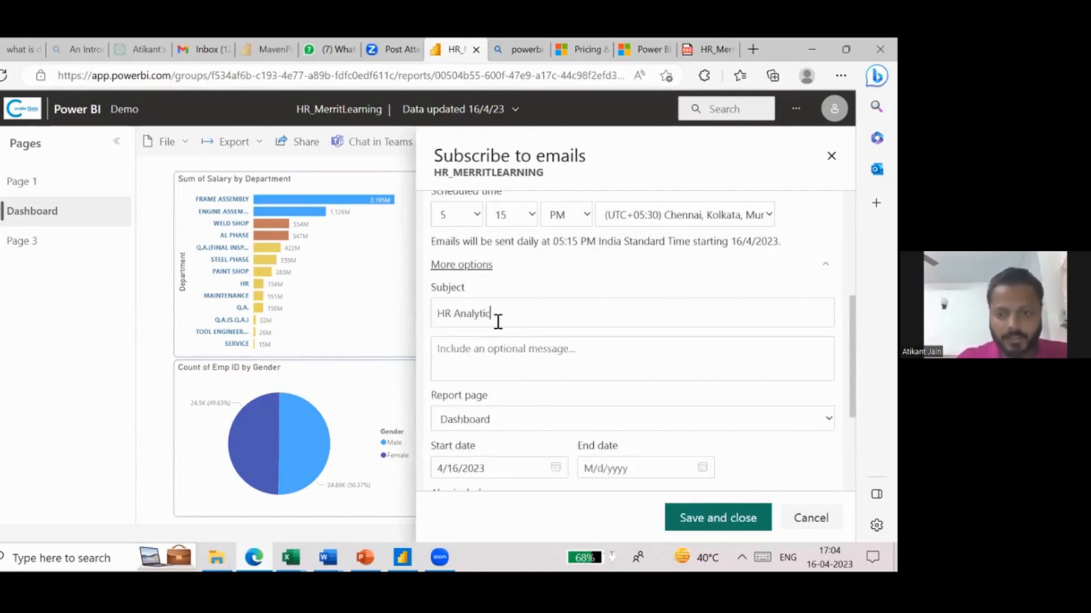
pyautogui.write('s Daily Report')
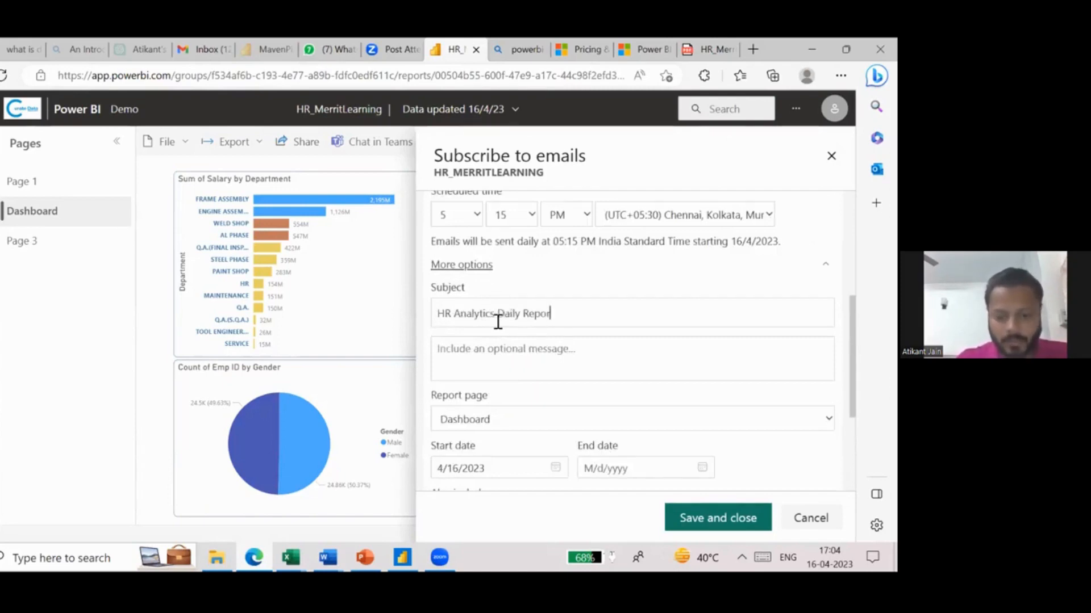
# - Add the subscription message "This Dashboard will show me Department wise Salary & Expenses."
pyautogui.click(526, 358)
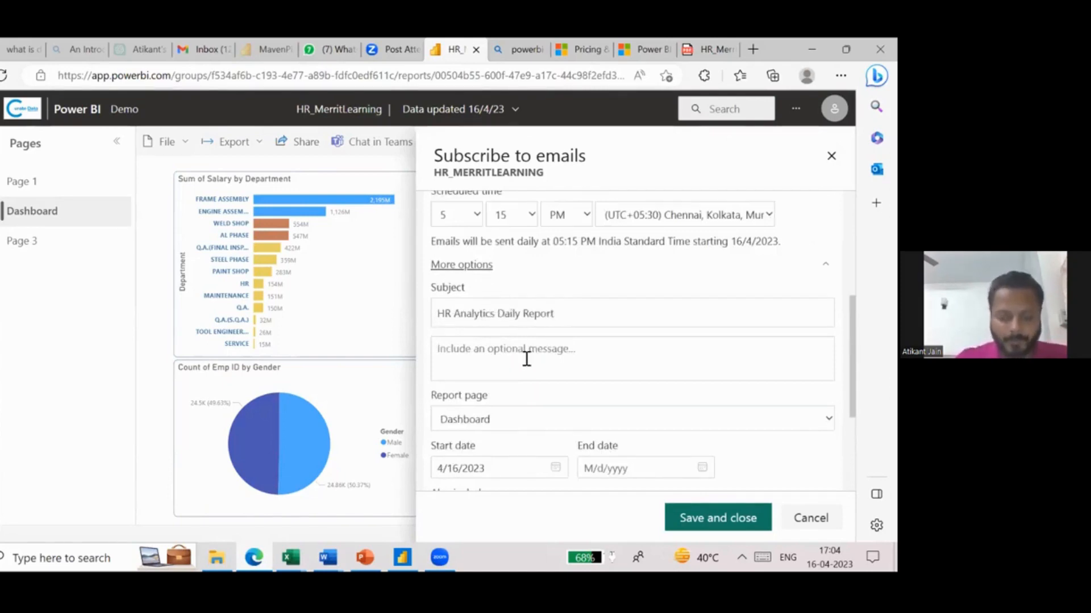
pyautogui.write('This ')
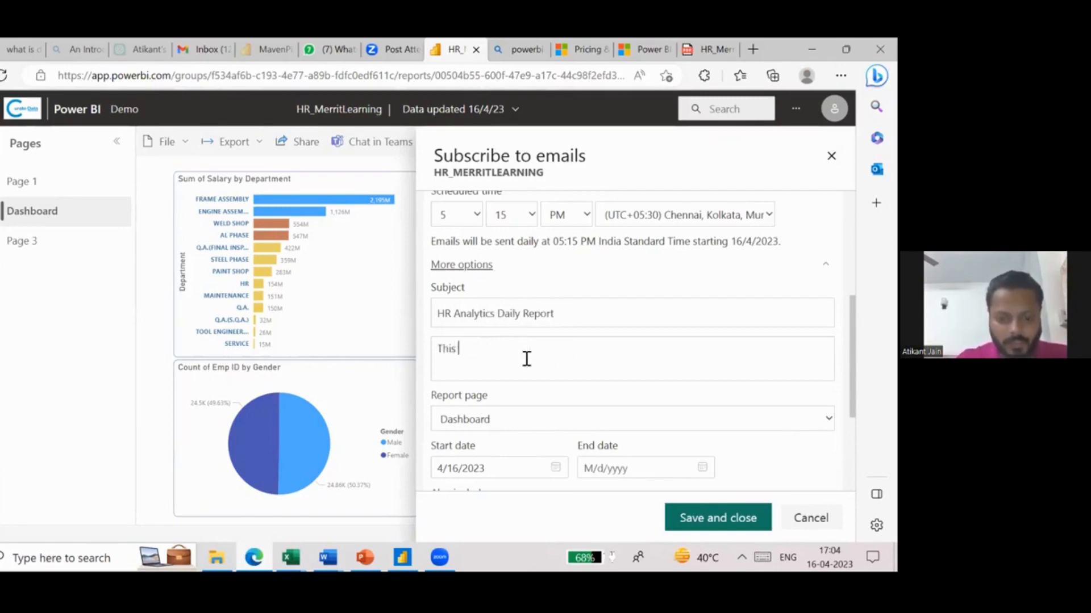
pyautogui.write('Dashboard will')
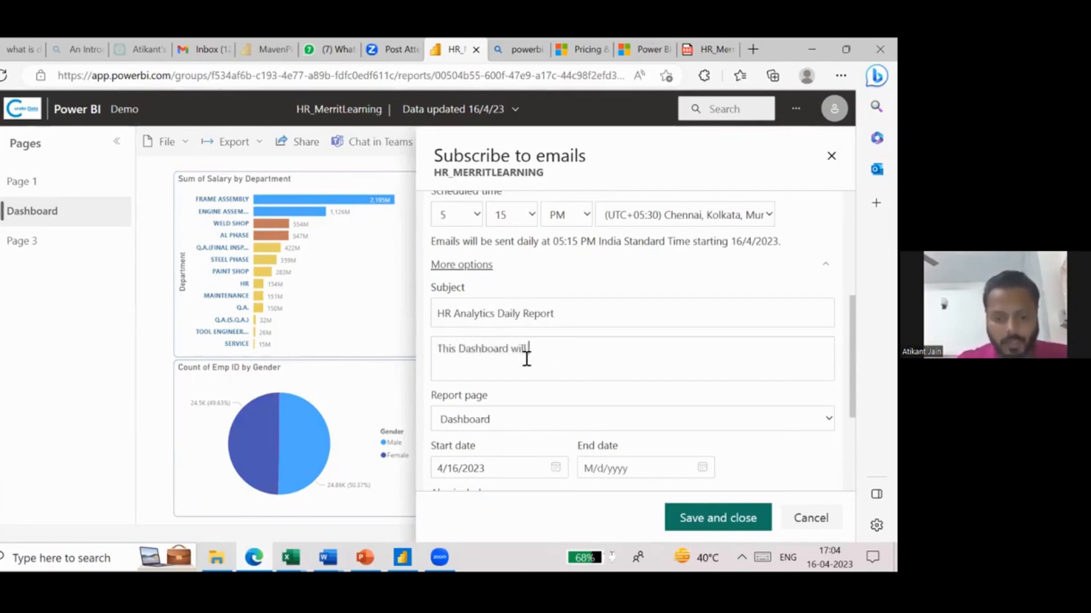
pyautogui.write(' show me ')
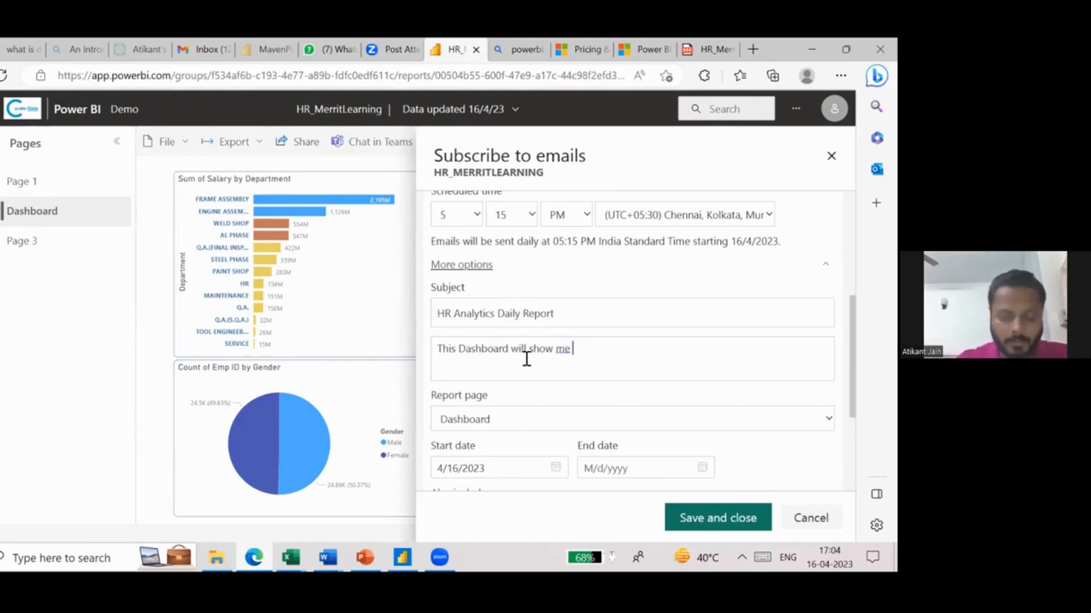
pyautogui.write('Department wis')
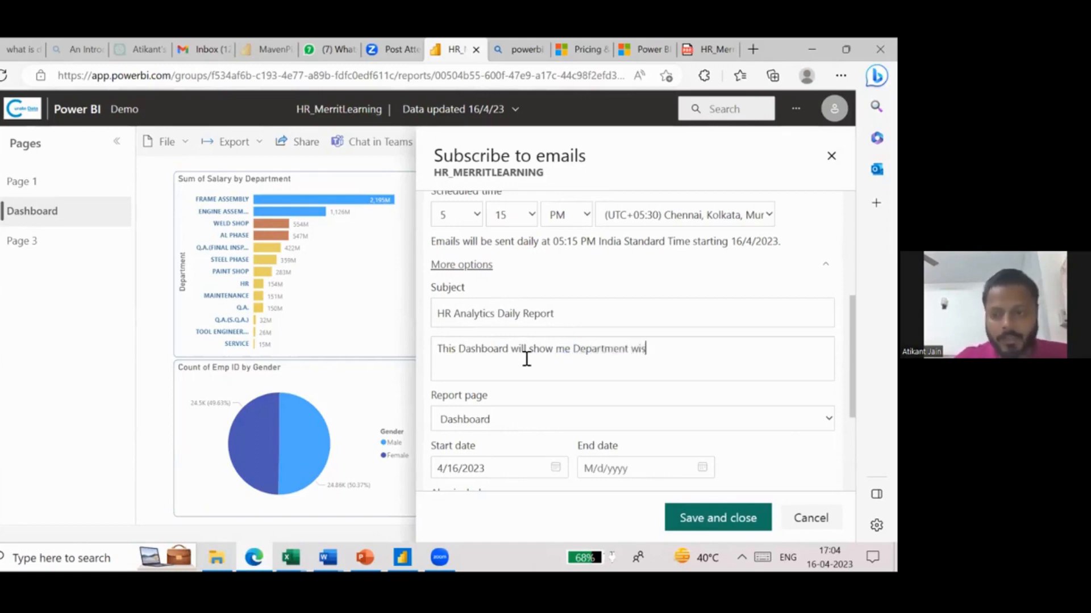
pyautogui.write('e Salary & Ex')
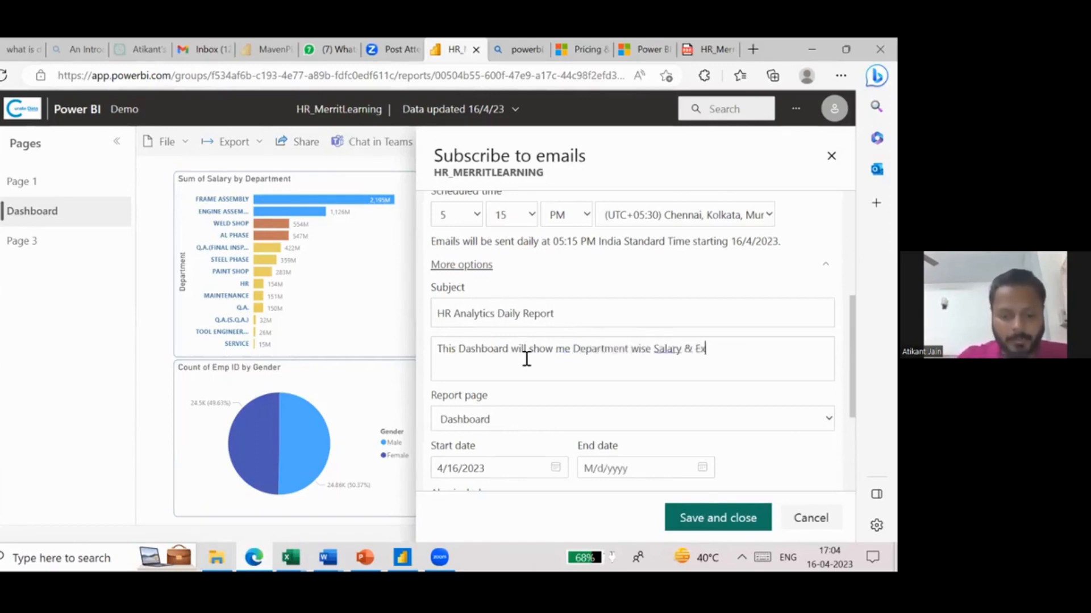
pyautogui.write('penses.')
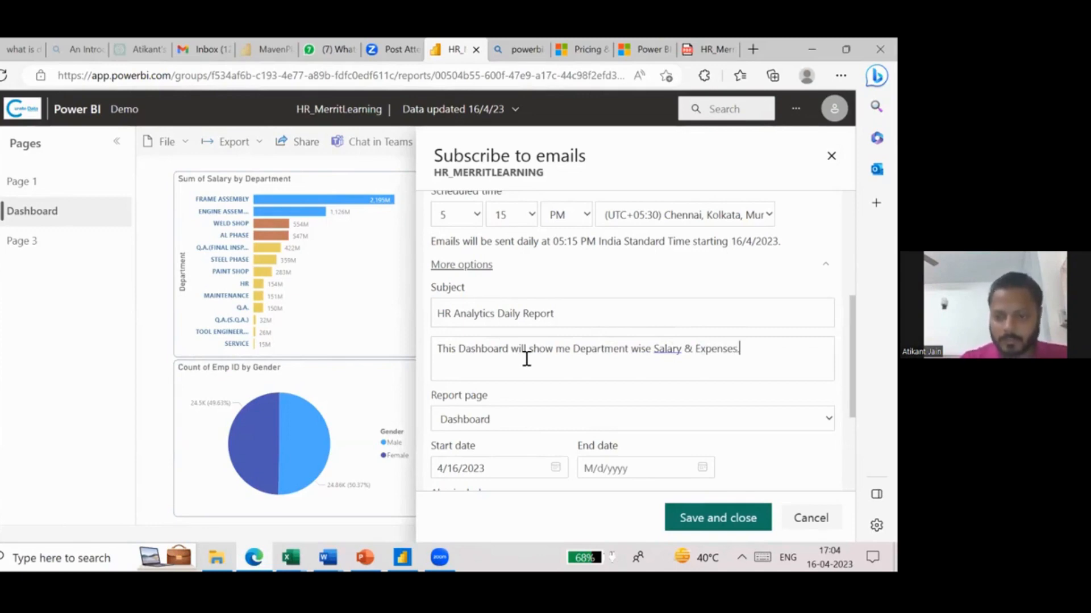
# - Include the full report as a PDF attachment in the subscription and save it
pyautogui.scroll(-1, 555, 418)
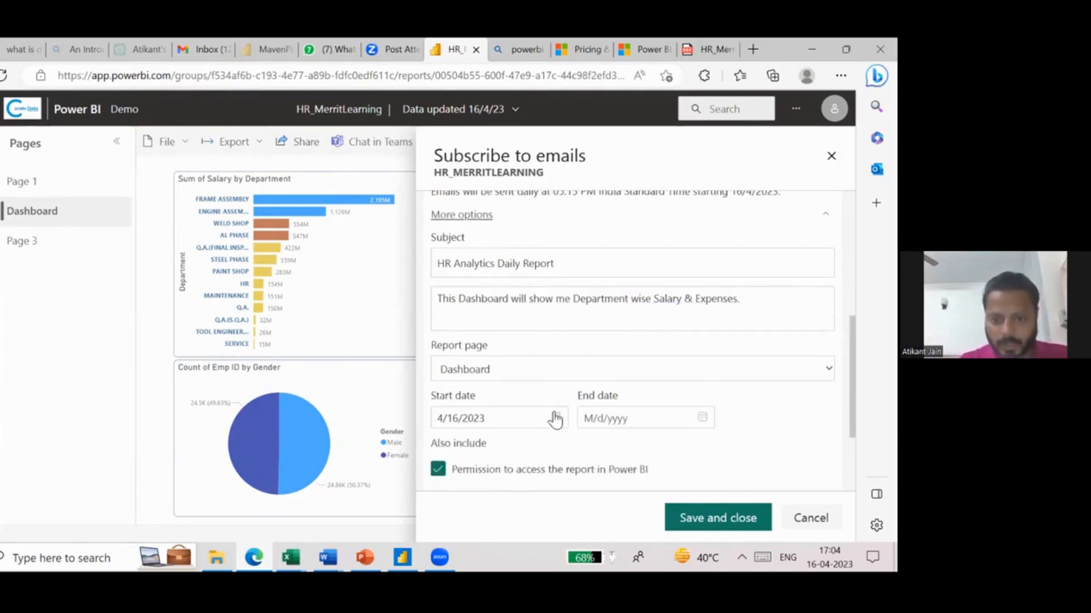
pyautogui.scroll(-2, 472, 394)
pyautogui.scroll(-1, 461, 372)
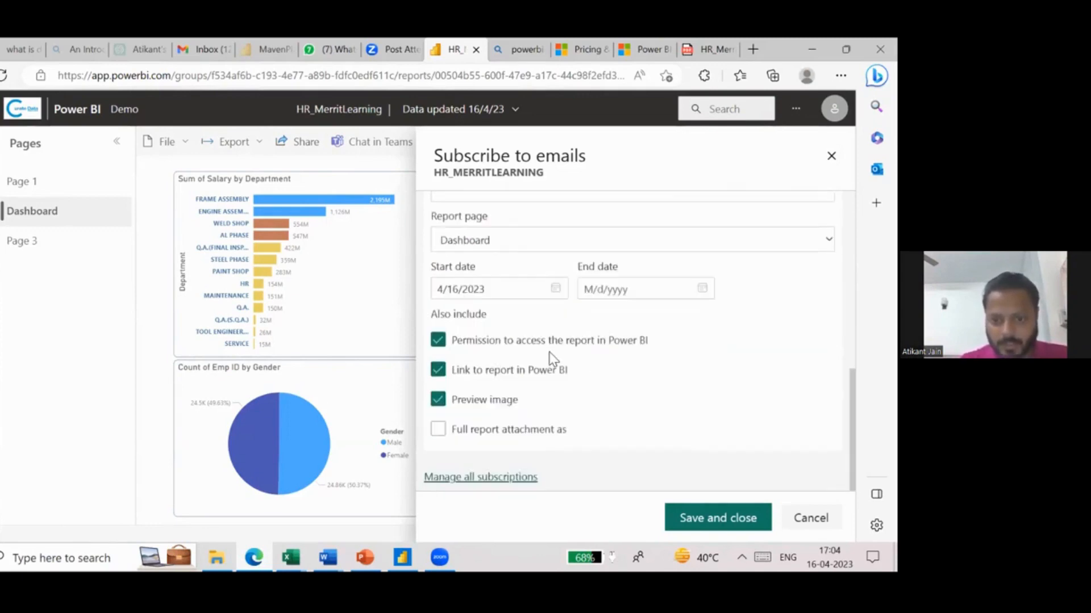
pyautogui.click(438, 429)
pyautogui.scroll(-1, 565, 405)
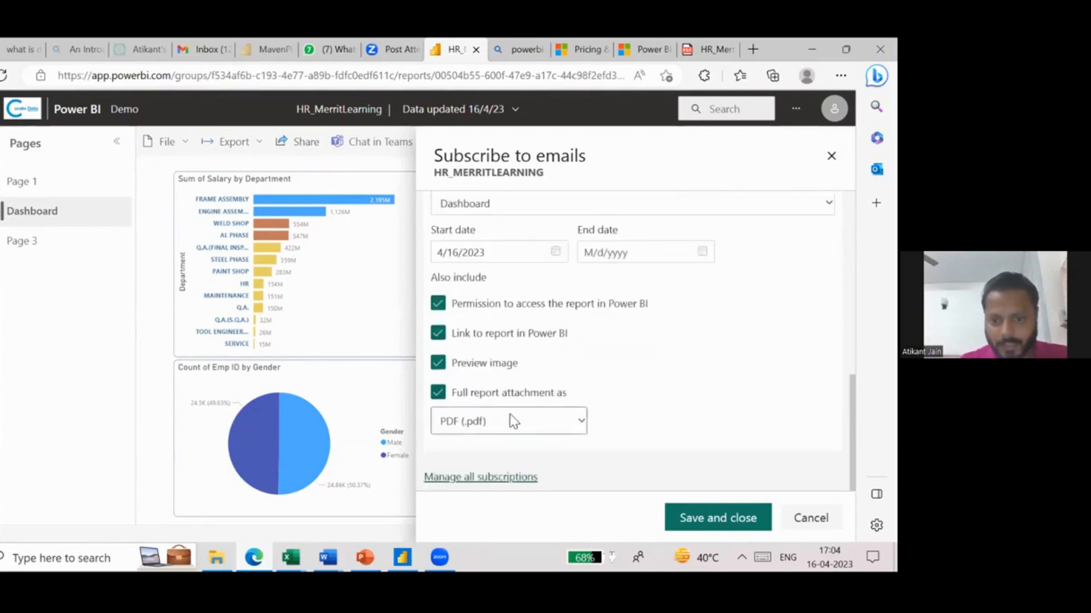
pyautogui.click(509, 417)
pyautogui.click(509, 417)
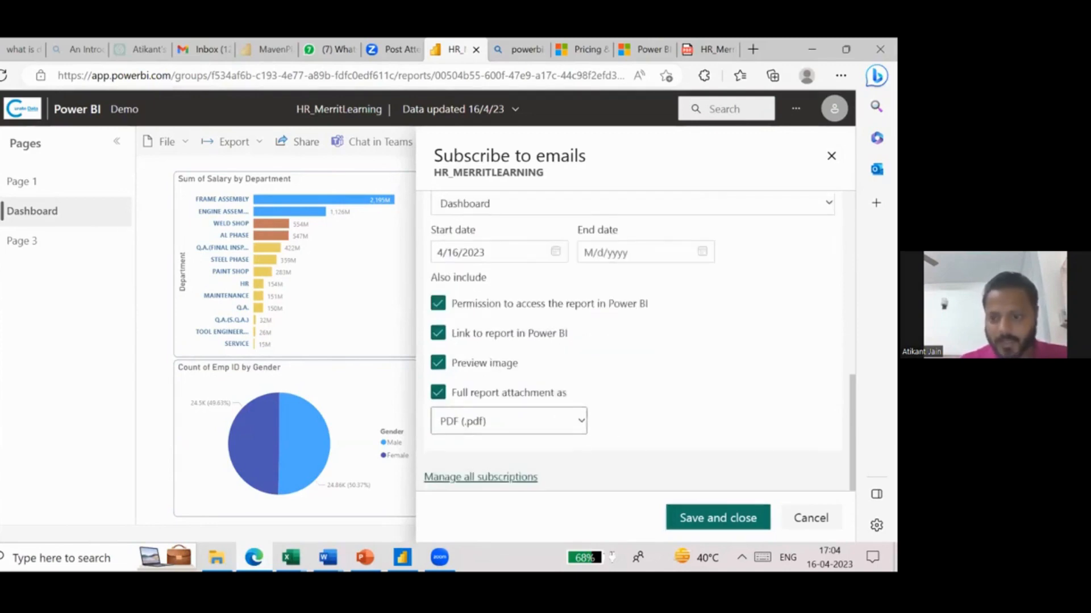
pyautogui.click(671, 517)
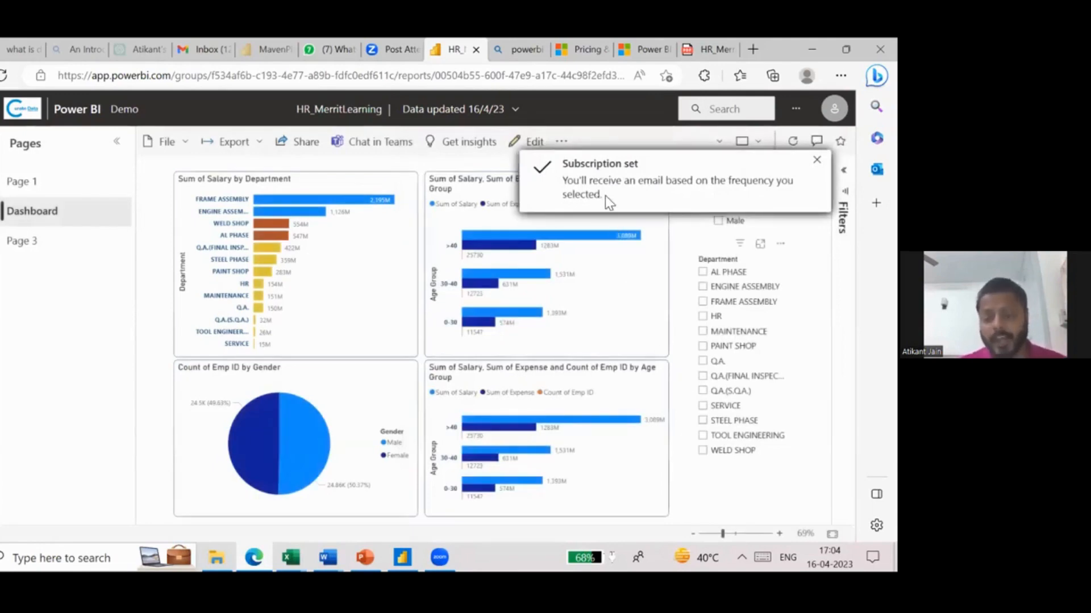
# - Check the current time on the system clock, and close the calendar
pyautogui.click(829, 557)
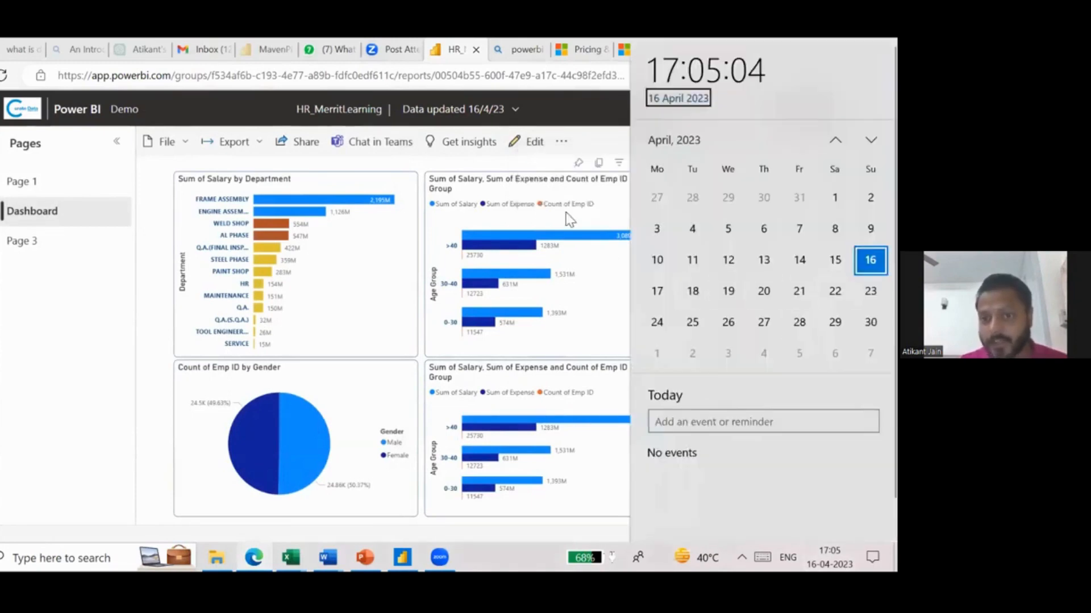
pyautogui.click(519, 172)
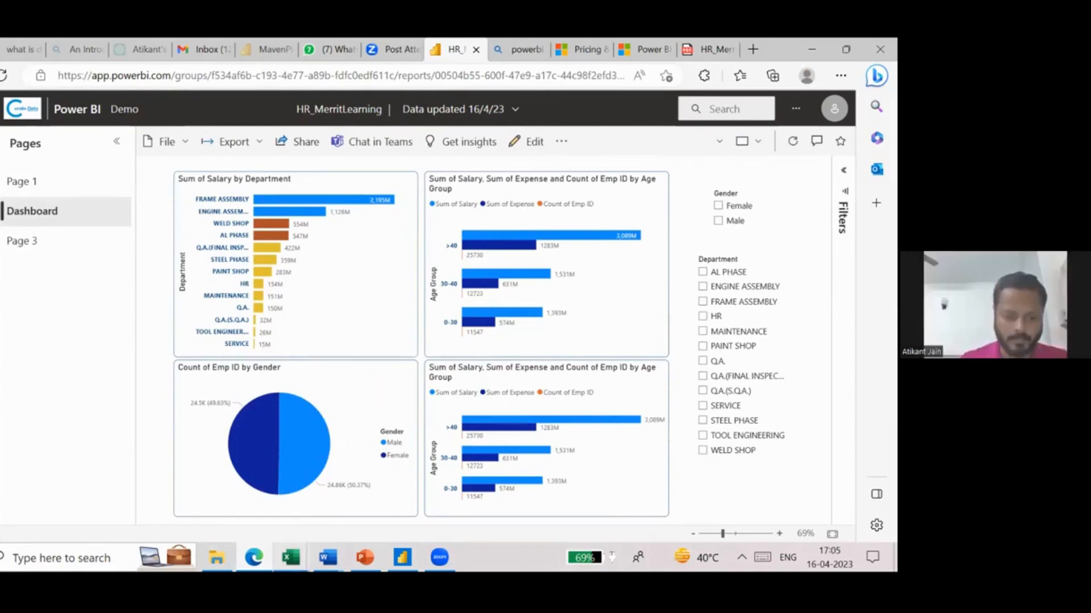
# - Switch to Excel_Session_Merrit.xlsx in Excel and go to the first empty row below the E Mail data on the HR_DummyData sheet
pyautogui.click(291, 557)
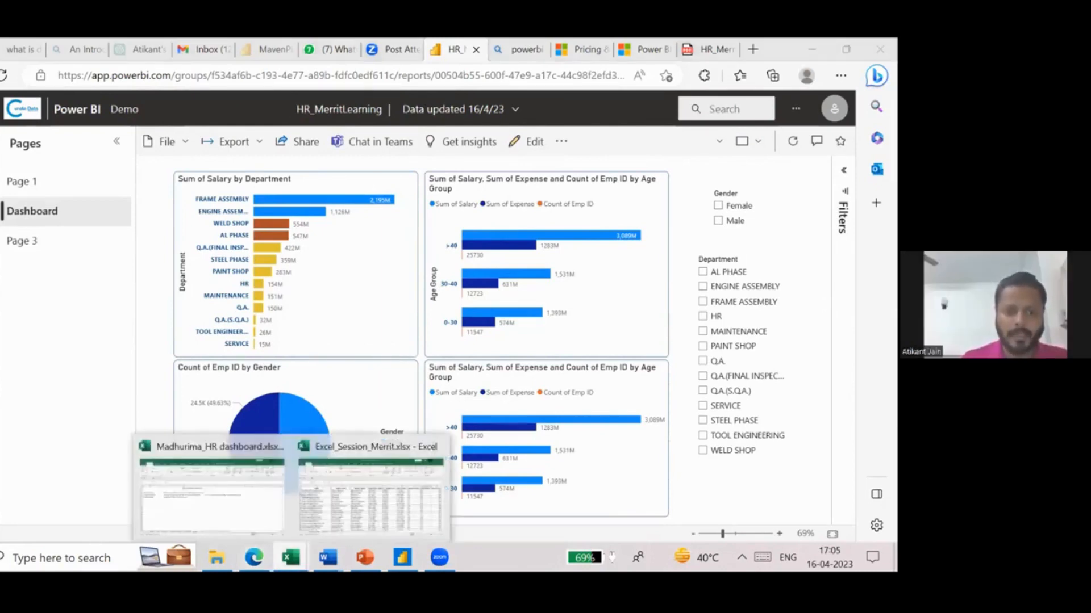
pyautogui.click(332, 518)
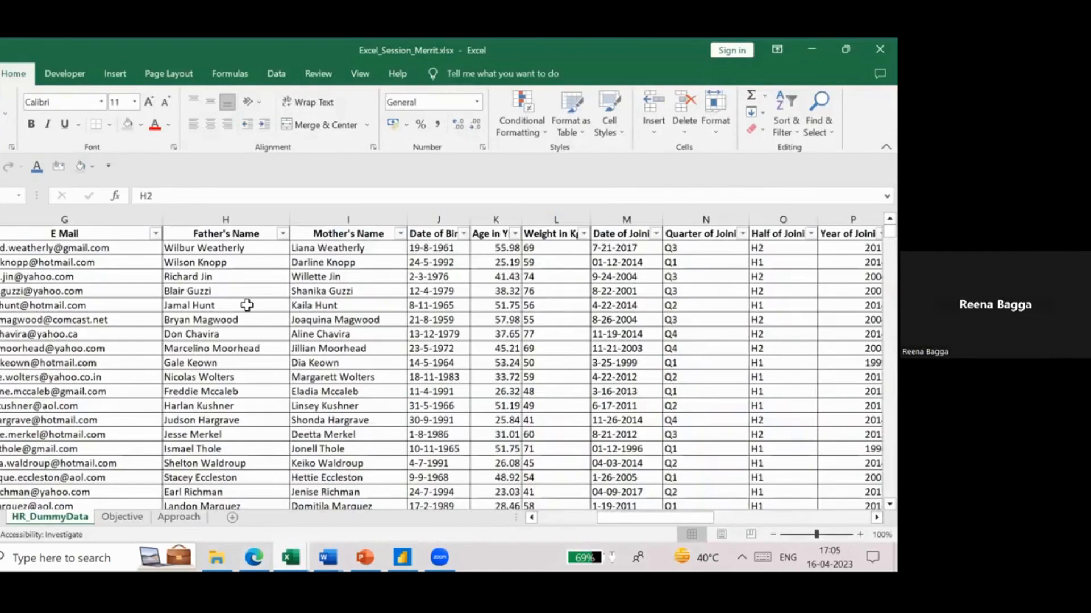
pyautogui.click(246, 306)
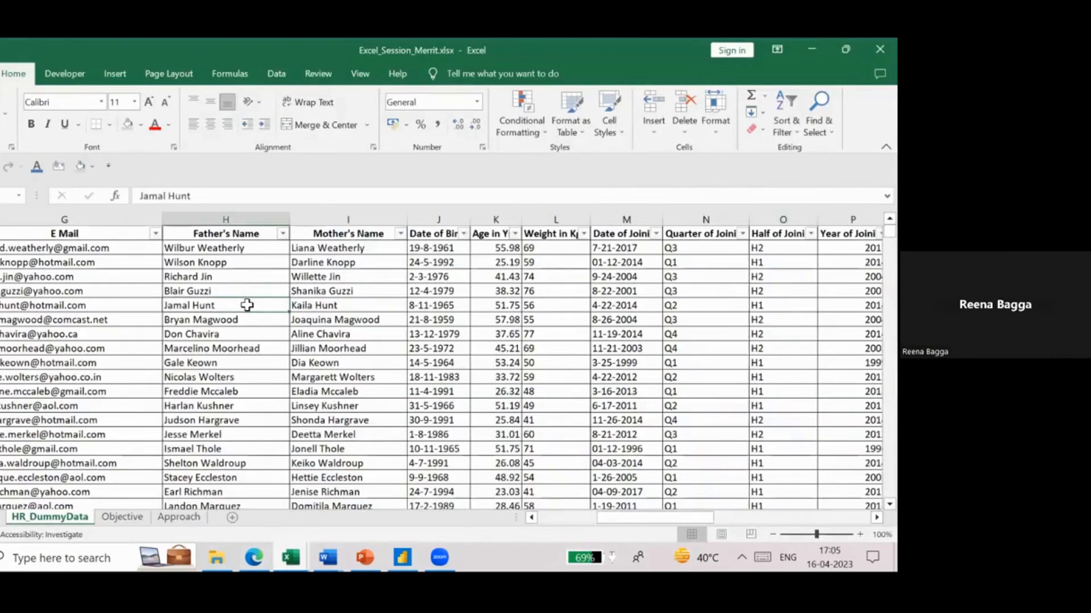
pyautogui.scroll(-4, 247, 305)
pyautogui.click(104, 392)
pyautogui.hotkey('ctrl', 'shift', 'Down')
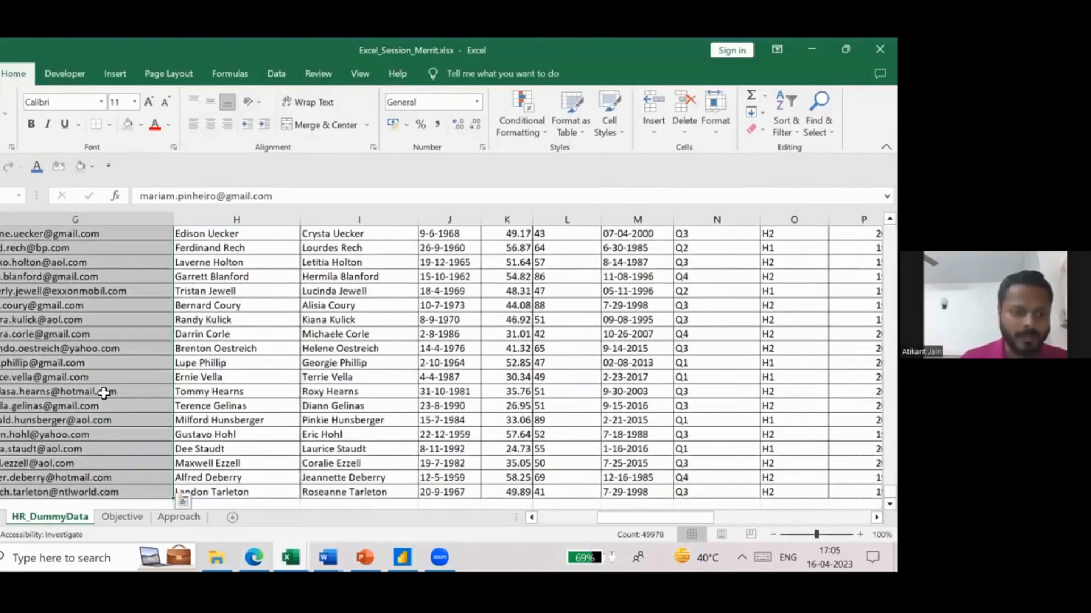
pyautogui.scroll(-1, 63, 403)
pyautogui.click(44, 407)
pyautogui.press('Down')
pyautogui.press('Down')
pyautogui.press('Down')
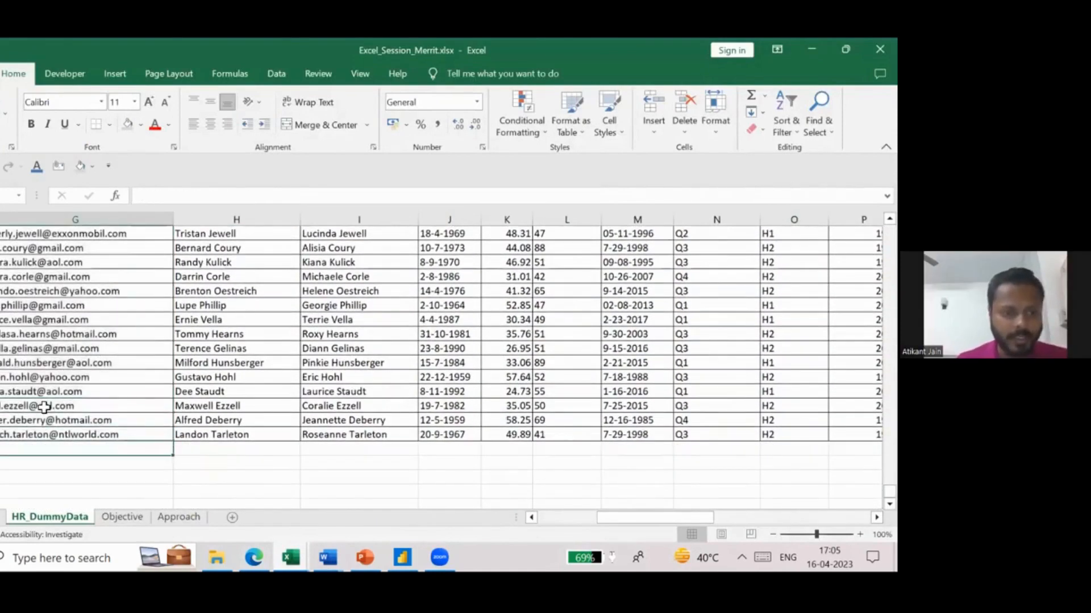
# - Enter the dummy values "kdvhlkj" under E Mail and "kjbdv`dfbfd" under Father's Name in the new row, and save the workbook
pyautogui.doubleClick(13, 449)
pyautogui.write('kjdvalk')
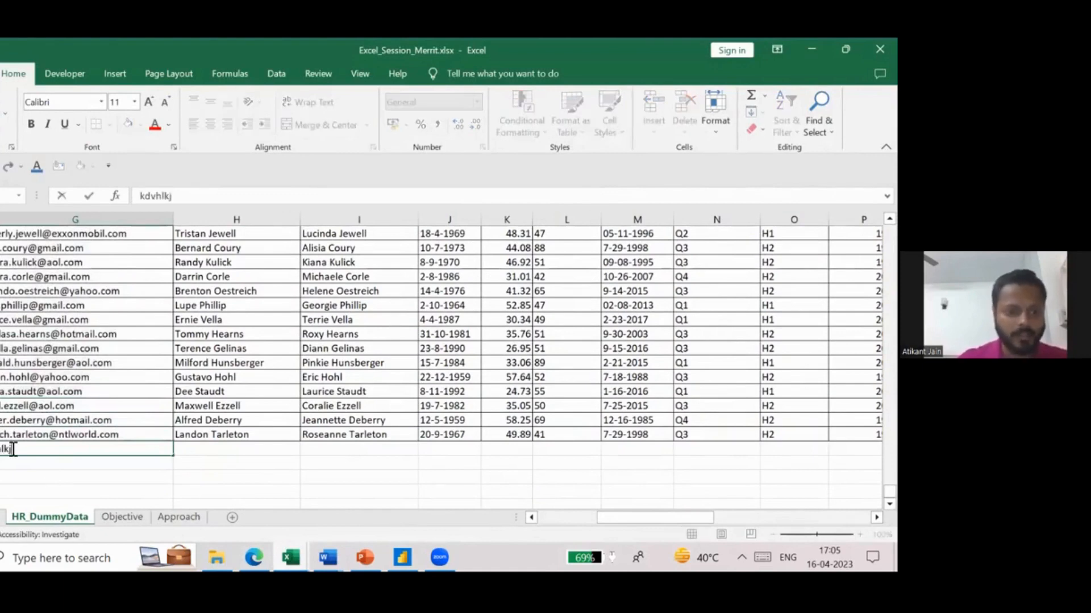
pyautogui.press('Tab')
pyautogui.write('kjbdv`dfbfd')
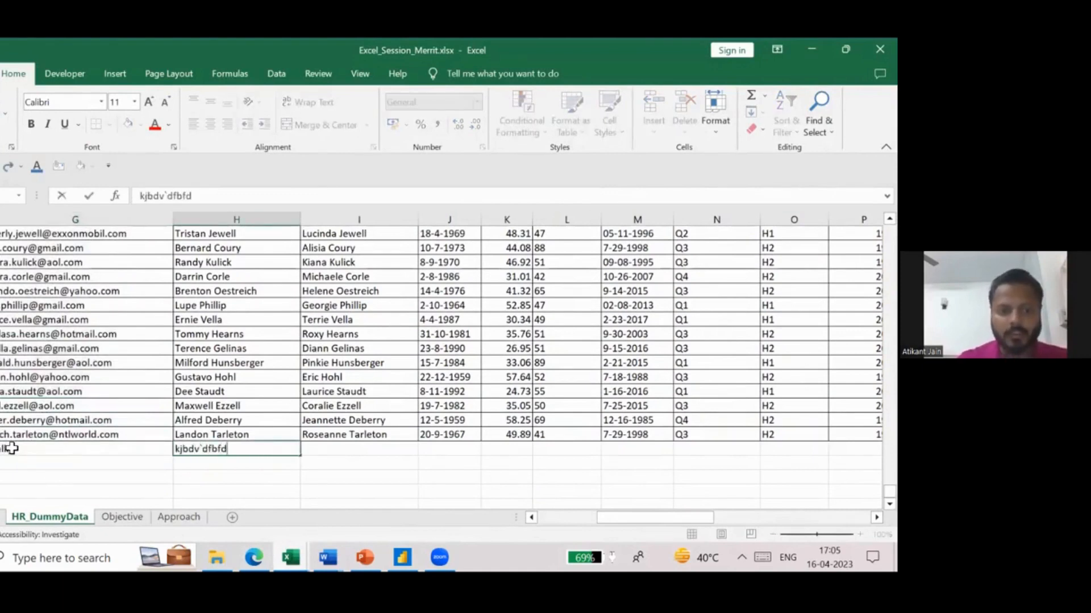
pyautogui.click(12, 448)
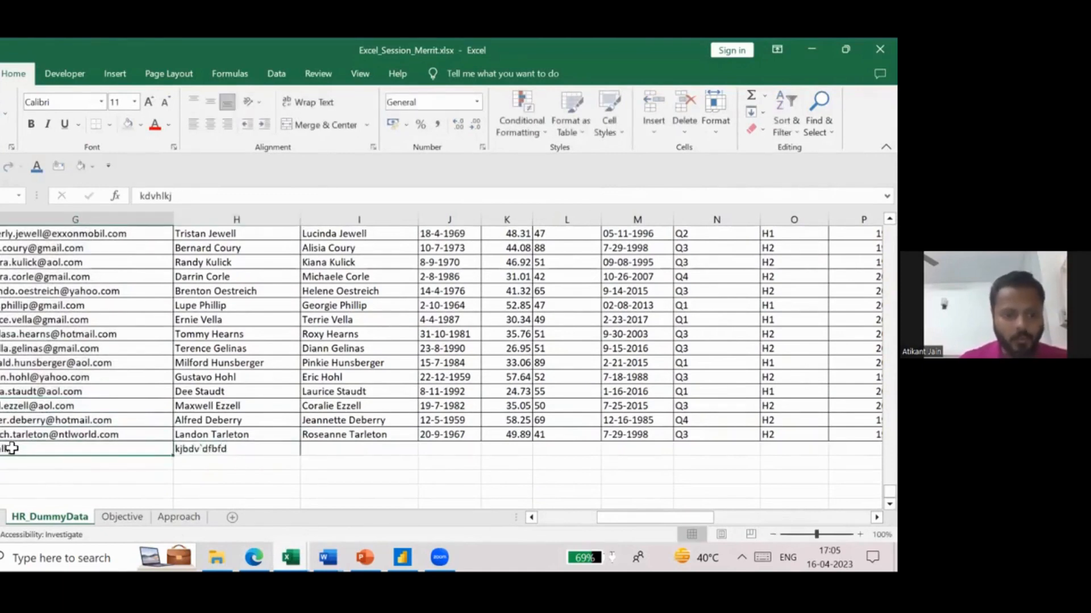
pyautogui.hotkey('ctrl', 's')
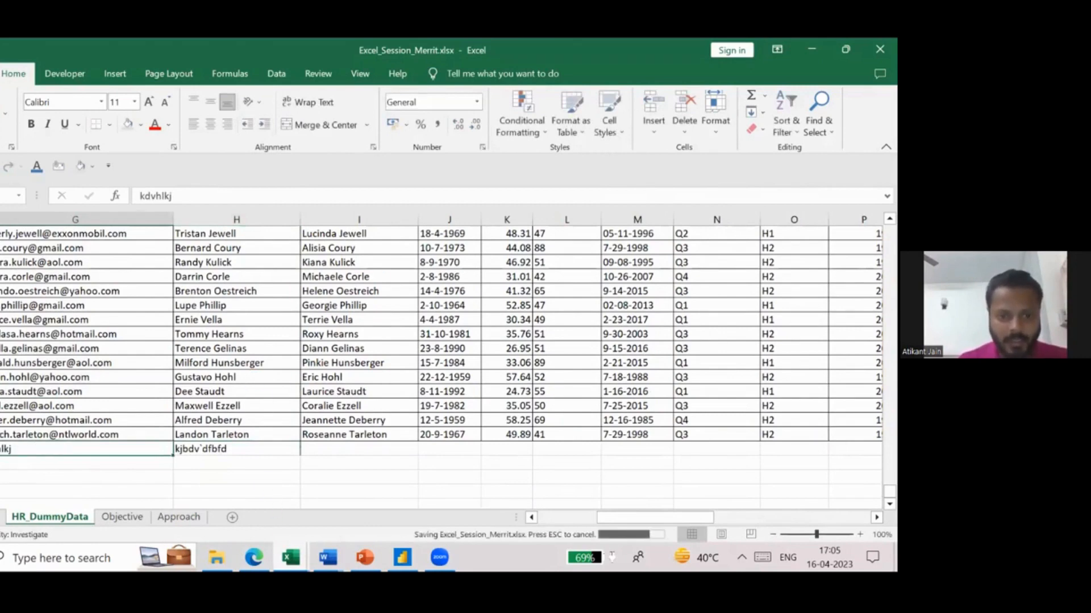
# - Return to Power BI in the browser and open the HR_MerritLearning dataset's settings from the Demo workspace's datasets and dataflows
pyautogui.click(254, 557)
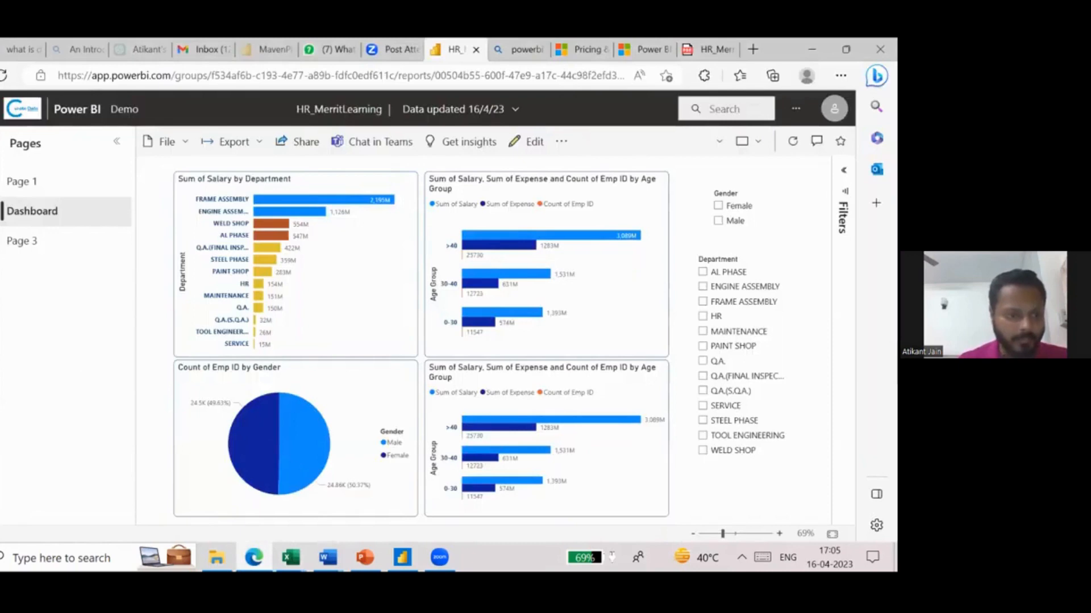
pyautogui.hotkey('alt', 'Left')
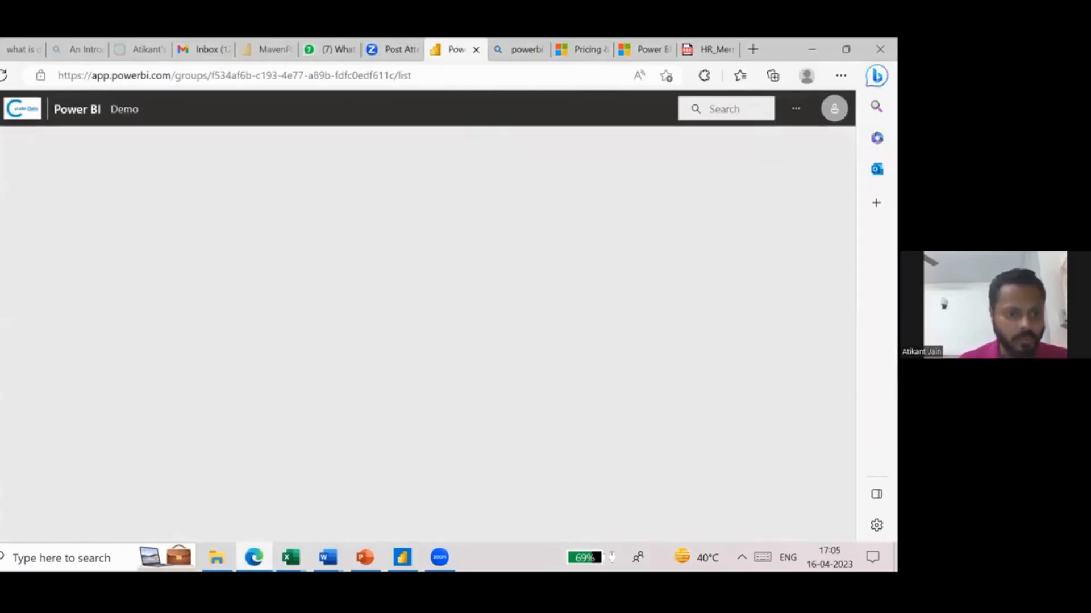
pyautogui.click(142, 286)
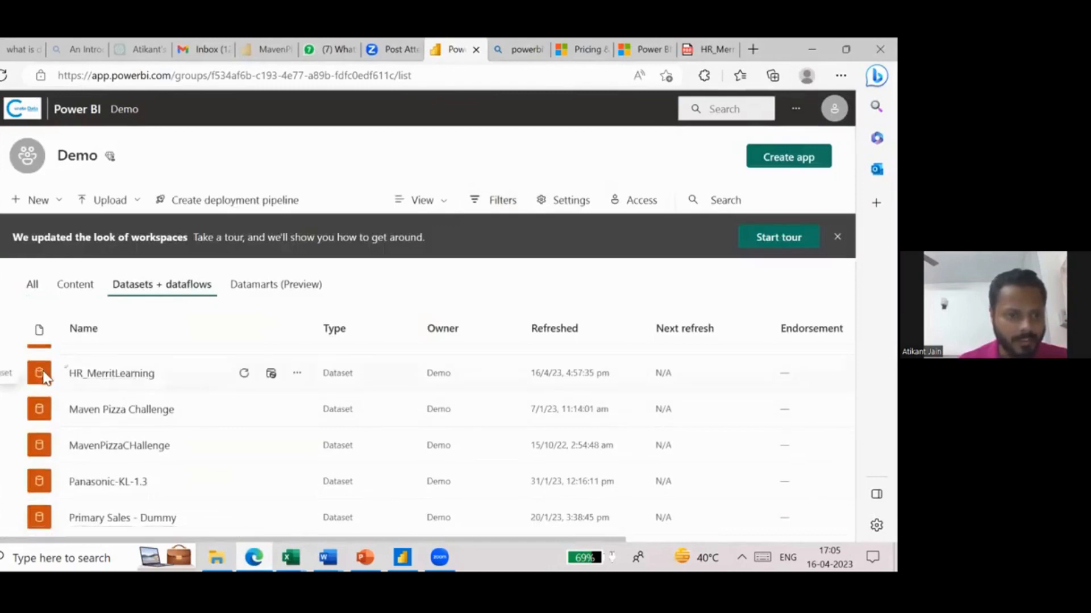
pyautogui.click(297, 377)
pyautogui.click(312, 319)
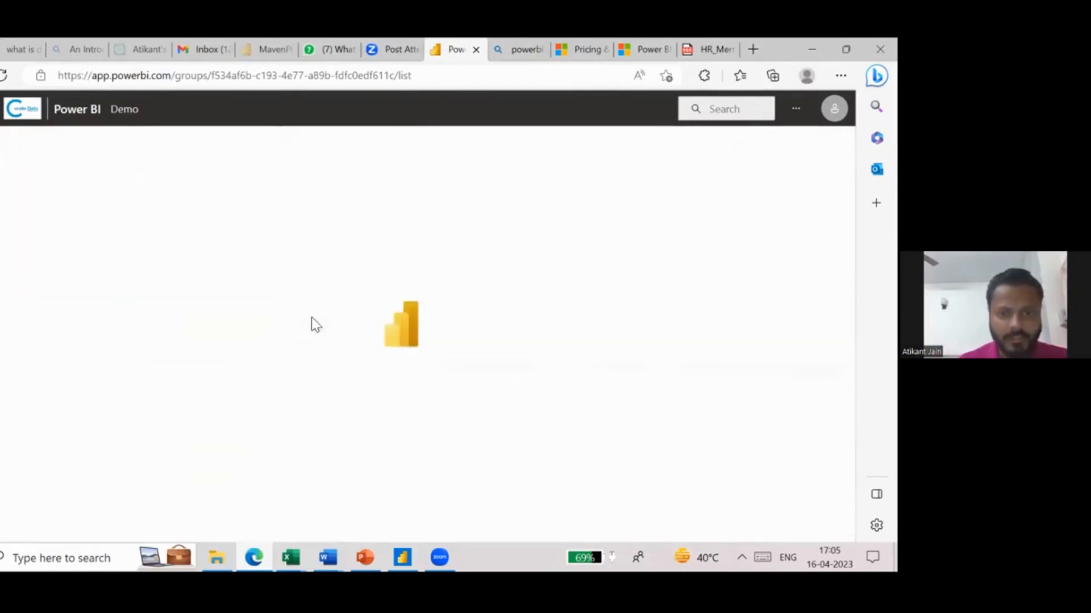
# - Expand the Scheduled refresh settings of the HR_MerritLearning dataset and examine the refresh options
pyautogui.scroll(-3, 375, 432)
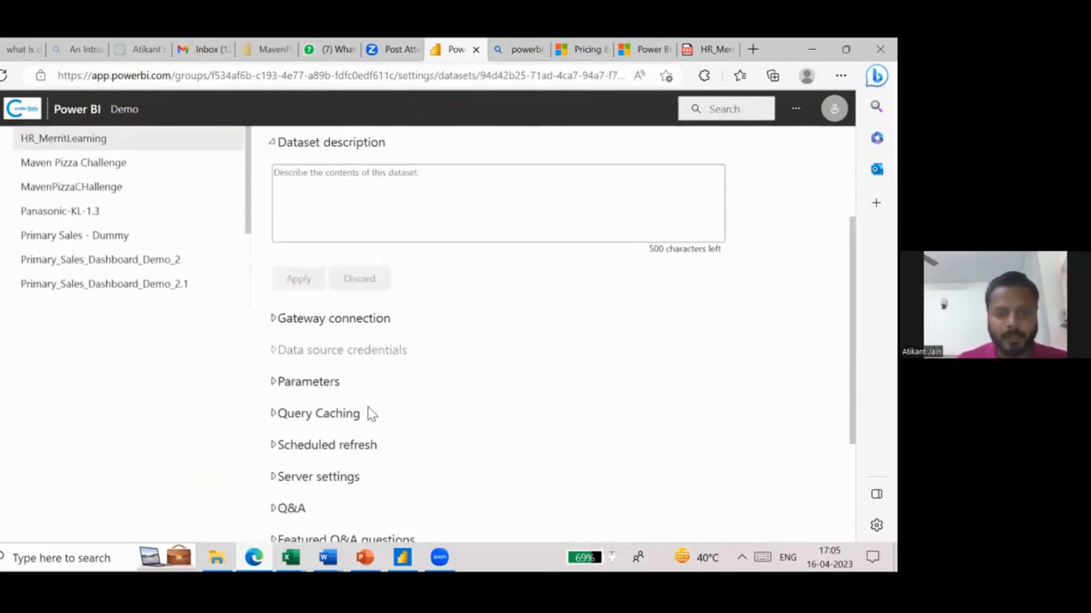
pyautogui.scroll(-1, 364, 369)
pyautogui.click(310, 368)
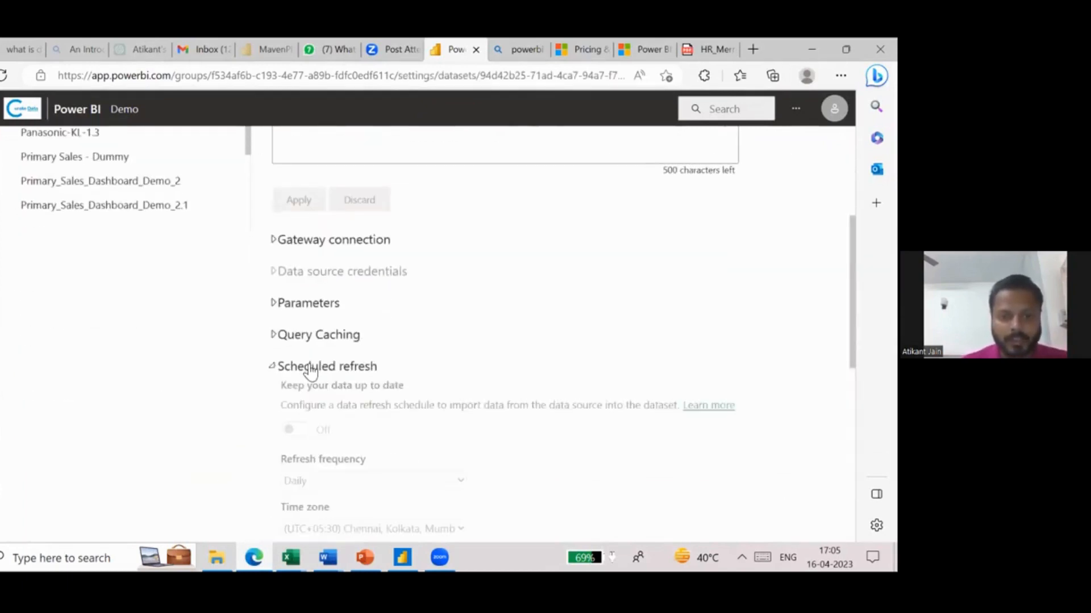
# - Expand the dataset's Gateway connection settings and examine the data gateway status and requirements
pyautogui.scroll(1, 370, 392)
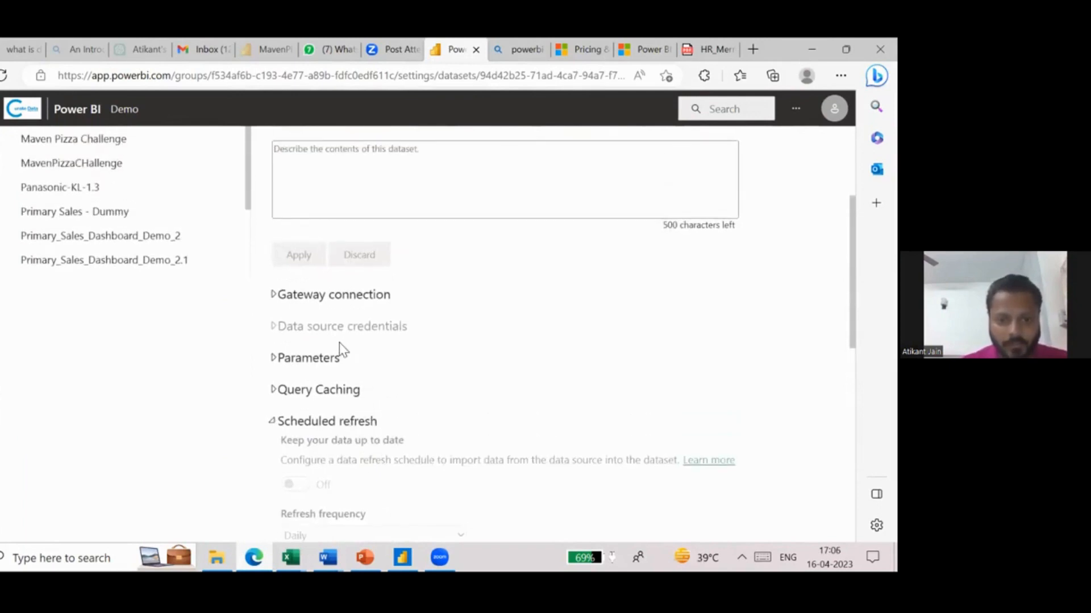
pyautogui.scroll(2, 339, 343)
pyautogui.click(338, 412)
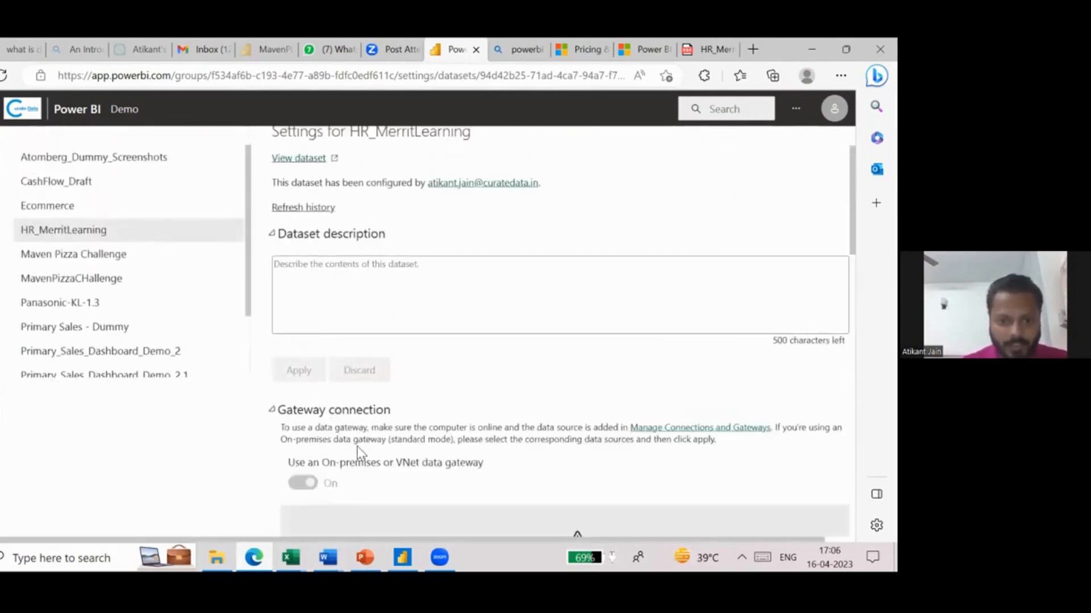
pyautogui.scroll(-3, 340, 417)
pyautogui.scroll(-3, 612, 423)
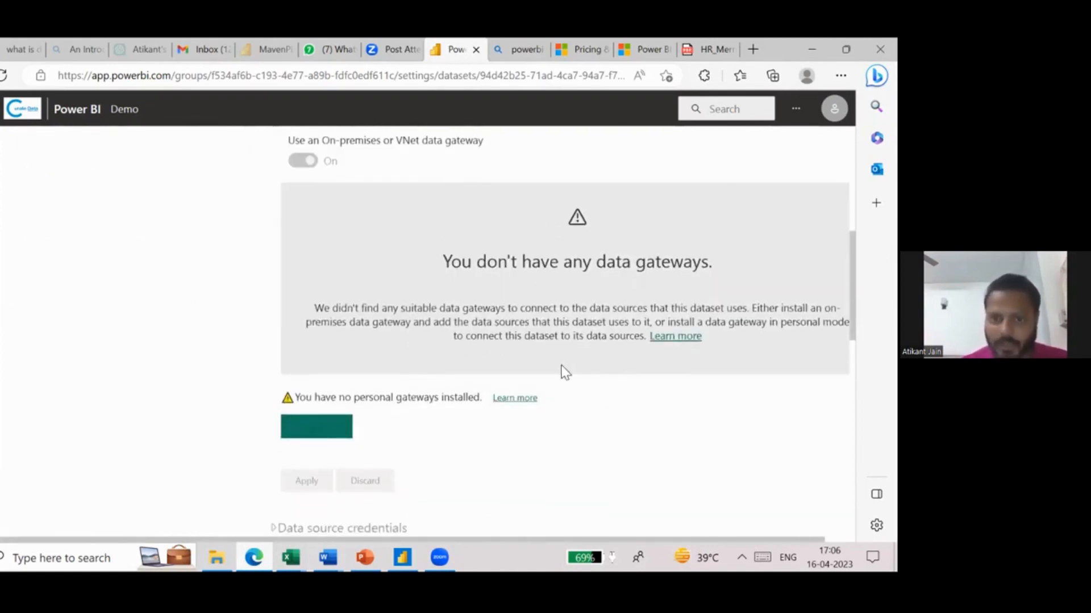
# - Review the HR_MerritLearning dataset's gateway connection and scheduled refresh settings, including frequency, time zone and failure notification options
pyautogui.scroll(1, 562, 370)
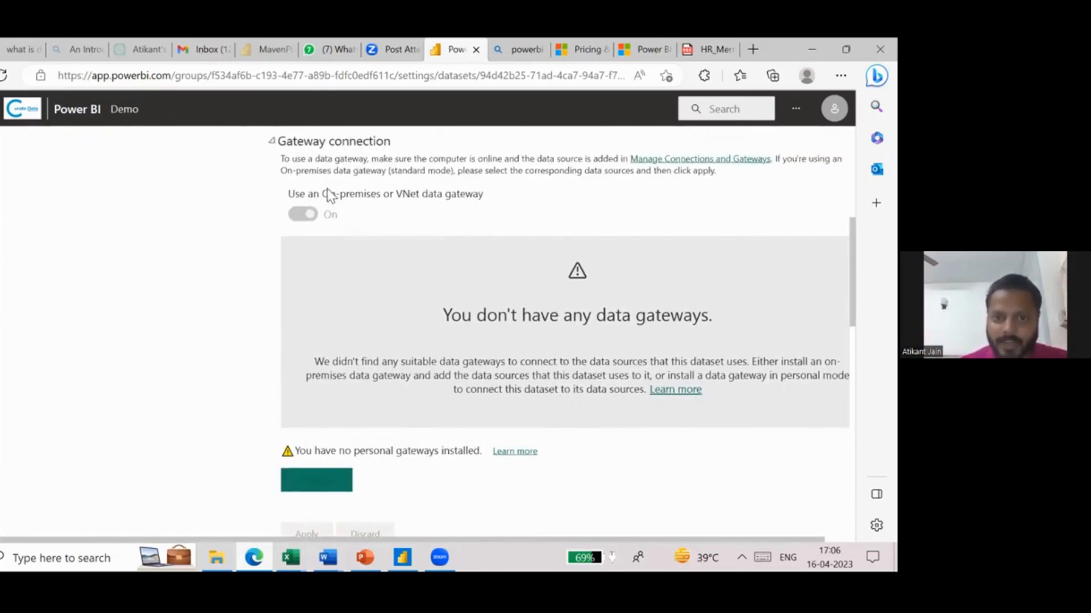
pyautogui.scroll(-1, 370, 415)
pyautogui.scroll(-1, 369, 409)
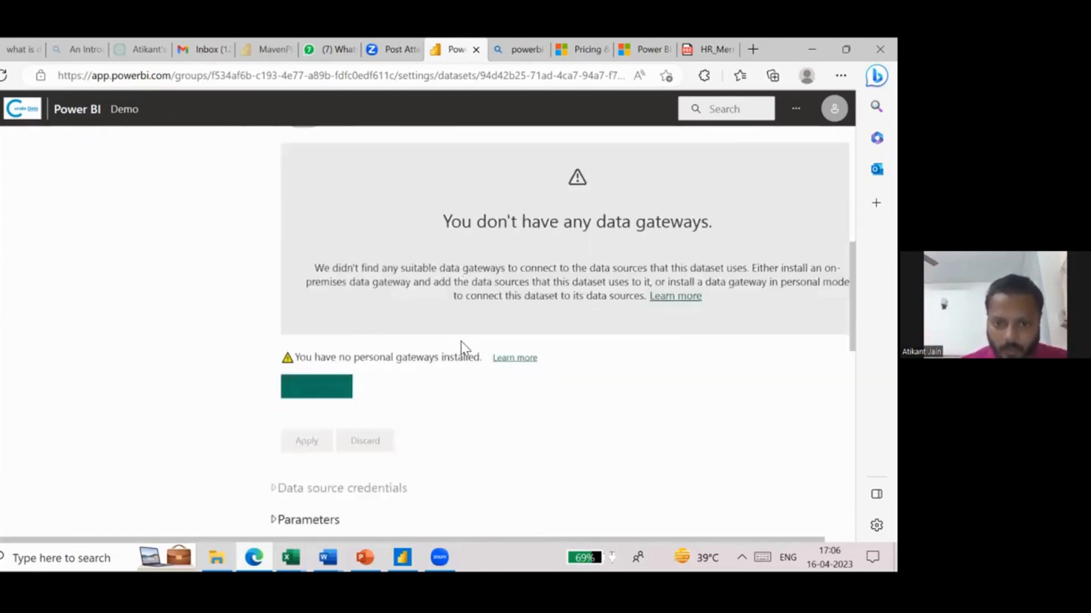
pyautogui.scroll(-4, 461, 342)
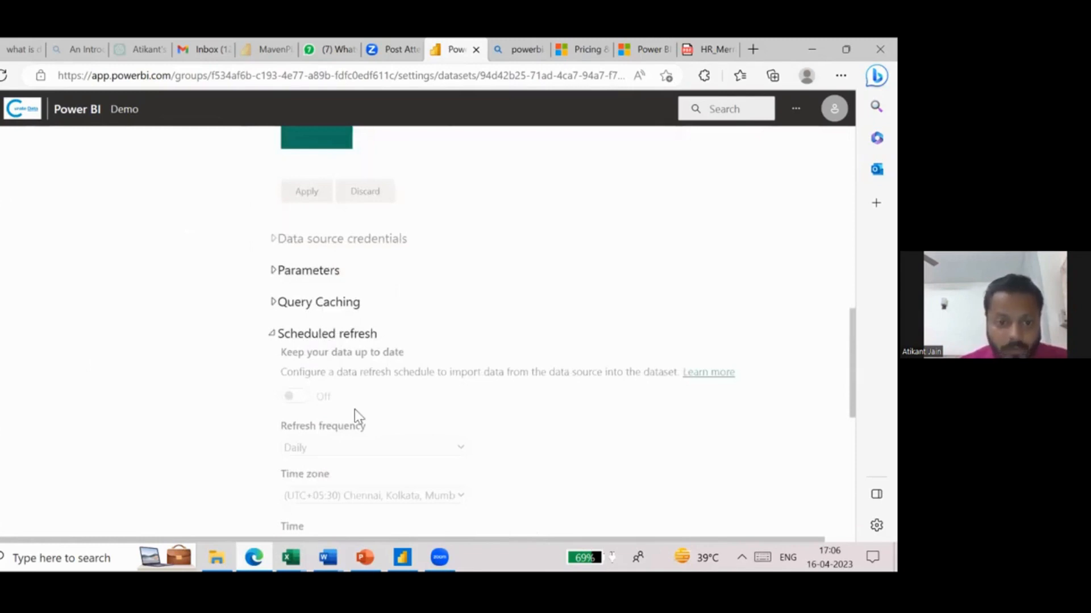
pyautogui.scroll(-2, 355, 409)
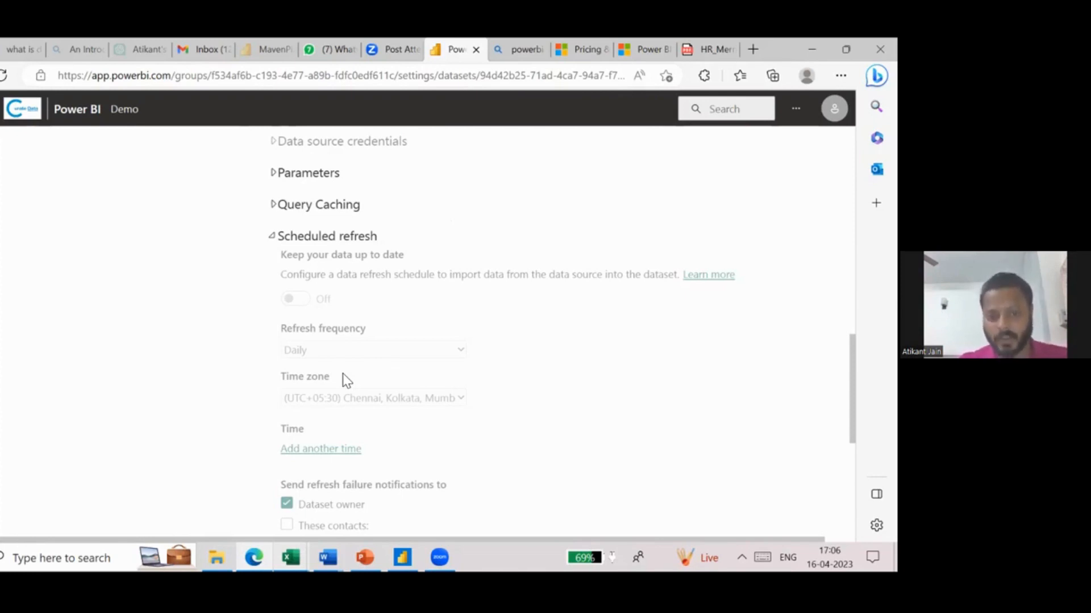
pyautogui.scroll(10, 574, 249)
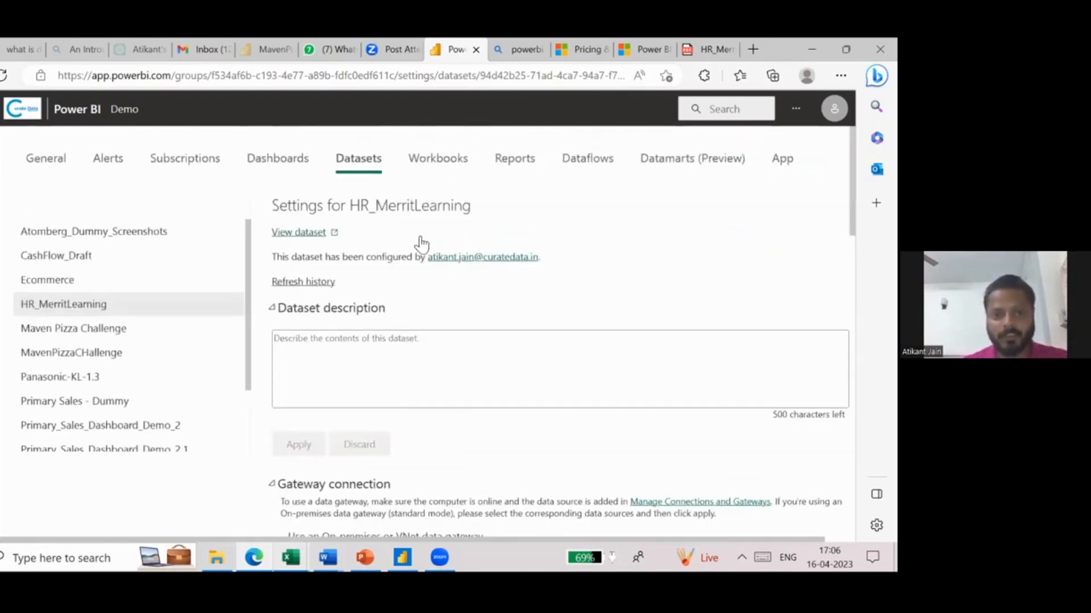
pyautogui.click(380, 57)
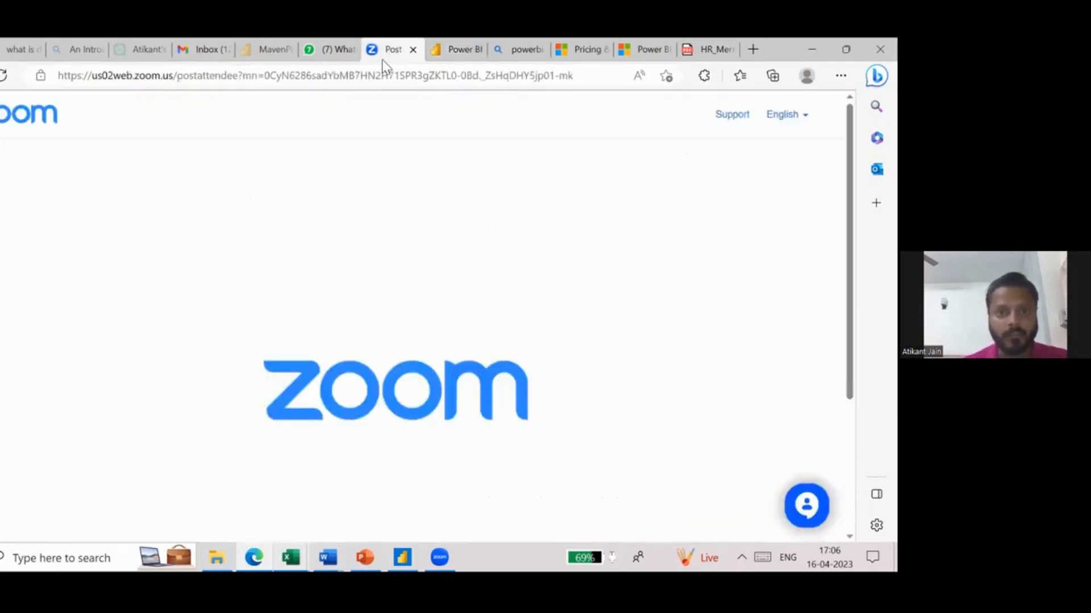
pyautogui.click(270, 57)
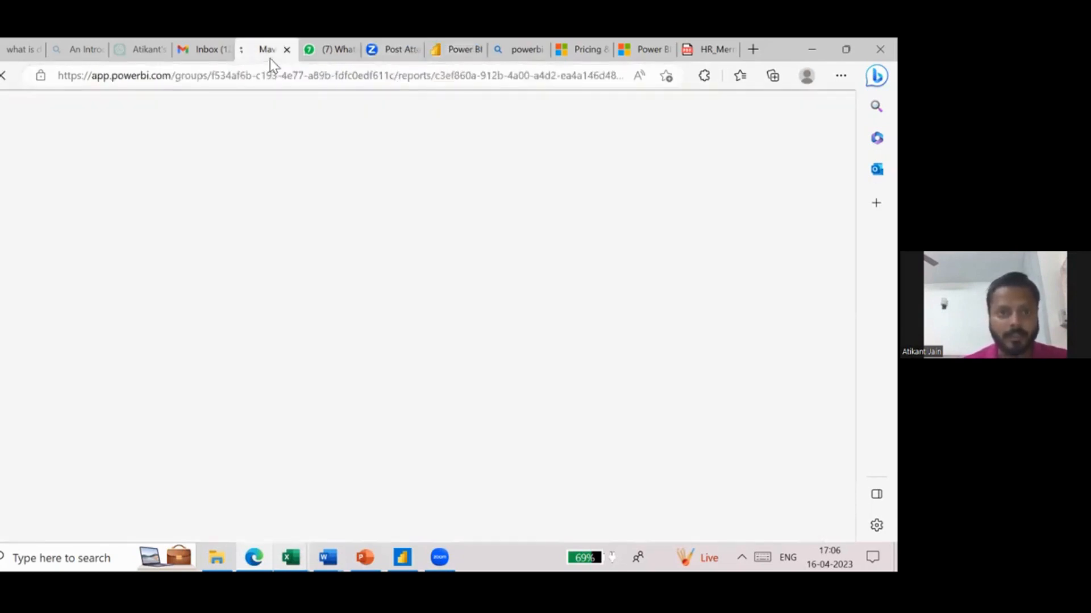
pyautogui.click(387, 56)
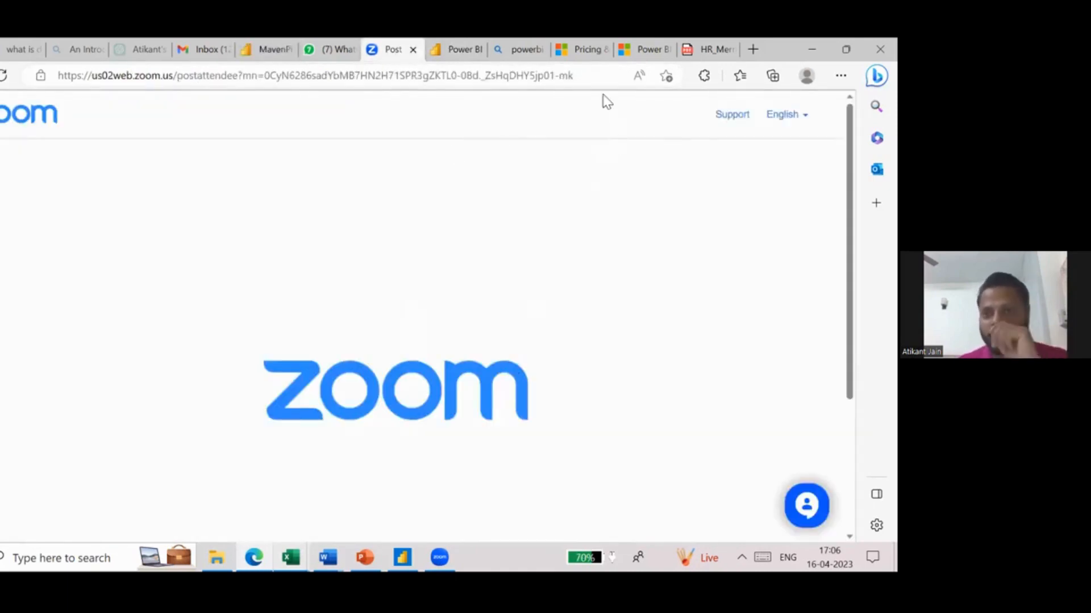
pyautogui.moveTo(778, 49); pyautogui.dragTo(778, 148)
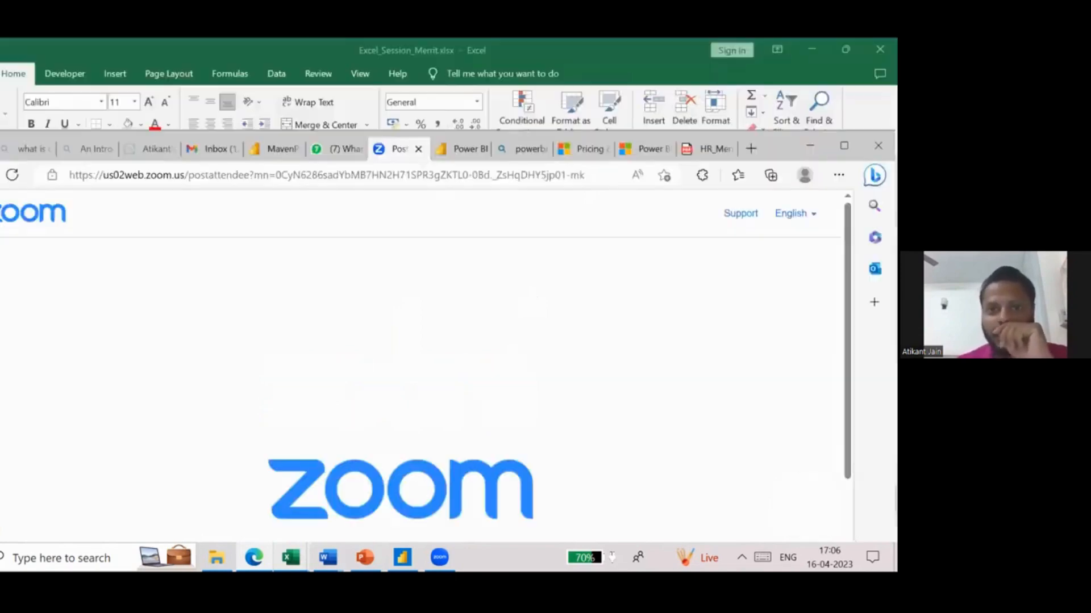
pyautogui.click(464, 159)
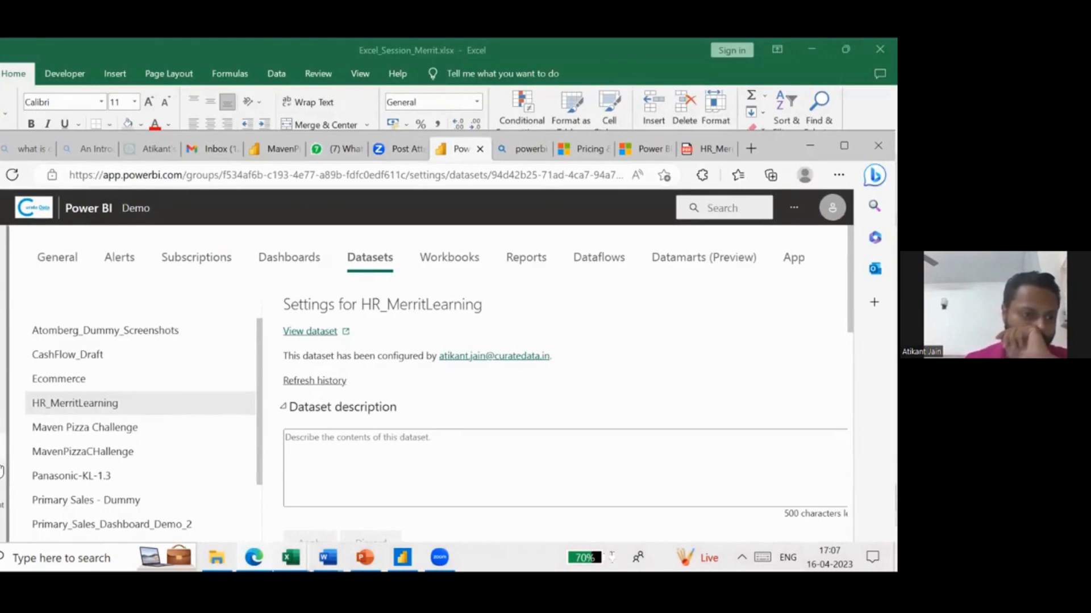
pyautogui.click(287, 267)
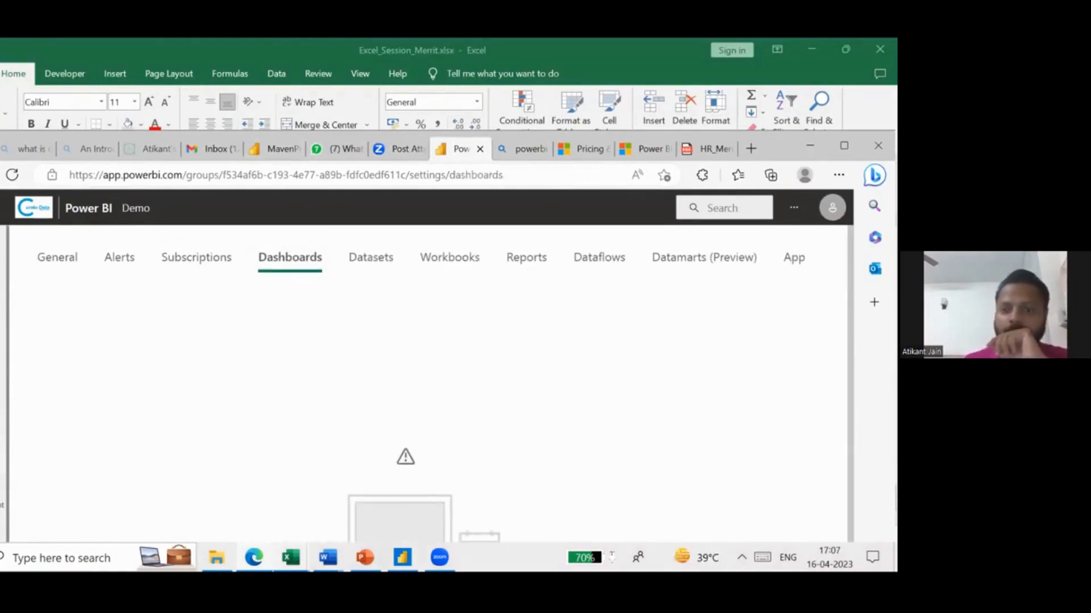
pyautogui.click(844, 146)
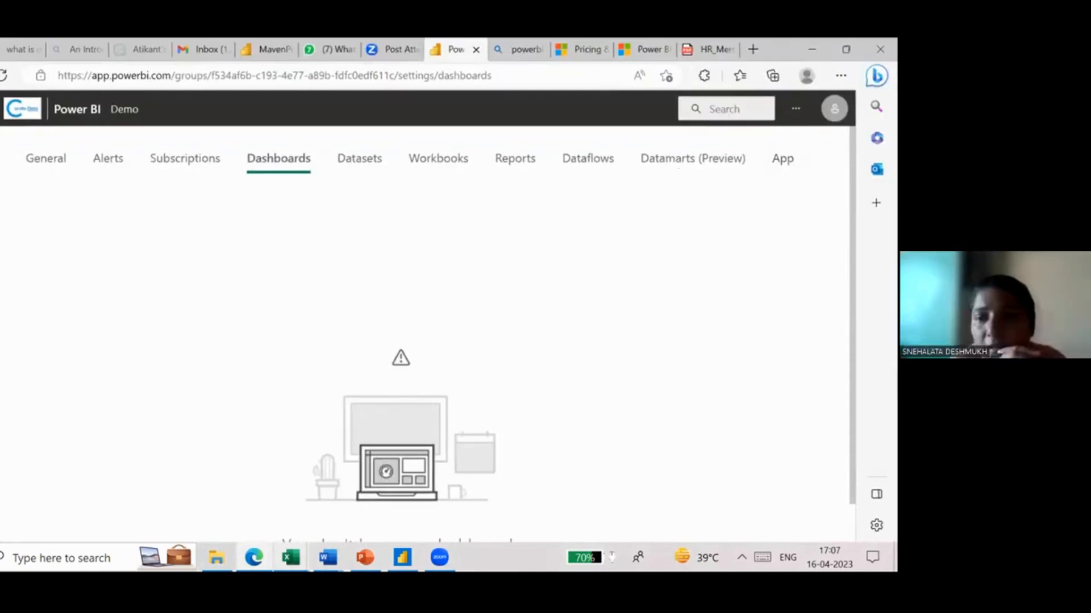
# - Return to the Demo workspace's content list and open the HR_MerritLearning report
pyautogui.hotkey('alt', 'Left')
pyautogui.click(78, 285)
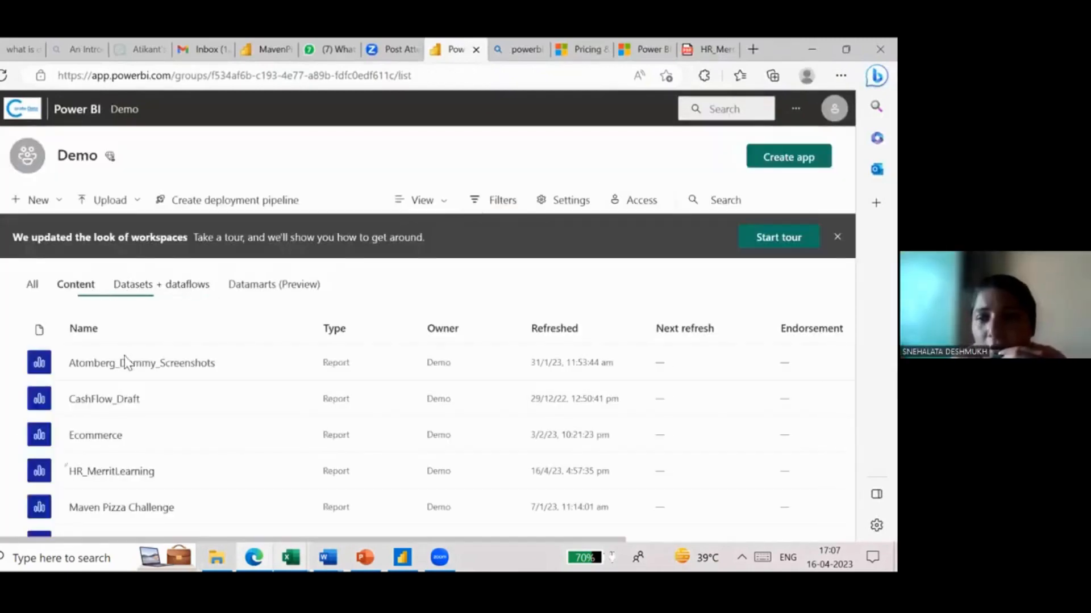
pyautogui.scroll(-1, 142, 426)
pyautogui.click(129, 440)
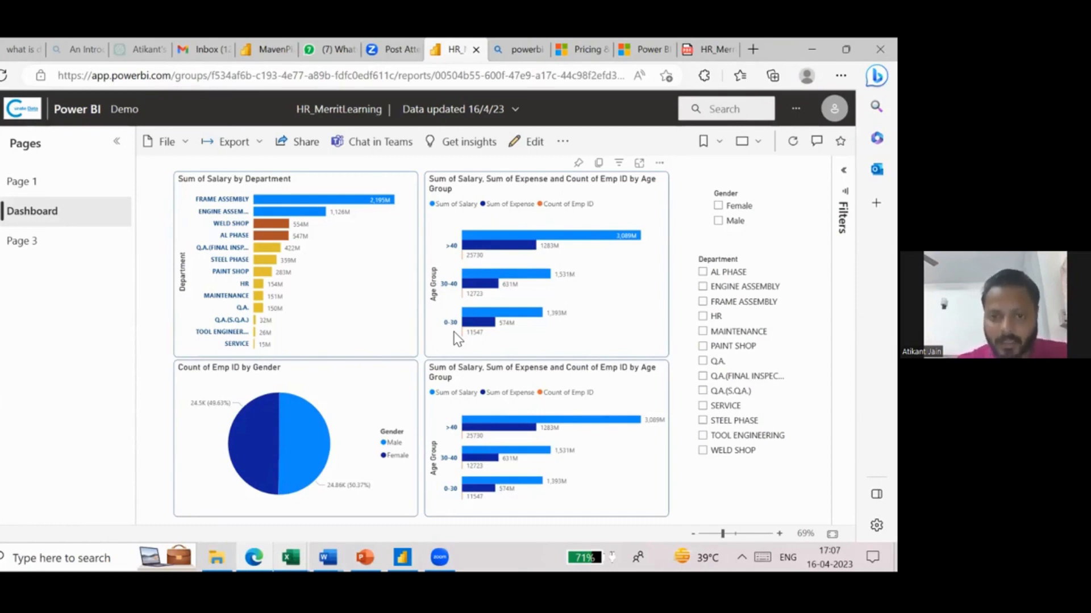
# - Filter the dashboard by the HR, Q.A. and Q.A.(S.Q.A.) departments in turn, and clear the Department selection
pyautogui.click(703, 316)
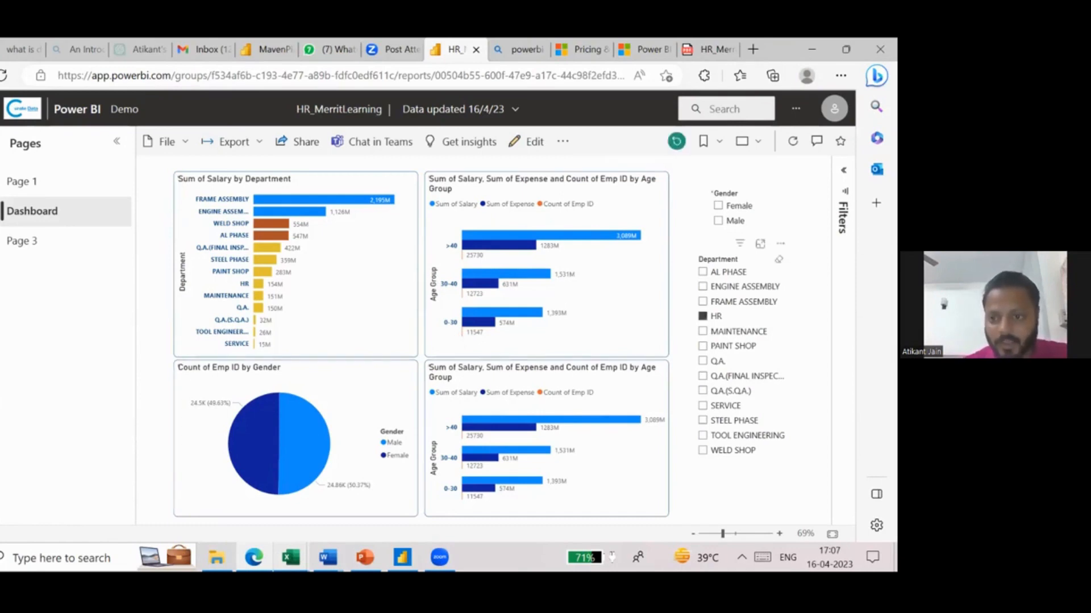
pyautogui.click(702, 361)
pyautogui.click(702, 391)
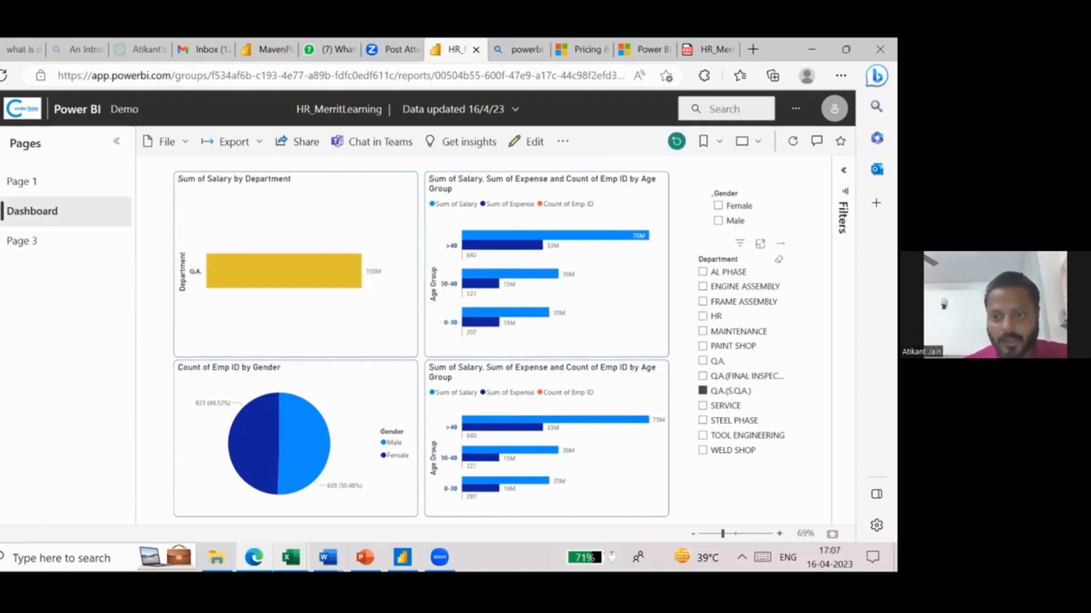
pyautogui.click(778, 259)
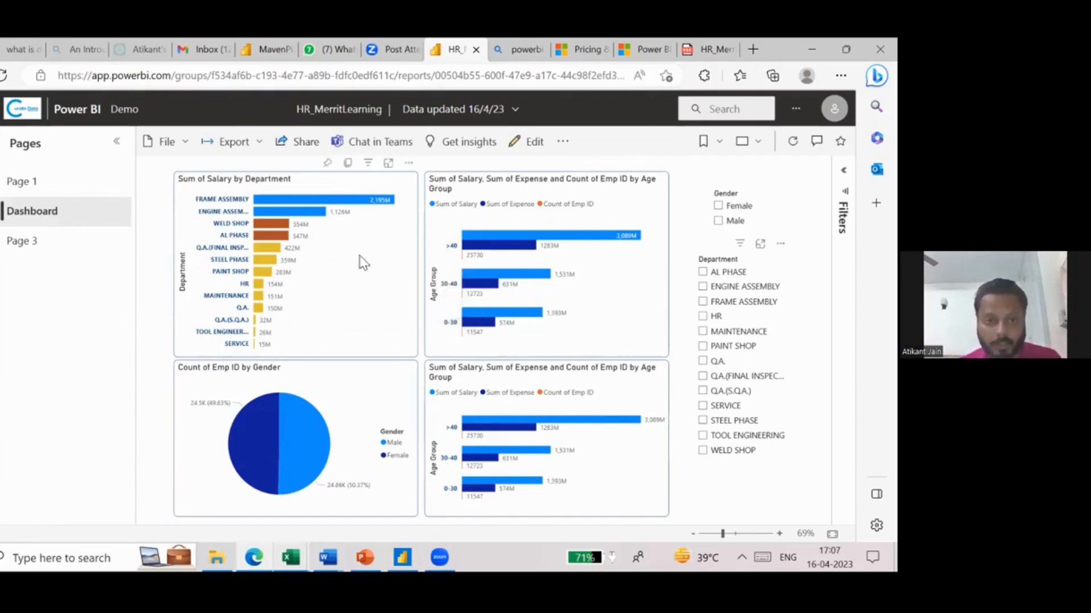
# - View the link sharing options for the HR_MerritLearning report and close them without sending
pyautogui.click(315, 142)
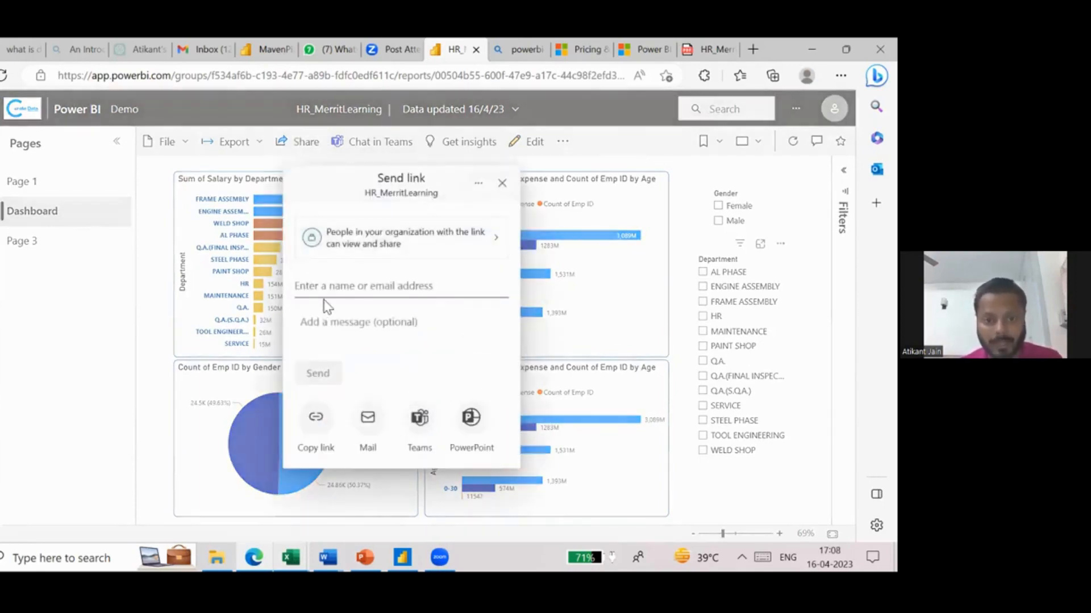
pyautogui.click(502, 183)
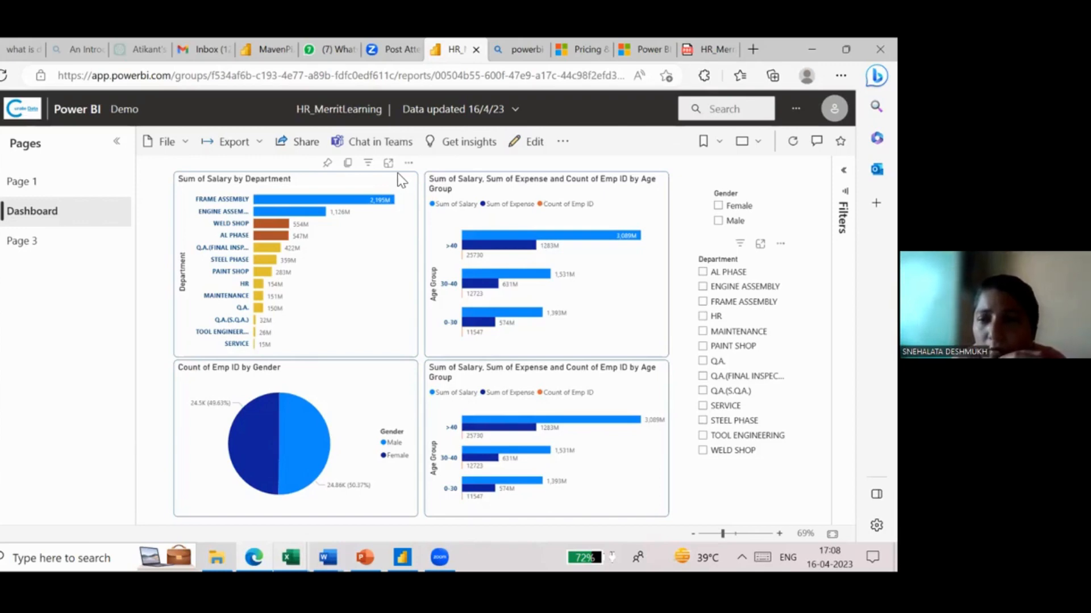
# - Search the web for "infographic" in a new browser tab
pyautogui.click(753, 49)
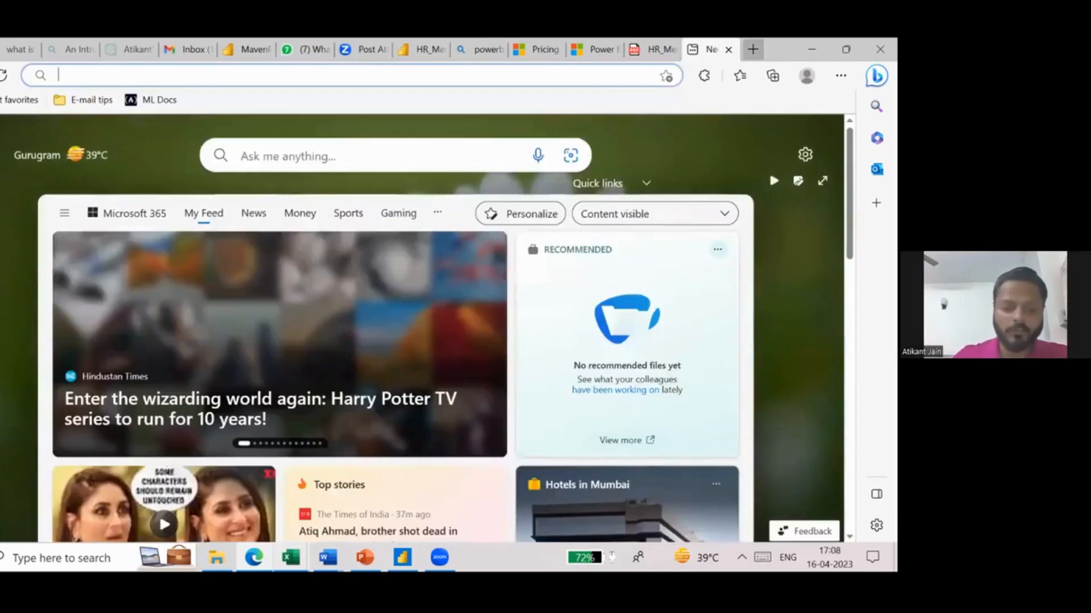
pyautogui.write('info')
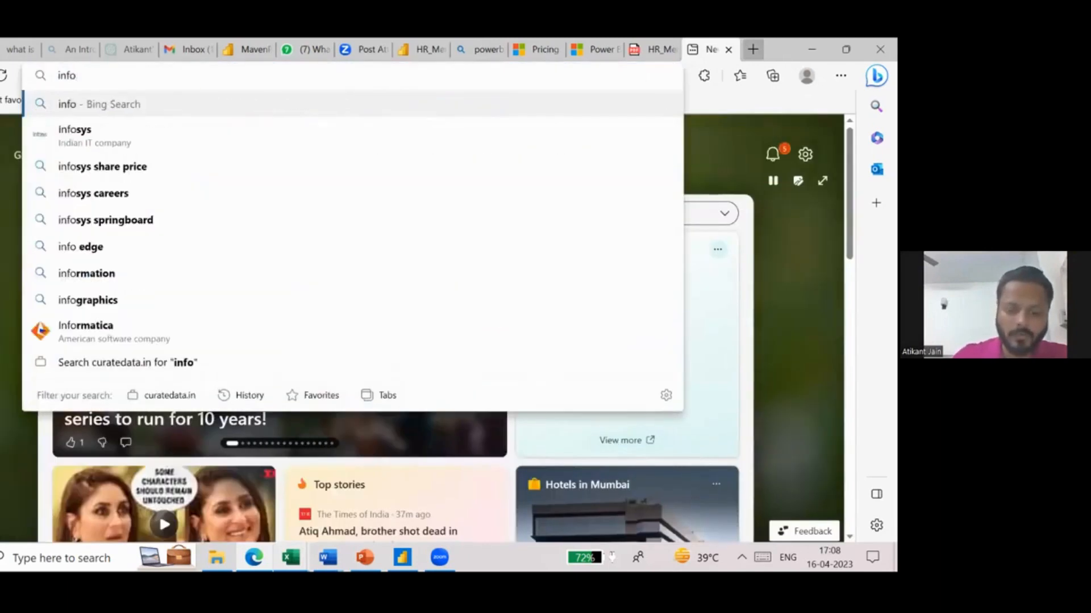
pyautogui.write('graphic')
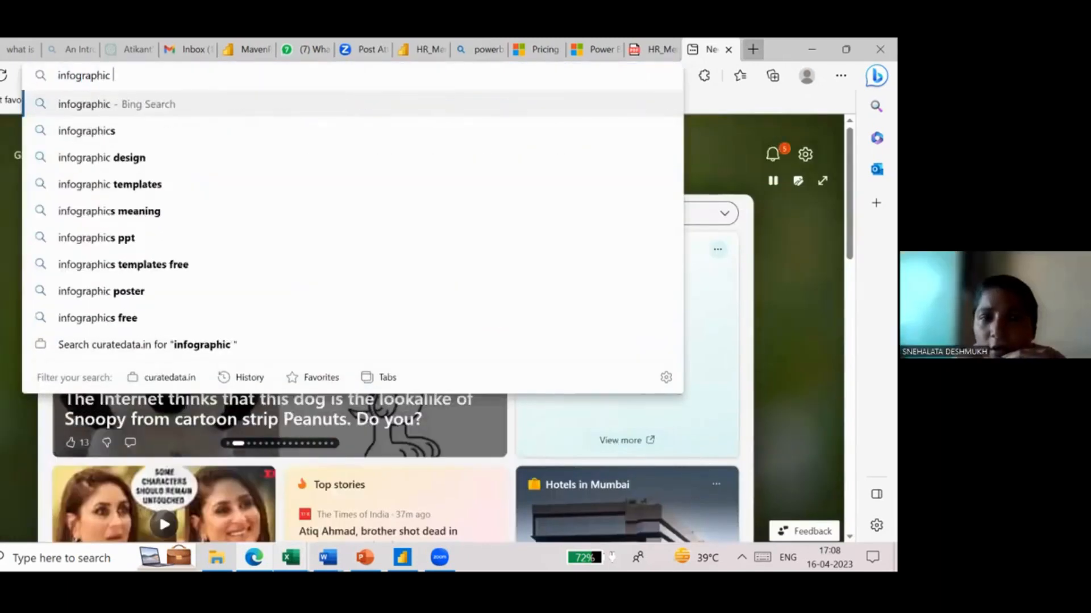
pyautogui.press('Return')
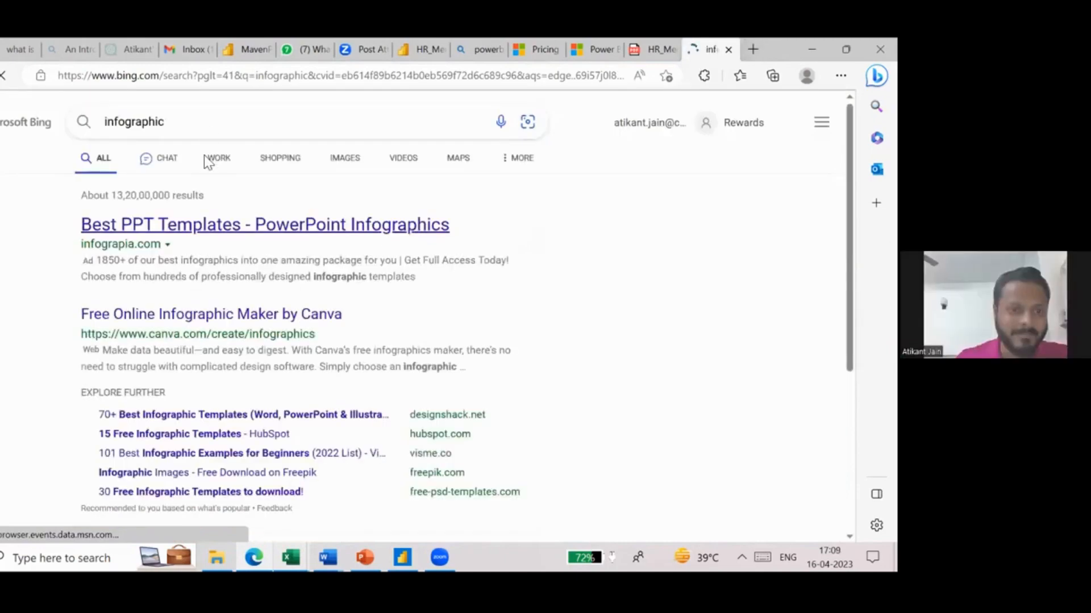
# - Refine the web search to "infographicmeaning" to find the term's definition
pyautogui.click(207, 126)
pyautogui.write('meaning')
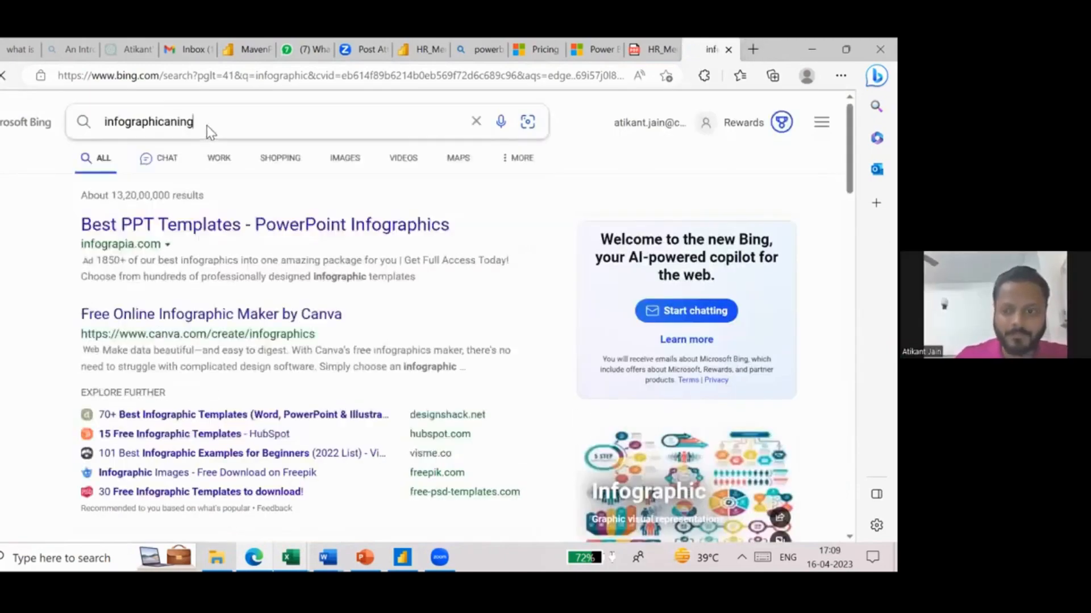
pyautogui.press('Return')
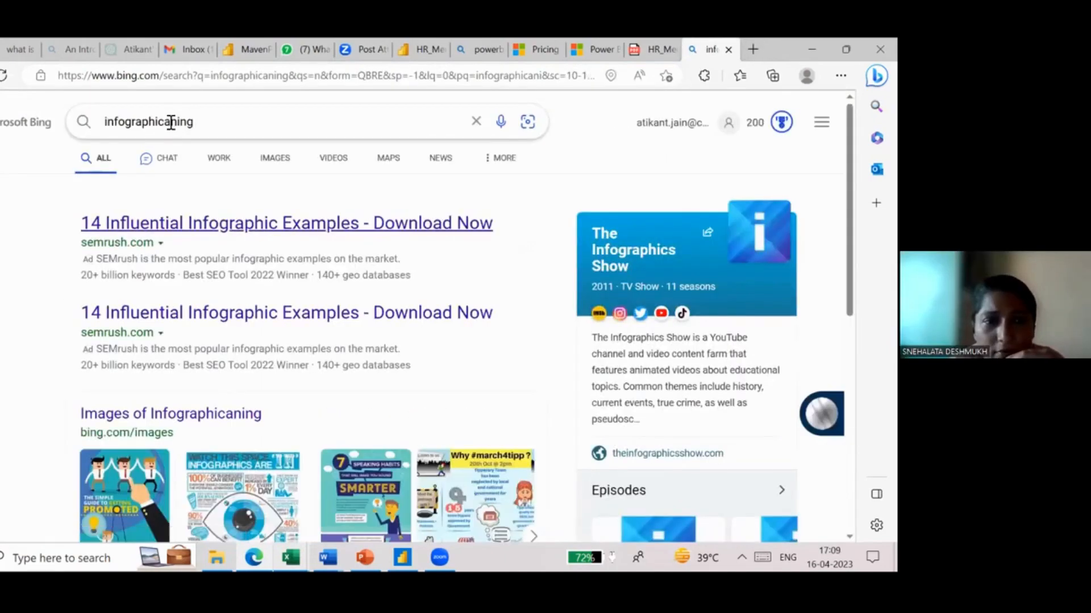
pyautogui.click(171, 122)
pyautogui.write('me')
pyautogui.press('Return')
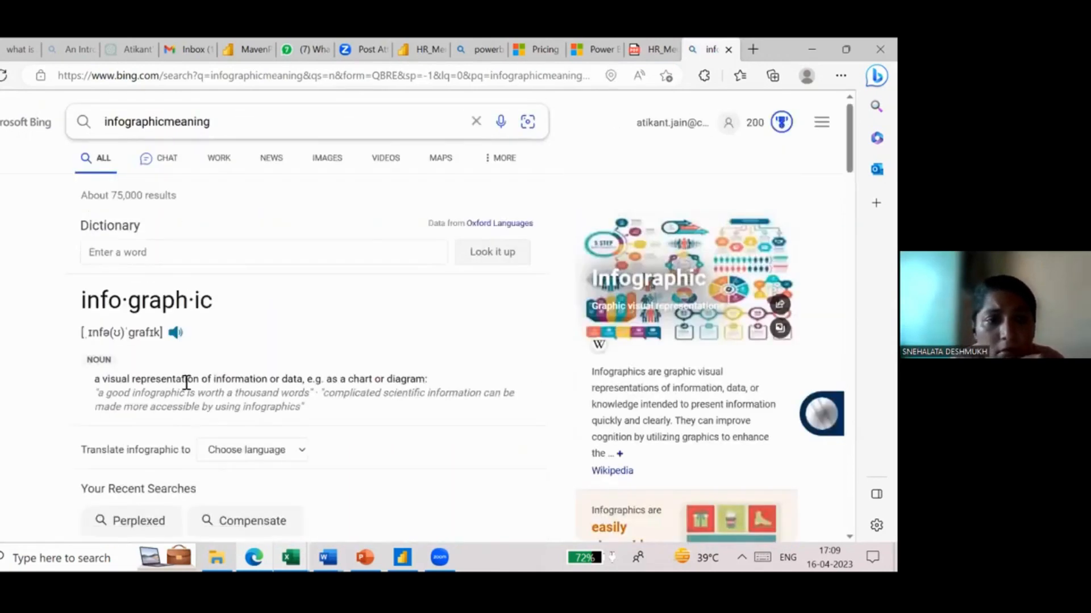
# - Read the dictionary definition of infographic in the search results
pyautogui.moveTo(94, 379); pyautogui.dragTo(340, 380)
pyautogui.click(427, 379)
pyautogui.click(341, 381)
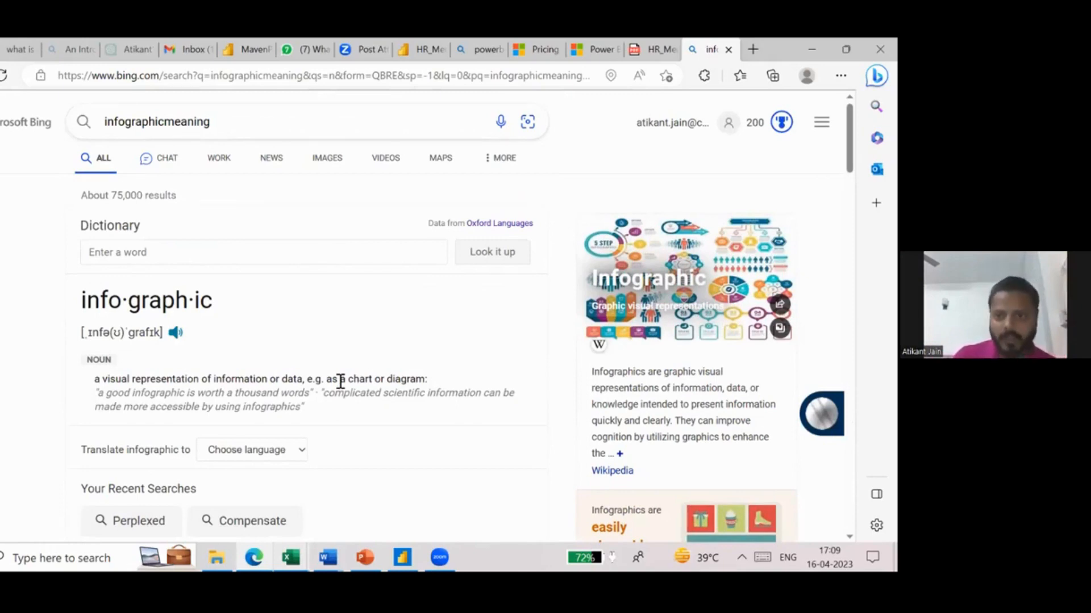
# - Show the image results for the infographic search and examine the example layouts, charts and visual styles
pyautogui.click(268, 162)
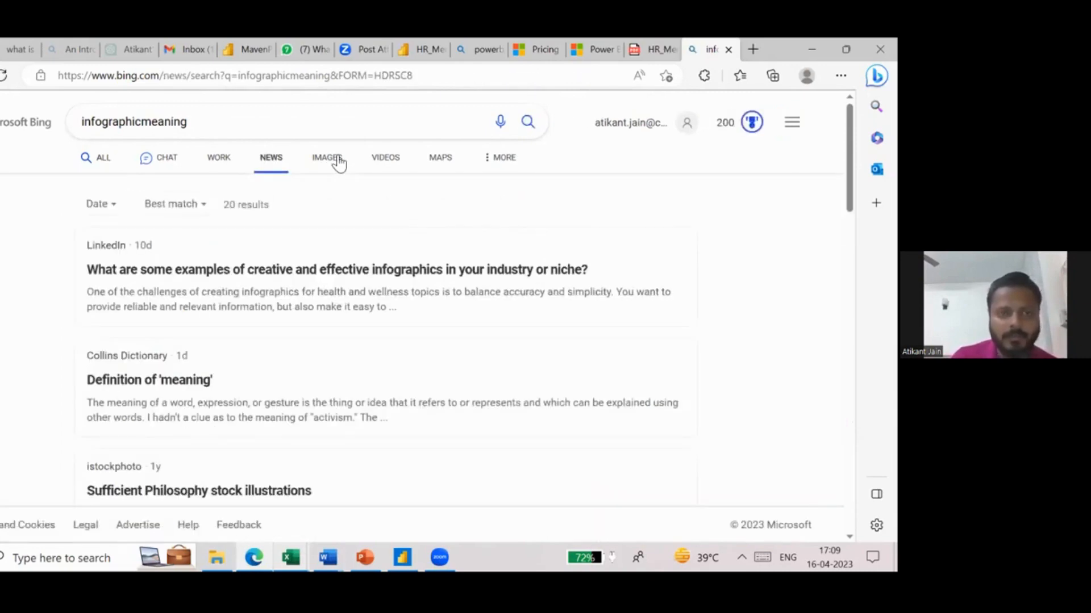
pyautogui.click(338, 162)
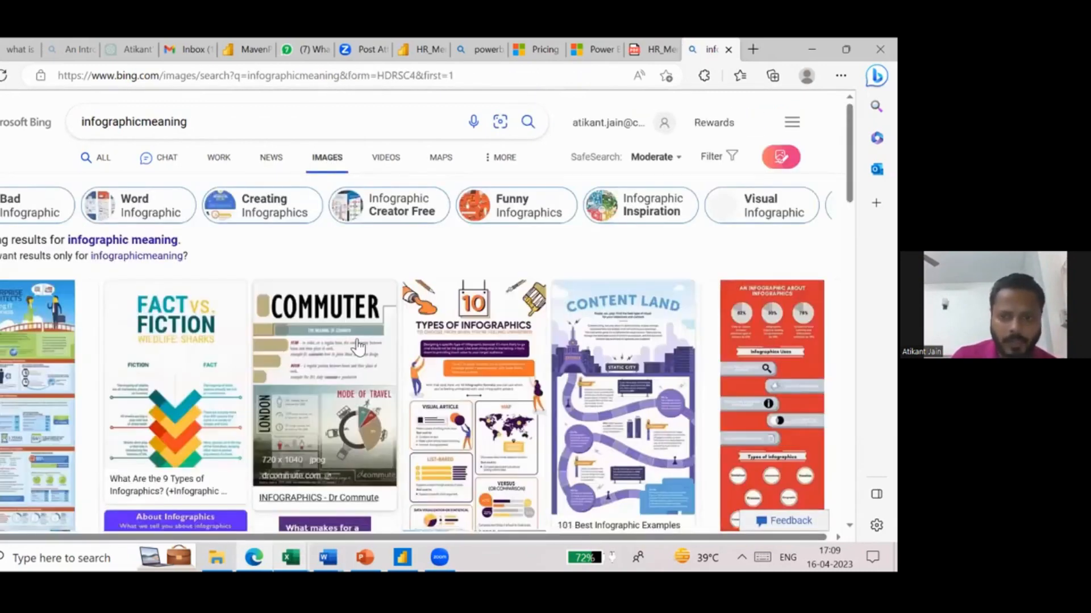
pyautogui.scroll(-2, 358, 345)
pyautogui.scroll(4, 689, 329)
pyautogui.hscroll(2, 690, 329)
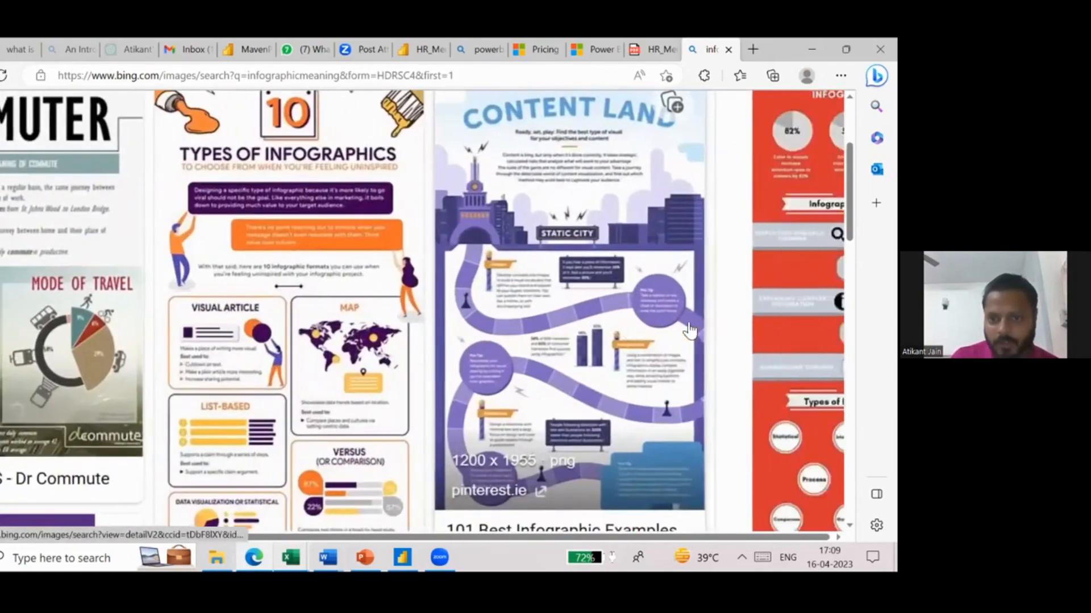
pyautogui.scroll(4, 426, 368)
pyautogui.scroll(-3, 426, 367)
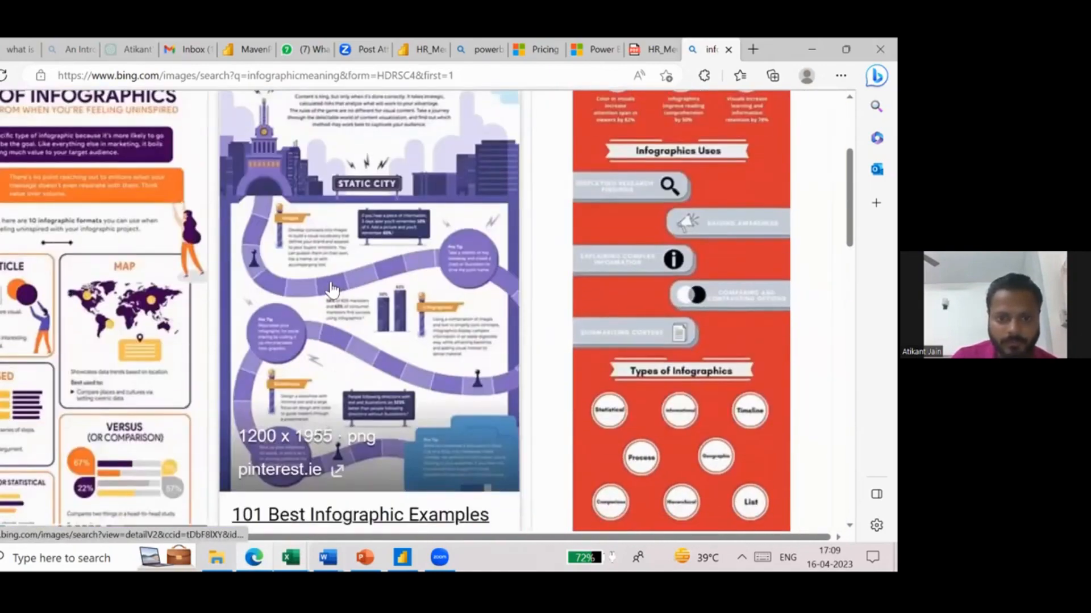
pyautogui.scroll(-1, 446, 254)
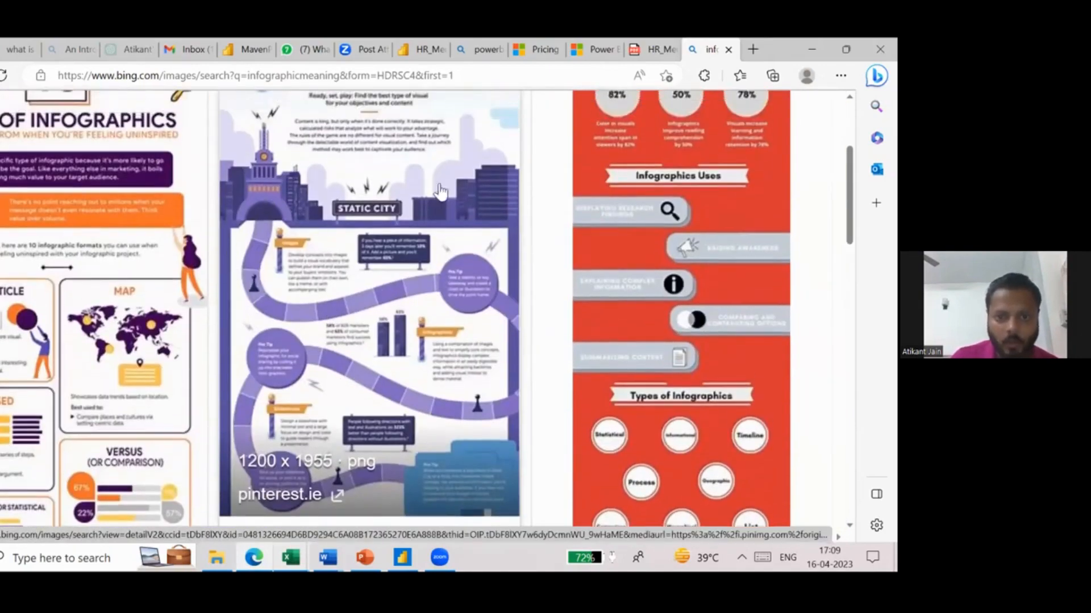
pyautogui.scroll(1, 323, 159)
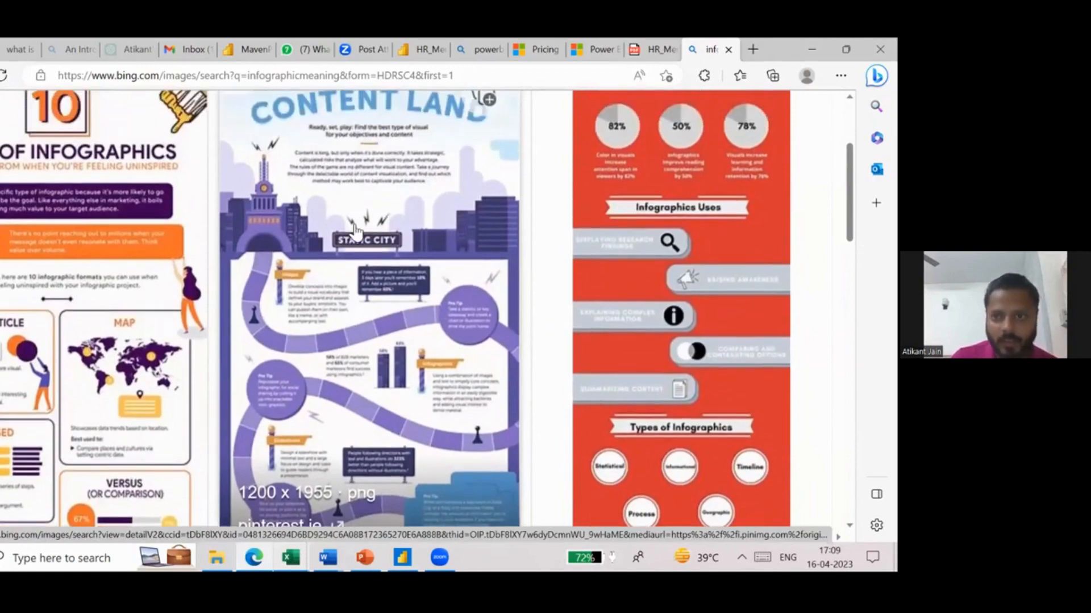
pyautogui.hscroll(1, 682, 398)
pyautogui.scroll(-5, 697, 421)
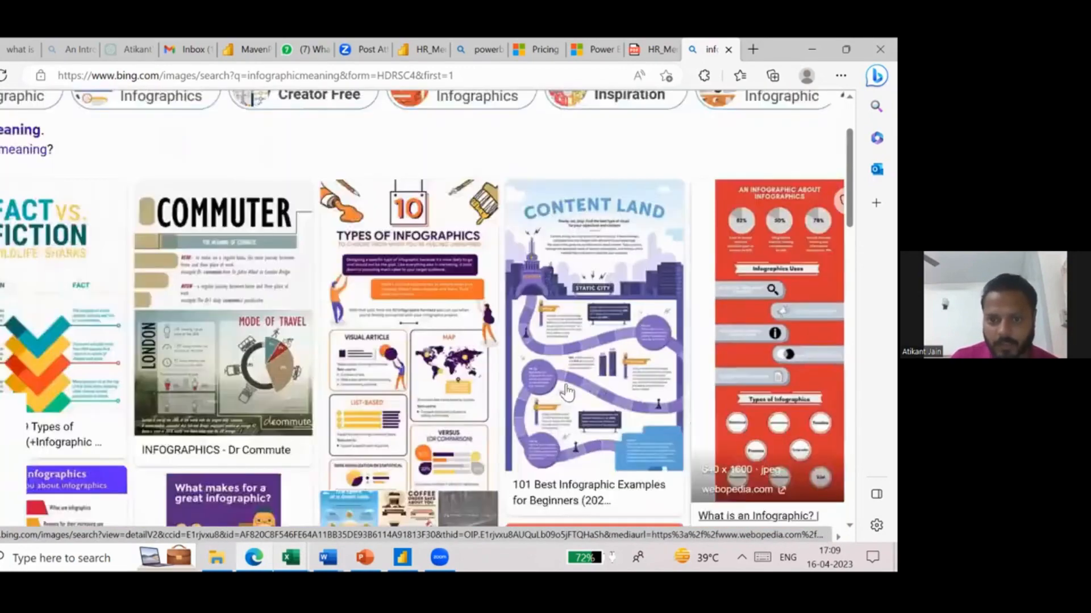
pyautogui.scroll(-4, 363, 335)
pyautogui.scroll(3, 162, 260)
pyautogui.scroll(1, 162, 260)
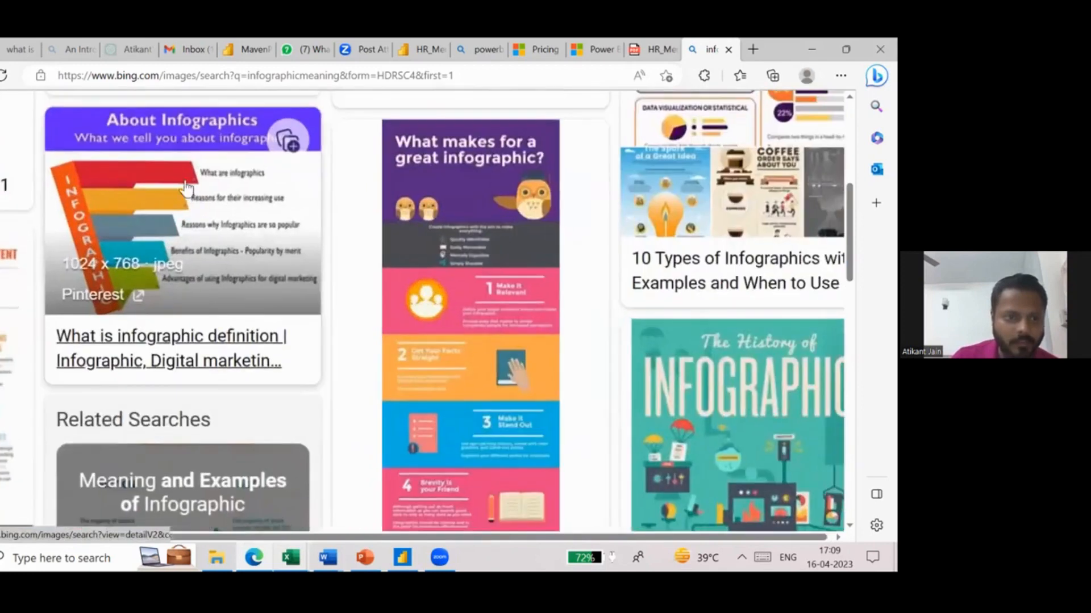
# - Look through the infographic image examples again and close the image search tab
pyautogui.scroll(-3, 126, 244)
pyautogui.scroll(1, 414, 330)
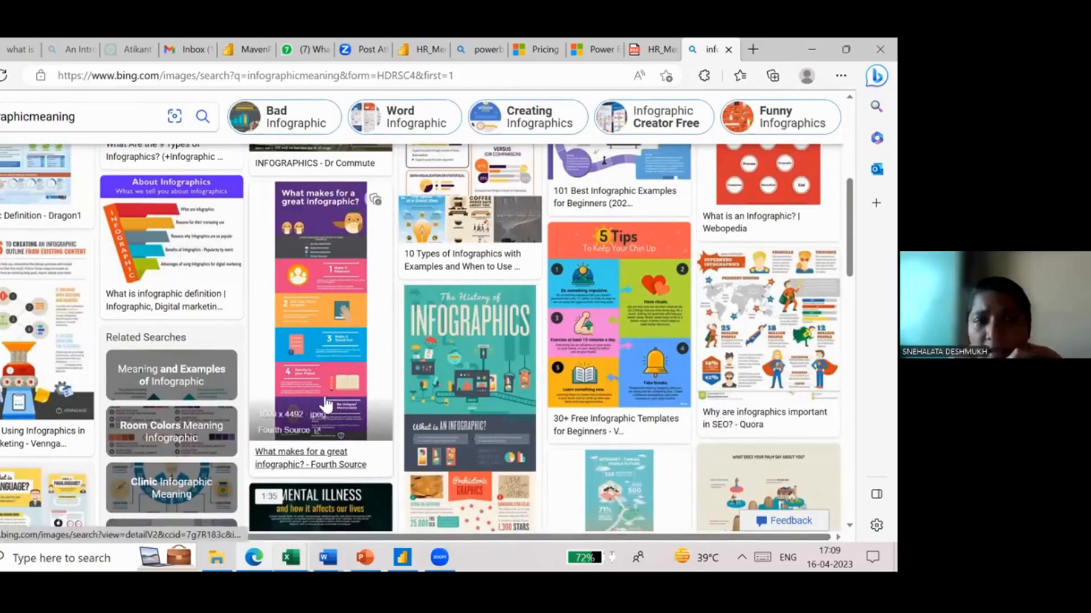
pyautogui.scroll(5, 325, 404)
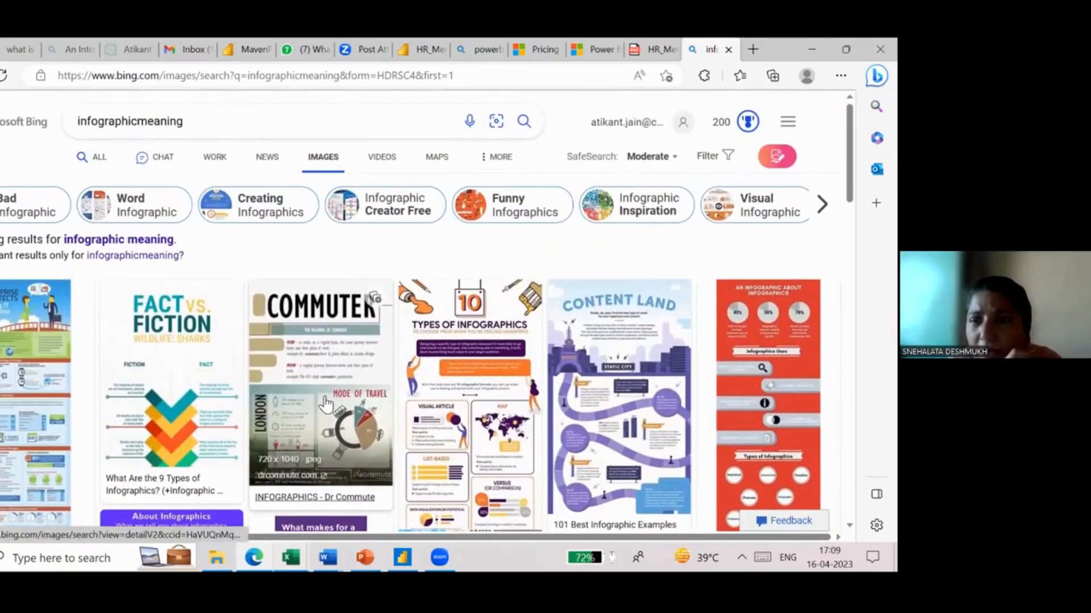
pyautogui.scroll(3, 25, 398)
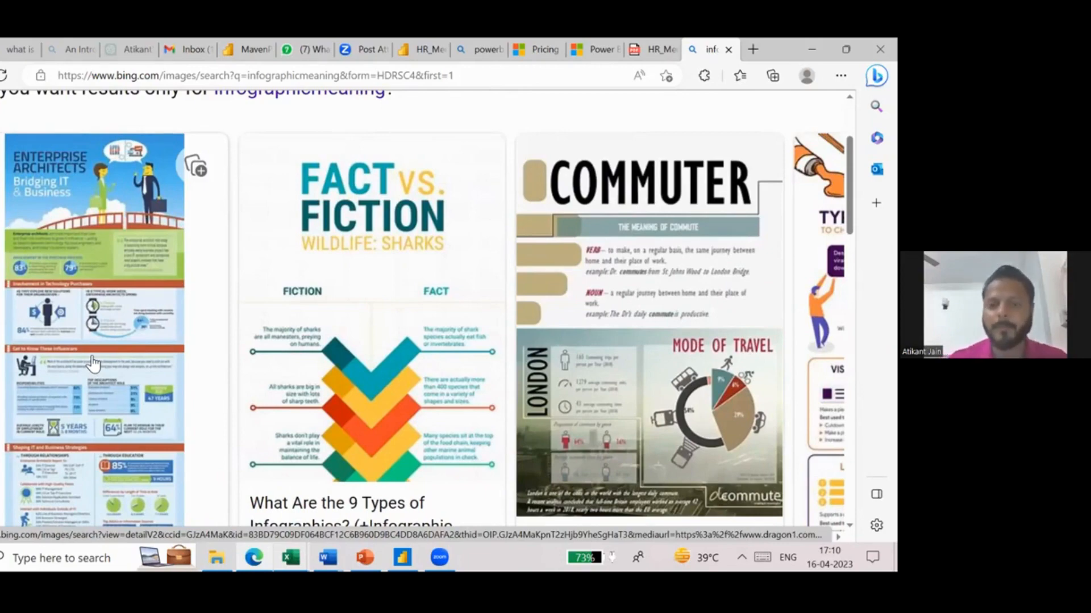
pyautogui.scroll(-5, 92, 363)
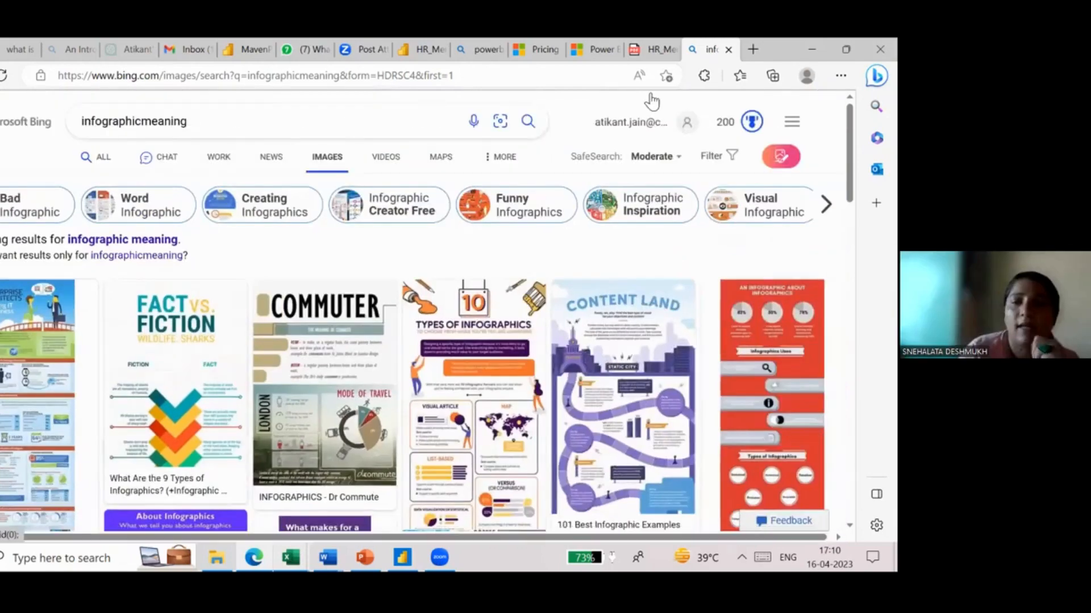
pyautogui.hotkey('ctrl', 'w')
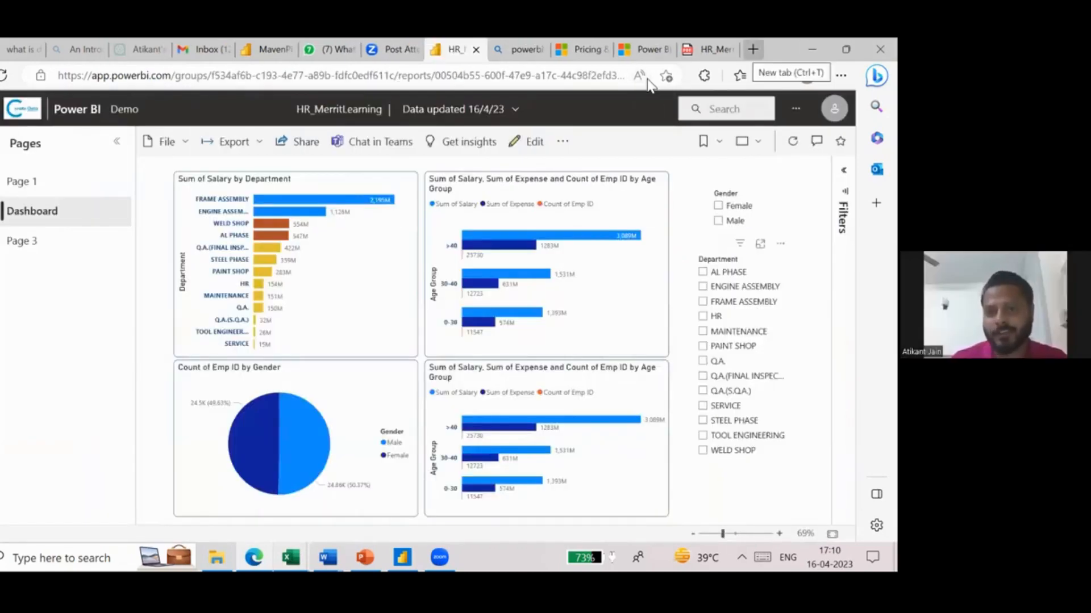
# - Switch to Power BI Desktop and show Page 1 of the HR_MerritLearning report in report view
pyautogui.click(407, 557)
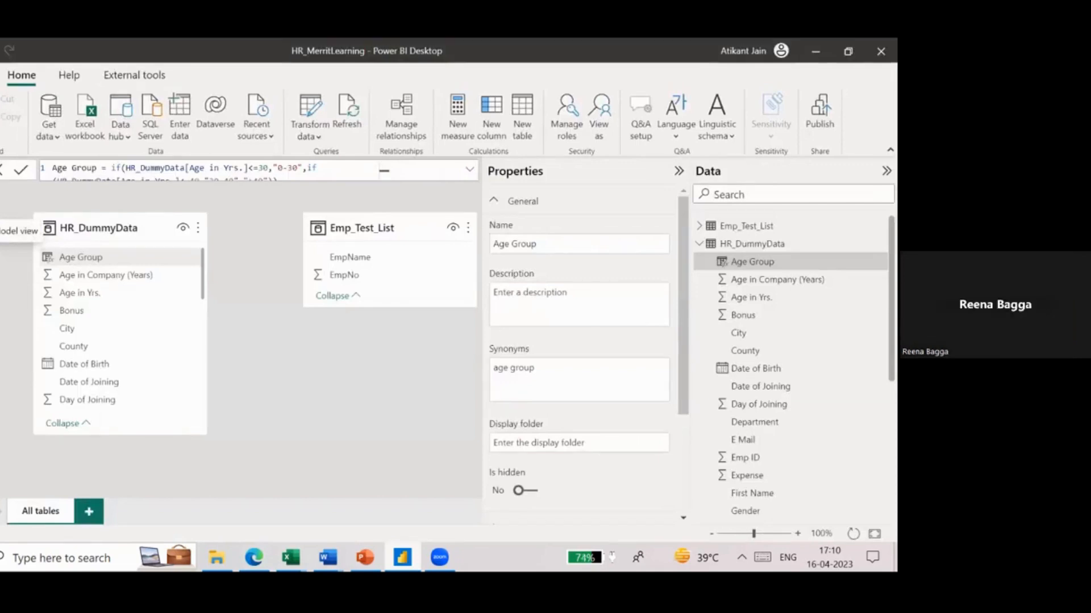
pyautogui.click(9, 177)
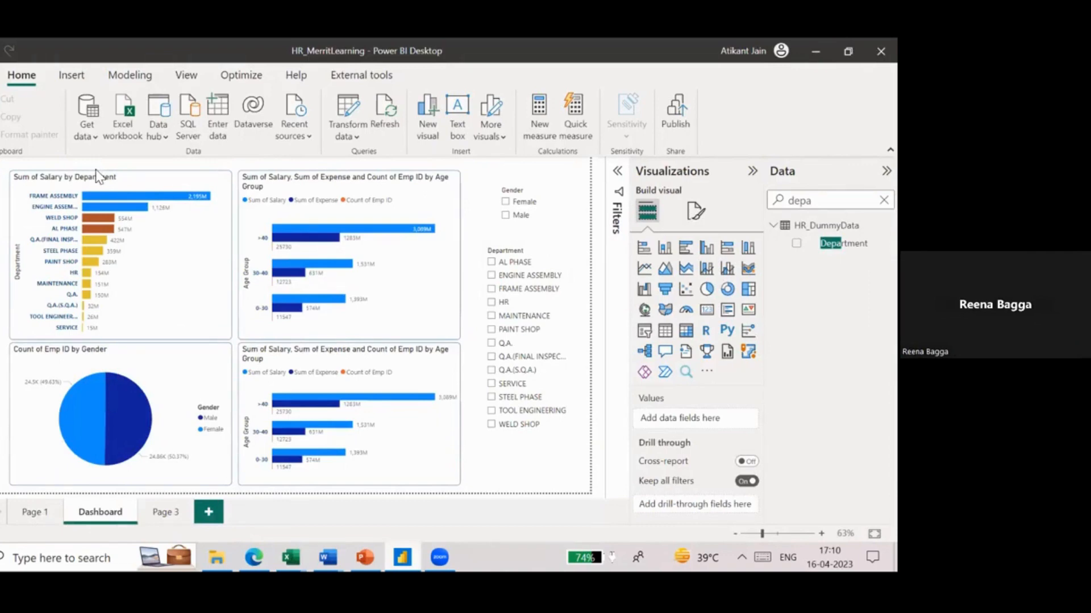
pyautogui.click(33, 513)
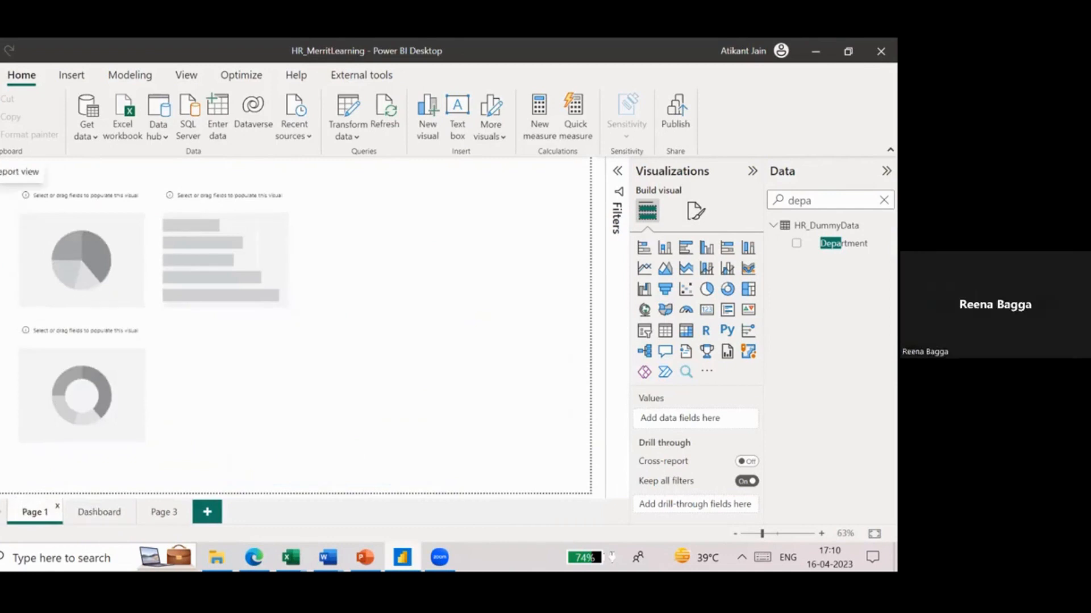
# - Review the global Data Load options, including parallel loading and cache management, and close them without changes
pyautogui.click(0, 75)
pyautogui.click(39, 310)
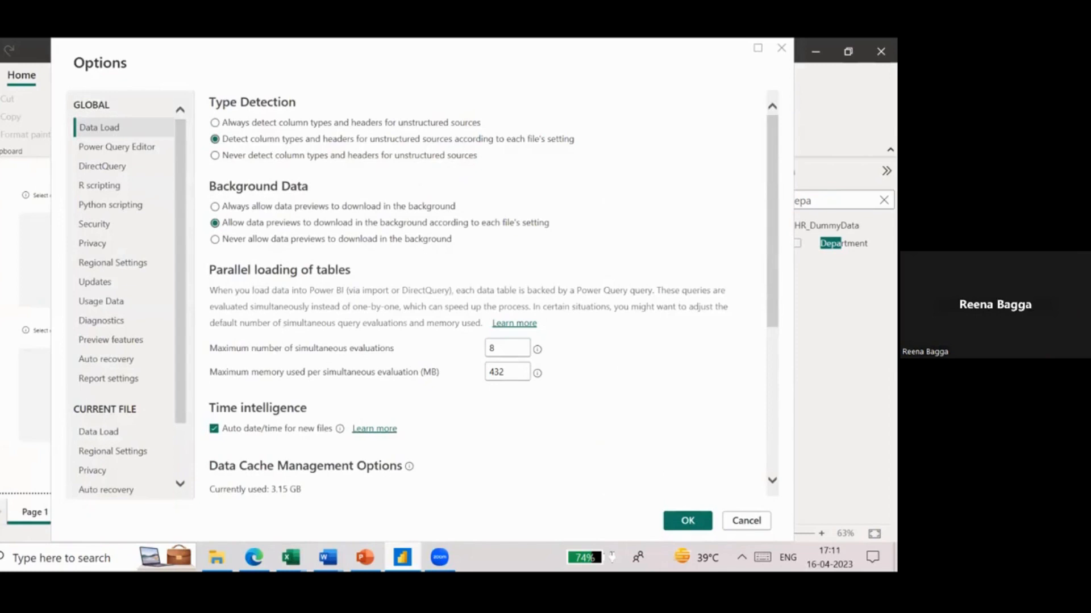
pyautogui.scroll(-5, 483, 295)
pyautogui.scroll(2, 483, 295)
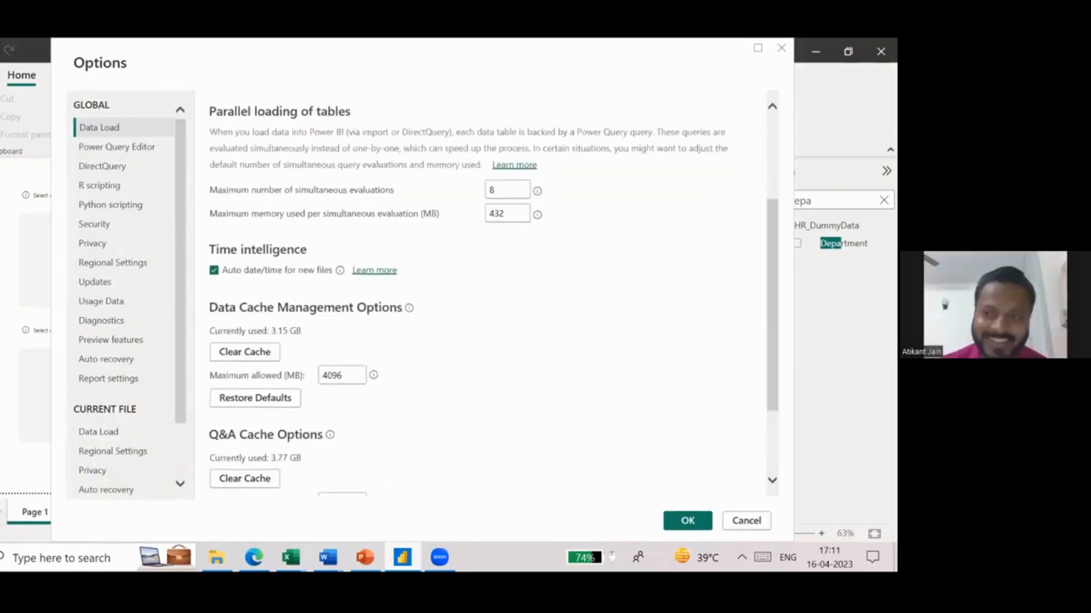
pyautogui.click(746, 520)
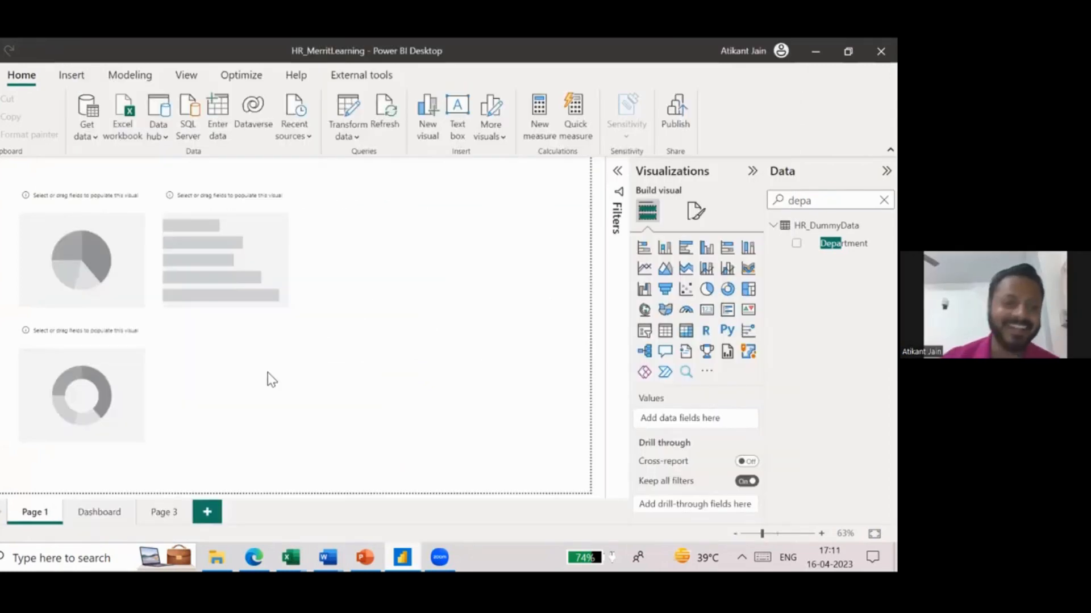
# - Examine the table model, the HR_DummyData rows and the report's Dashboard page, finishing in model view
pyautogui.click(1, 224)
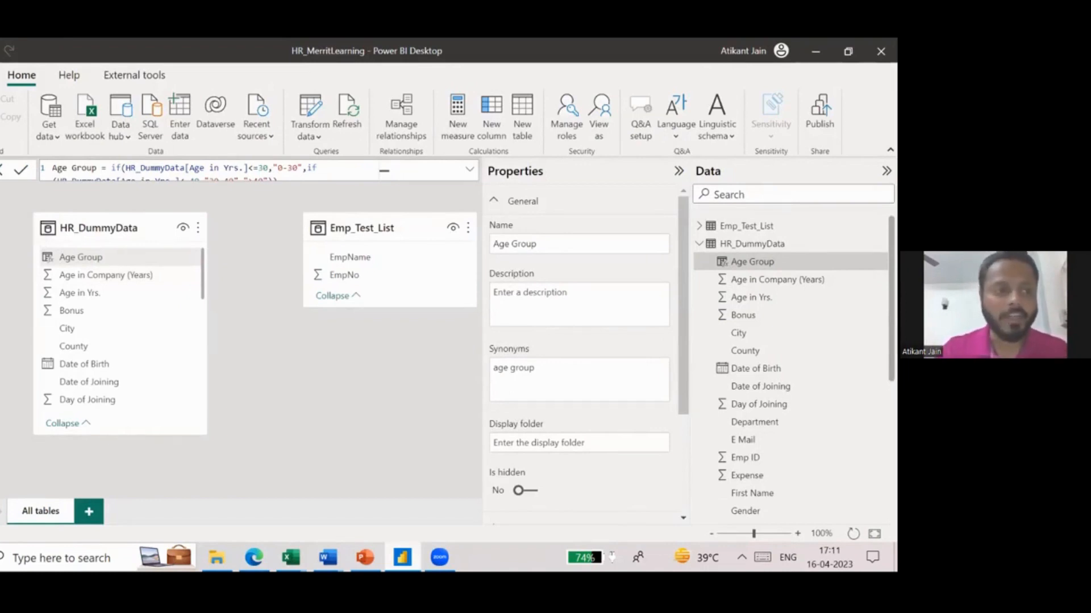
pyautogui.click(1, 199)
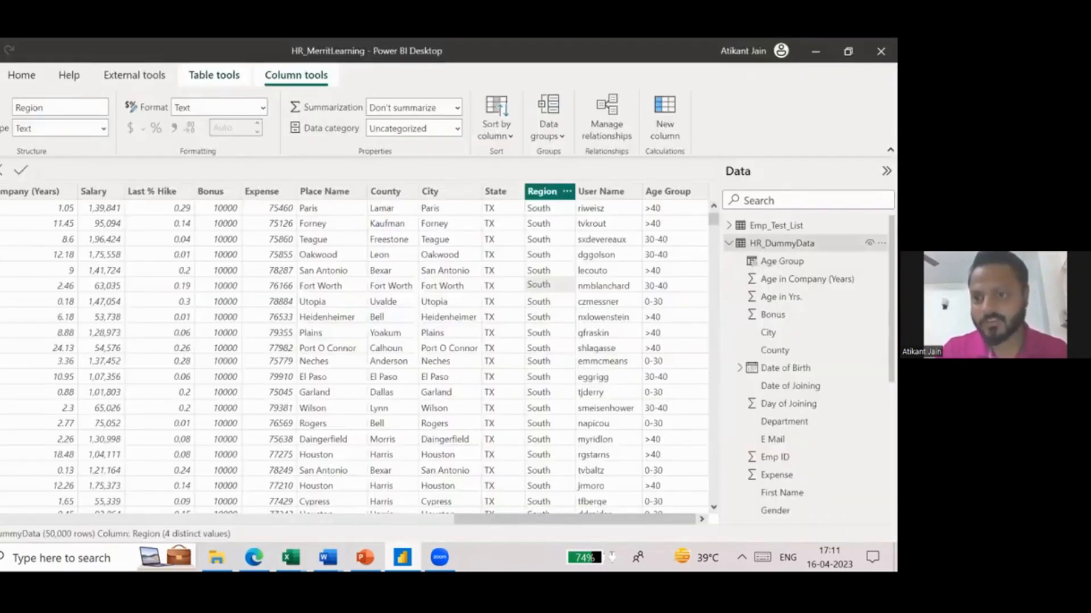
pyautogui.click(784, 243)
pyautogui.click(4, 176)
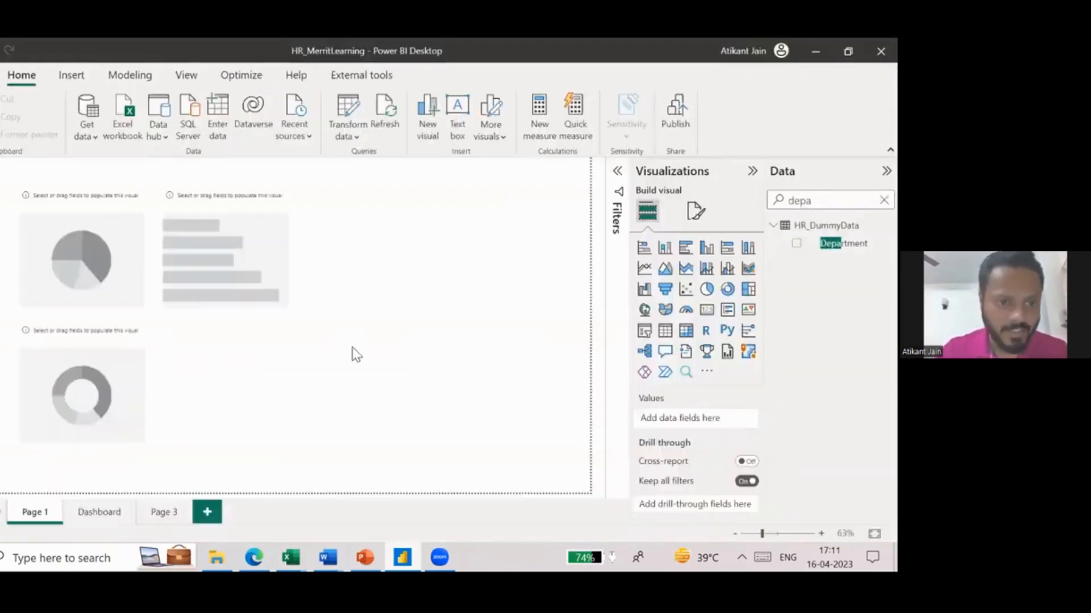
pyautogui.click(108, 510)
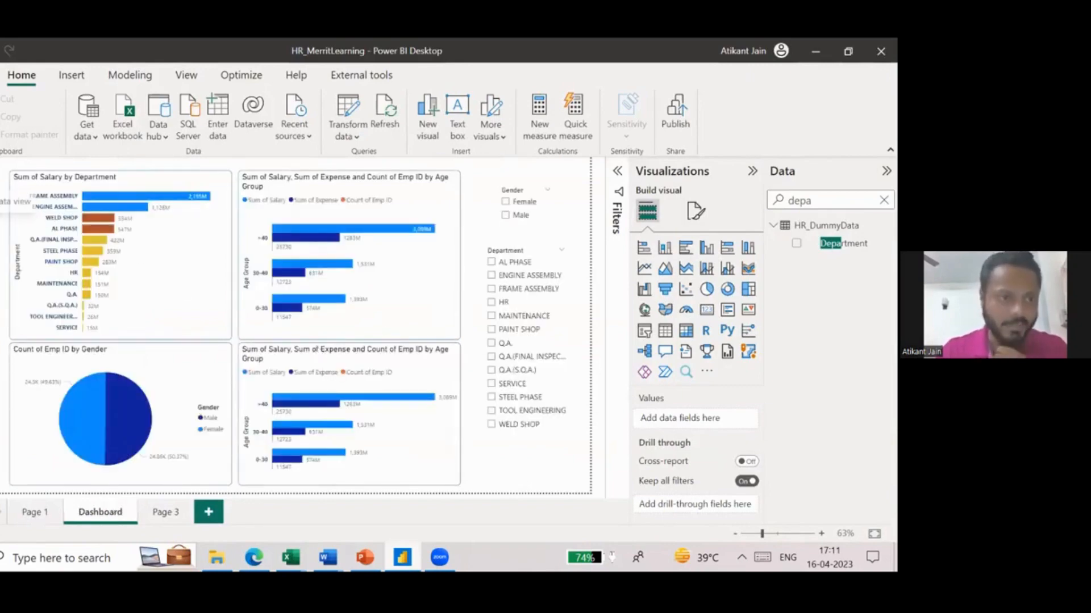
pyautogui.click(4, 199)
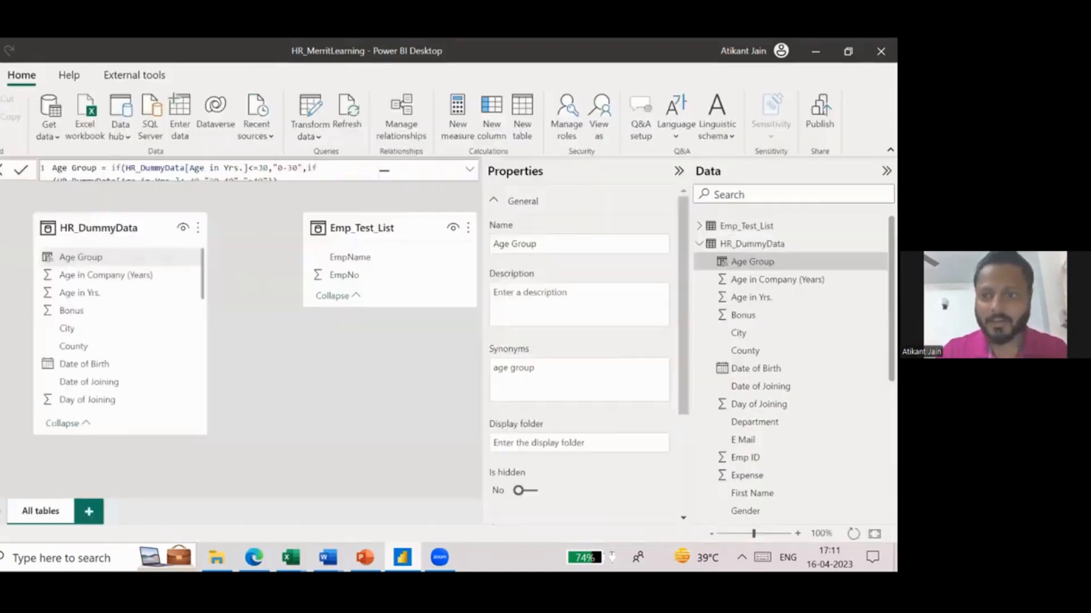
pyautogui.click(5, 224)
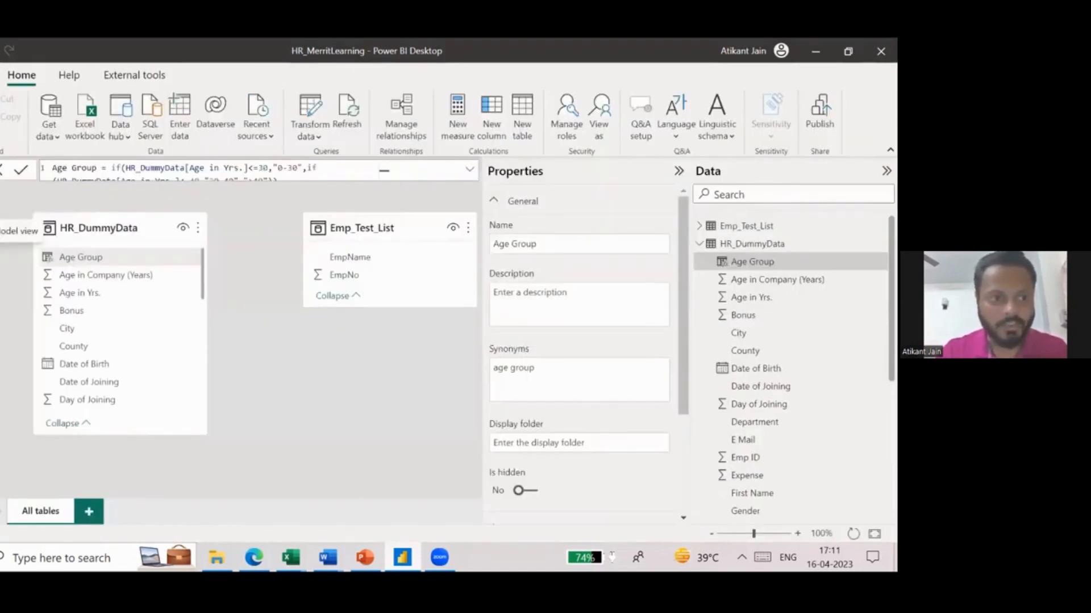
# - Switch to Excel and create a new blank workbook, keeping the sheet name and selecting cell A1
pyautogui.moveTo(290, 558)
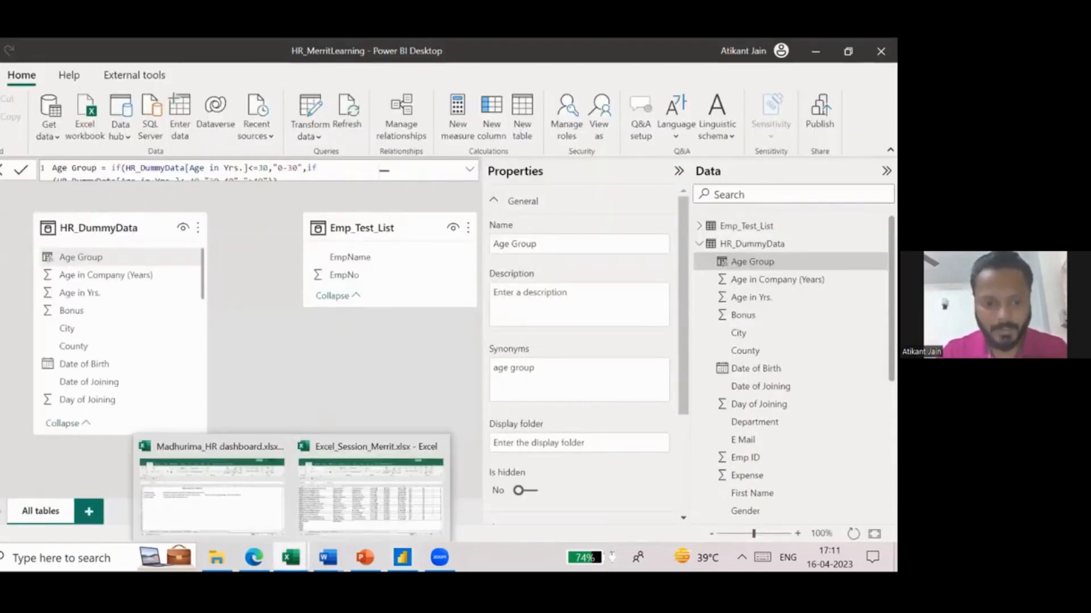
pyautogui.click(349, 510)
pyautogui.hotkey('ctrl', 'n')
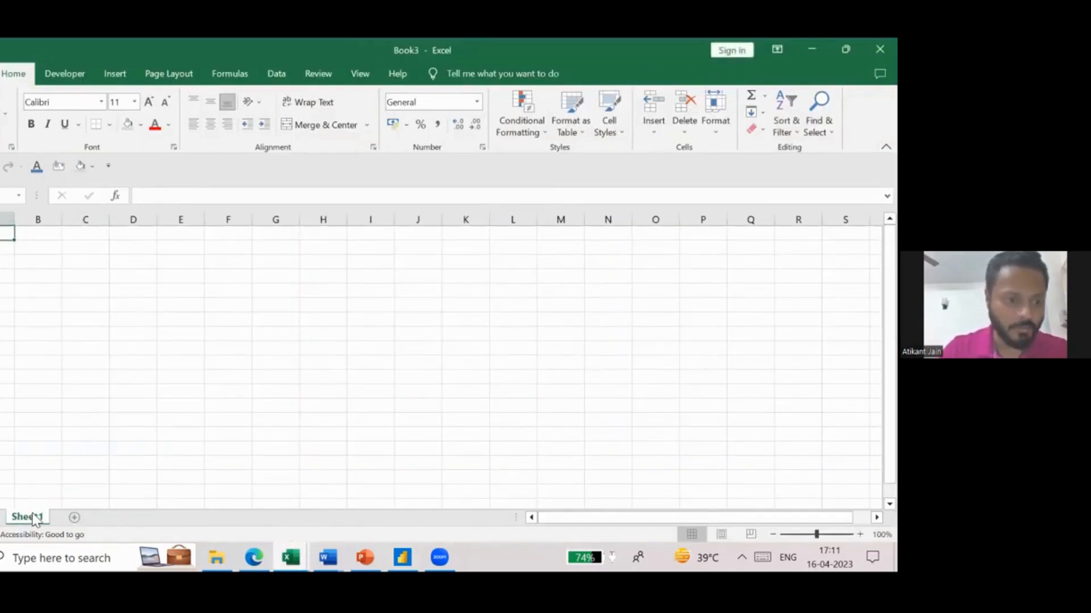
pyautogui.doubleClick(34, 516)
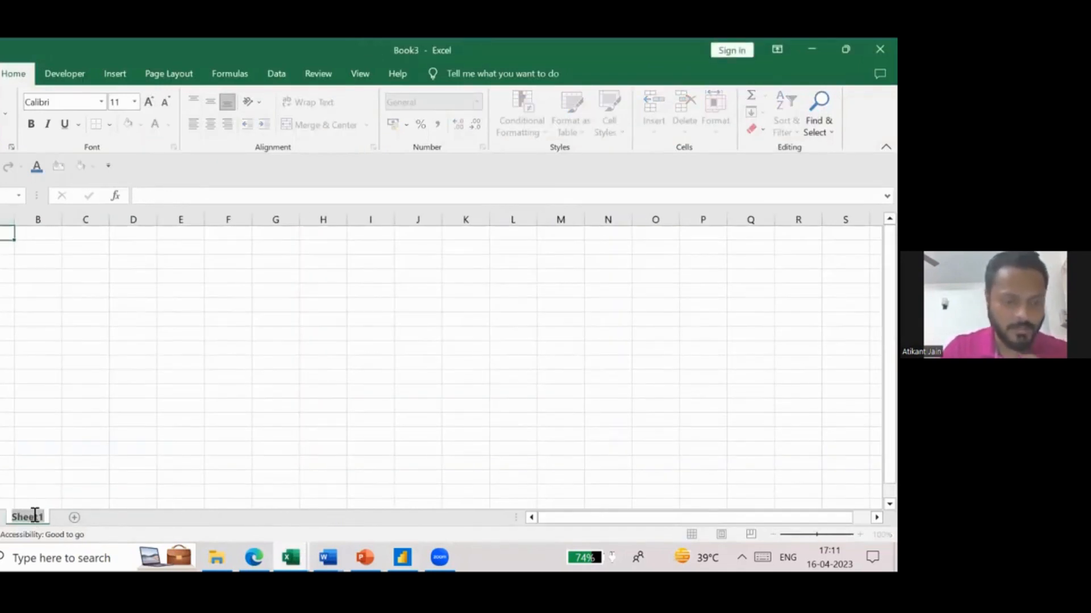
pyautogui.click(3, 236)
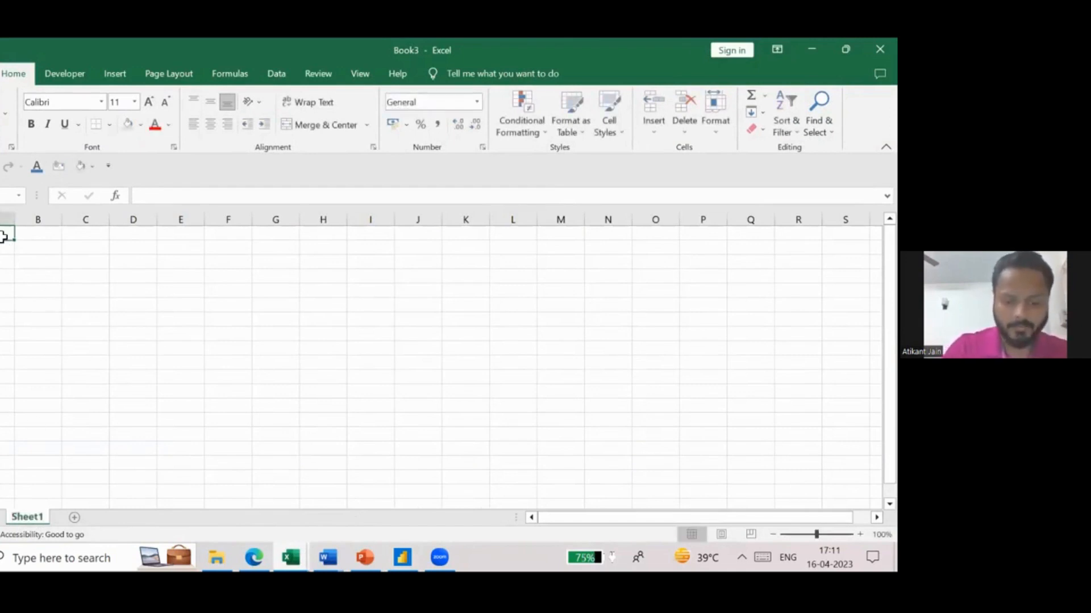
# - Enter a customer identifier heading in A1, followed by the headings CustName, Sales and Date across row 1
pyautogui.write('CustID')
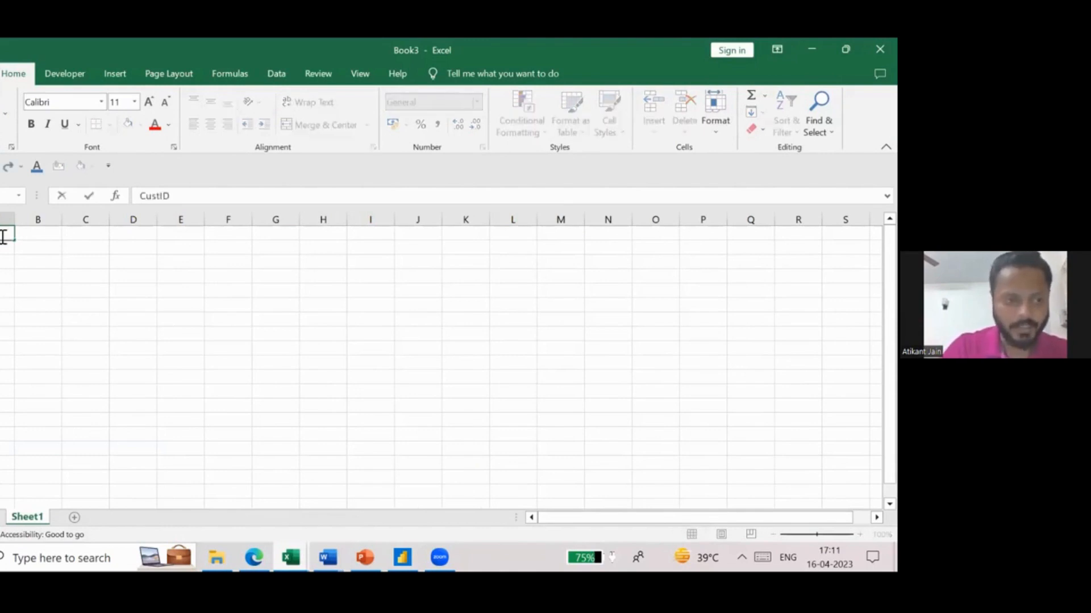
pyautogui.press('Tab')
pyautogui.write('CustName')
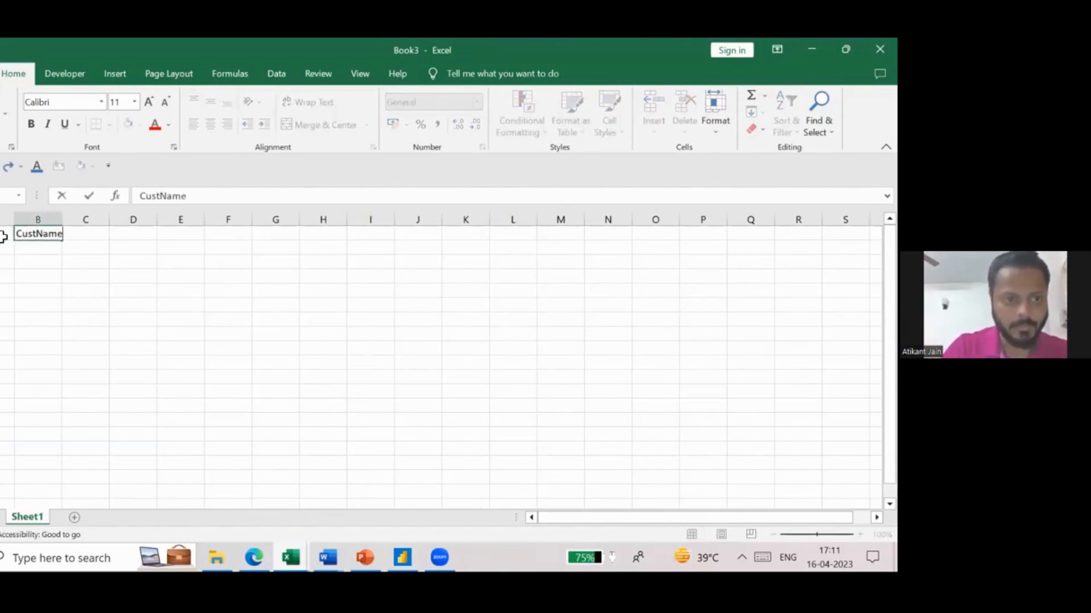
pyautogui.press('Tab')
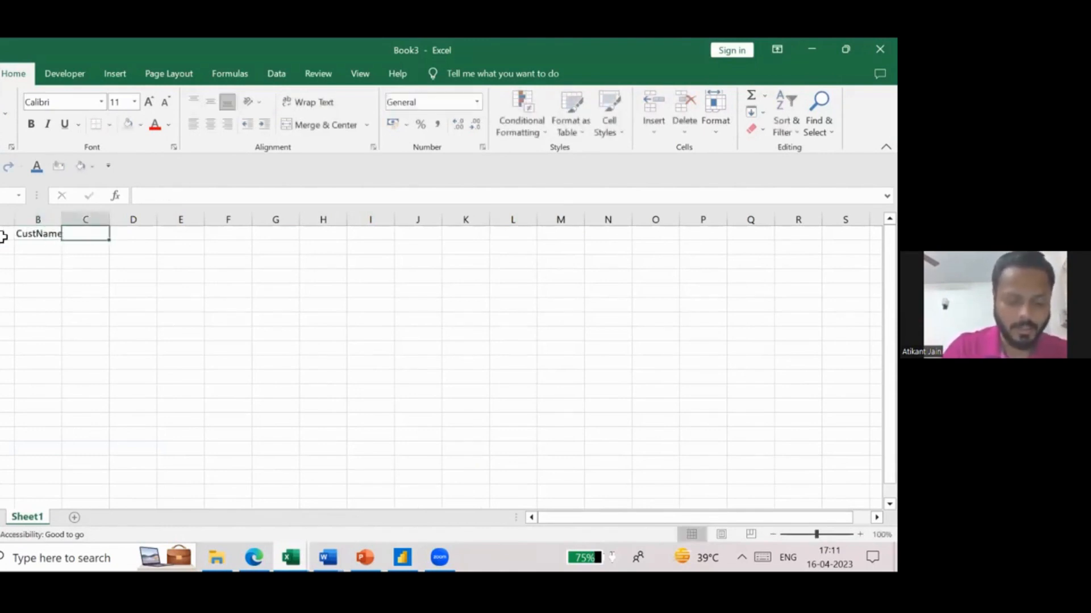
pyautogui.write('Sales')
pyautogui.press('Tab')
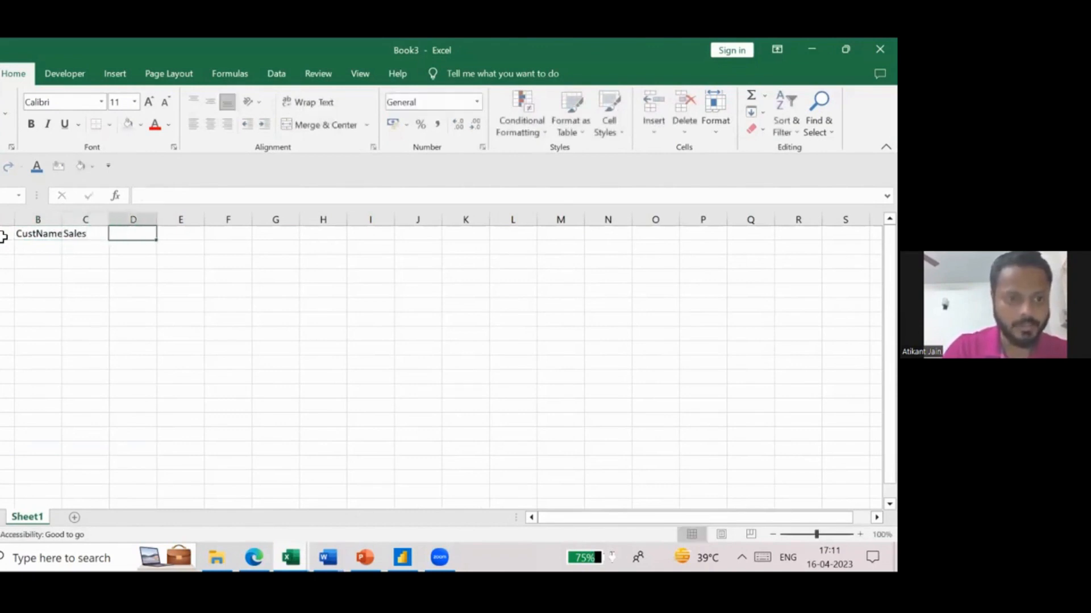
pyautogui.write('Date')
pyautogui.press('Return')
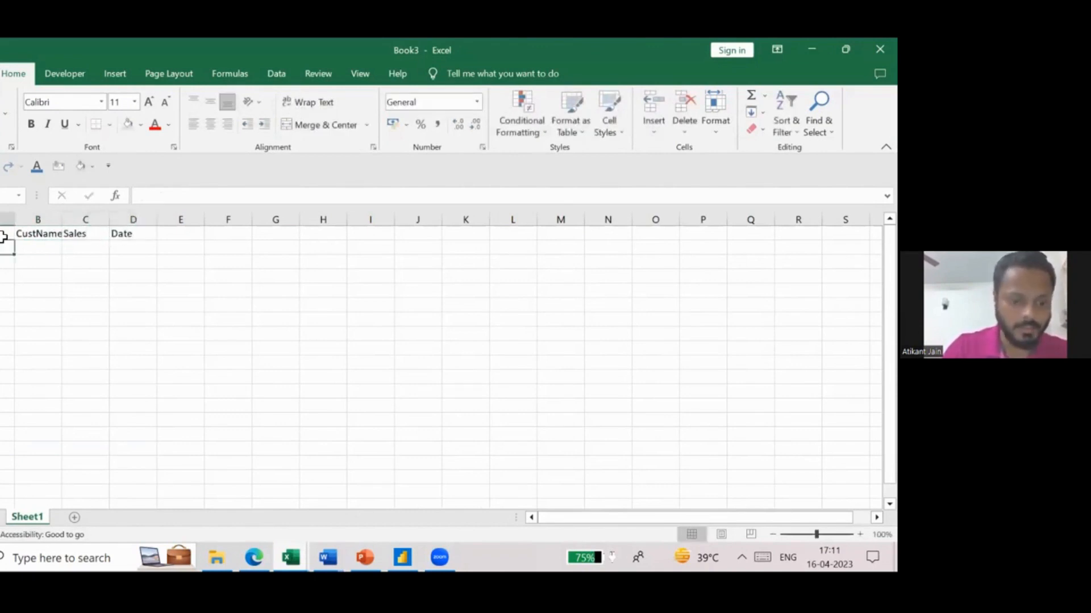
# - Enter two consecutive sample customer IDs in column A, in rows 2 and 3
pyautogui.write('1001')
pyautogui.press('Return')
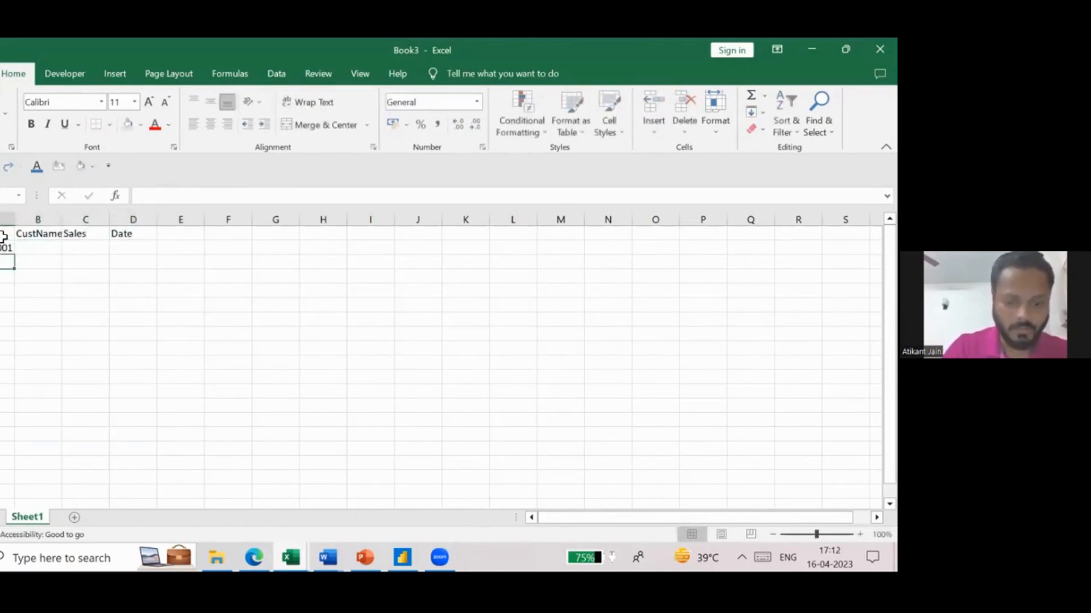
pyautogui.write('1002')
pyautogui.press('Right')
# - Enter the two sample customers' first names in the CustName column, in B2 and B3
pyautogui.press('Up')
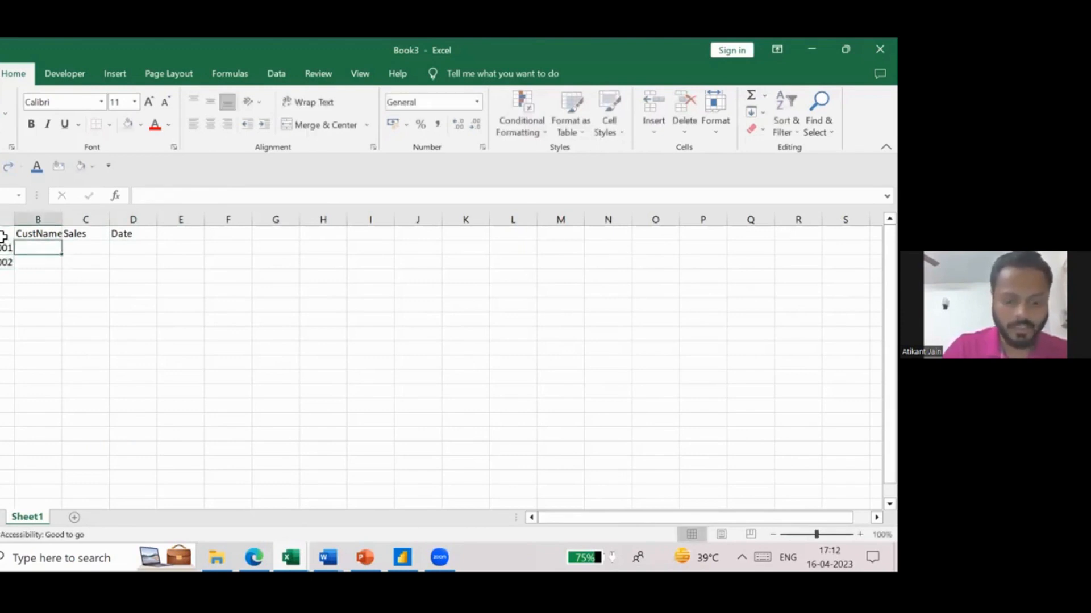
pyautogui.write('Ajay')
pyautogui.press('Return')
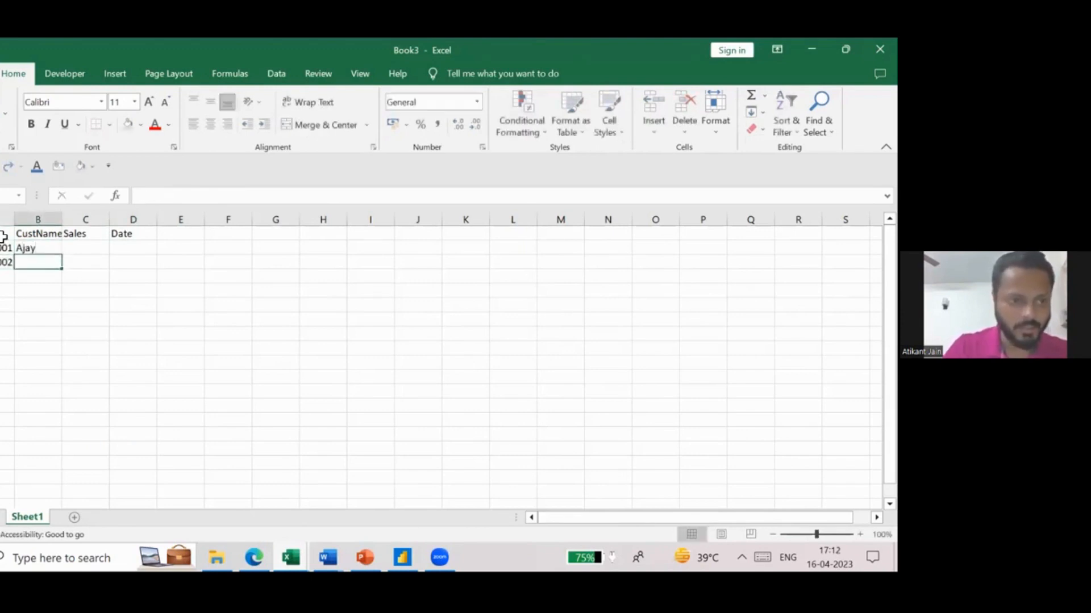
pyautogui.write('Arvind')
pyautogui.press('Return')
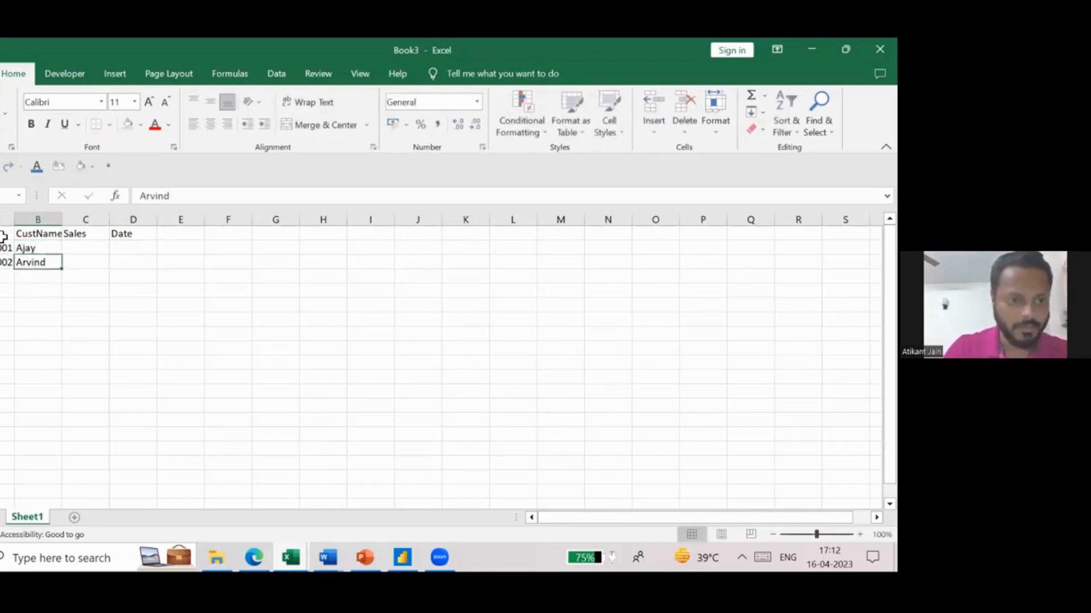
# - Enter the Sales amounts 1000 in C2 and 2000 in C3
pyautogui.press('Up')
pyautogui.press('Up')
pyautogui.press('Right')
pyautogui.write('1000')
pyautogui.hotkey('ctrl', 'Return')
pyautogui.press('Down')
pyautogui.write('2000')
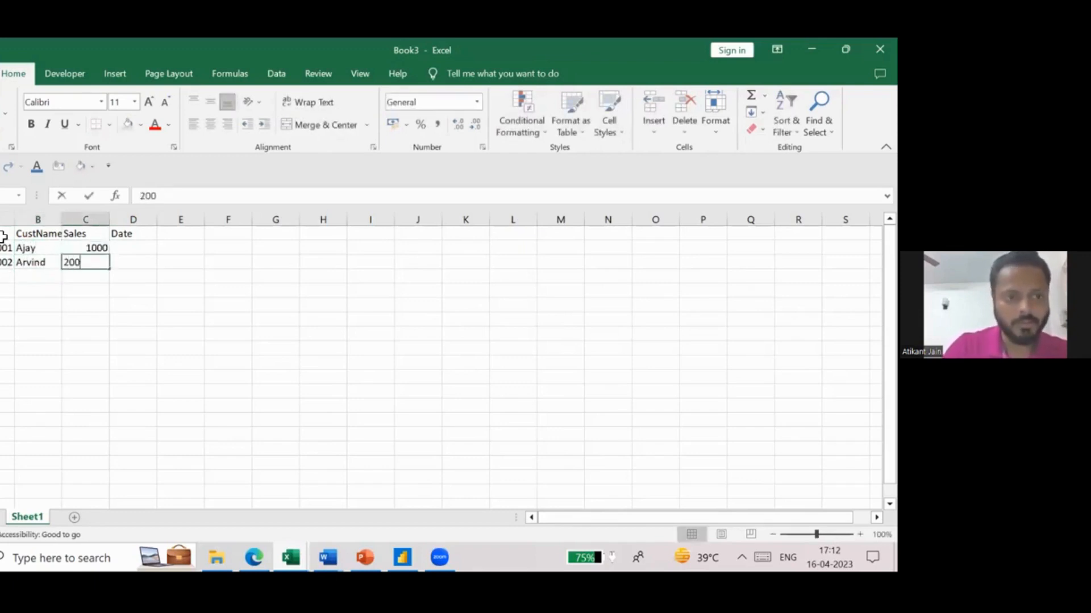
pyautogui.hotkey('ctrl', 'Return')
# - Enter the dates 15-04-2023 in D2 and 16-04-2023 in D3 for the two sample customers
pyautogui.press('Up')
pyautogui.press('Right')
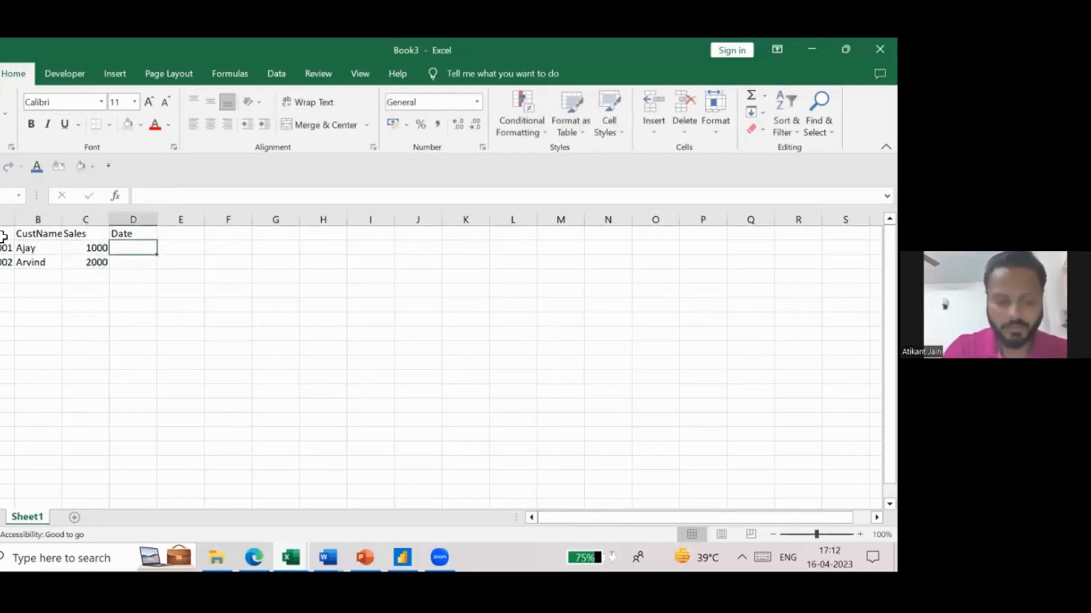
pyautogui.write('15')
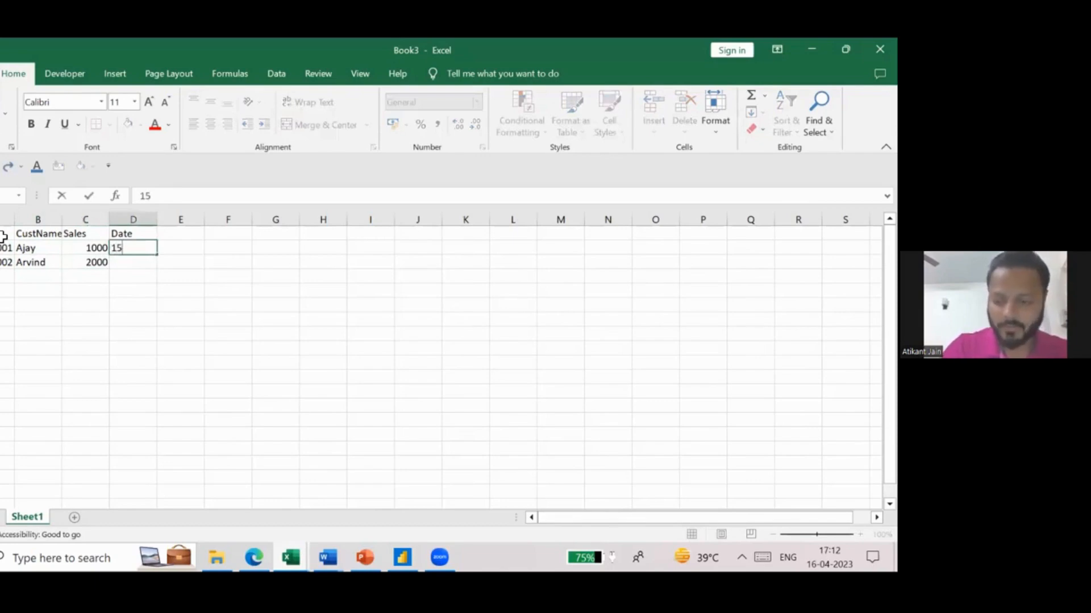
pyautogui.write('-04-2023')
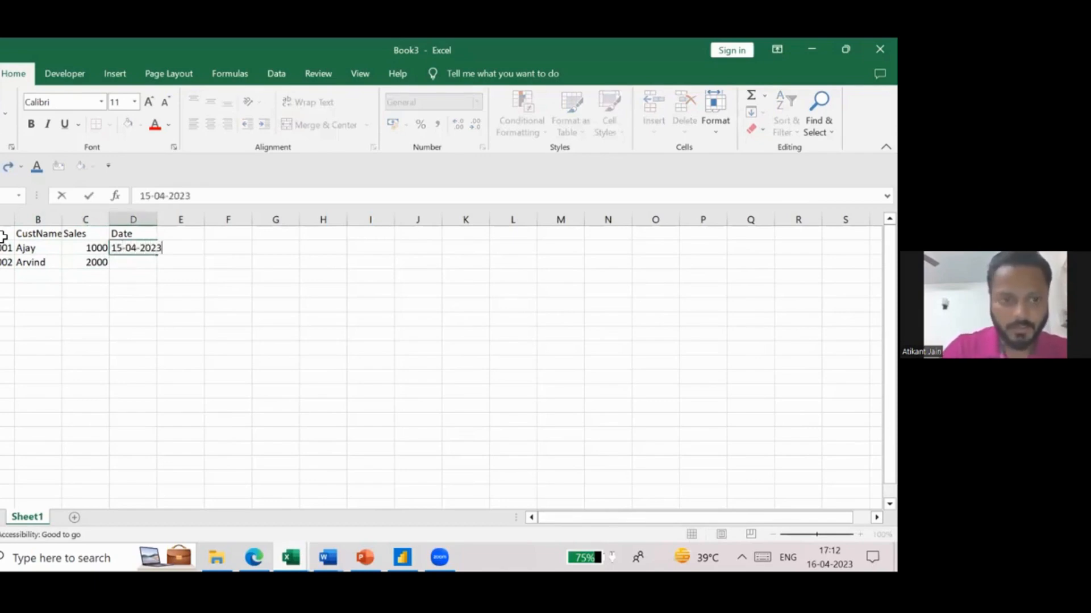
pyautogui.press('Return')
pyautogui.write('16')
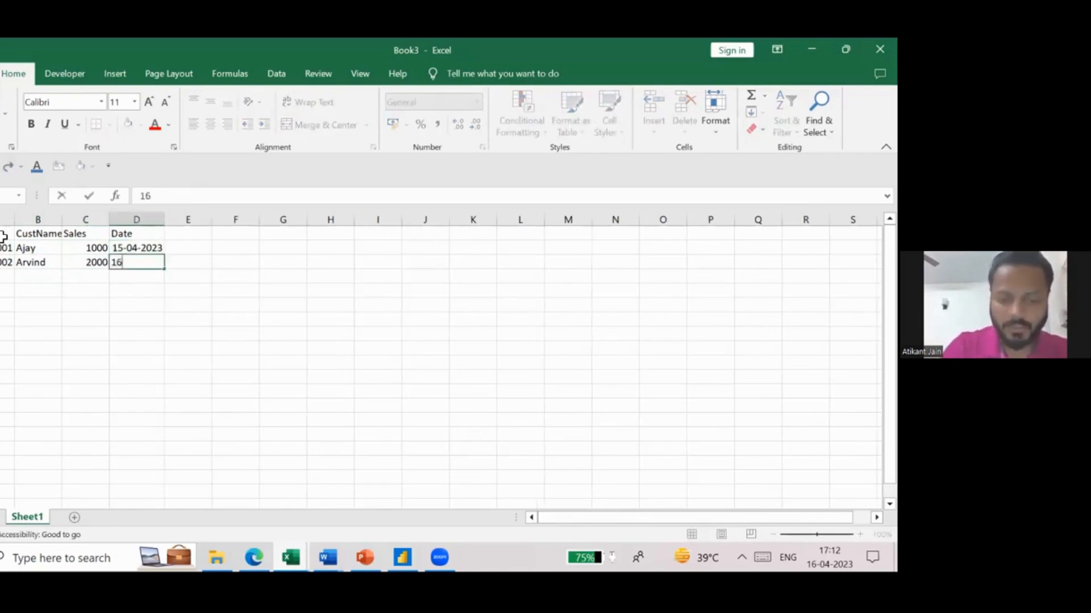
pyautogui.write('-04-20')
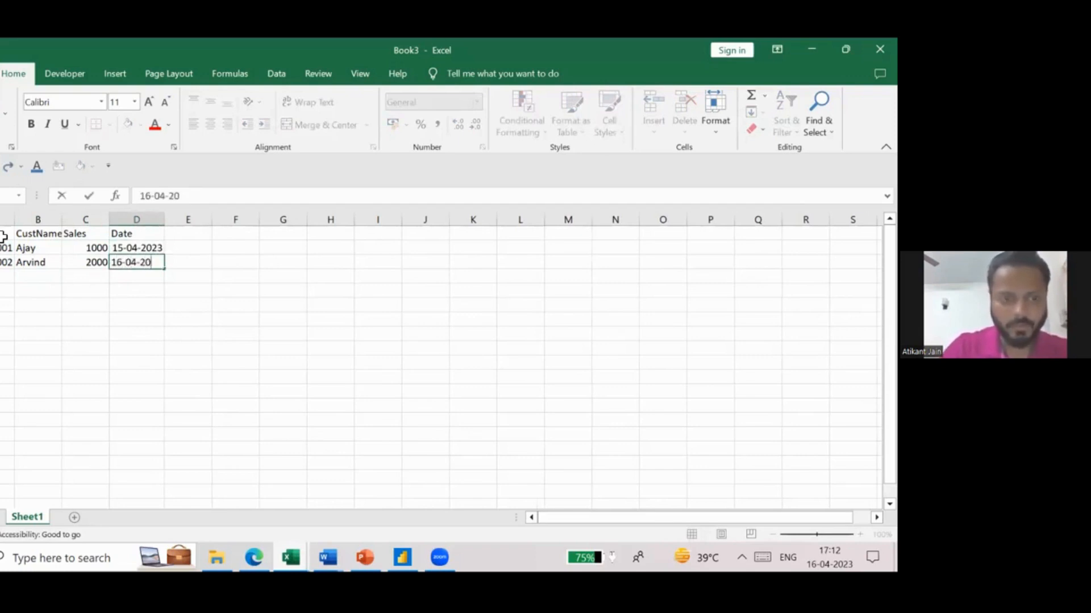
pyautogui.write('23')
pyautogui.press('Return')
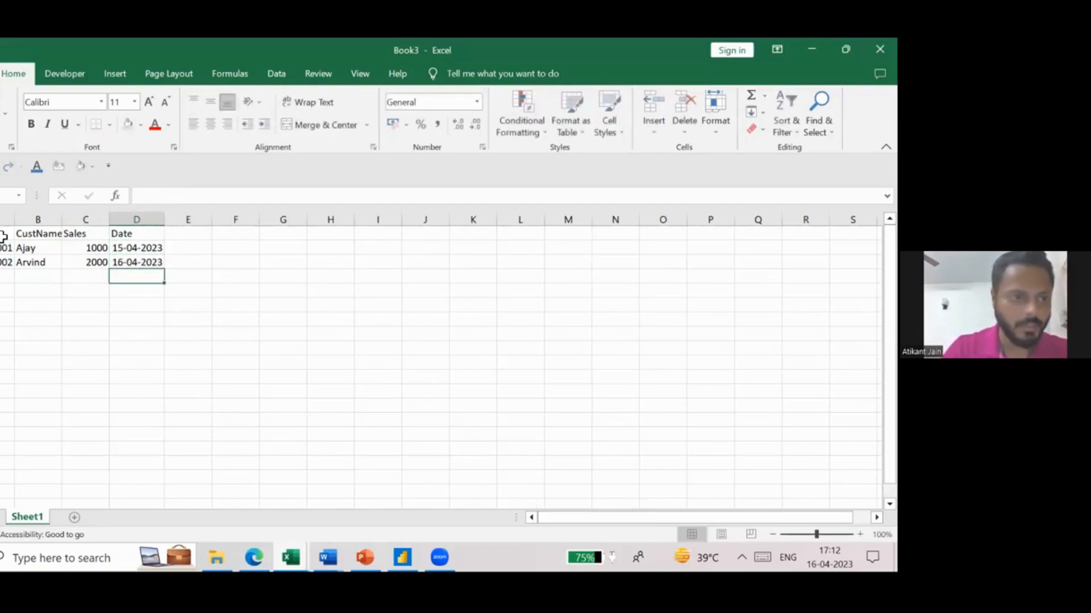
# - Rename the sheet holding the sales table as Customer_Sales
pyautogui.doubleClick(41, 519)
pyautogui.write('Customer')
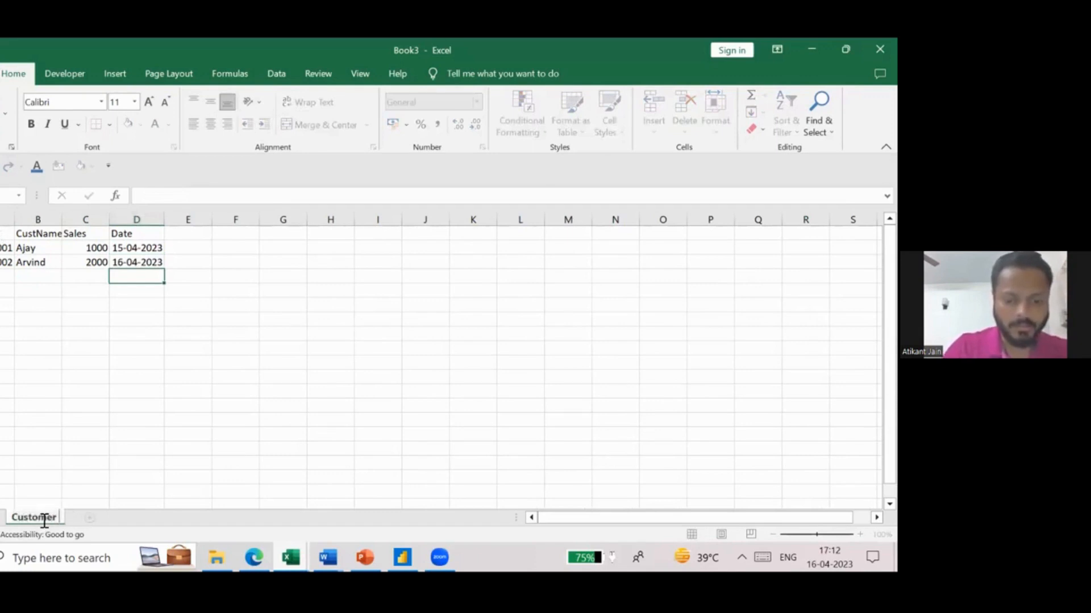
pyautogui.write(' Sales')
pyautogui.press('Return')
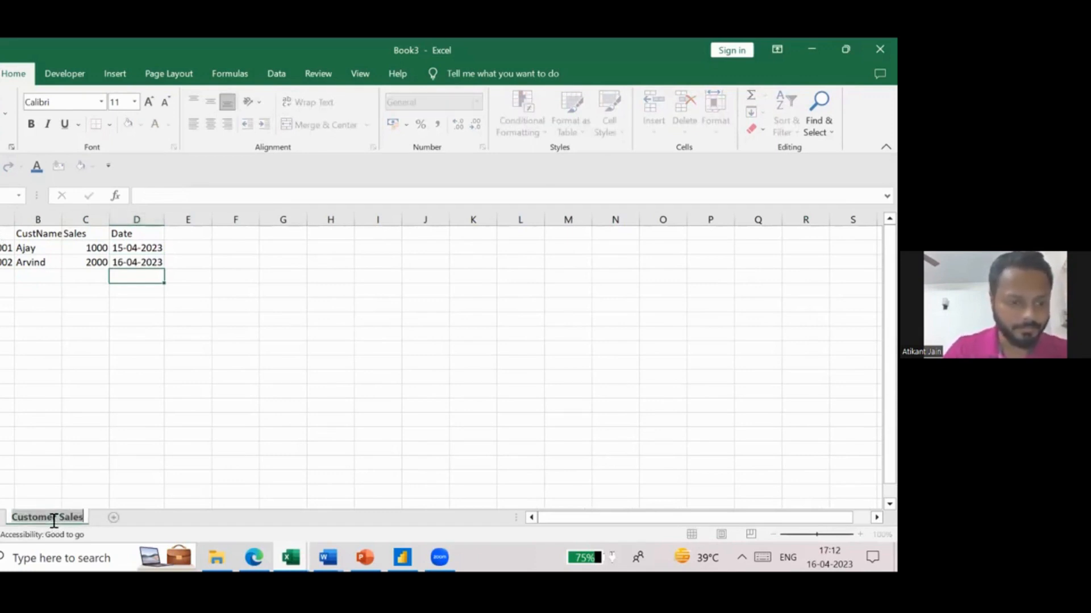
pyautogui.press('Return')
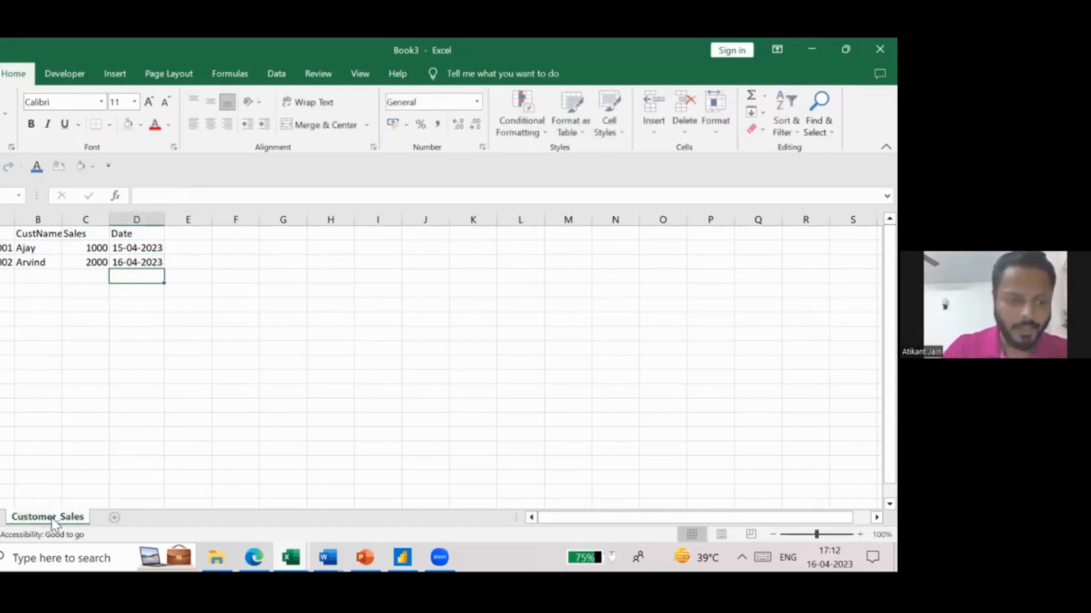
pyautogui.moveTo(7, 233); pyautogui.dragTo(121, 258)
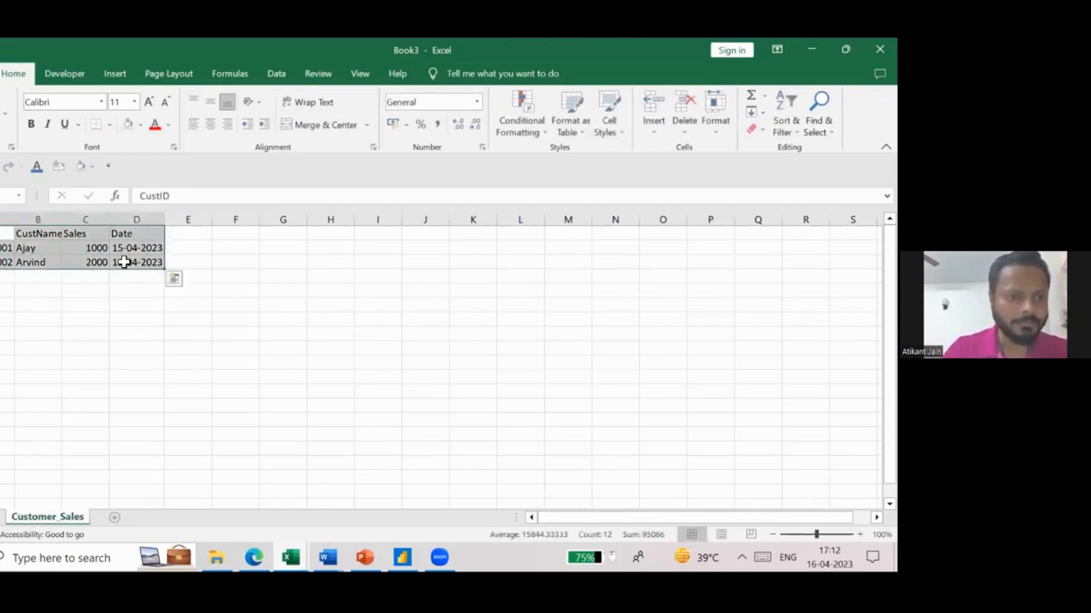
pyautogui.click(123, 260)
# - Add a second sheet with the heading CustID in A1 and three consecutive sample customer IDs in A2 to A4
pyautogui.click(114, 517)
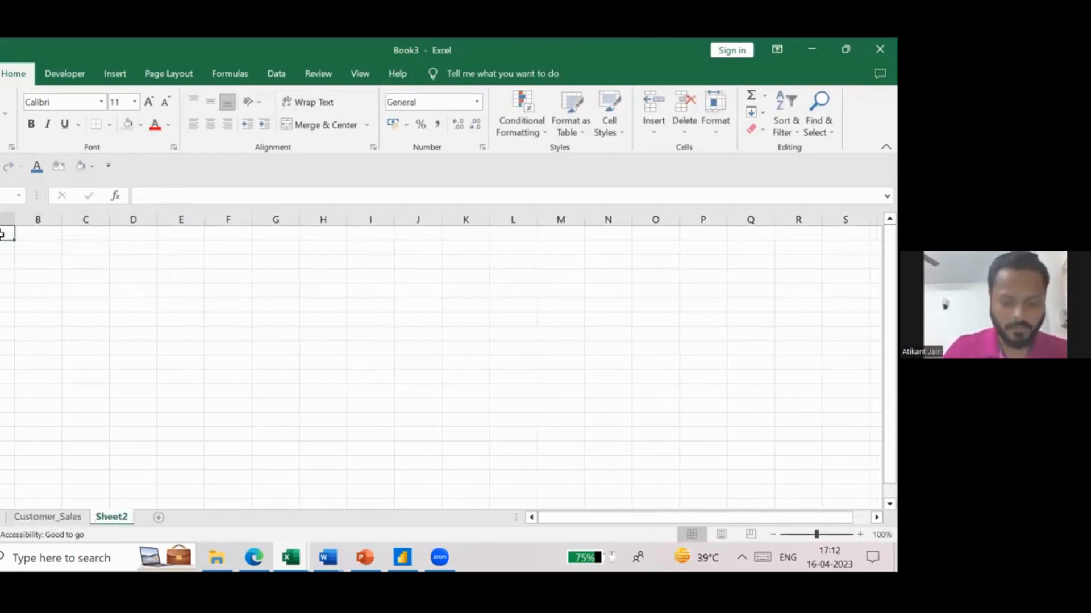
pyautogui.write('CustID')
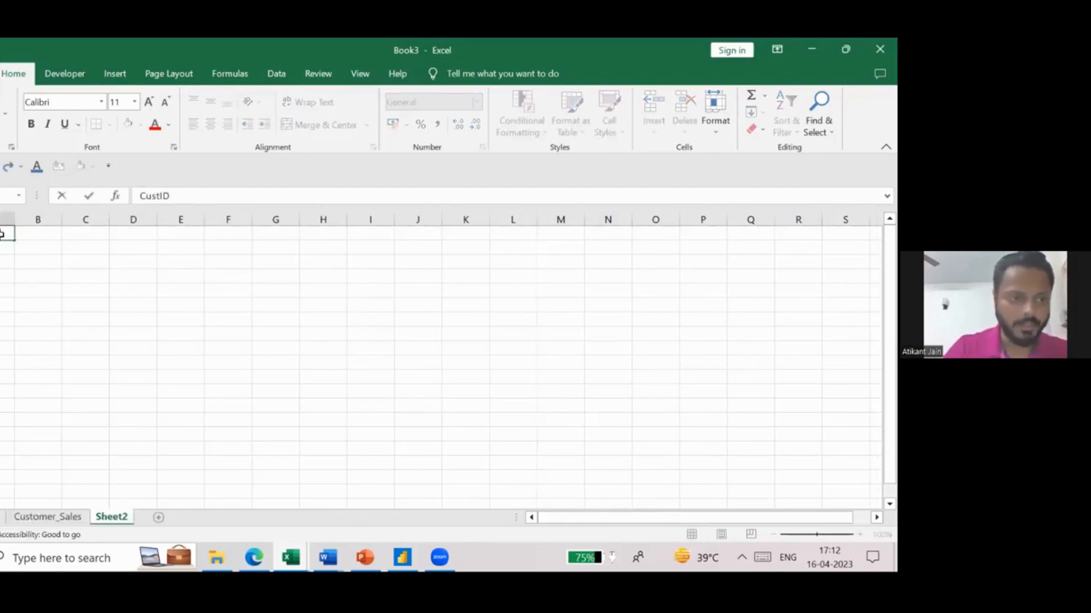
pyautogui.press('Return')
pyautogui.write('10001')
pyautogui.press('Return')
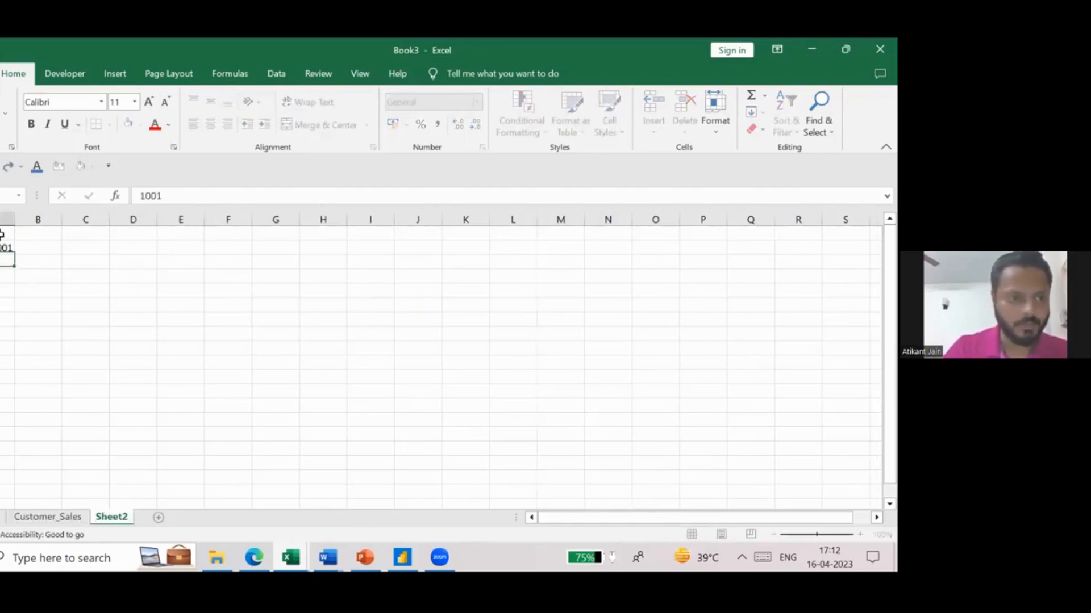
pyautogui.write('1002')
pyautogui.press('Return')
pyautogui.write('1003')
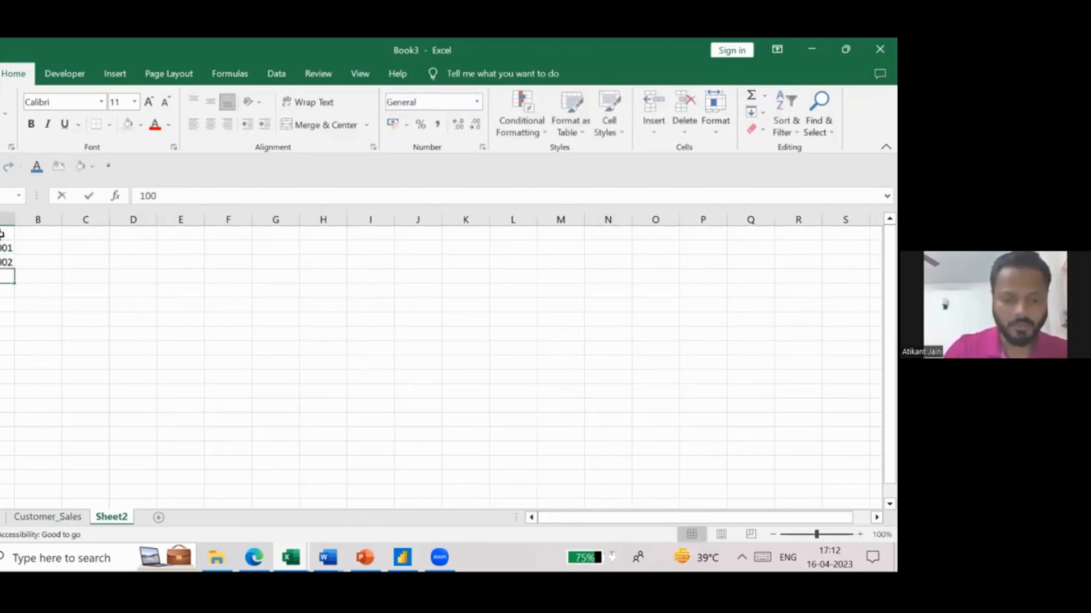
pyautogui.press('Return')
# - Enter the heading CustName in B1 of the new sheet, beside the customer ID column
pyautogui.press('Right')
pyautogui.press('Up')
pyautogui.press('Up')
pyautogui.press('Up')
pyautogui.press('Up')
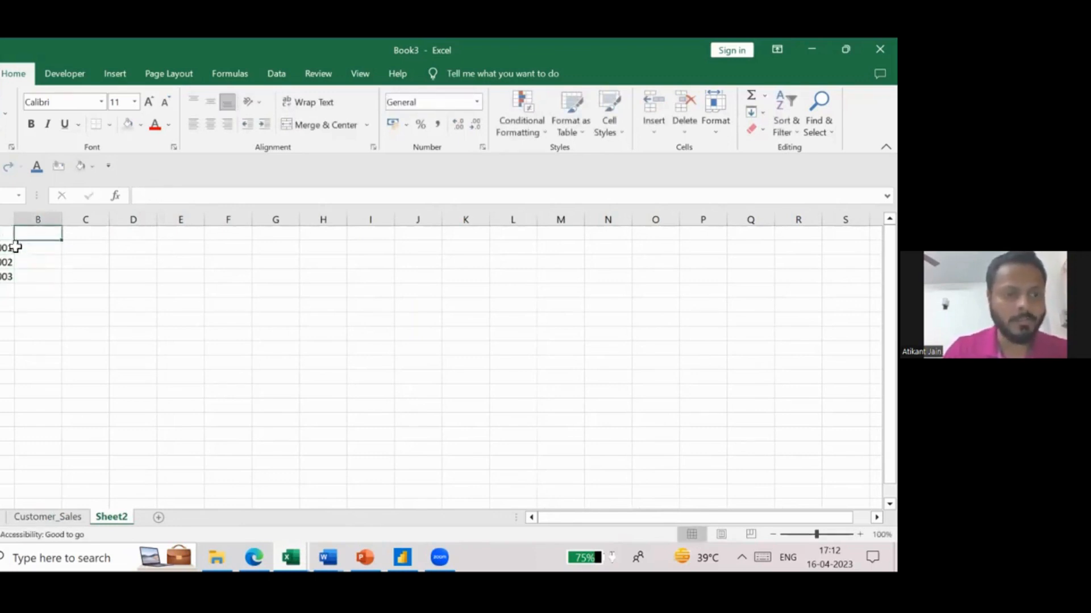
pyautogui.click(2, 234)
pyautogui.press('Right')
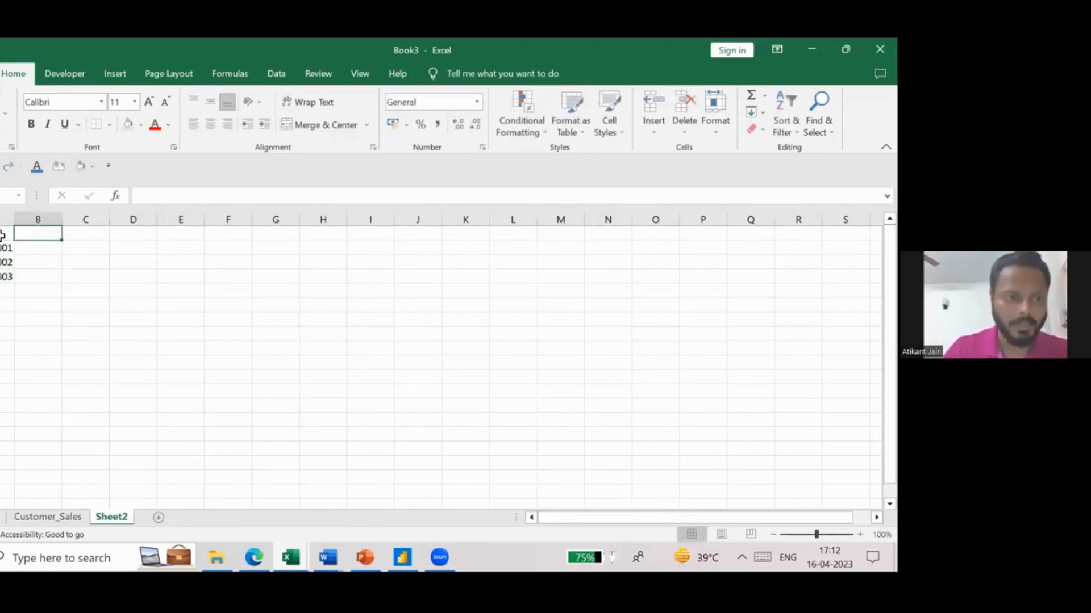
pyautogui.moveTo(2, 234); pyautogui.dragTo(3, 290)
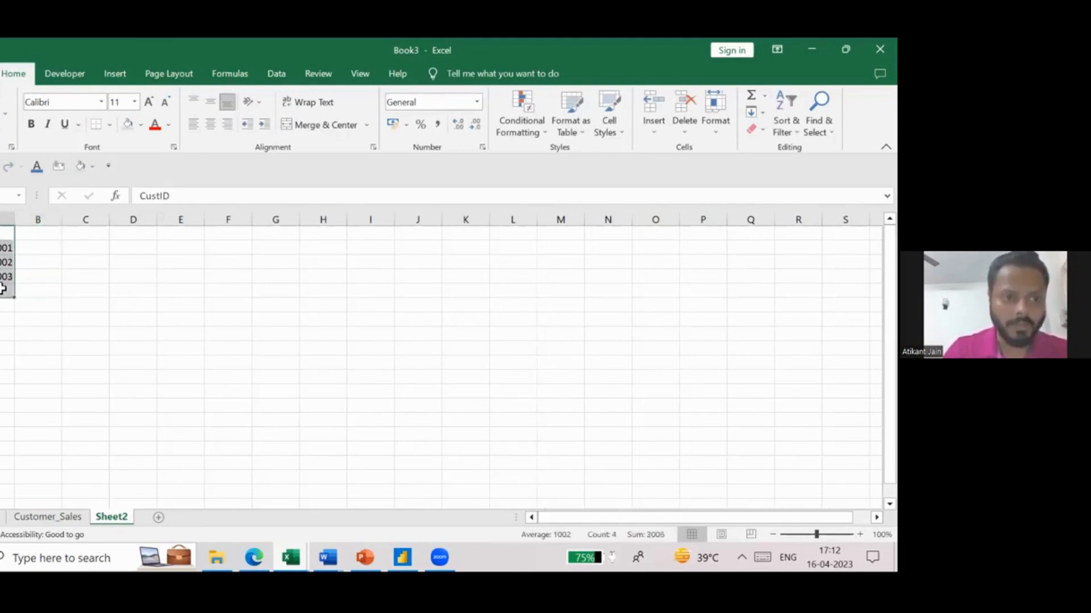
pyautogui.click(43, 233)
pyautogui.write('CustName')
pyautogui.press('Tab')
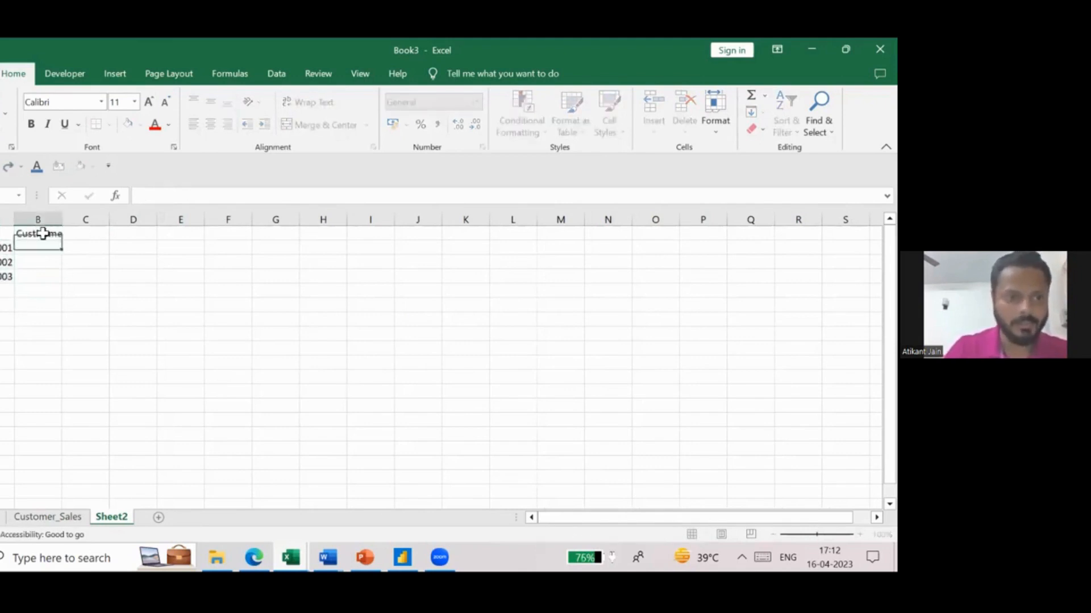
# - Enter the heading CustLocation in C1 of the new sheet
pyautogui.write('CUst')
pyautogui.press('BackSpace')
pyautogui.press('BackSpace')
pyautogui.press('BackSpace')
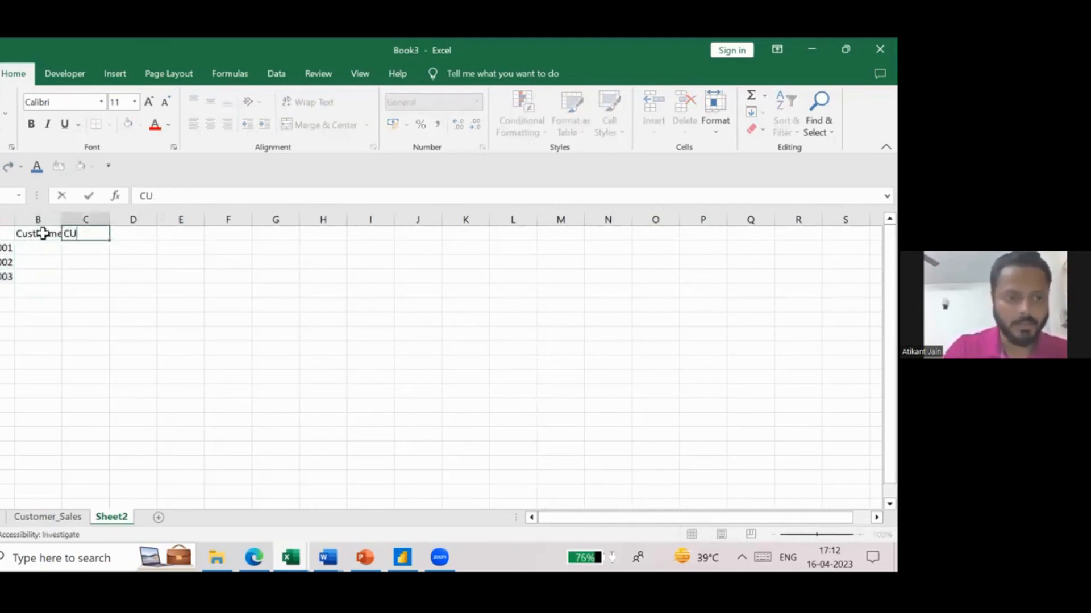
pyautogui.write('i')
pyautogui.press('BackSpace')
pyautogui.write('ust')
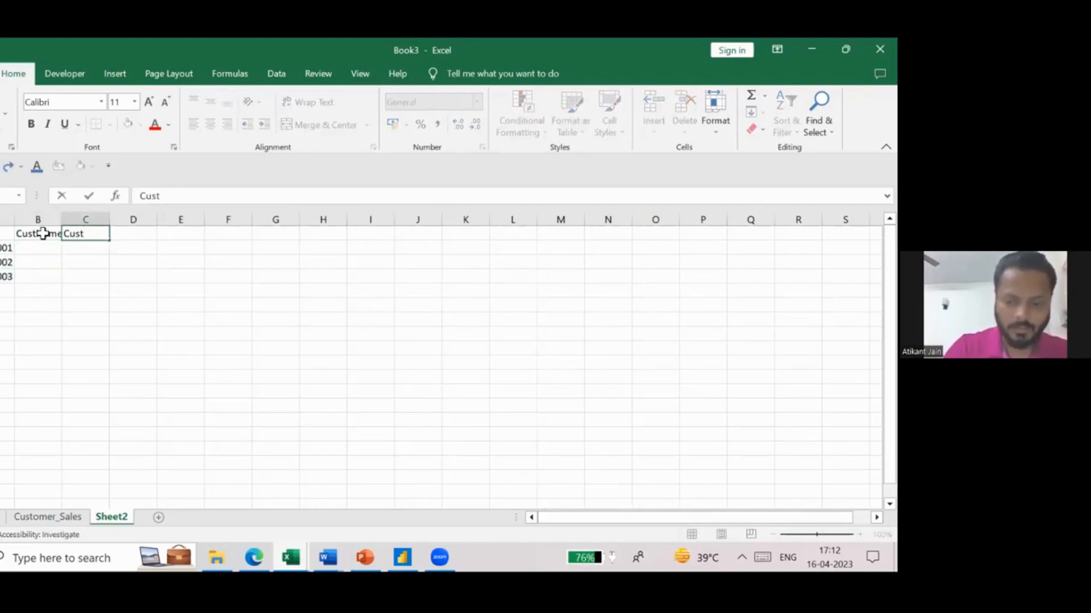
pyautogui.write('Location')
pyautogui.press('Return')
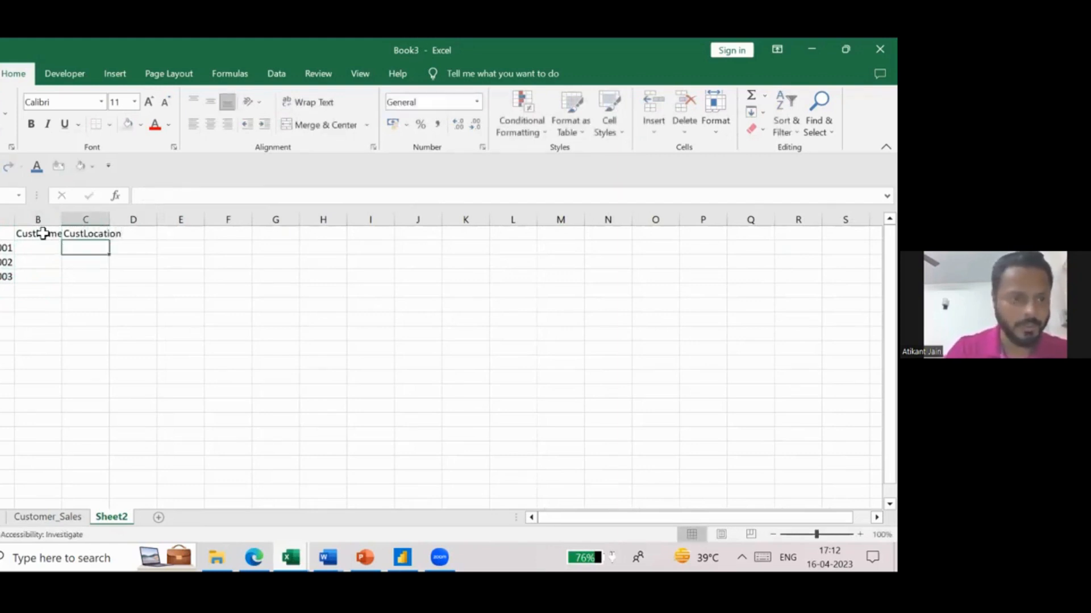
# - Fill B2 to B4 with customer first names, reusing the two from the Customer_Sales sheet and adding a third
pyautogui.click(73, 516)
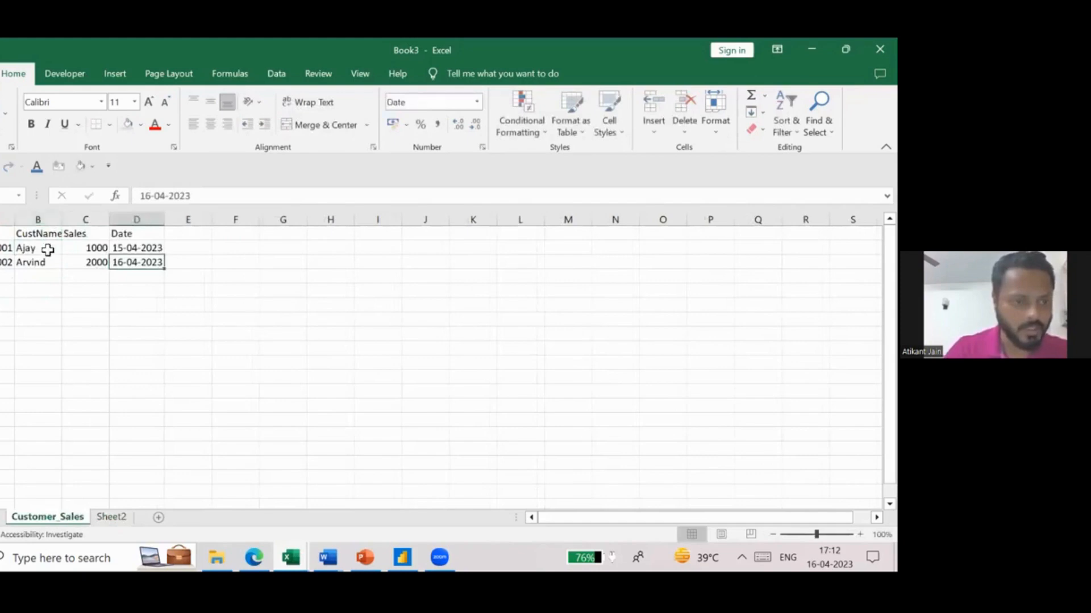
pyautogui.click(108, 518)
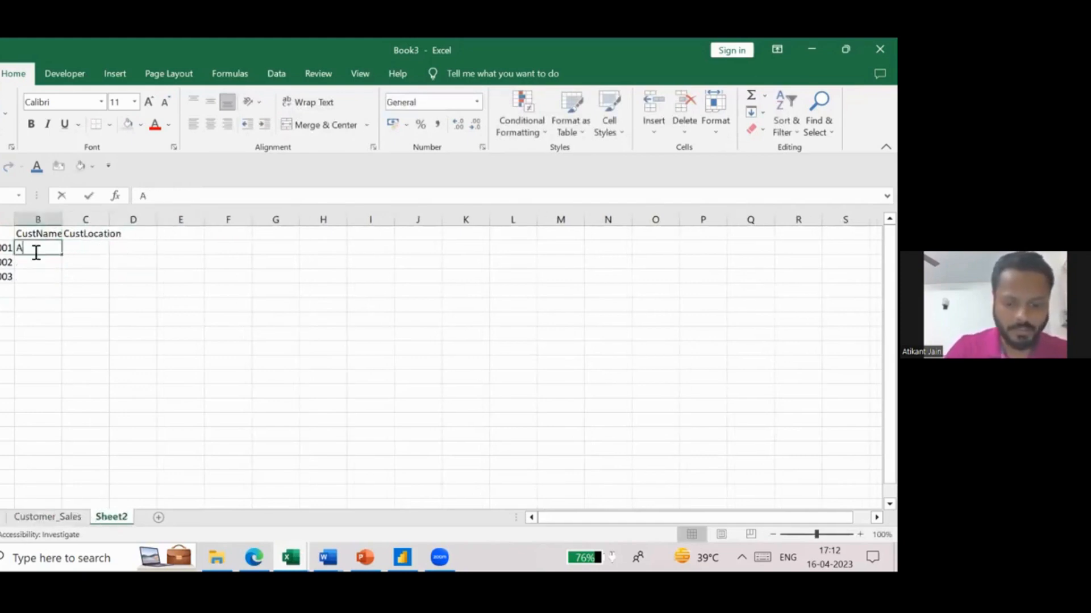
pyautogui.write('Ajay')
pyautogui.press('Return')
pyautogui.write('Arvind')
pyautogui.press('Return')
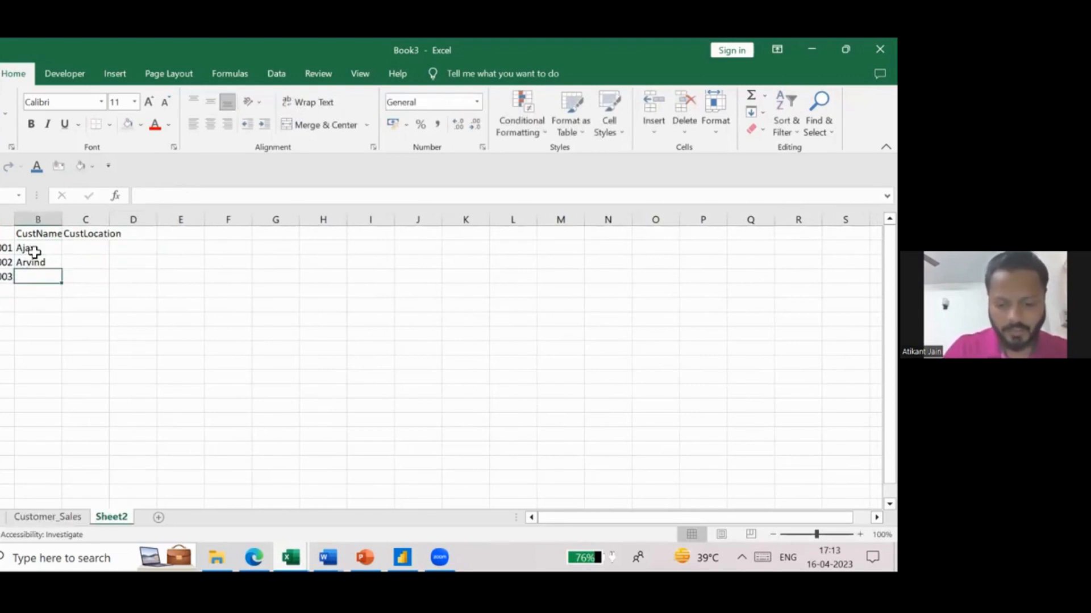
pyautogui.write('Sanjana')
pyautogui.press('Return')
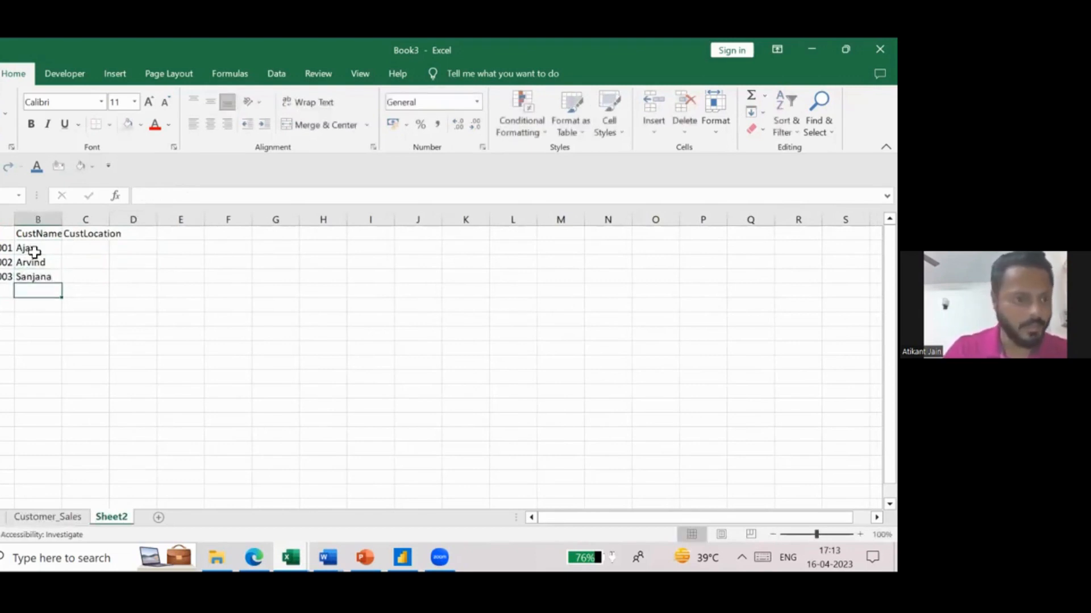
# - Enter the locations Gurgaon, Mumbai and Bengaluru in C2 to C4 of the CustLocation column
pyautogui.press('Up')
pyautogui.press('Right')
pyautogui.press('Up')
pyautogui.press('Up')
pyautogui.press('Up')
pyautogui.press('Down')
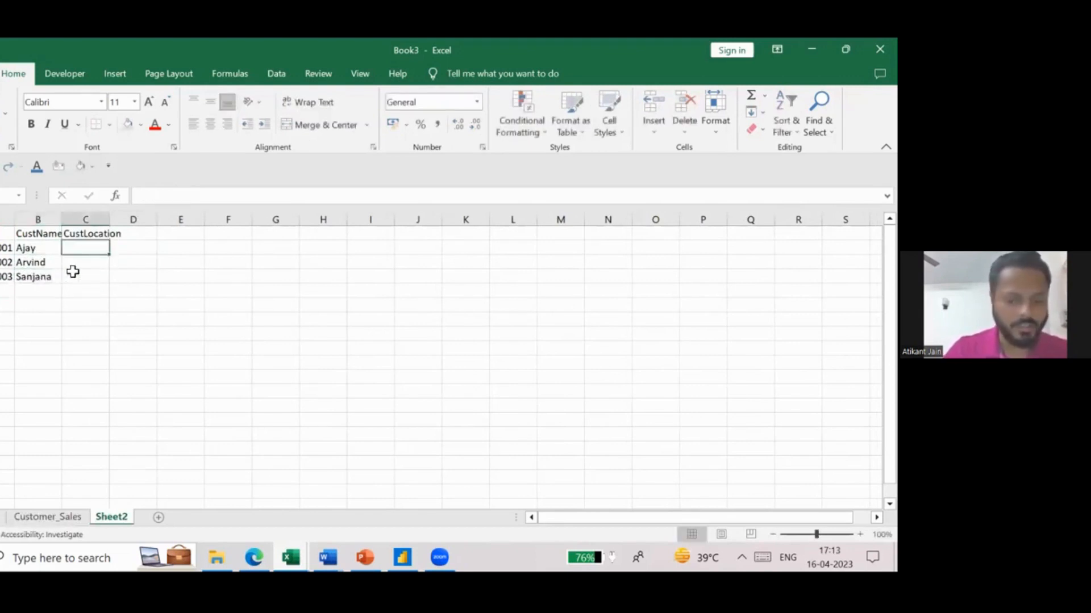
pyautogui.write('Gurgaon')
pyautogui.press('Return')
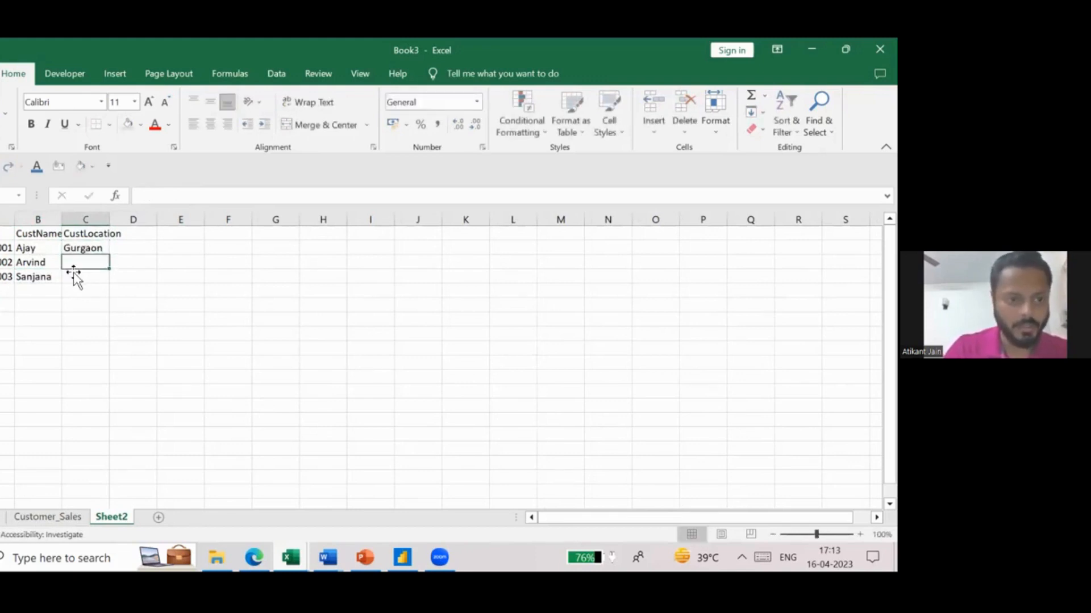
pyautogui.write('Mumbai')
pyautogui.press('Return')
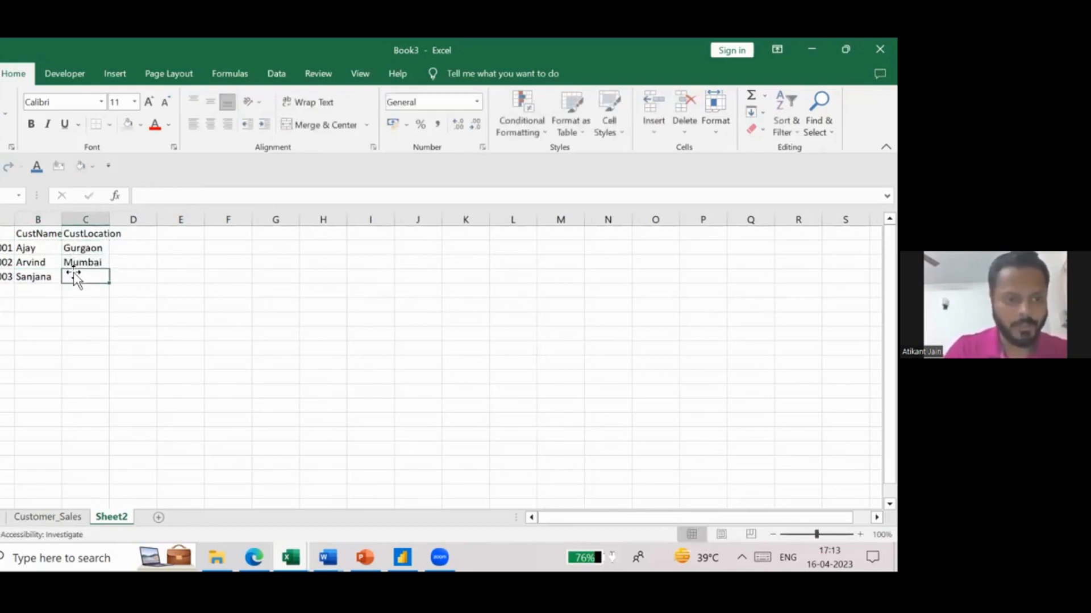
pyautogui.write('Bengaluru')
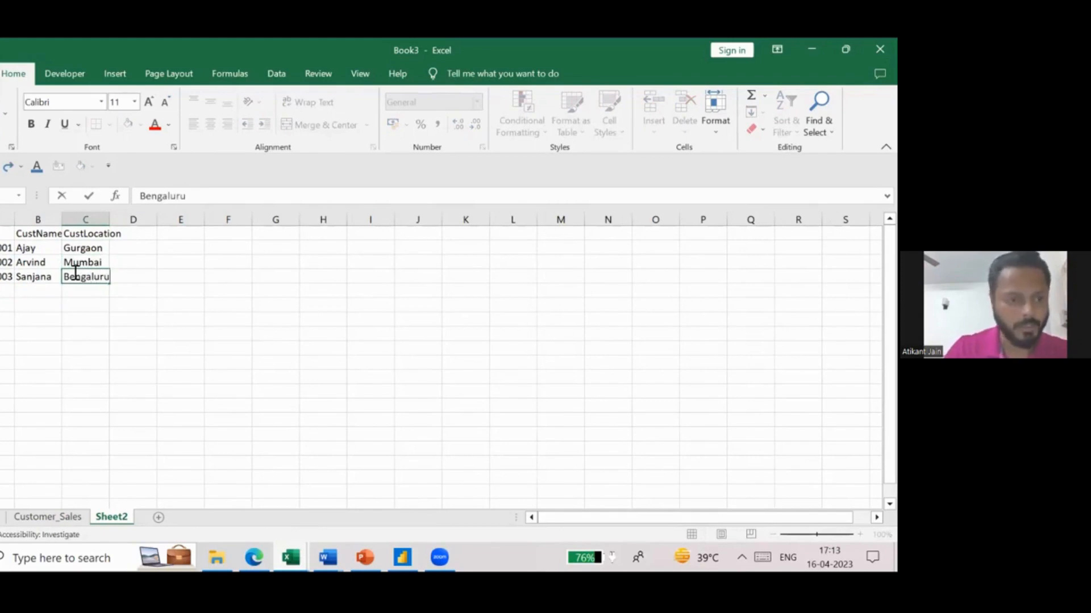
pyautogui.press('Return')
# - Rename the sheet holding the customer locations as Cust_Master
pyautogui.moveTo(7, 233); pyautogui.dragTo(73, 276)
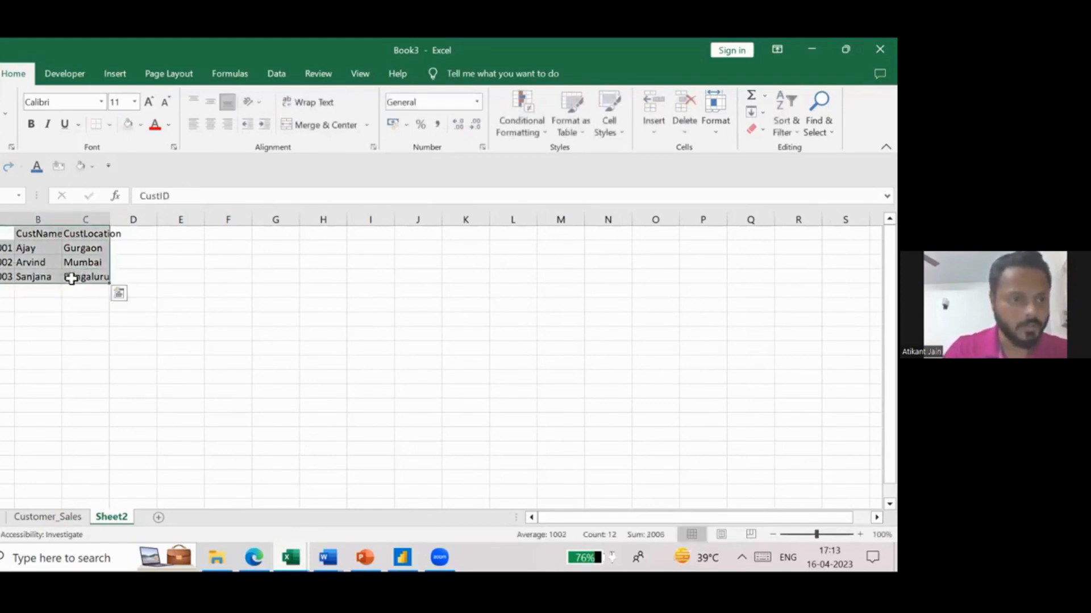
pyautogui.doubleClick(112, 524)
pyautogui.write('Cust')
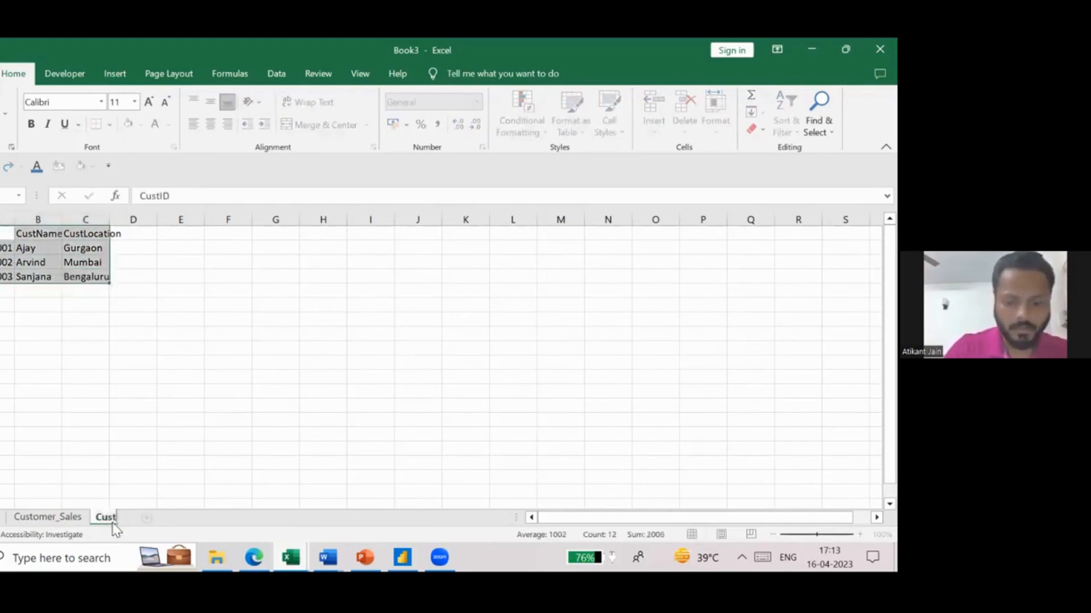
pyautogui.write('_Master')
pyautogui.press('Return')
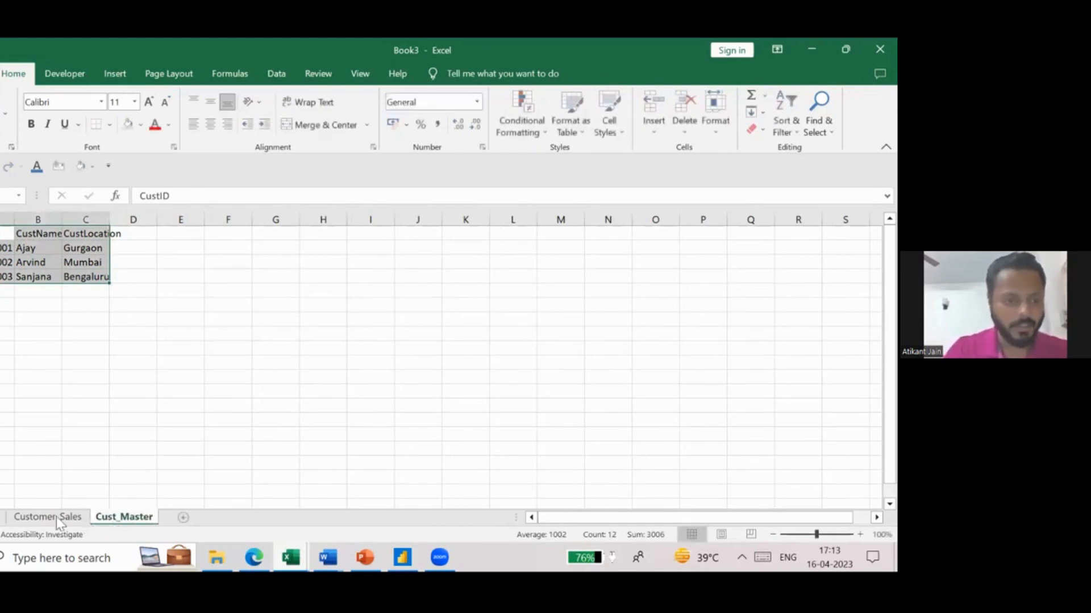
# - Apply all borders to the customer table in A1 to C4 on the Cust_Master sheet
pyautogui.click(6, 247)
pyautogui.moveTo(6, 233); pyautogui.dragTo(94, 277)
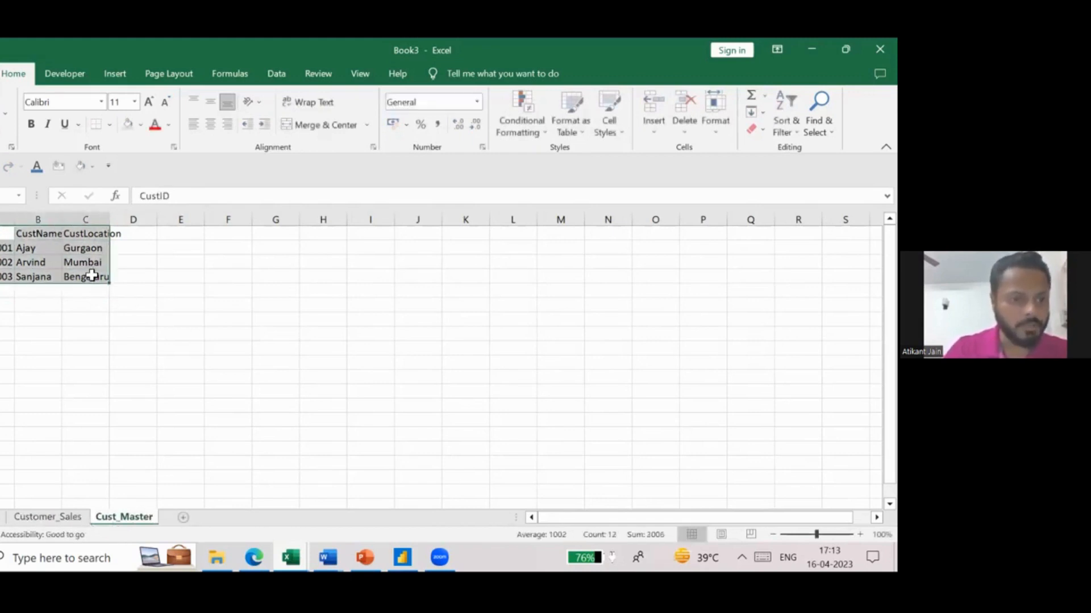
pyautogui.click(110, 124)
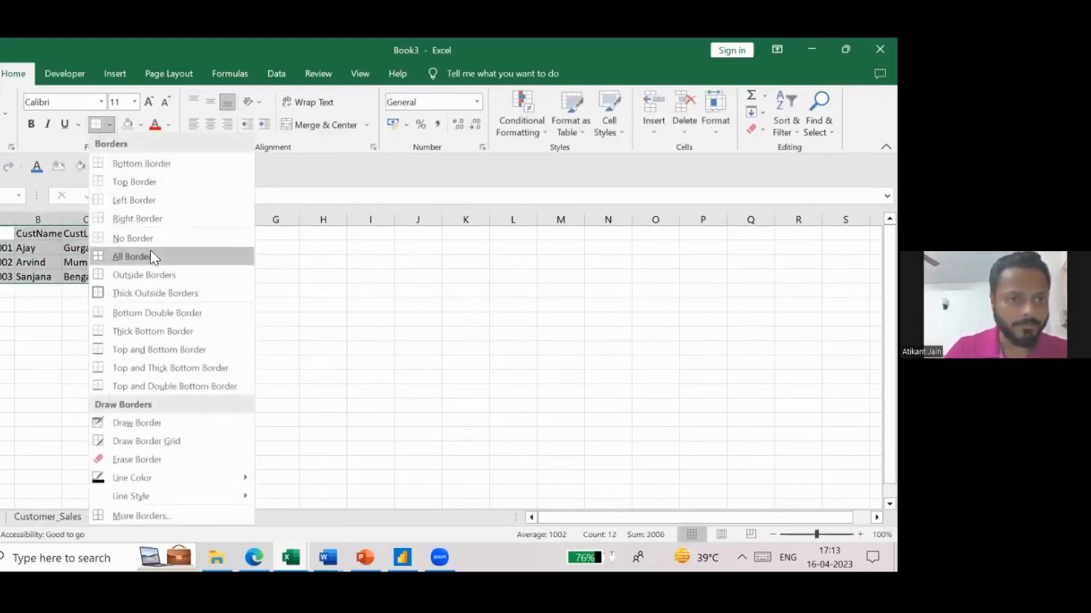
pyautogui.click(150, 254)
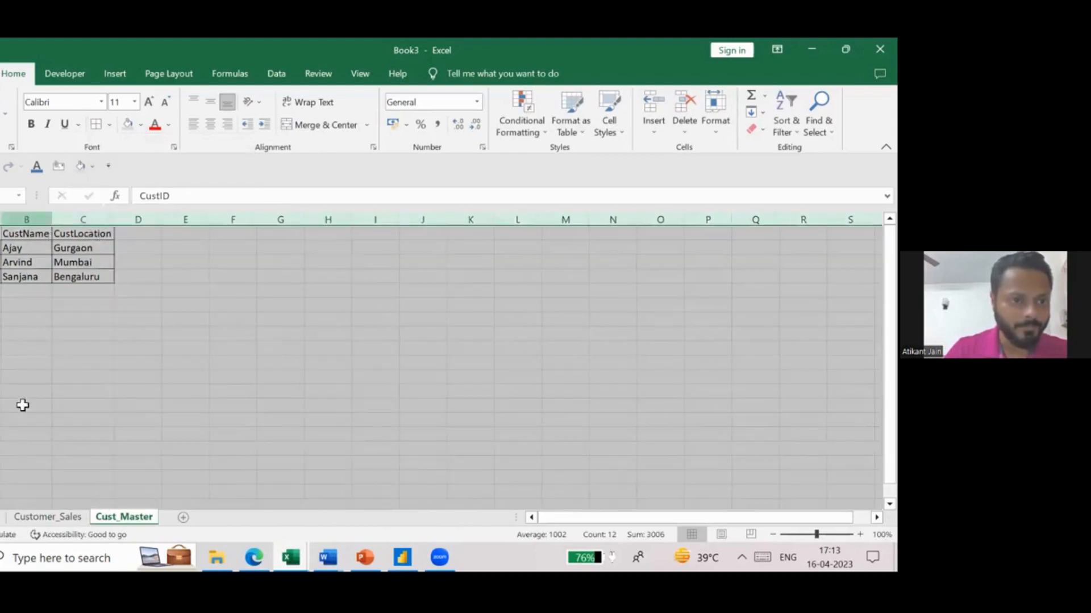
# - Apply all borders to the sales table in A1 to D3 on the Customer_Sales sheet
pyautogui.click(35, 518)
pyautogui.moveTo(6, 233); pyautogui.dragTo(130, 262)
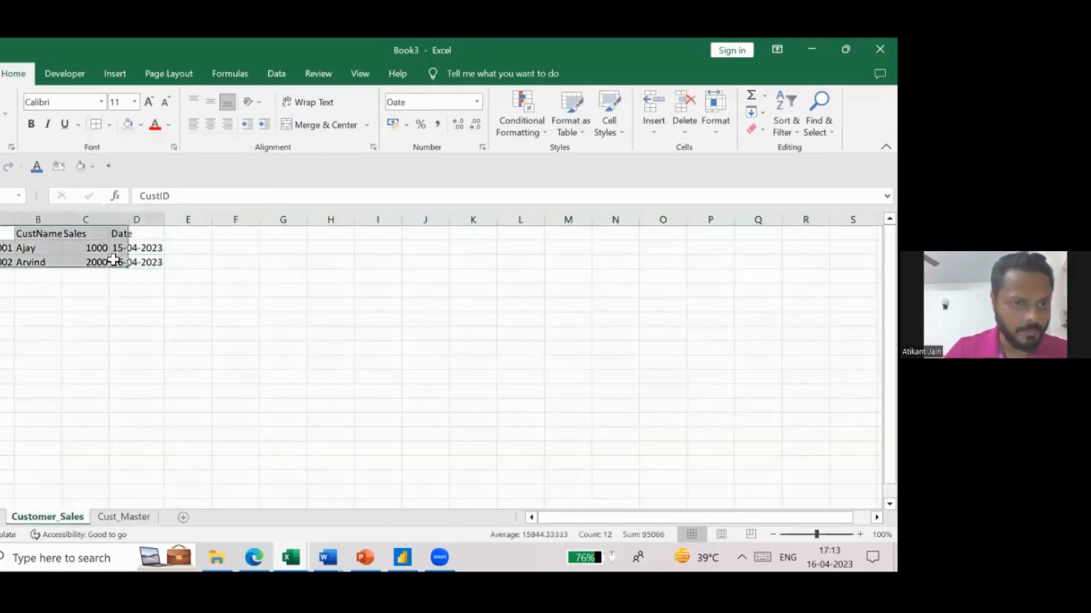
pyautogui.click(102, 130)
pyautogui.click(85, 302)
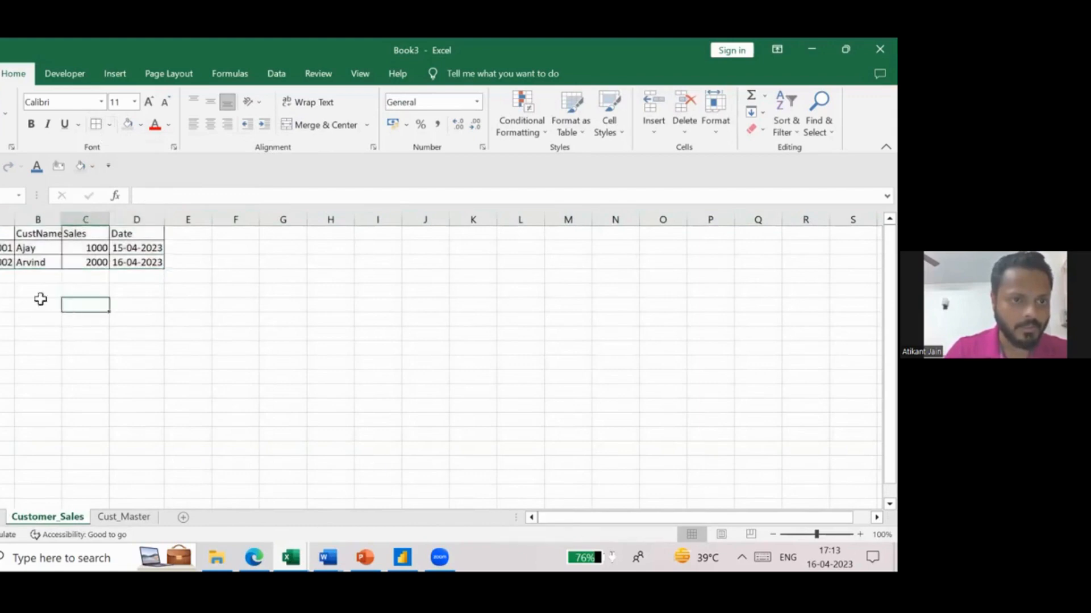
# - Add a sales record in row 4 with the third customer's ID and first name, sales 3000 and date 16-04-2023
pyautogui.click(7, 281)
pyautogui.write('10')
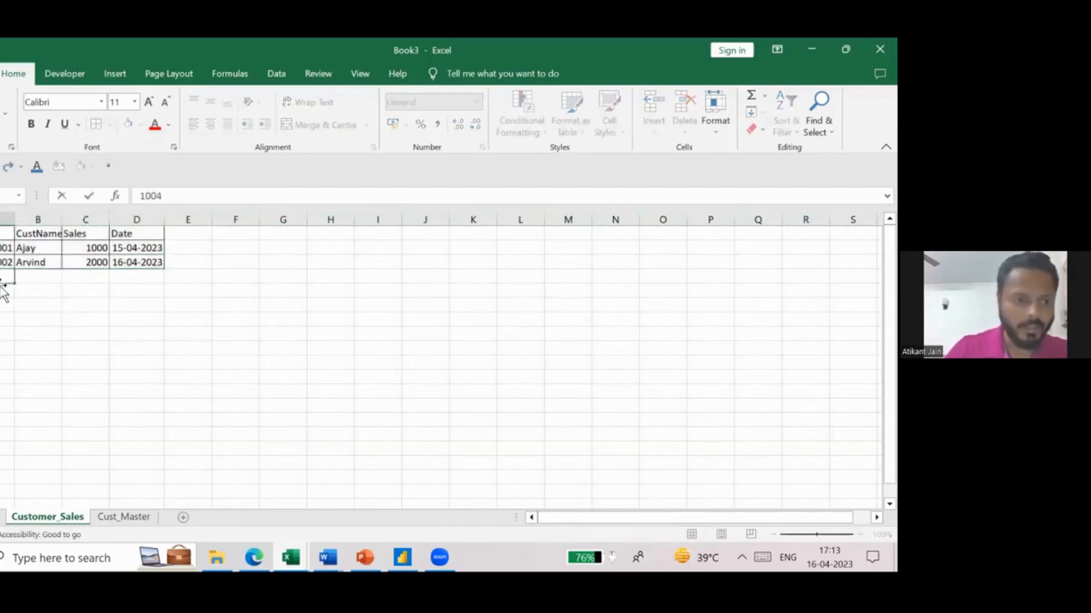
pyautogui.write('03')
pyautogui.press('Tab')
pyautogui.write('Sa')
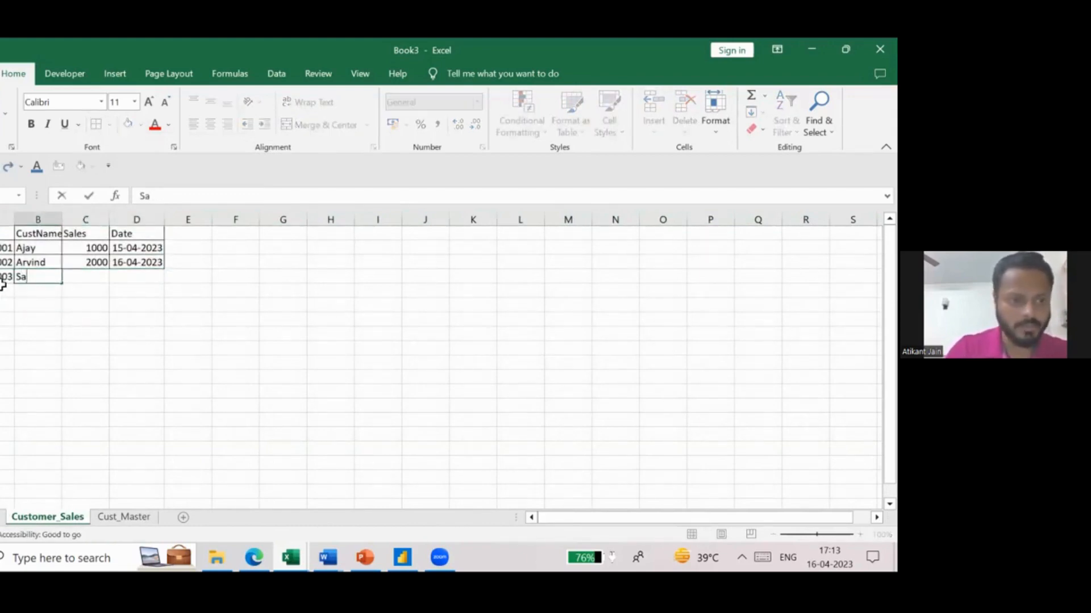
pyautogui.write('njana')
pyautogui.press('Tab')
pyautogui.write('3000')
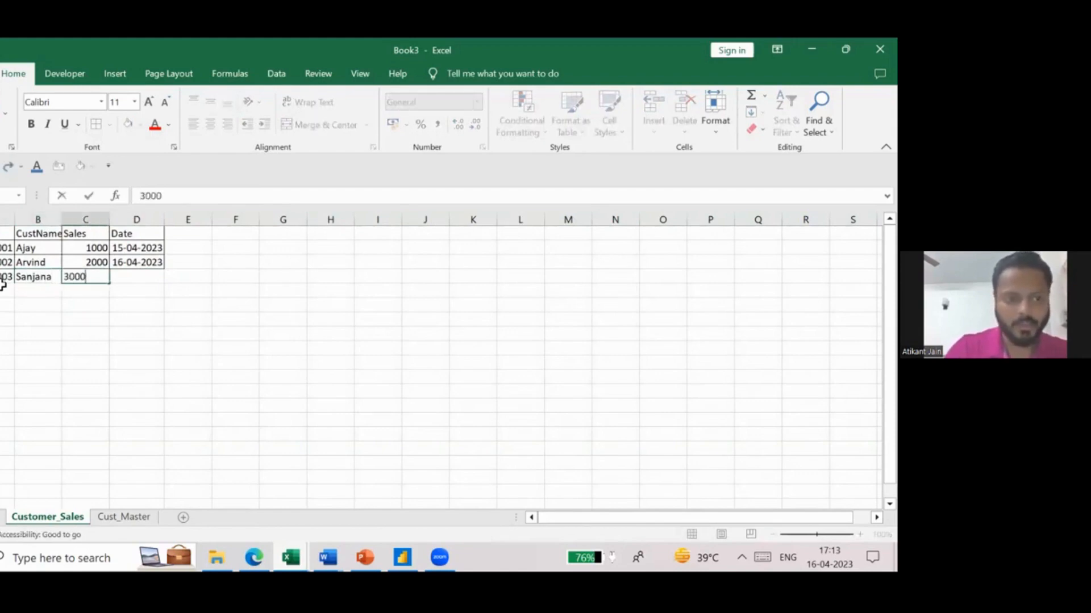
pyautogui.press('Tab')
pyautogui.write('16-')
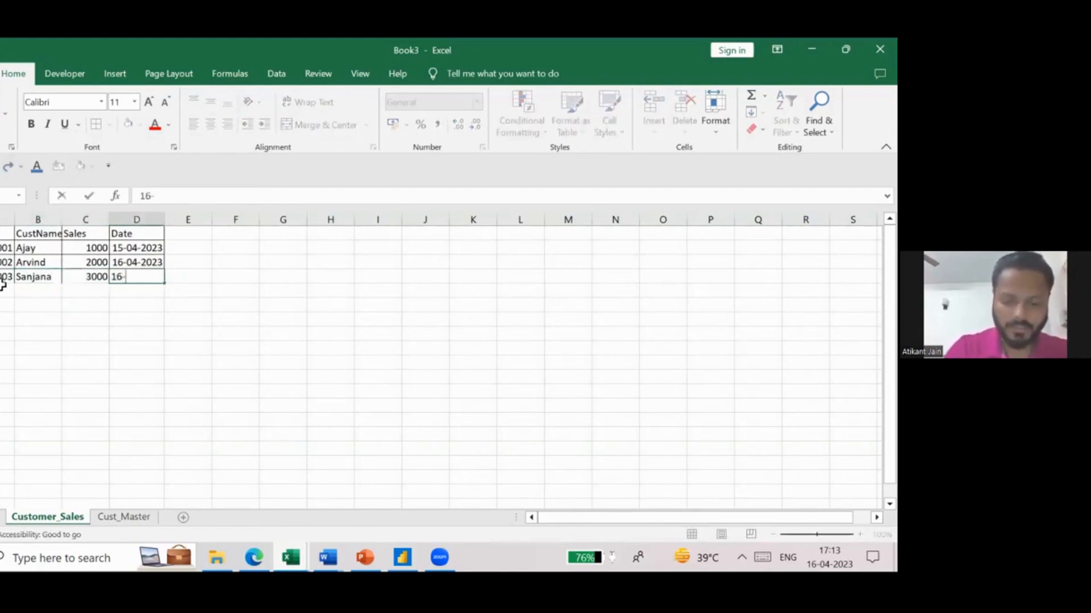
pyautogui.write('04-2023')
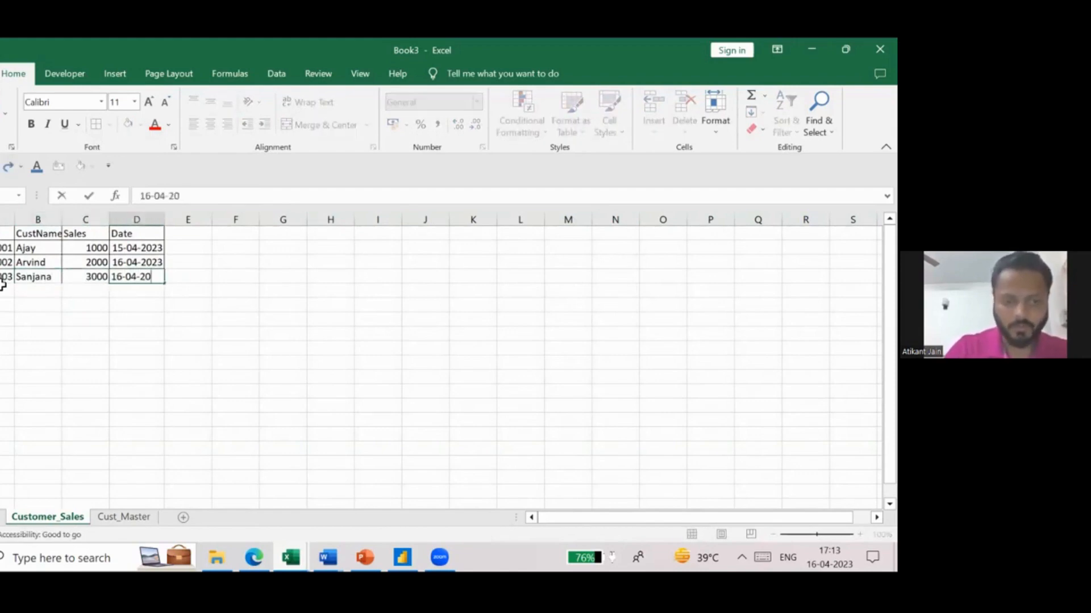
pyautogui.press('Return')
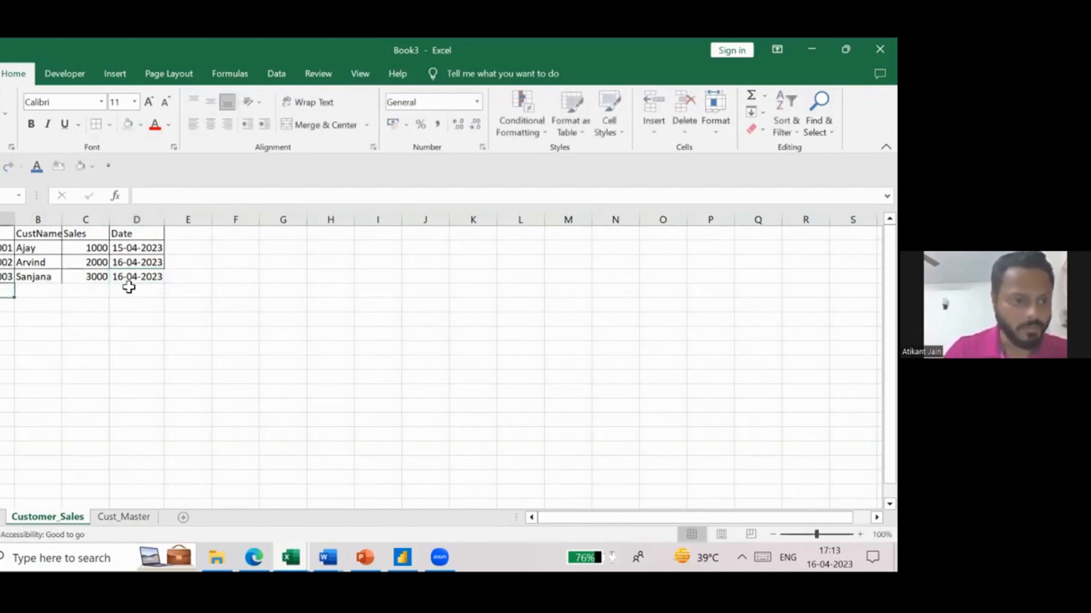
# - Add a repeat sales record in row 5 for the second customer's ID and name, with sales 1500 and date 13-04-2023
pyautogui.write('1002')
pyautogui.press('Tab')
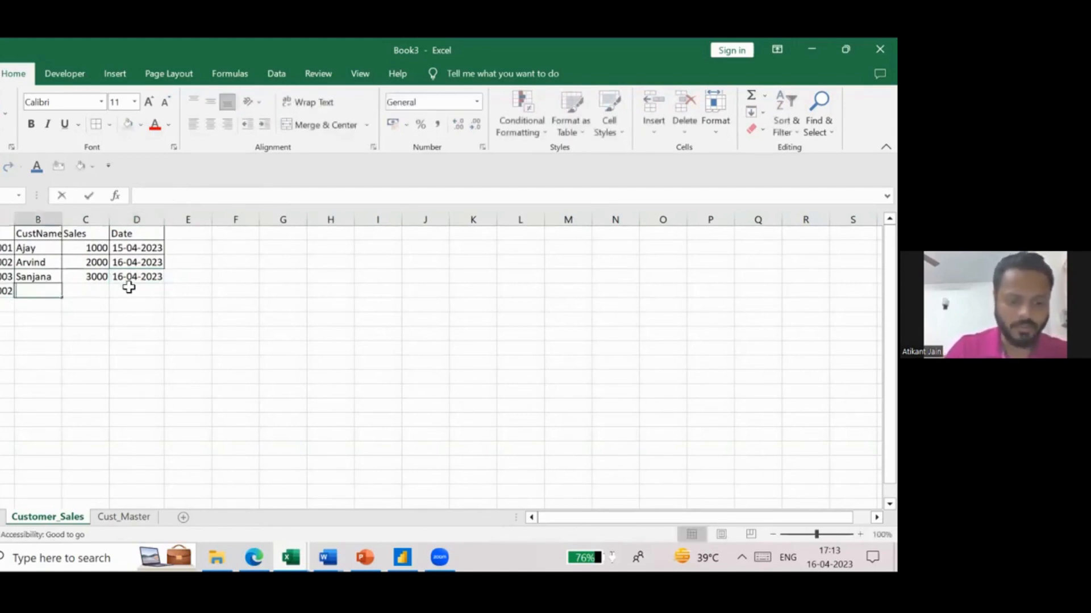
pyautogui.write('Arvind')
pyautogui.press('Tab')
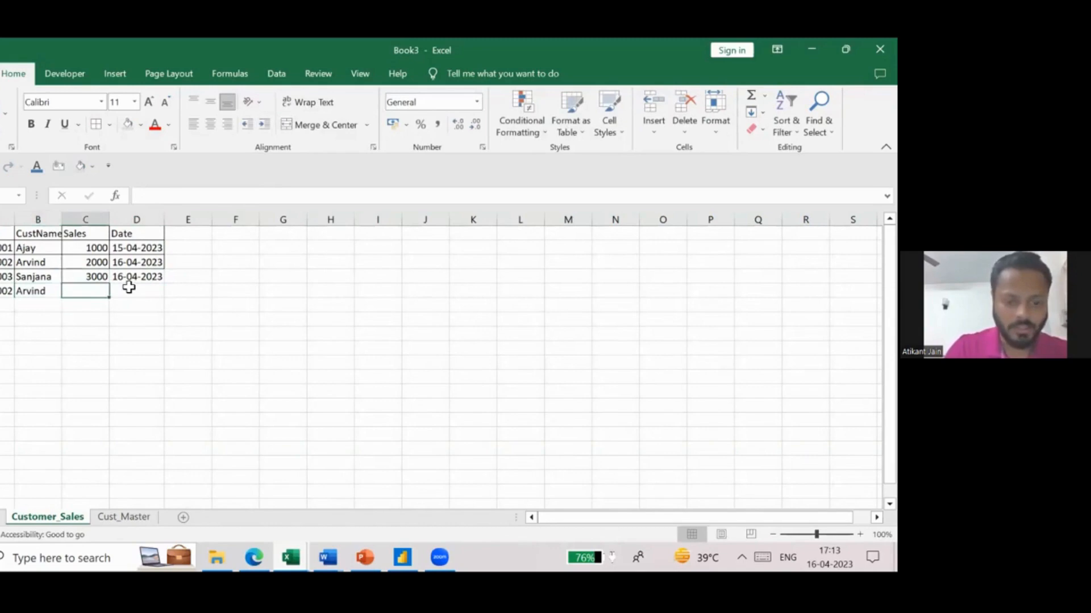
pyautogui.write('1500')
pyautogui.press('Tab')
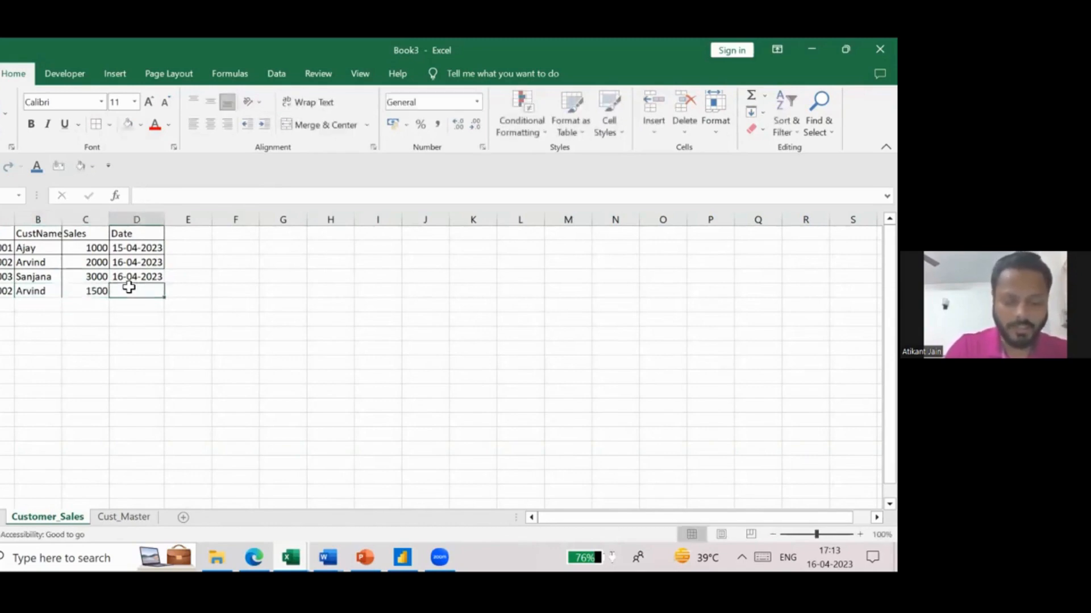
pyautogui.write('13-04')
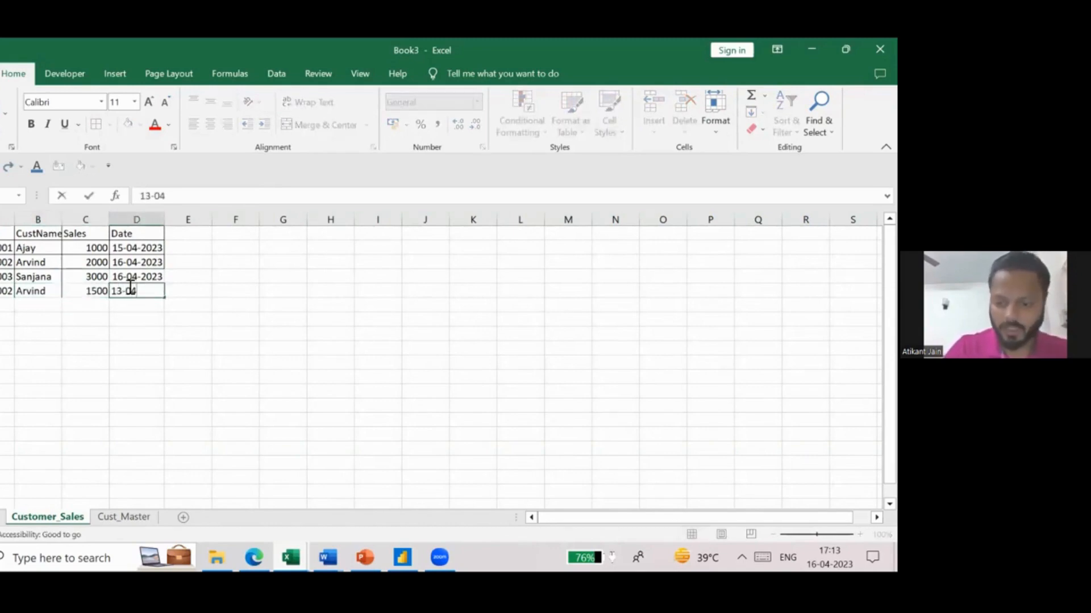
pyautogui.write('-2023')
pyautogui.press('Return')
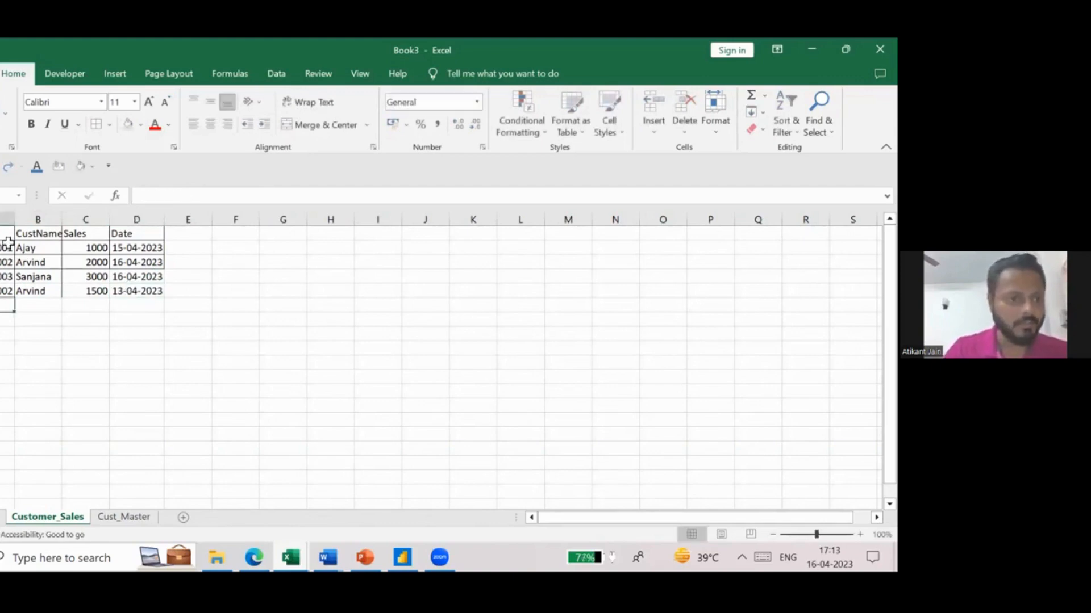
# - Apply all borders to the extended sales table in A1 to D5 and check the Cust_Master sheet
pyautogui.moveTo(9, 229); pyautogui.dragTo(136, 290)
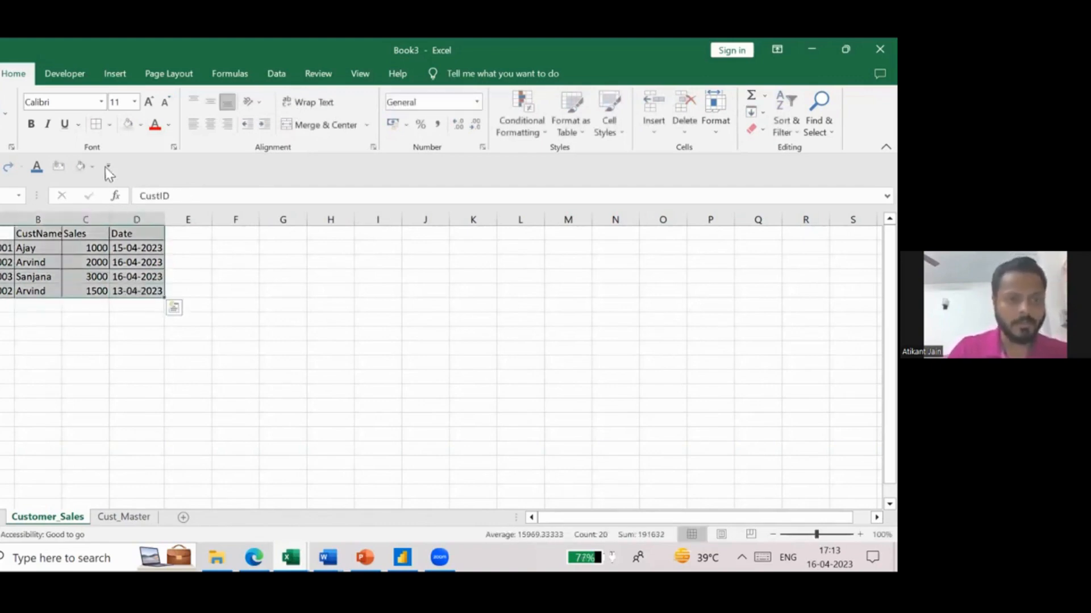
pyautogui.click(121, 517)
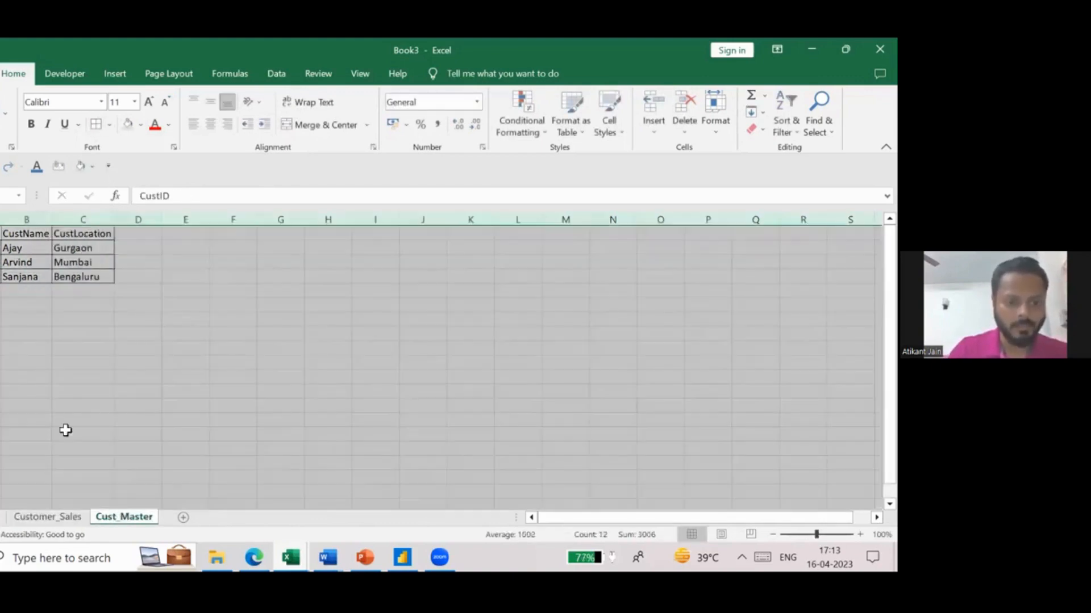
pyautogui.click(37, 516)
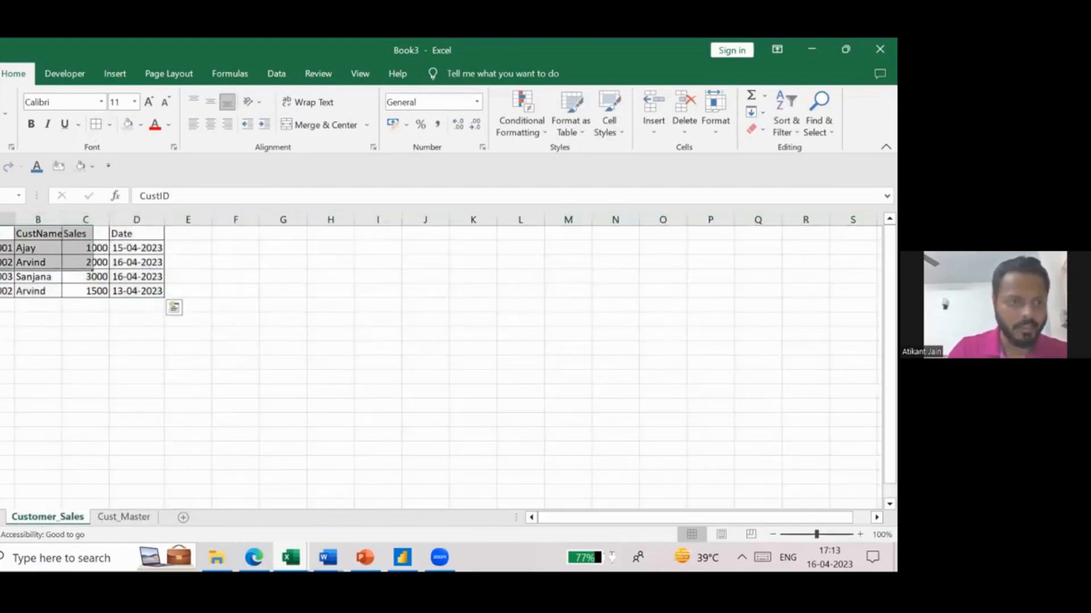
pyautogui.click(11, 238)
# - Save the workbook as Cust_Test in the Merrit Learning - HR folder
pyautogui.click(0, 74)
pyautogui.click(3, 269)
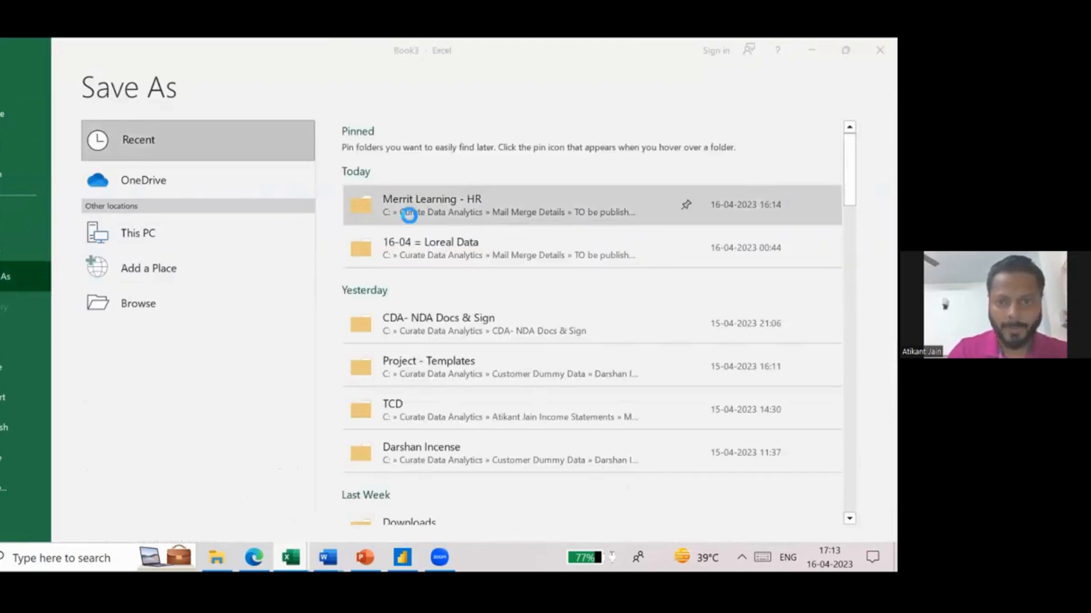
pyautogui.click(407, 214)
pyautogui.write('Te')
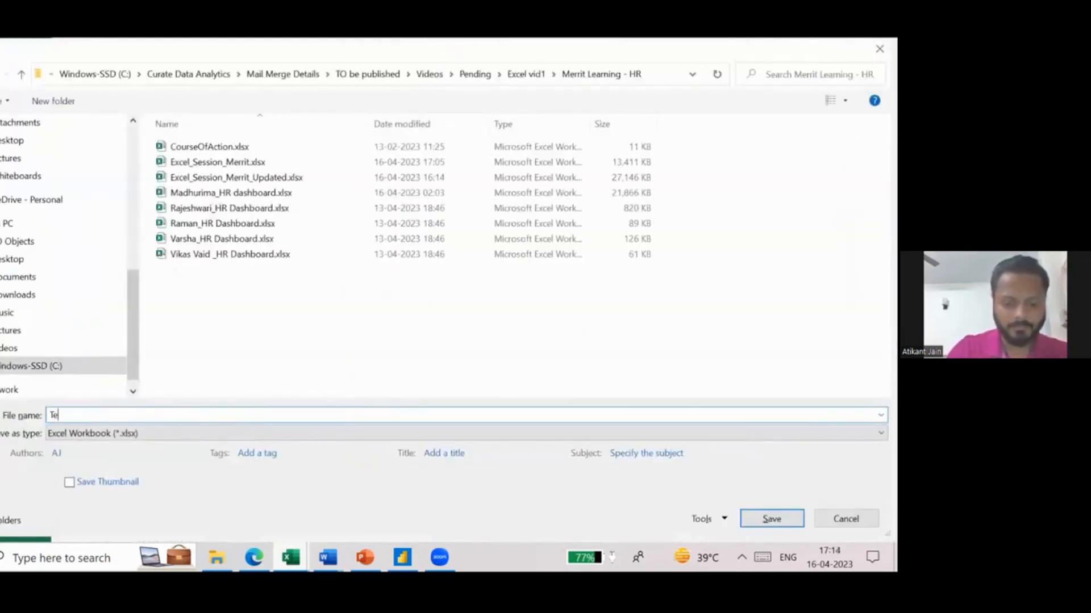
pyautogui.write('stCust_Tes')
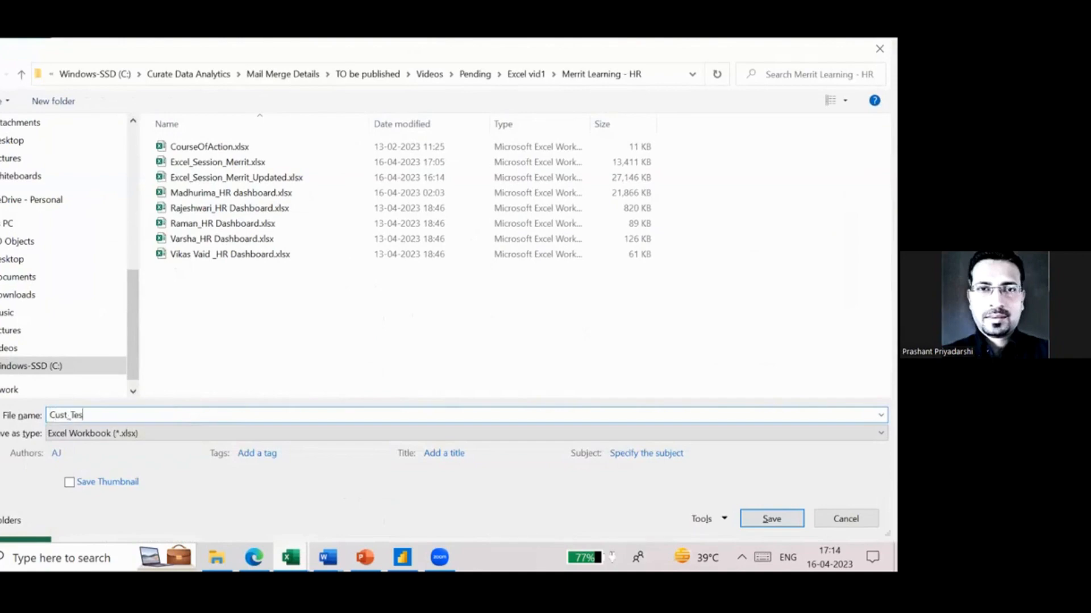
pyautogui.write('t')
pyautogui.press('Return')
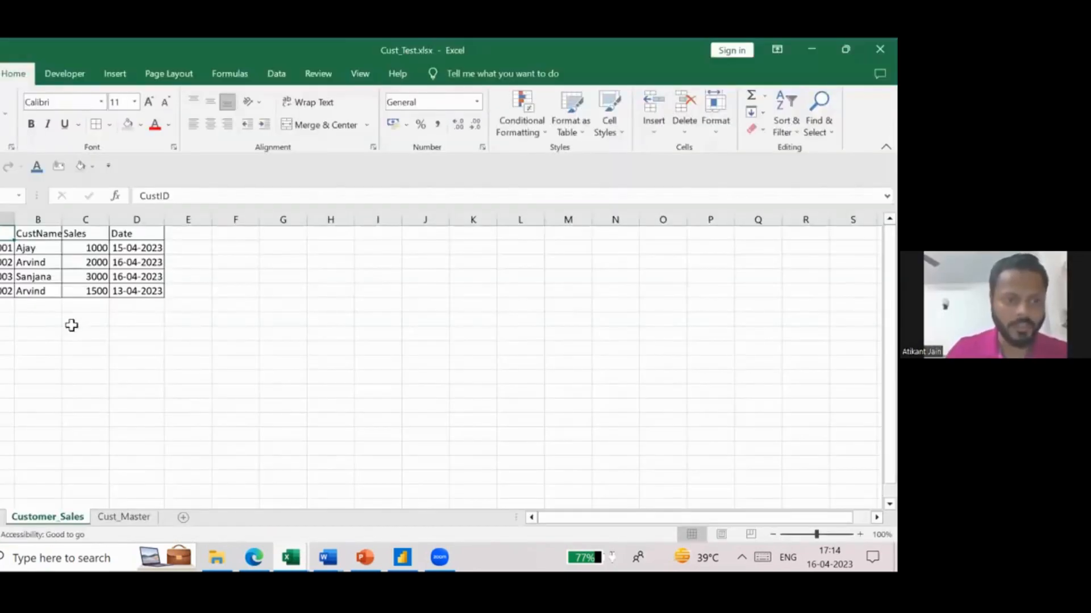
# - Compare how often the second customer's ID and name occur in the Customer_Sales and Cust_Master sheets
pyautogui.click(37, 291)
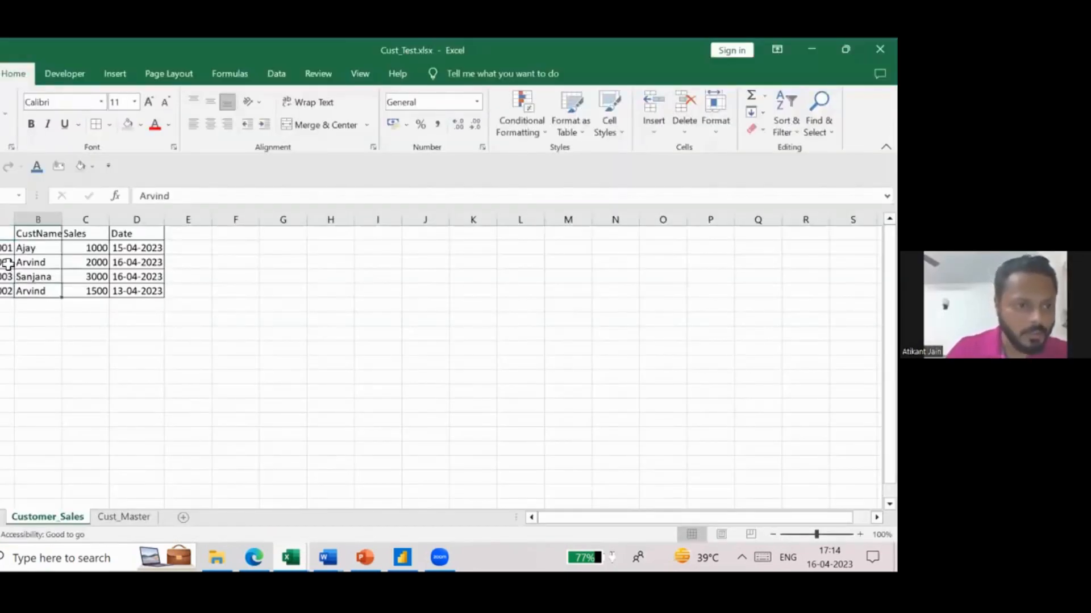
pyautogui.moveTo(9, 262); pyautogui.dragTo(32, 291)
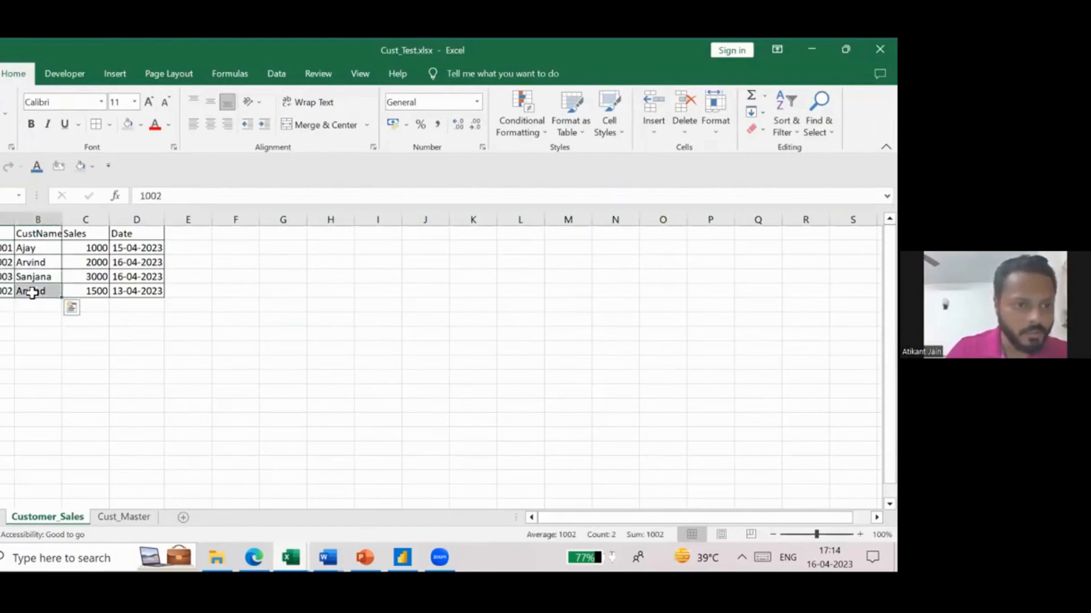
pyautogui.click(124, 517)
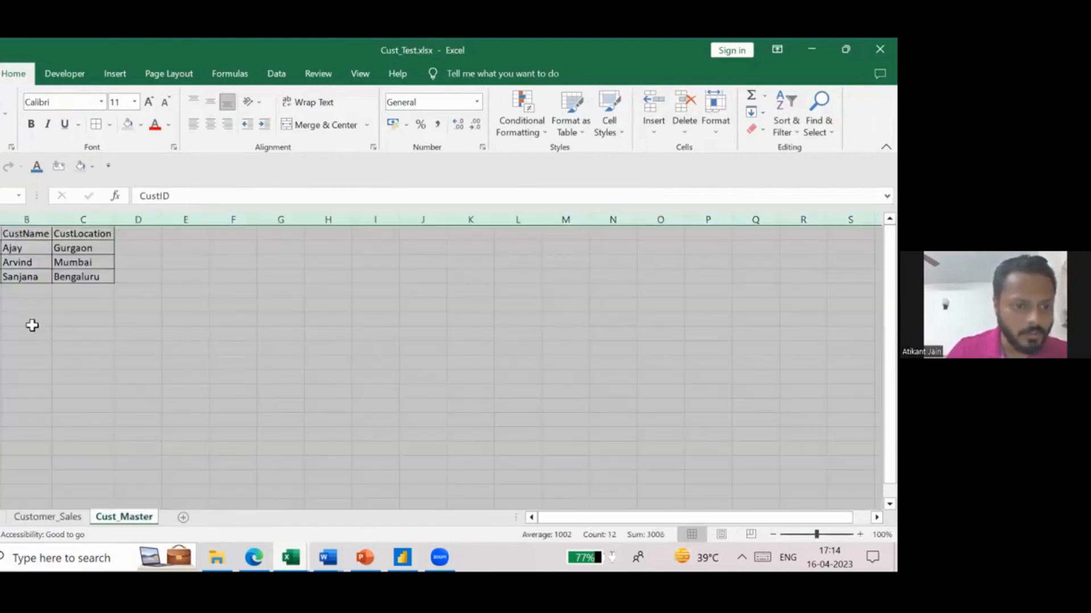
pyautogui.moveTo(3, 262); pyautogui.dragTo(24, 261)
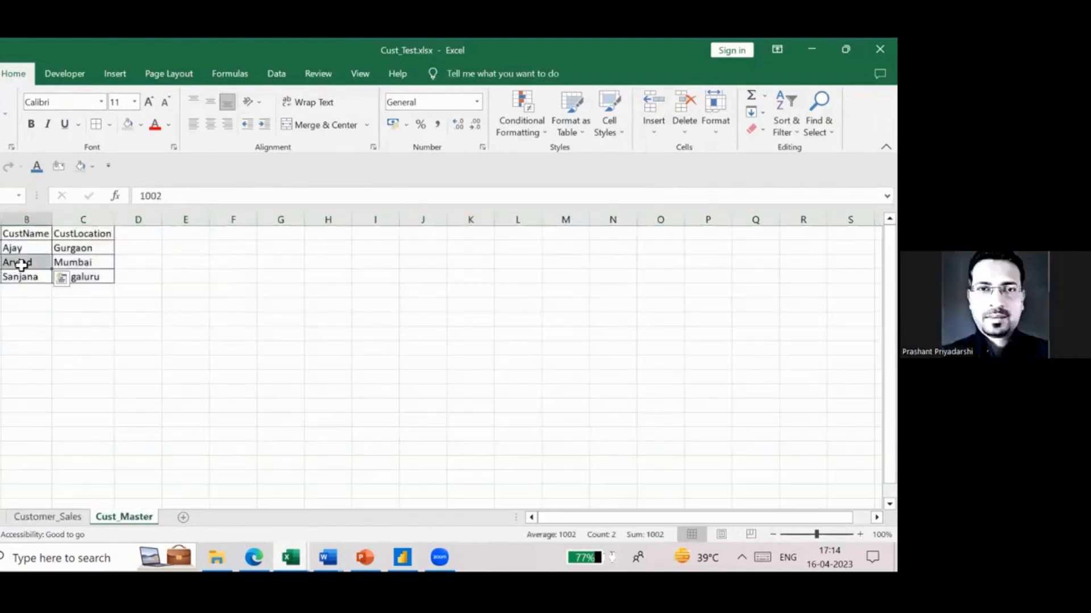
pyautogui.click(65, 516)
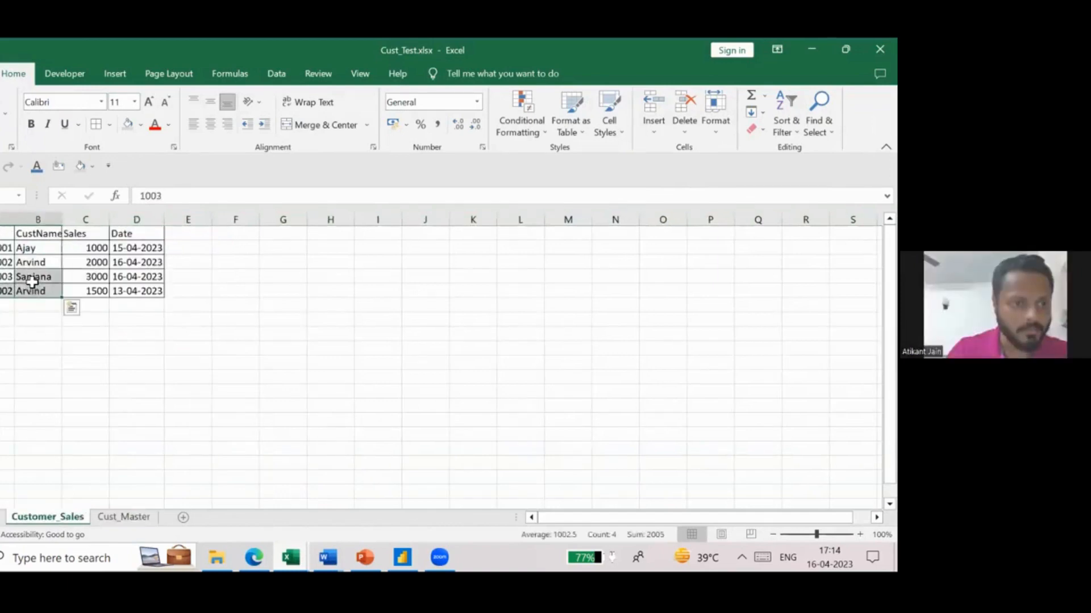
pyautogui.click(34, 277)
pyautogui.click(28, 263)
pyautogui.moveTo(6, 262); pyautogui.dragTo(25, 262)
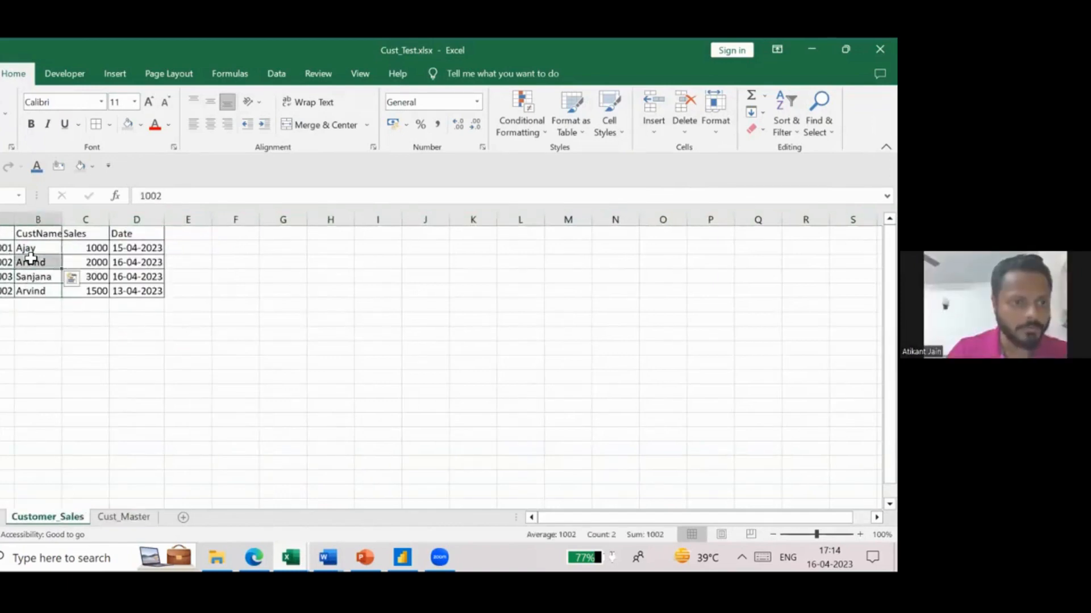
pyautogui.click(86, 376)
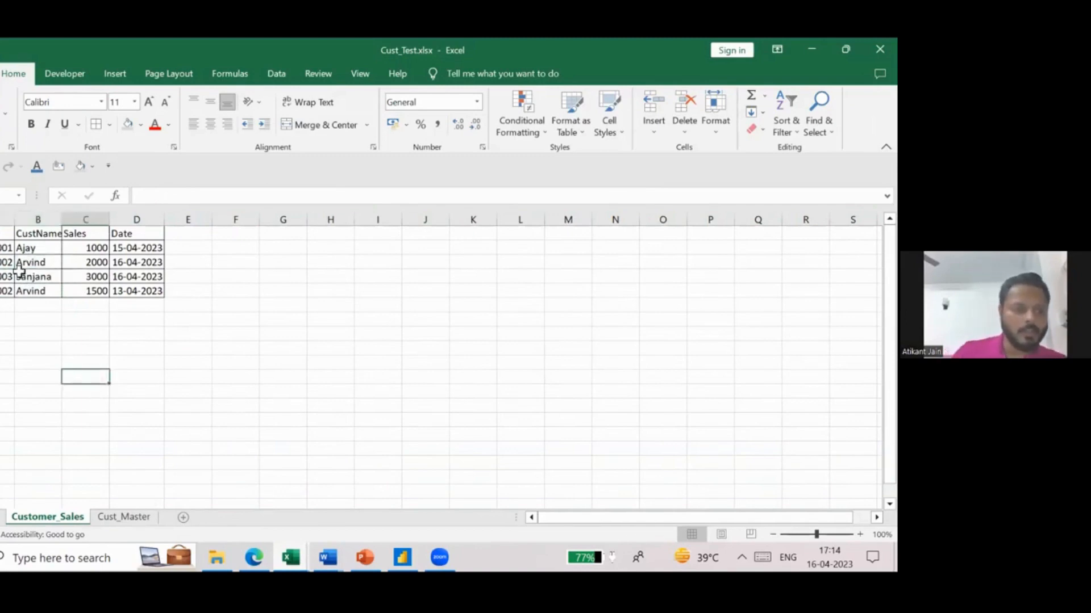
pyautogui.click(5, 233)
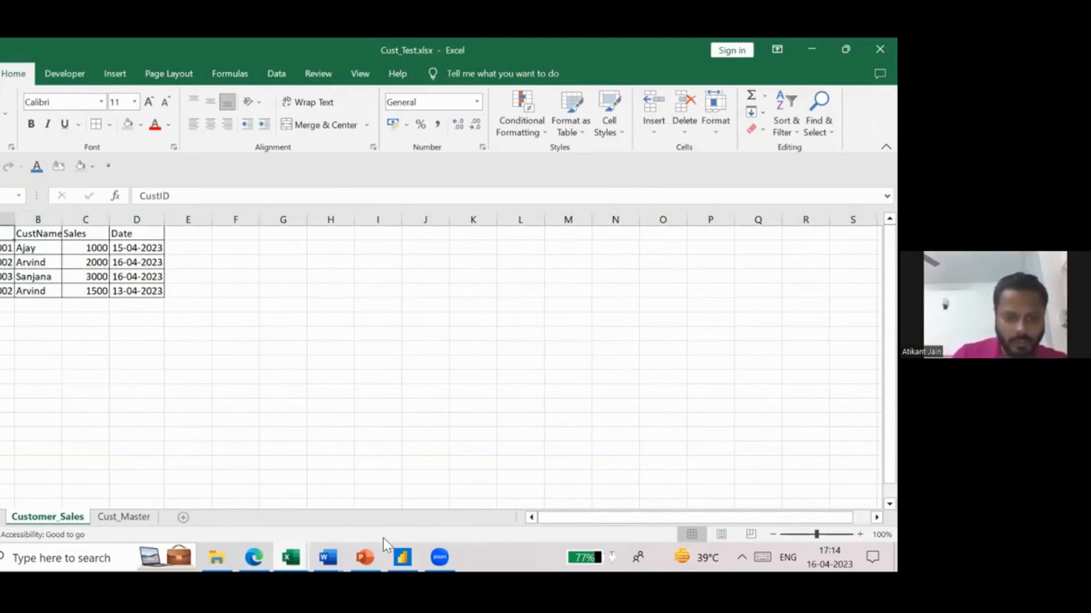
# - Launch Power BI Desktop with a blank report and dismiss its start screen
pyautogui.click(99, 551)
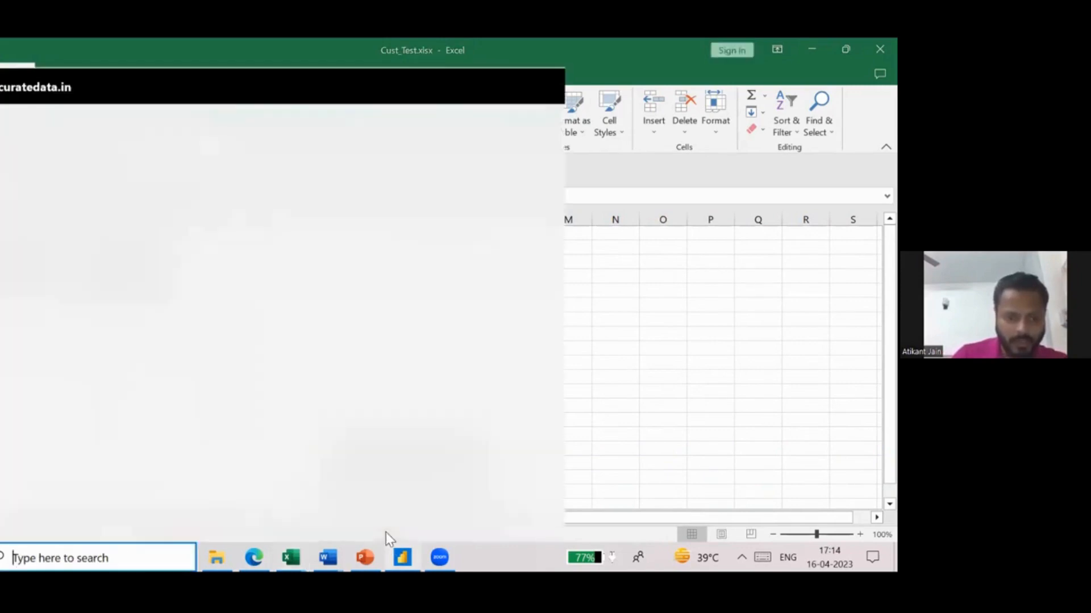
pyautogui.write('powerbi')
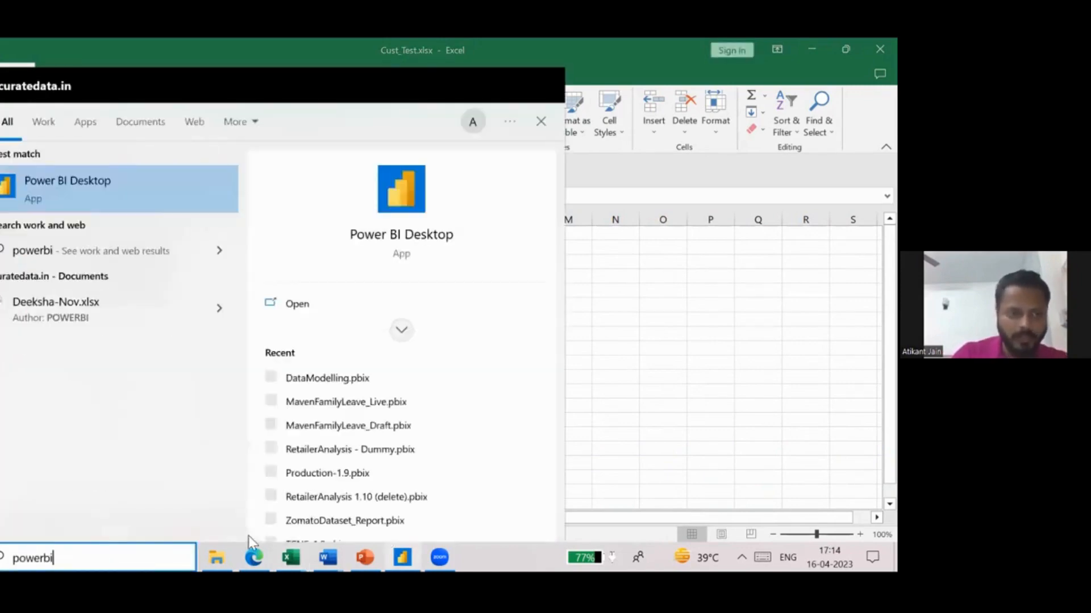
pyautogui.press('Return')
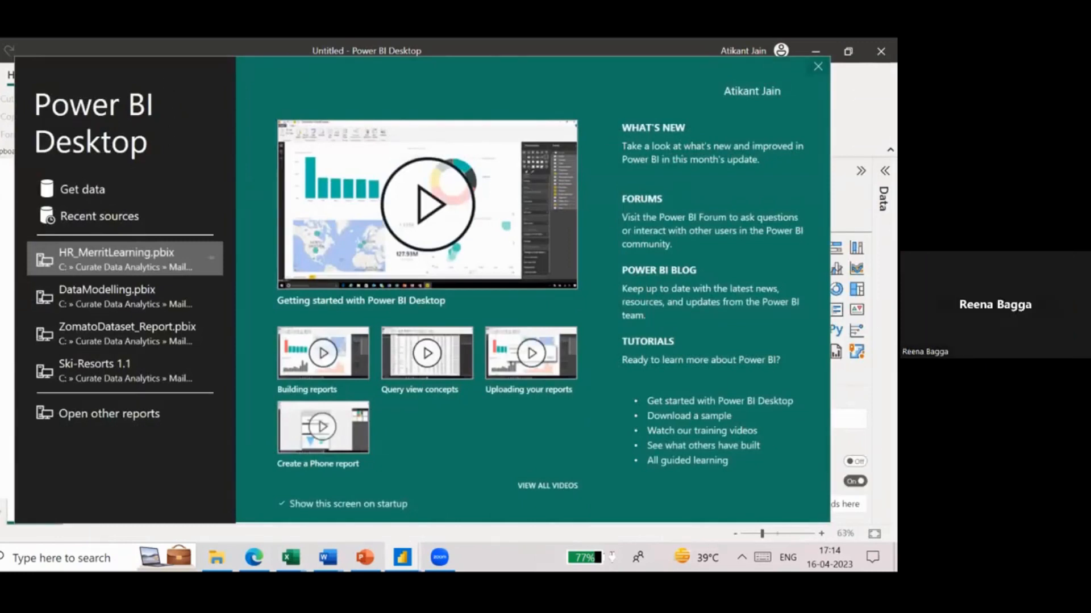
pyautogui.click(818, 67)
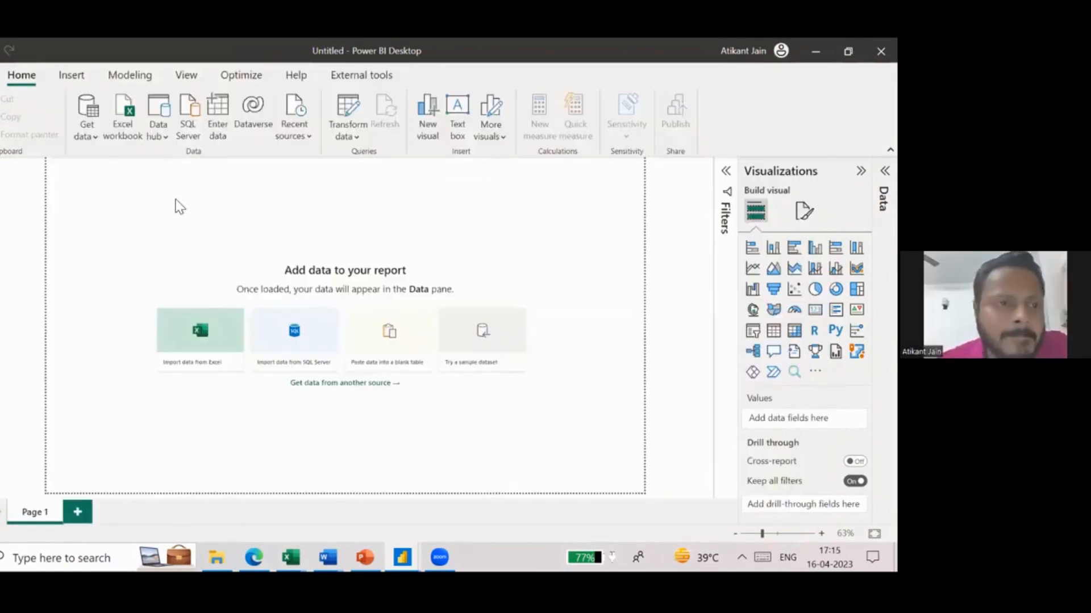
# - Connect the report to the Excel workbook Cust_Test.xlsx as a data source
pyautogui.click(85, 140)
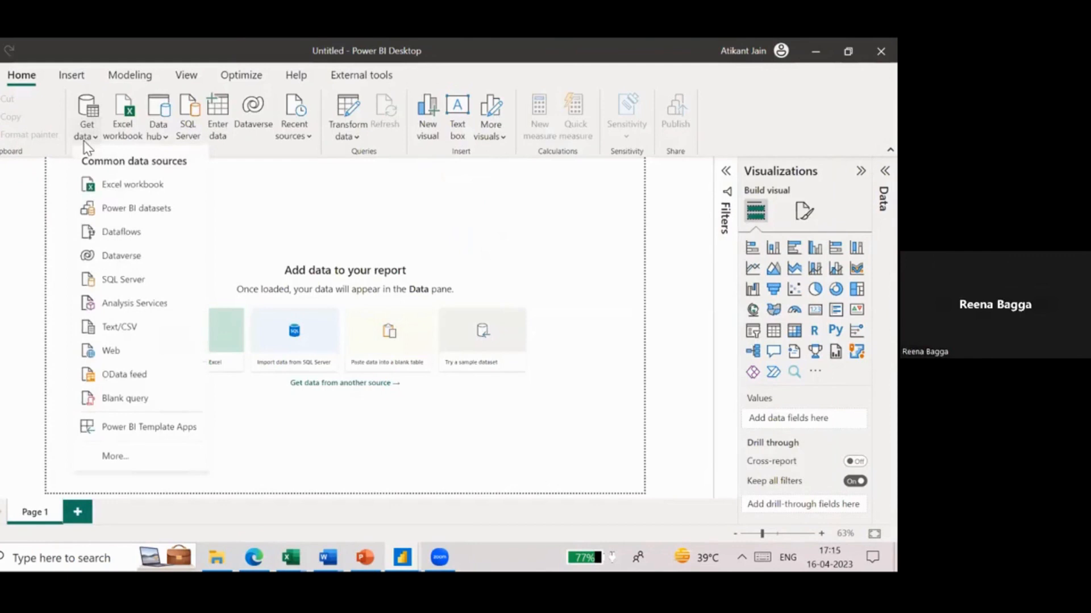
pyautogui.click(119, 187)
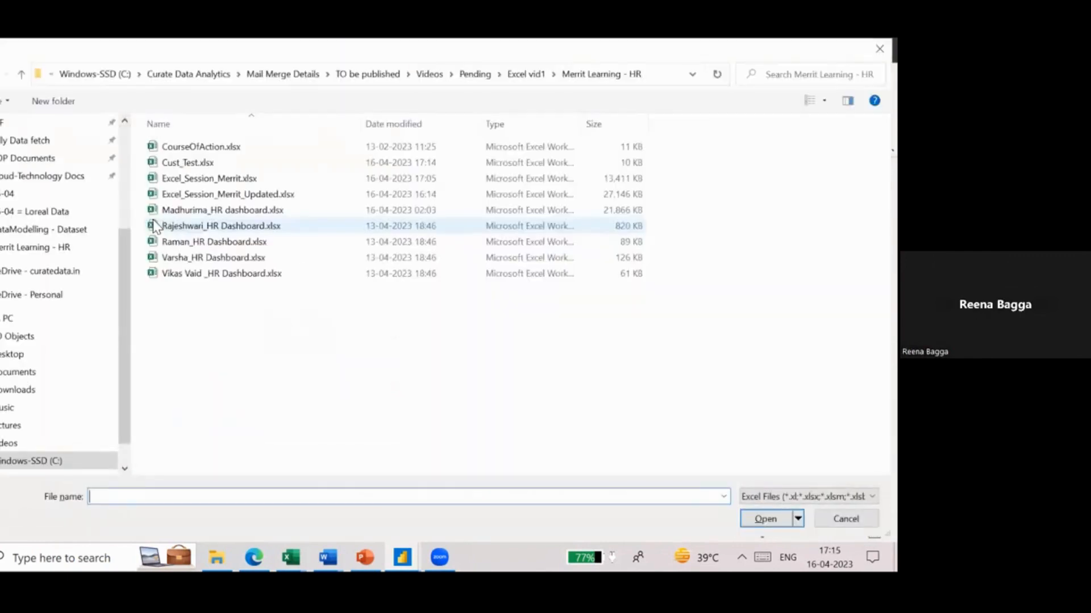
pyautogui.doubleClick(258, 164)
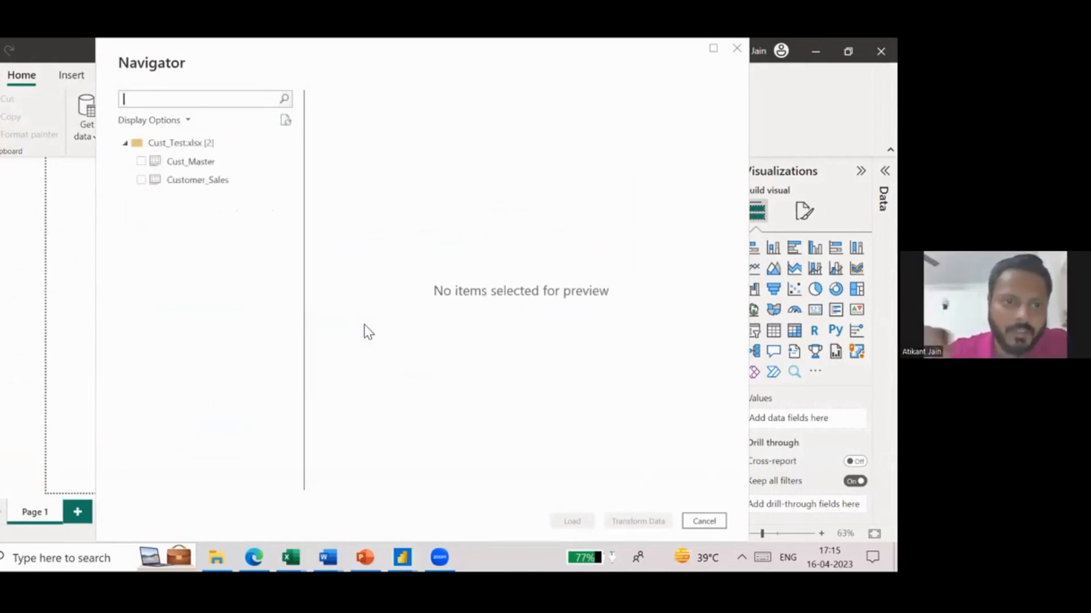
# - Load the Cust_Master and Customer_Sales tables from the workbook and review the imported data of both
pyautogui.click(142, 162)
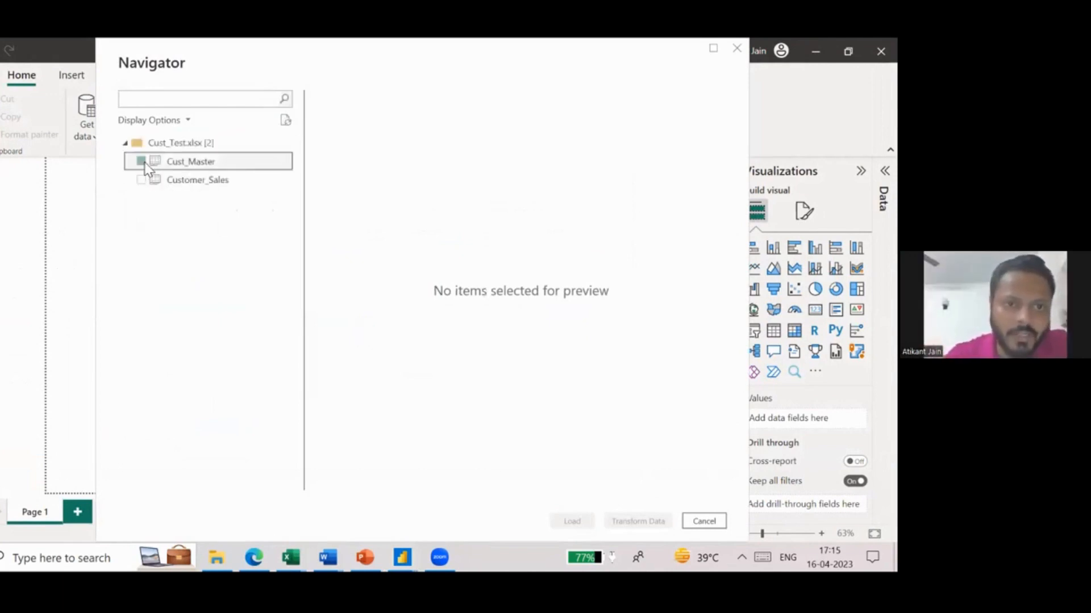
pyautogui.click(142, 179)
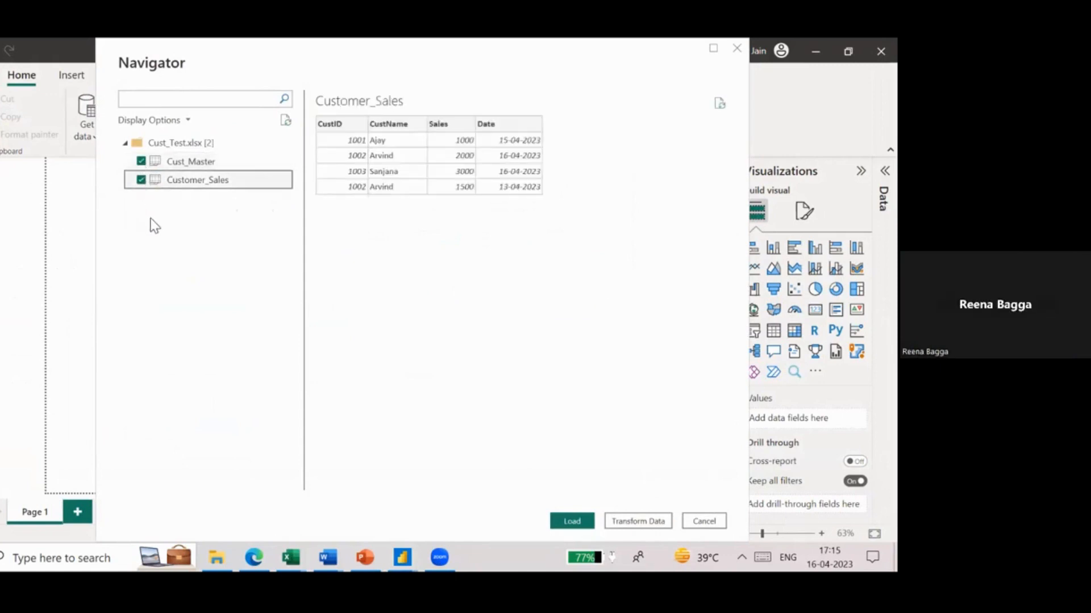
pyautogui.click(574, 521)
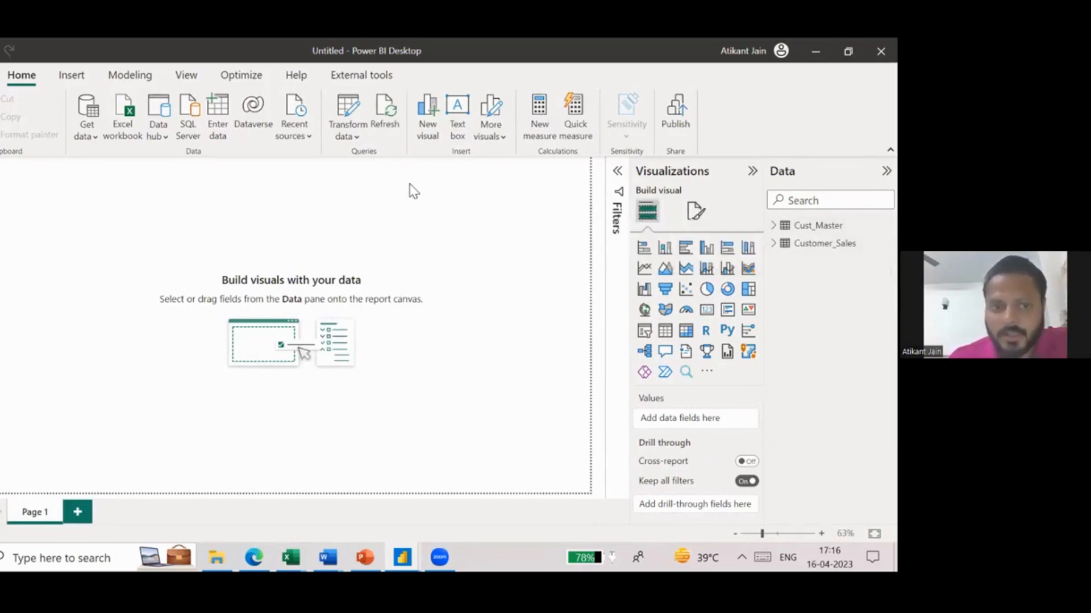
pyautogui.click(2, 200)
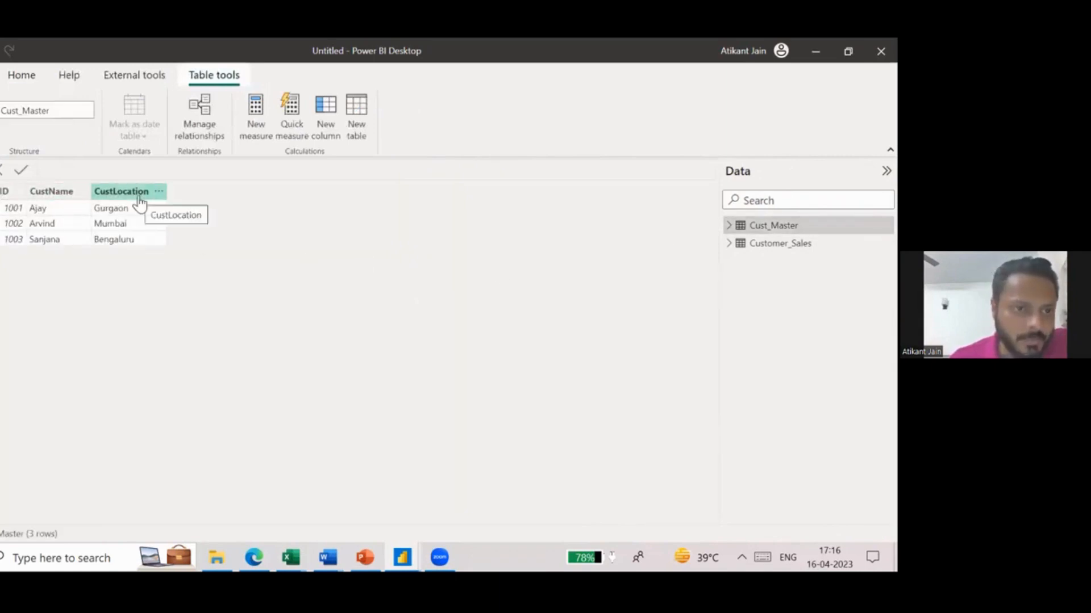
pyautogui.click(784, 244)
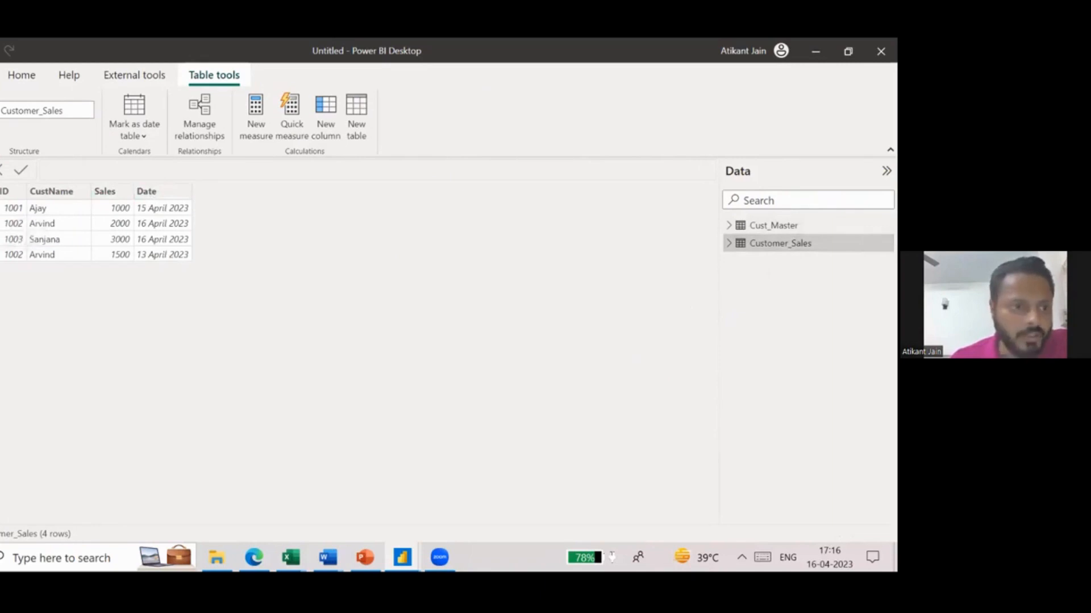
# - Delete the relationship between Cust_Master and Customer_Sales in the data model
pyautogui.click(1, 230)
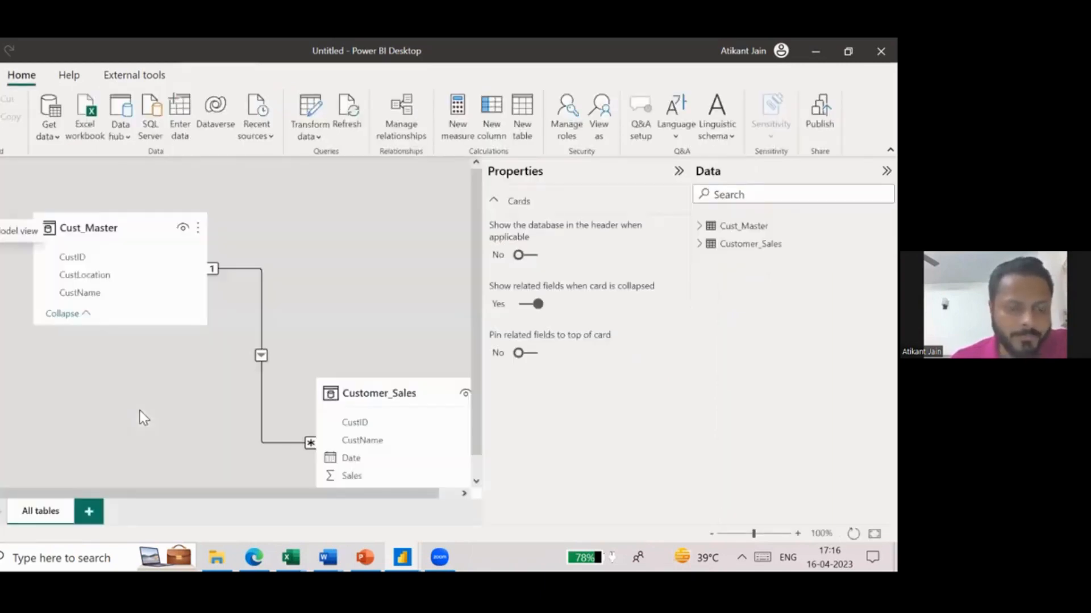
pyautogui.keyDown('ctrl'); pyautogui.scroll(-5, 321, 291); pyautogui.keyUp('ctrl')
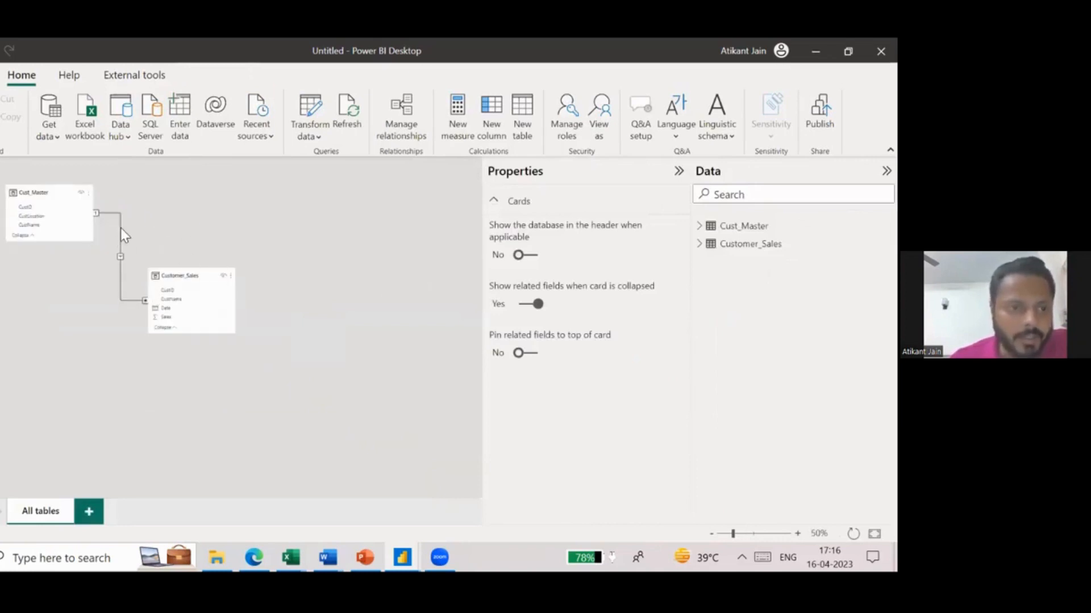
pyautogui.rightClick(120, 227)
pyautogui.click(145, 235)
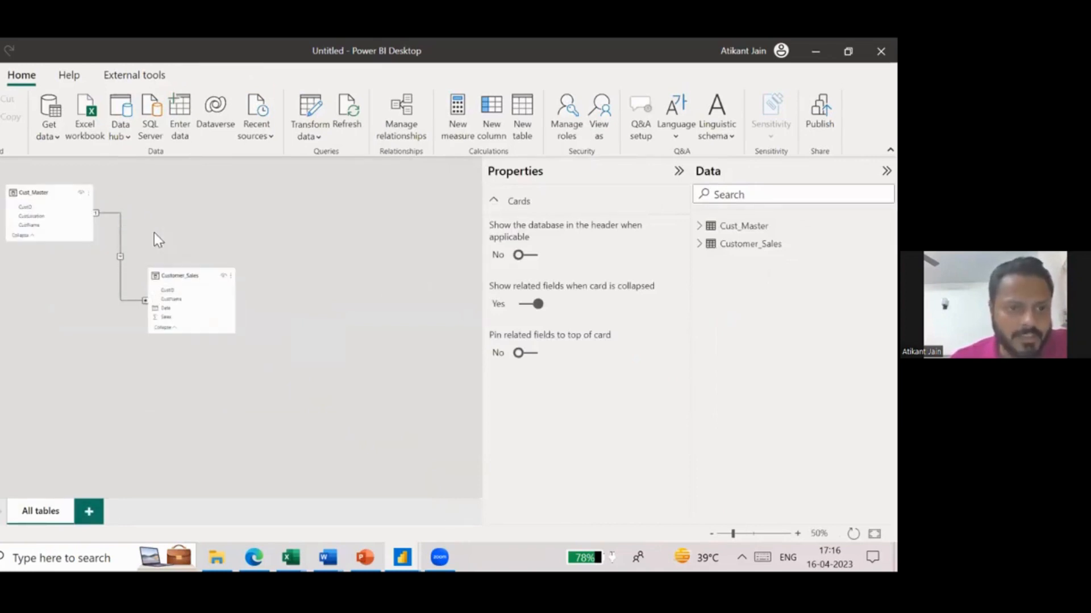
pyautogui.click(503, 327)
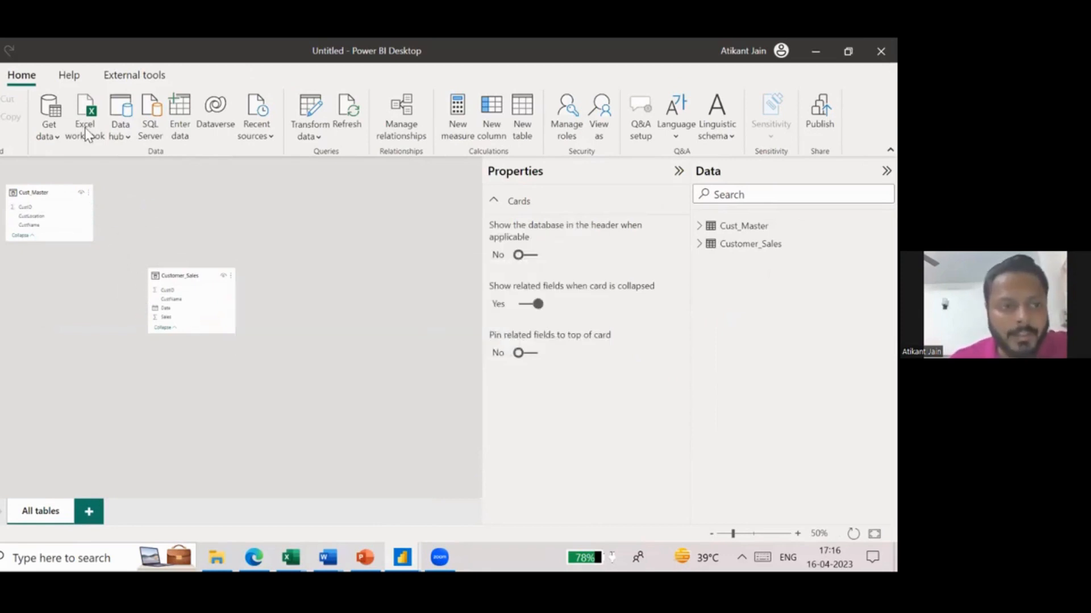
# - Disable autodetection of new relationships after data is loaded in the current file's Data Load options
pyautogui.click(0, 75)
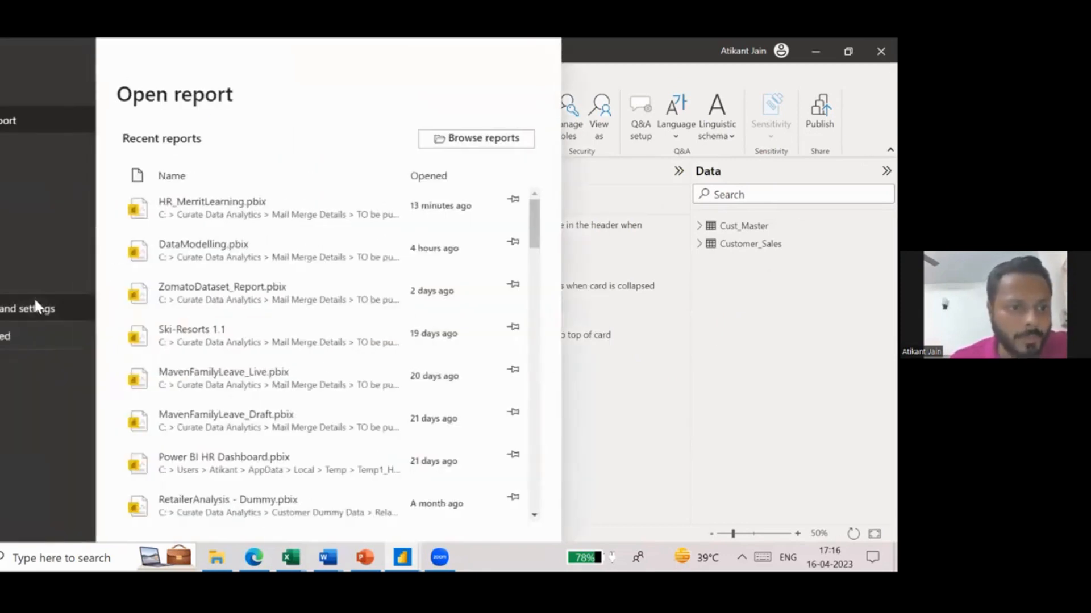
pyautogui.click(27, 308)
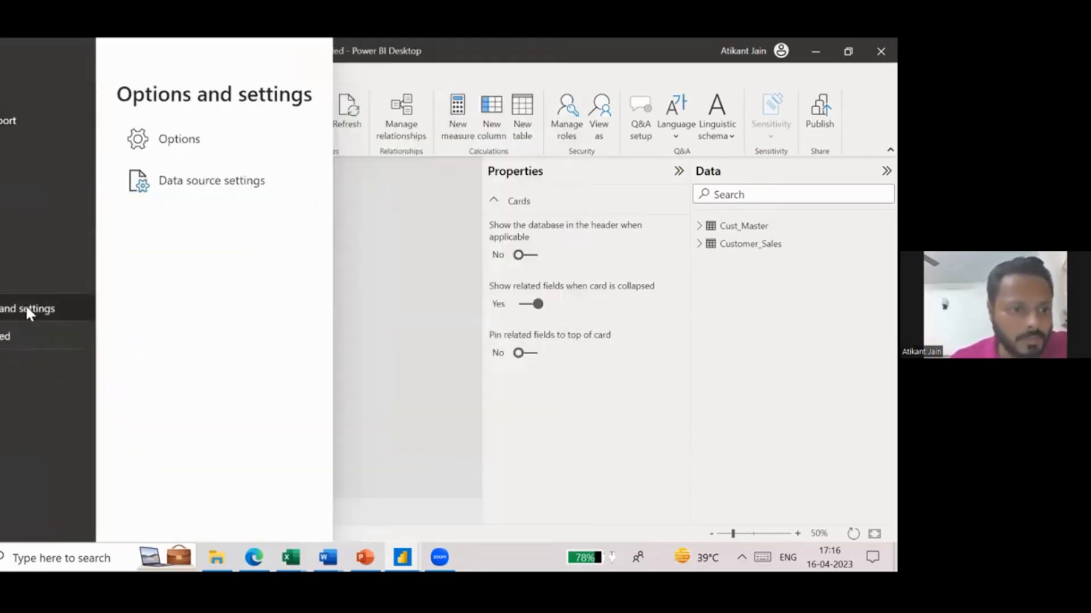
pyautogui.click(196, 149)
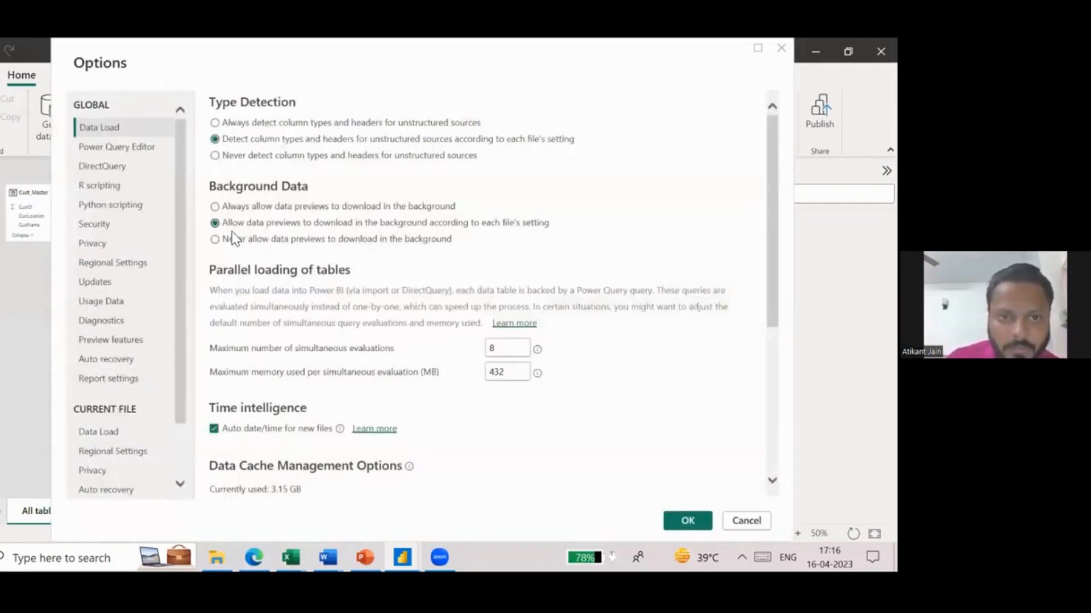
pyautogui.scroll(-5, 232, 233)
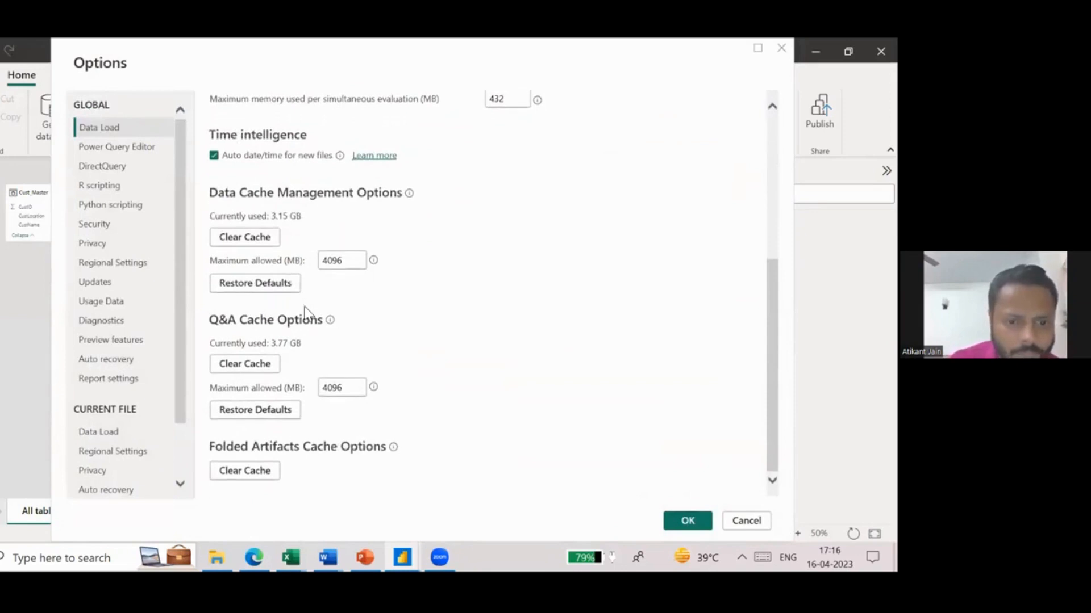
pyautogui.scroll(1, 324, 349)
pyautogui.scroll(5, 325, 347)
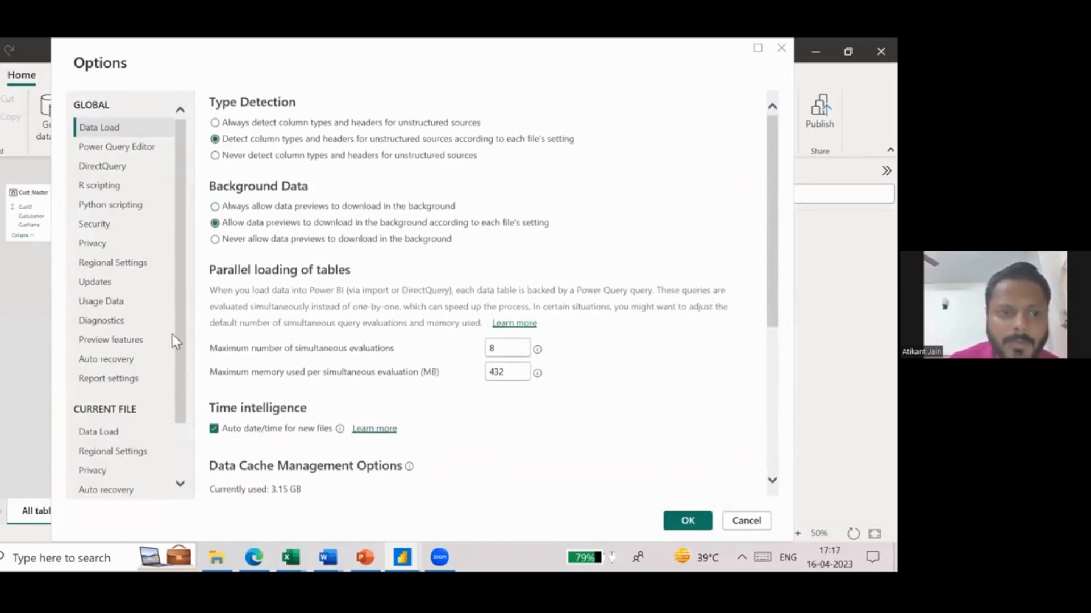
pyautogui.scroll(-1, 140, 390)
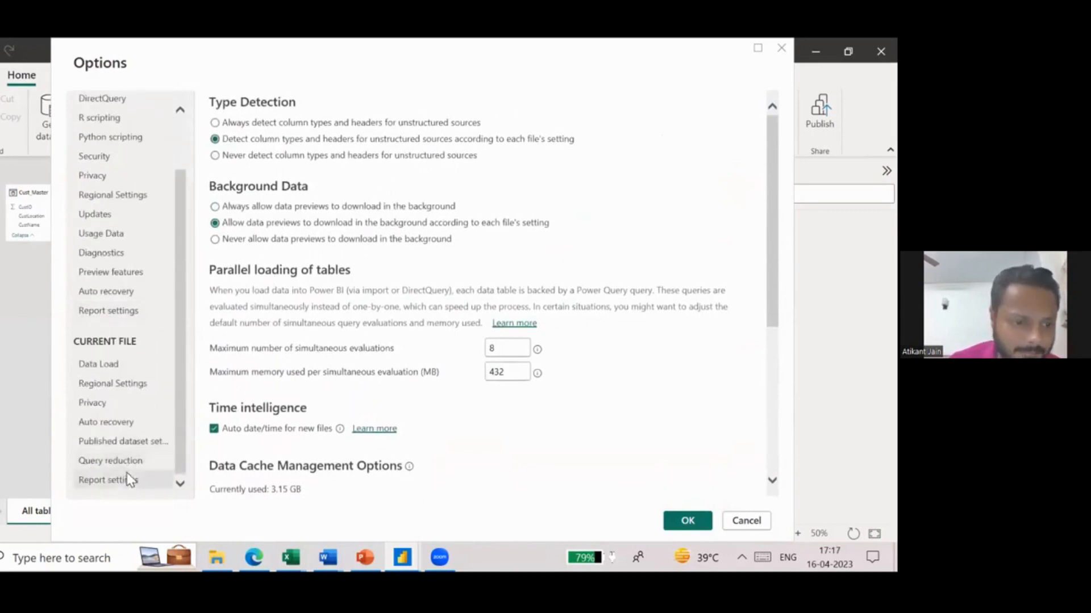
pyautogui.click(129, 367)
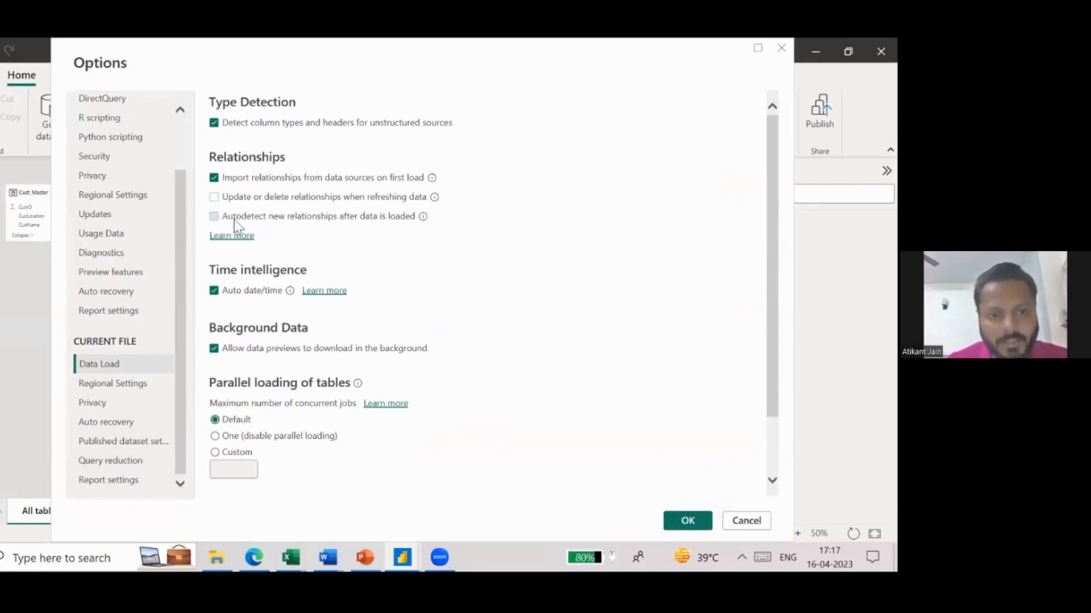
pyautogui.click(685, 519)
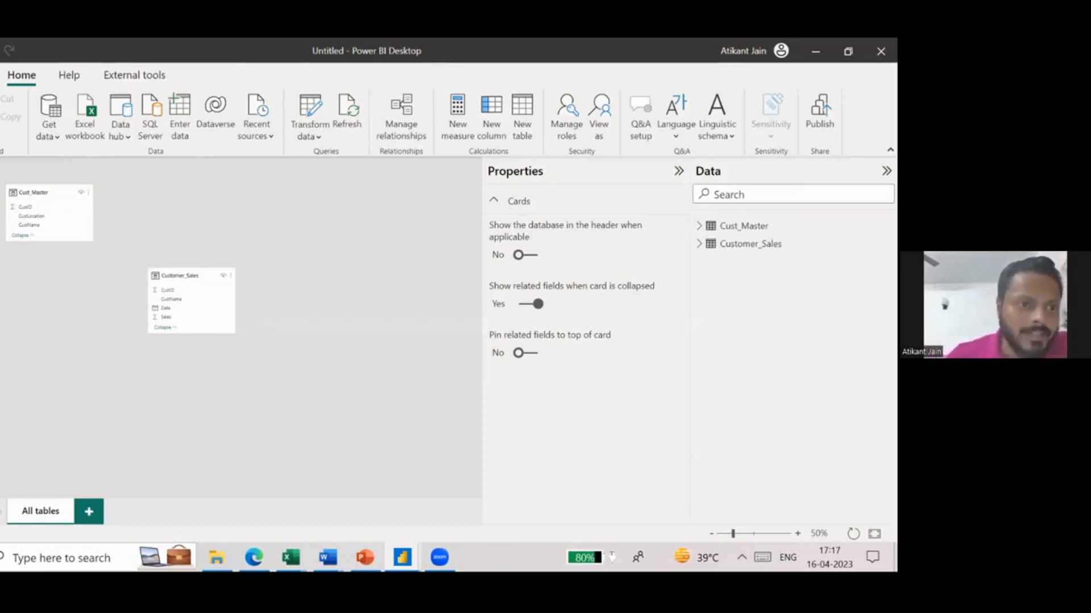
# - Examine the customer name, sales and location columns in the Customer_Sales and Cust_Master tables
pyautogui.click(0, 172)
pyautogui.click(0, 197)
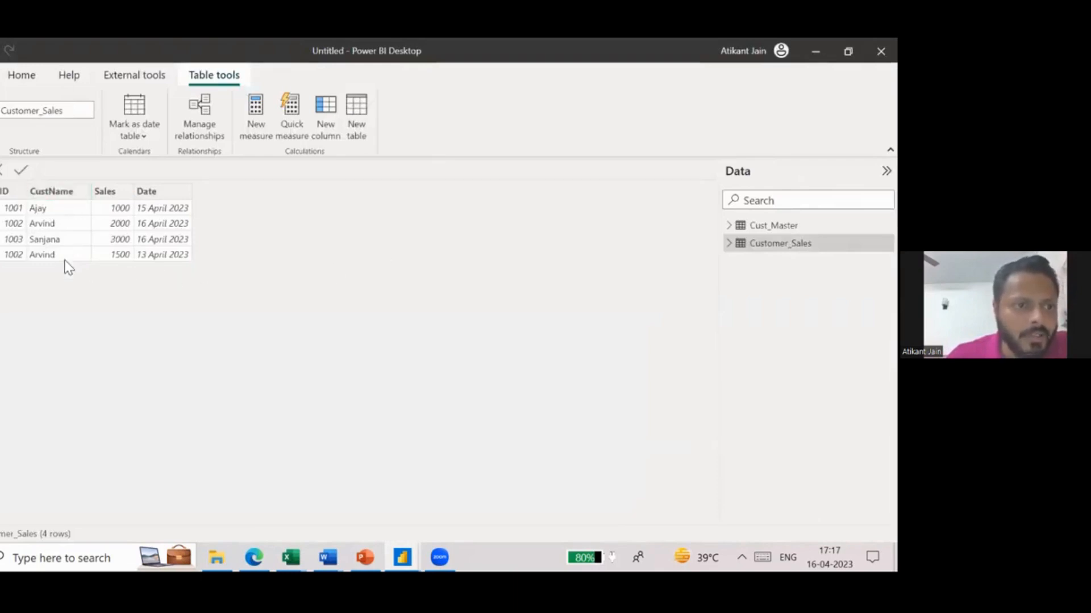
pyautogui.click(116, 199)
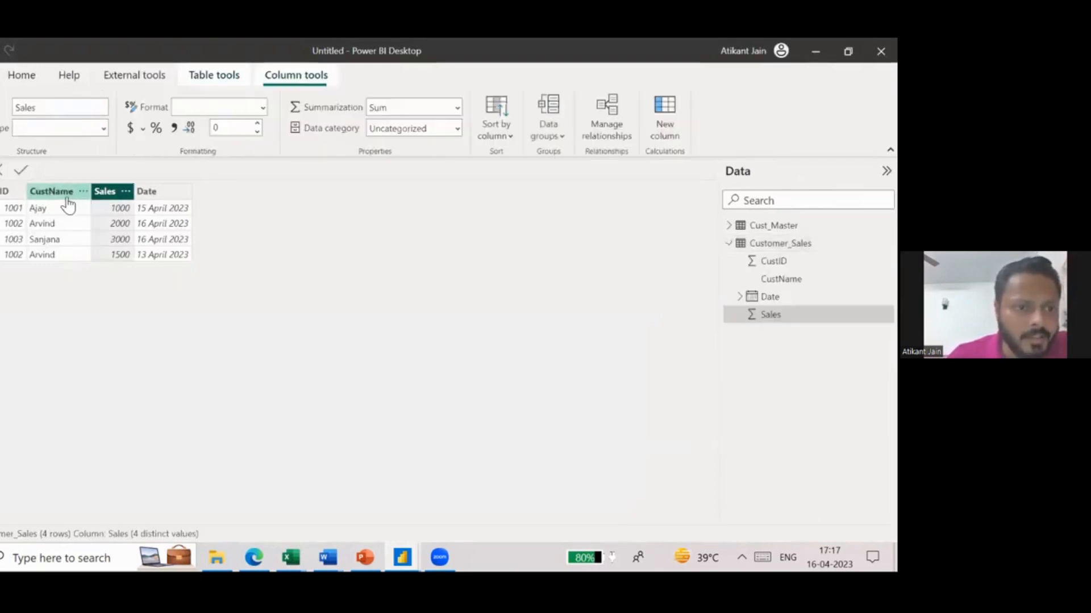
pyautogui.click(64, 199)
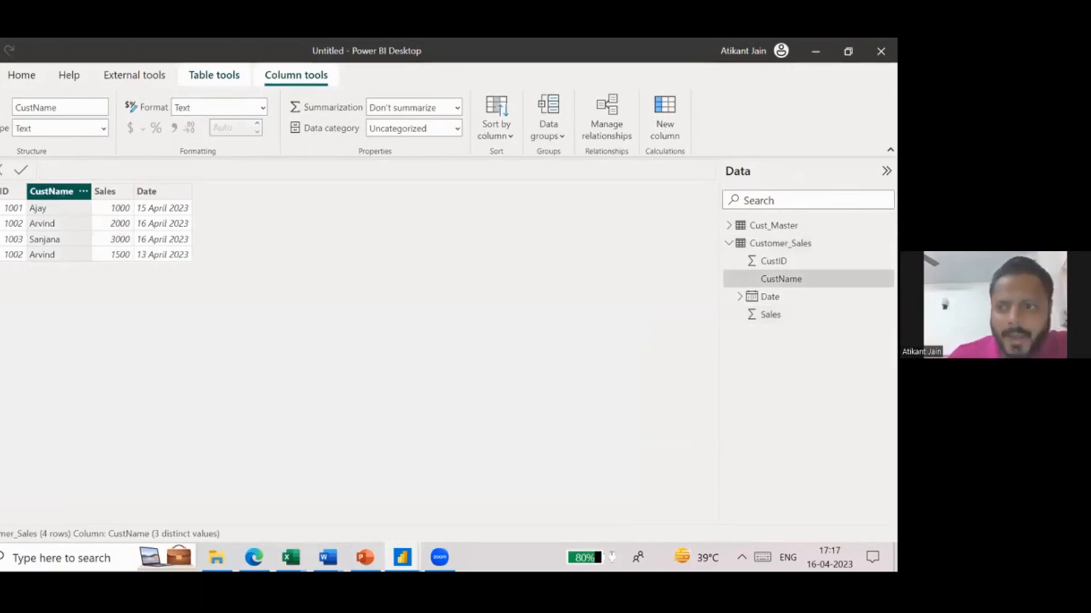
pyautogui.click(772, 225)
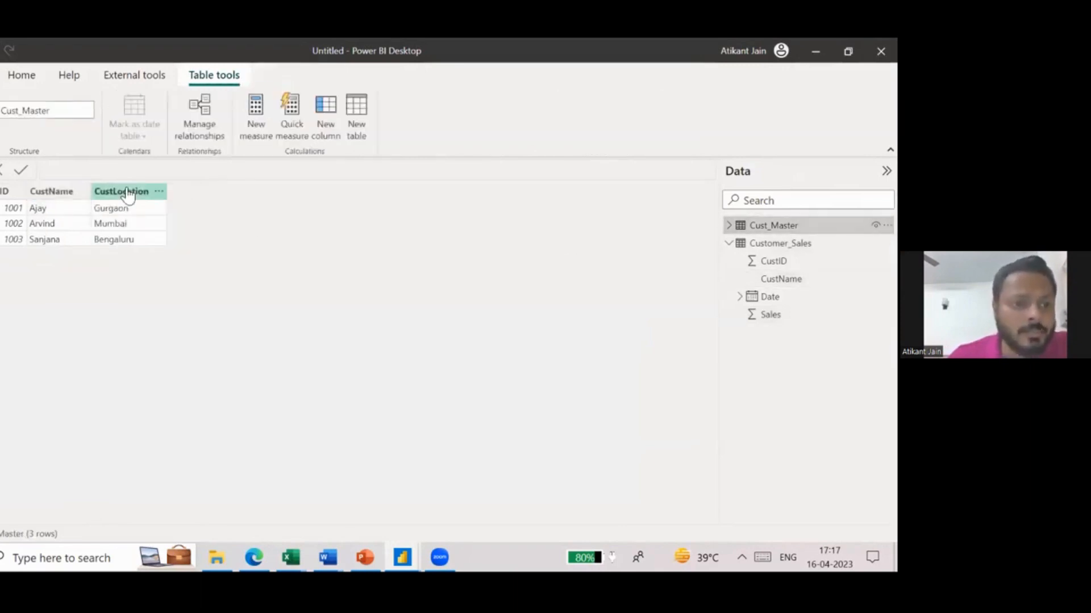
pyautogui.click(125, 192)
pyautogui.click(54, 193)
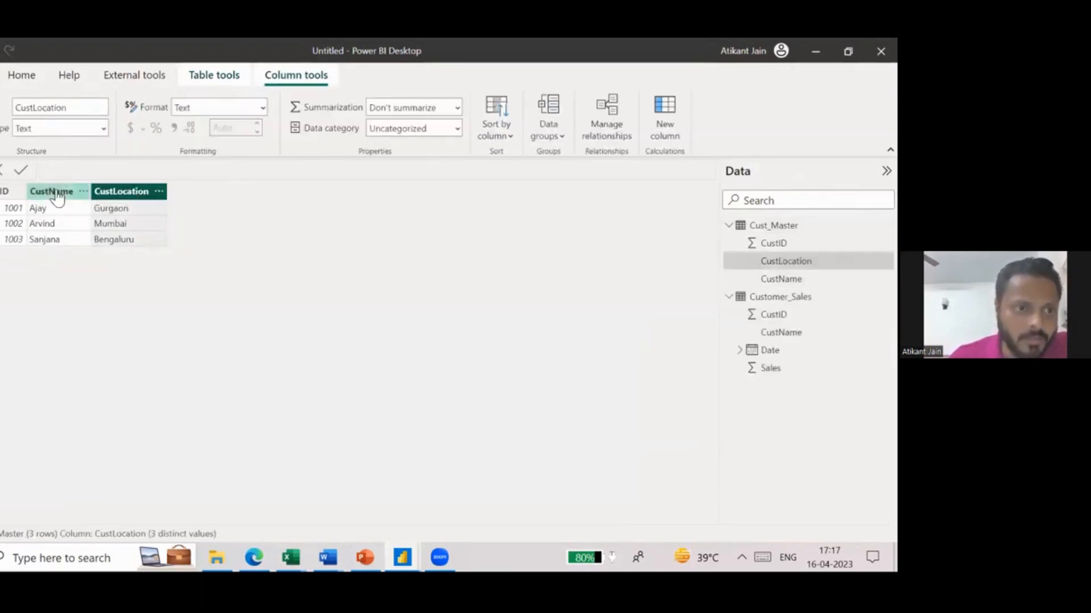
pyautogui.click(120, 216)
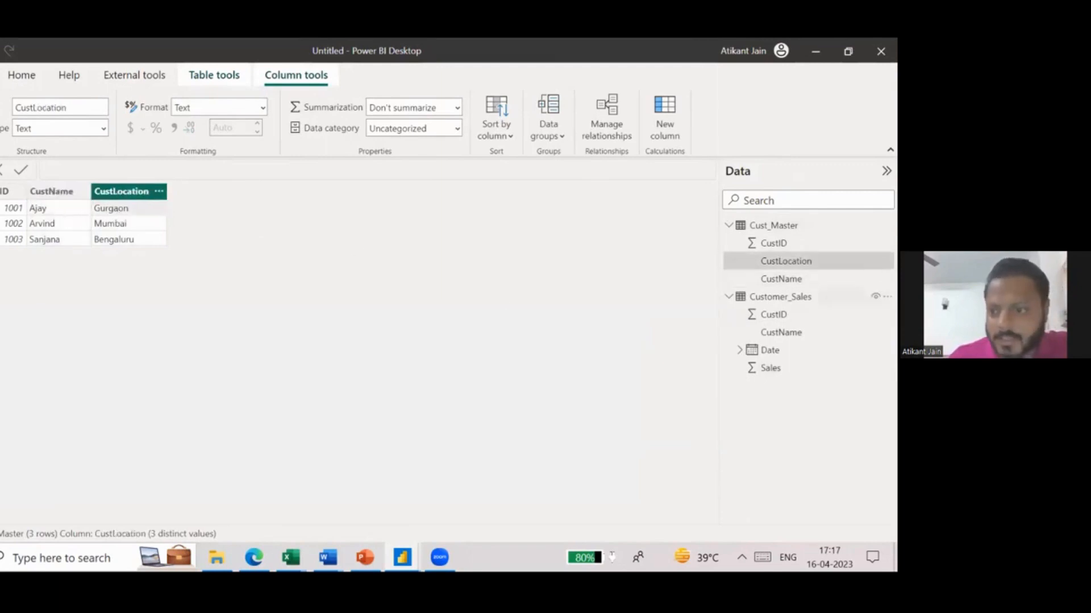
pyautogui.click(780, 297)
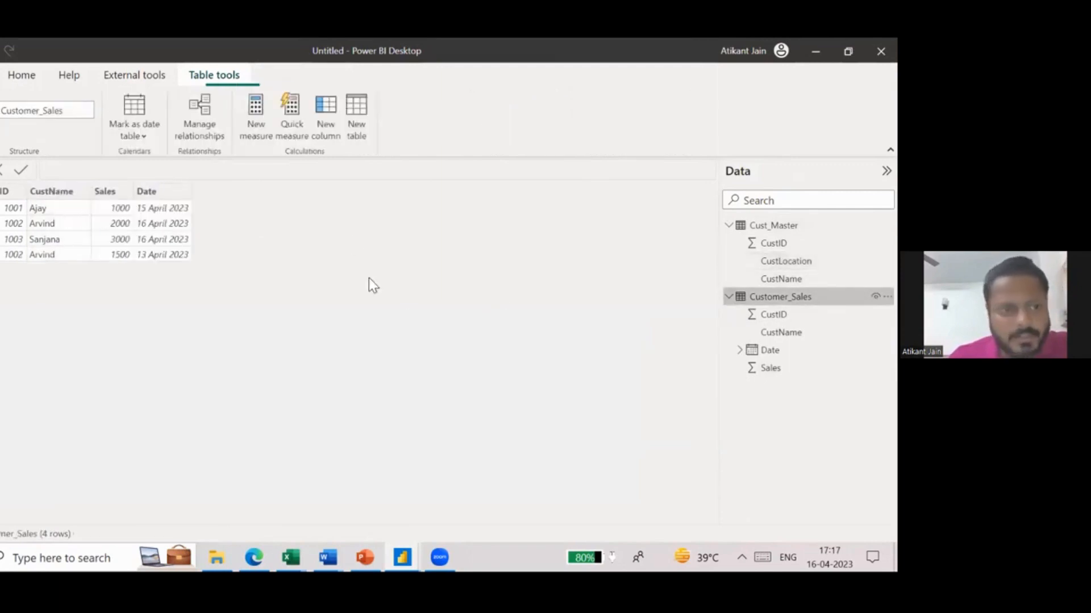
pyautogui.click(121, 210)
# - Add a table visual to the report page and reposition it on the canvas
pyautogui.click(1, 172)
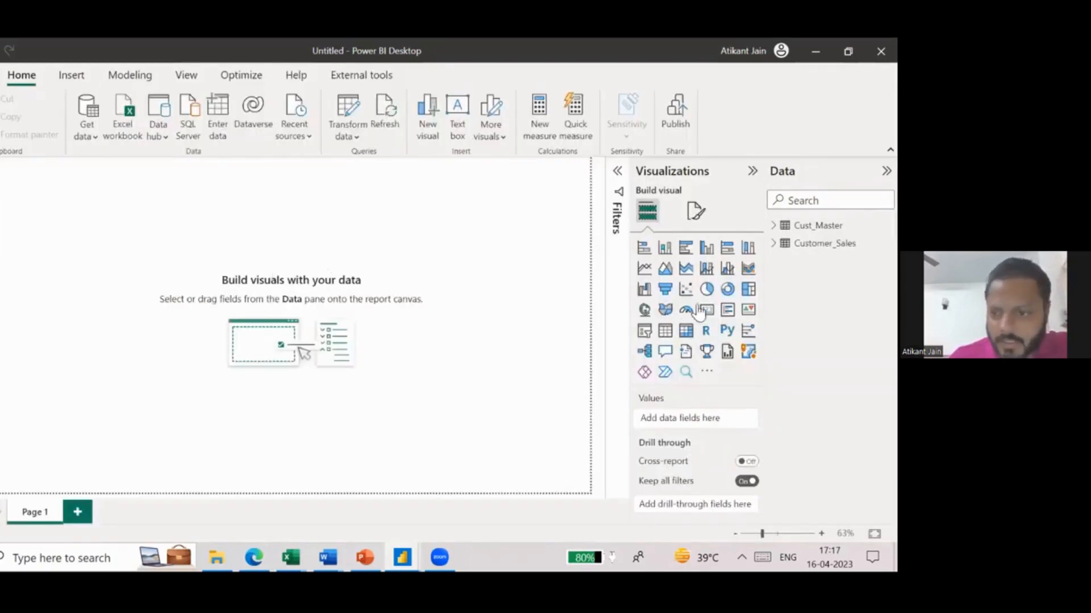
pyautogui.click(665, 331)
pyautogui.moveTo(72, 263); pyautogui.dragTo(188, 303)
# - Fill the table visual with CustName and CustLocation from Cust_Master and Sales from Customer_Sales
pyautogui.click(773, 243)
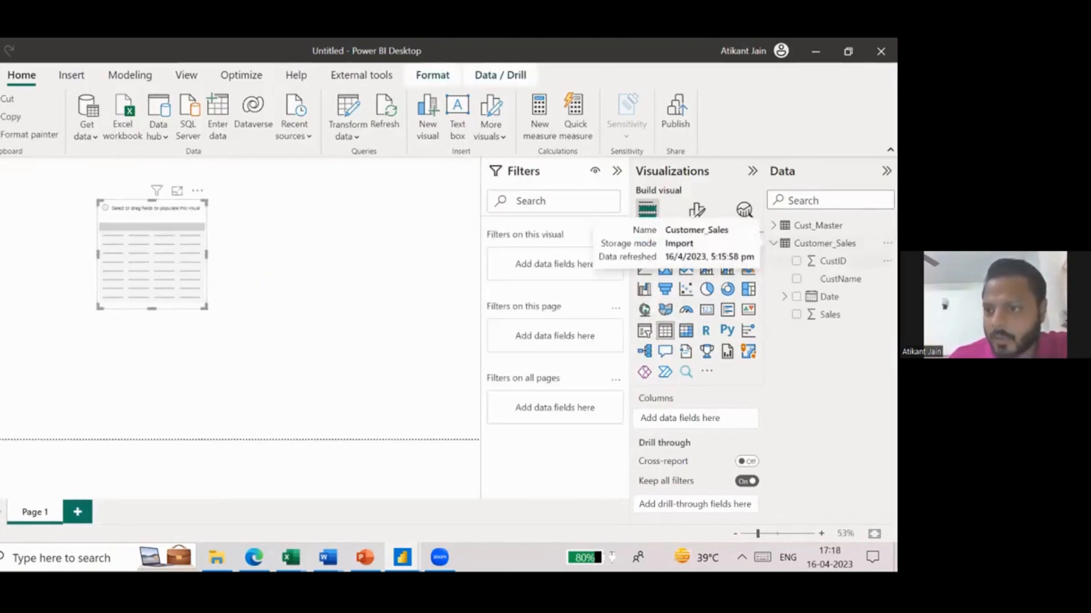
pyautogui.click(773, 226)
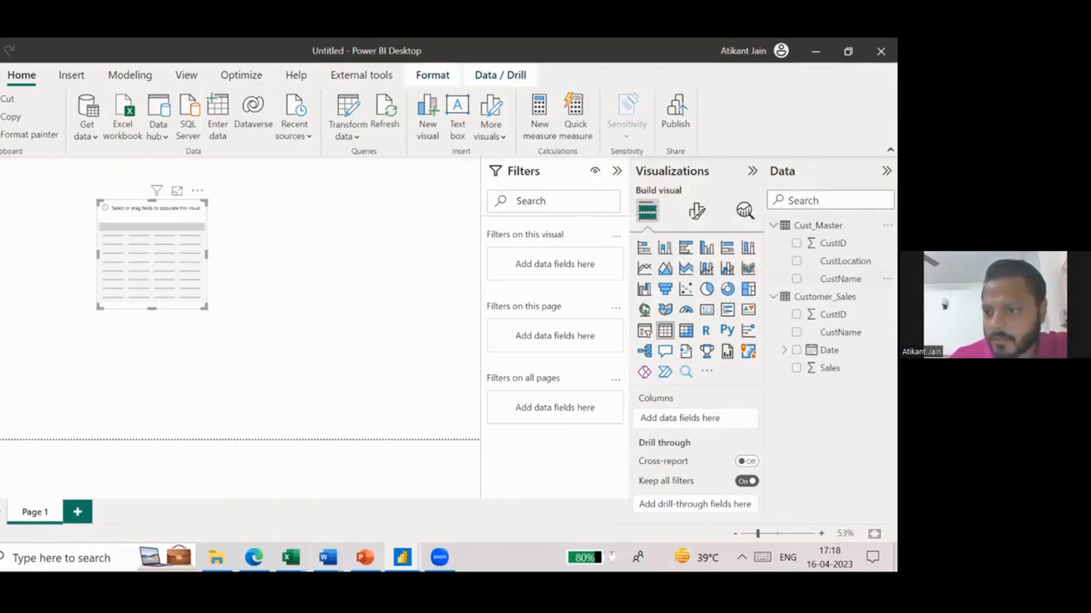
pyautogui.click(796, 279)
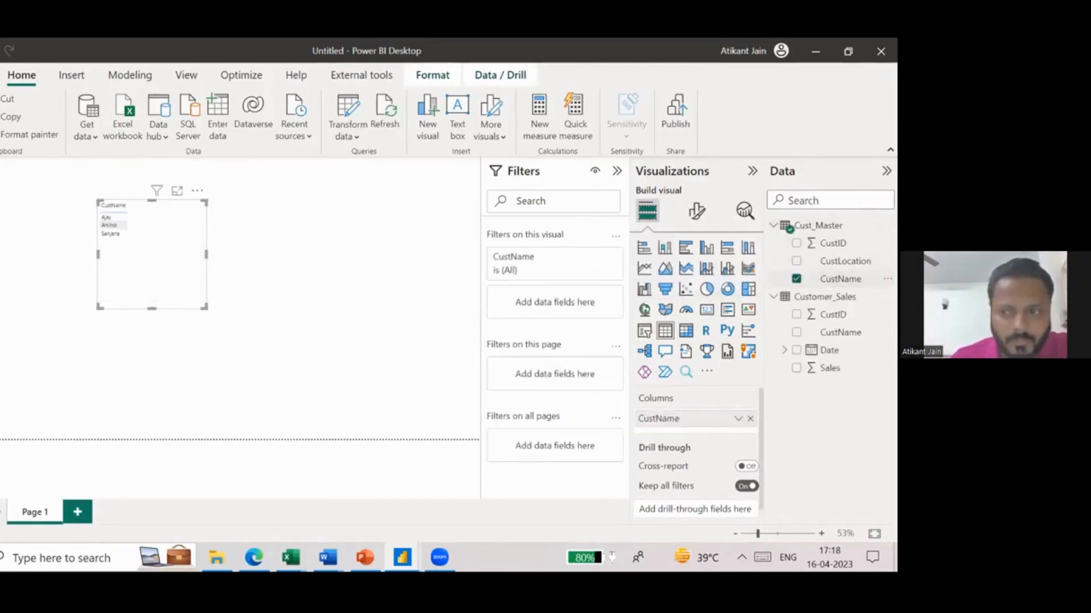
pyautogui.click(796, 261)
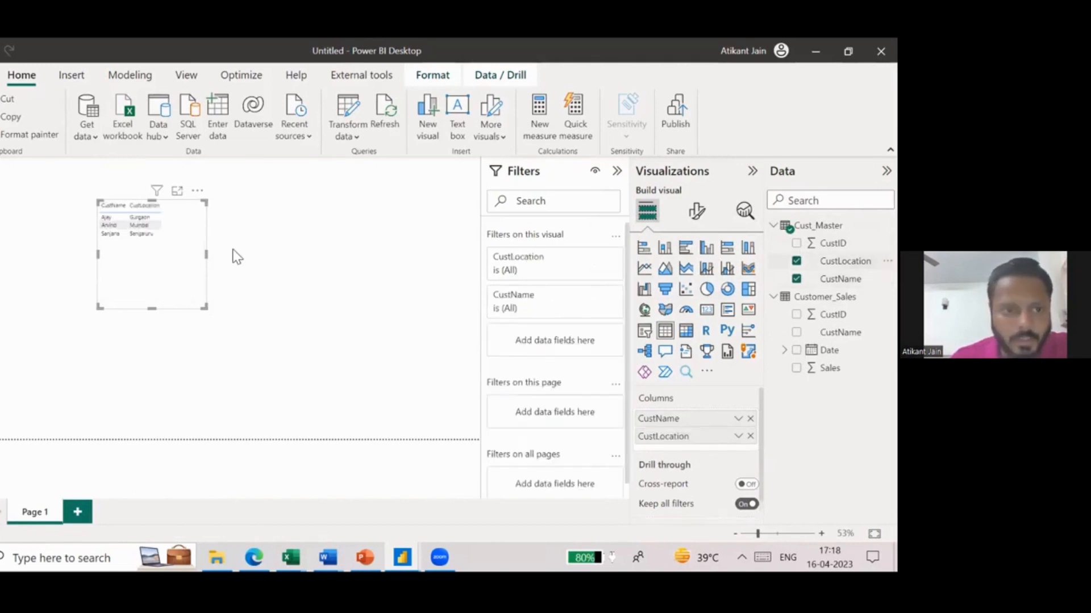
pyautogui.click(796, 368)
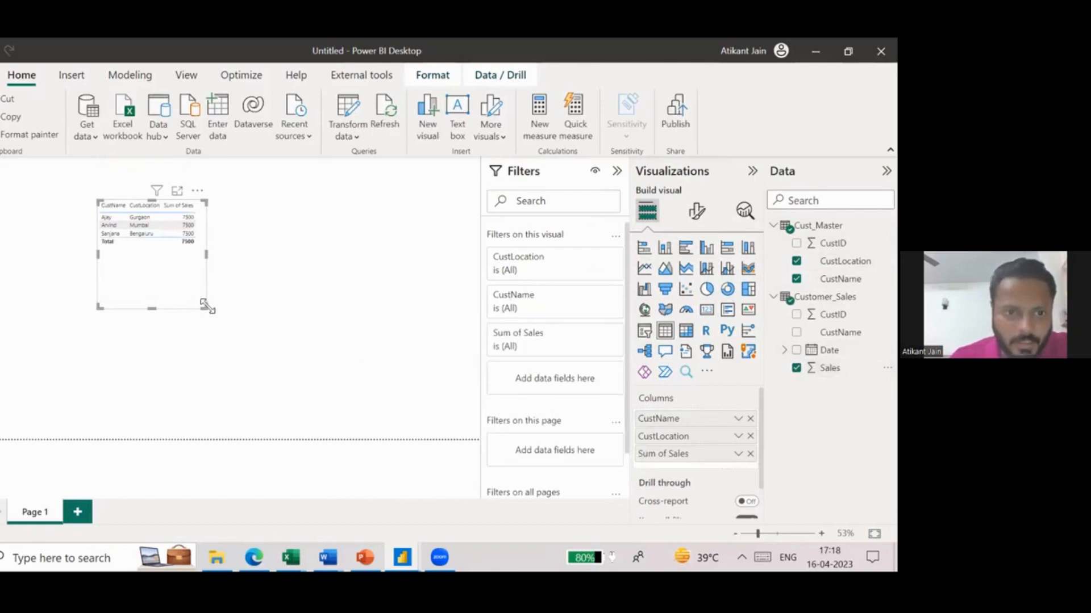
# - Examine the sales per customer in the enlarged table visual and compare them with the Customer_Sales and Cust_Master data
pyautogui.click(177, 190)
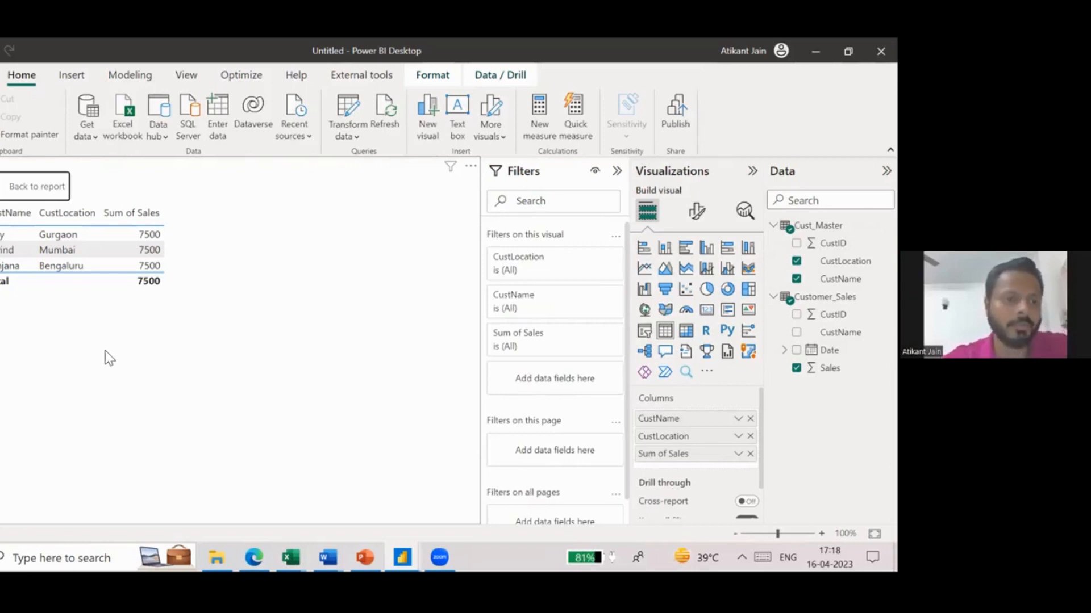
pyautogui.click(50, 195)
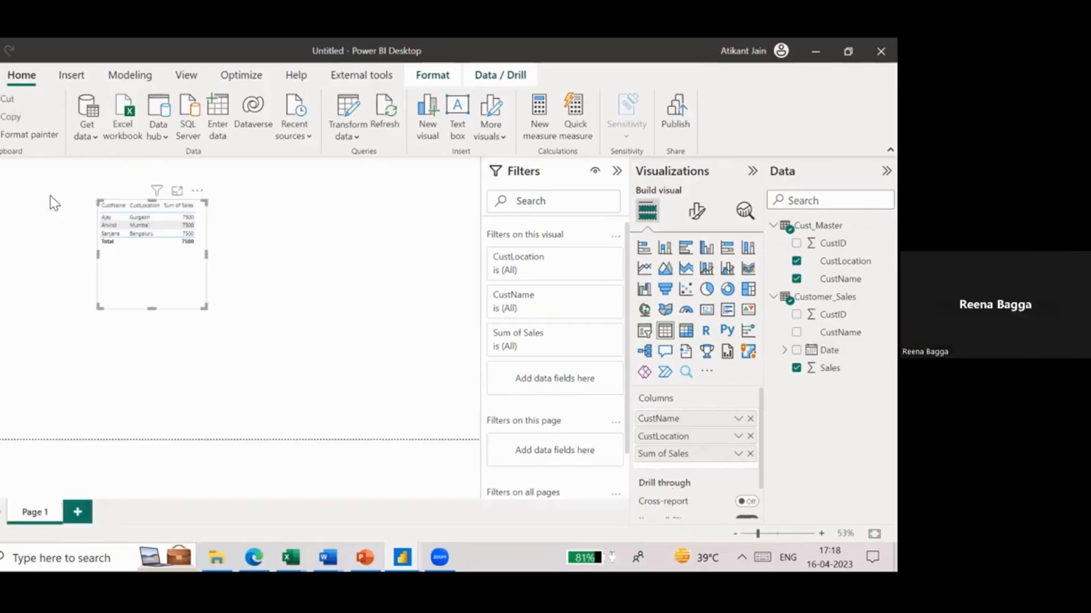
pyautogui.click(200, 272)
pyautogui.click(0, 201)
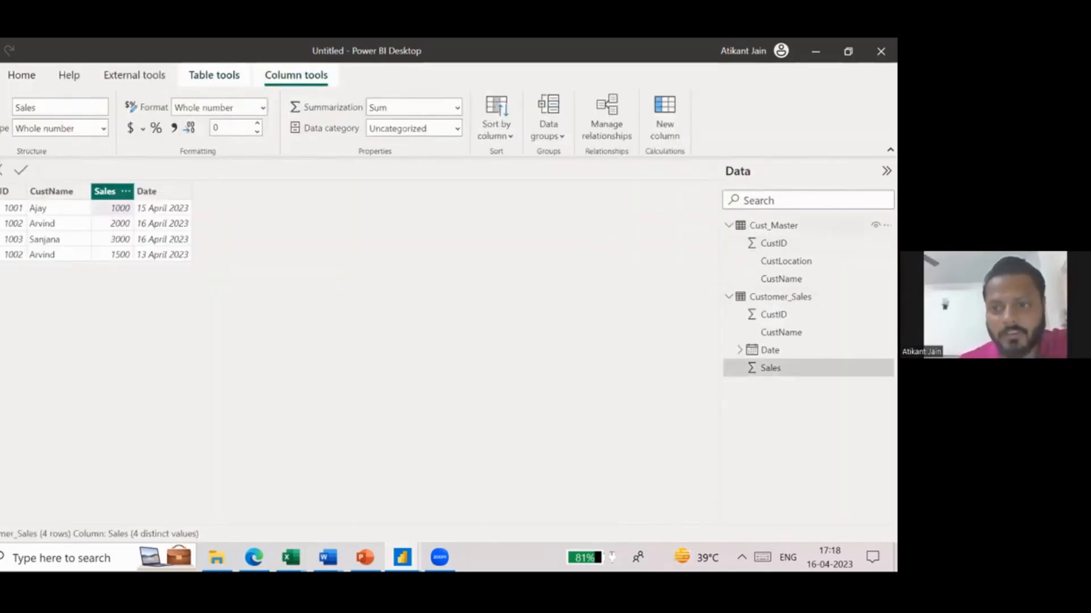
pyautogui.click(783, 225)
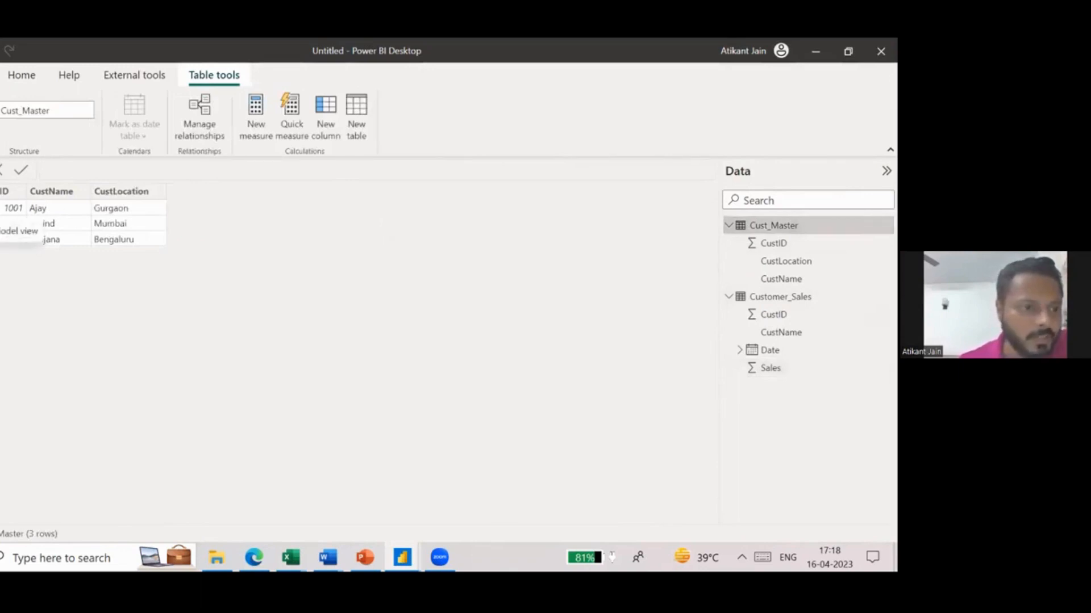
# - Move the Customer_Sales table in the data model so it sits beside Cust_Master
pyautogui.click(0, 230)
pyautogui.moveTo(175, 257); pyautogui.dragTo(284, 206)
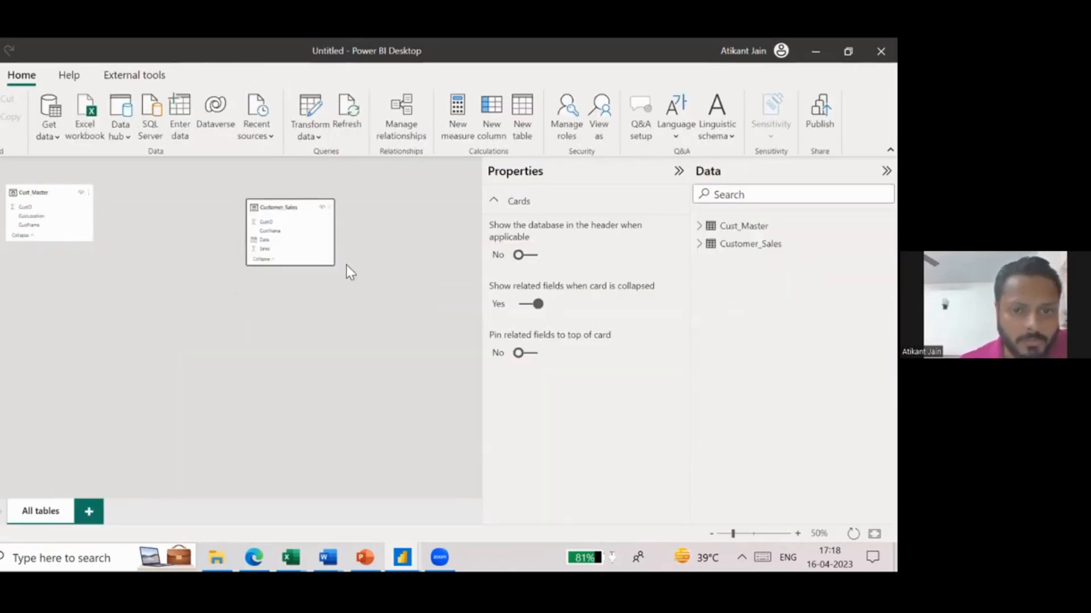
# - Enlarge the Customer_Sales and Cust_Master table cards in the data model and move Cust_Master closer to Customer_Sales
pyautogui.moveTo(336, 266); pyautogui.dragTo(413, 413)
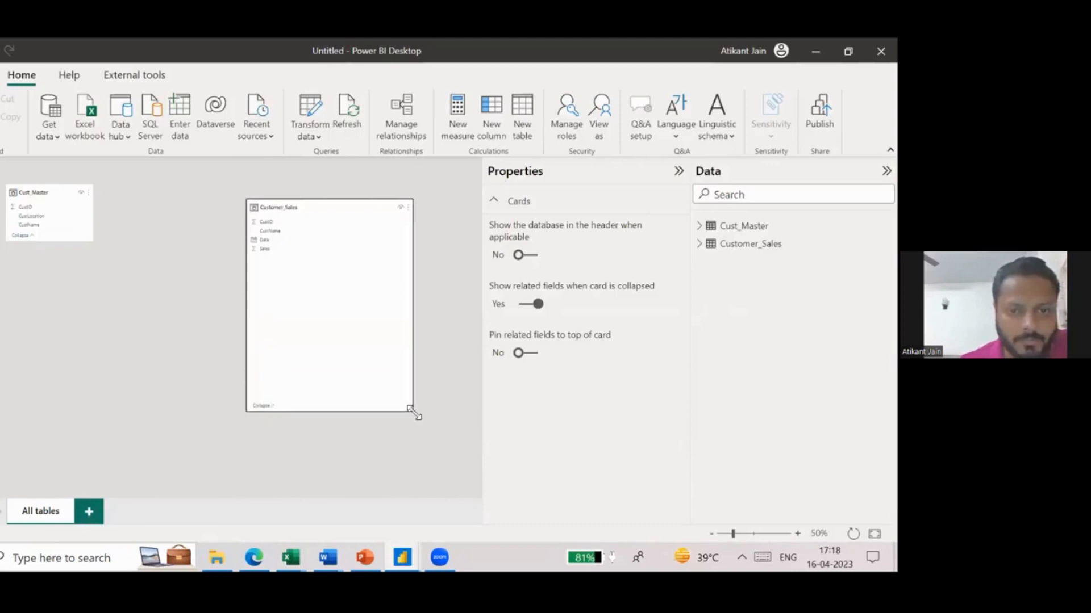
pyautogui.click(75, 217)
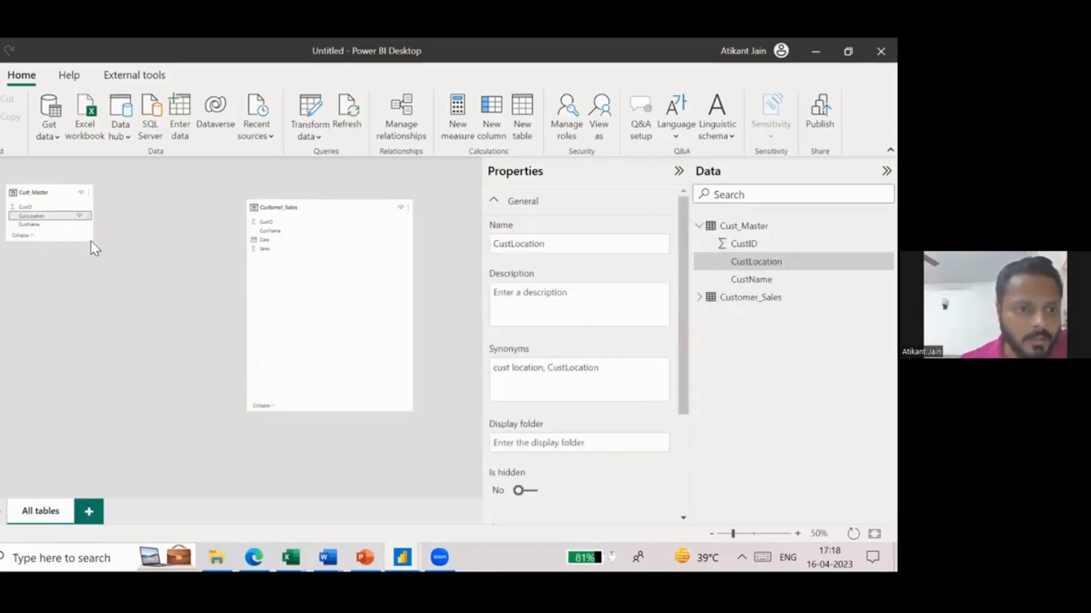
pyautogui.moveTo(90, 241); pyautogui.dragTo(159, 401)
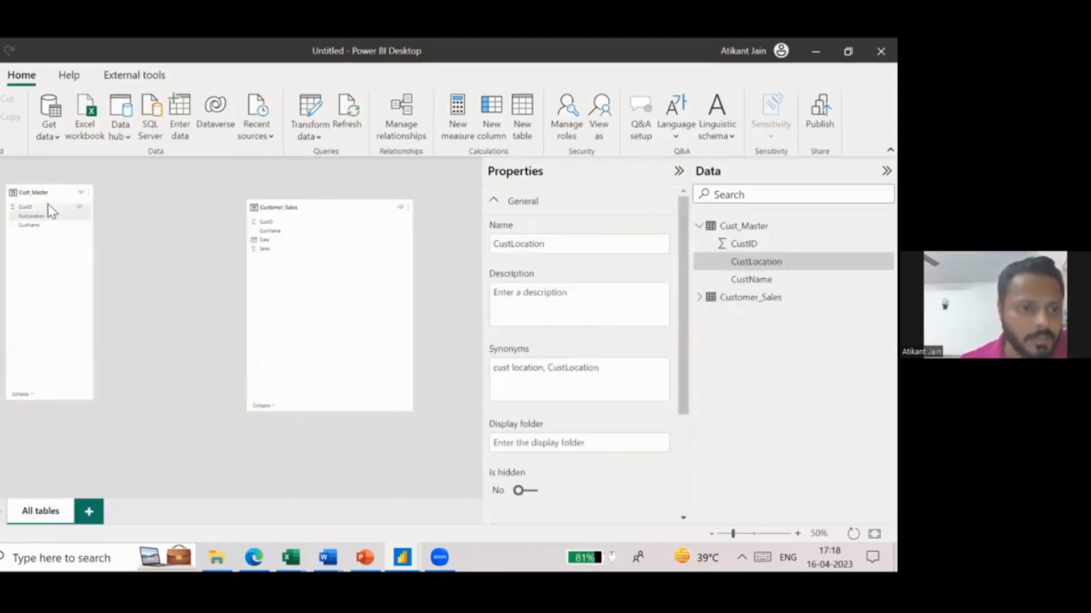
pyautogui.moveTo(44, 195); pyautogui.dragTo(103, 218)
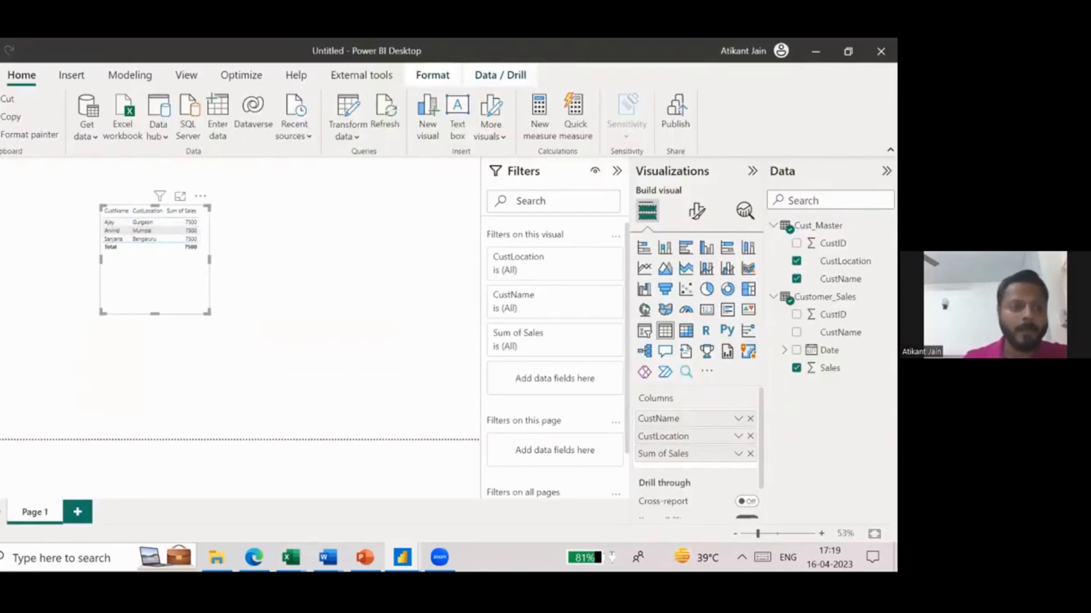
# - Review the report's table visual and compare the CustID, CustName and Date columns of Cust_Master and Customer_Sales for a common key
pyautogui.click(1, 220)
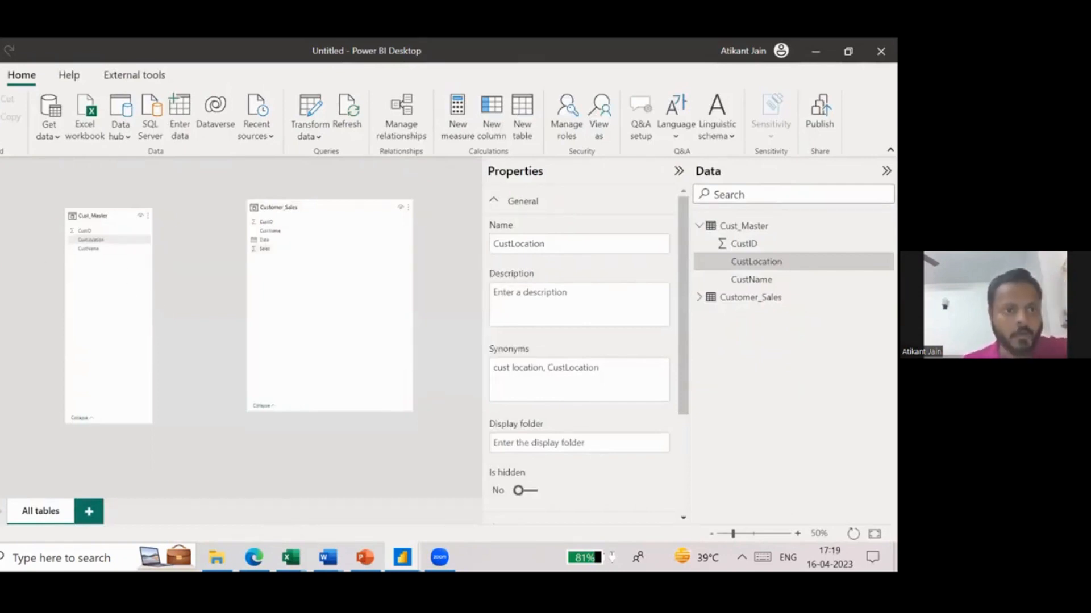
pyautogui.click(1, 196)
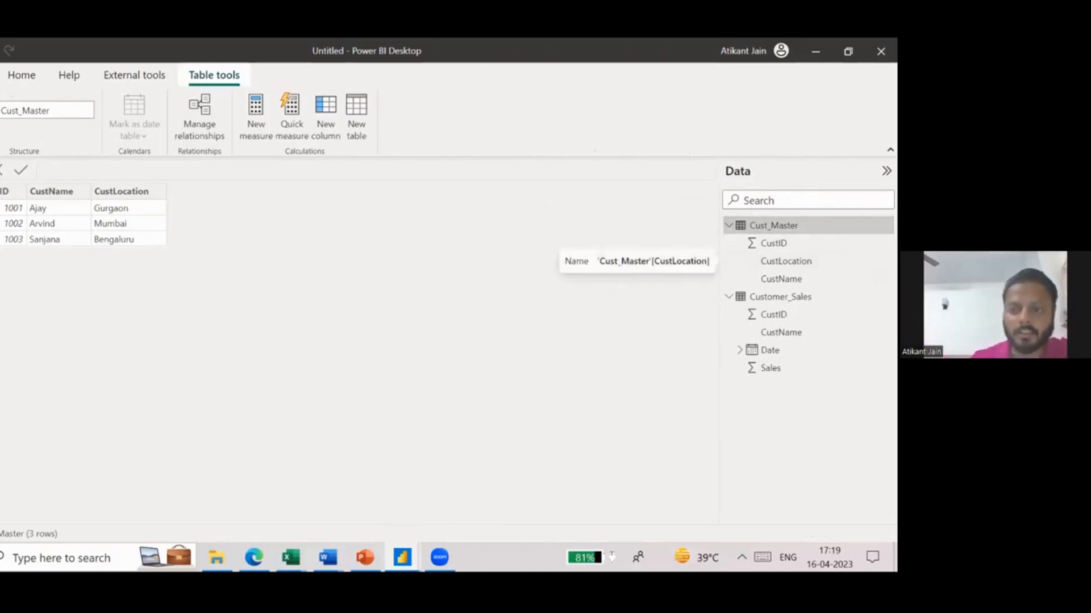
pyautogui.click(50, 193)
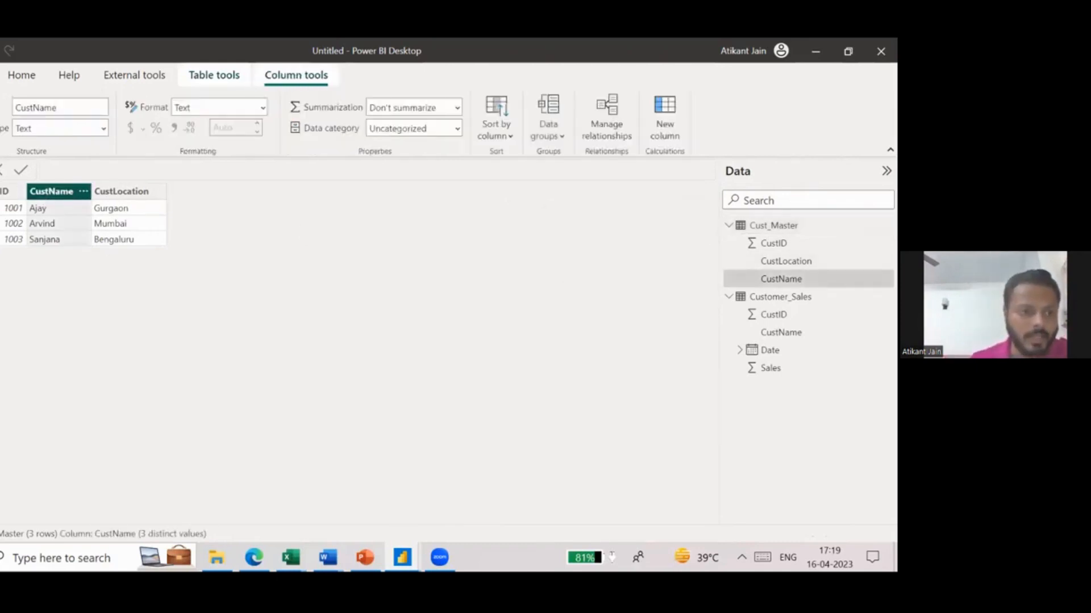
pyautogui.click(18, 234)
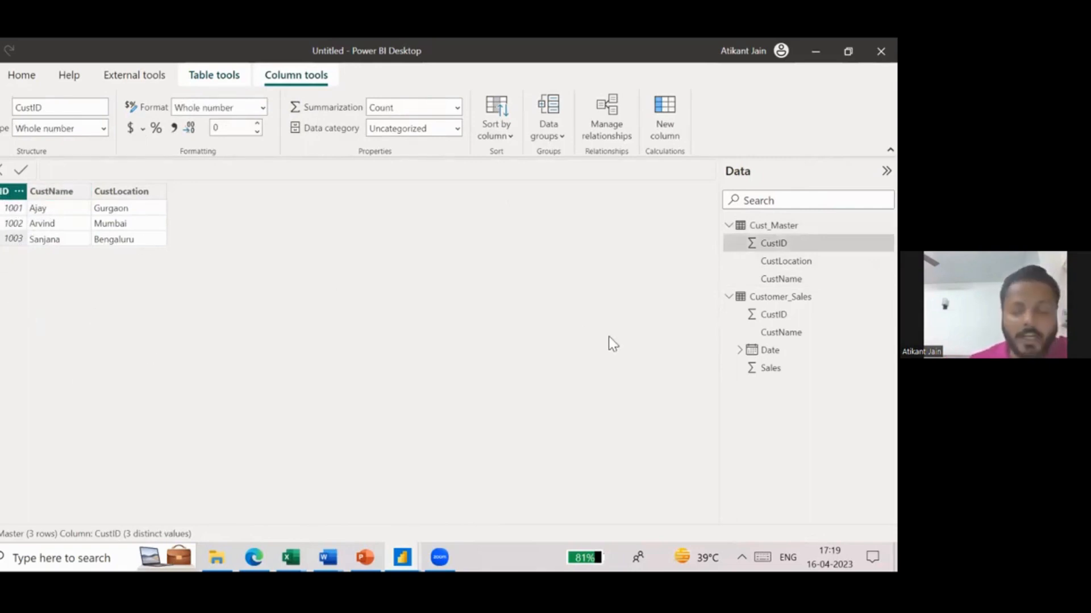
pyautogui.click(875, 296)
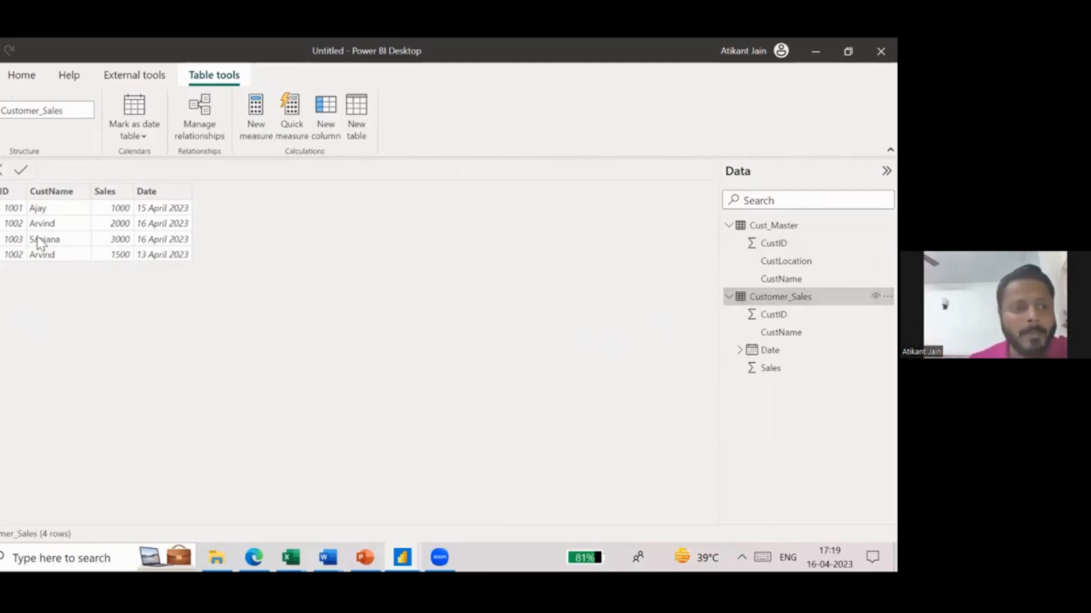
pyautogui.click(13, 213)
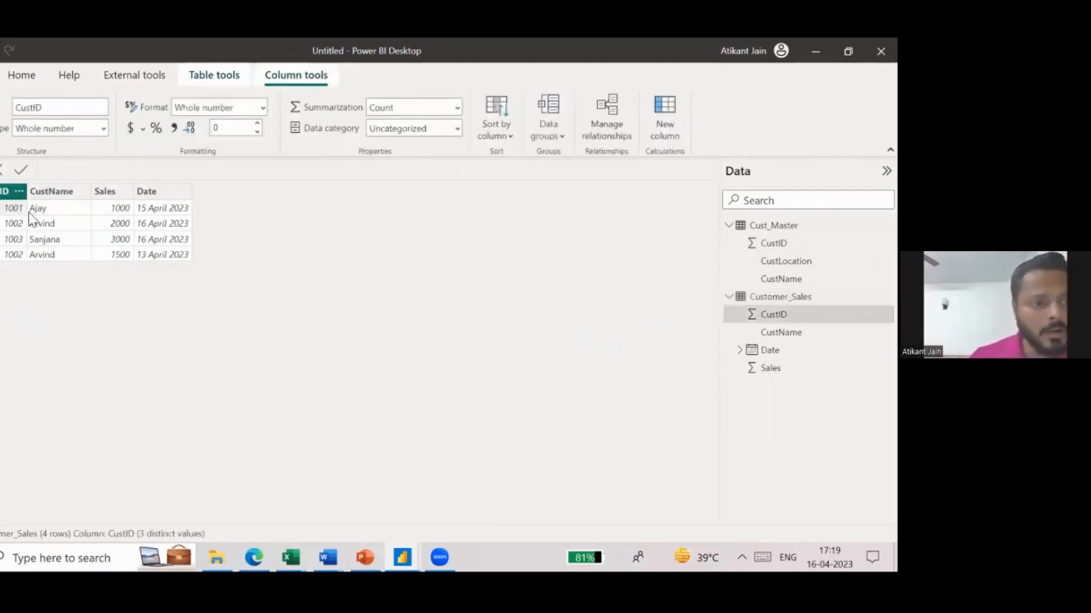
pyautogui.click(41, 225)
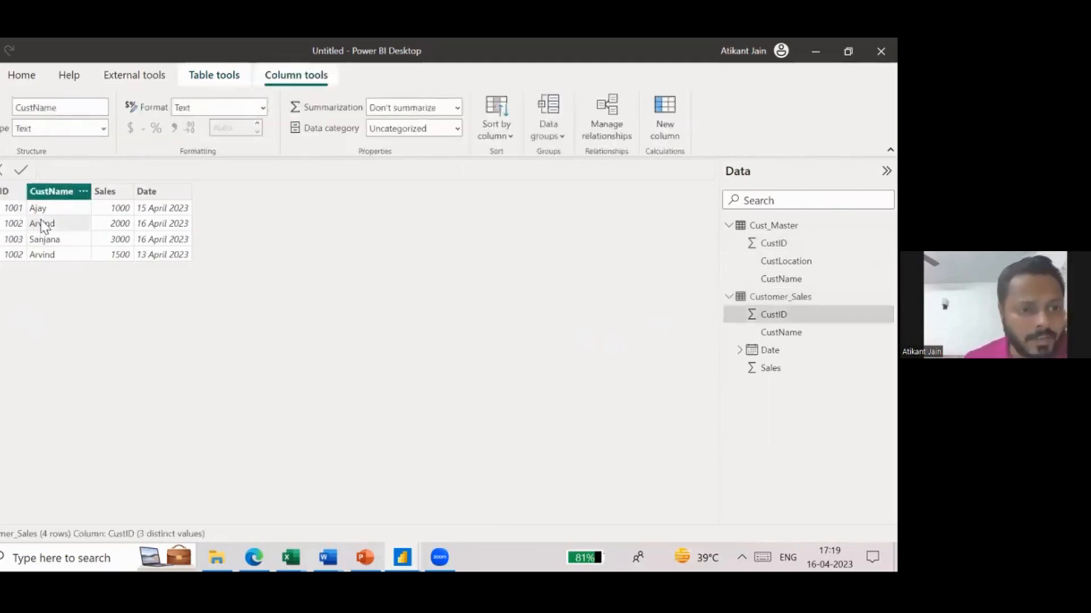
pyautogui.click(154, 223)
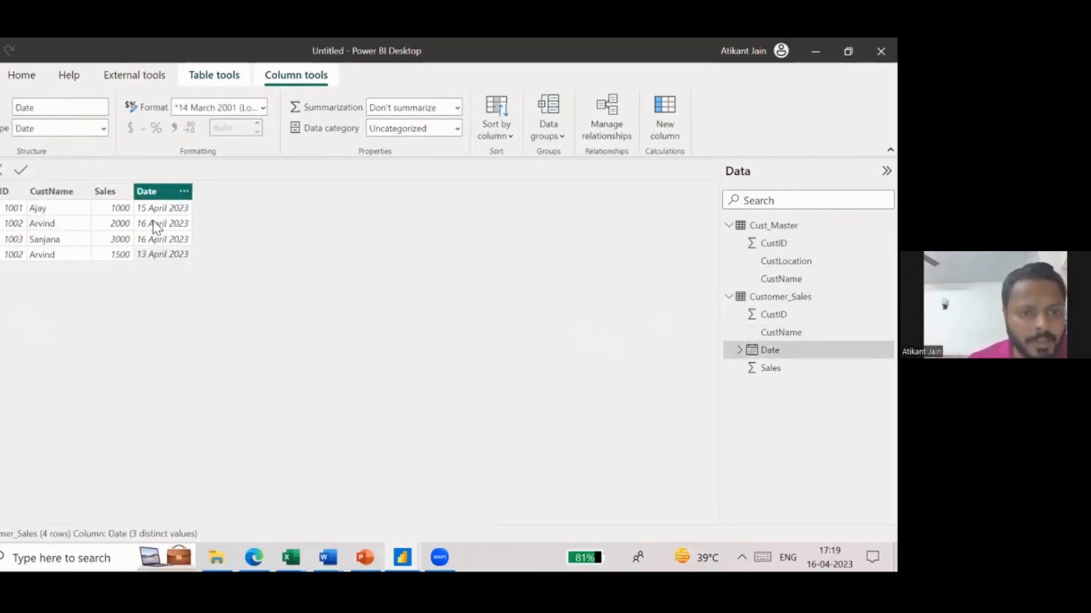
pyautogui.click(9, 209)
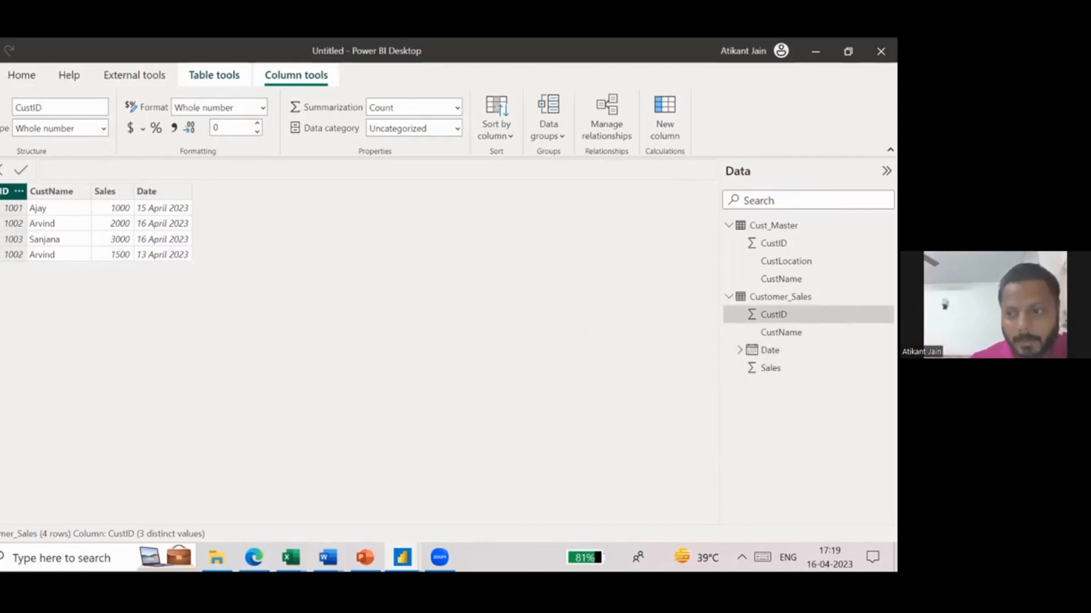
pyautogui.click(774, 243)
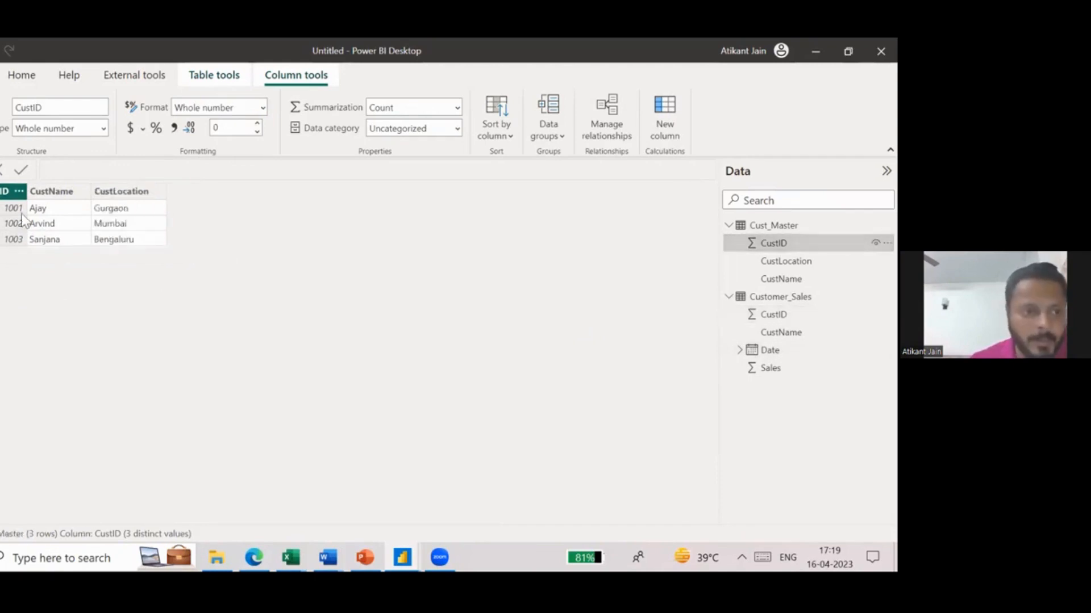
# - Create a relationship in the data model from CustID in Cust_Master to CustID in Customer_Sales
pyautogui.click(2, 233)
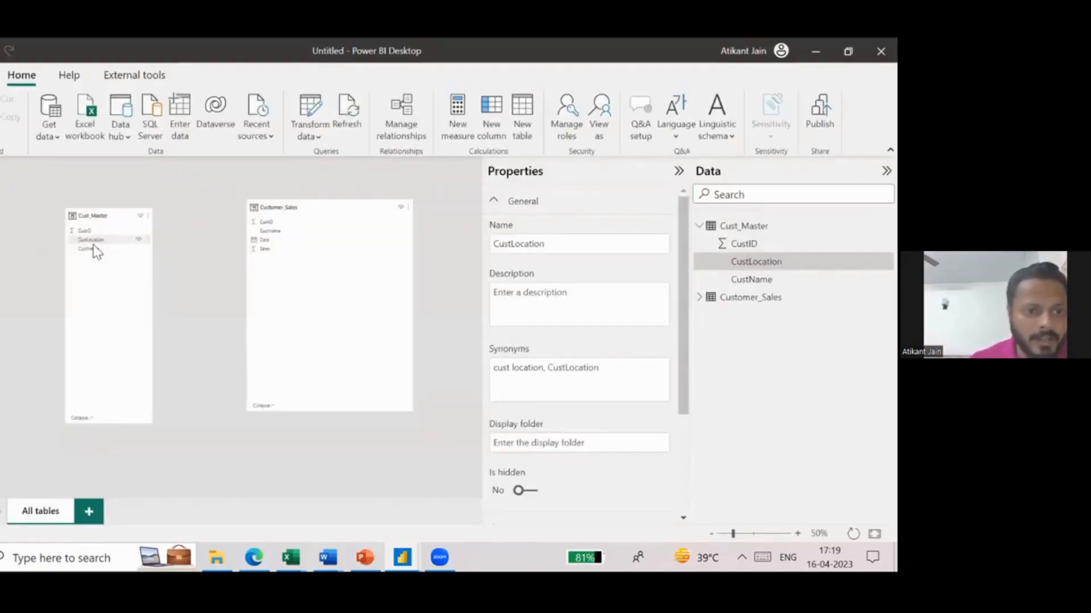
pyautogui.moveTo(97, 231); pyautogui.dragTo(275, 217)
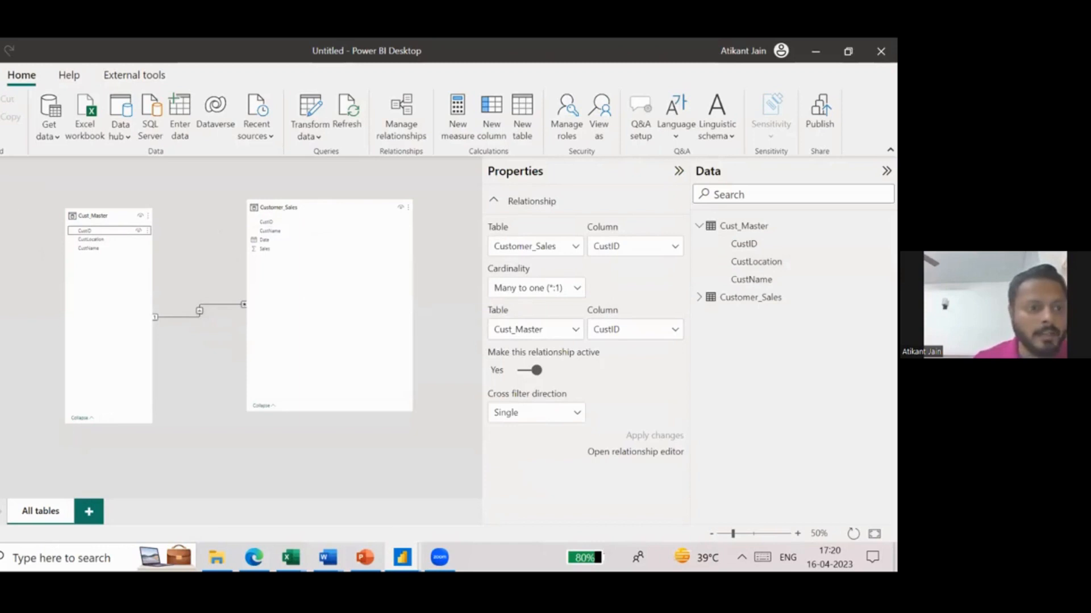
# - Check the related sales per customer in the enlarged table visual against the Customer_Sales rows, and return to the relationship diagram
pyautogui.click(1, 172)
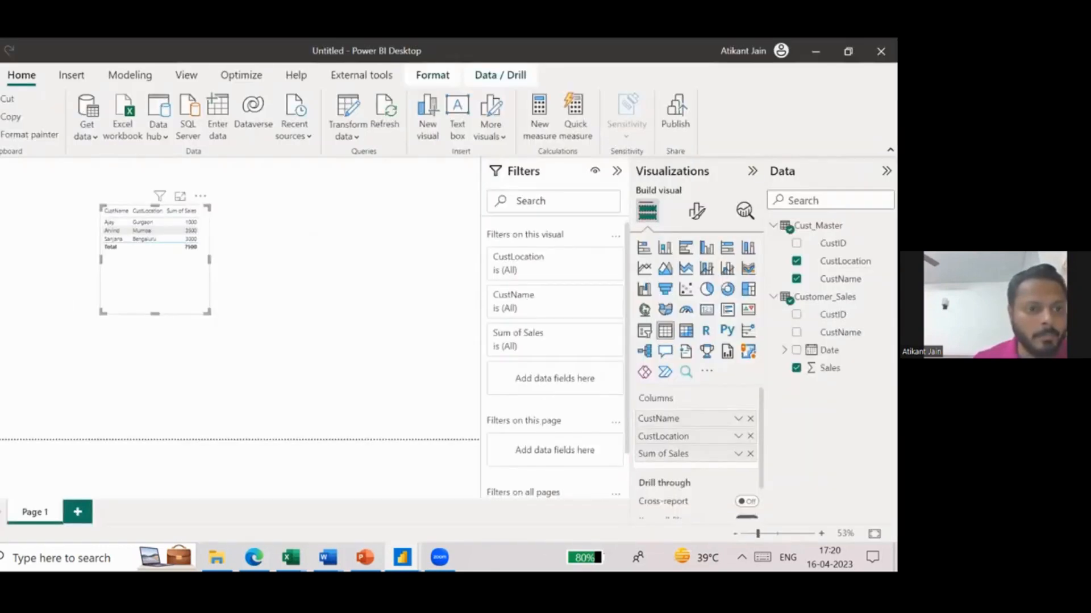
pyautogui.click(180, 196)
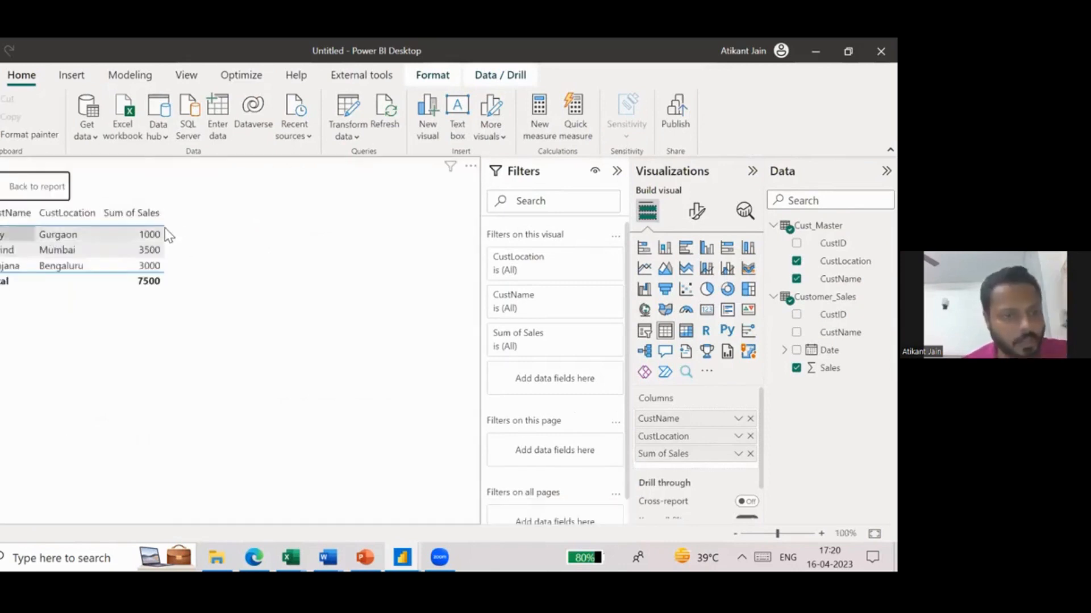
pyautogui.click(134, 252)
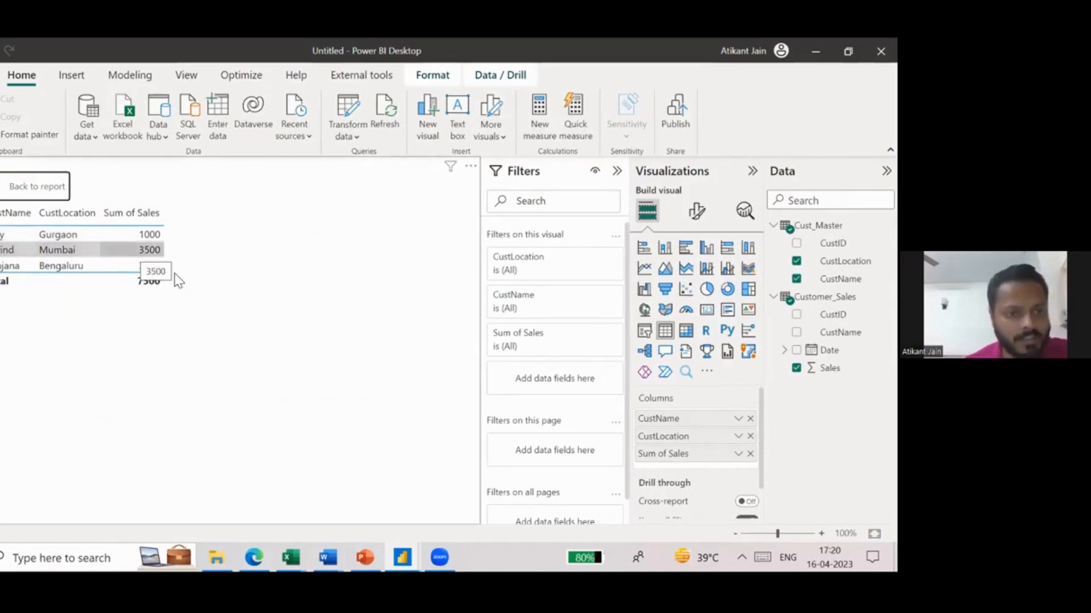
pyautogui.click(59, 264)
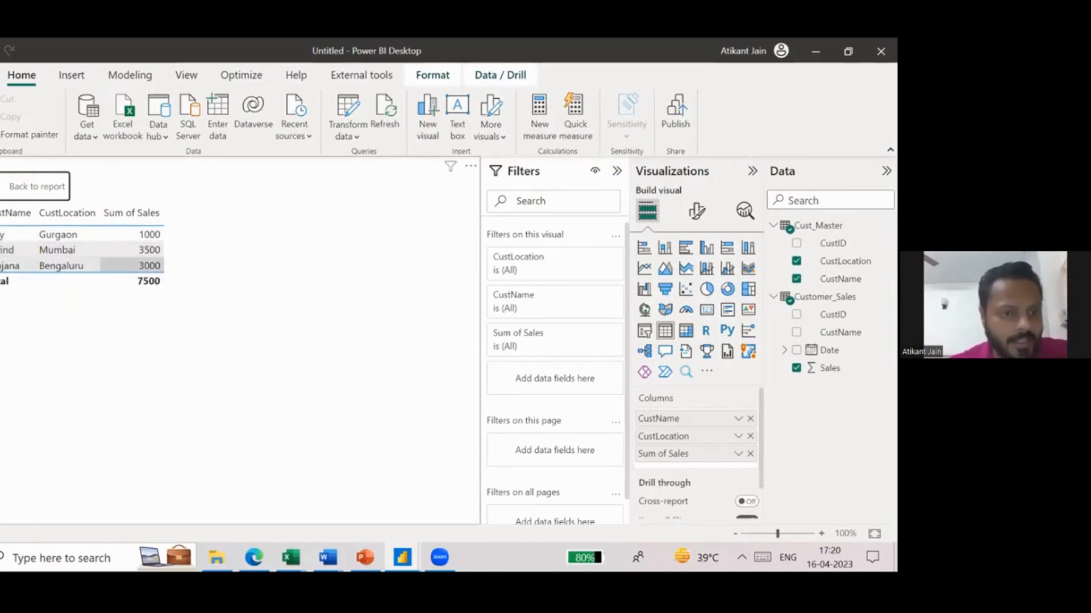
pyautogui.click(1, 193)
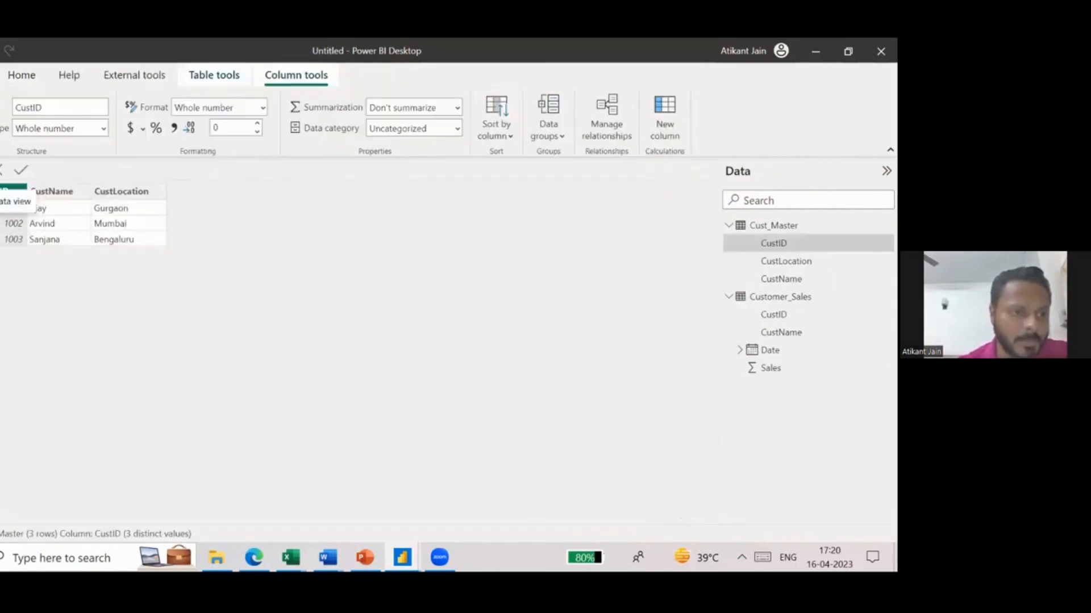
pyautogui.click(784, 296)
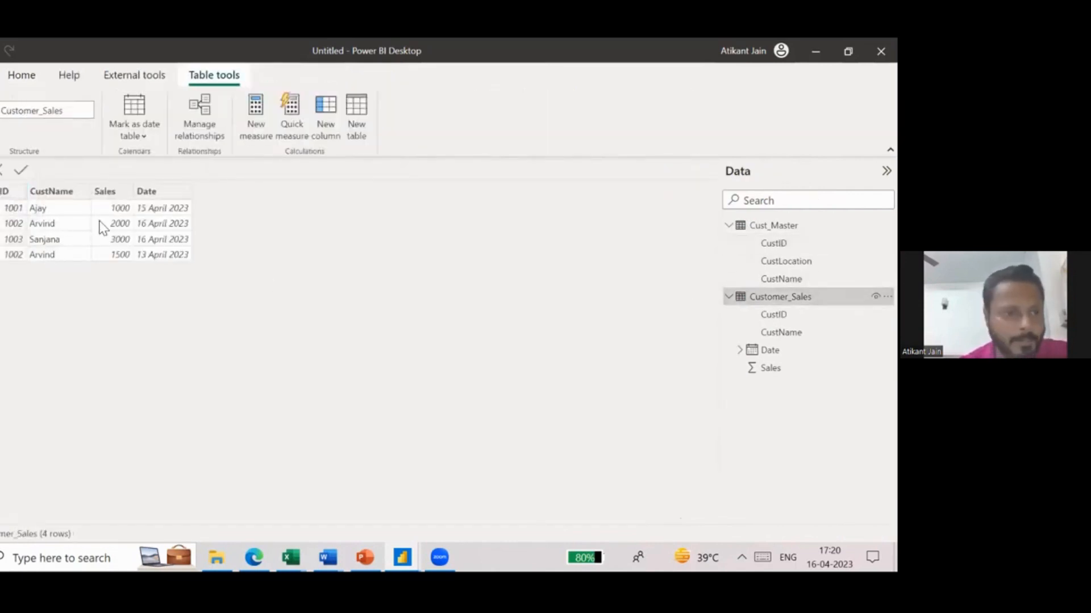
pyautogui.click(122, 220)
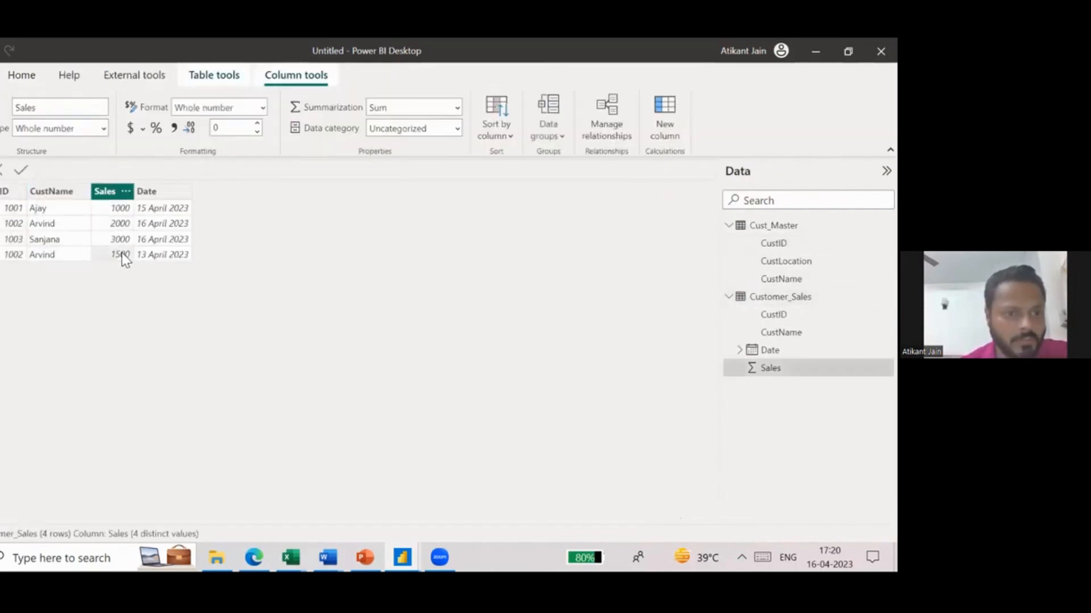
pyautogui.click(1, 173)
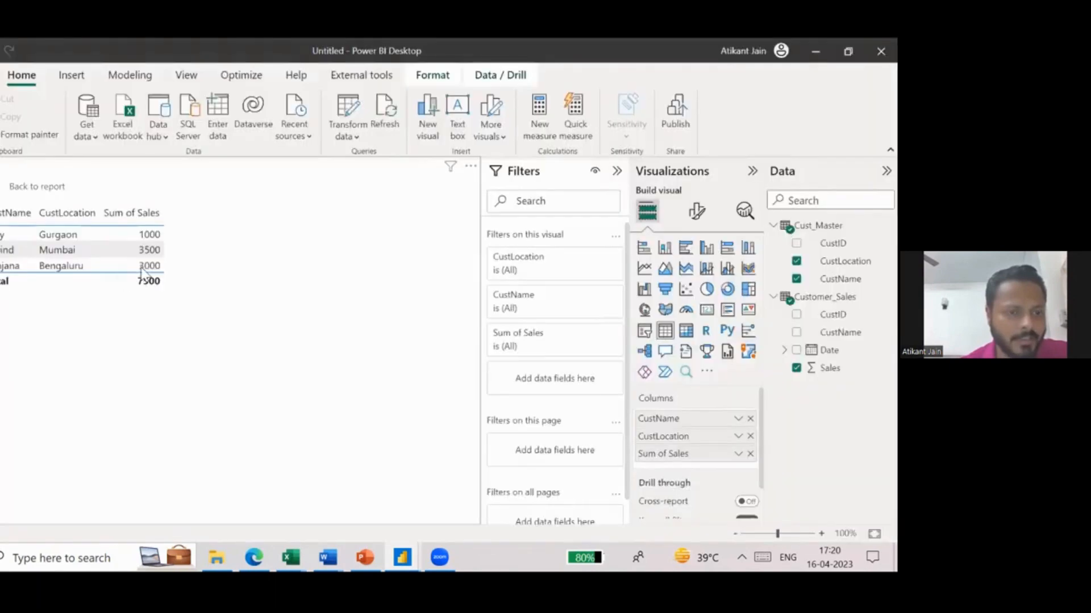
pyautogui.moveTo(153, 260)
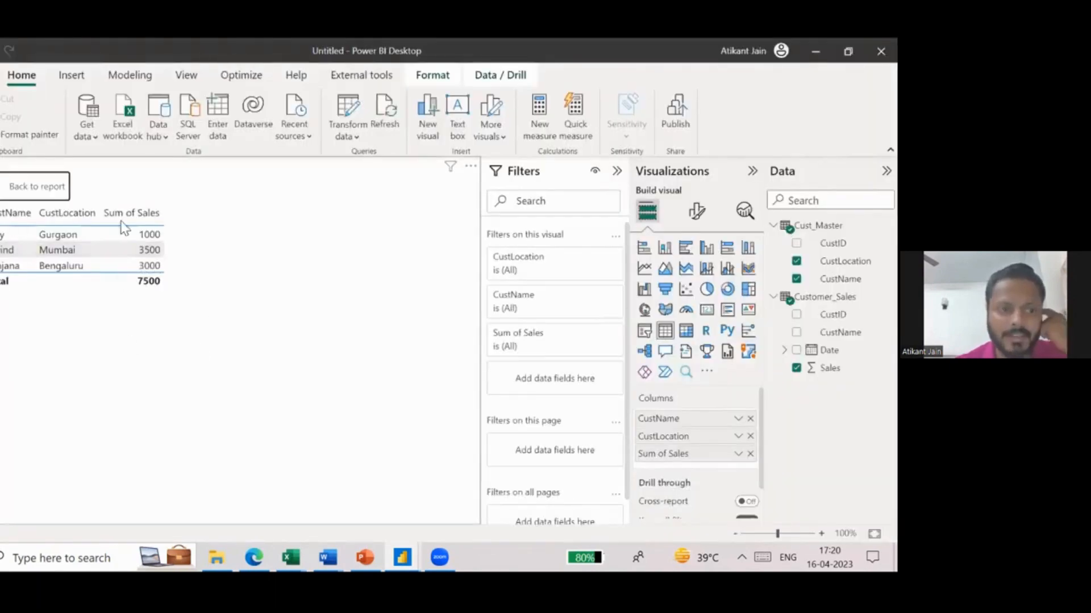
pyautogui.click(2, 231)
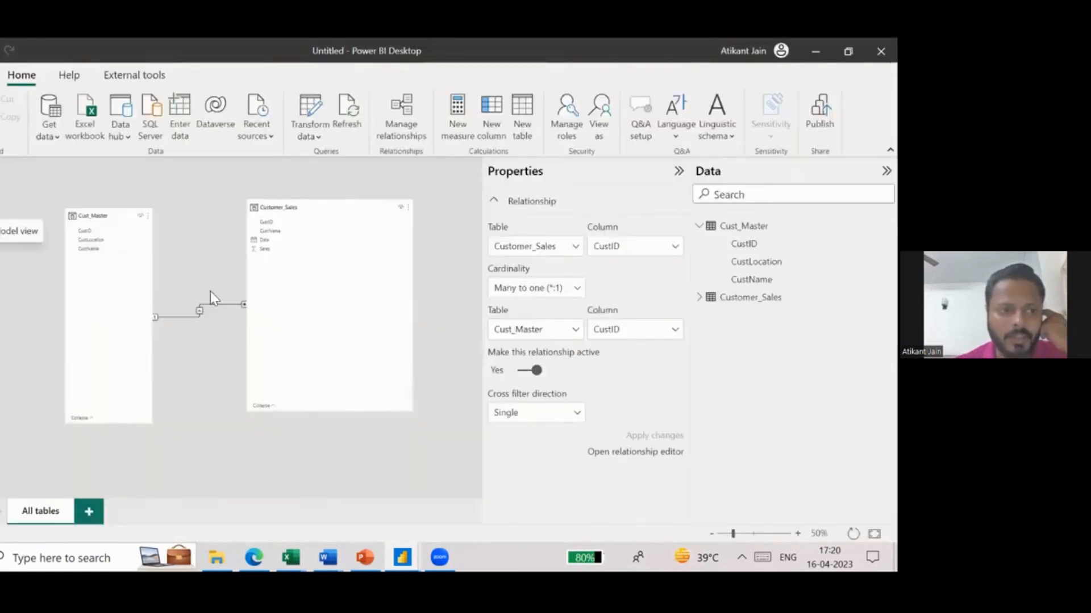
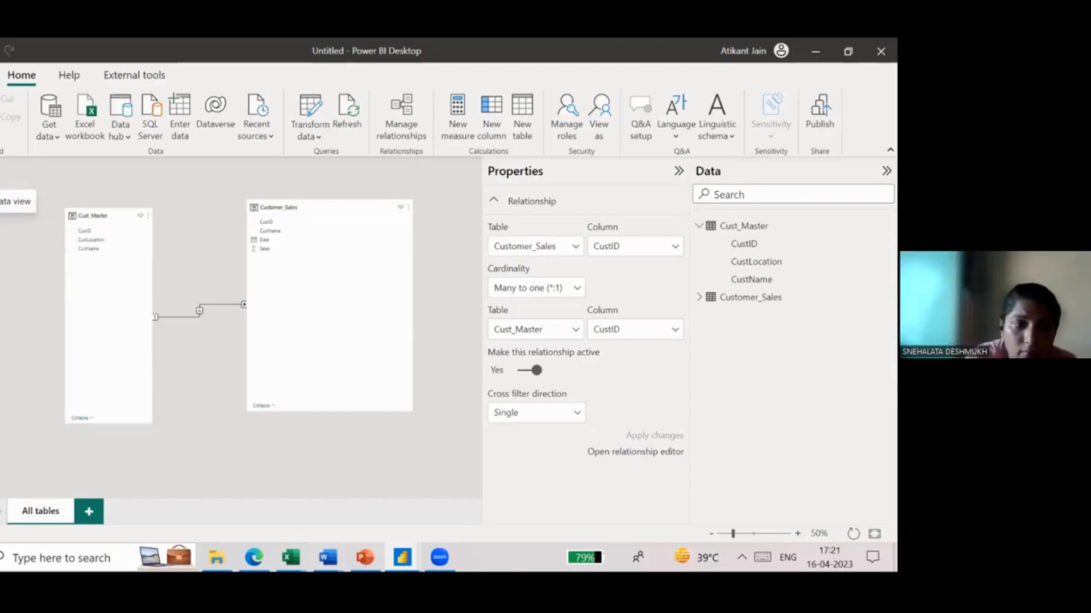
# - Return to the report page and shrink the customer sales table visual's height to fit its rows
pyautogui.click(1, 203)
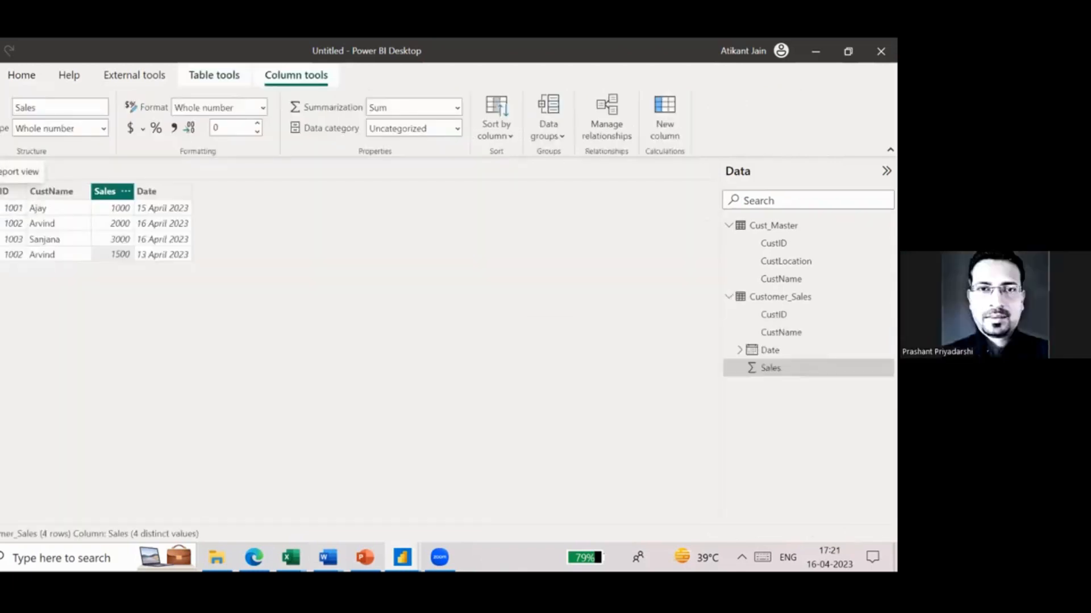
pyautogui.click(1, 181)
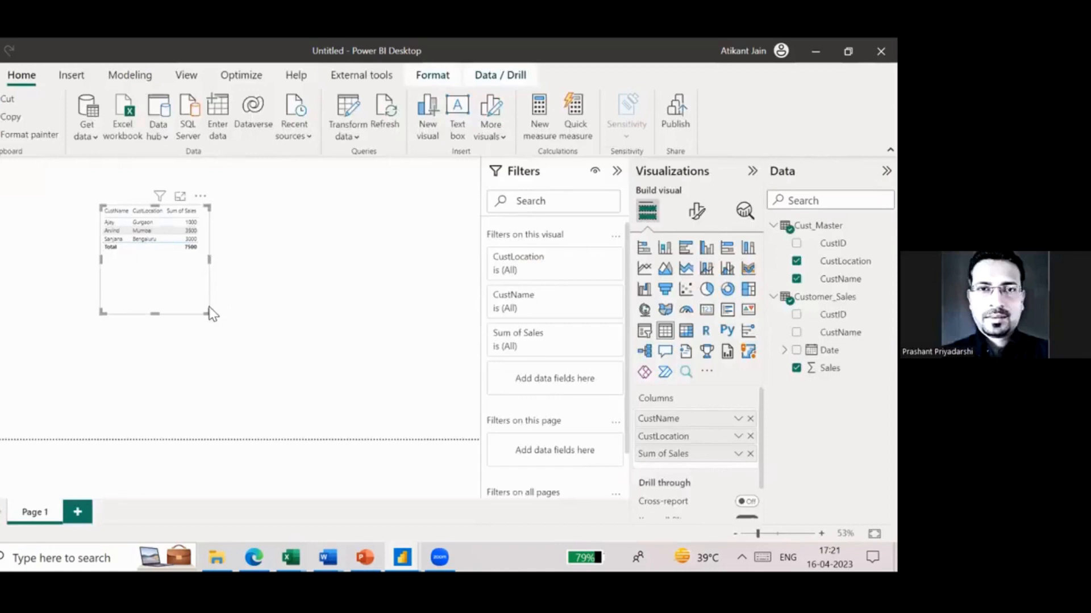
pyautogui.moveTo(212, 314); pyautogui.dragTo(207, 256)
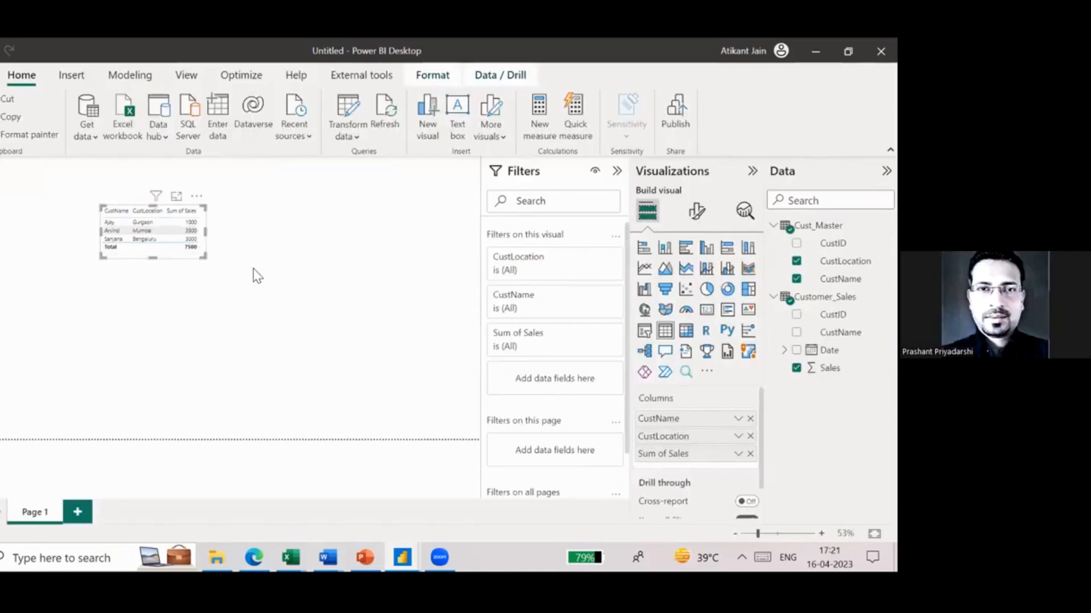
pyautogui.click(267, 317)
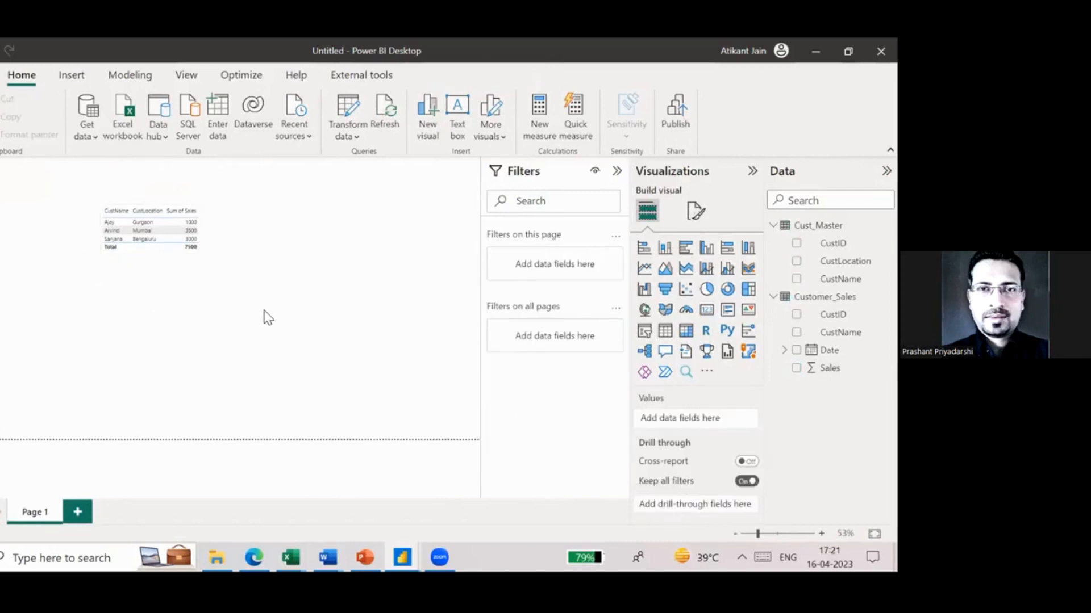
# - Switch to the browser and examine Page 1 of the MavenPizzaCHallenge report in full screen as a sample dashboard
pyautogui.moveTo(254, 557)
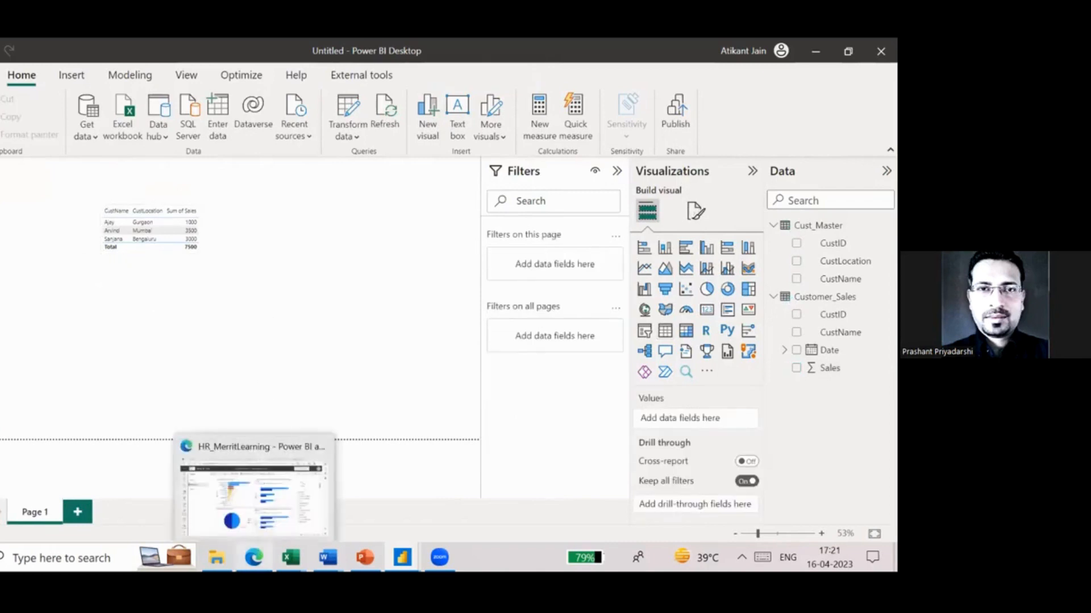
pyautogui.click(275, 526)
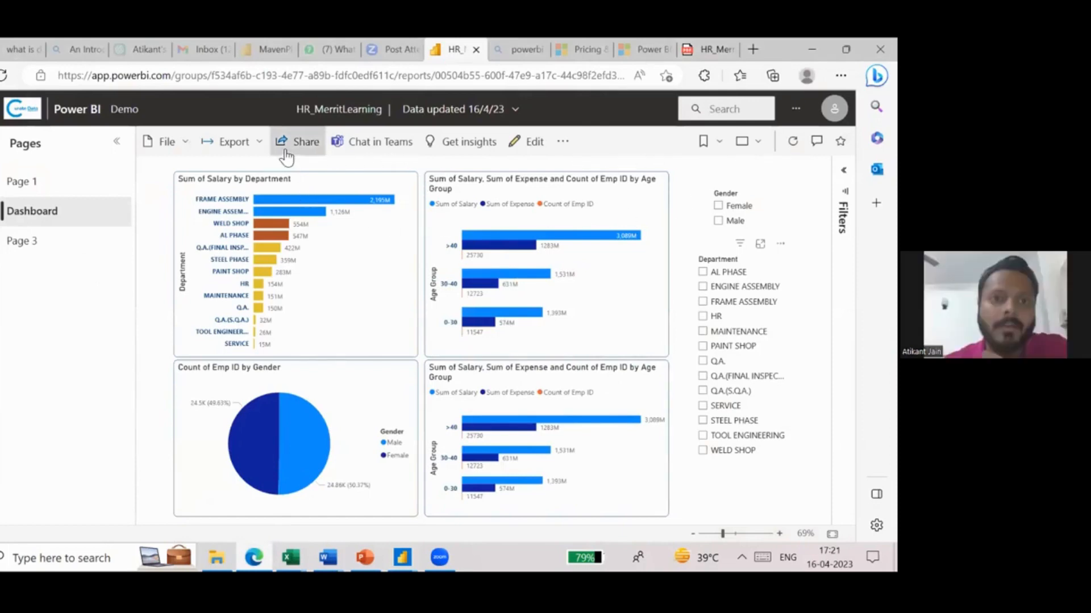
pyautogui.click(268, 50)
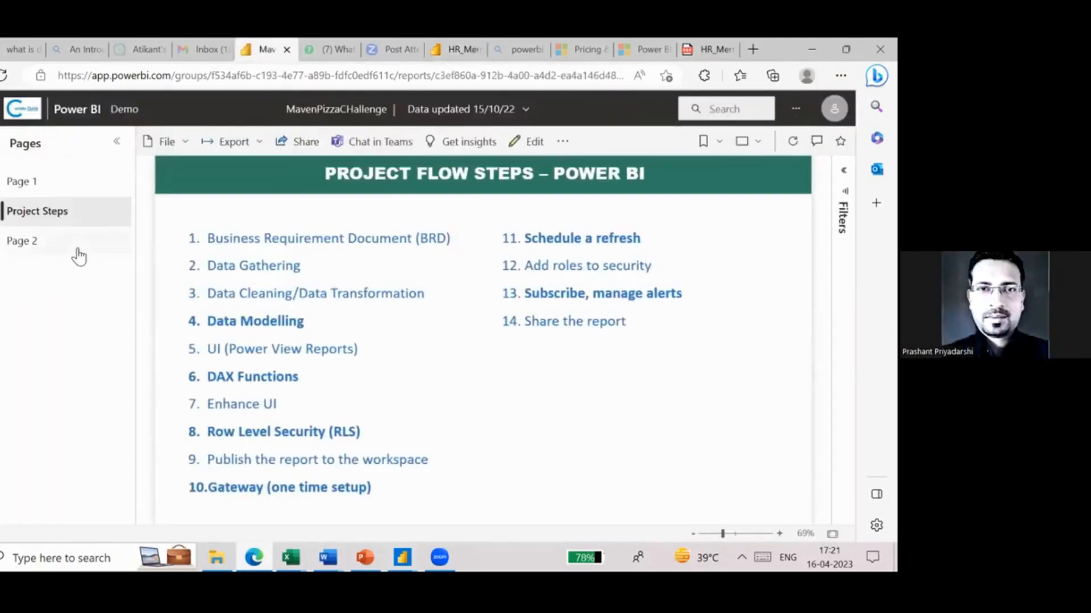
pyautogui.click(92, 186)
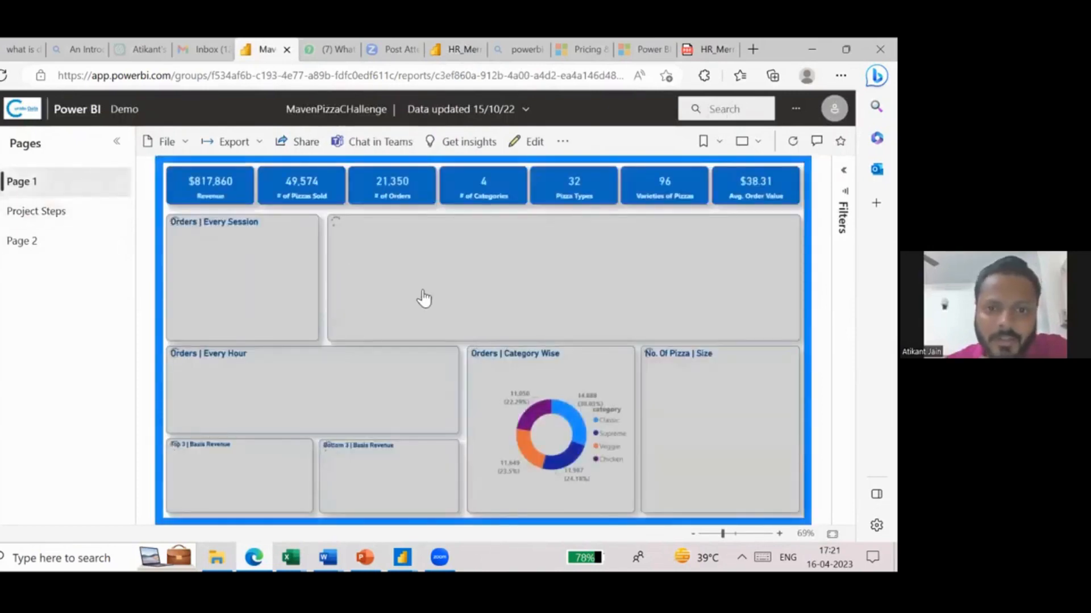
pyautogui.click(750, 141)
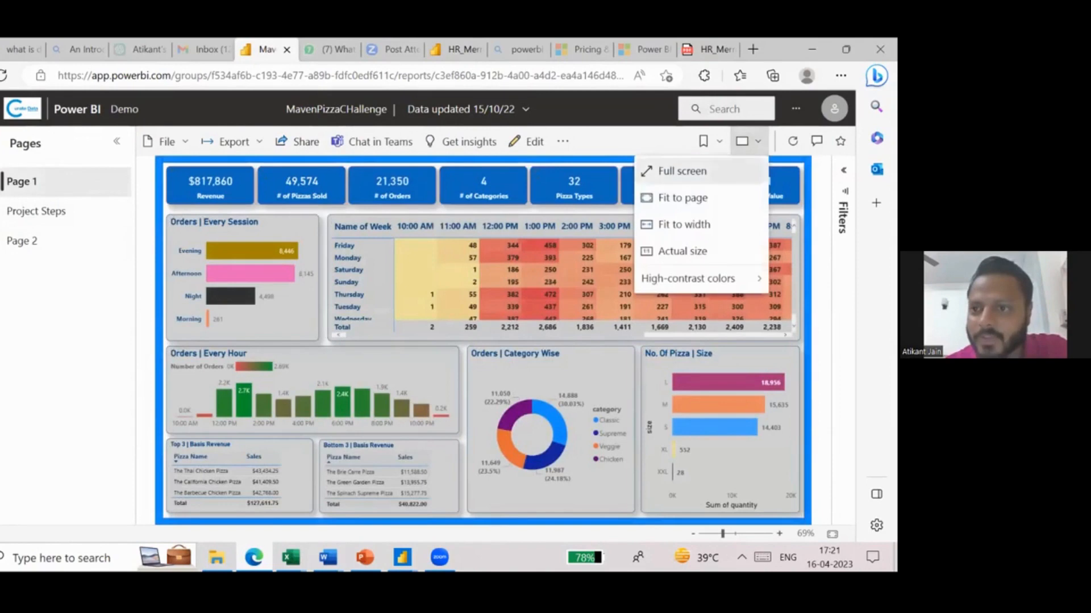
pyautogui.click(661, 168)
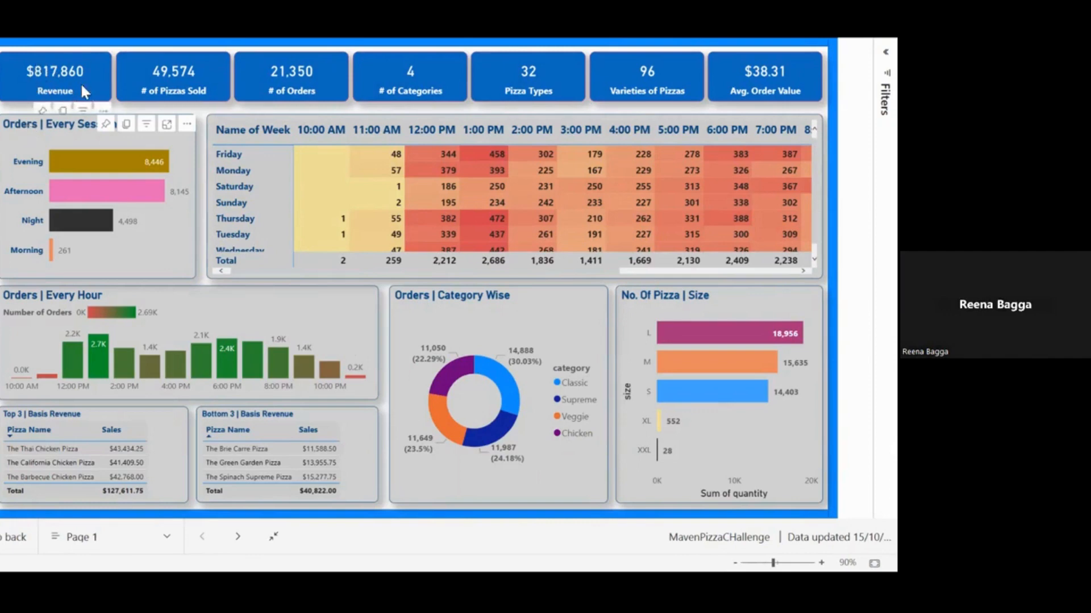
pyautogui.click(274, 536)
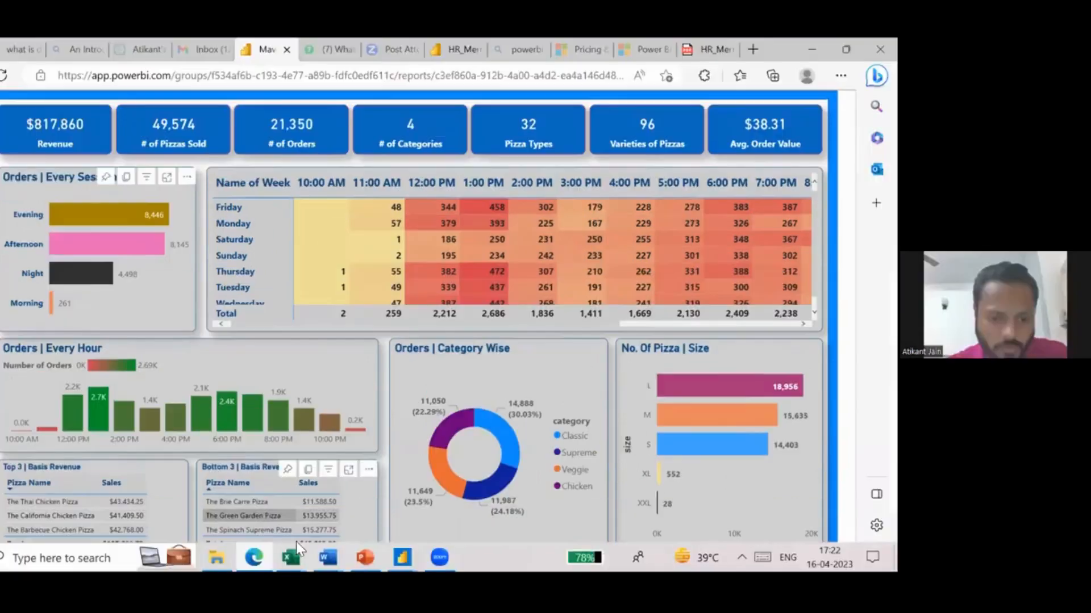
# - Switch to the HR_MerritLearning file in Power BI Desktop, show its Dashboard page and move the Gender slicer down to just above the Department list
pyautogui.moveTo(402, 557)
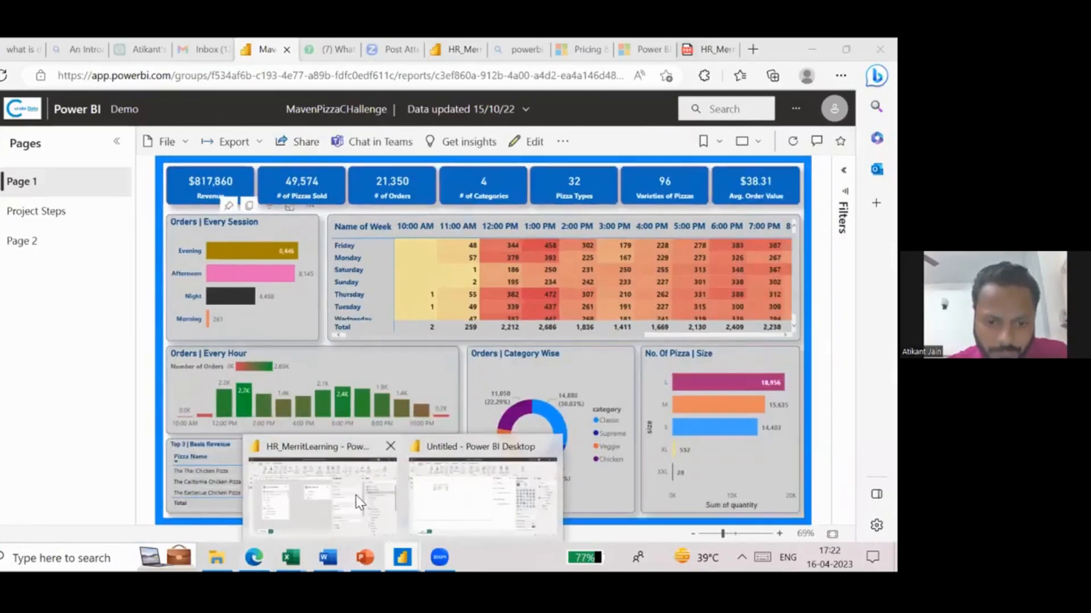
pyautogui.click(360, 503)
pyautogui.click(2, 192)
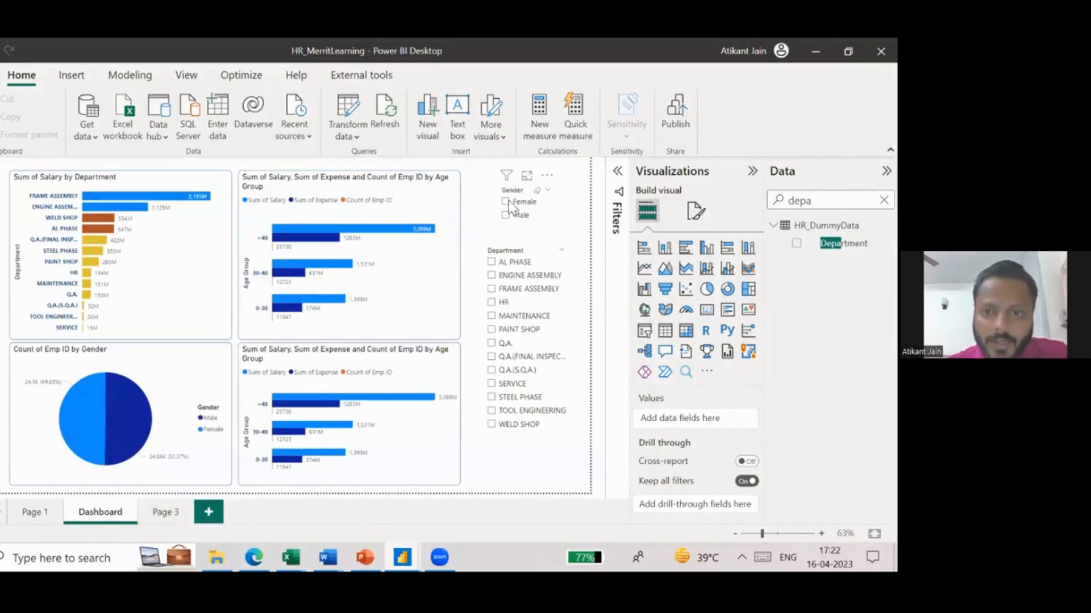
pyautogui.moveTo(515, 185); pyautogui.dragTo(504, 226)
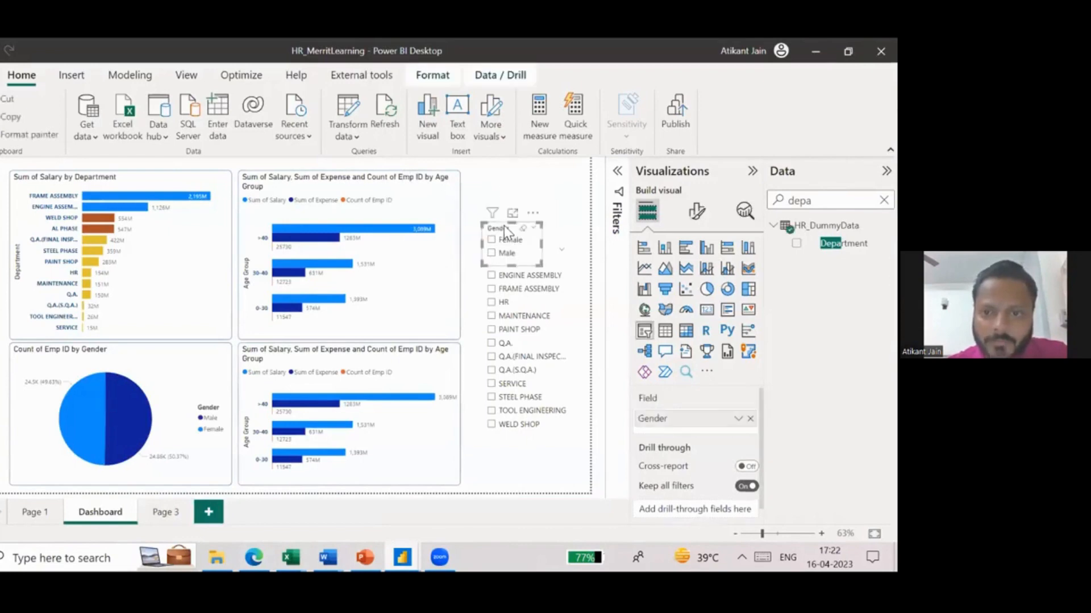
pyautogui.click(584, 215)
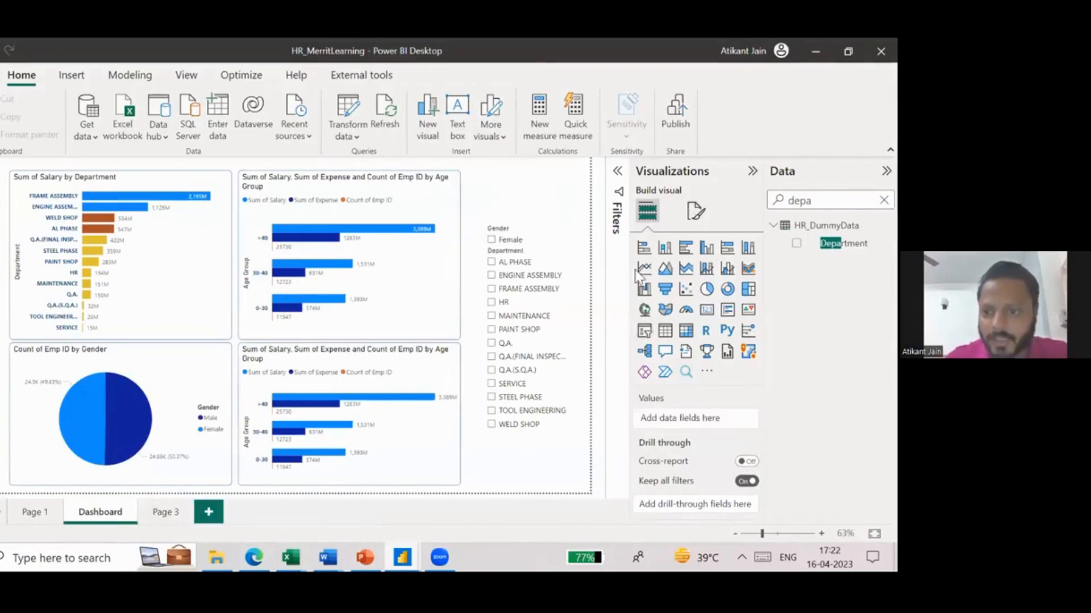
# - Add a small card visual showing Salary above the Gender slicer on the Dashboard page
pyautogui.click(711, 314)
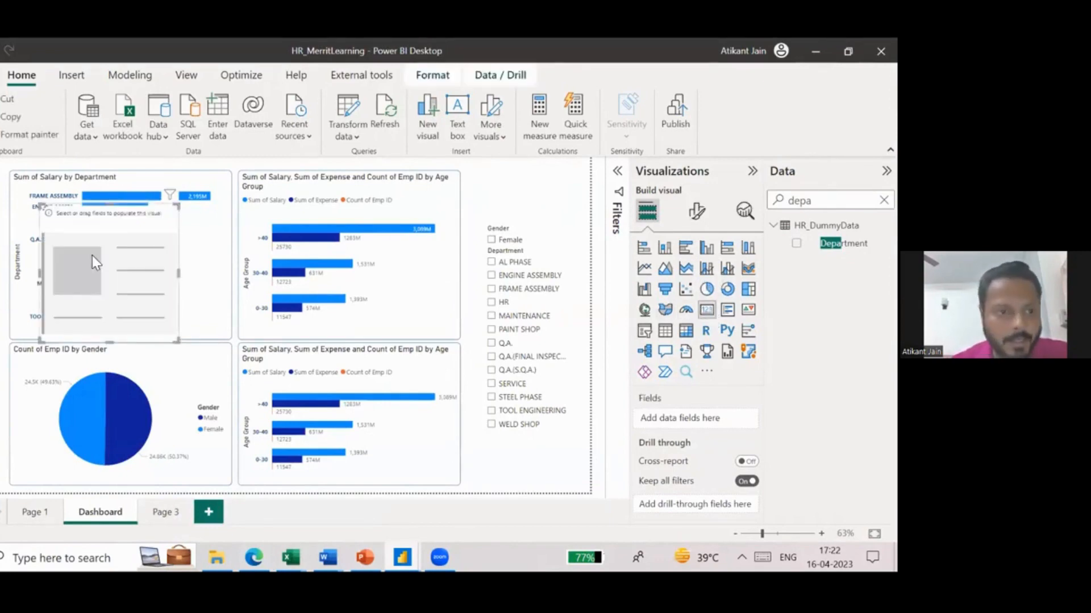
pyautogui.moveTo(92, 256); pyautogui.dragTo(495, 227)
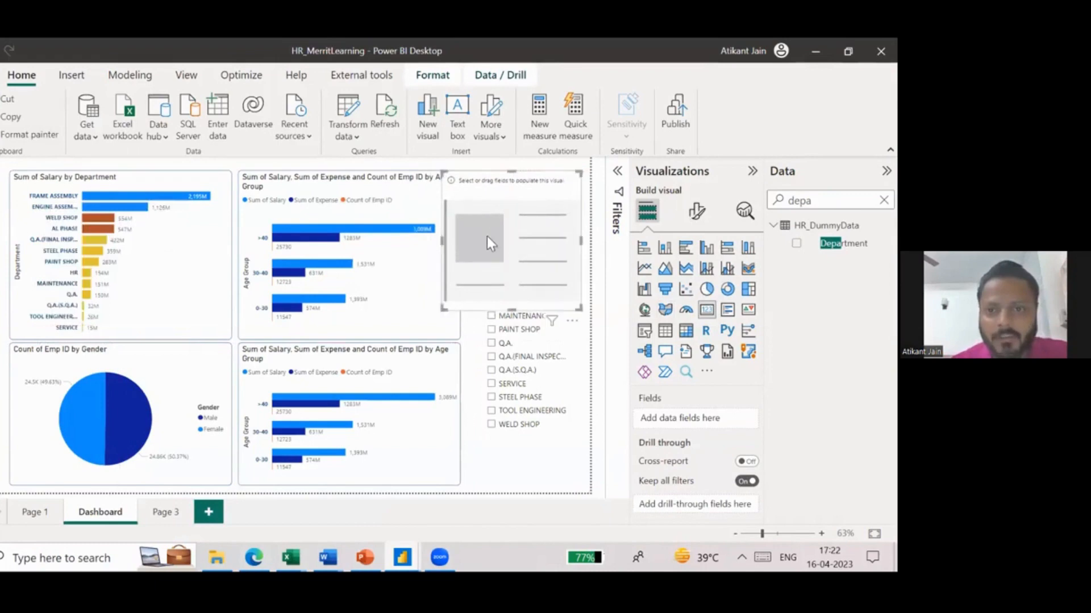
pyautogui.moveTo(442, 311); pyautogui.dragTo(470, 222)
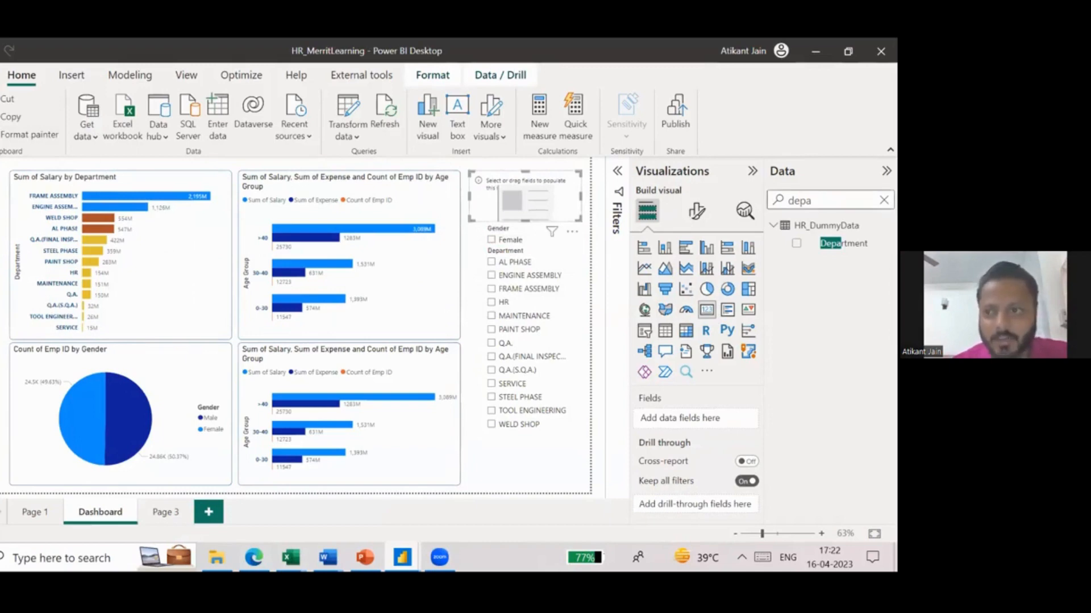
pyautogui.doubleClick(799, 201)
pyautogui.write('salary')
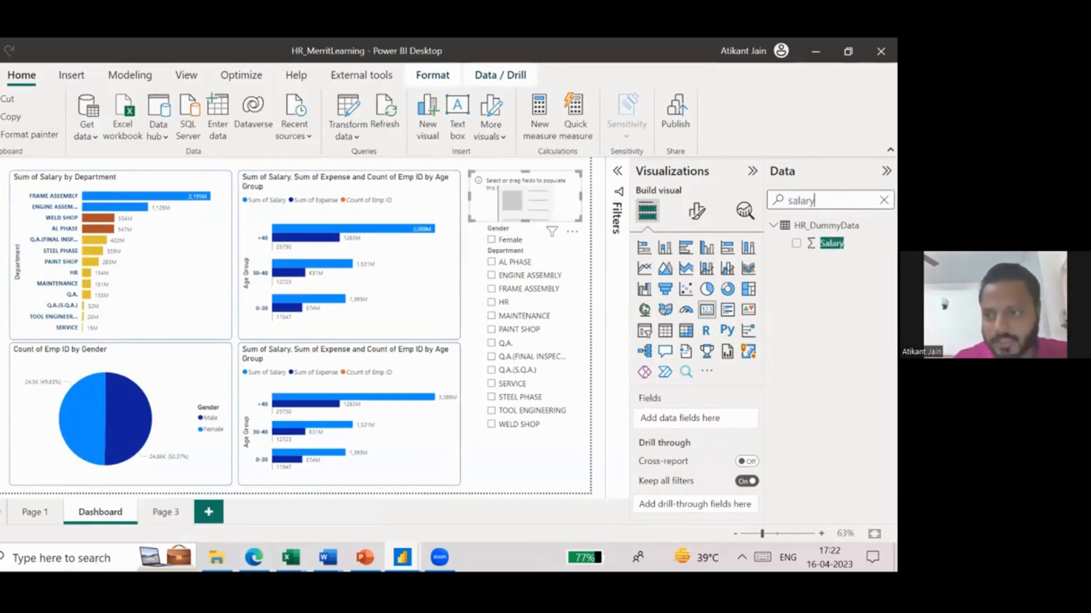
pyautogui.click(796, 243)
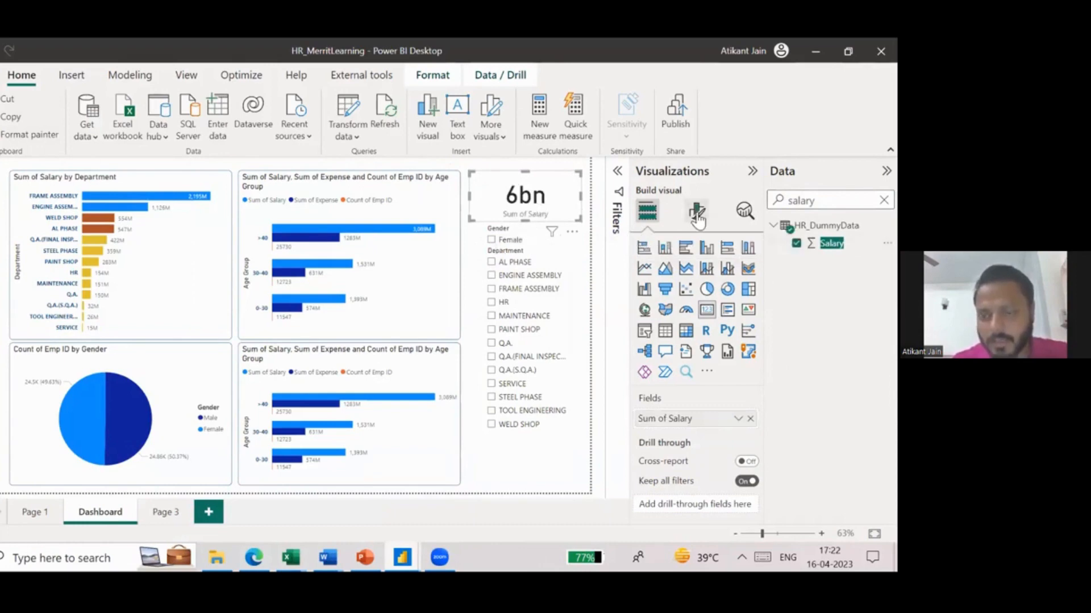
# - Set the display units of the Salary card's callout value to None
pyautogui.click(696, 211)
pyautogui.click(673, 314)
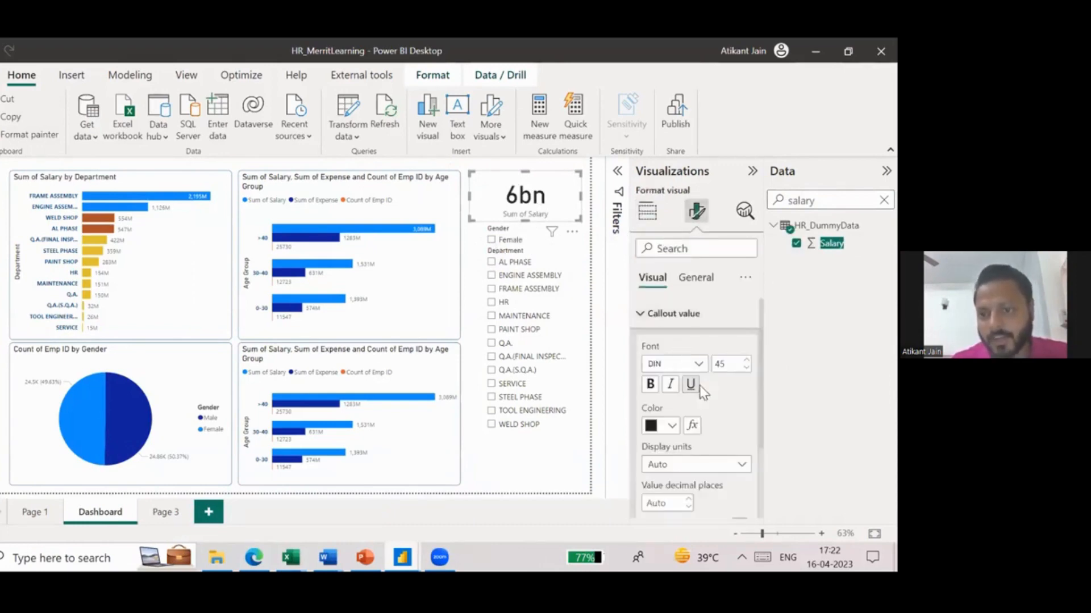
pyautogui.scroll(-2, 696, 431)
pyautogui.click(694, 367)
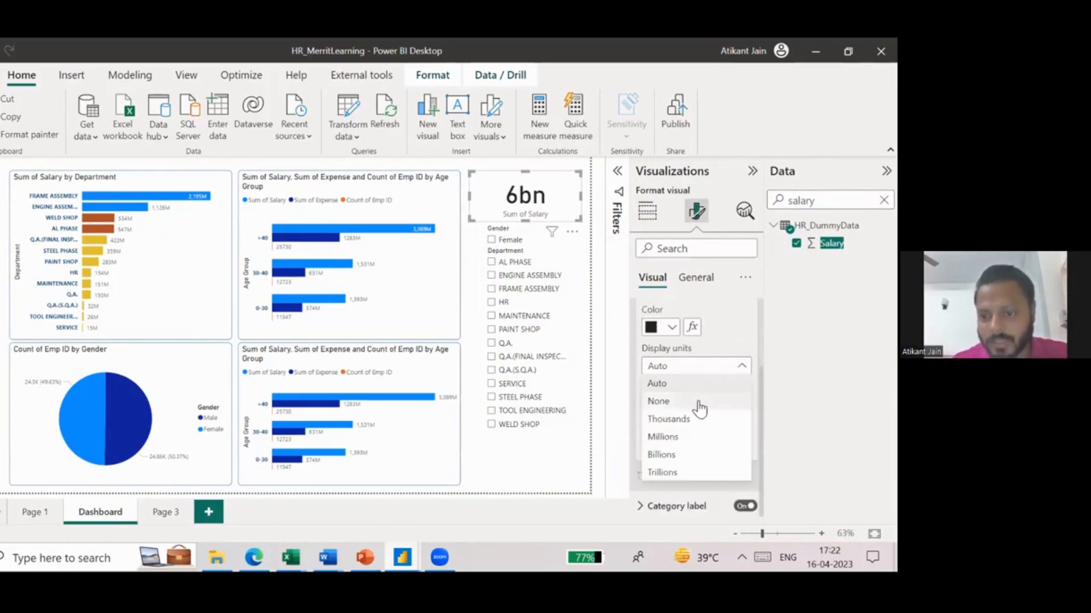
pyautogui.click(697, 401)
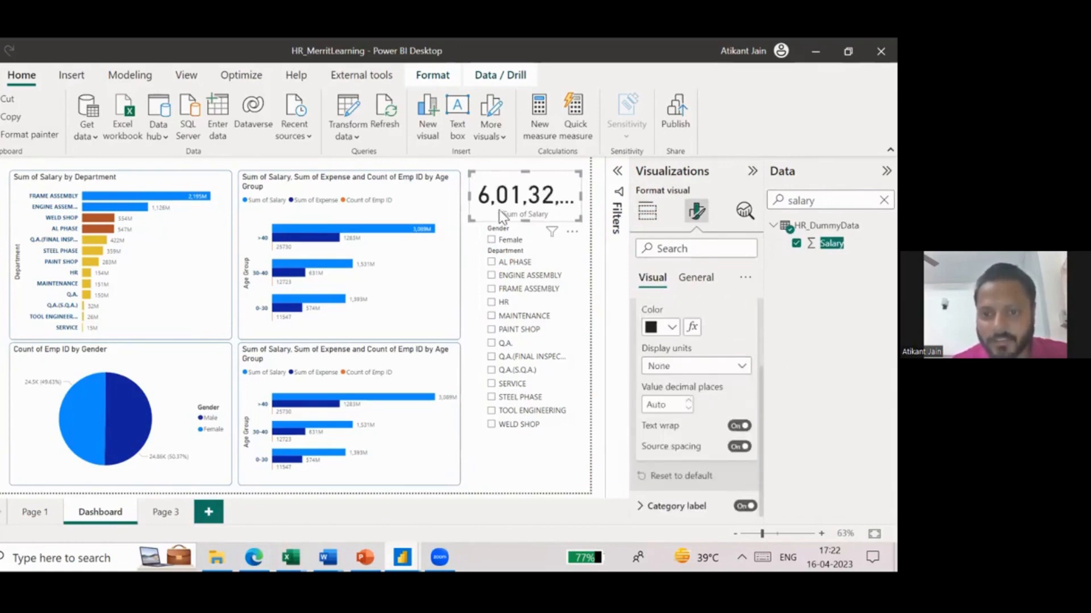
# - Set the font size of the Salary card's callout value to 30
pyautogui.scroll(-1, 692, 381)
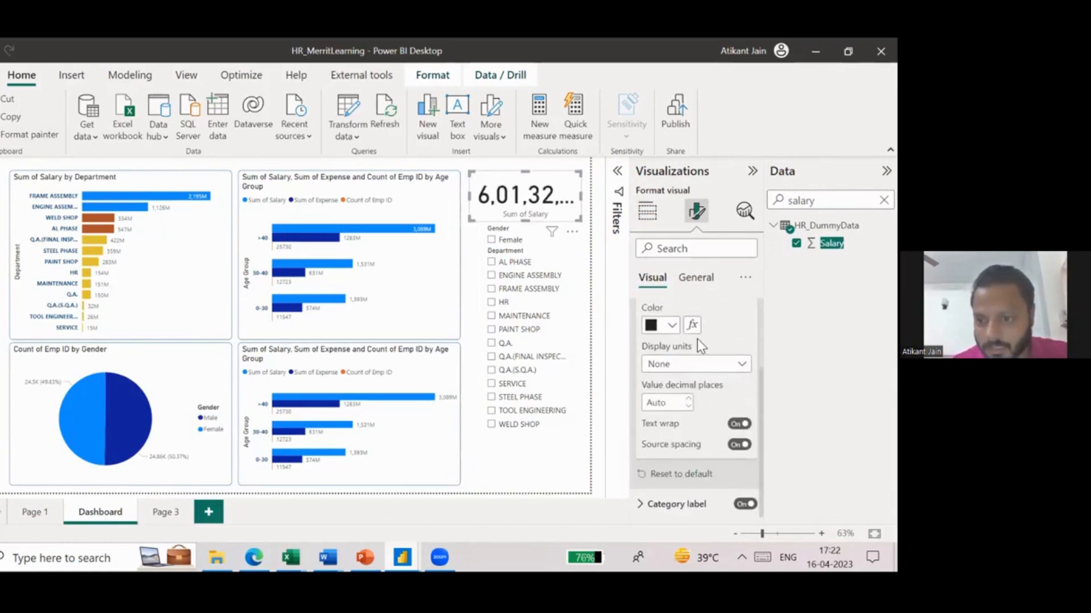
pyautogui.scroll(2, 687, 385)
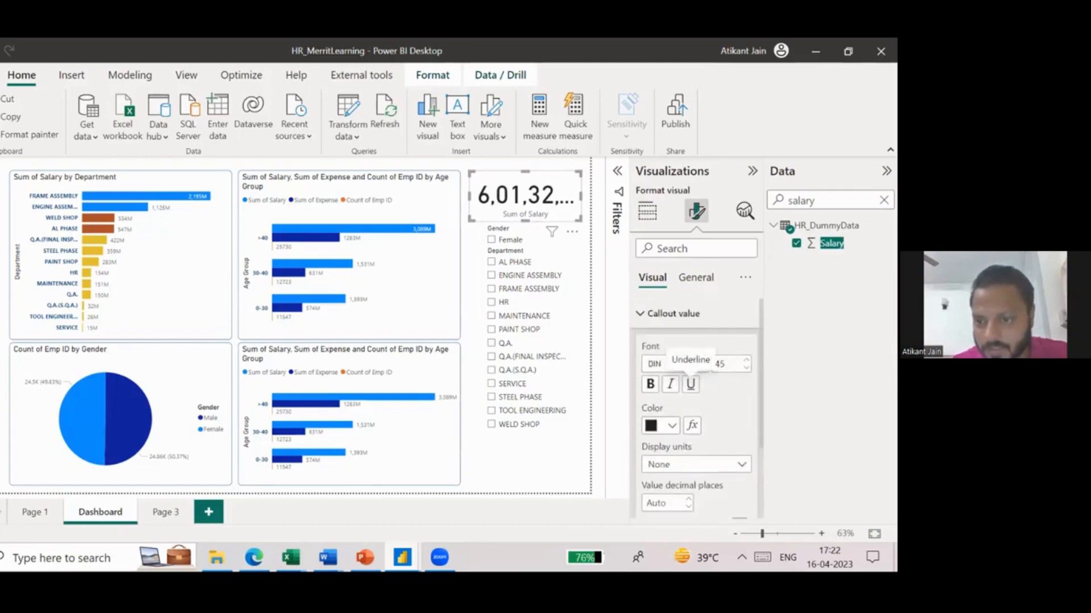
pyautogui.doubleClick(720, 363)
pyautogui.press('BackSpace')
pyautogui.write('30')
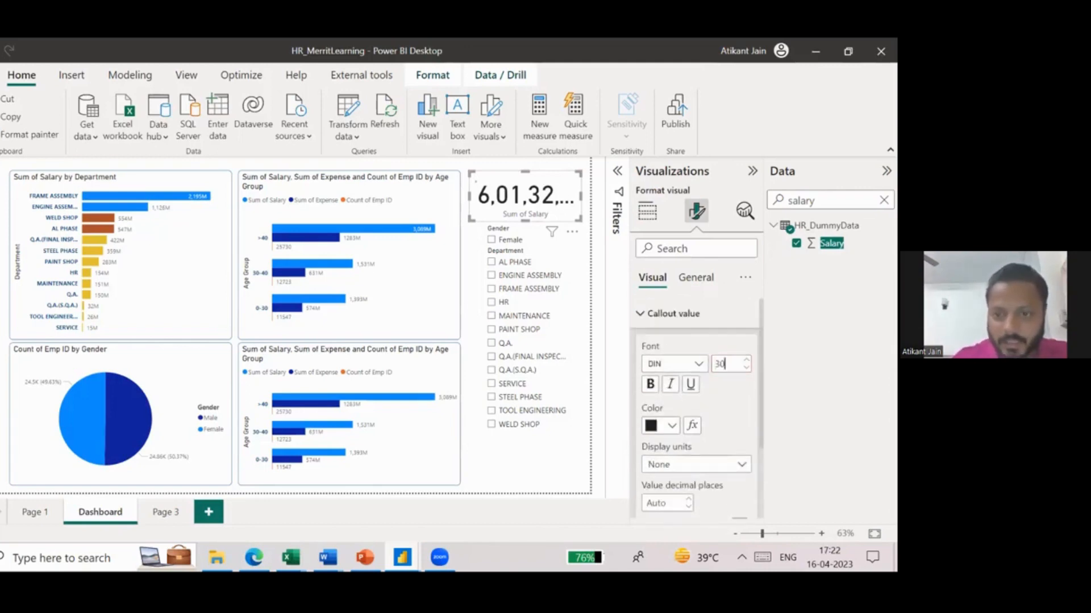
pyautogui.press('Return')
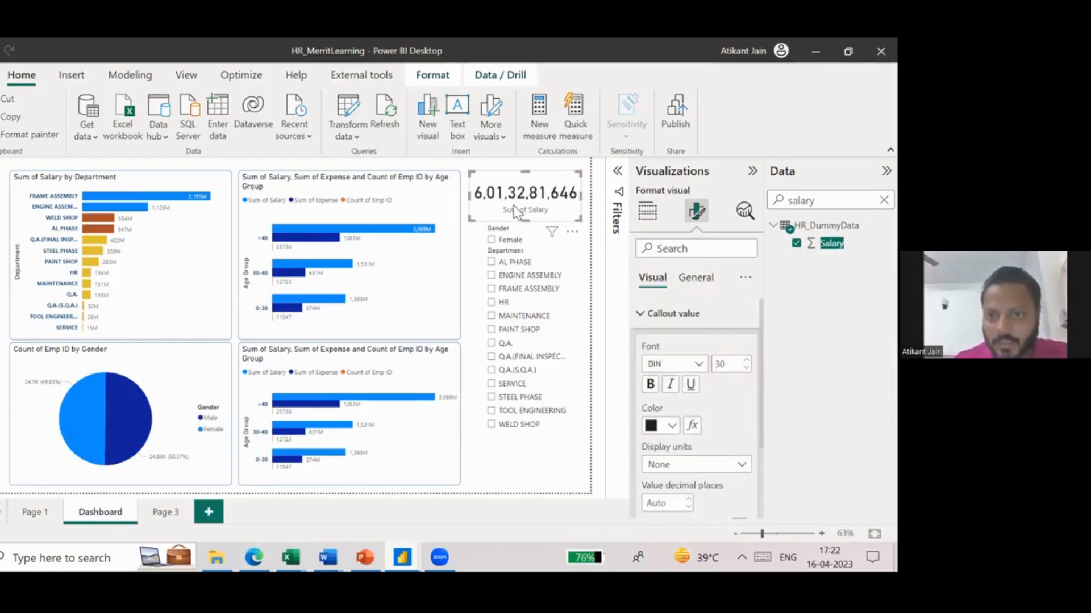
# - Turn on the Salary card's visual border and color it black
pyautogui.click(703, 287)
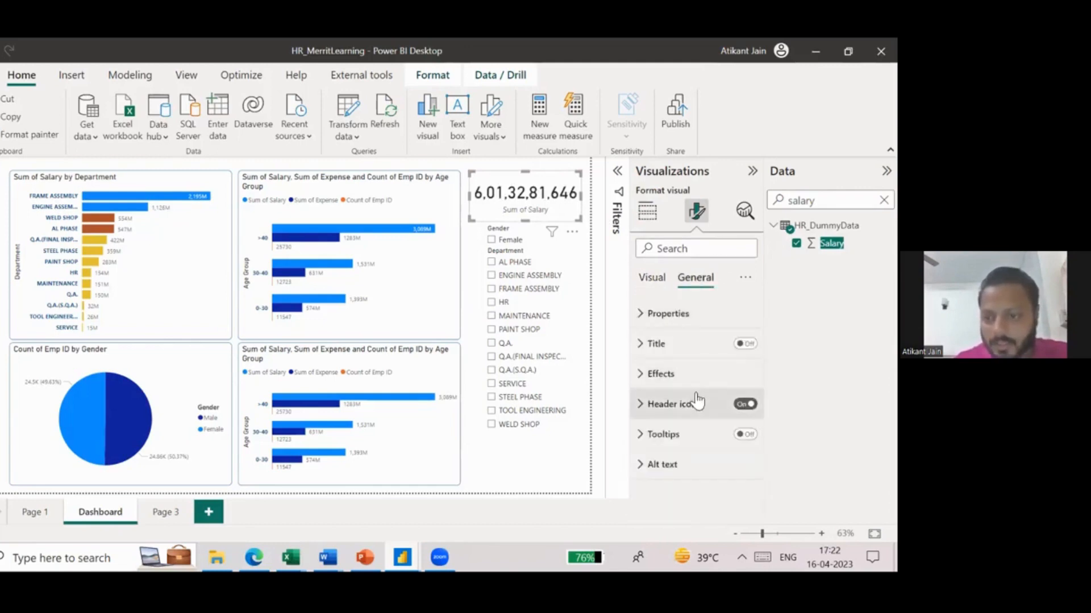
pyautogui.click(661, 373)
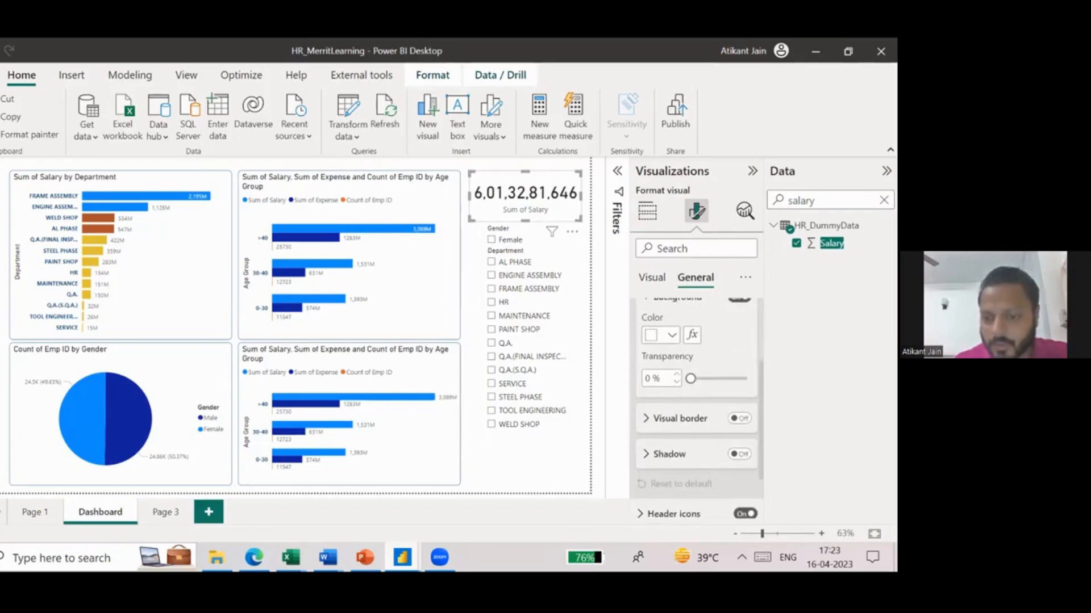
pyautogui.click(739, 418)
pyautogui.click(662, 402)
pyautogui.click(672, 153)
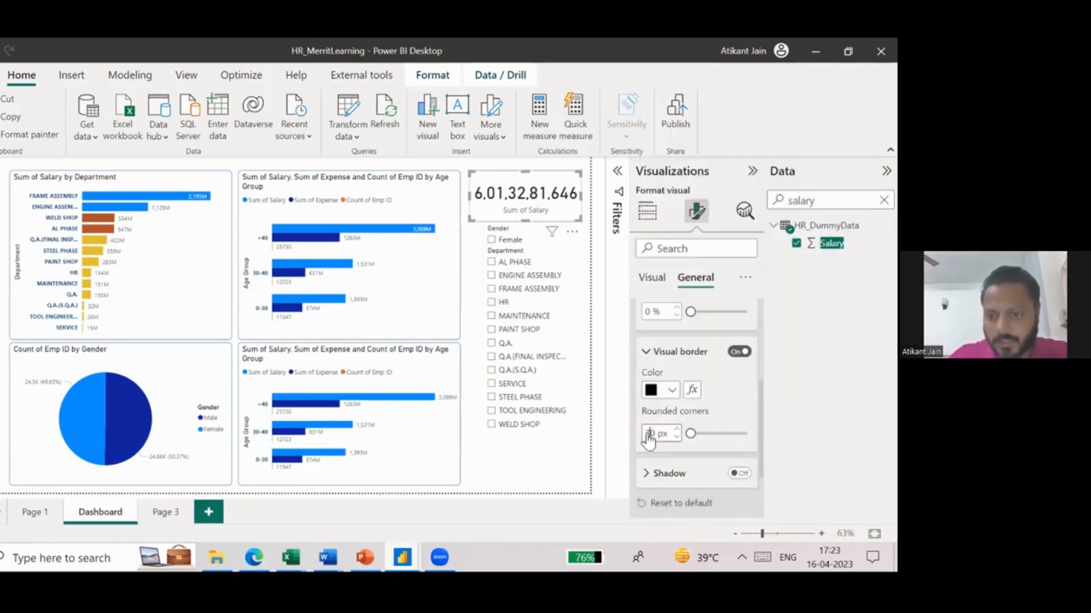
# - Fill the Salary card's background with light blue and return to its callout value settings
pyautogui.scroll(3, 700, 358)
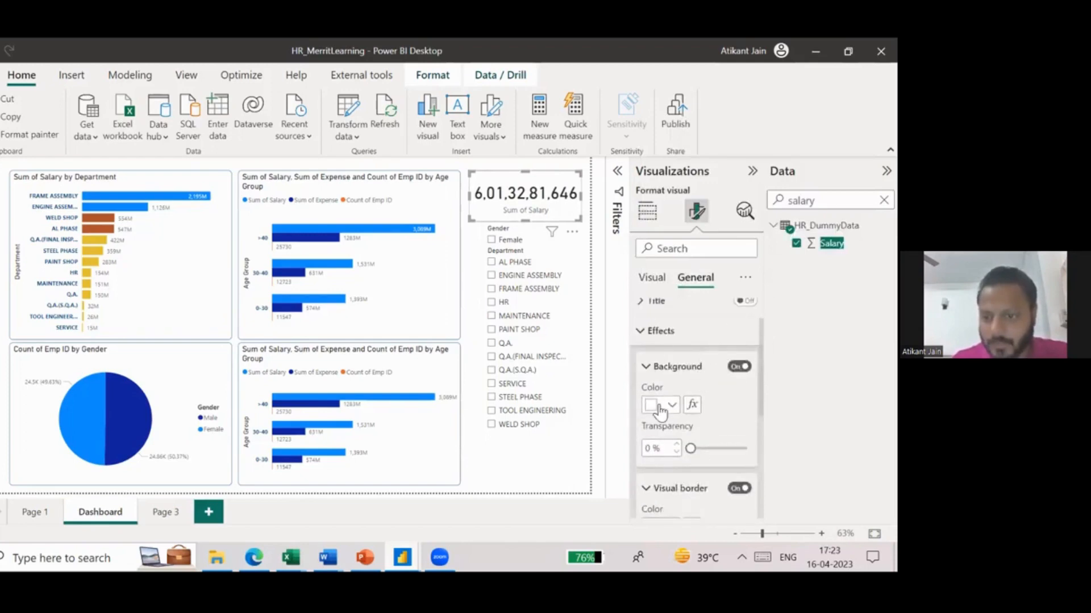
pyautogui.click(659, 406)
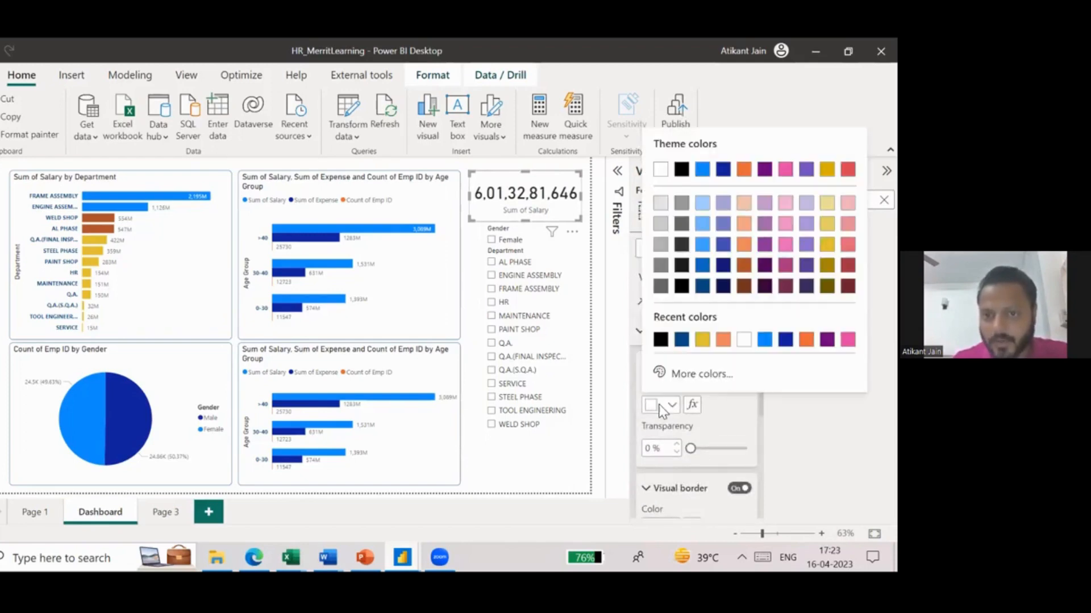
pyautogui.click(706, 205)
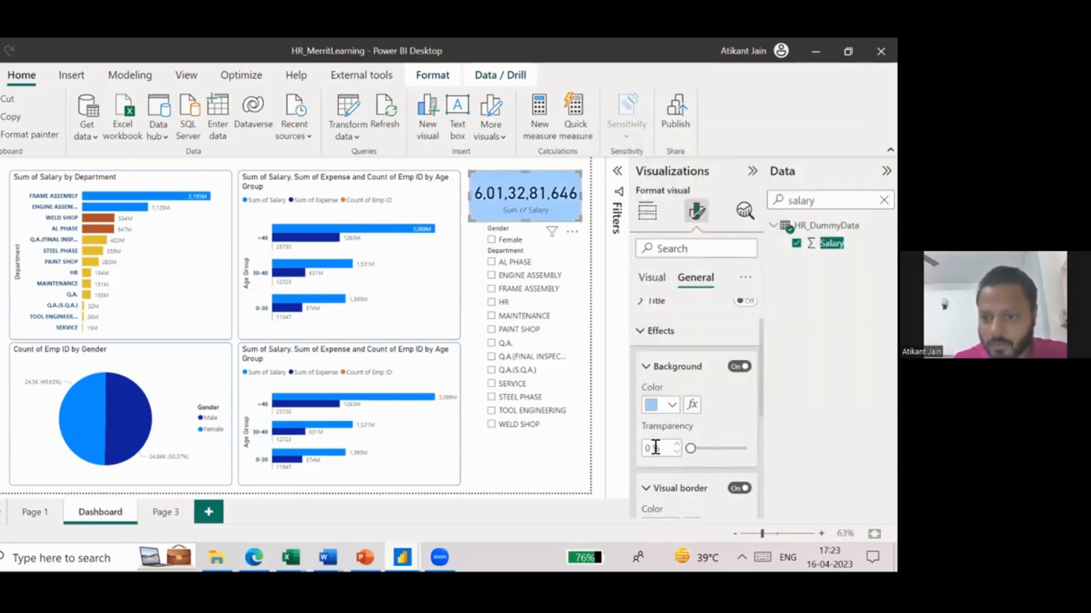
pyautogui.scroll(2, 689, 364)
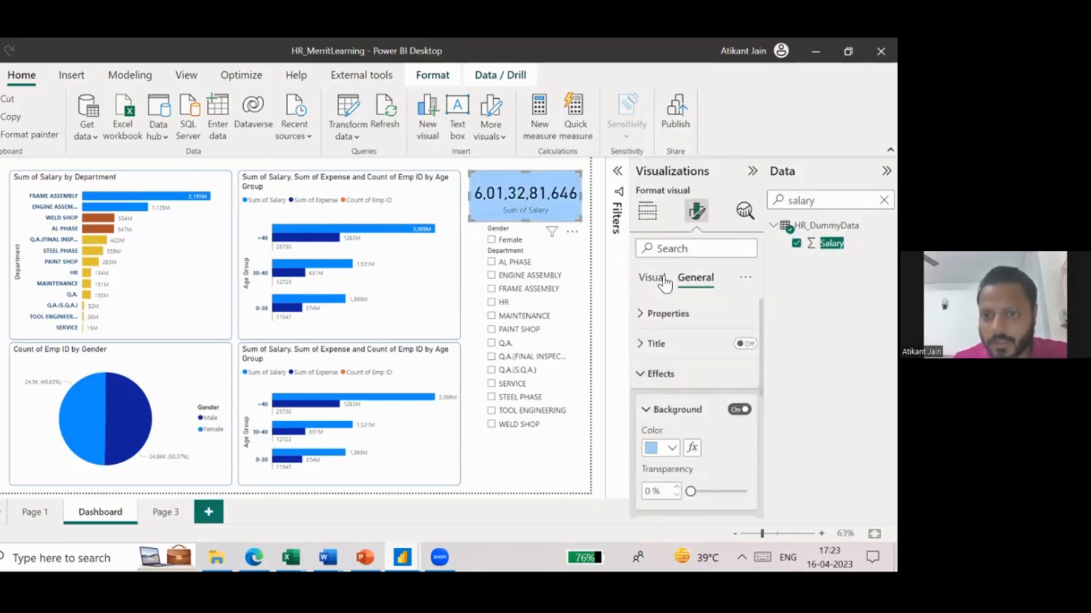
pyautogui.click(652, 279)
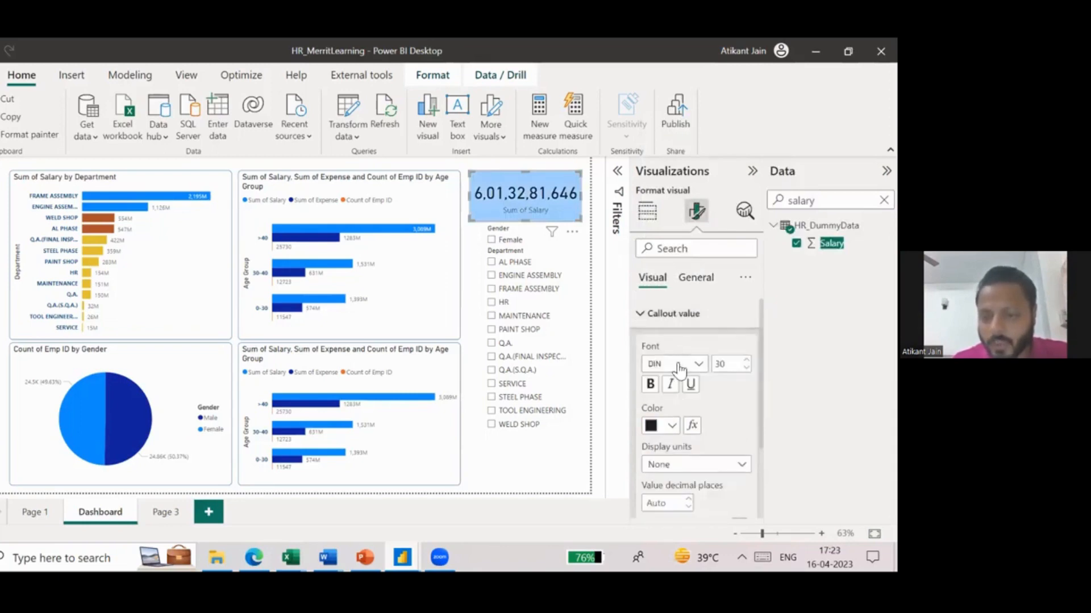
# - Make the Salary card's category label bold and color it dark orange
pyautogui.click(673, 316)
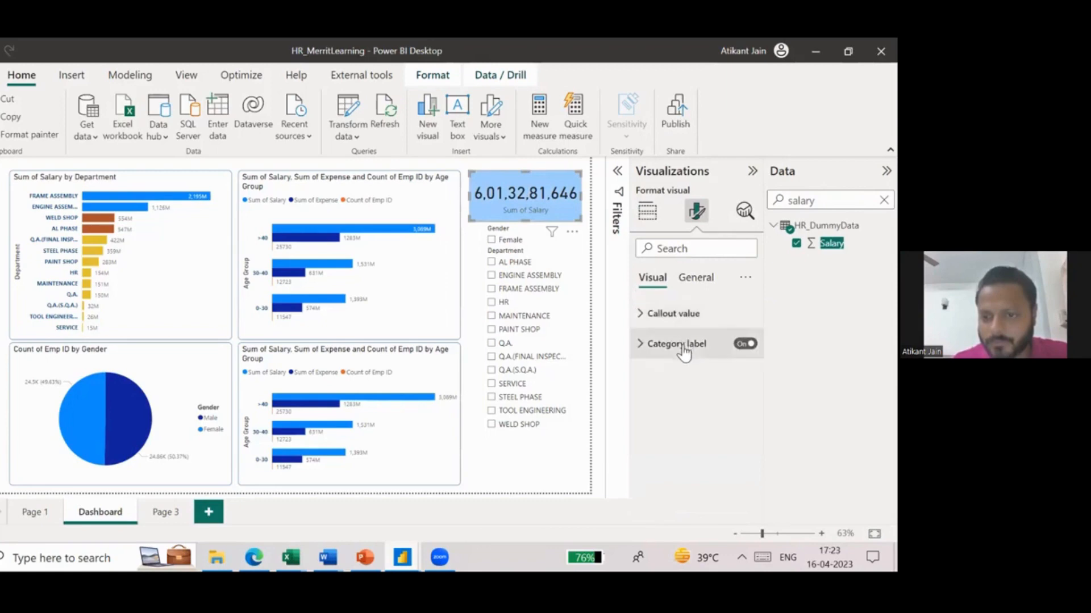
pyautogui.click(683, 346)
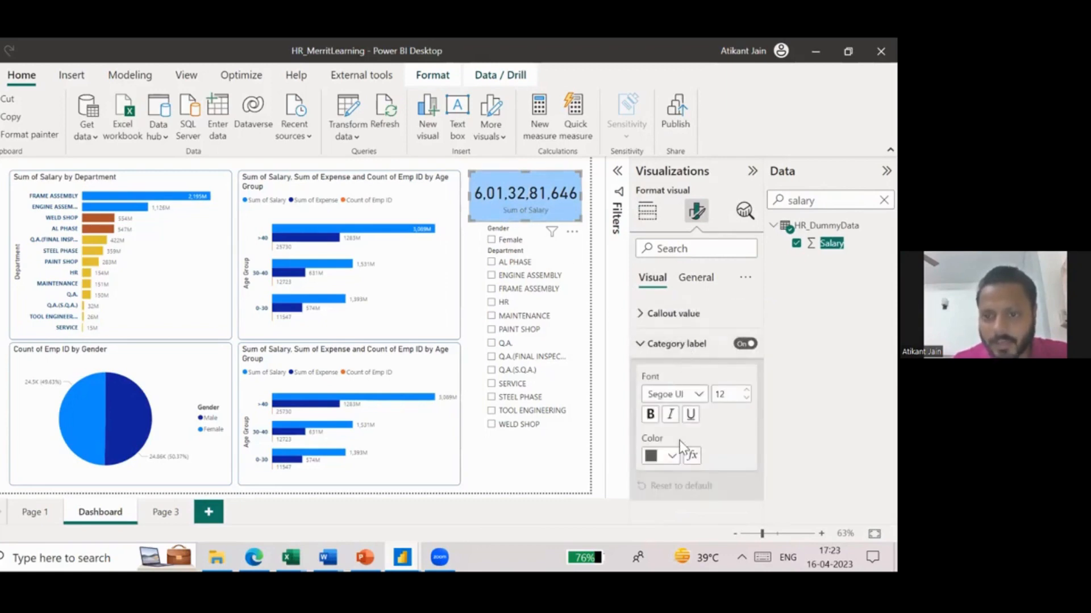
pyautogui.click(651, 414)
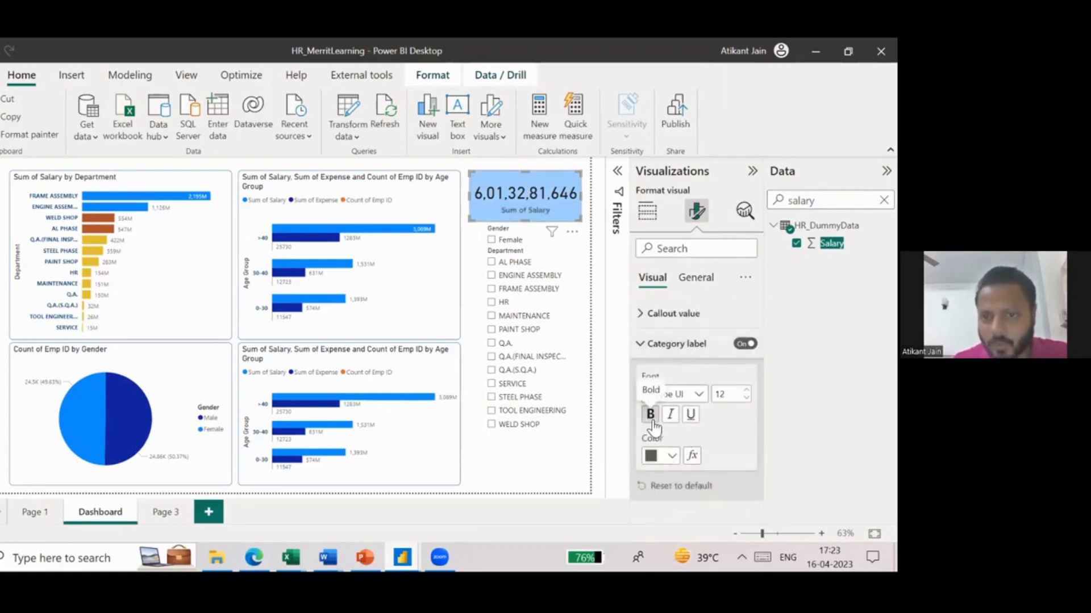
pyautogui.click(665, 461)
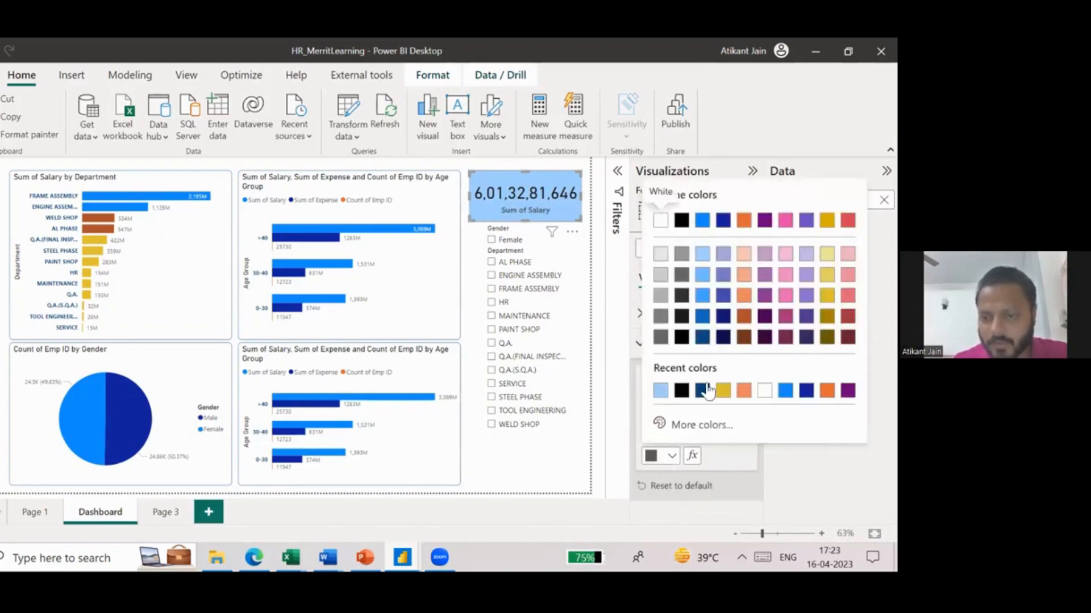
pyautogui.click(744, 316)
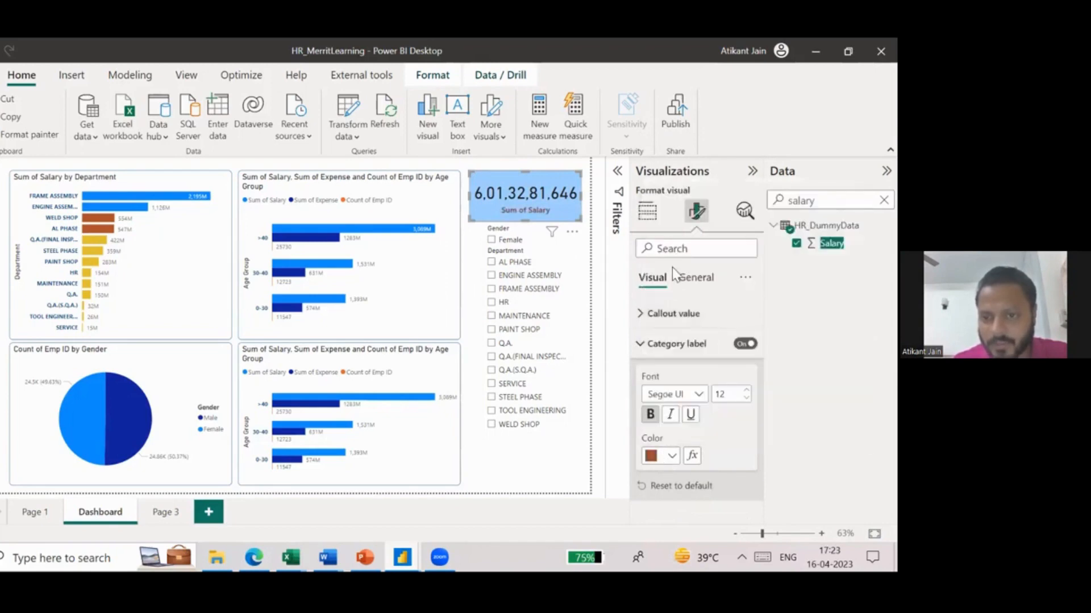
# - Rename the Salary card's Sum of Salary field to Total Salaries
pyautogui.click(647, 211)
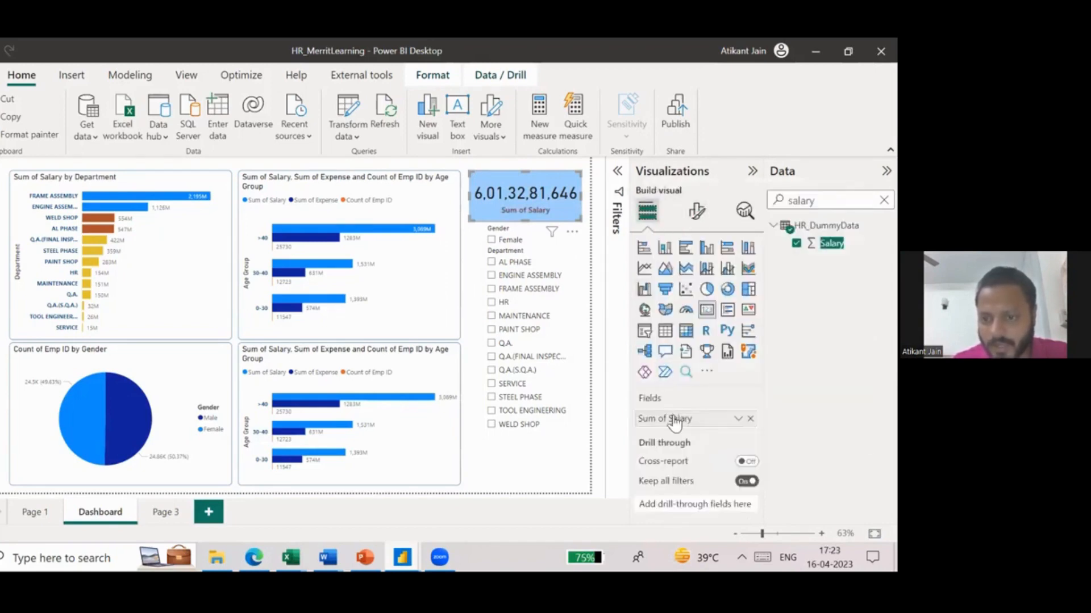
pyautogui.doubleClick(675, 420)
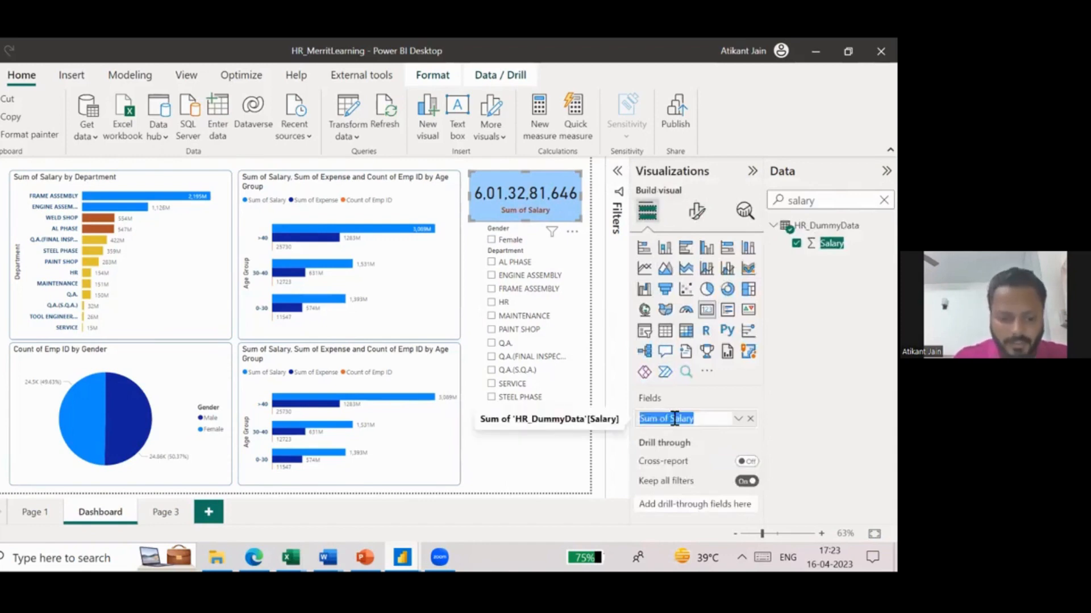
pyautogui.write('Total')
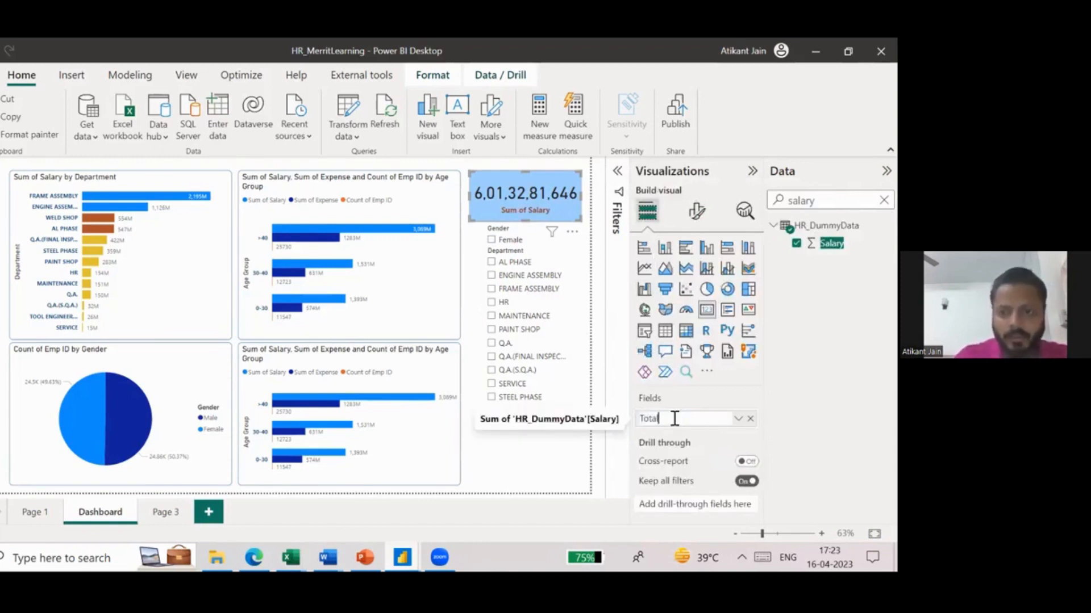
pyautogui.write(' Salaries')
pyautogui.press('Return')
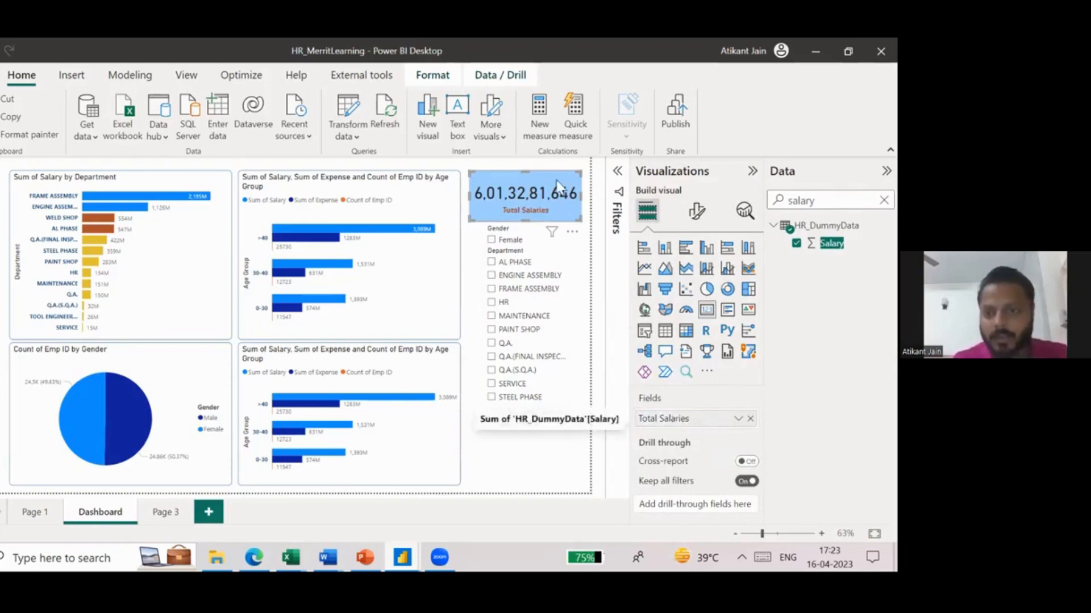
# - Shorten the Total Salaries card from its lower edge to leave more space above the Gender slicer
pyautogui.click(475, 281)
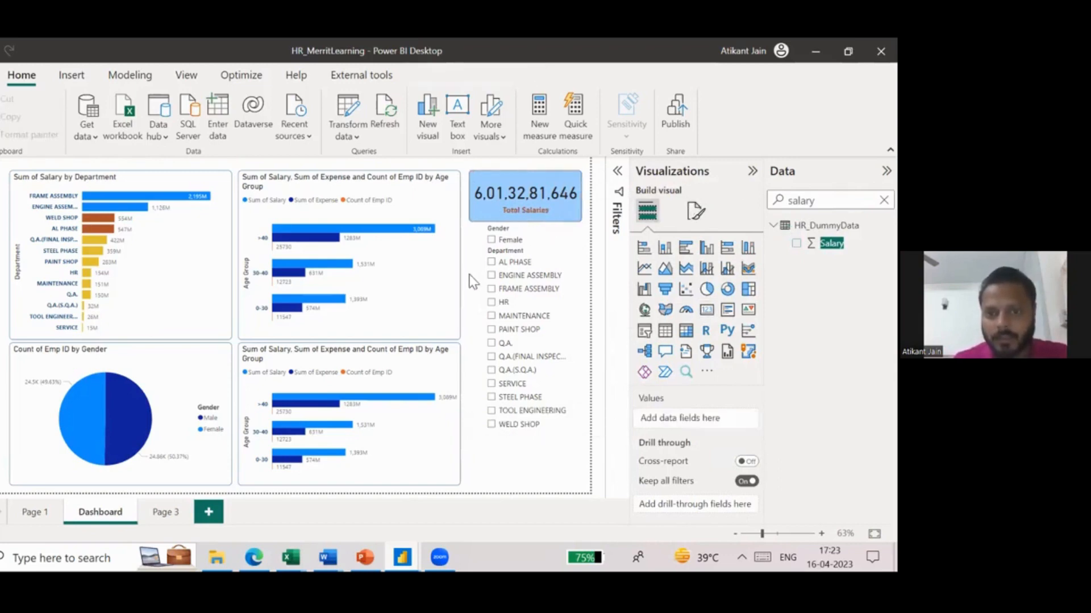
pyautogui.click(523, 219)
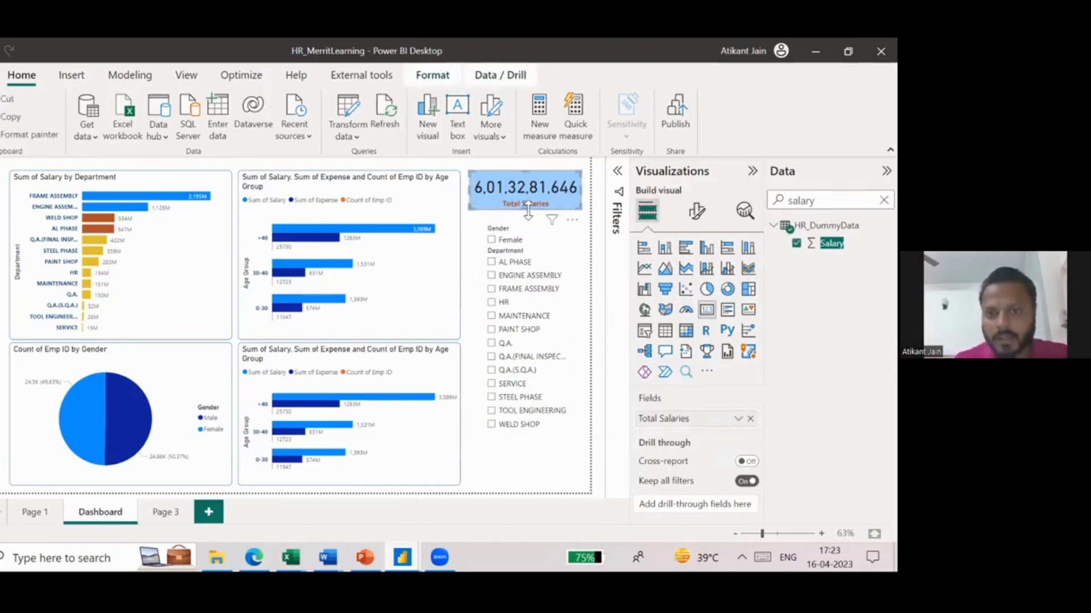
pyautogui.click(474, 257)
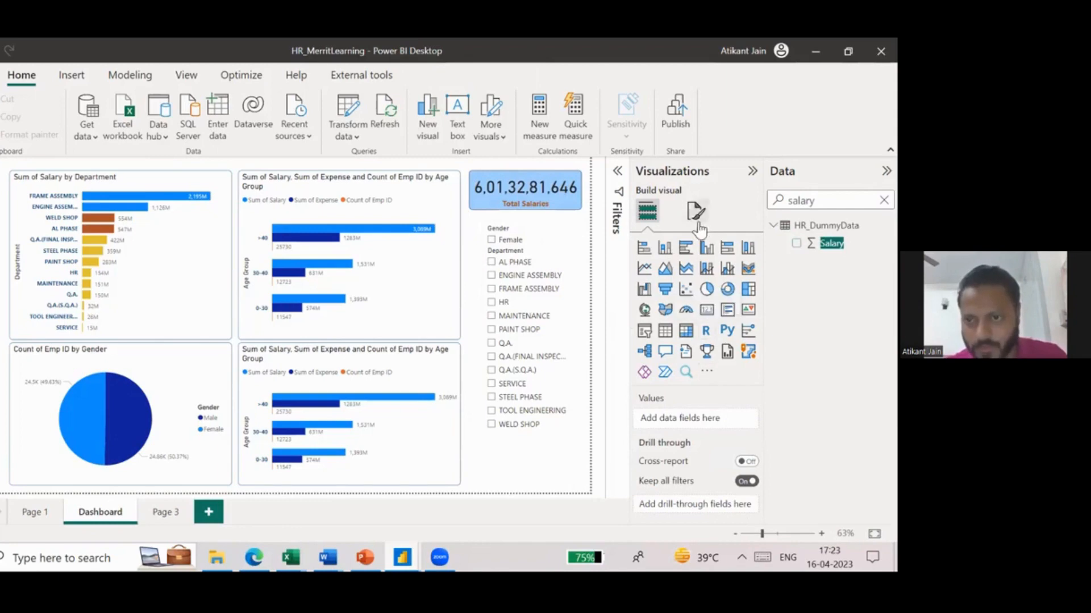
pyautogui.click(574, 185)
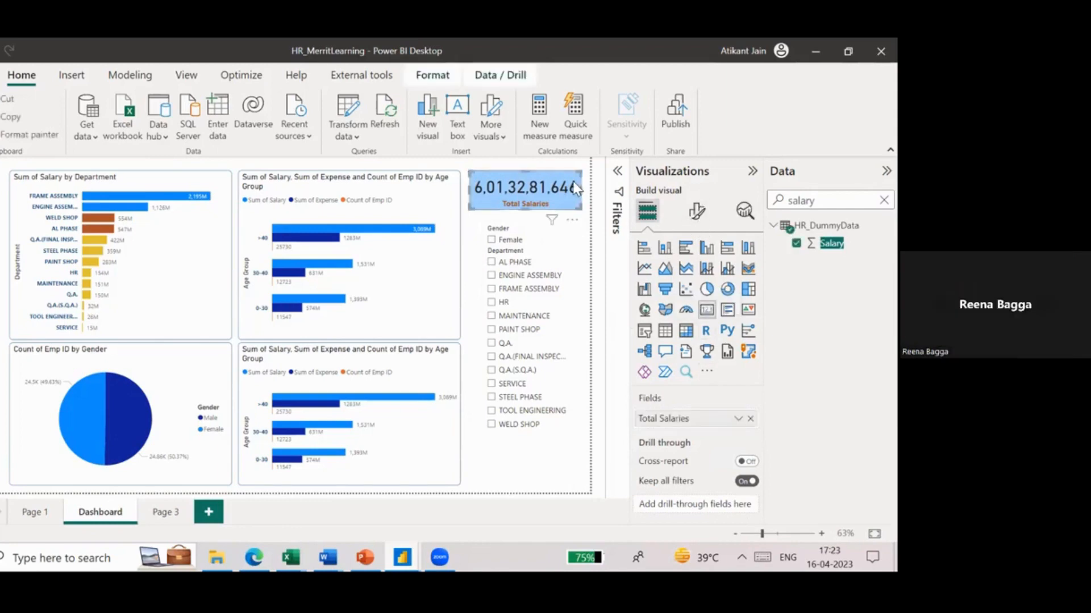
pyautogui.click(469, 239)
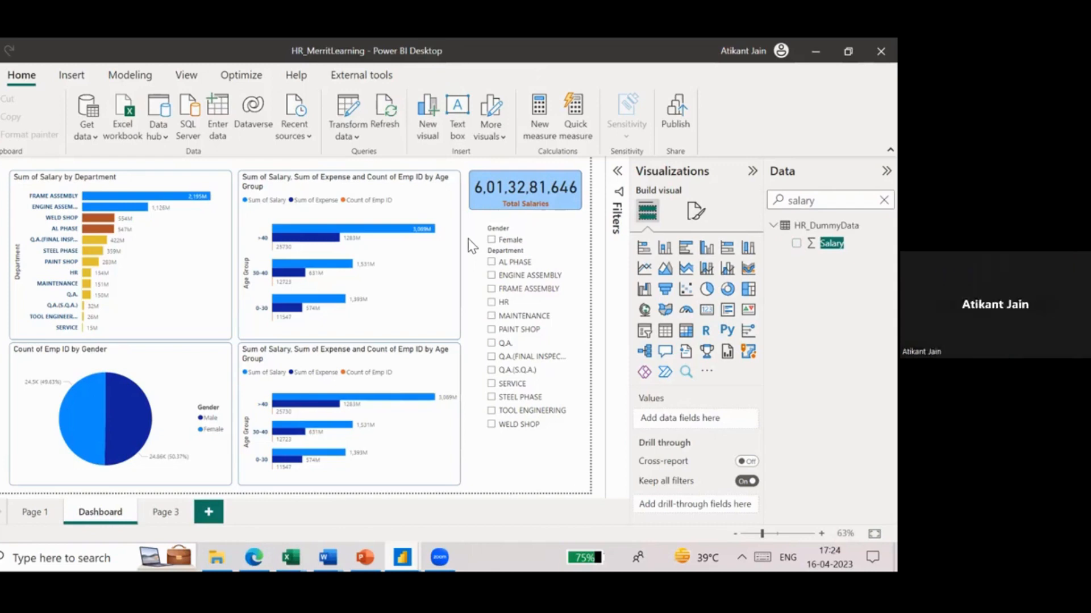
pyautogui.click(472, 207)
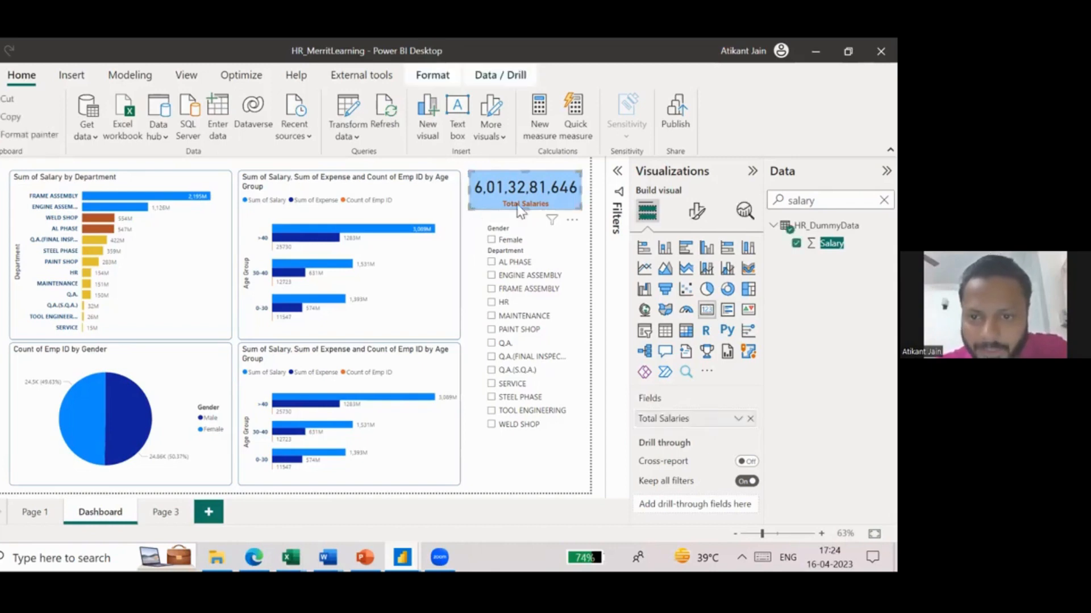
pyautogui.click(471, 285)
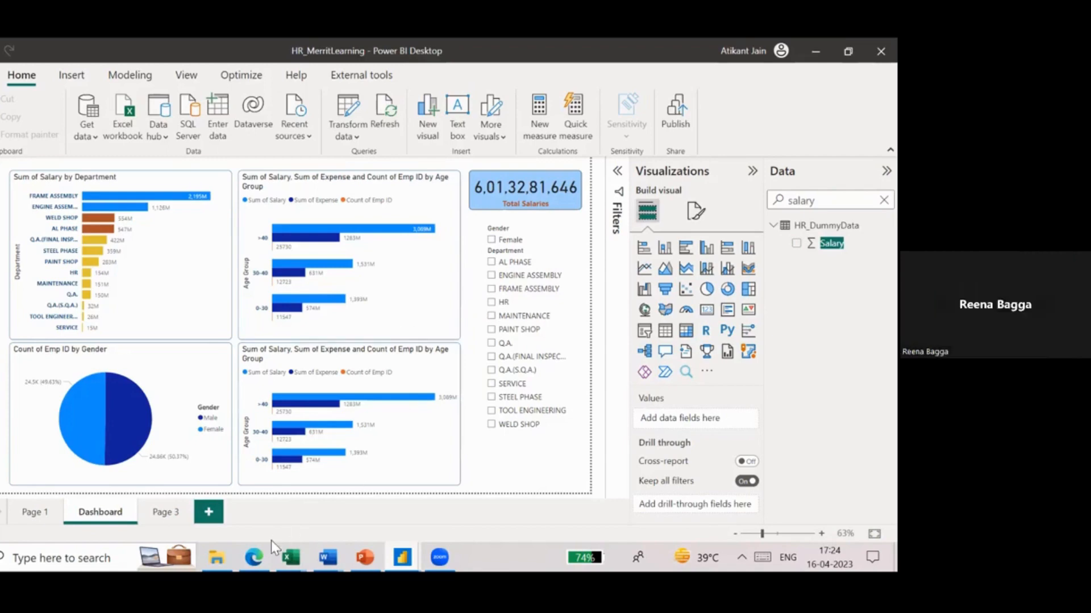
# - Switch to the MavenPizzaCHallenge report in the browser and show it in full screen
pyautogui.click(254, 557)
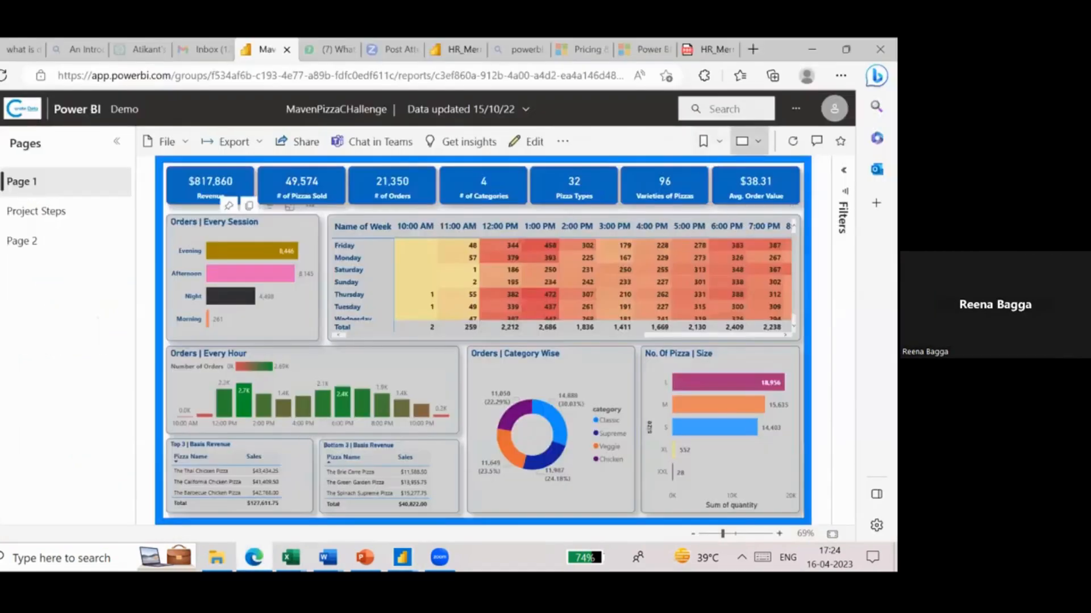
pyautogui.click(742, 141)
pyautogui.click(711, 171)
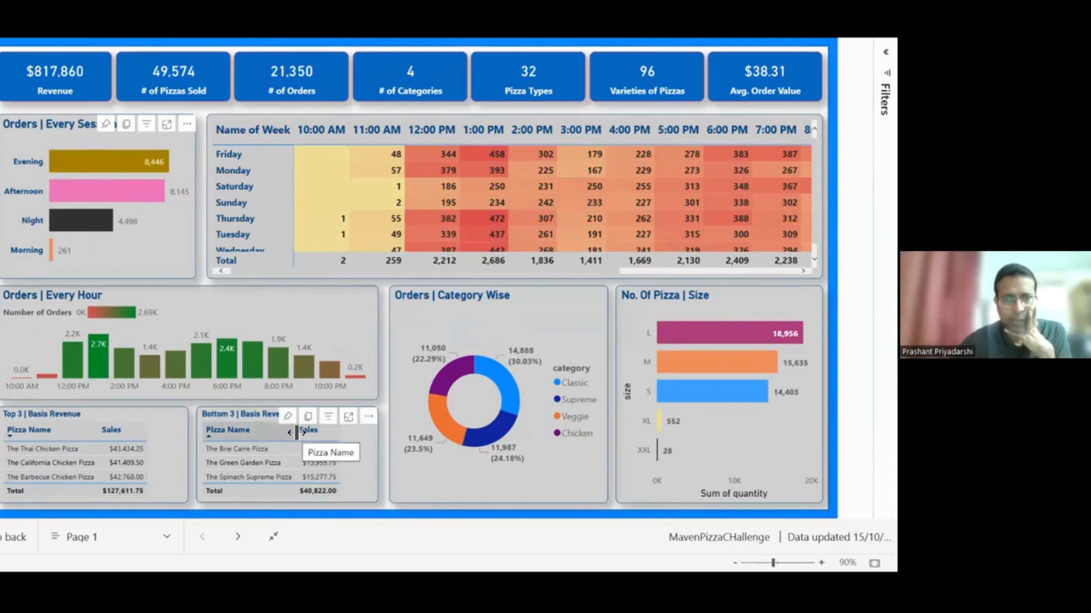
# - Cross-filter the pizza report by size L and by the Afternoon, Night and Morning sessions, and clear the selections
pyautogui.click(709, 341)
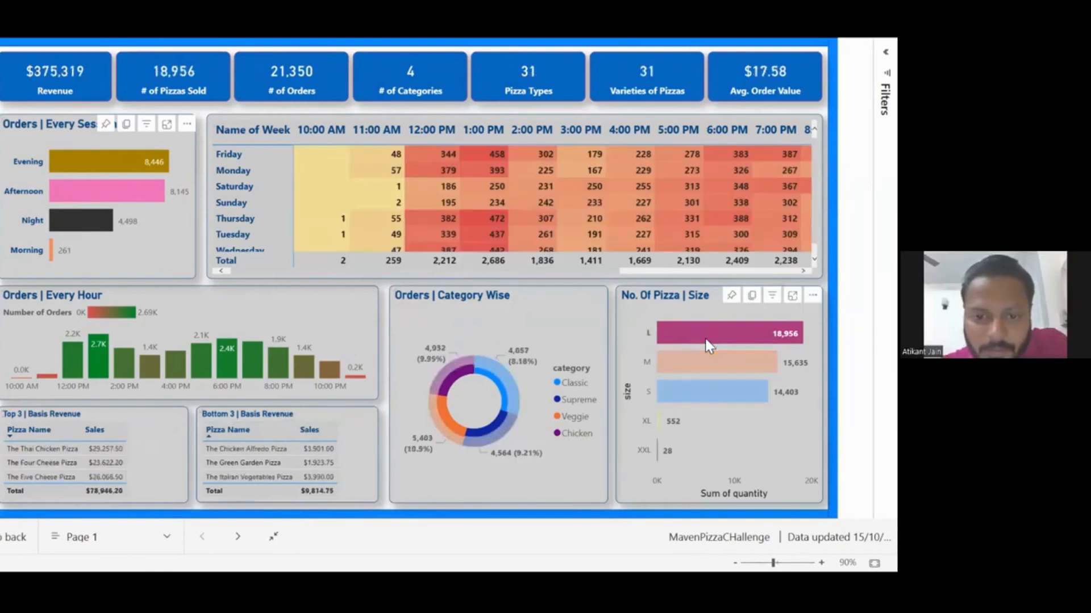
pyautogui.click(692, 347)
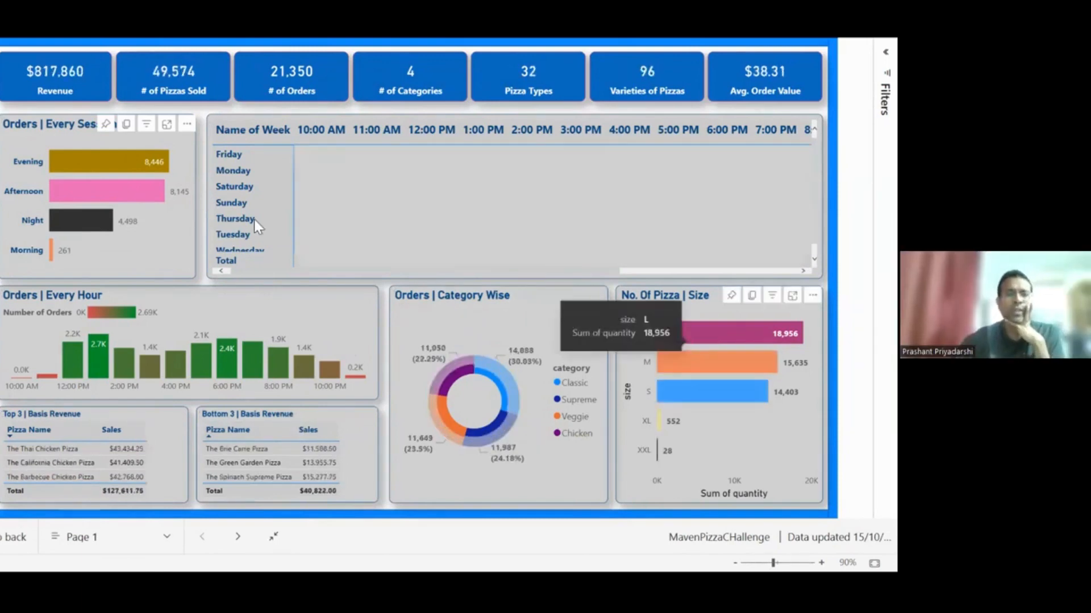
pyautogui.click(133, 201)
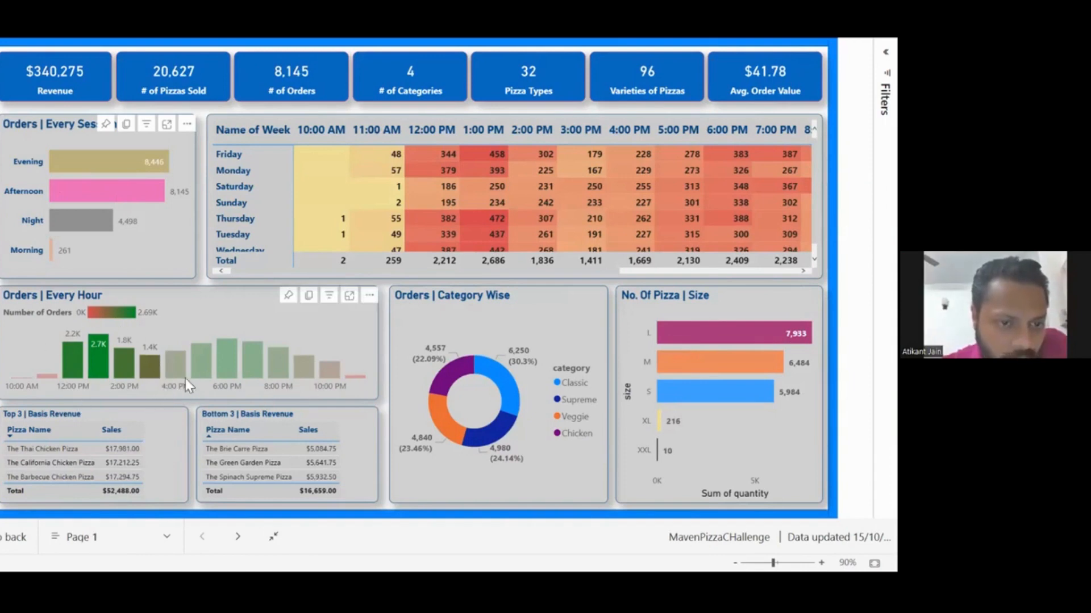
pyautogui.click(83, 217)
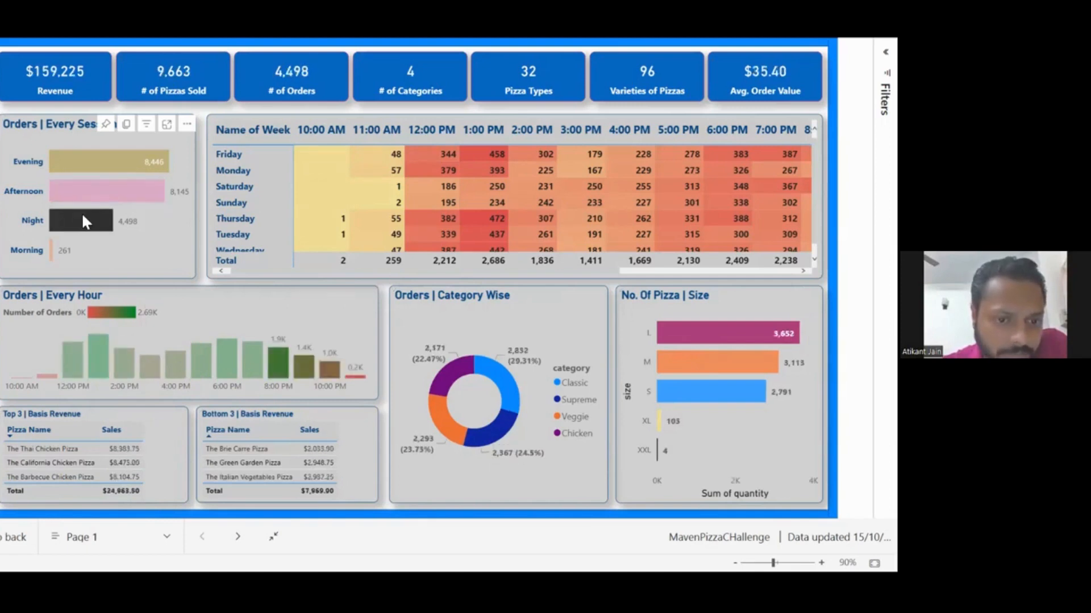
pyautogui.click(83, 217)
pyautogui.click(50, 246)
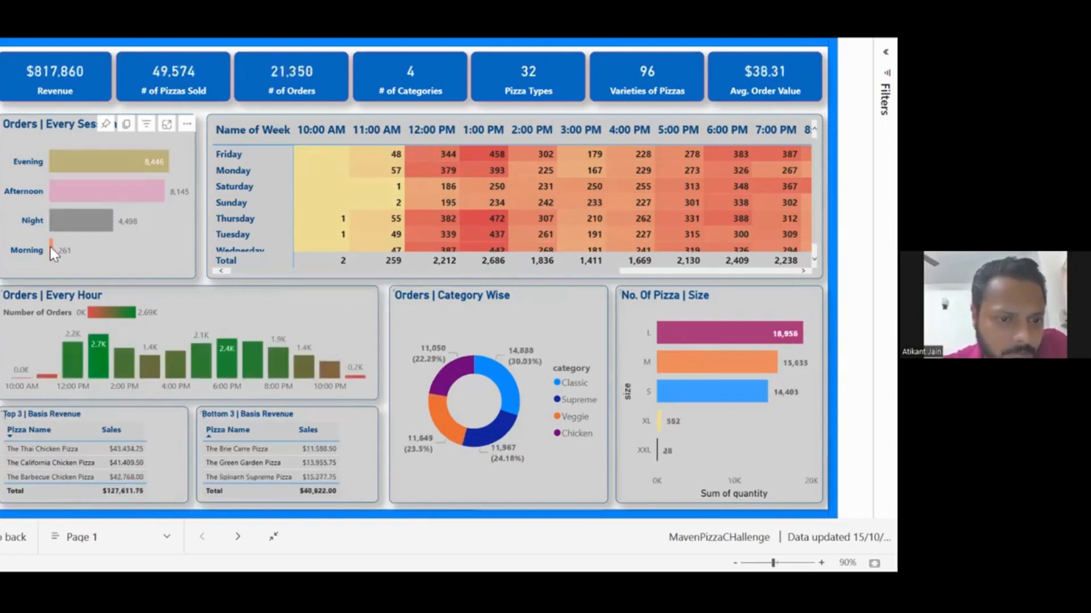
pyautogui.click(50, 246)
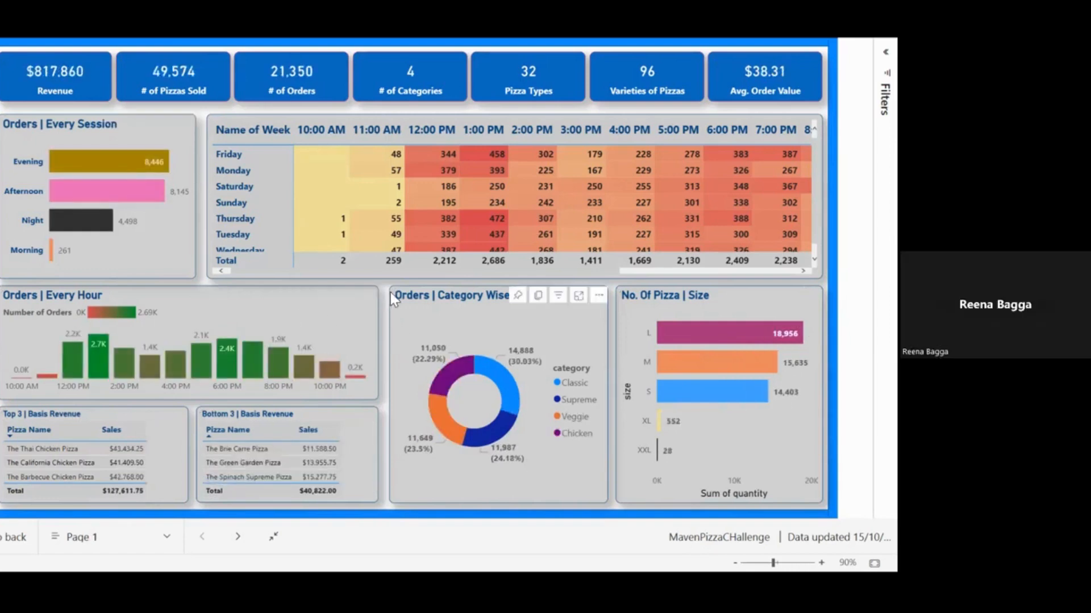
# - Switch from the pizza report back to the HR_MerritLearning dashboard in Power BI Desktop
pyautogui.press('Escape')
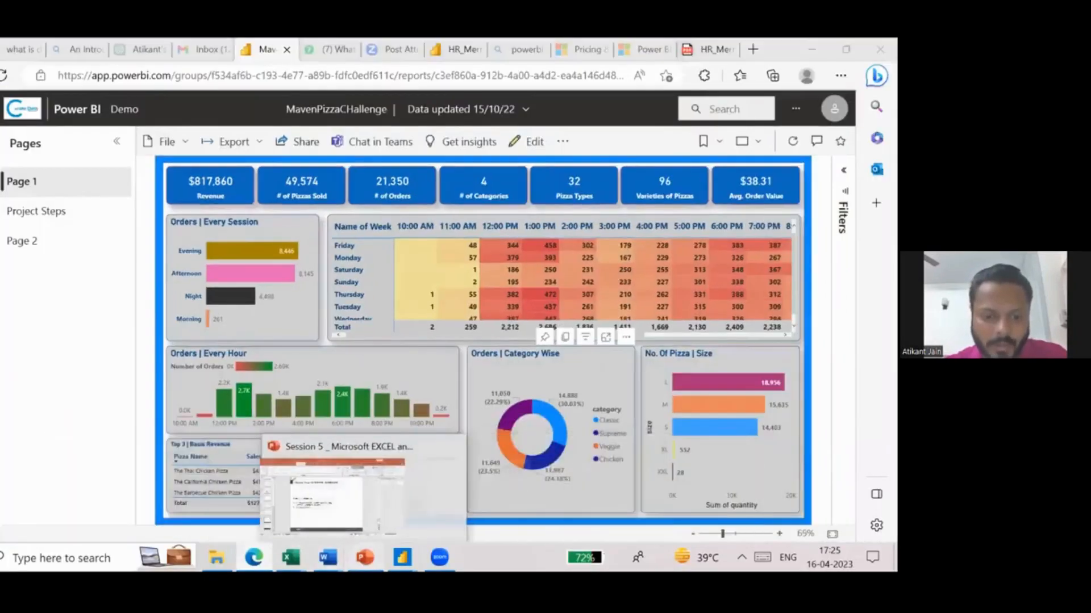
pyautogui.click(364, 557)
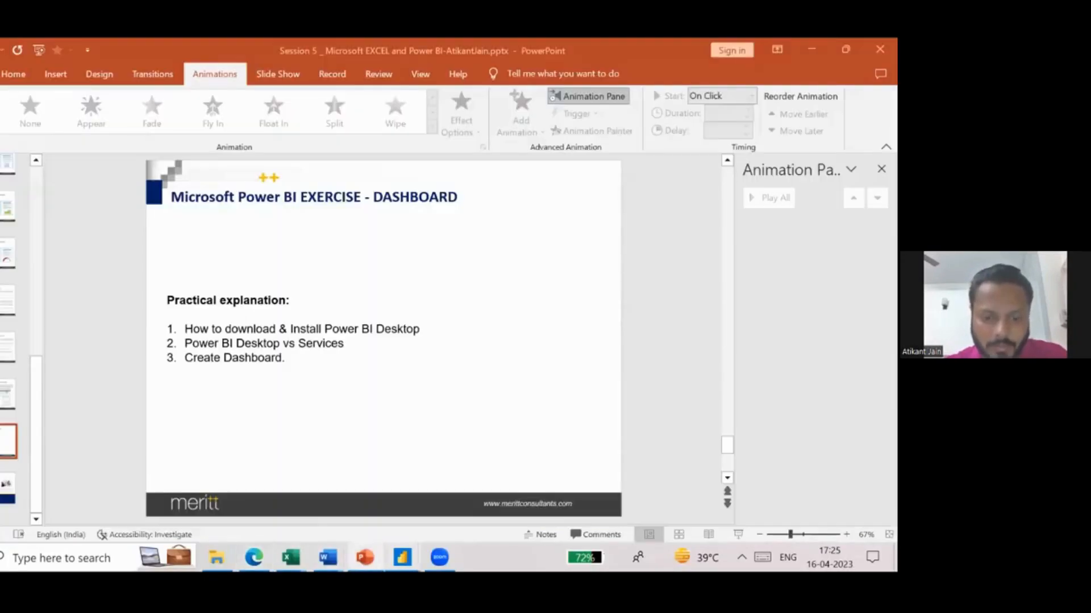
pyautogui.moveTo(402, 558)
pyautogui.click(361, 514)
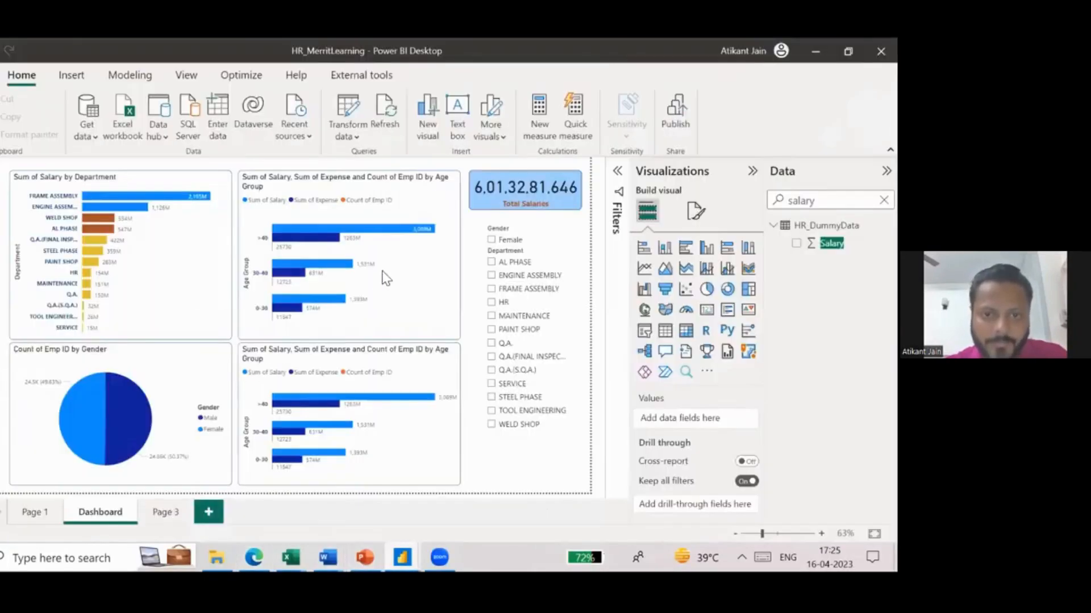
# - Fill the background of the upper Age Group bar chart with light yellow
pyautogui.click(458, 231)
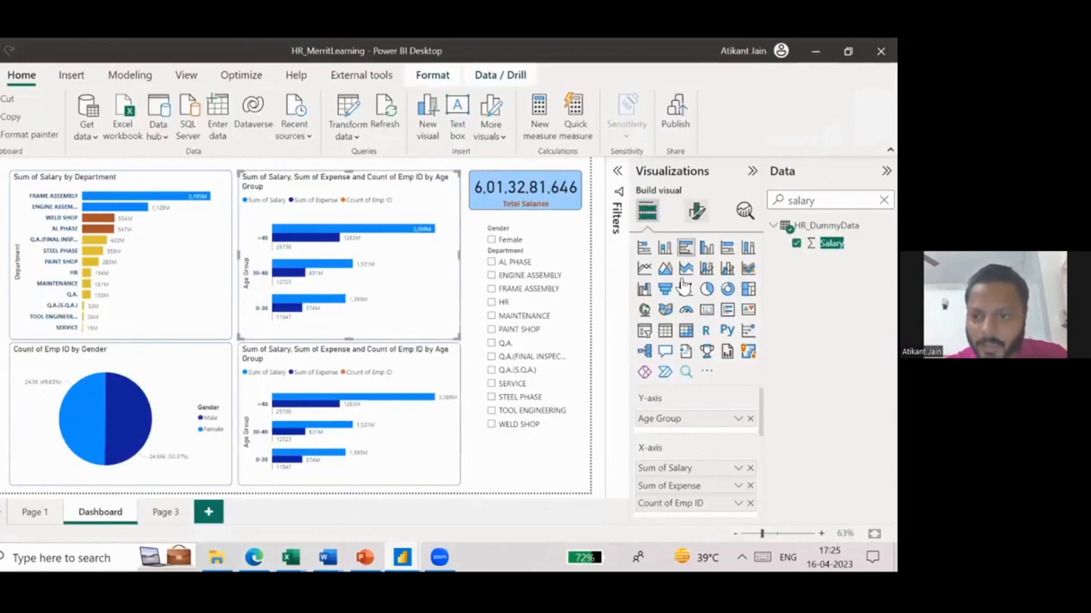
pyautogui.click(696, 213)
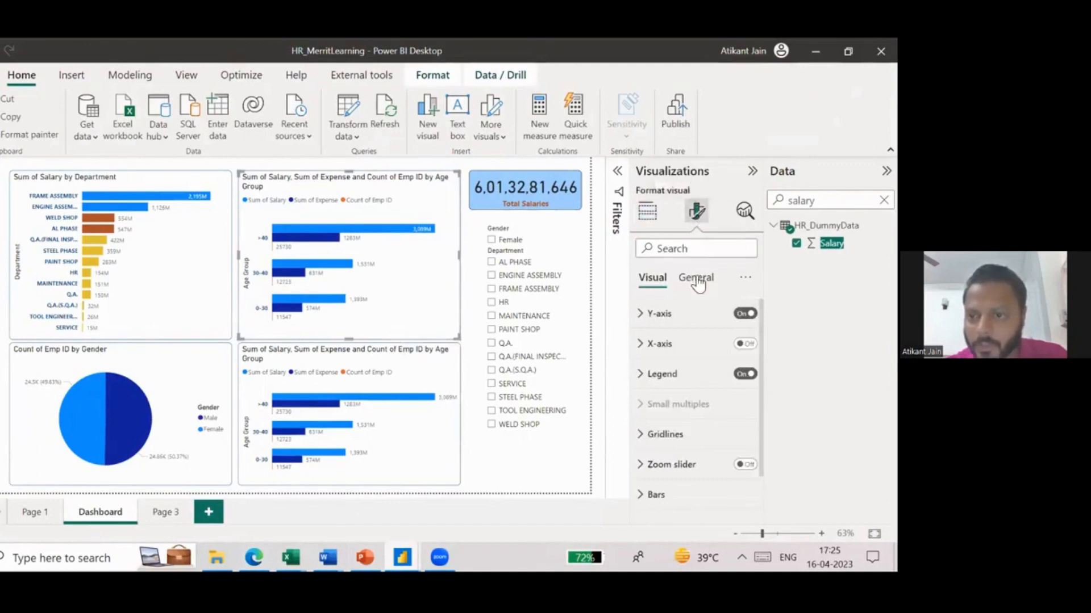
pyautogui.click(695, 278)
pyautogui.click(698, 371)
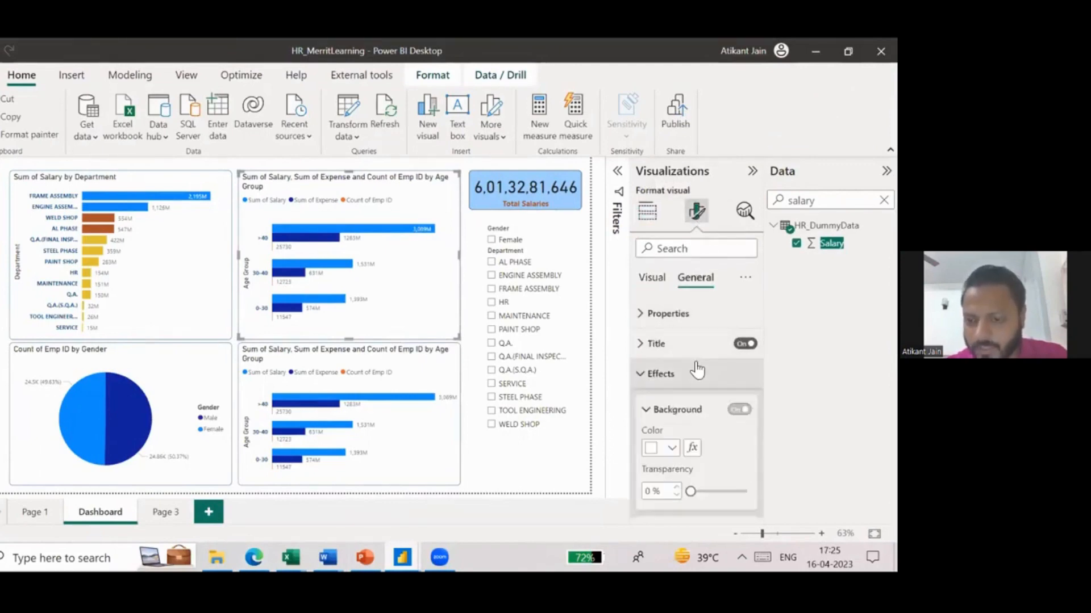
pyautogui.click(670, 344)
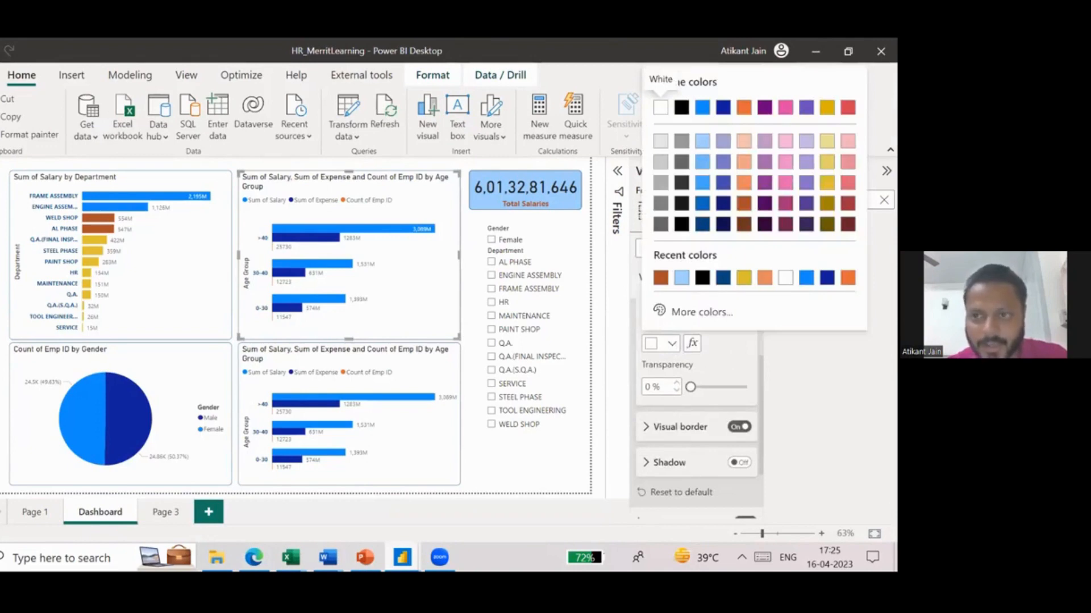
pyautogui.click(827, 141)
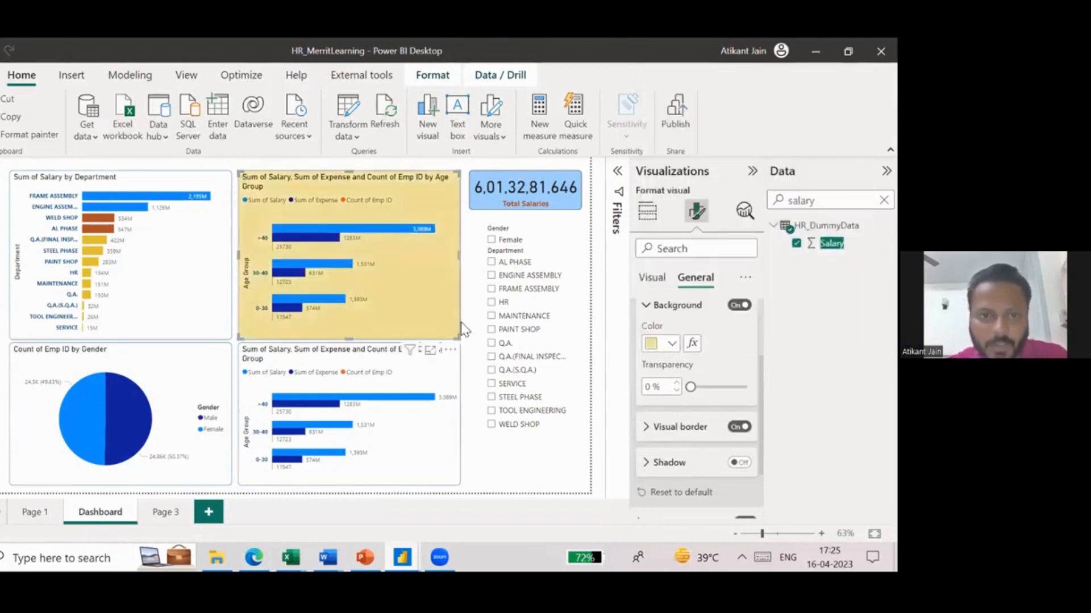
pyautogui.click(467, 243)
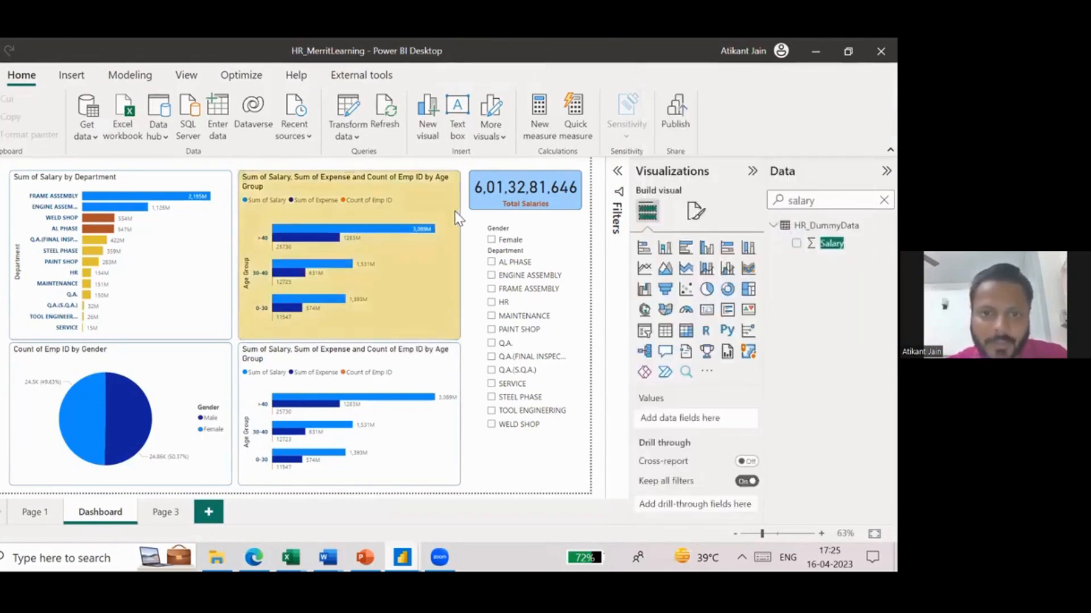
# - Return to the MavenPizzaCHallenge report in the browser and show it outside full screen
pyautogui.click(460, 218)
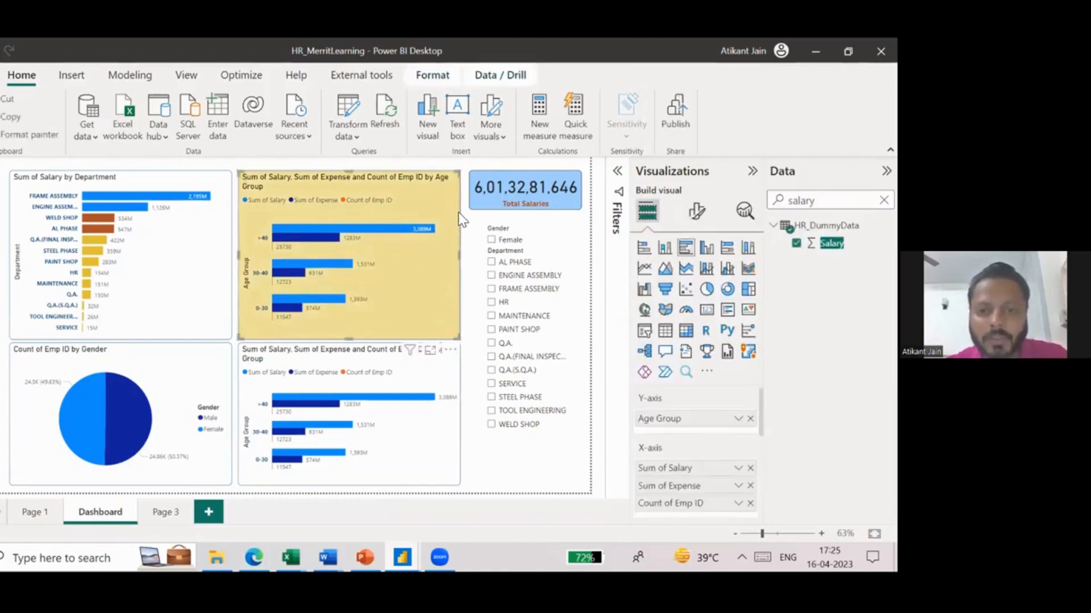
pyautogui.moveTo(254, 557)
pyautogui.click(239, 503)
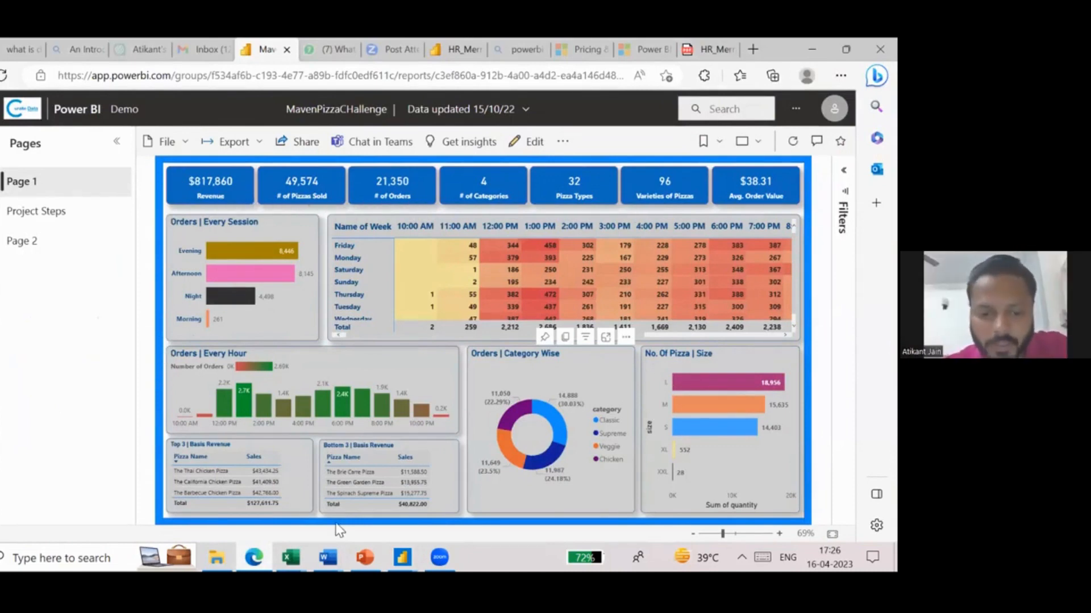
# - Switch back to the HR_MerritLearning dashboard in Power BI Desktop, with no visual selected and the stray Q&A visual deleted
pyautogui.click(402, 557)
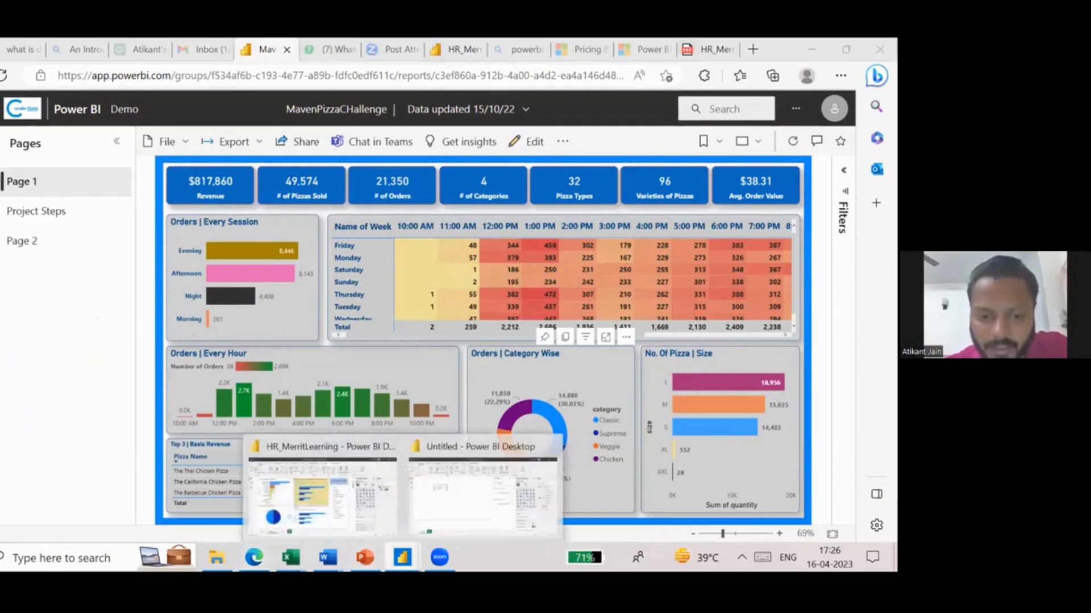
pyautogui.click(354, 476)
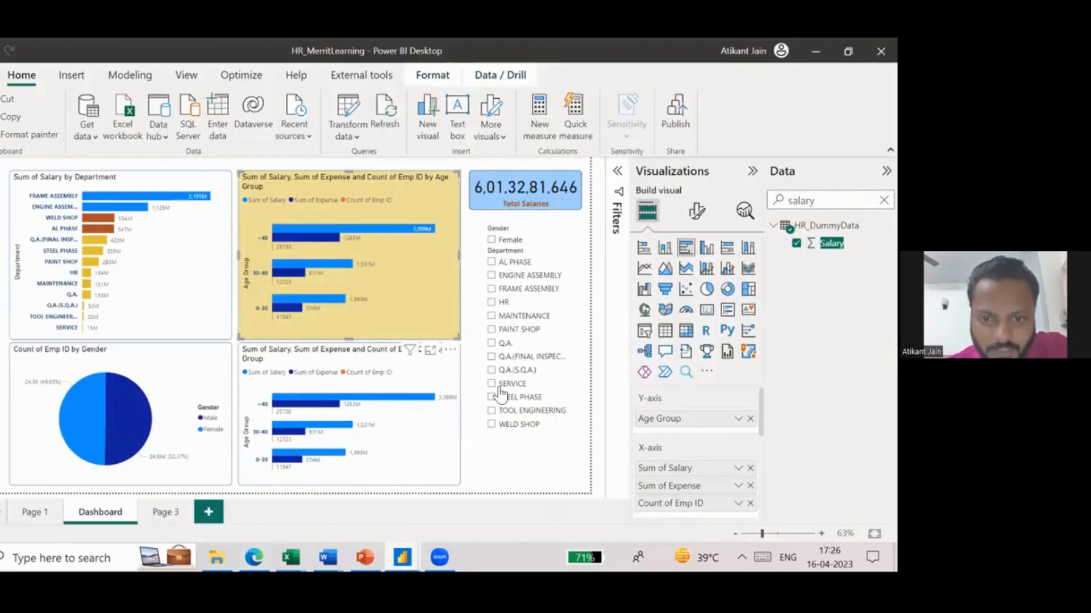
pyautogui.click(503, 481)
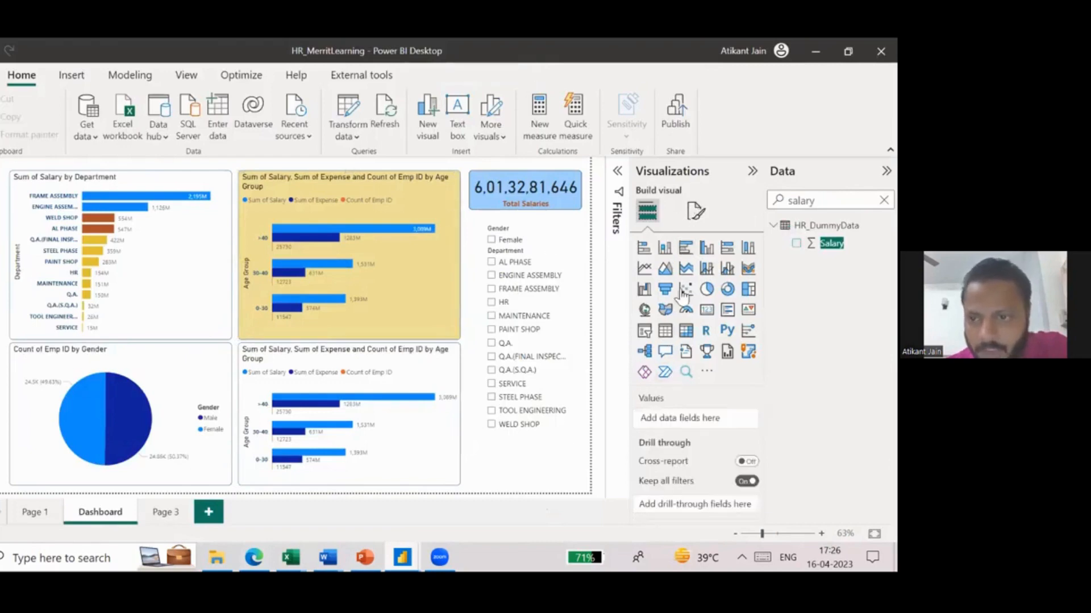
pyautogui.doubleClick(553, 478)
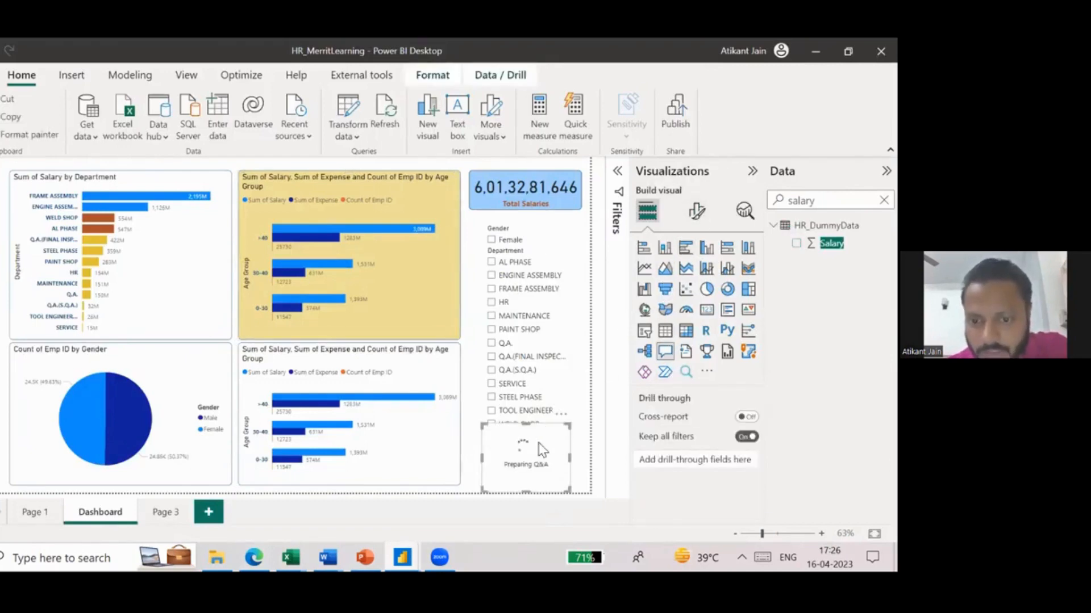
pyautogui.press('Delete')
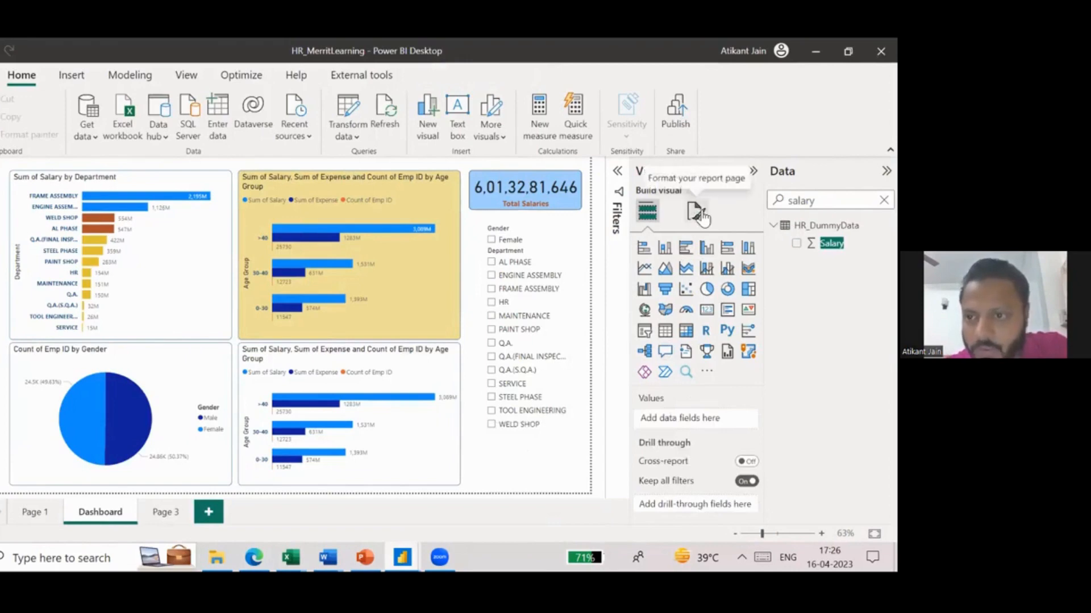
# - Open the report page's canvas background settings and check the option to browse for a background image
pyautogui.click(698, 213)
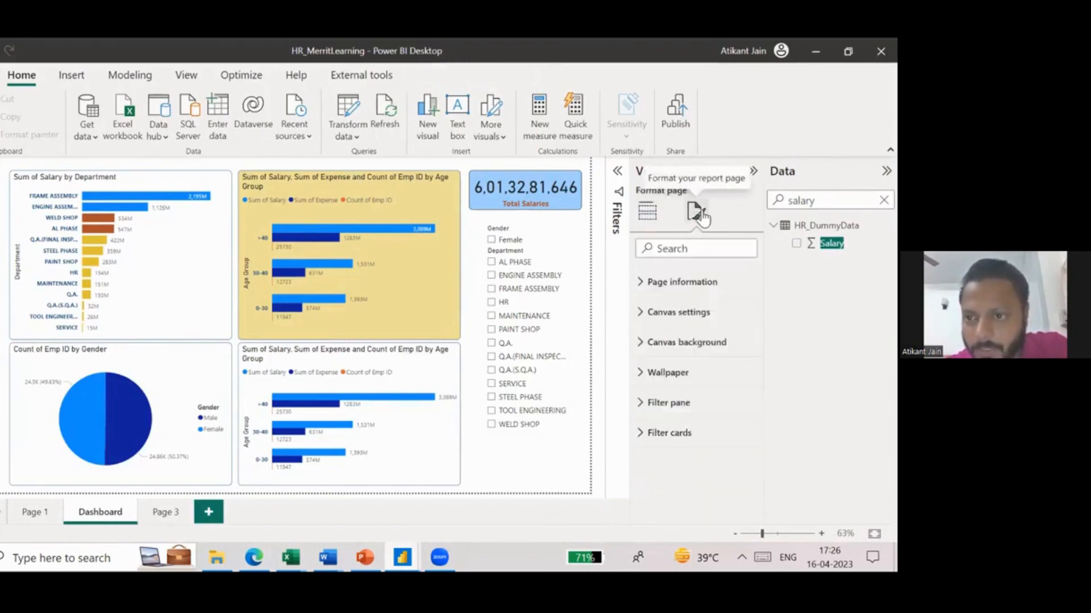
pyautogui.click(690, 343)
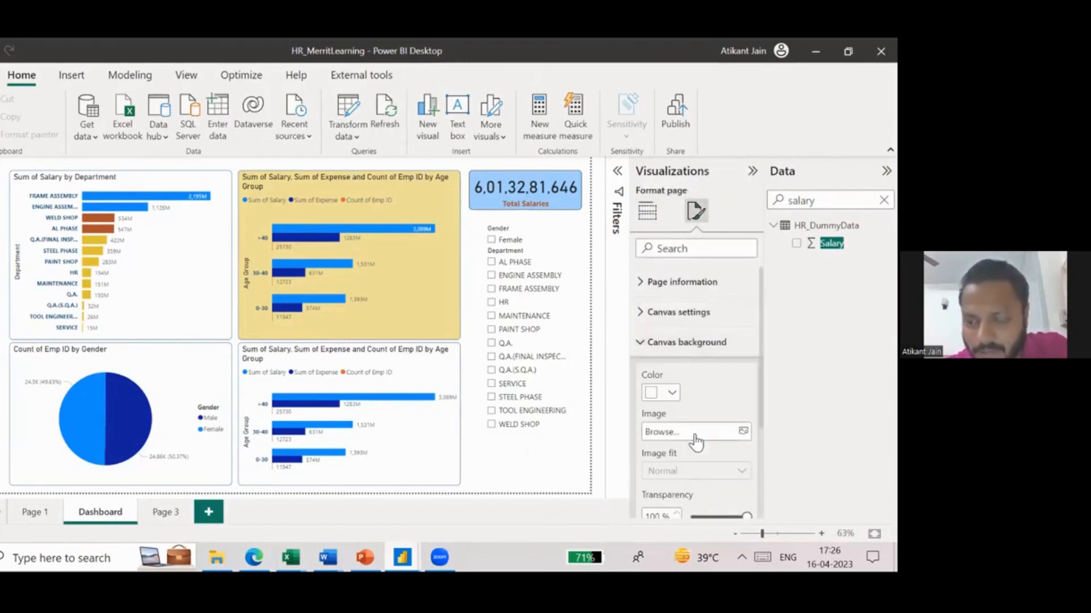
pyautogui.click(694, 434)
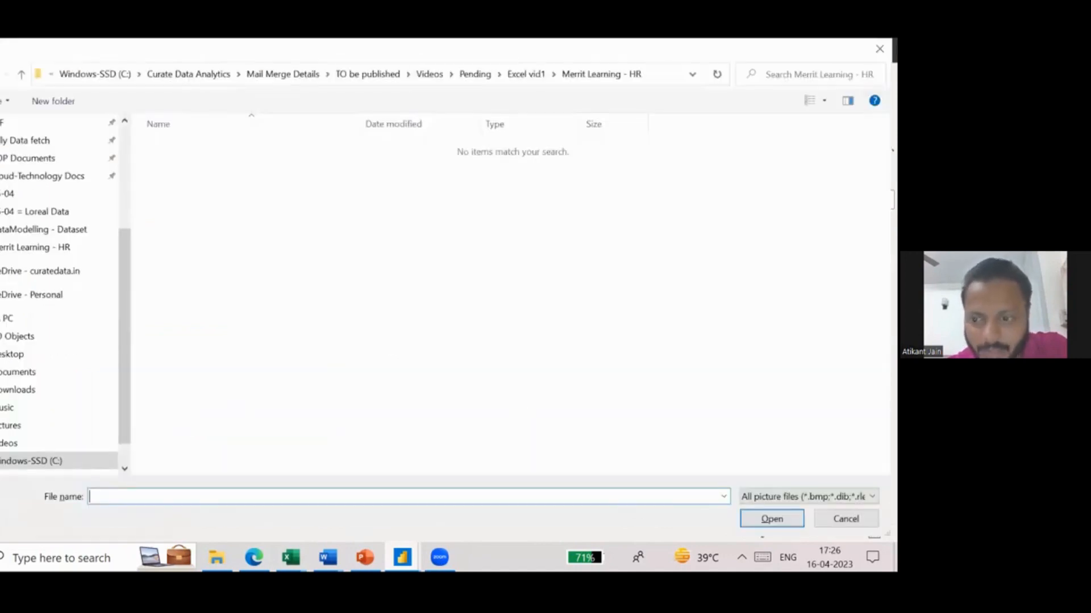
pyautogui.click(846, 519)
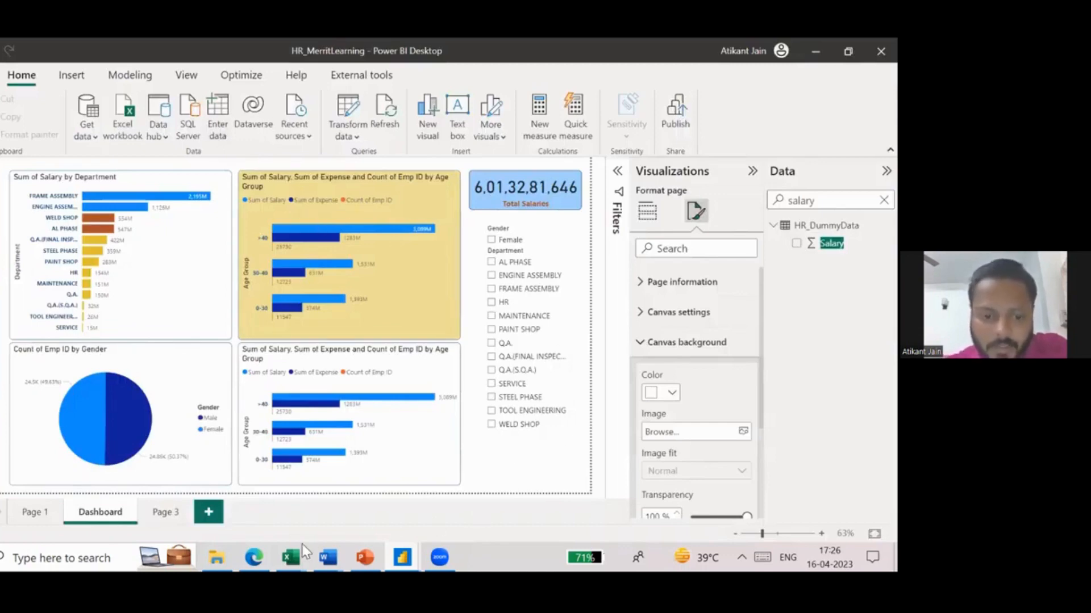
# - Switch to the Session 5 presentation in PowerPoint, on the slide "Microsoft Power BI EXERCISE - DASHBOARD"
pyautogui.moveTo(254, 558)
pyautogui.click(175, 494)
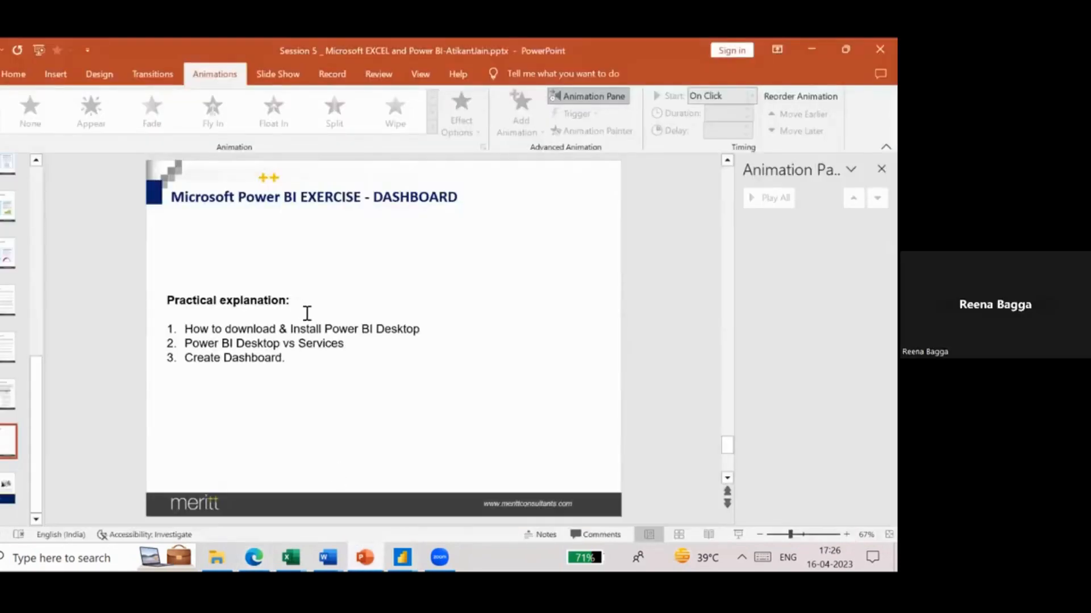
pyautogui.click(307, 313)
pyautogui.click(312, 425)
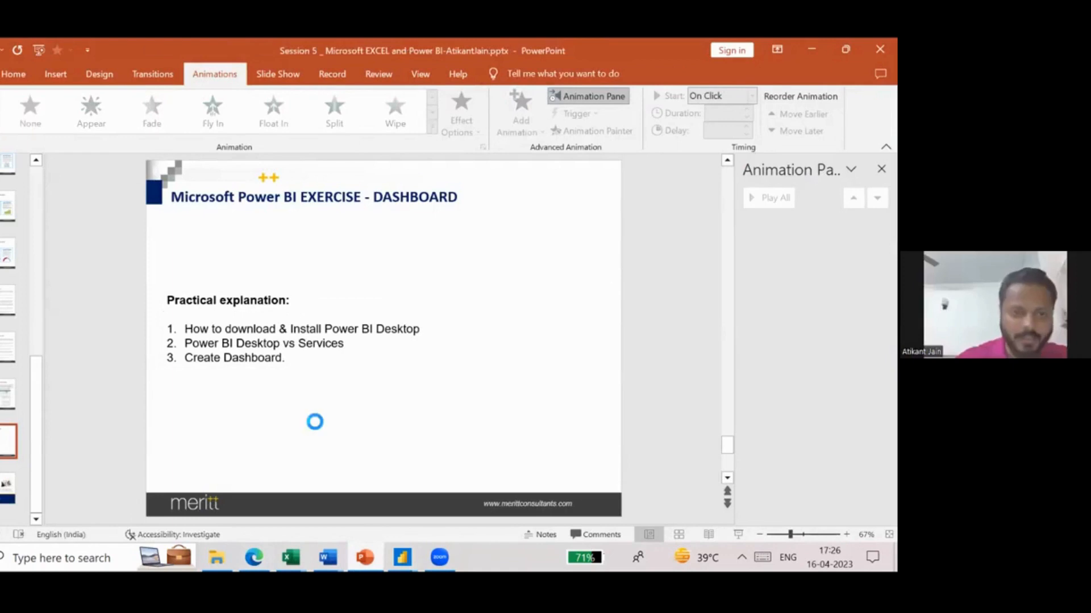
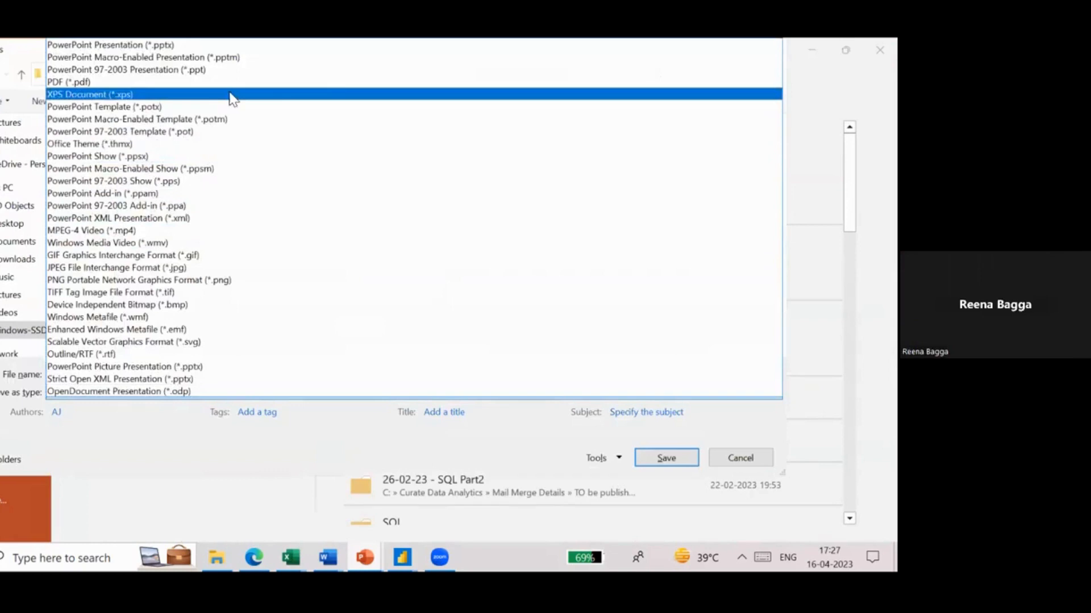
# - Export only the current slide as a PNG image named Background.png in the Merrit Learning - HR folder
pyautogui.click(235, 281)
pyautogui.click(193, 373)
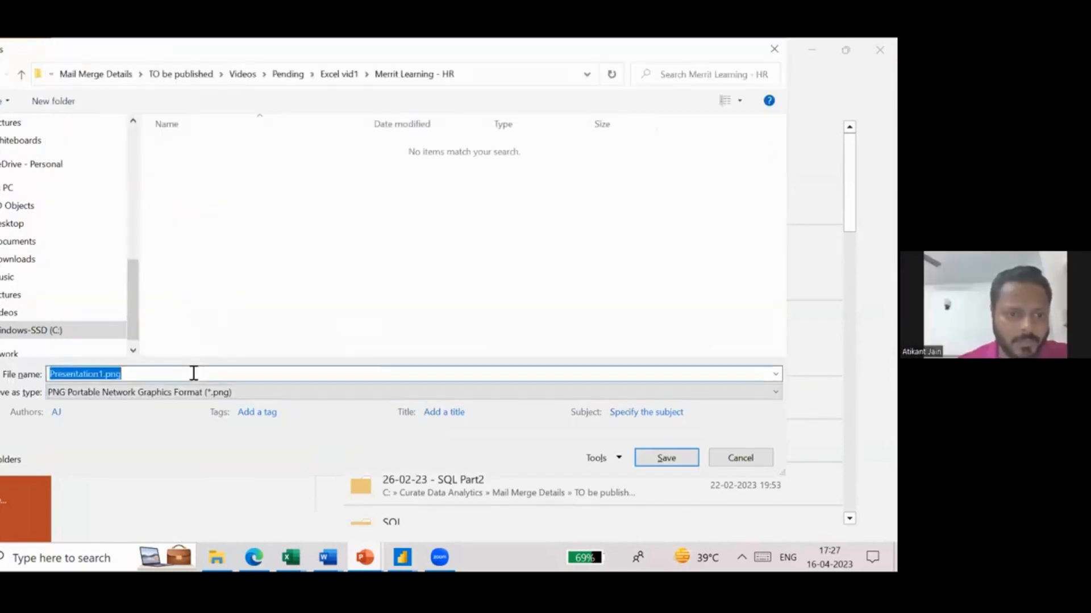
pyautogui.press('Left')
pyautogui.press('Left')
pyautogui.press('Left')
pyautogui.press('Left')
pyautogui.press('Left')
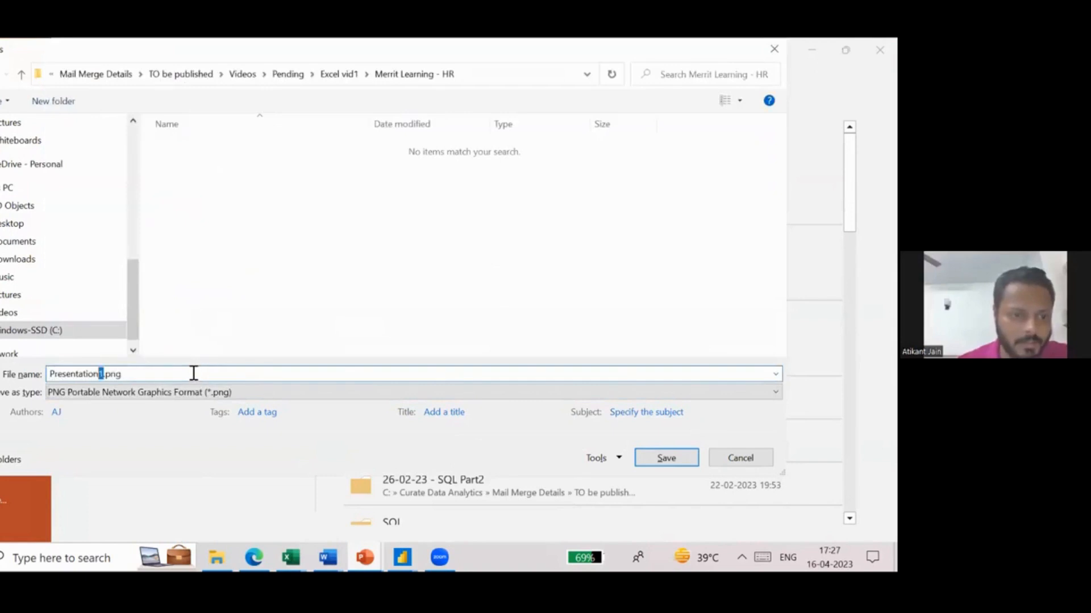
pyautogui.hotkey('shift', 'Home')
pyautogui.write('Back')
pyautogui.write('ground')
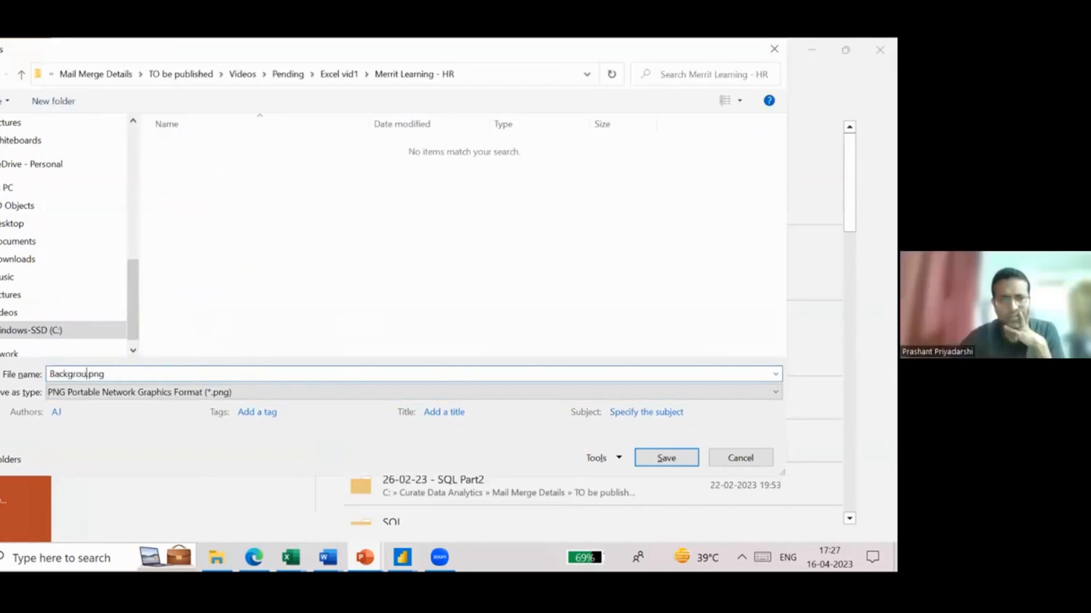
pyautogui.click(668, 460)
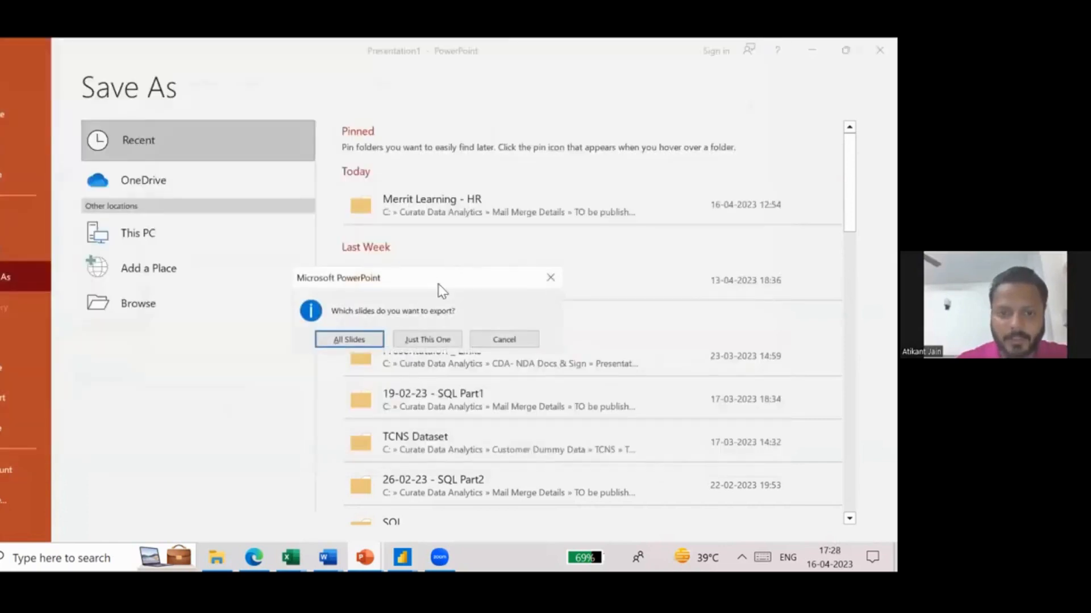
pyautogui.click(425, 339)
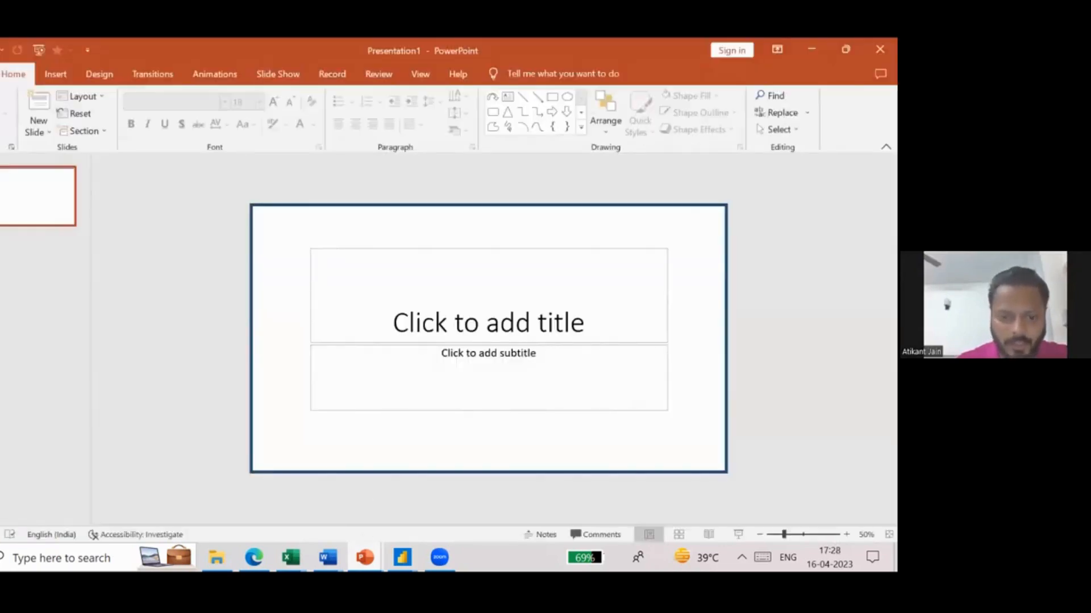
# - Switch to Power BI Desktop and load Background.png as the canvas background image of the Dashboard page
pyautogui.click(402, 557)
pyautogui.click(350, 510)
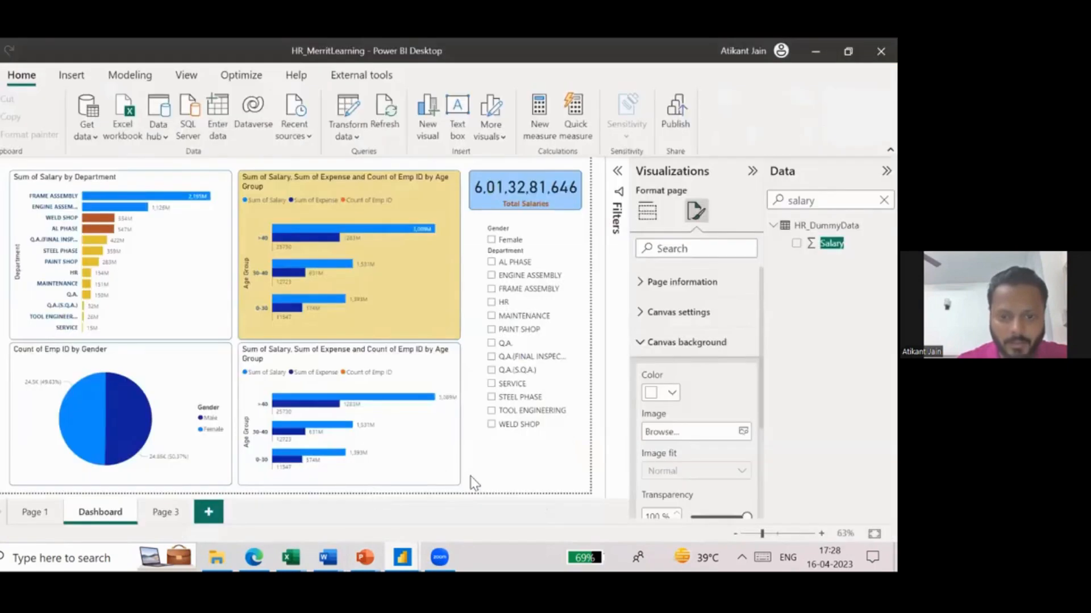
pyautogui.click(647, 211)
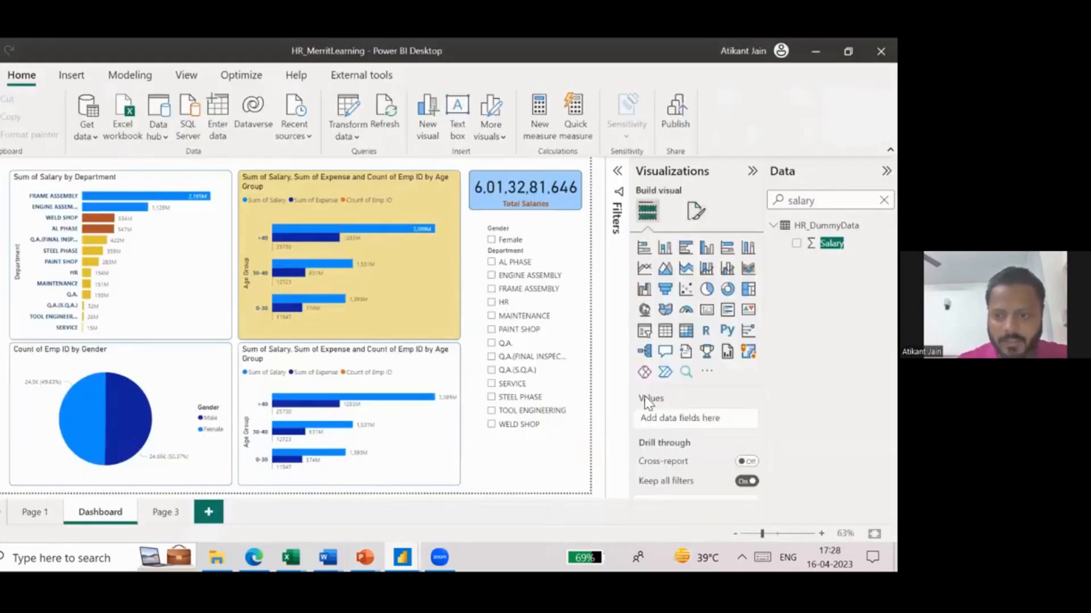
pyautogui.click(701, 220)
pyautogui.click(684, 344)
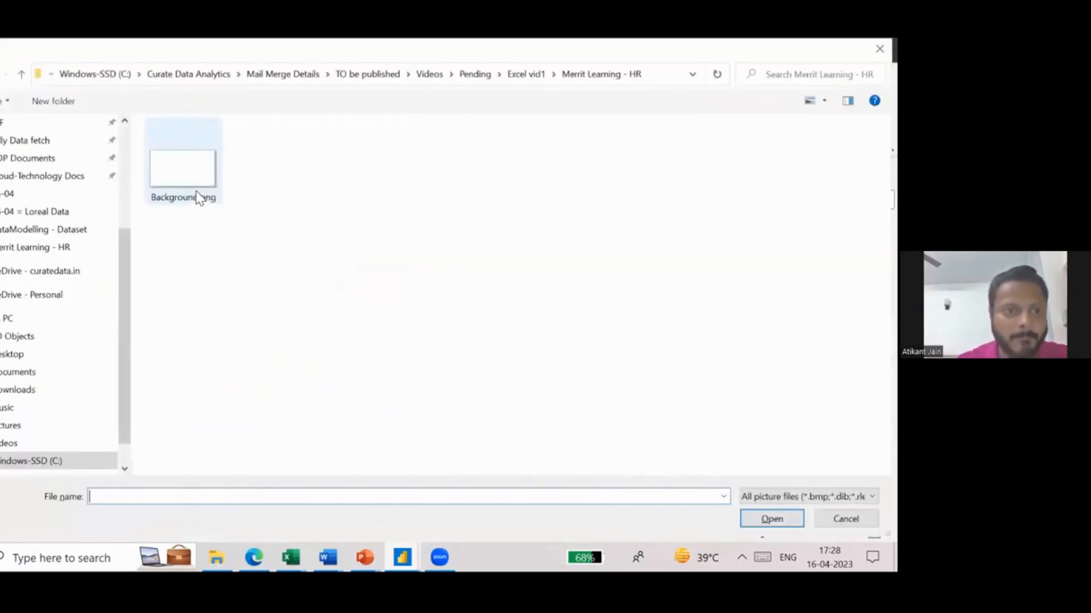
pyautogui.doubleClick(195, 190)
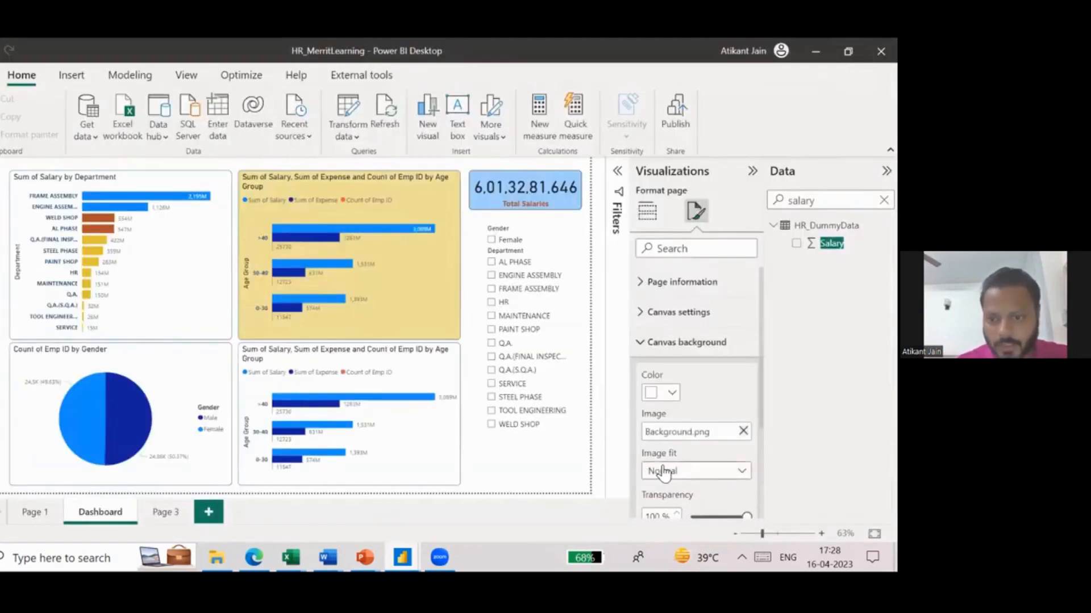
# - Set the canvas background's image fit to Fit and its transparency to 0%
pyautogui.scroll(-1, 704, 426)
pyautogui.click(705, 426)
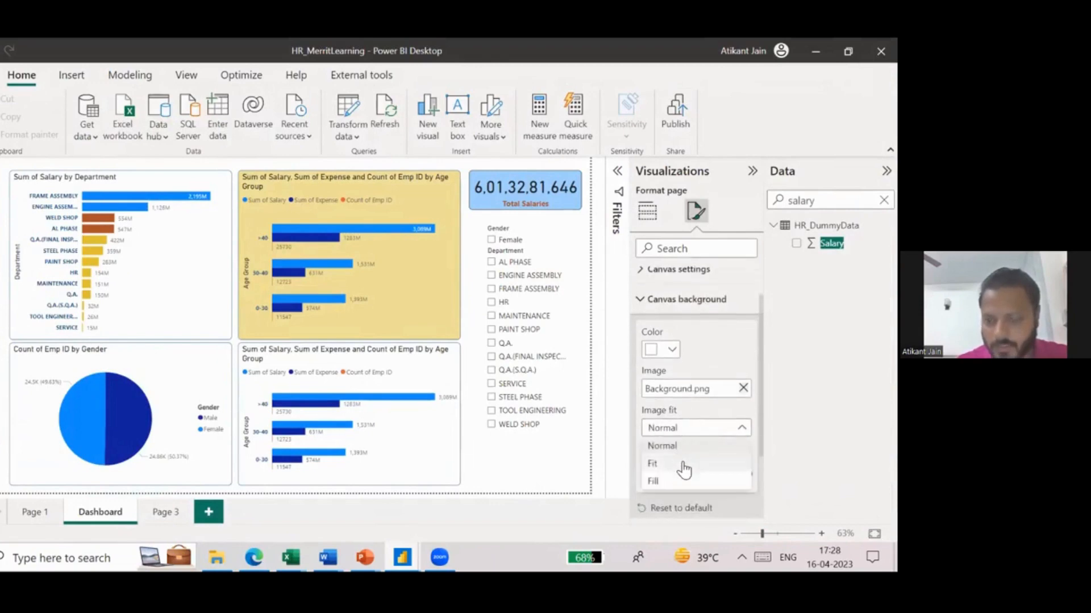
pyautogui.click(653, 463)
pyautogui.doubleClick(654, 474)
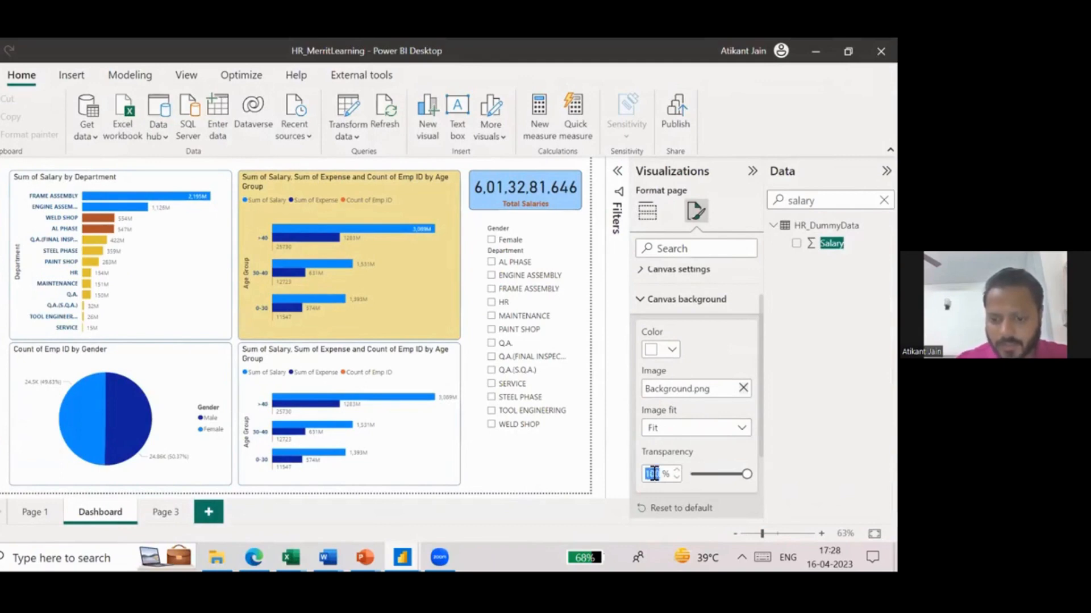
pyautogui.write('0')
pyautogui.click(543, 458)
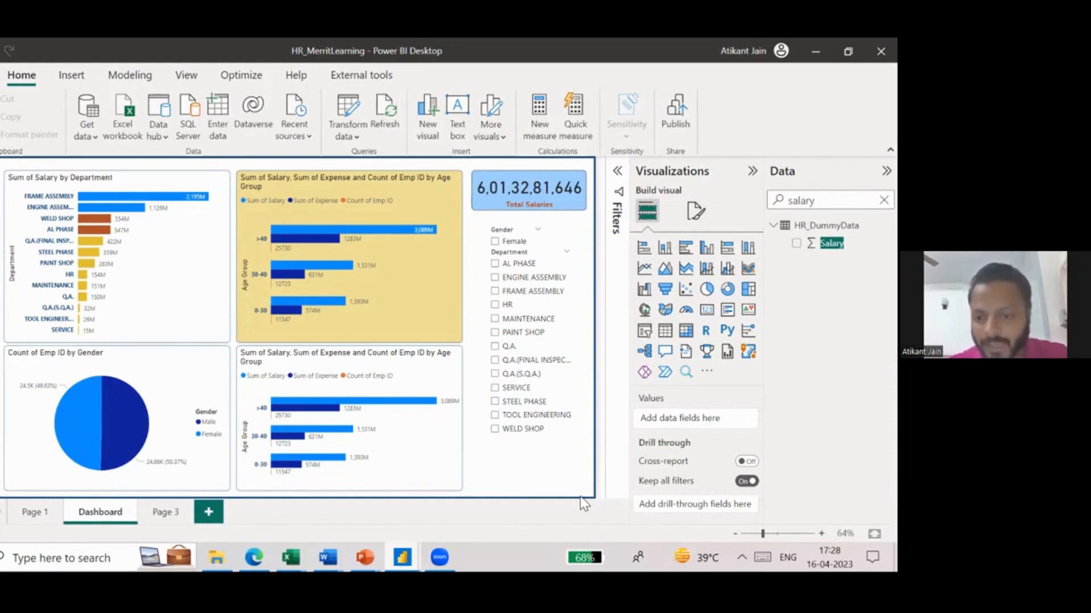
# - Test the Dashboard's canvas background at 100% transparency and restore it to 0%
pyautogui.click(695, 212)
pyautogui.click(697, 344)
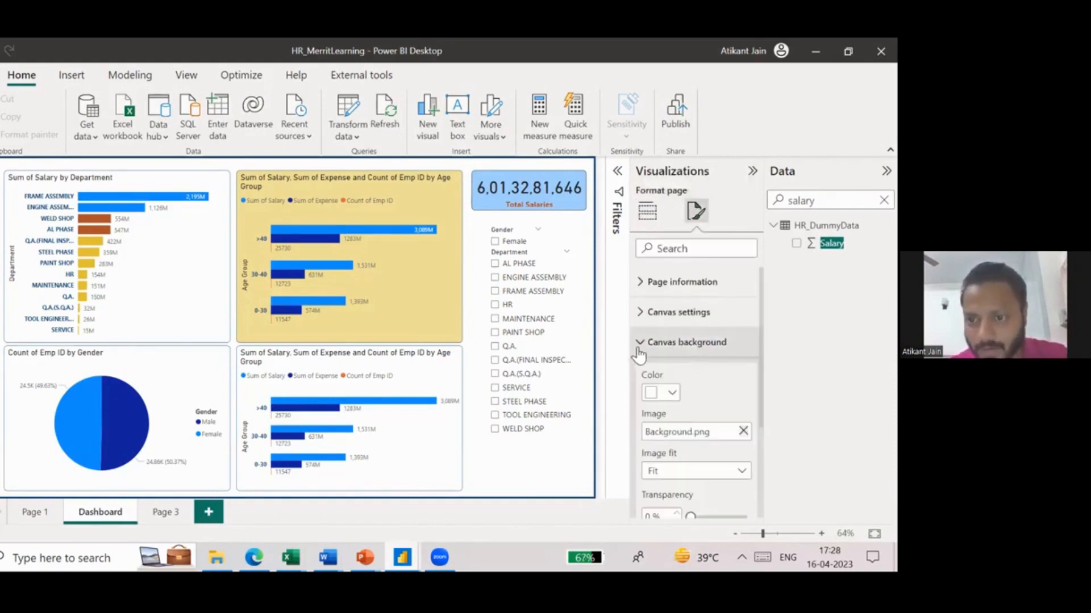
pyautogui.scroll(-2, 708, 435)
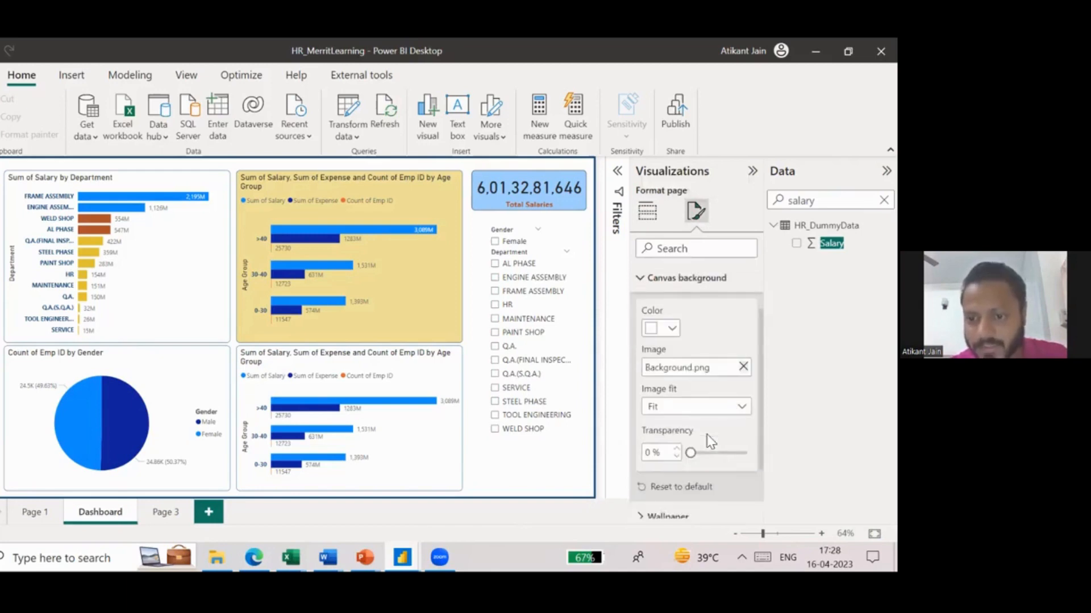
pyautogui.click(679, 406)
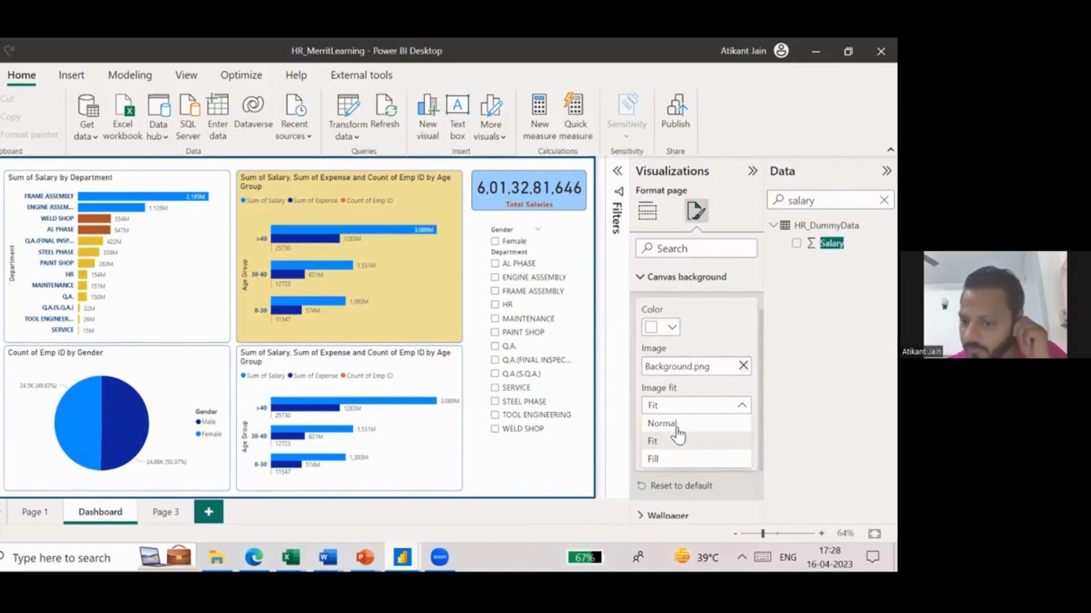
pyautogui.click(655, 445)
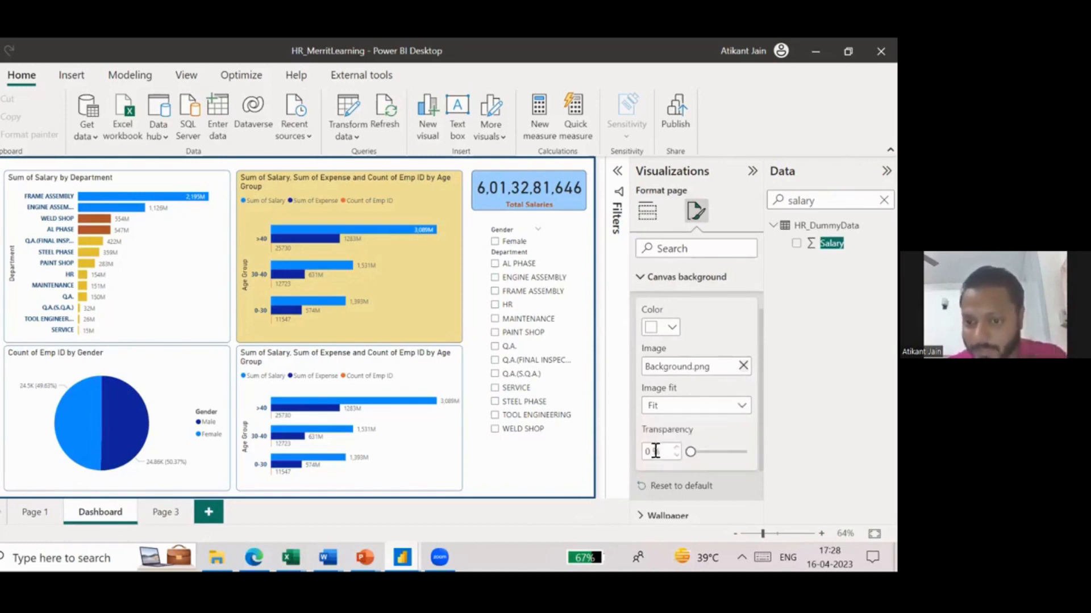
pyautogui.write('100')
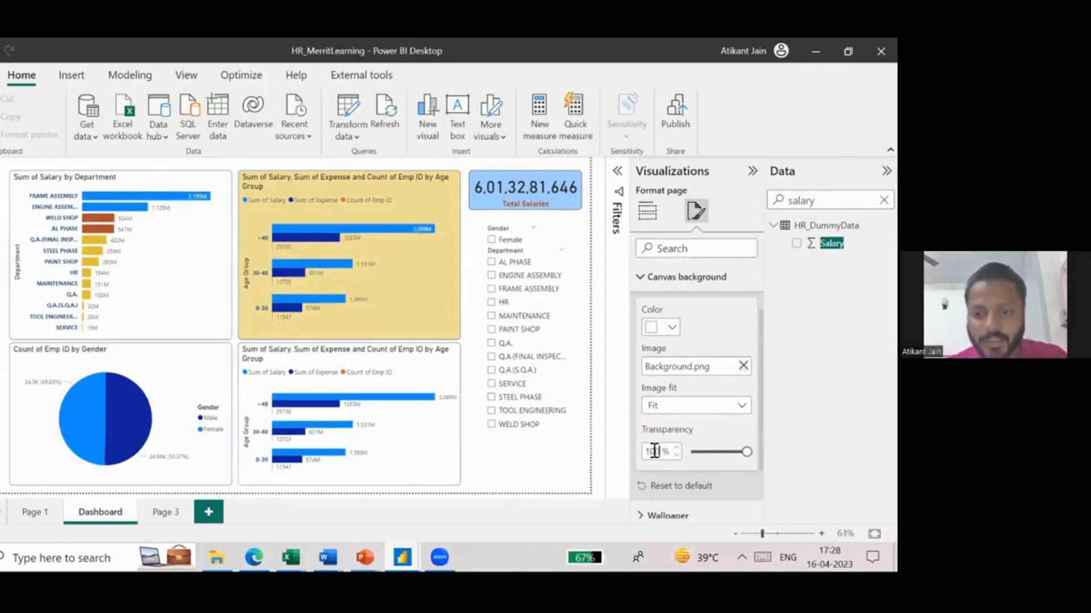
pyautogui.doubleClick(657, 458)
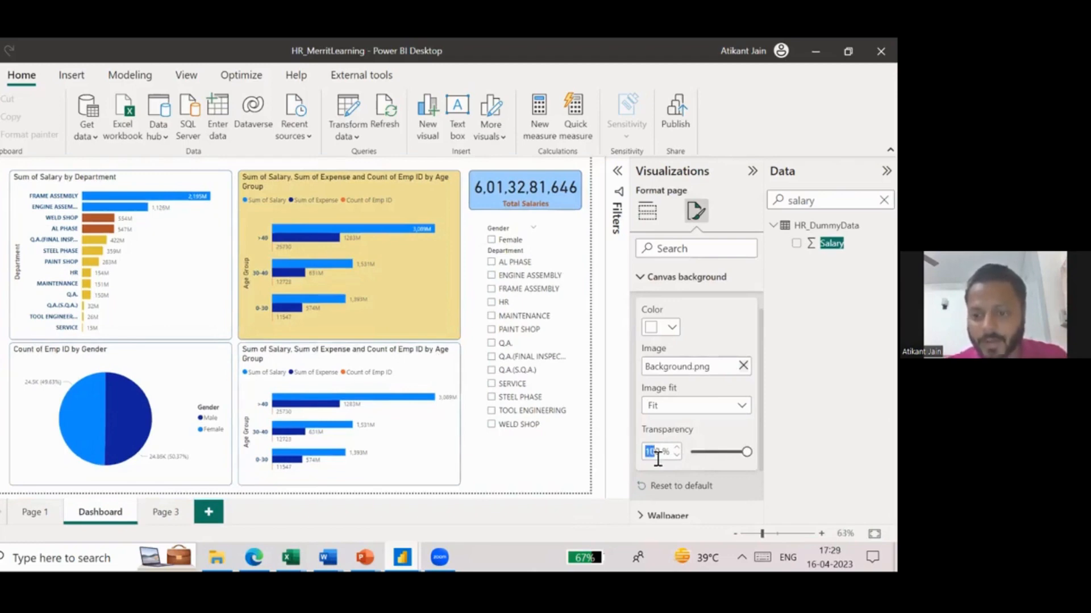
pyautogui.press('BackSpace')
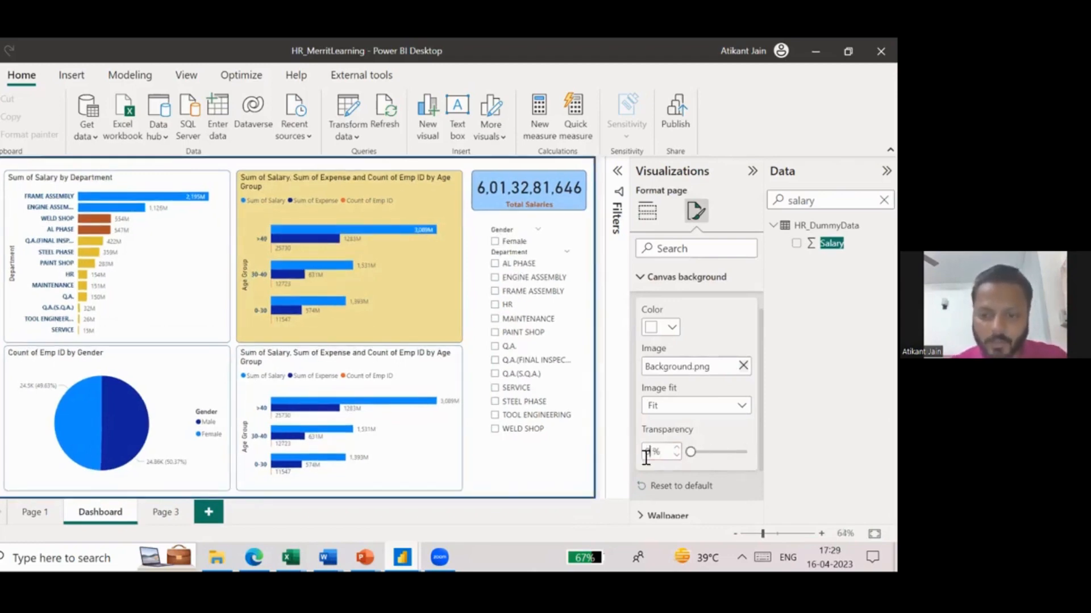
pyautogui.click(561, 457)
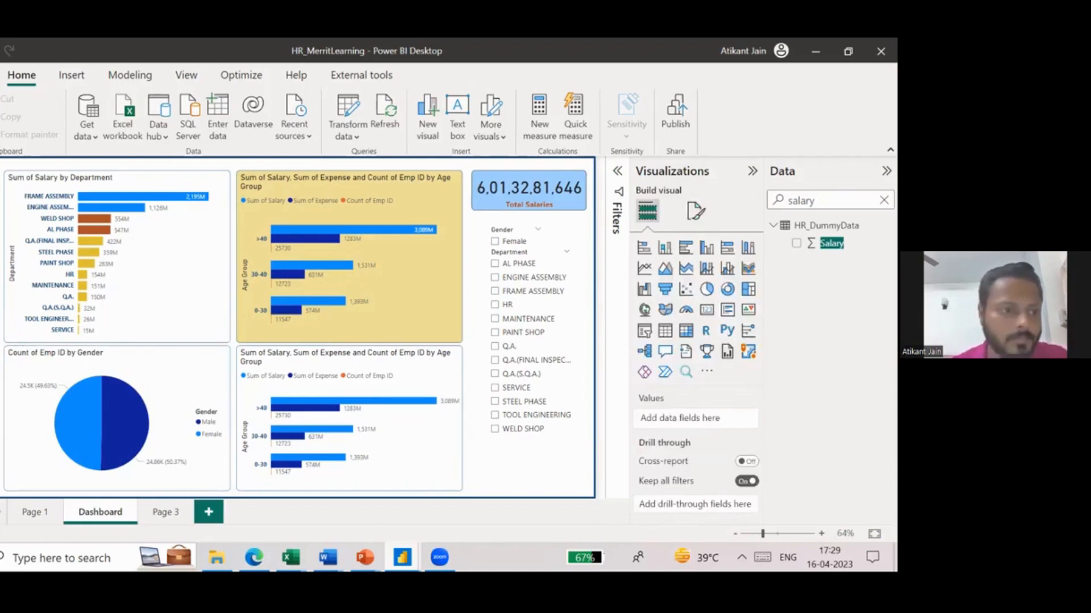
# - Assign the State or Province data category to the State column of the HR_DummyData table
pyautogui.click(0, 200)
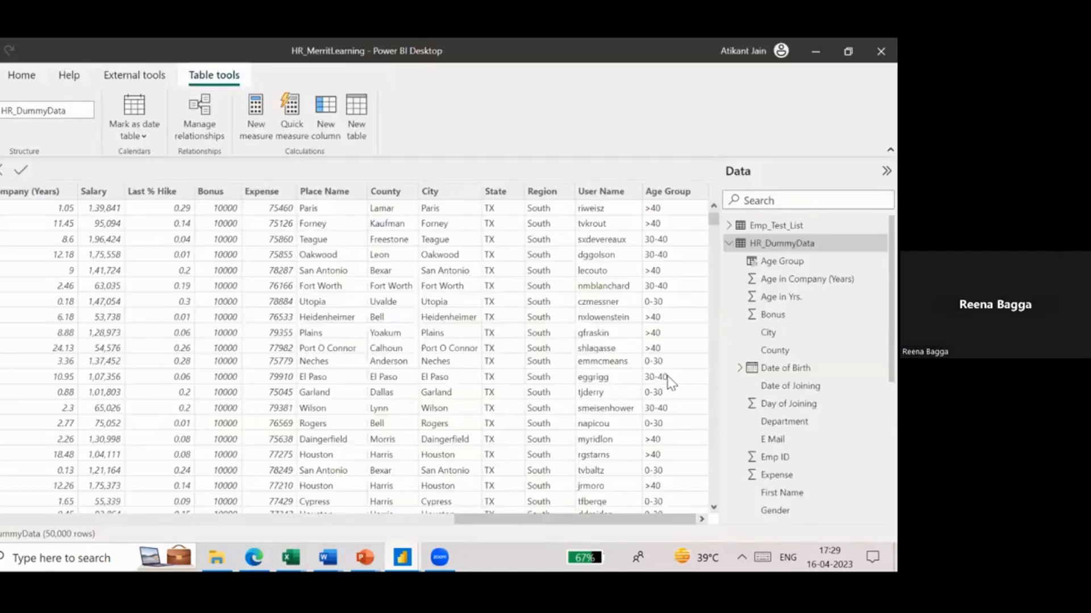
pyautogui.scroll(-1, 673, 376)
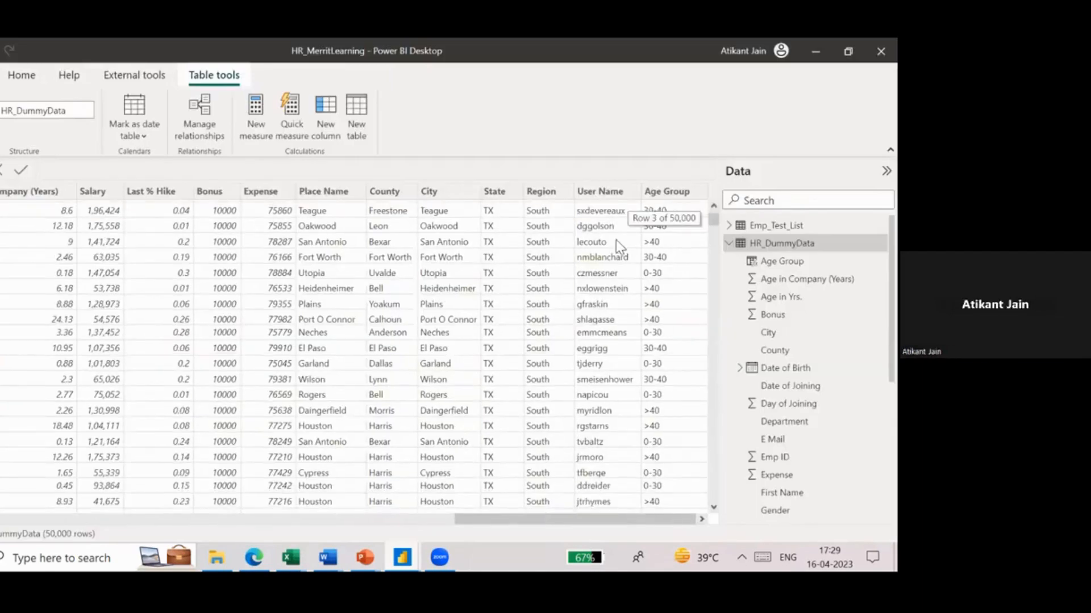
pyautogui.click(498, 193)
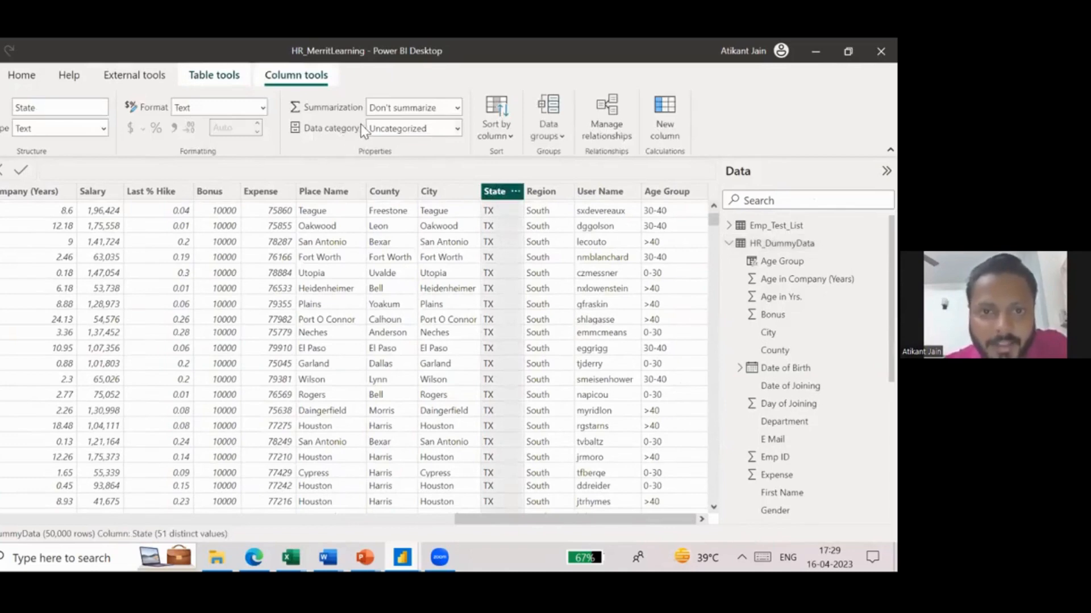
pyautogui.click(457, 129)
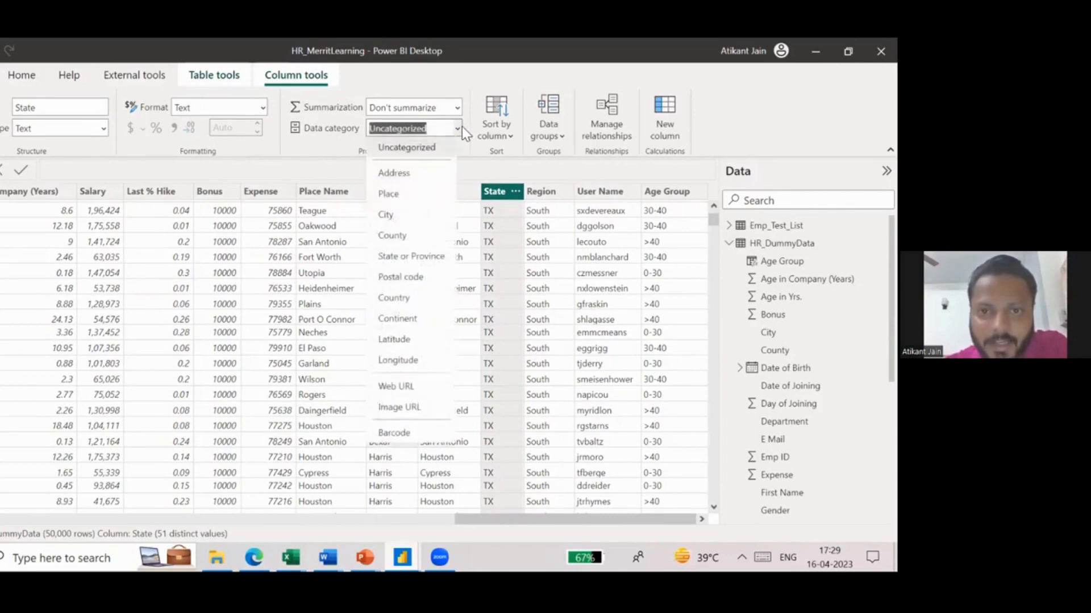
pyautogui.click(415, 257)
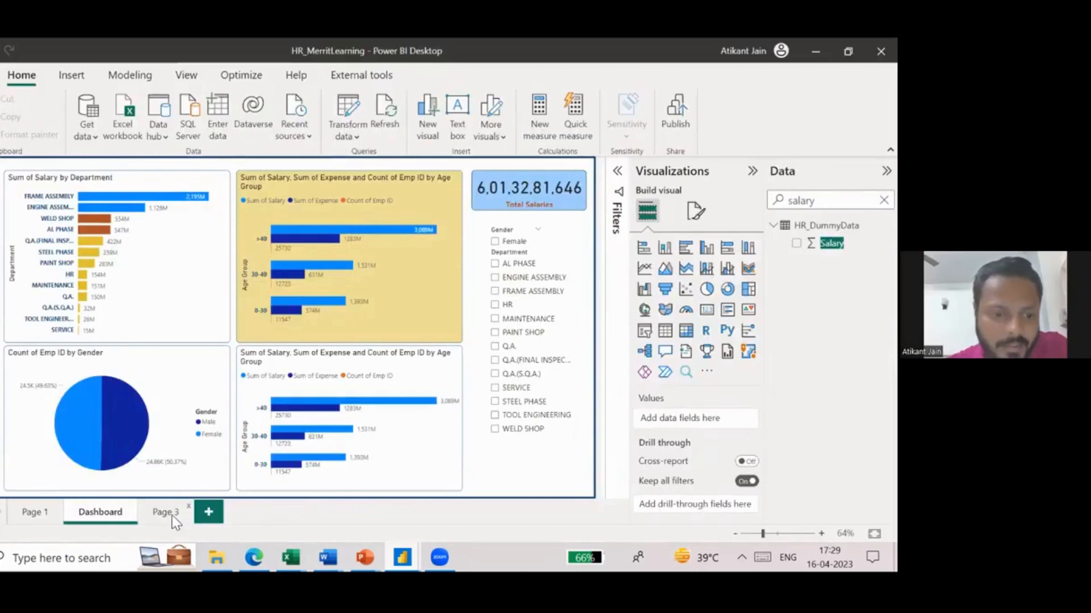
# - Add a map visual to Page 3 with State as its location and enlarge it to fill the page
pyautogui.click(164, 512)
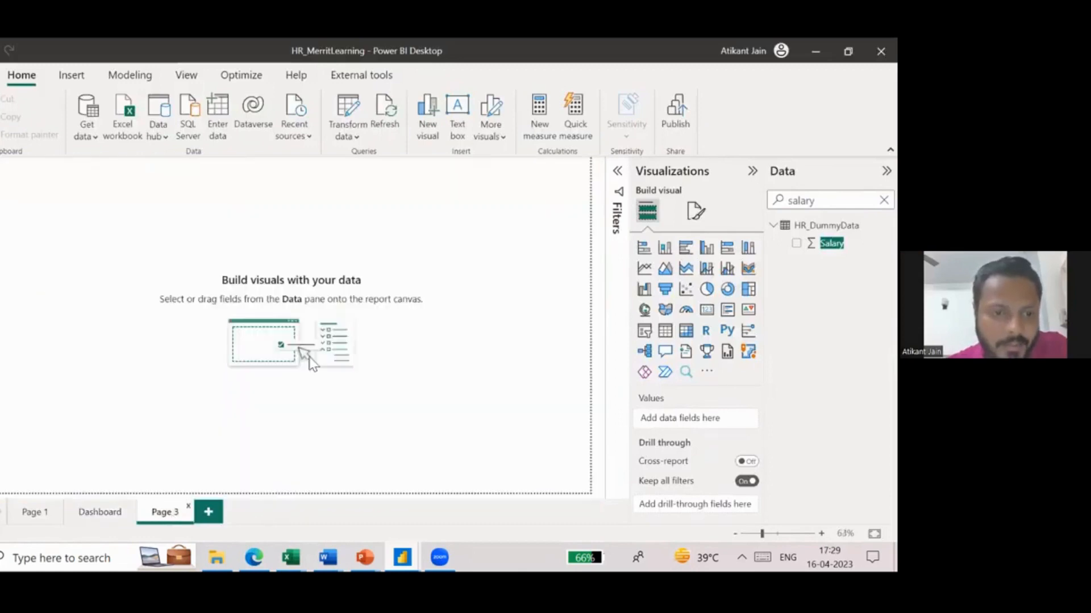
pyautogui.click(644, 310)
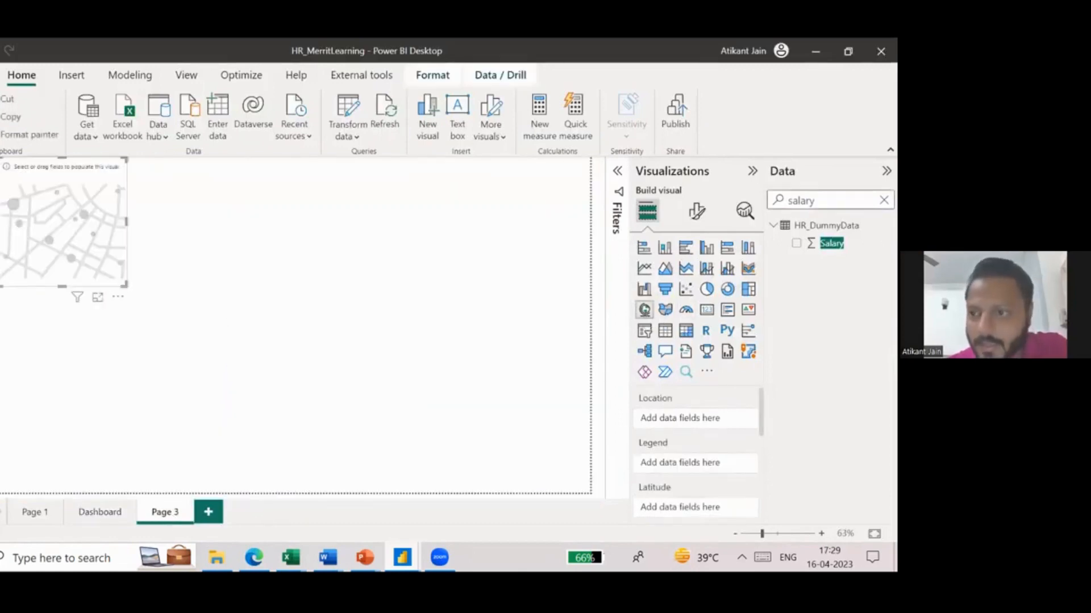
pyautogui.doubleClick(801, 200)
pyautogui.write('state')
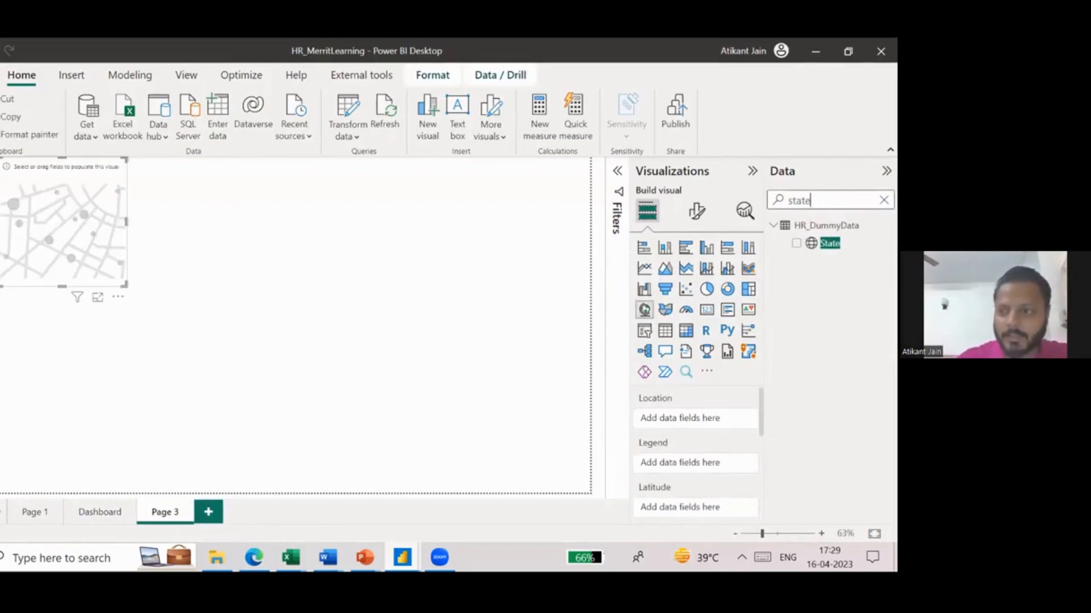
pyautogui.click(796, 243)
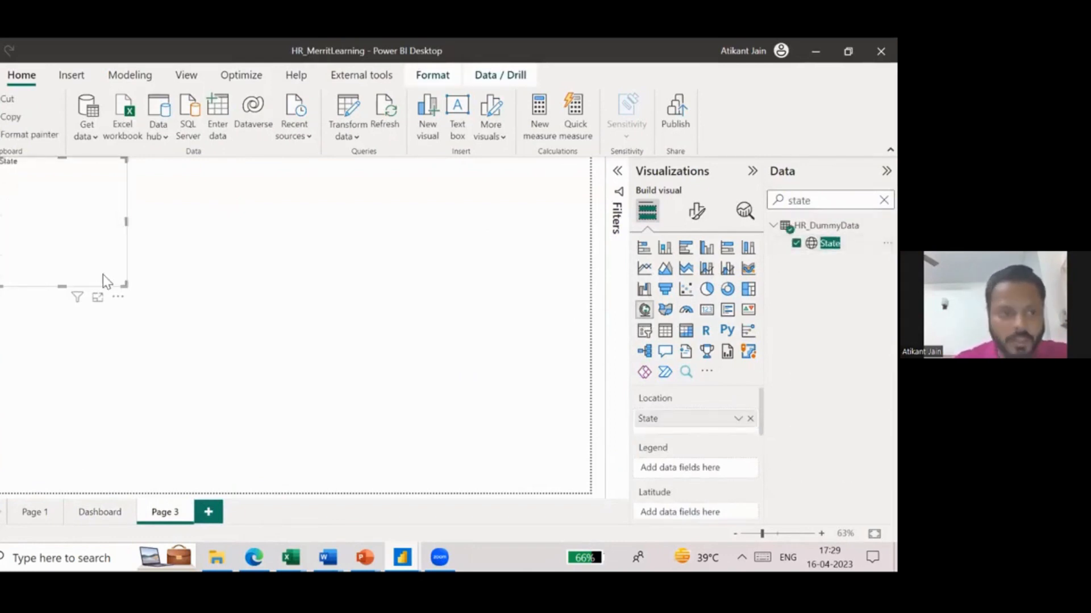
pyautogui.moveTo(126, 287); pyautogui.dragTo(342, 442)
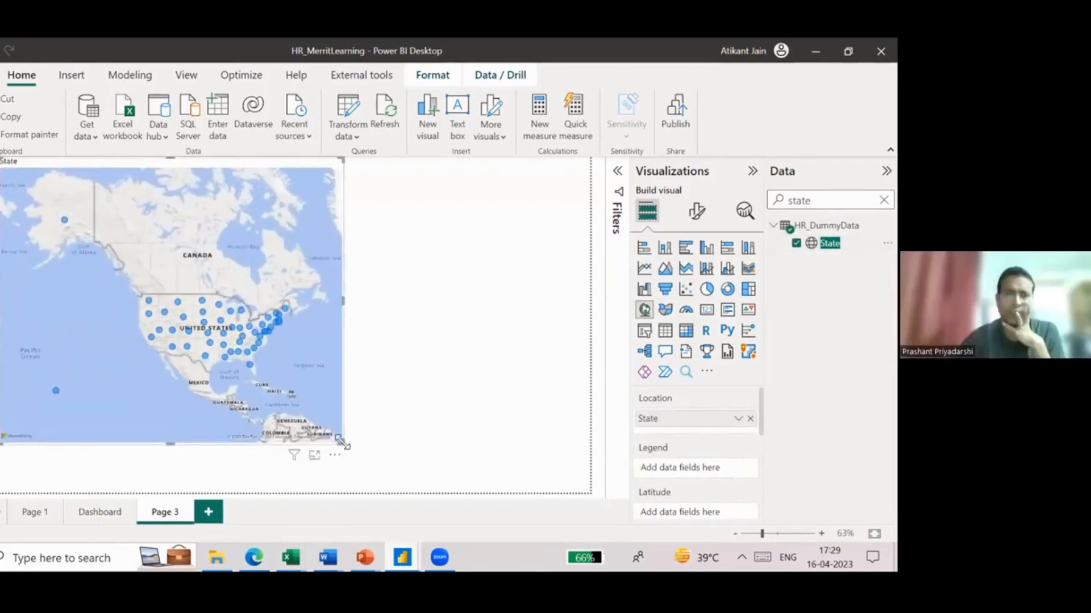
pyautogui.moveTo(343, 443); pyautogui.dragTo(582, 491)
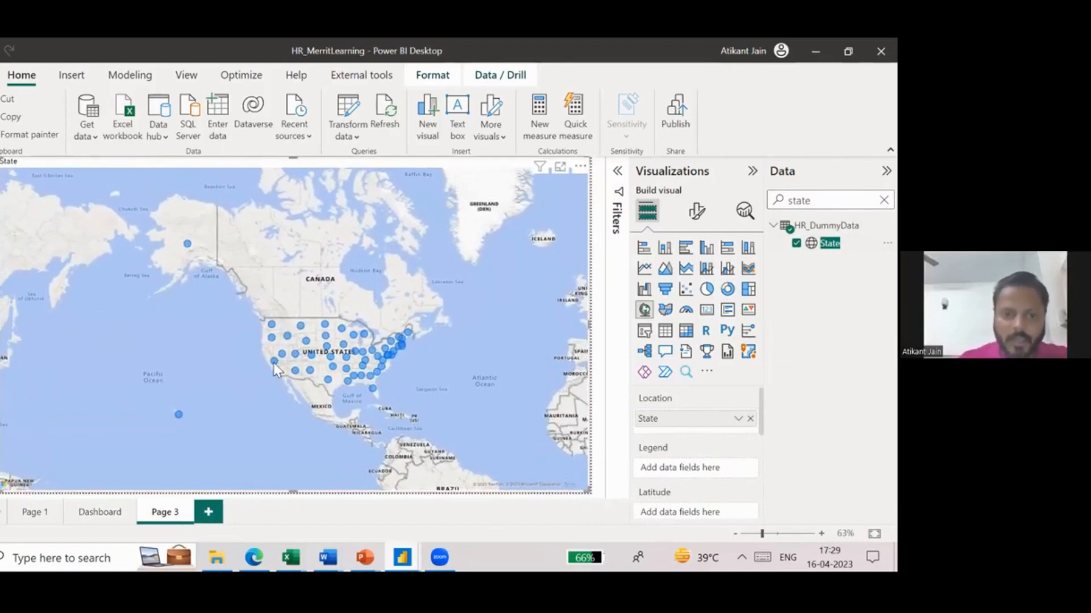
# - Set the default colour of the map's bubbles to the dark orange from the recent colours
pyautogui.click(699, 212)
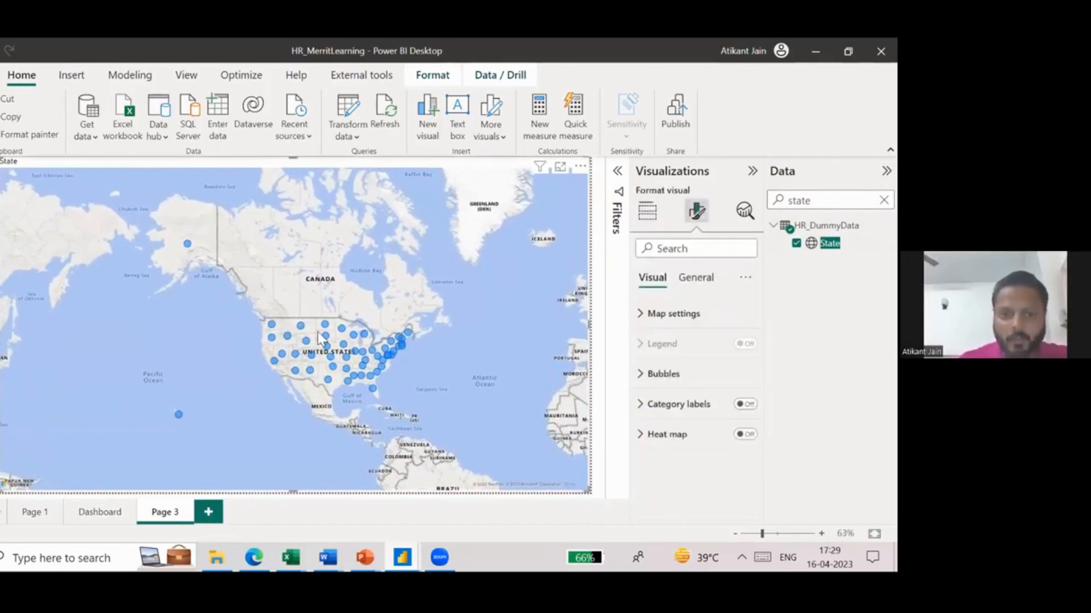
pyautogui.click(694, 375)
pyautogui.scroll(-1, 683, 441)
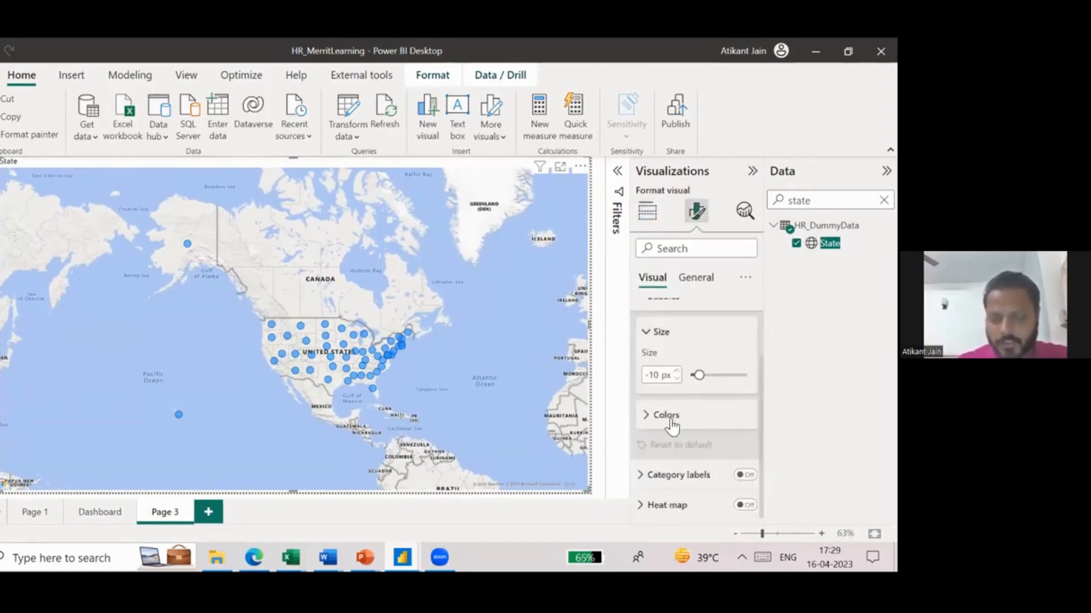
pyautogui.click(671, 422)
pyautogui.click(669, 392)
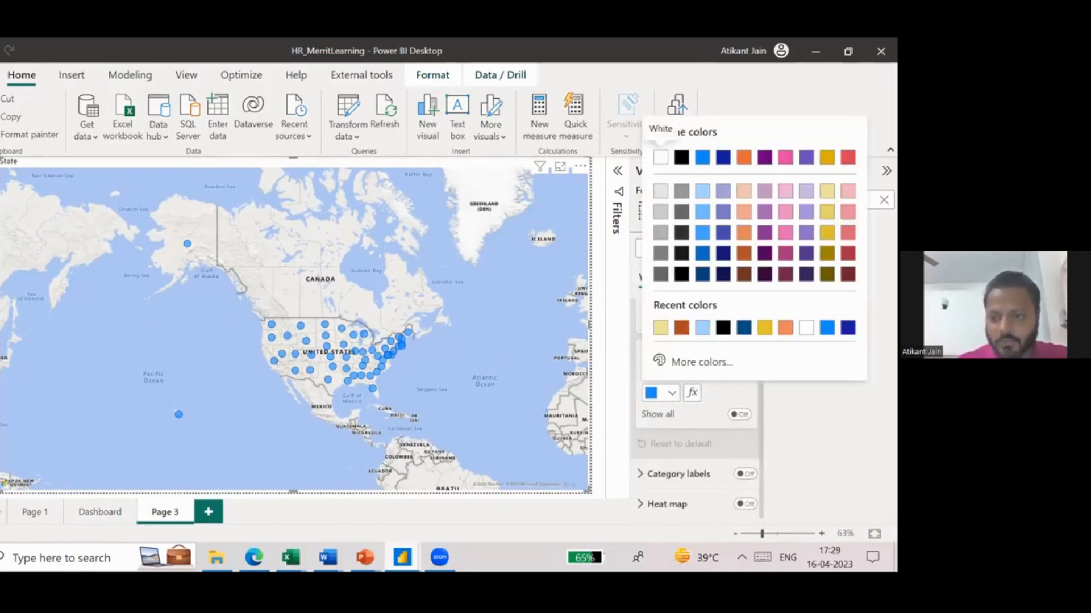
pyautogui.click(681, 328)
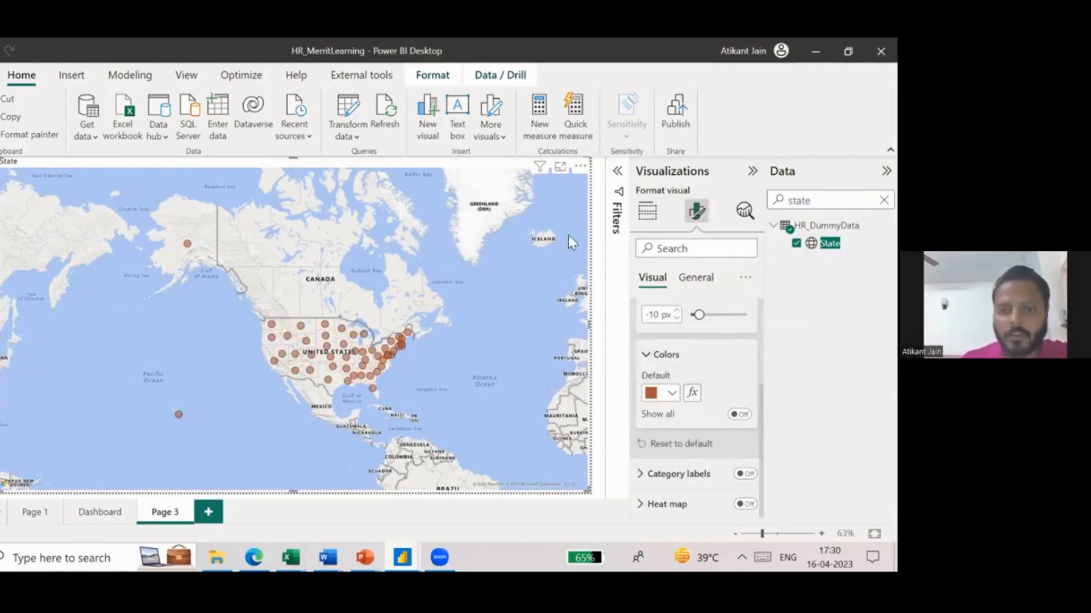
# - Review the conditional formatting options for the map's bubble colour without applying them, and inspect the Georgia bubble's tooltip
pyautogui.click(691, 393)
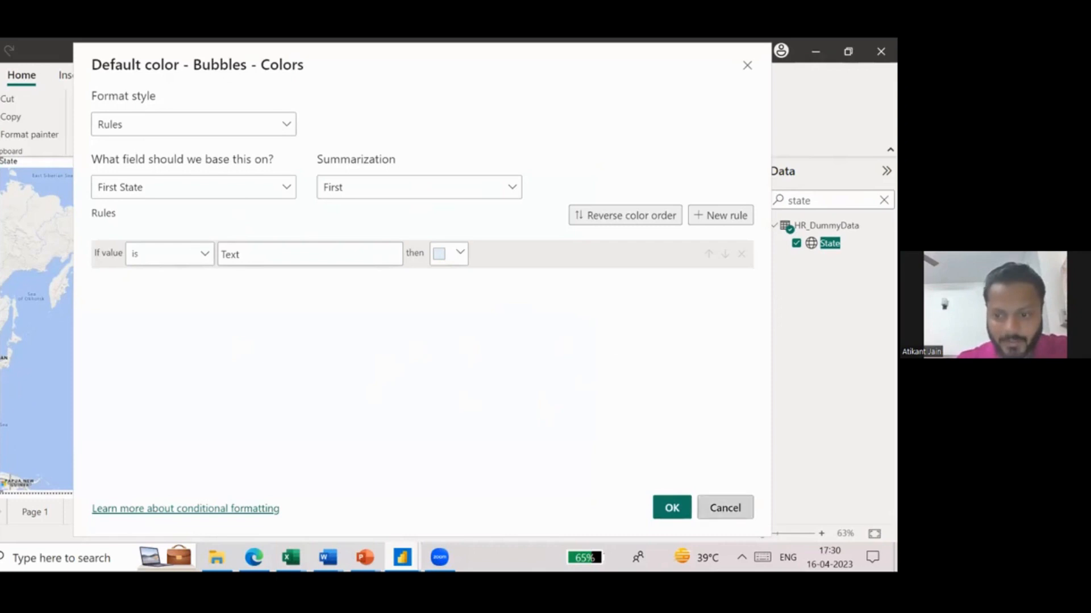
pyautogui.click(725, 508)
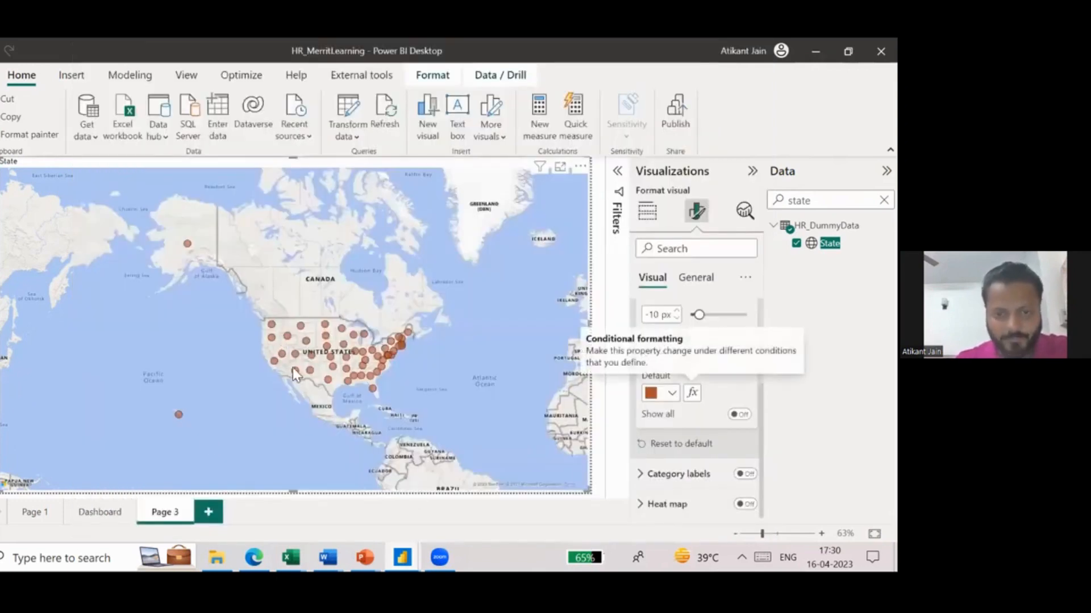
pyautogui.moveTo(369, 376)
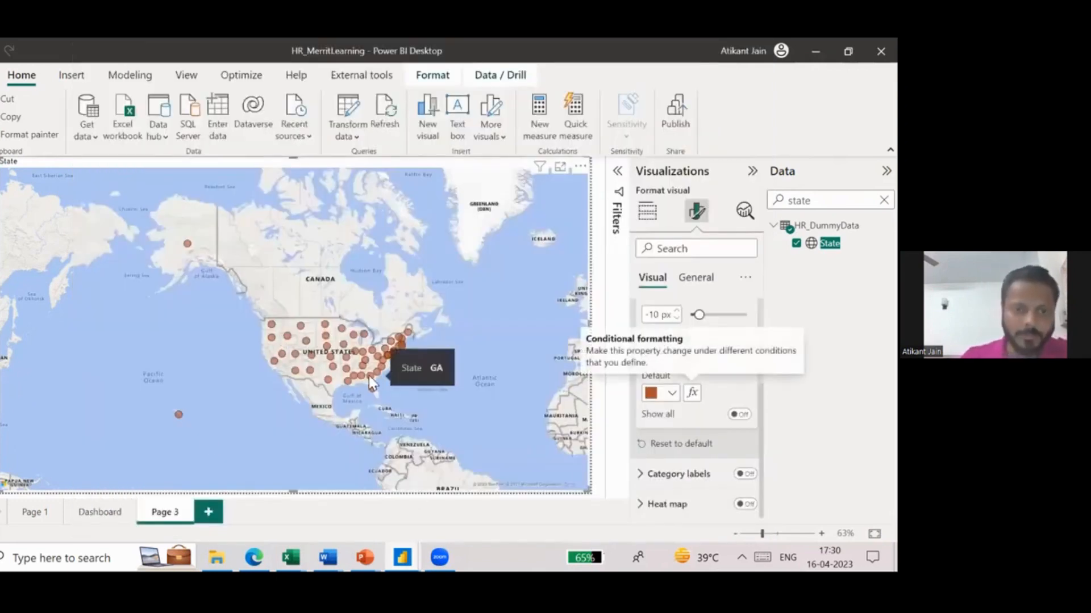
pyautogui.scroll(1, 702, 443)
pyautogui.scroll(-1, 702, 443)
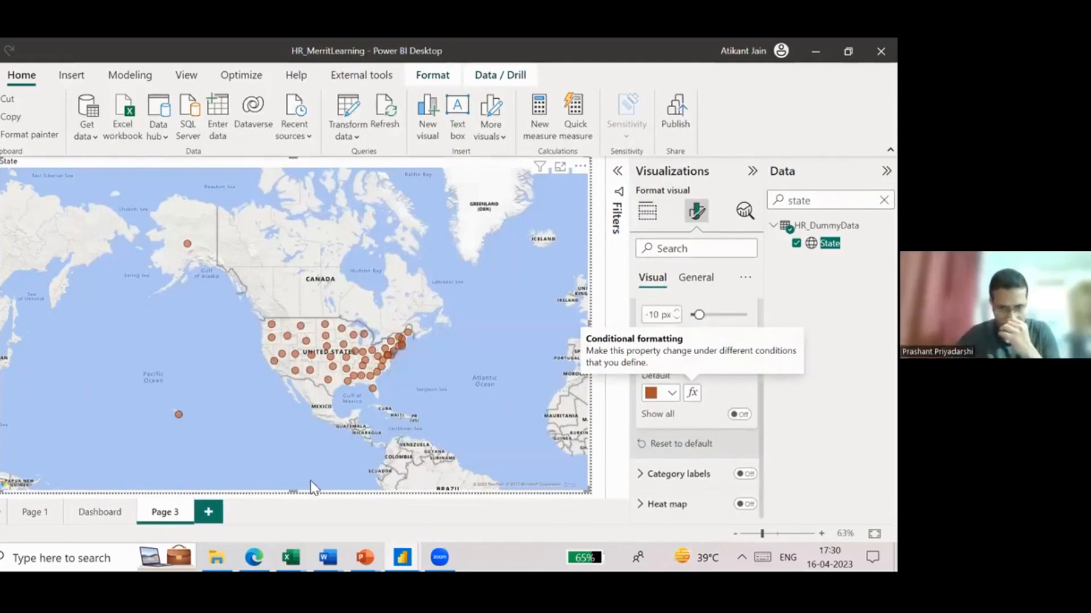
# - Switch to the Edge browser to view the MavenPizzaCHallenge report and the exported HR_MerritLearning.pdf
pyautogui.moveTo(254, 558)
pyautogui.click(250, 494)
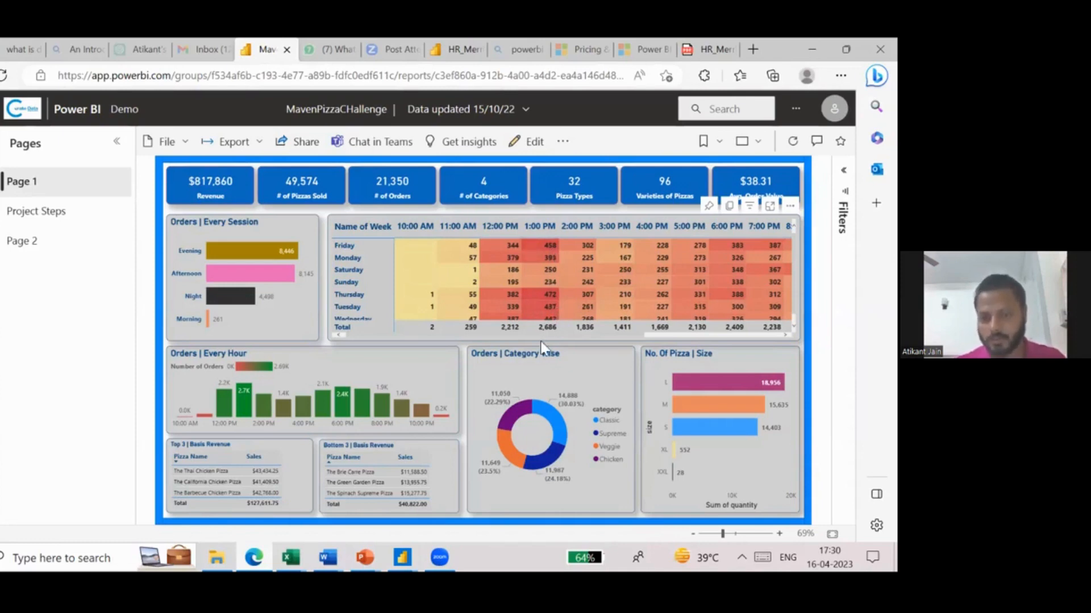
pyautogui.hotkey('alt', 'Tab')
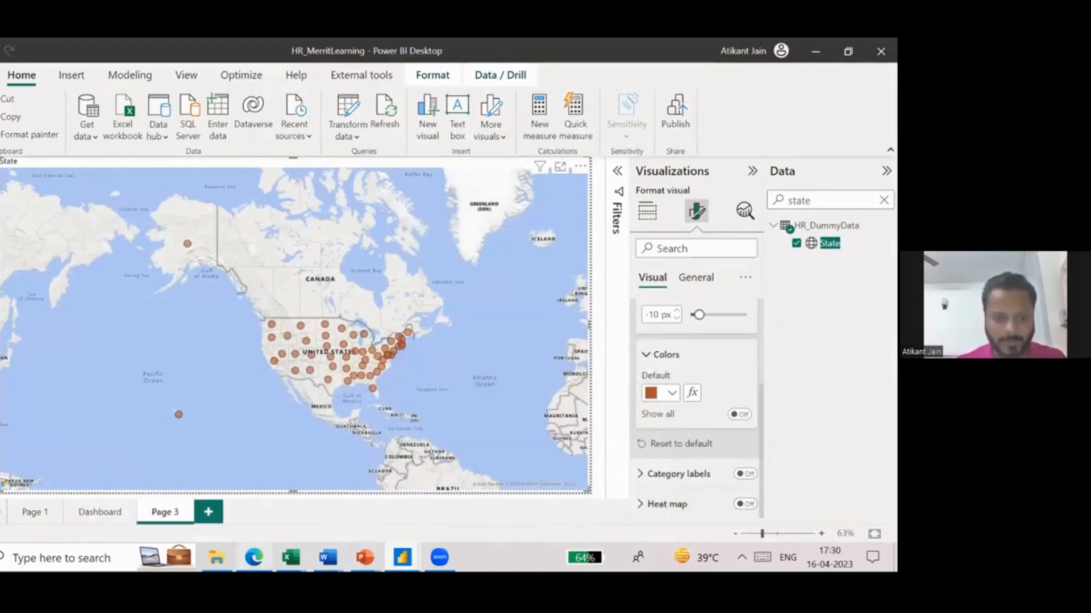
pyautogui.click(254, 557)
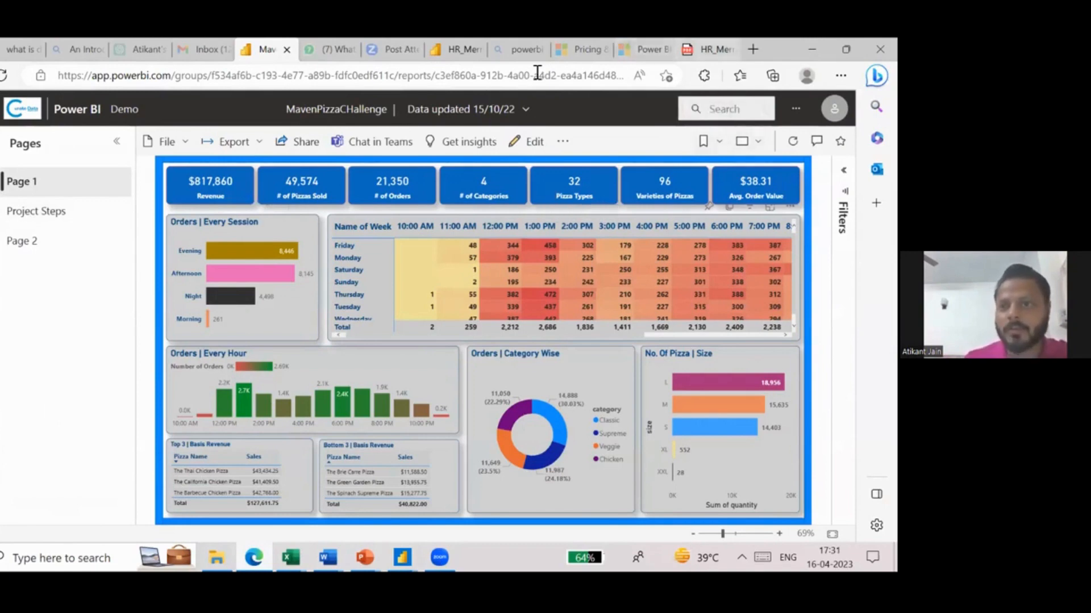
pyautogui.click(710, 49)
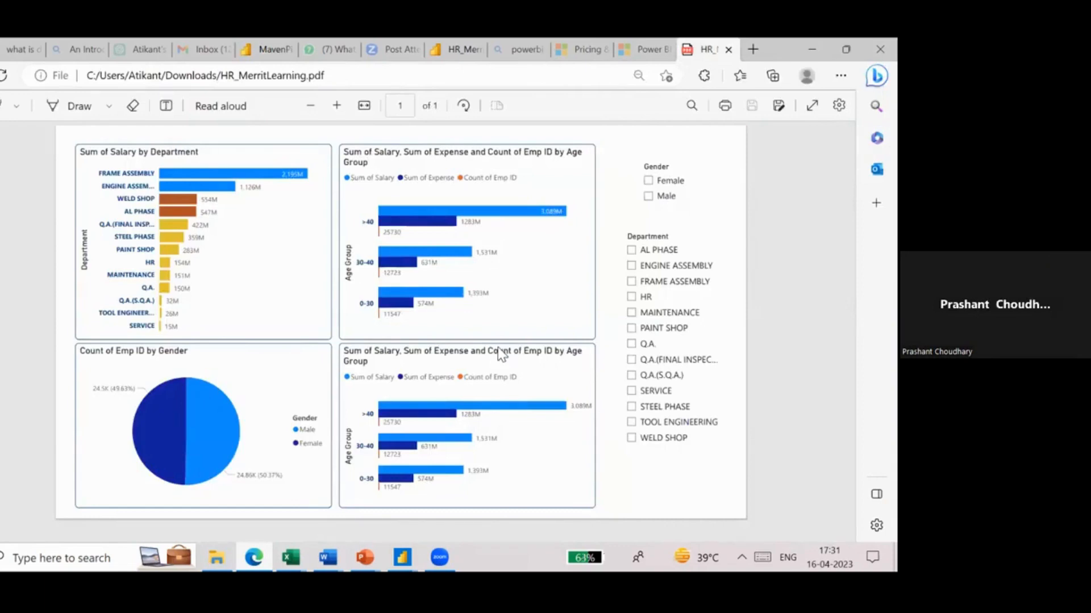
# - Switch to the untitled Power BI Desktop report, look over its Cust_Master and Customer_Sales example, and minimise that window
pyautogui.click(402, 557)
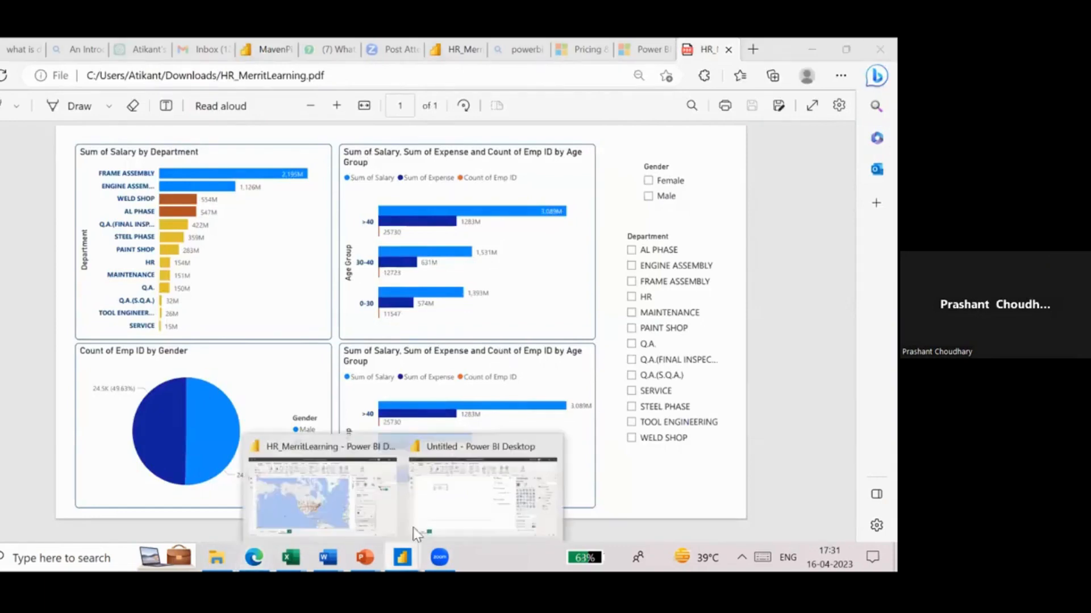
pyautogui.click(429, 495)
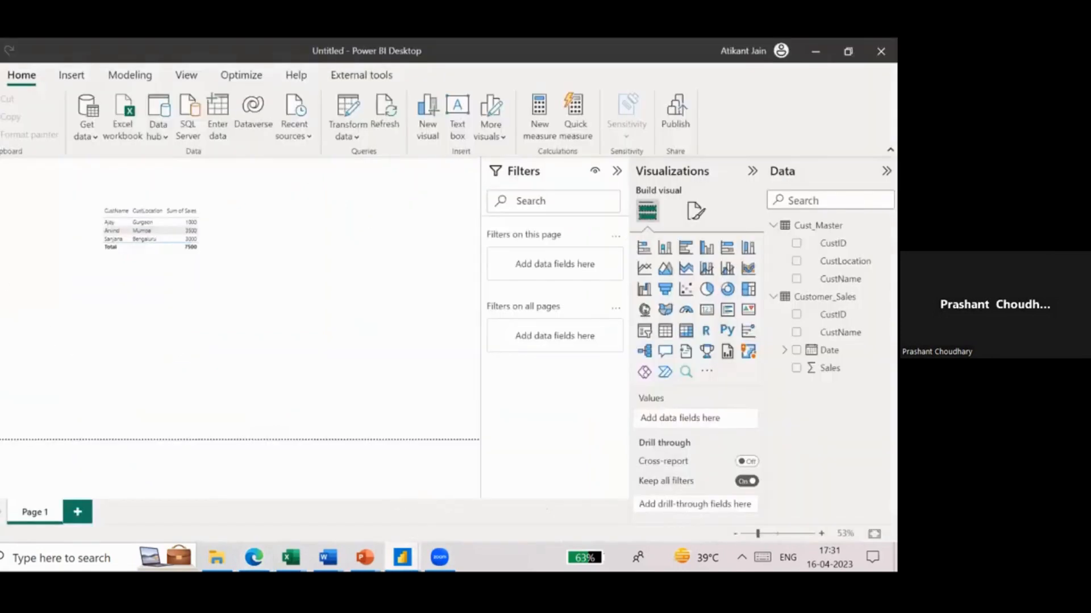
pyautogui.click(1, 227)
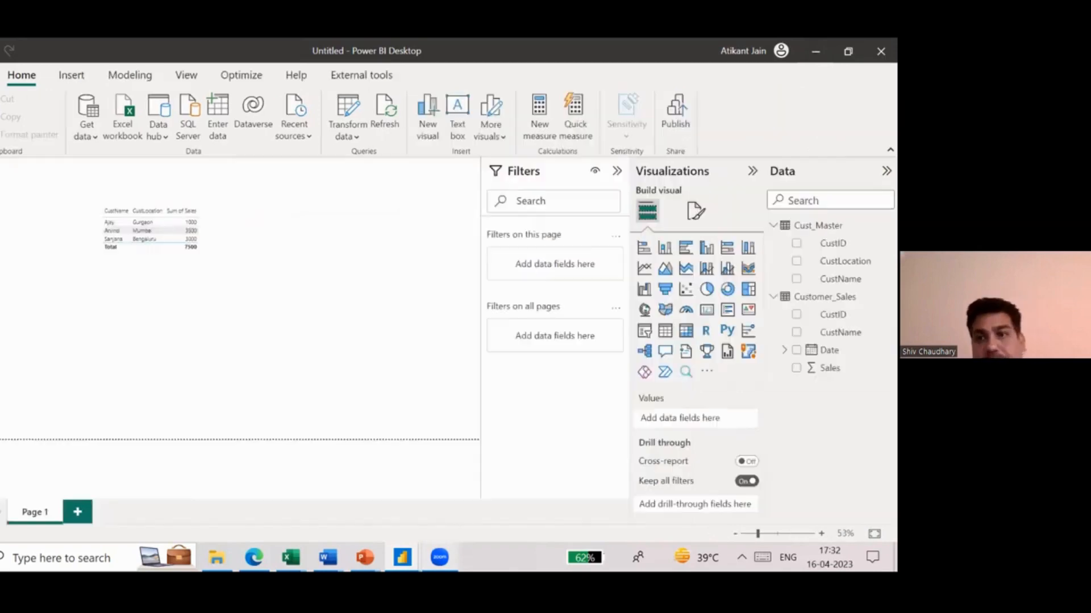
pyautogui.click(2, 172)
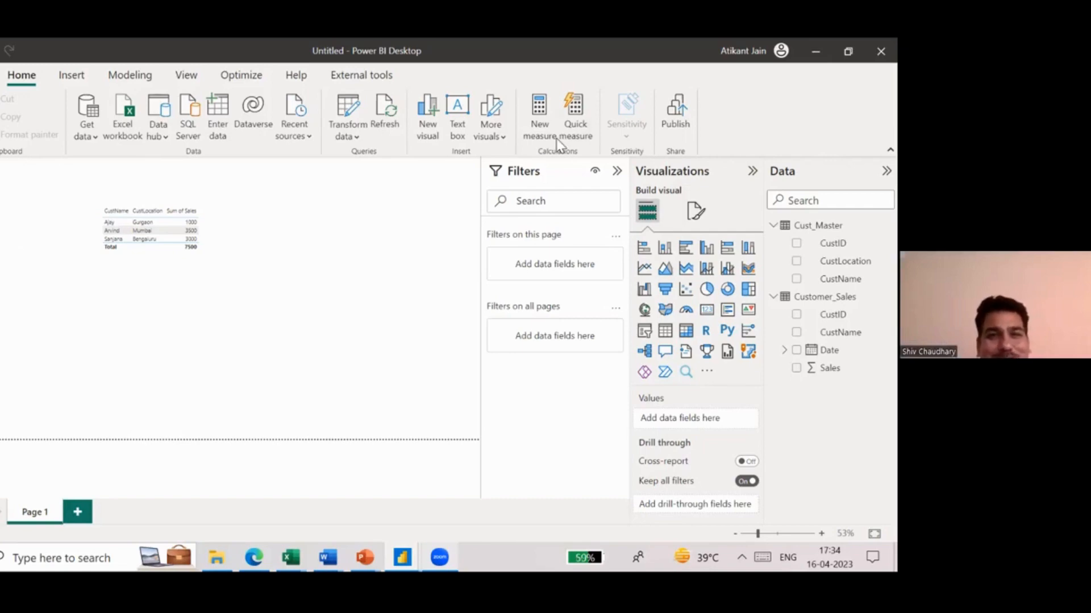
pyautogui.click(815, 51)
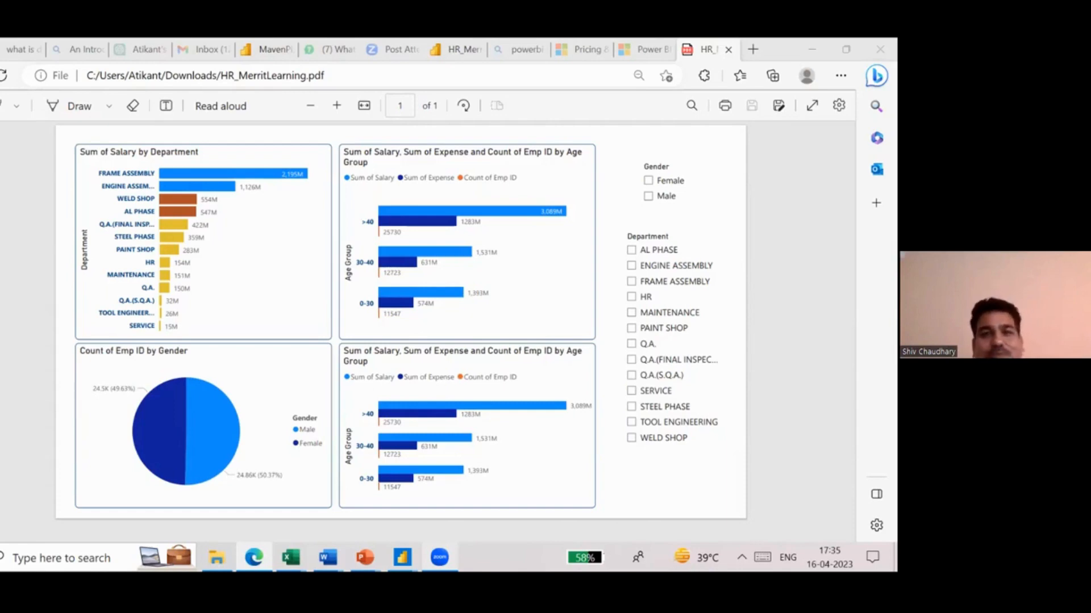
# - Return to the Dashboard page of the HR_MerritLearning report and check its source data on the HR_DummyData sheet of Excel_Session_Merrit.xlsx
pyautogui.moveTo(402, 557)
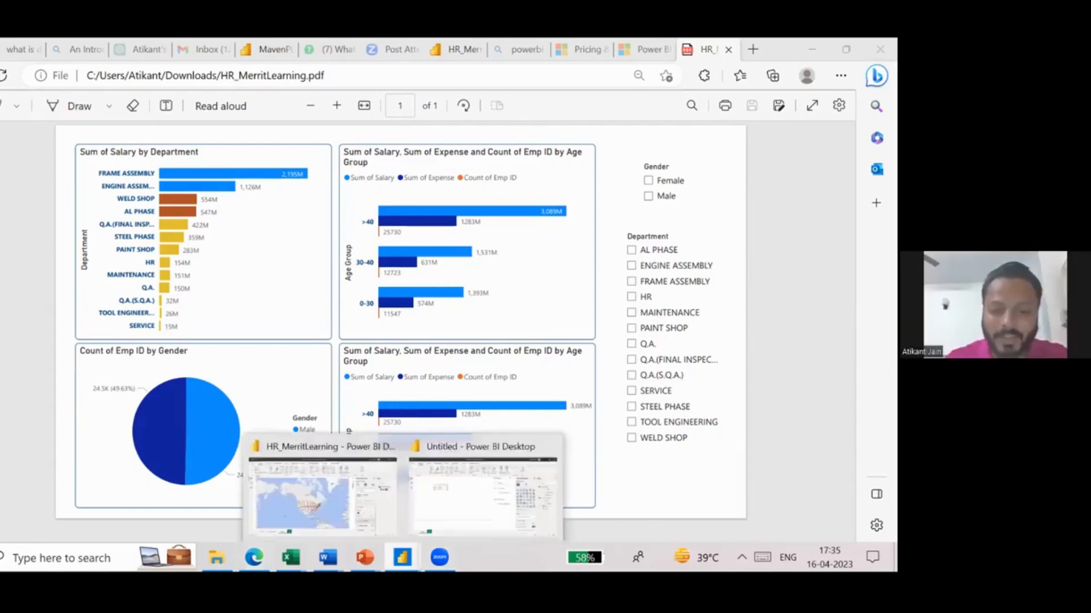
pyautogui.click(327, 489)
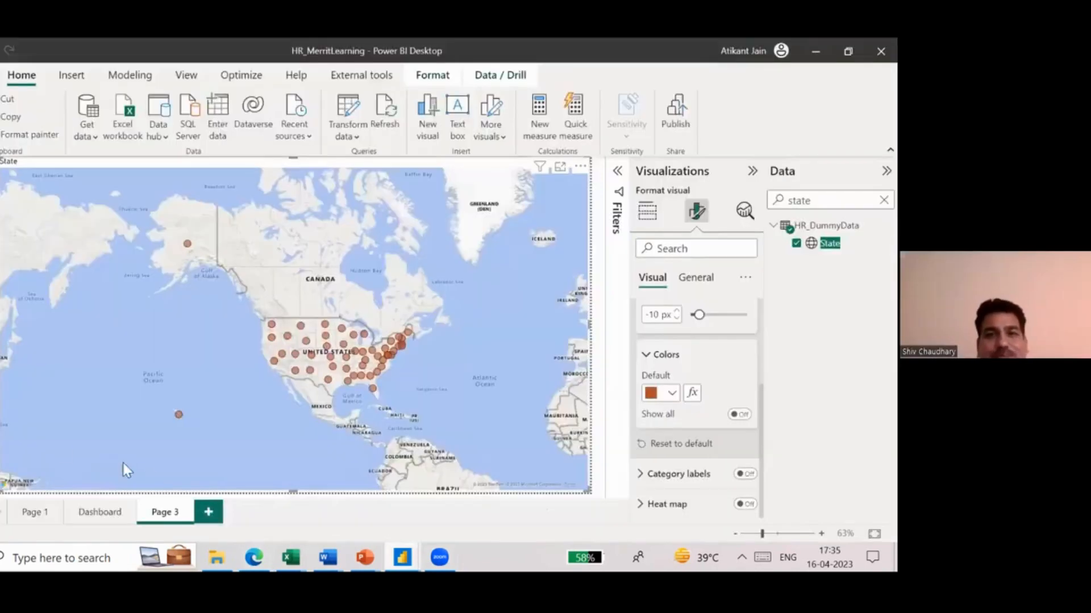
pyautogui.click(86, 507)
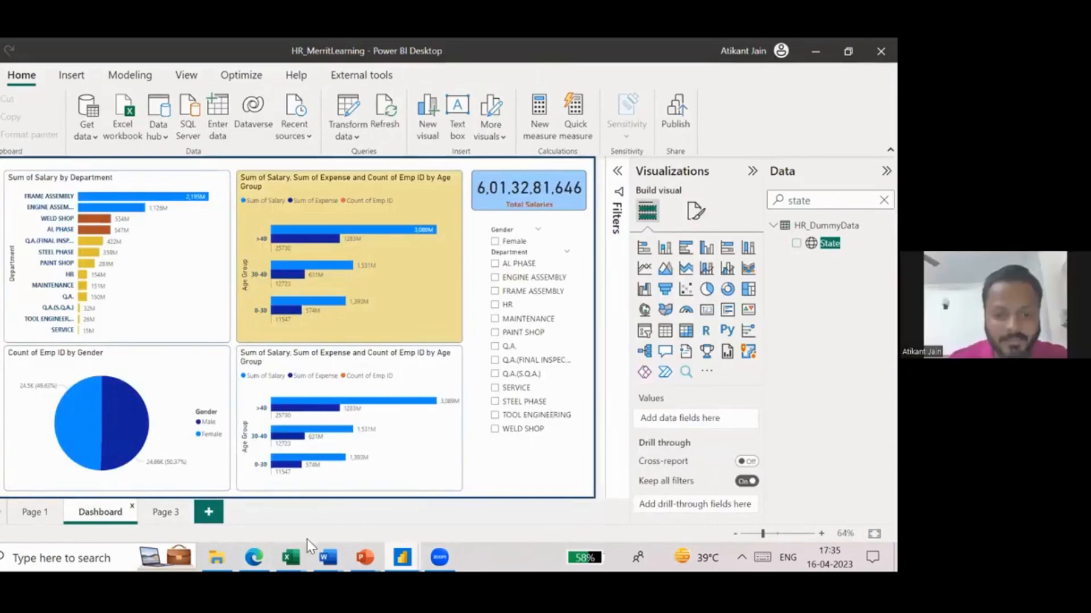
pyautogui.moveTo(290, 557)
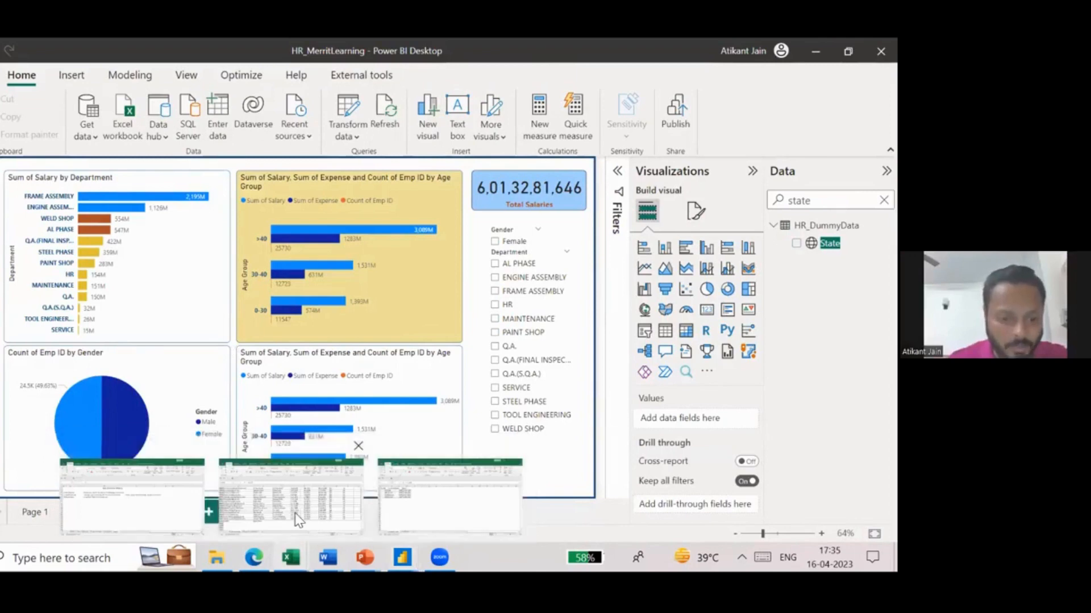
pyautogui.click(291, 494)
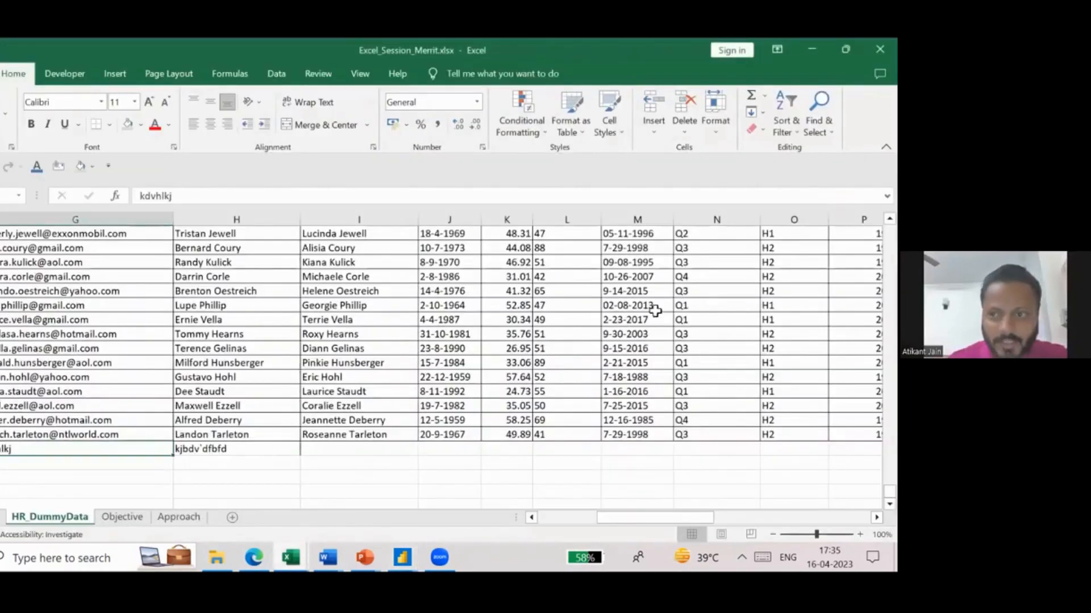
pyautogui.click(811, 50)
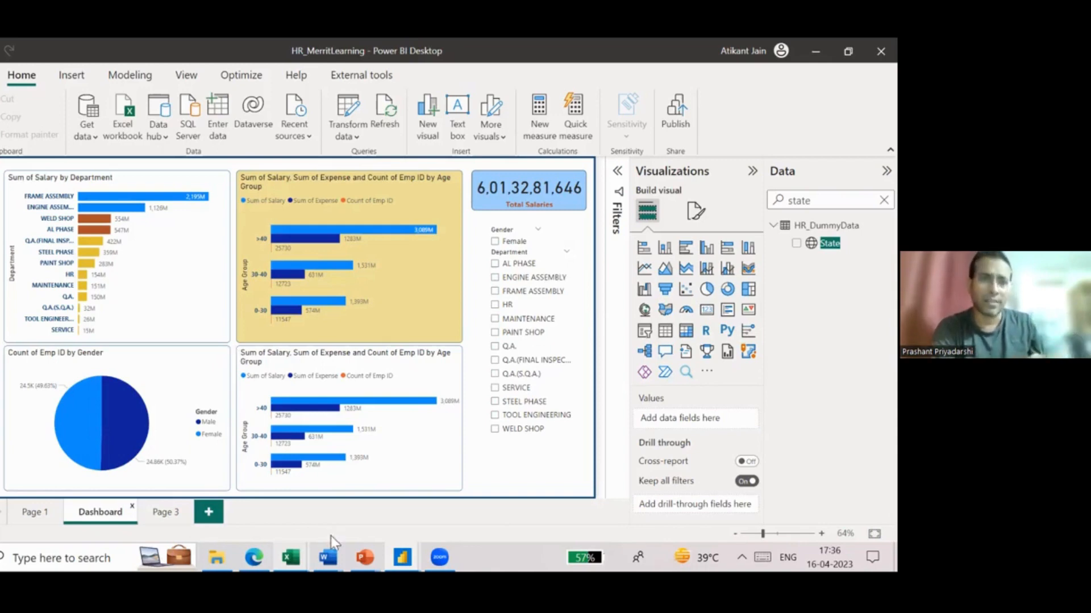
pyautogui.moveTo(440, 557)
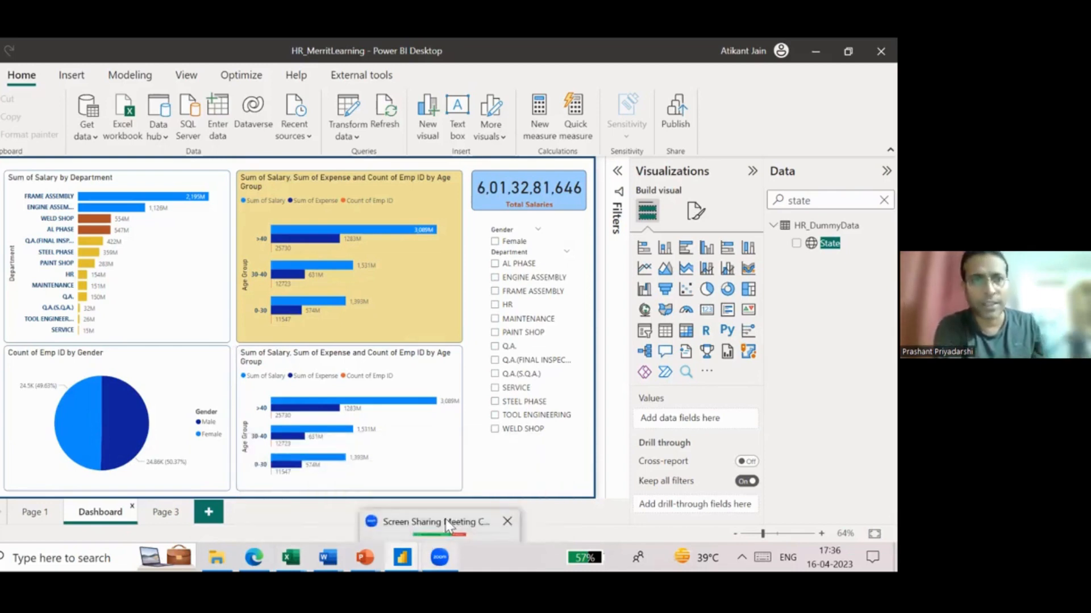